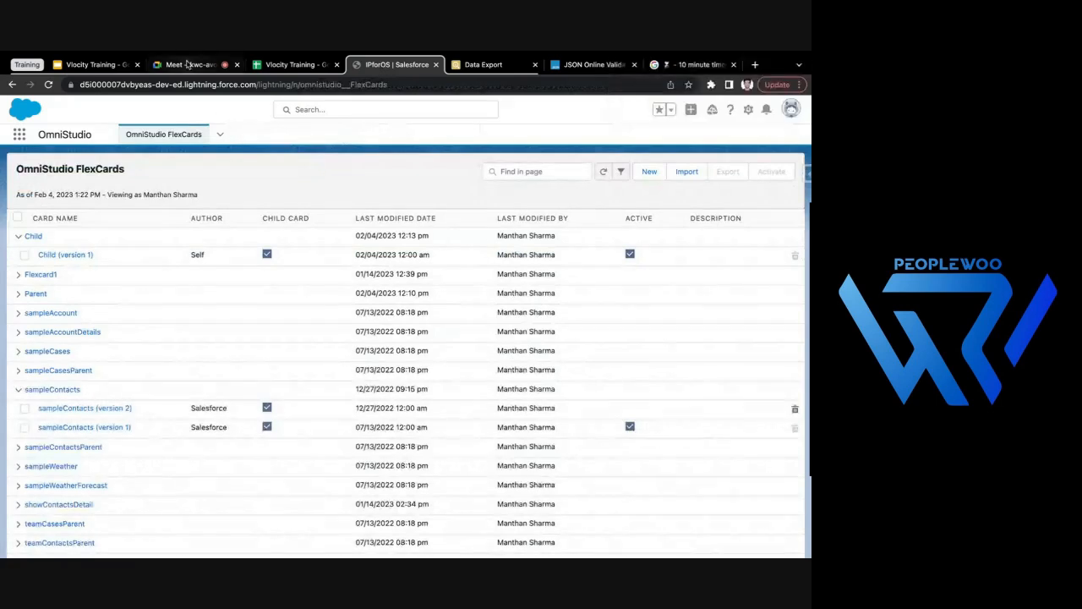
- Collapse the expanded Child and sampleContacts entries in the FlexCards list and close the 10 minute timer browser tab
left_click(18, 237)
left_click(17, 370)
scroll(156, 378, "down", 1)
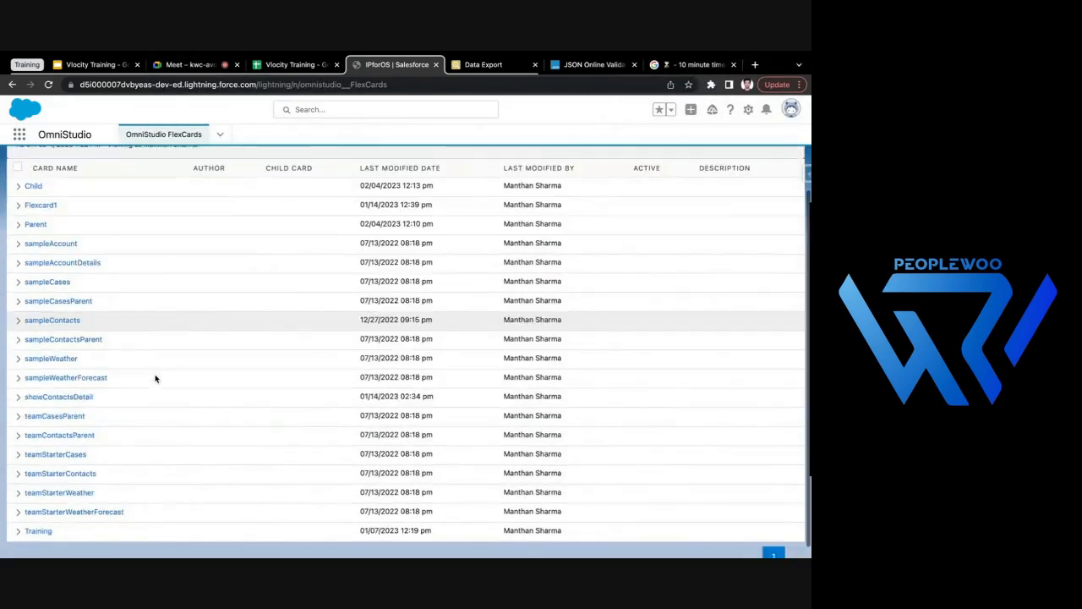
scroll(156, 378, "up", 1)
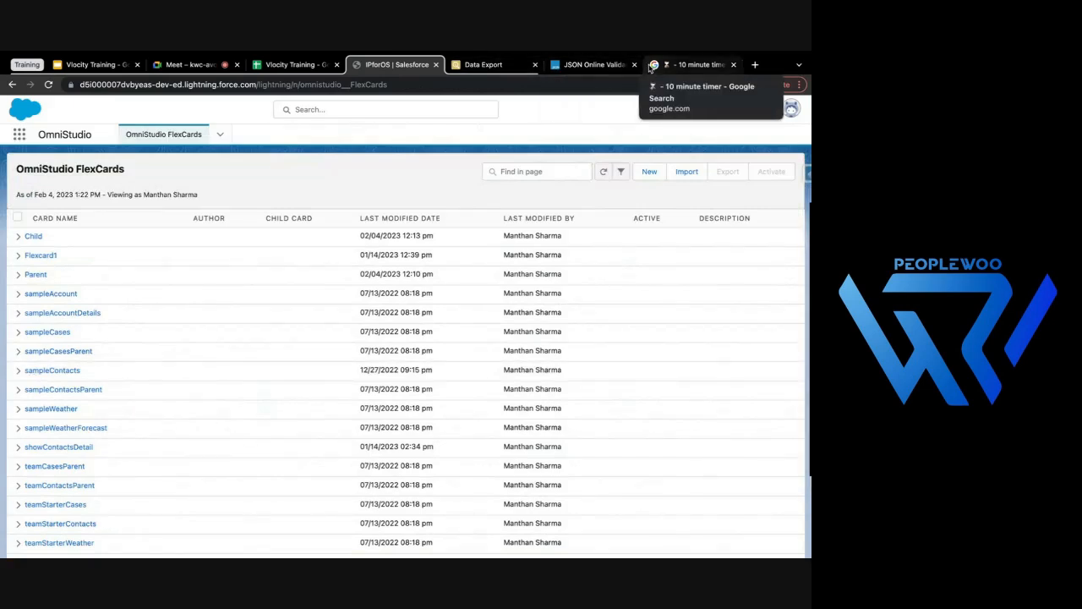
left_click(733, 65)
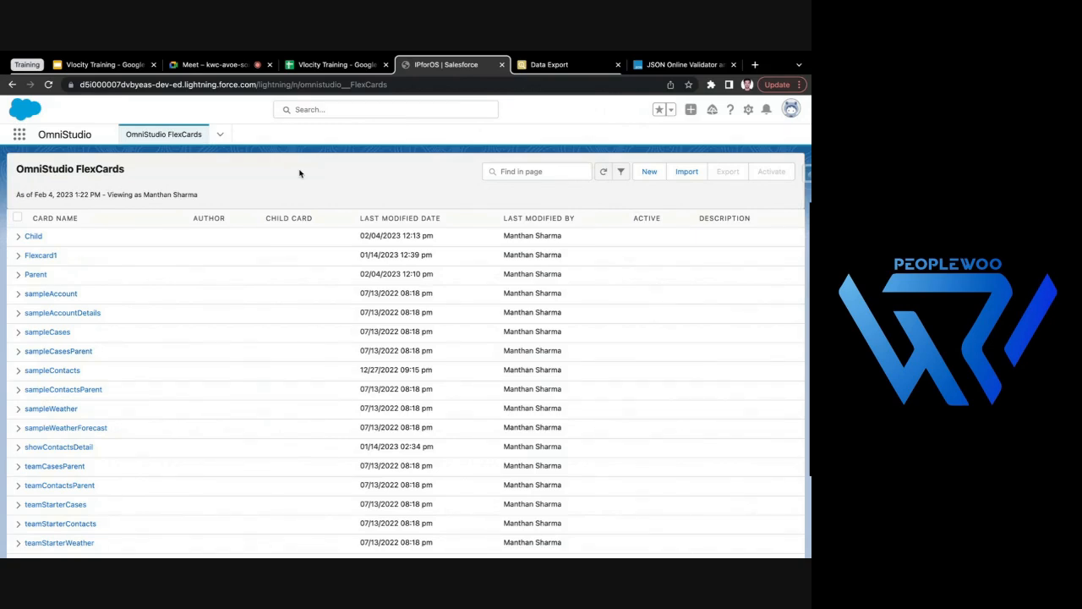
- Start a new FlexCard named Parent_FC with the Lightning theme and proceed to its data source type
left_click(649, 172)
type("Parent_FC")
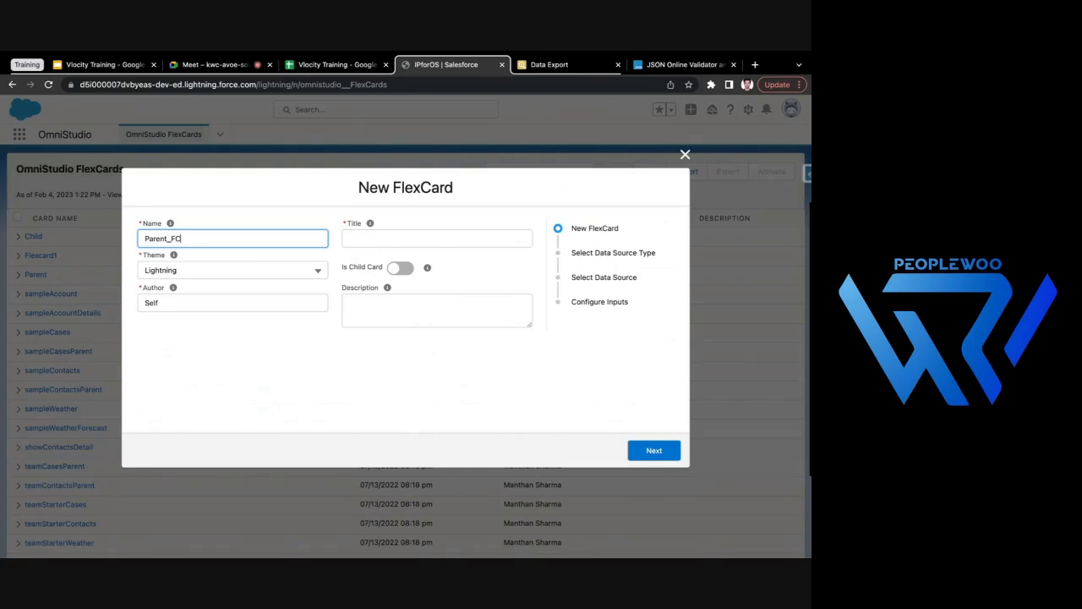
left_click(211, 392)
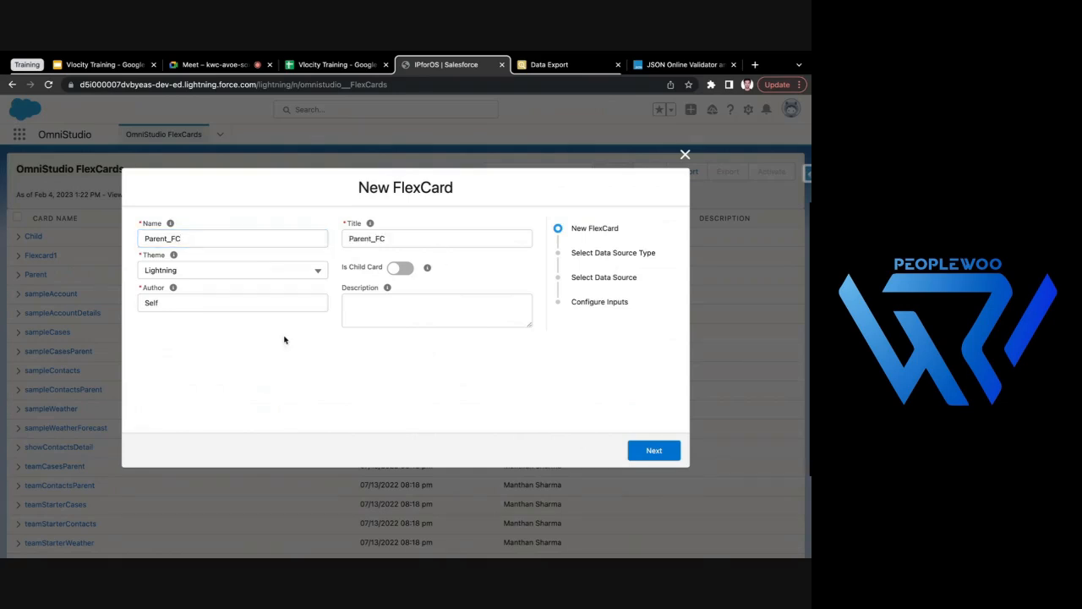
left_click(652, 453)
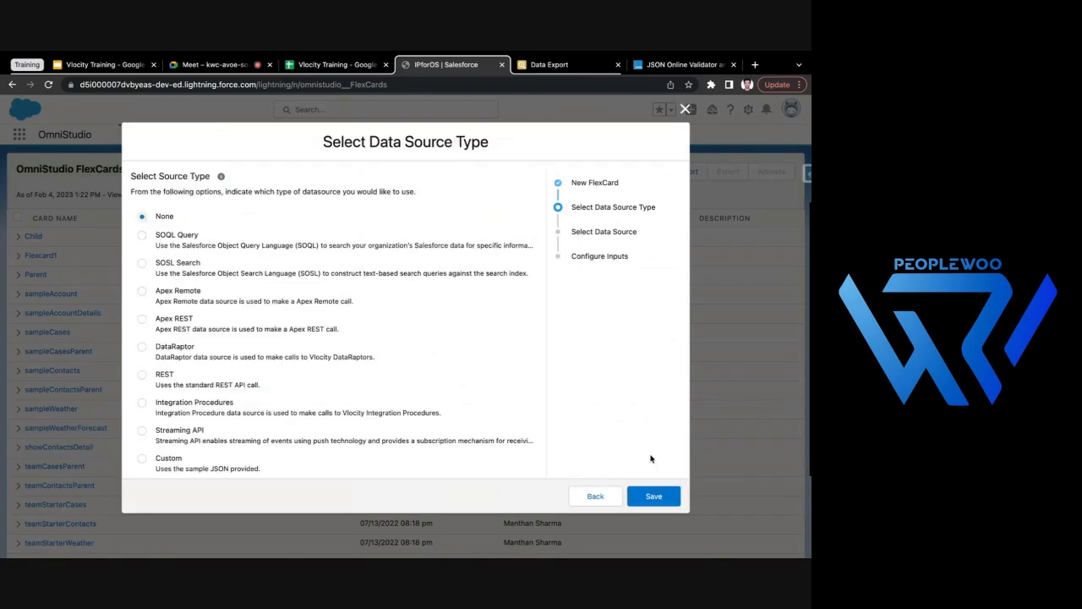
- Give Parent_FC a SOQL Query data source with "Select Id, Name from Account" and save the card
left_click(141, 237)
left_click(643, 502)
left_click(254, 241)
type("Select Id, Name from Account")
left_click(284, 379)
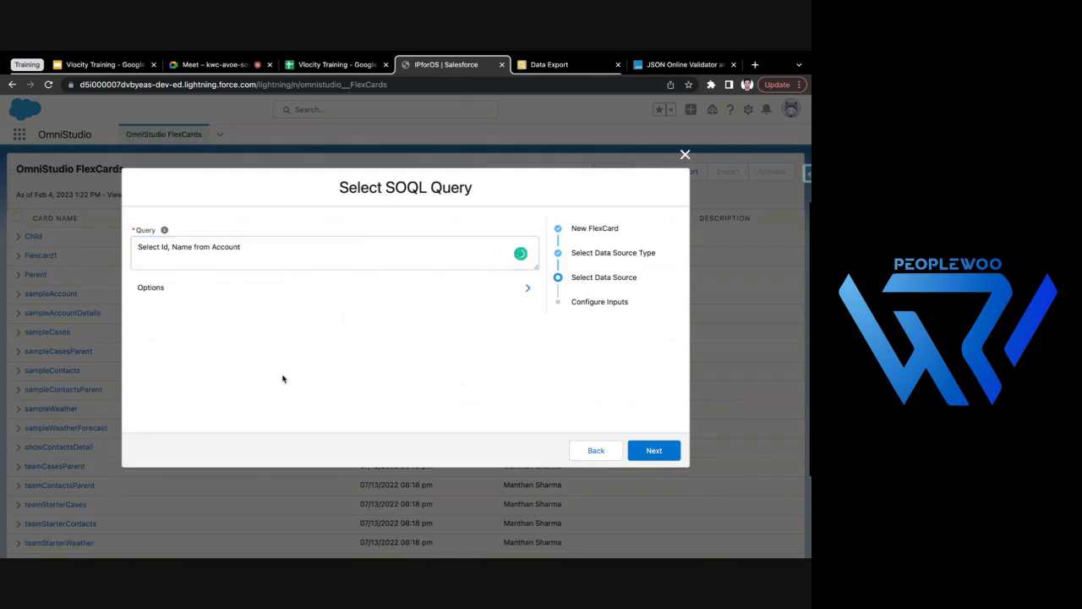
left_click(654, 452)
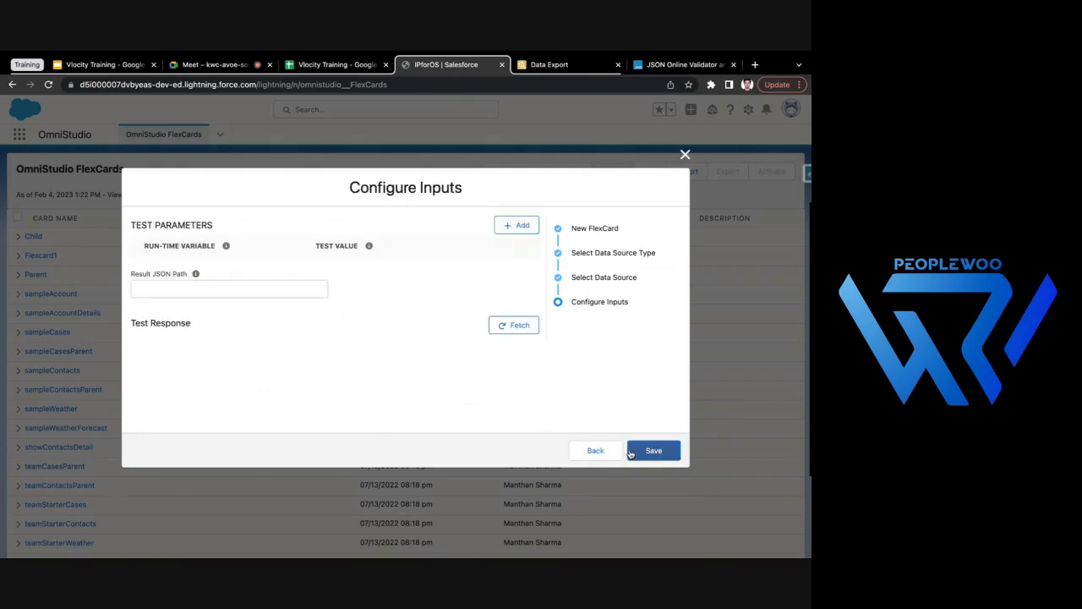
left_click(641, 452)
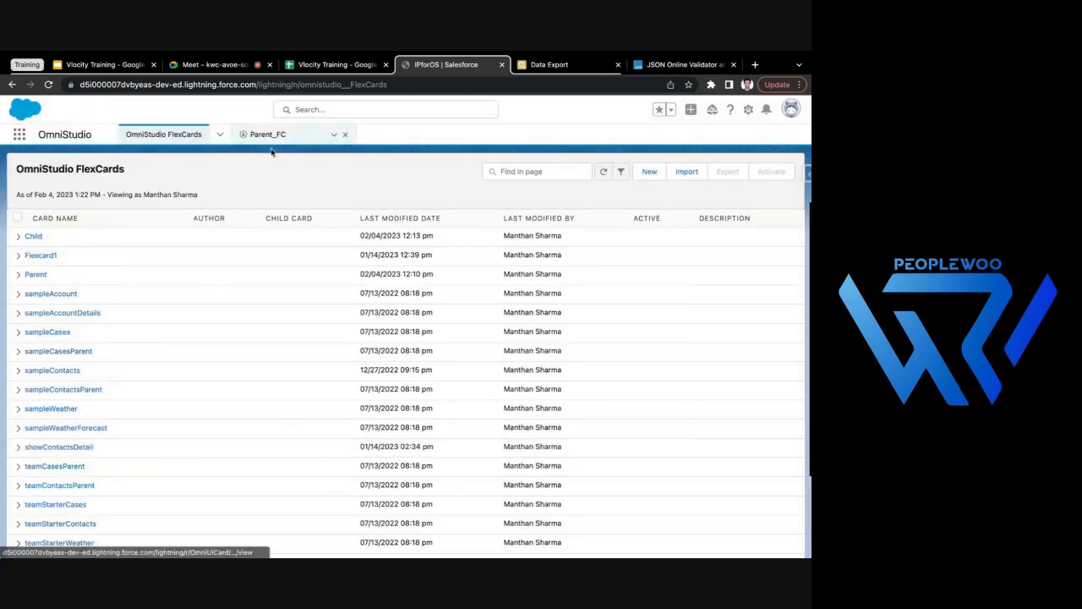
- Start another new FlexCard named Child_FC, mark it as a child card, and proceed to its data source type
left_click(649, 172)
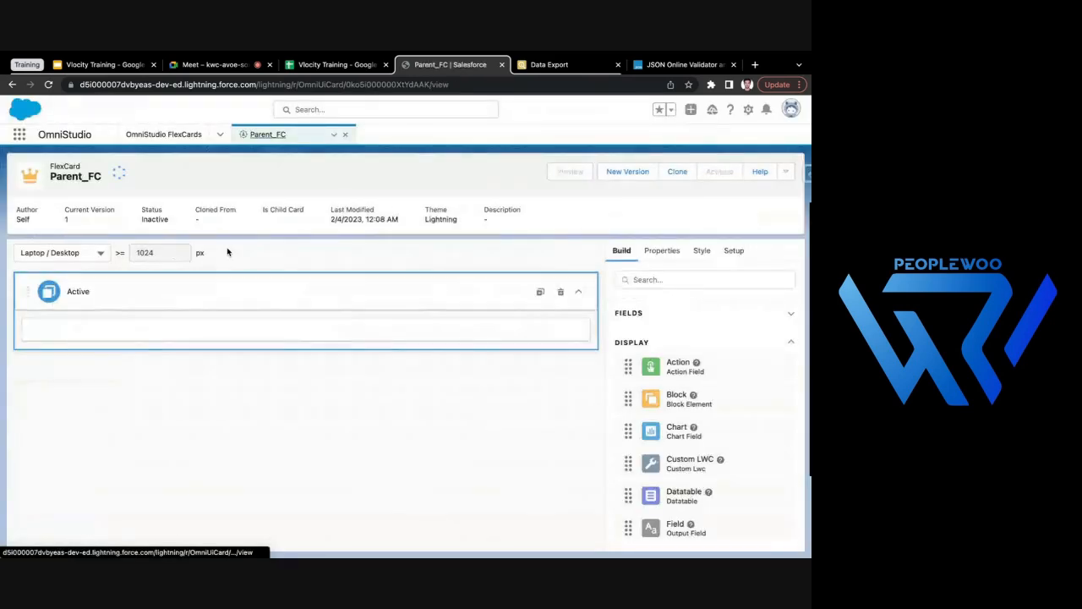
left_click(173, 136)
left_click(232, 235)
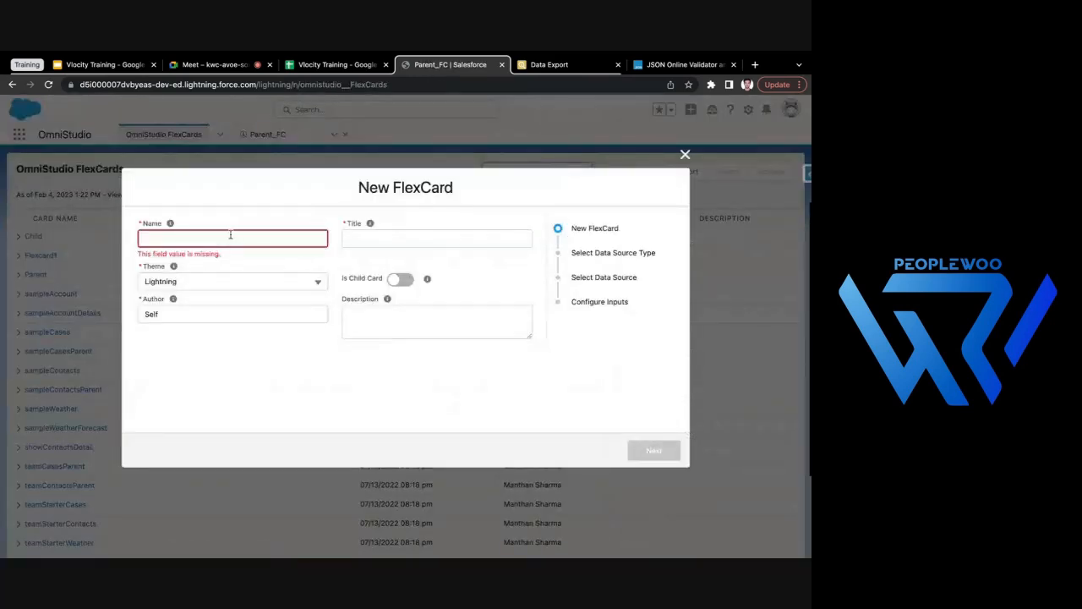
type("Child_FC")
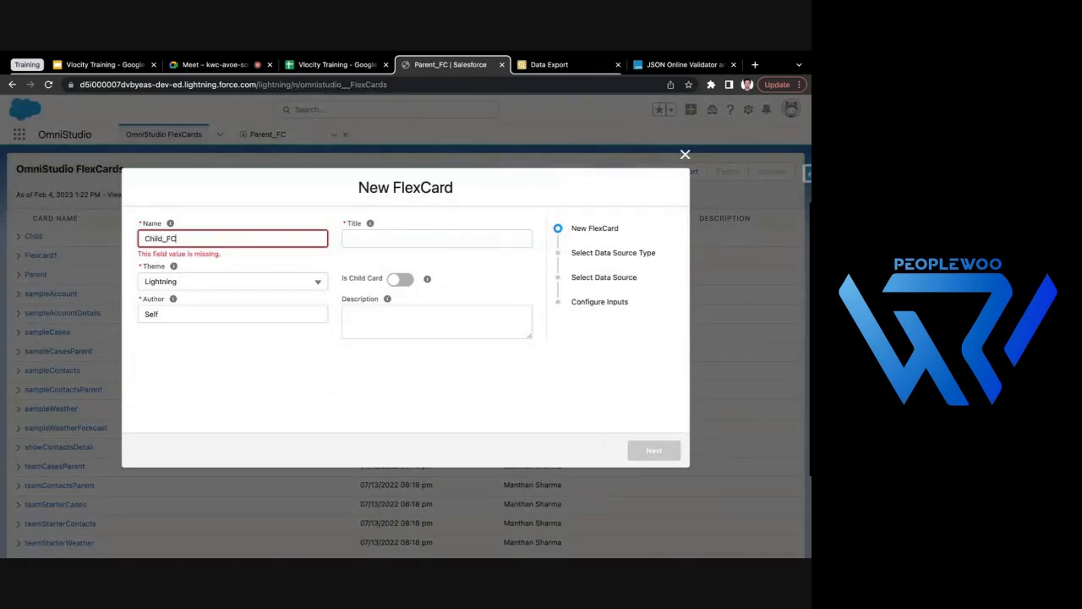
left_click(265, 425)
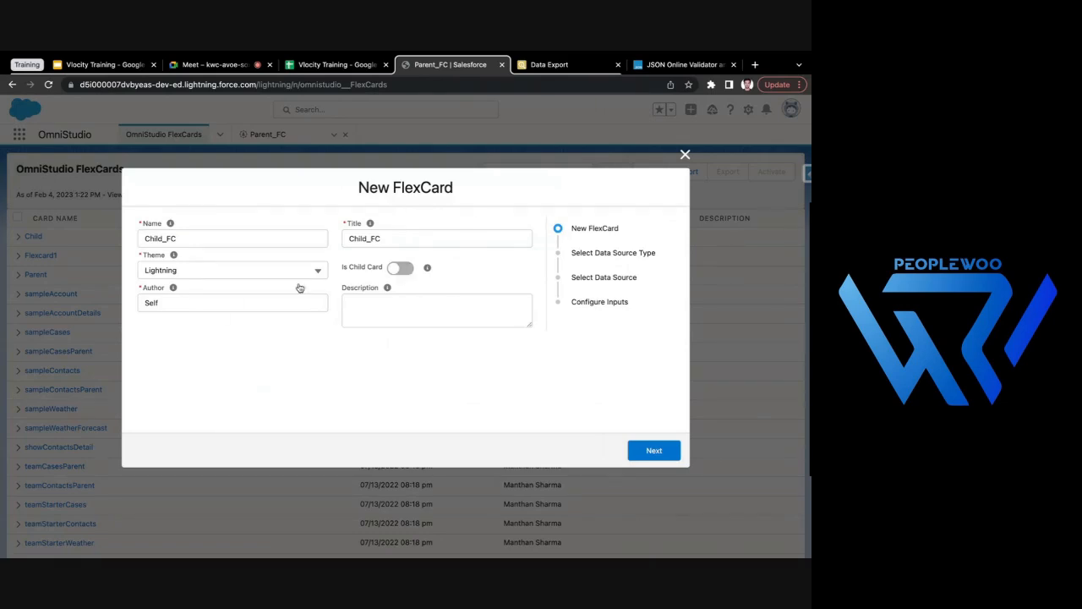
left_click(406, 271)
left_click(652, 455)
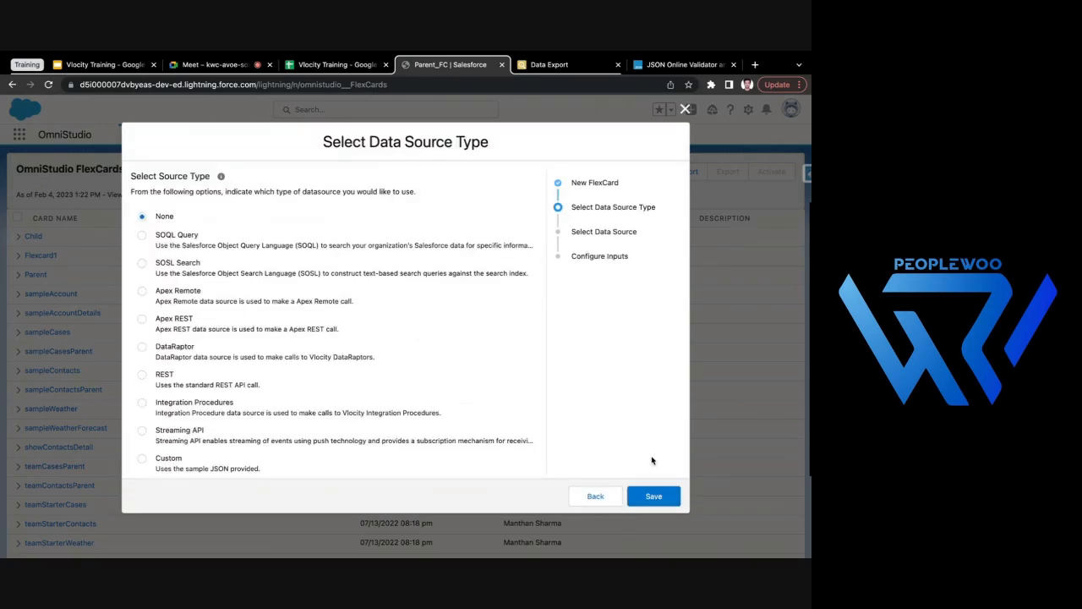
- Give Child_FC a SOQL Query data source with "Select Id, Name from Contact" and save the card
left_click(185, 239)
left_click(635, 496)
left_click(331, 261)
type("Select Id, Name from Contact")
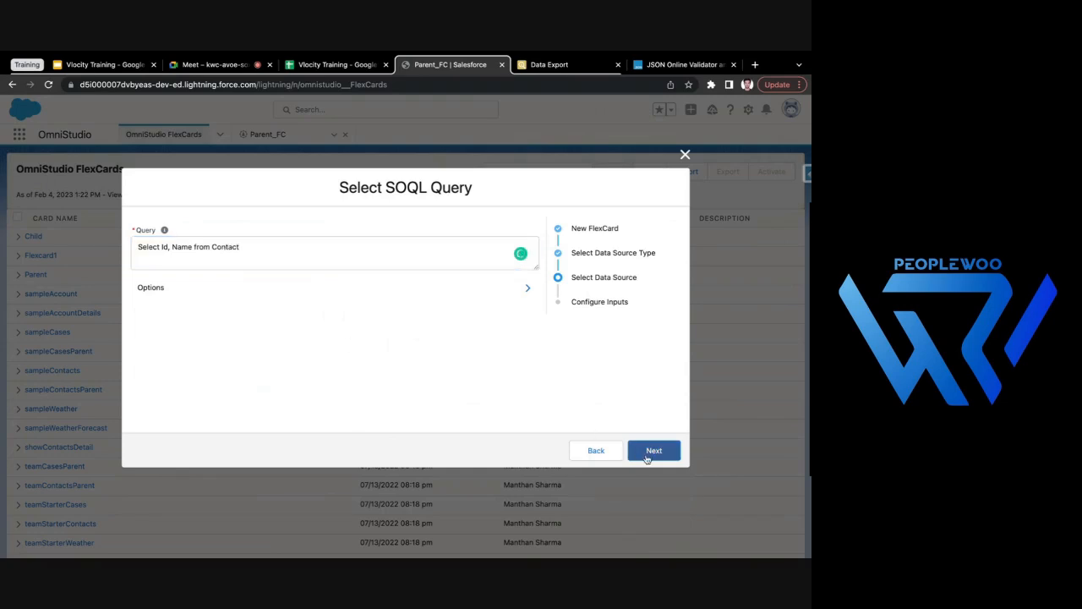
left_click(648, 453)
left_click(654, 451)
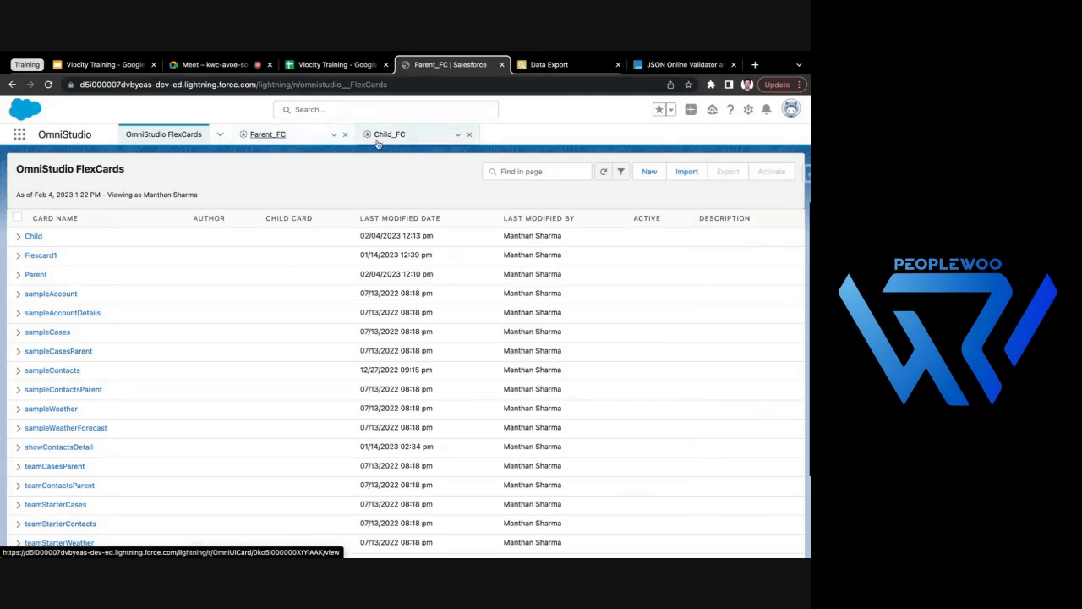
- Add the Id and Name fields side by side to the Active state of the Parent_FC card
left_click(254, 136)
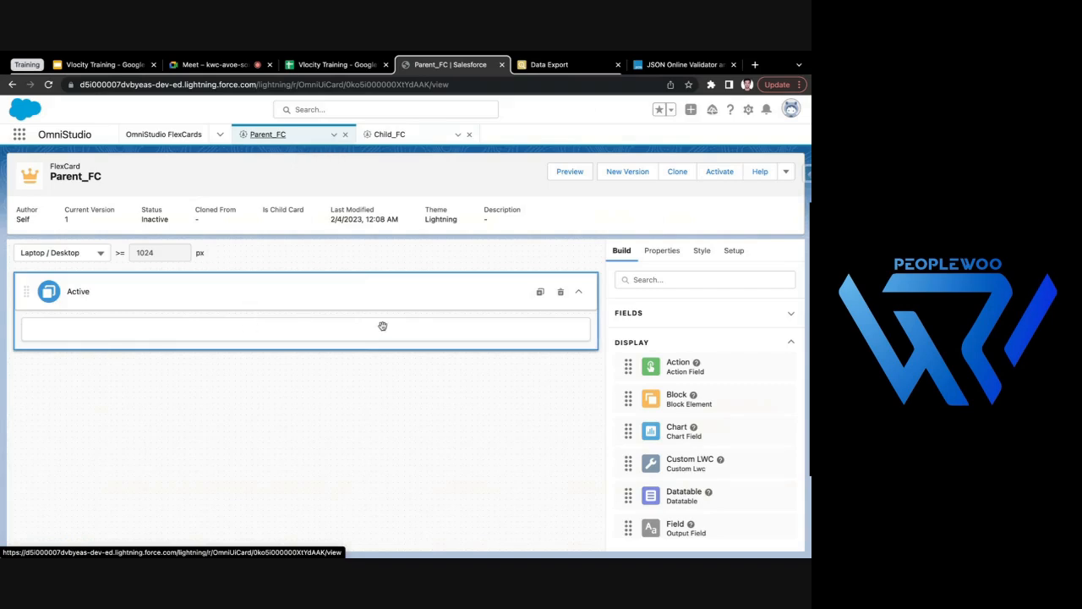
left_click(672, 312)
left_click_drag(671, 339, 297, 338)
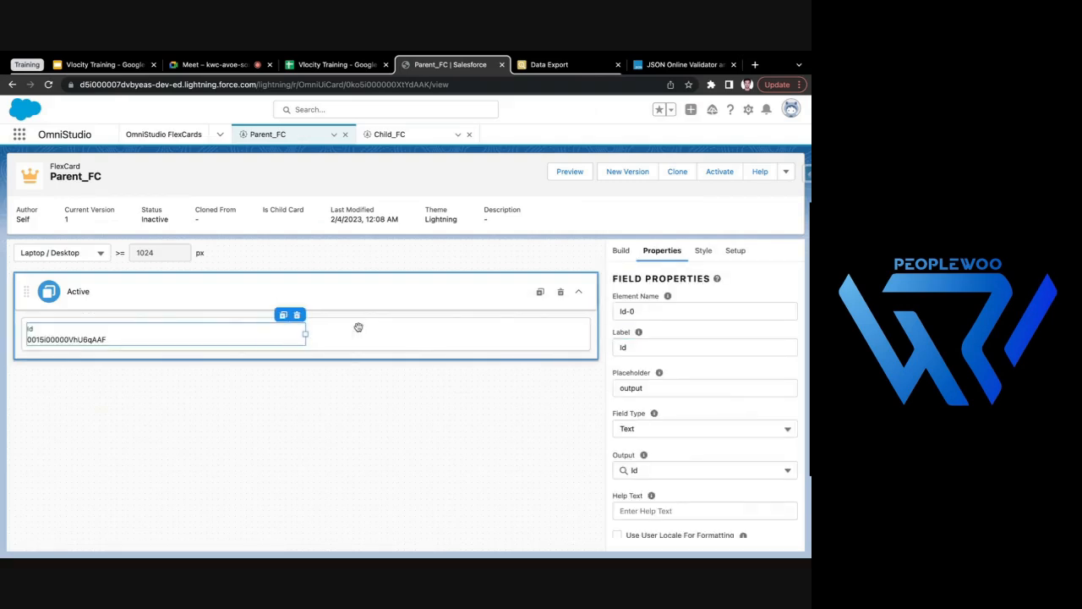
left_click(621, 250)
left_click_drag(675, 372, 499, 344)
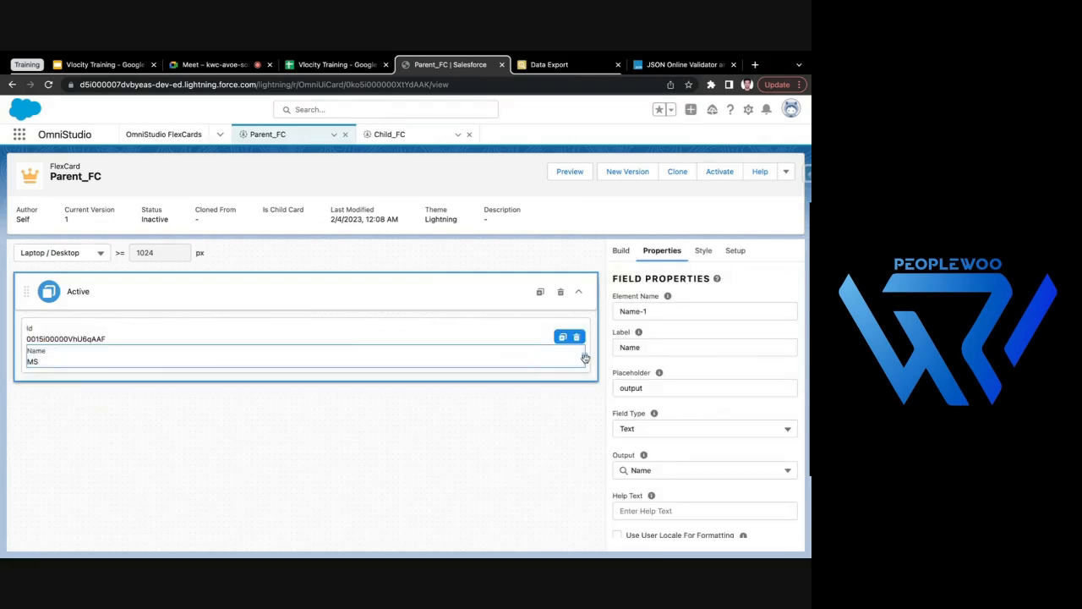
mouse_move(583, 358)
left_mouse_down()
mouse_move(355, 355)
mouse_move(350, 338)
mouse_move(585, 350)
left_mouse_up()
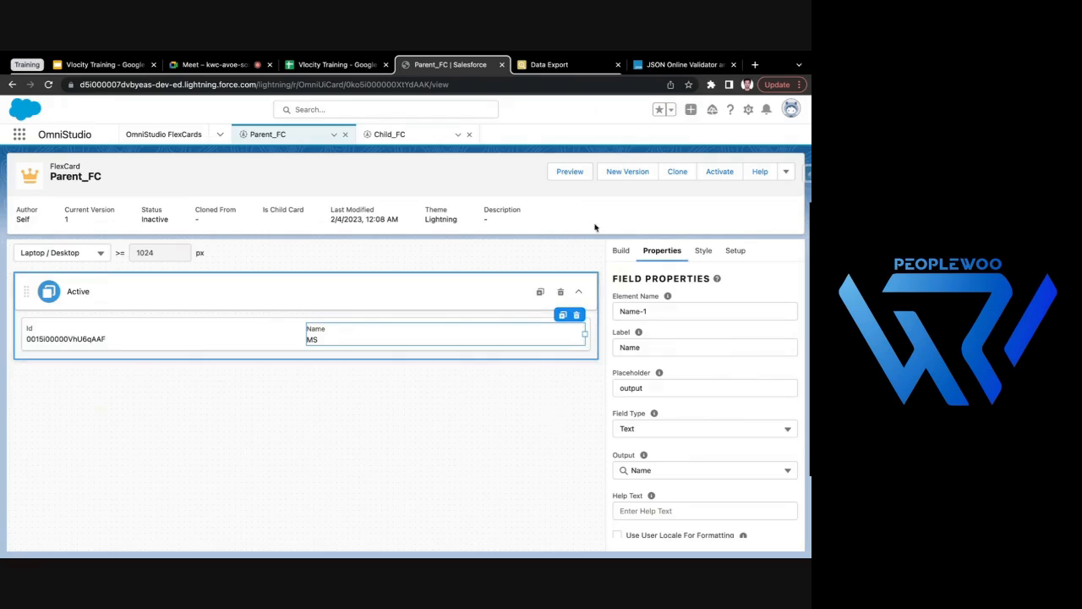
- Preview the Parent_FC card and look through its account records
left_click(571, 173)
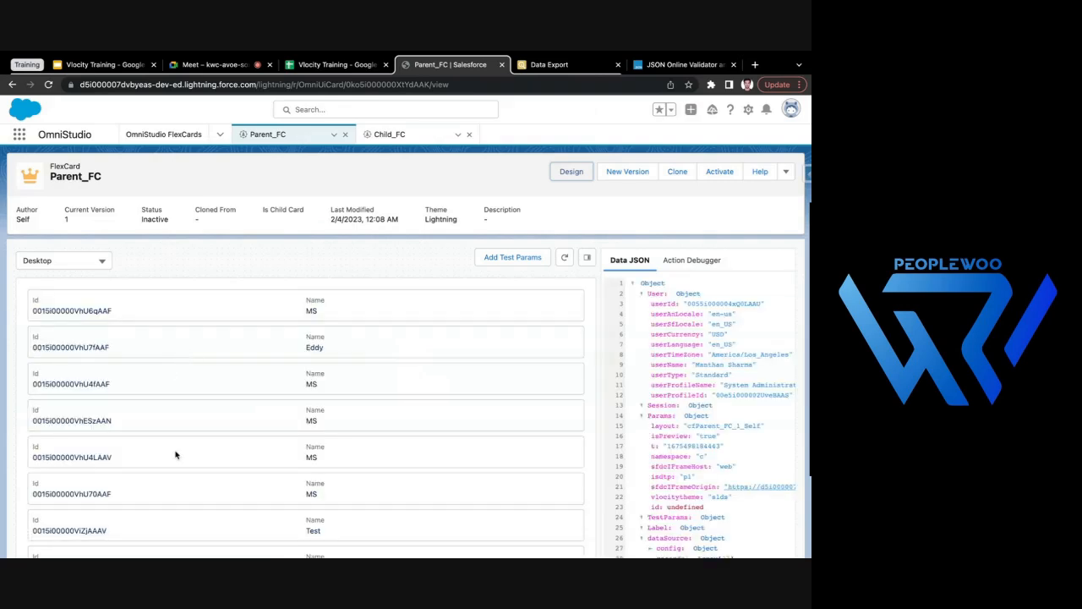
scroll(174, 453, "down", 5)
scroll(175, 454, "down", 8)
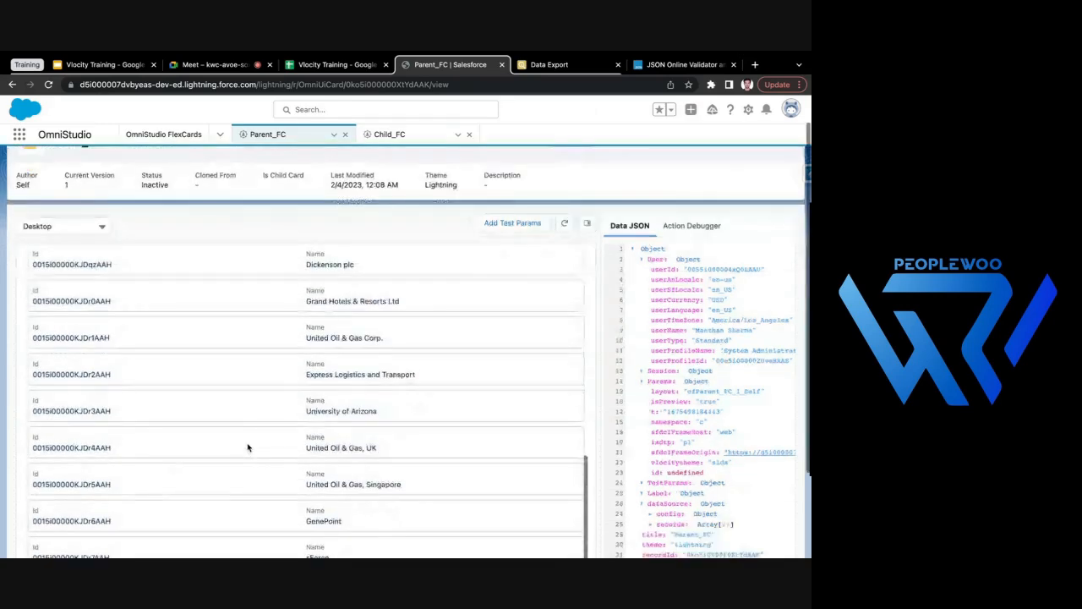
scroll(321, 372, "up", 5)
scroll(364, 346, "up", 8)
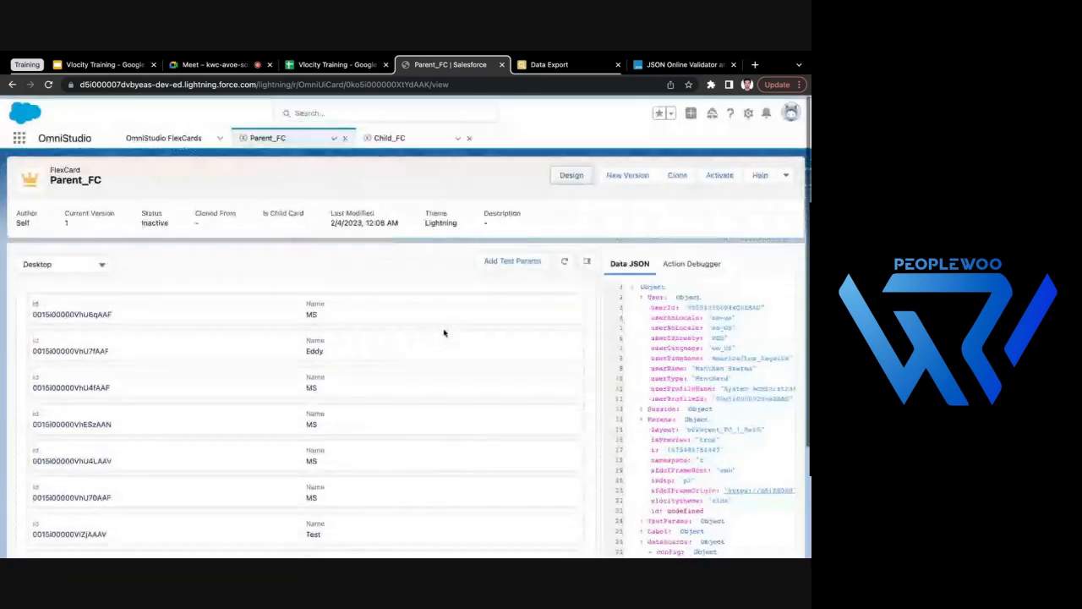
- Add the Id and Name fields side by side to the Active state of the Child_FC card
left_click(389, 134)
left_click(659, 315)
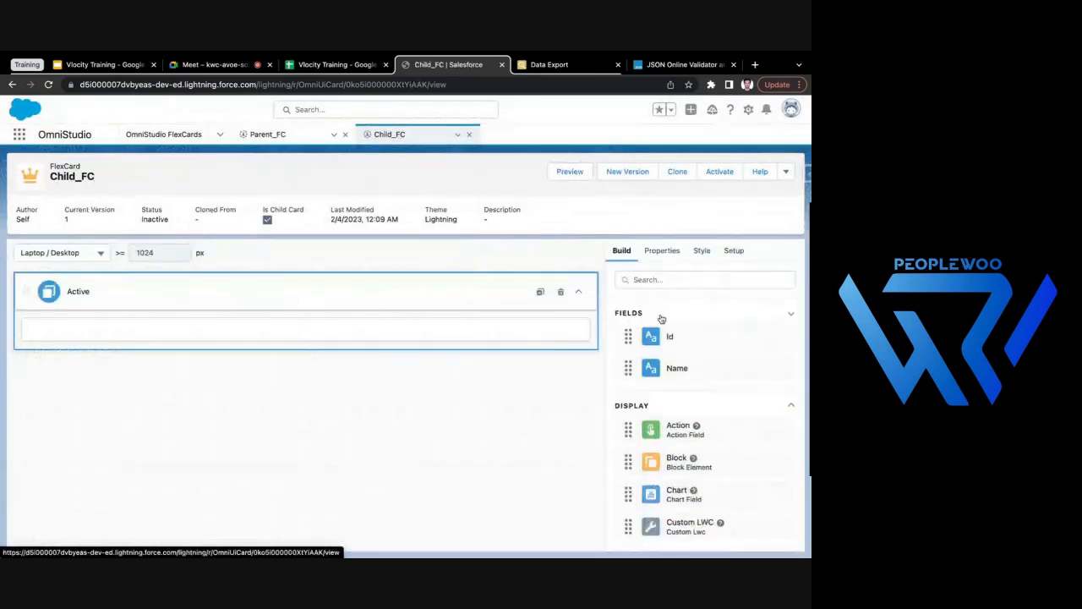
left_click_drag(679, 339, 448, 324)
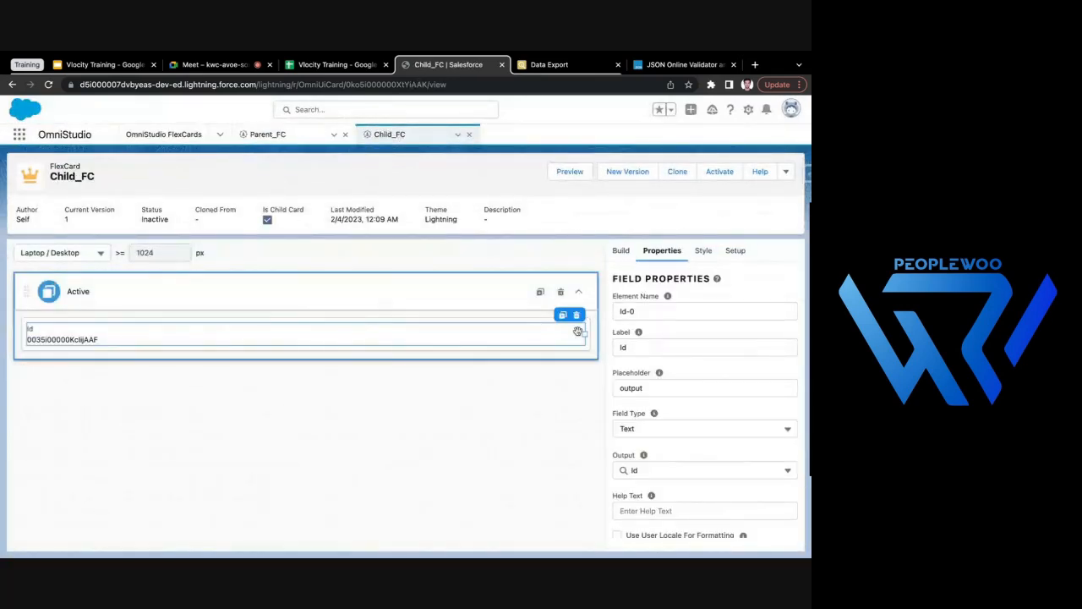
left_click(621, 251)
left_click_drag(655, 369, 407, 350)
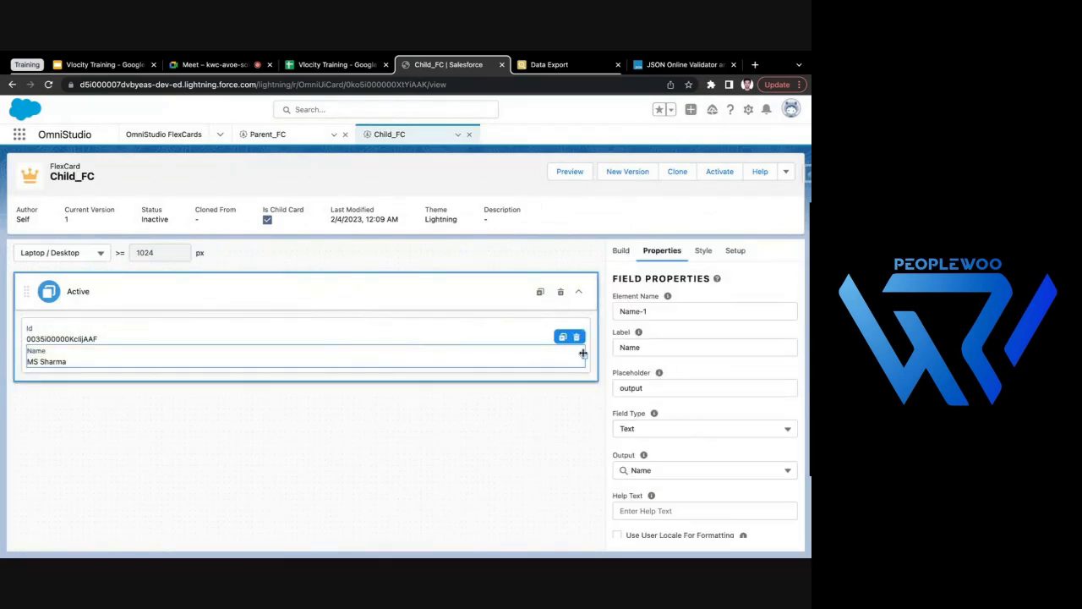
left_click_drag(580, 355, 585, 334)
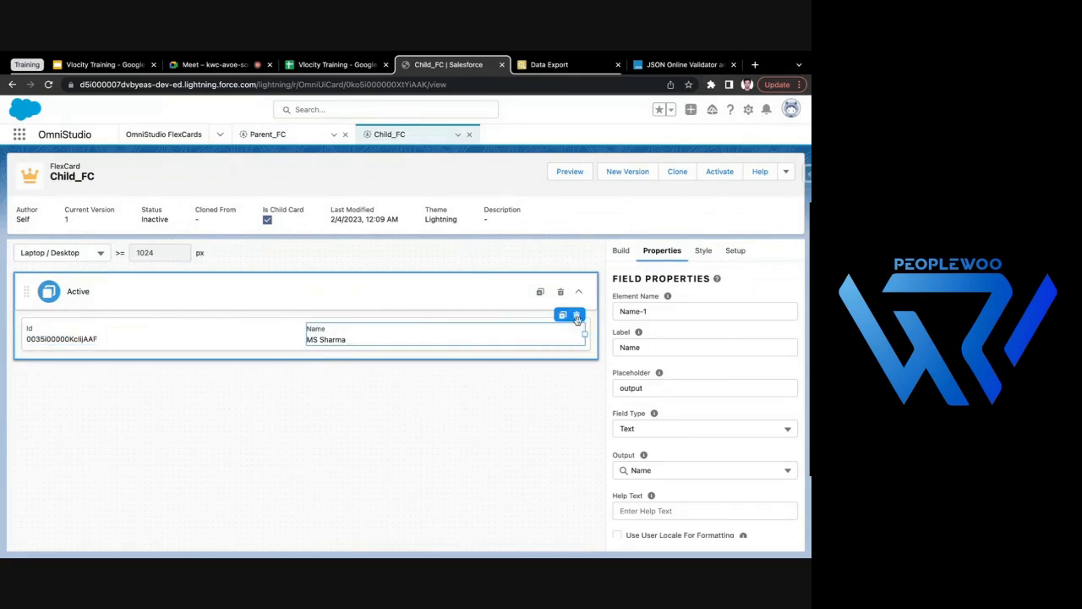
- Preview the Child_FC card and compare the Is Child Card setting between Parent_FC and Child_FC
left_click(570, 171)
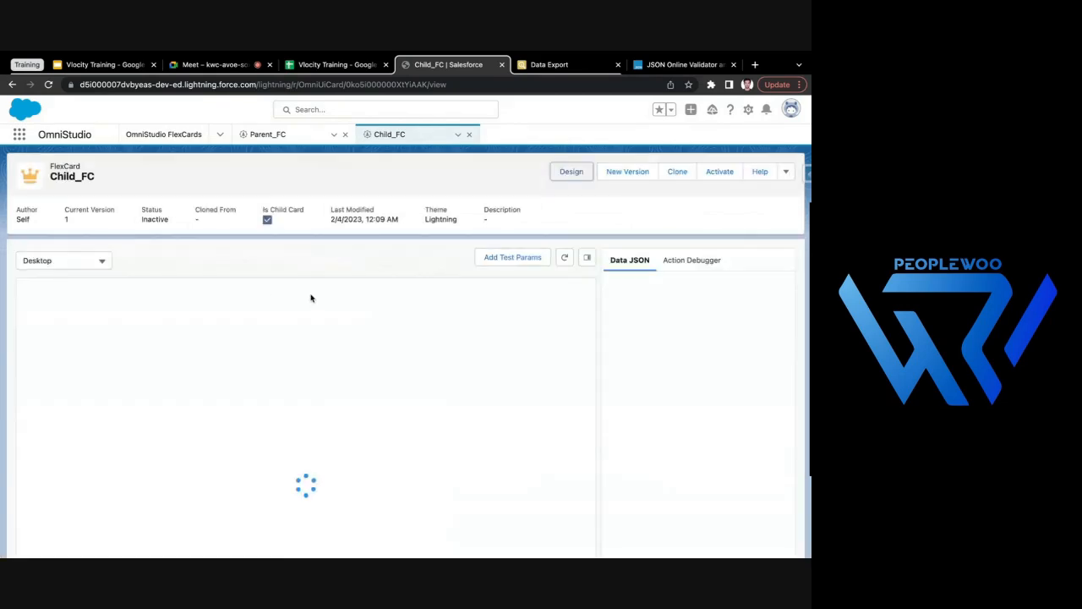
left_click(281, 135)
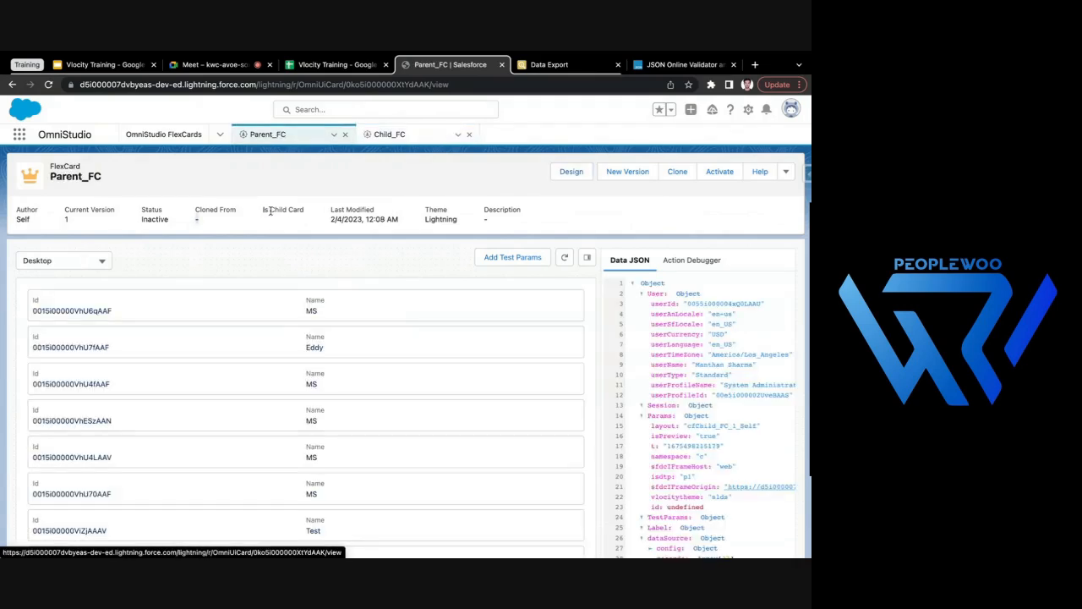
left_click_drag(264, 211, 304, 211)
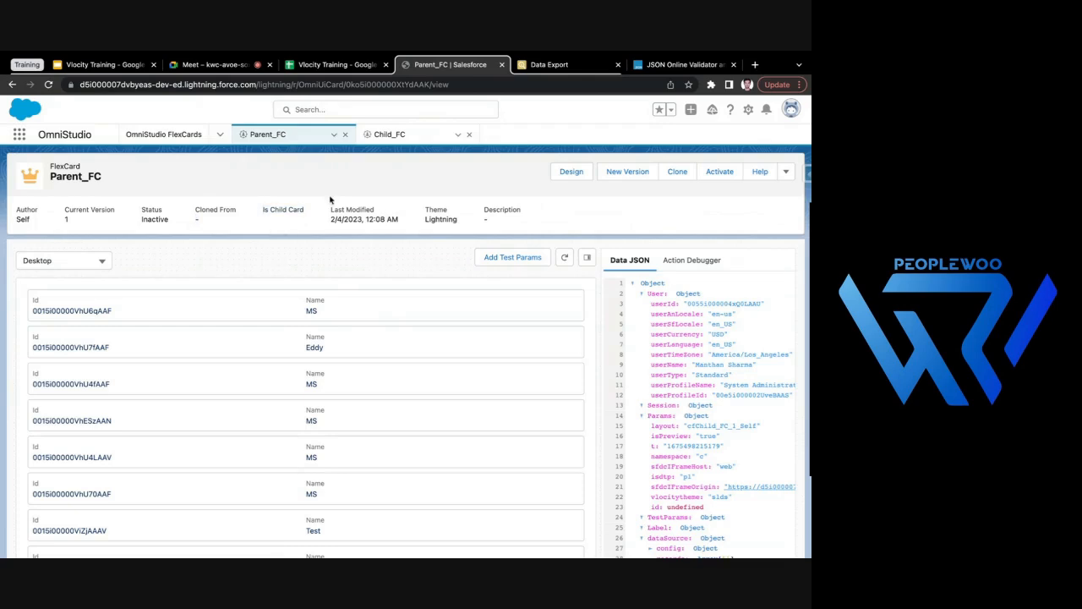
left_click(406, 133)
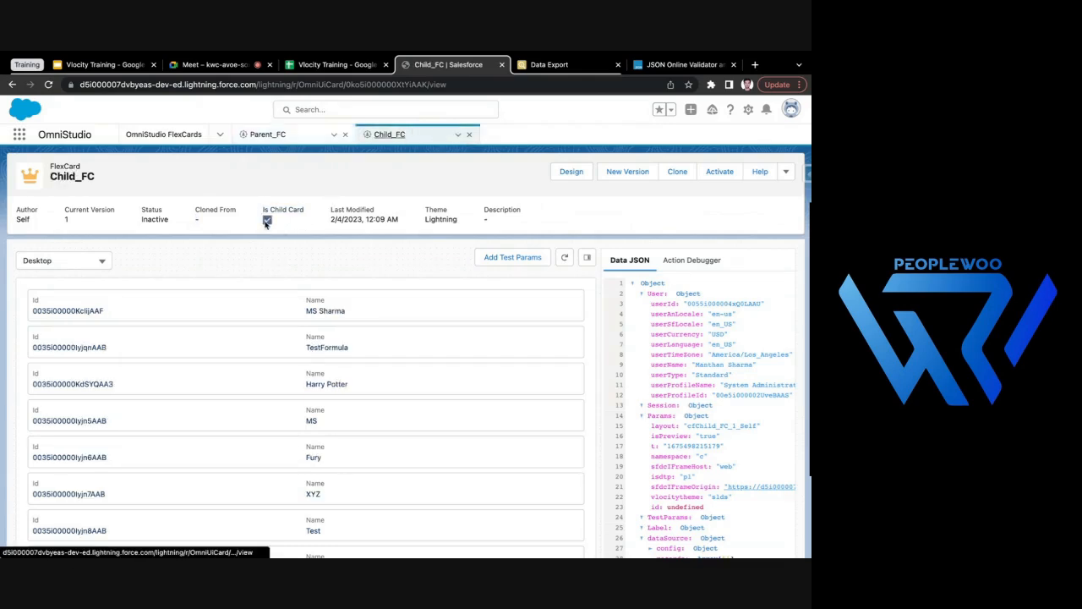
- Look through the contact records in the Child_FC preview and return to the card's design view
scroll(173, 372, "down", 1)
scroll(206, 393, "up", 1)
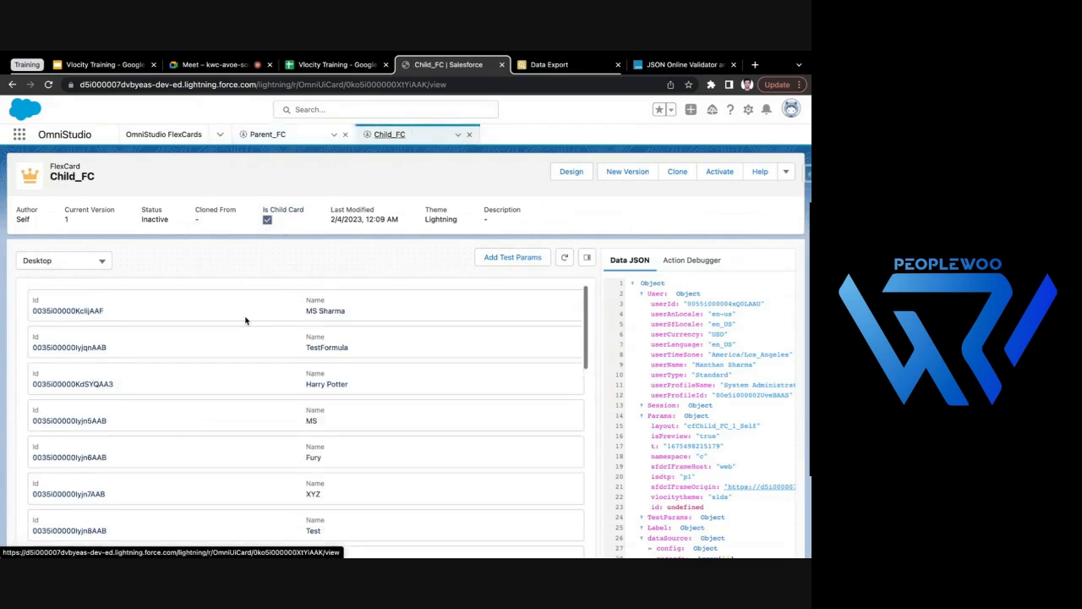
scroll(199, 401, "down", 8)
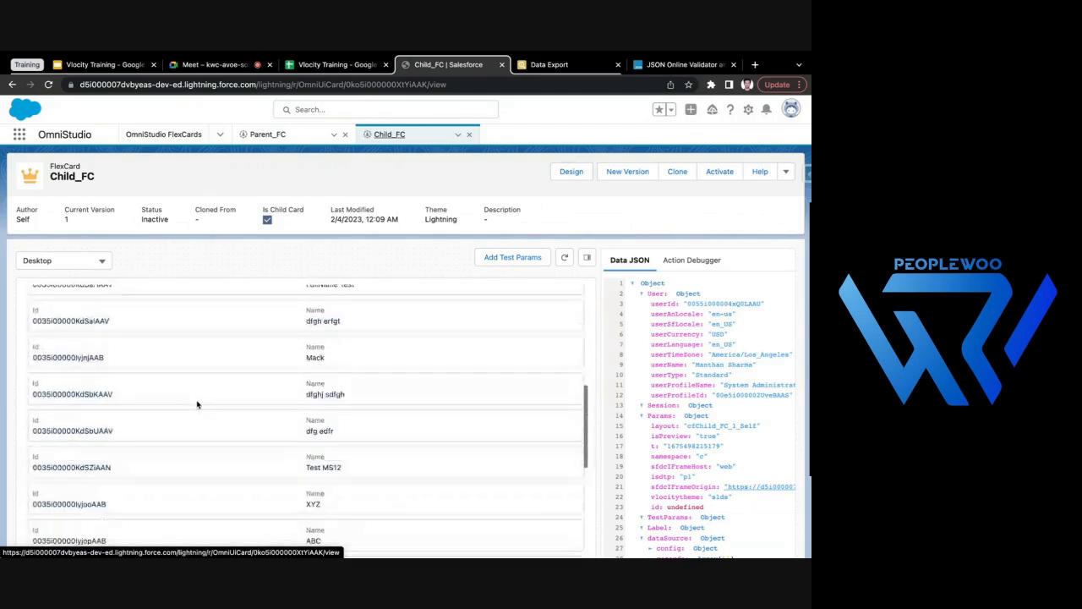
scroll(197, 404, "up", 8)
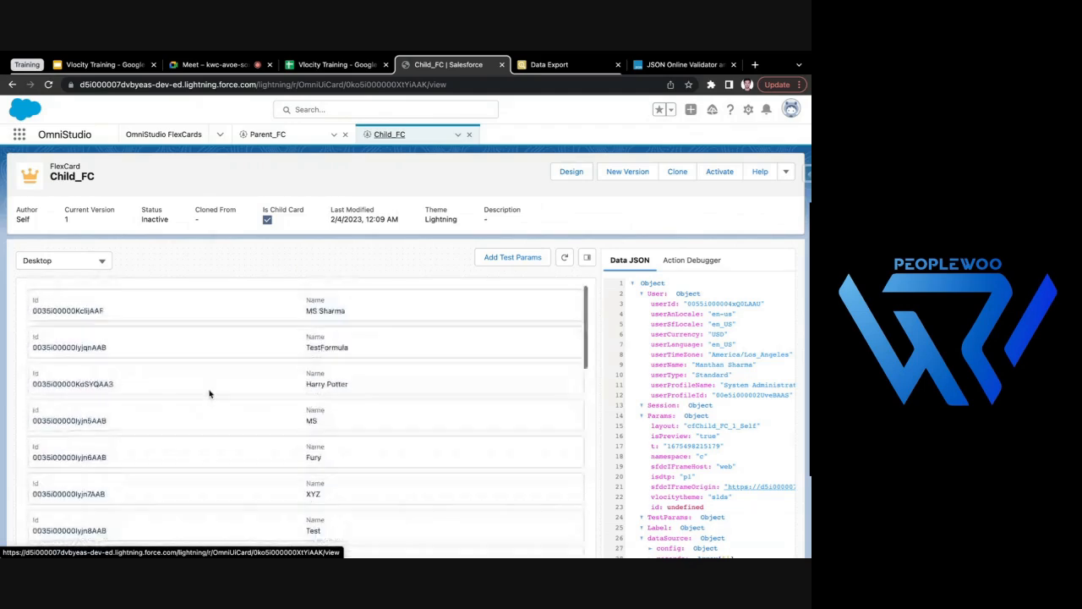
left_click(572, 173)
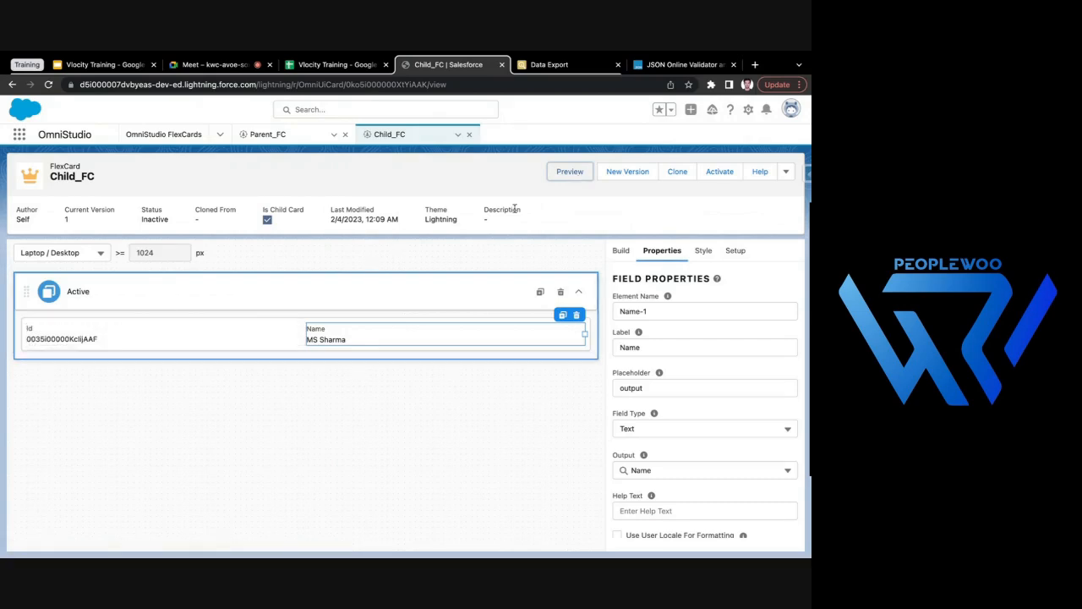
- Return Parent_FC to its design view and add a FlexCard element below the Id and Name fields
left_click(284, 135)
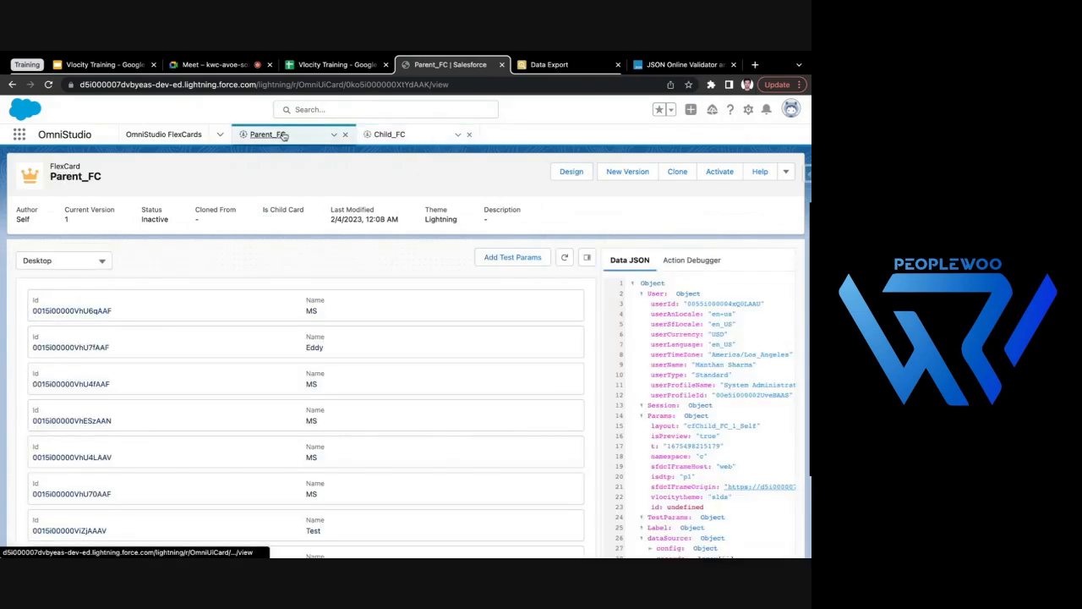
left_click(580, 174)
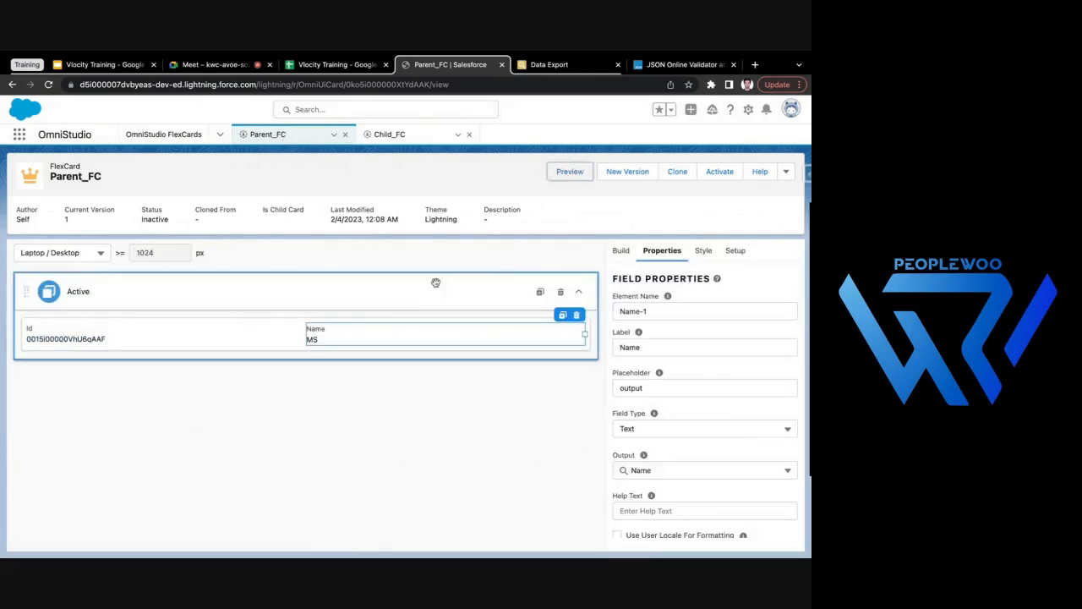
left_click(626, 254)
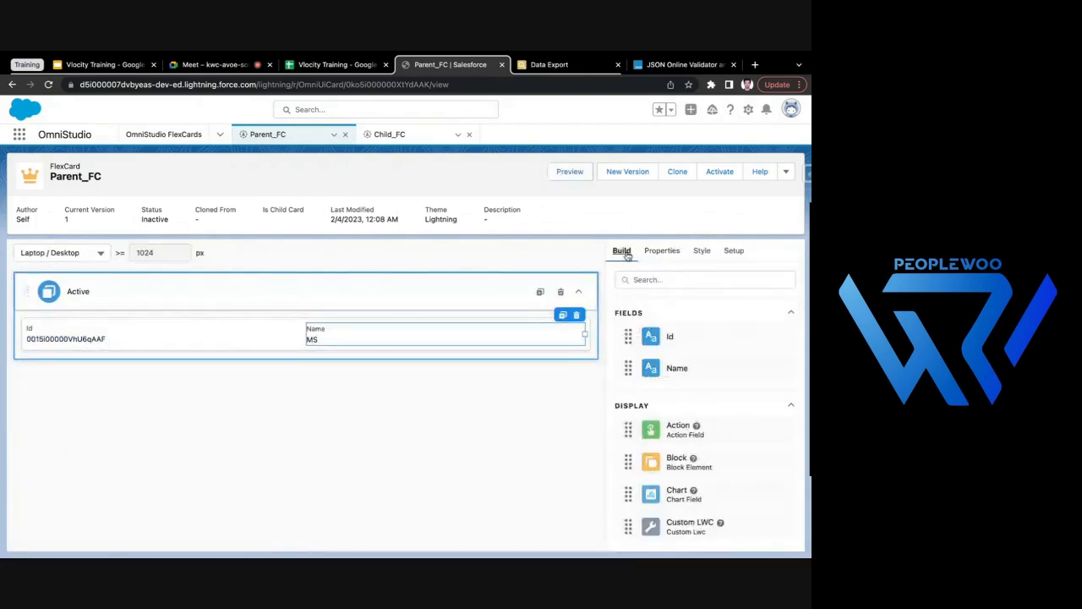
left_click(666, 284)
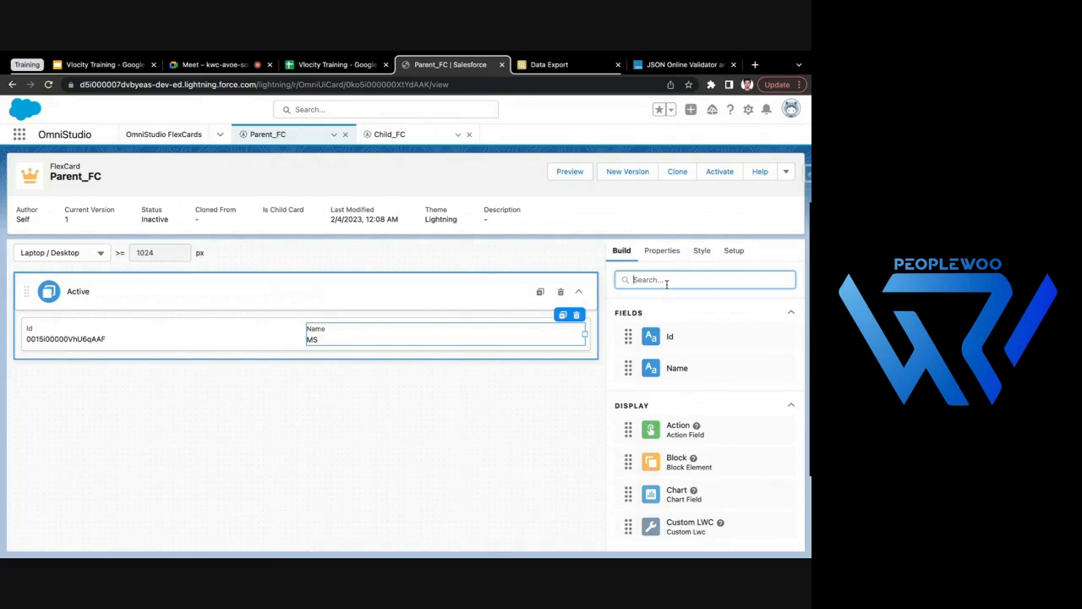
type("ch")
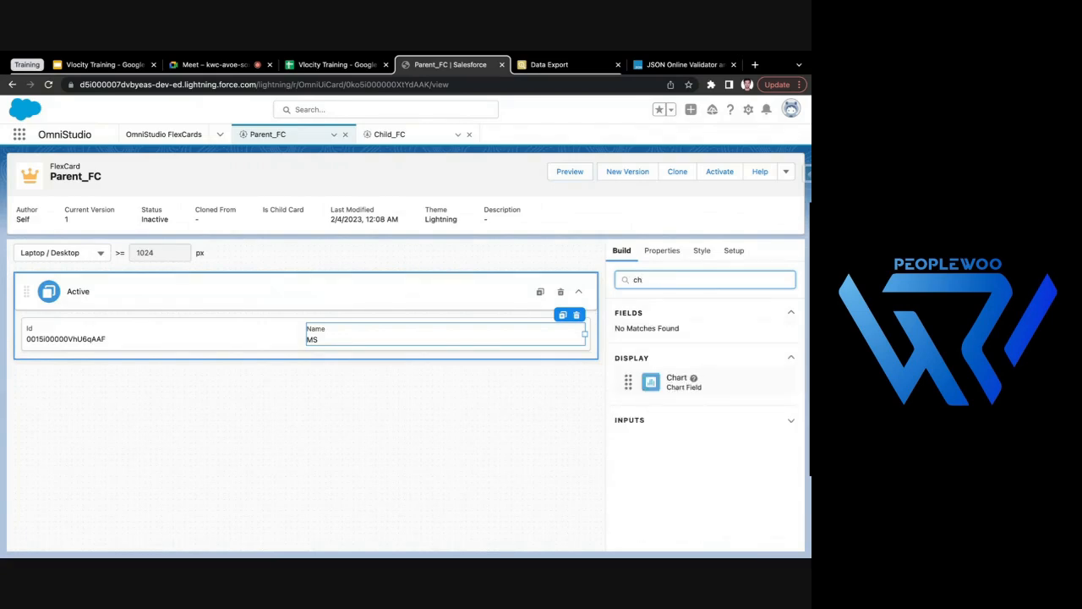
key("BackSpace")
key("BackSpace")
scroll(686, 409, "down", 3)
scroll(687, 409, "down", 1)
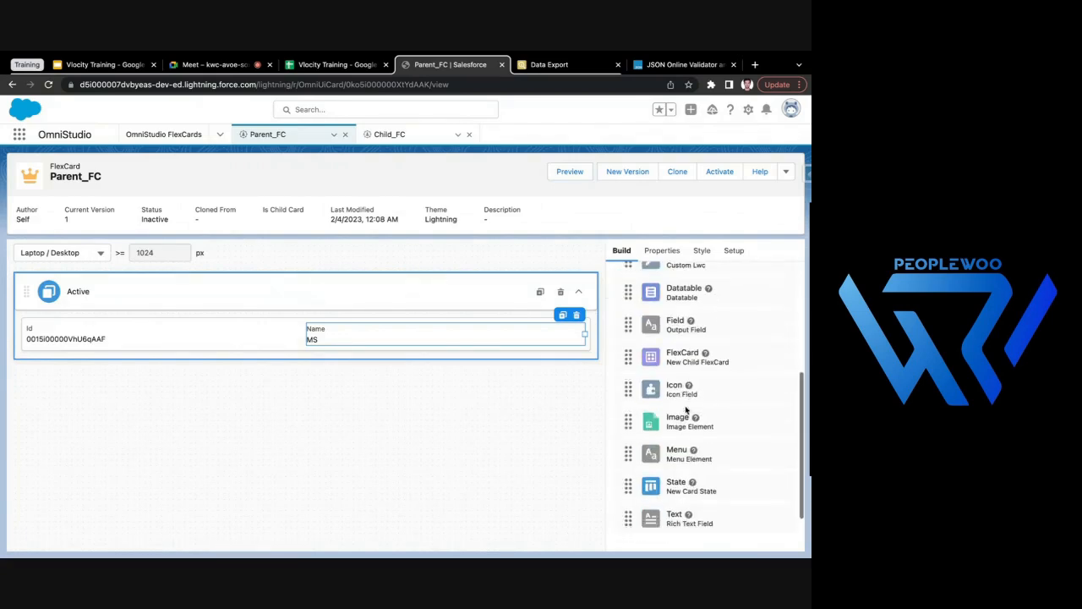
left_click_drag(679, 356, 498, 345)
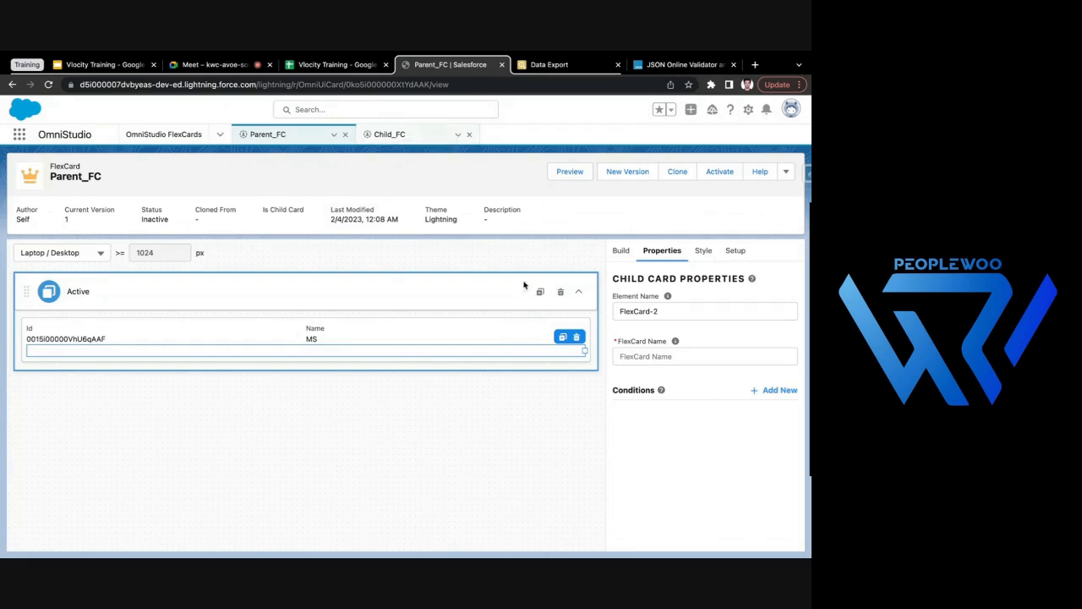
- Try to find the child card for the new FlexCard element by searching for "child_"
left_click(669, 358)
type("ch")
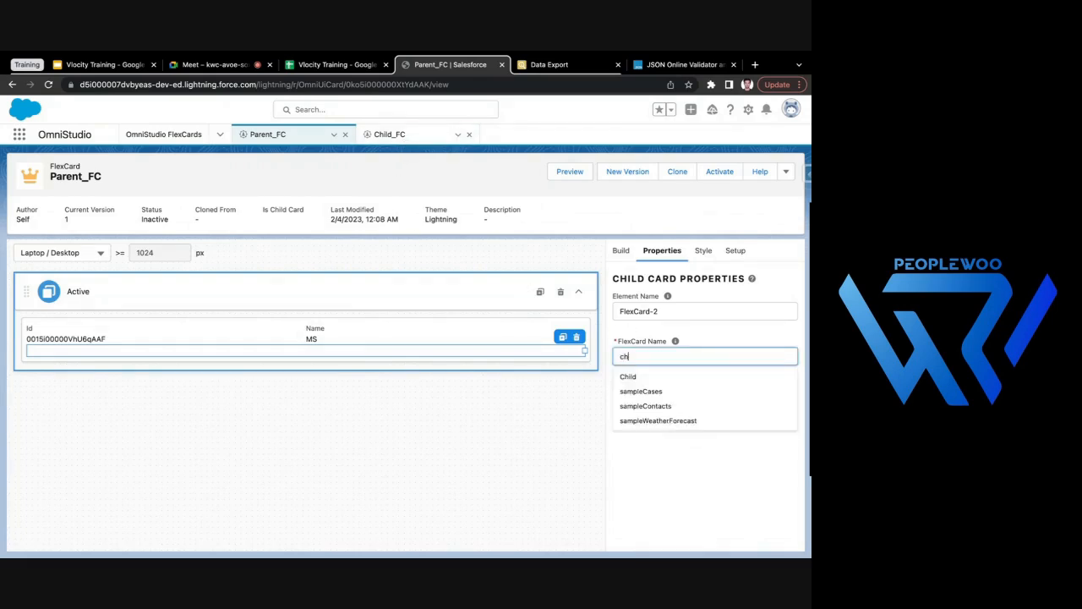
type("ild_")
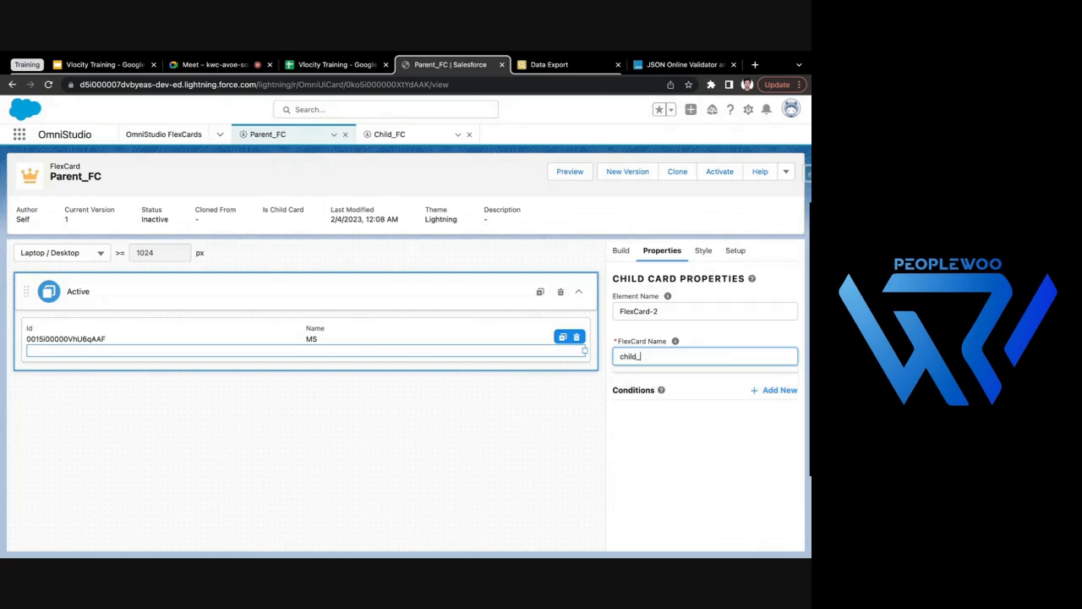
left_click(525, 447)
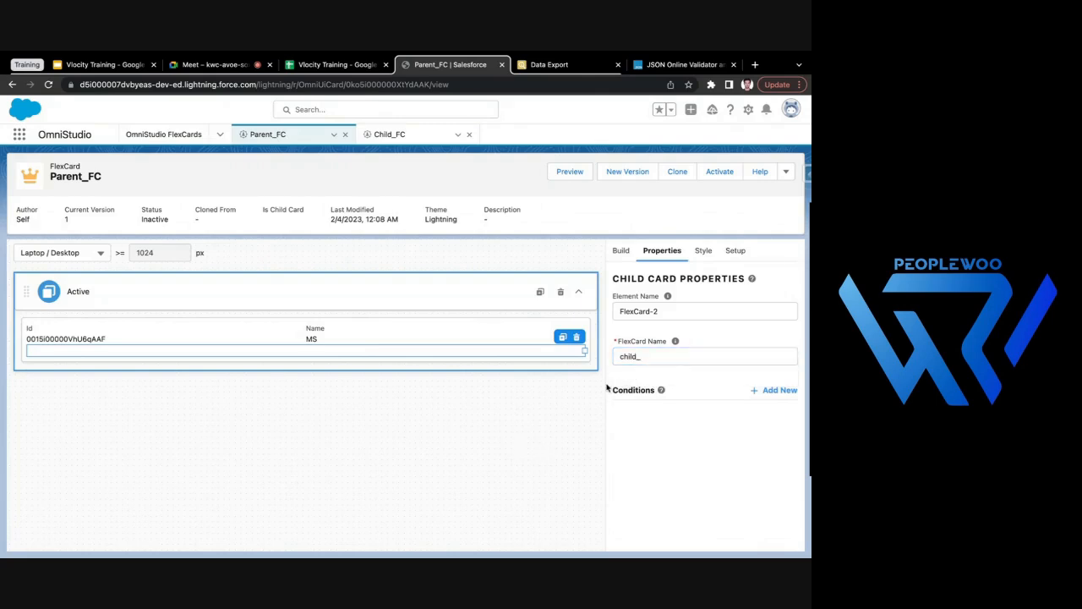
- Activate the Child_FC card and close the activation dialog
left_click(407, 137)
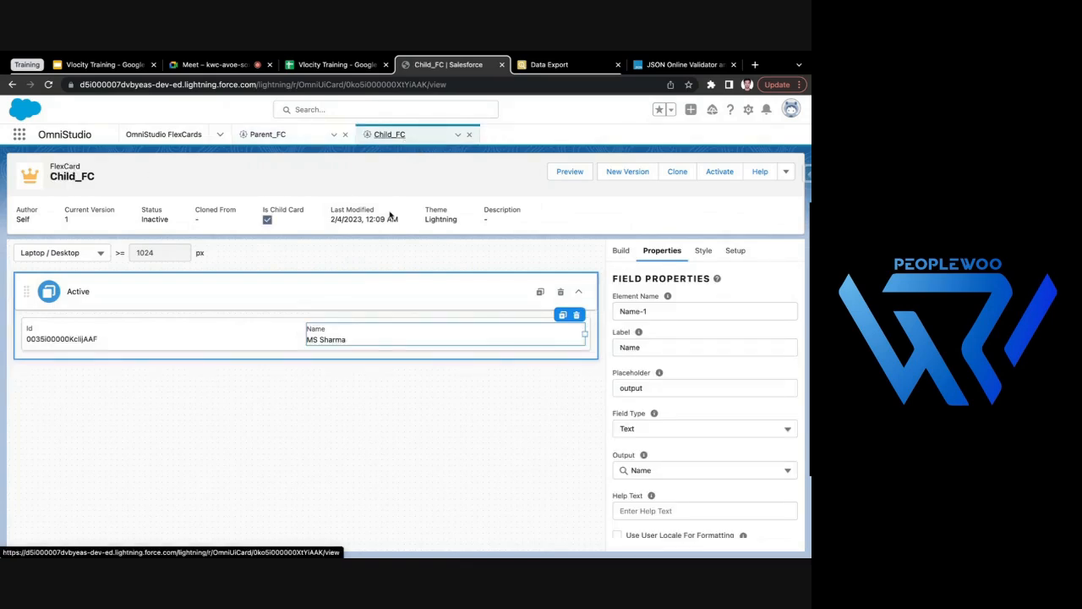
left_click(720, 171)
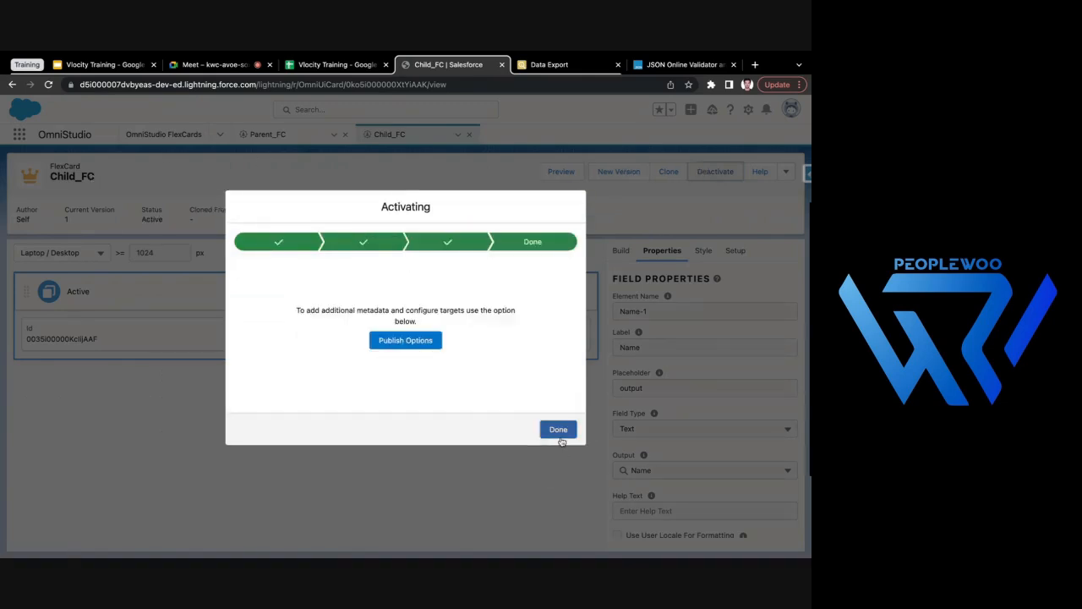
left_click(558, 430)
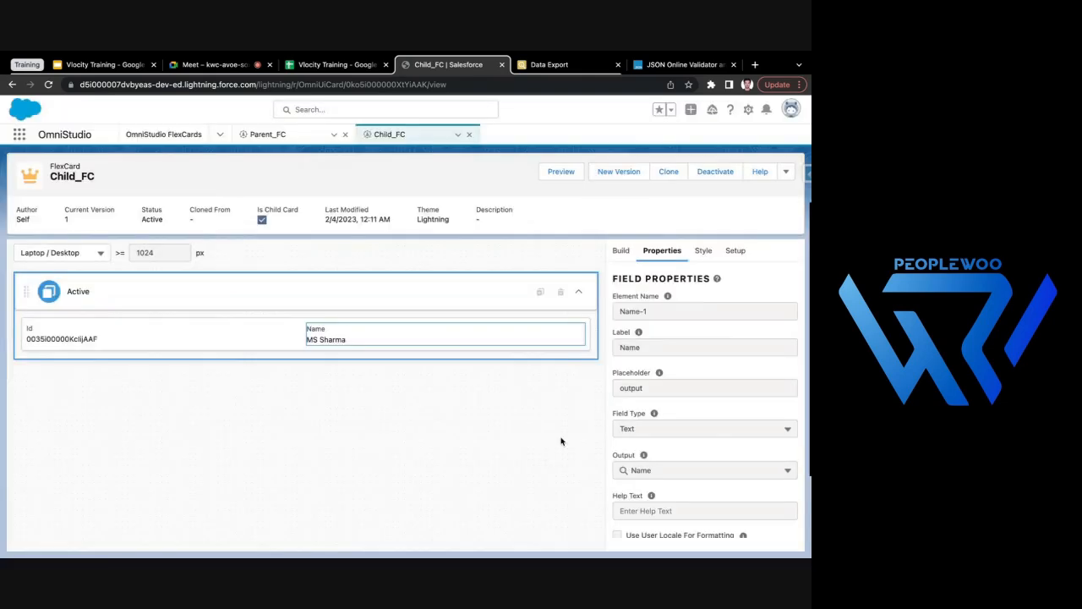
- Reload the Parent_FC card and set its FlexCard element's FlexCard Name to Child_FC
left_click(280, 135)
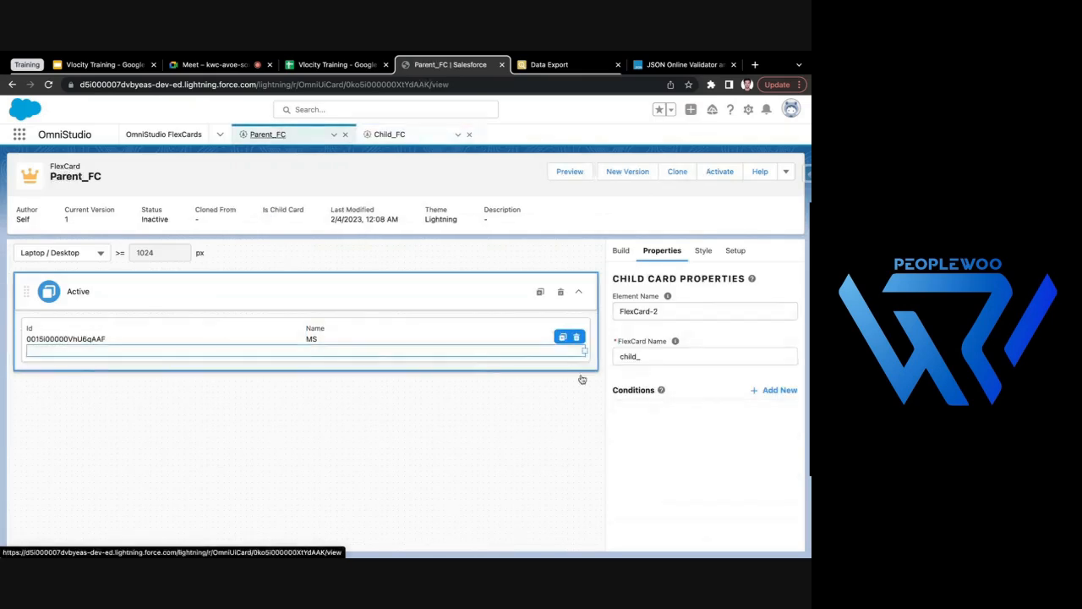
left_click(50, 85)
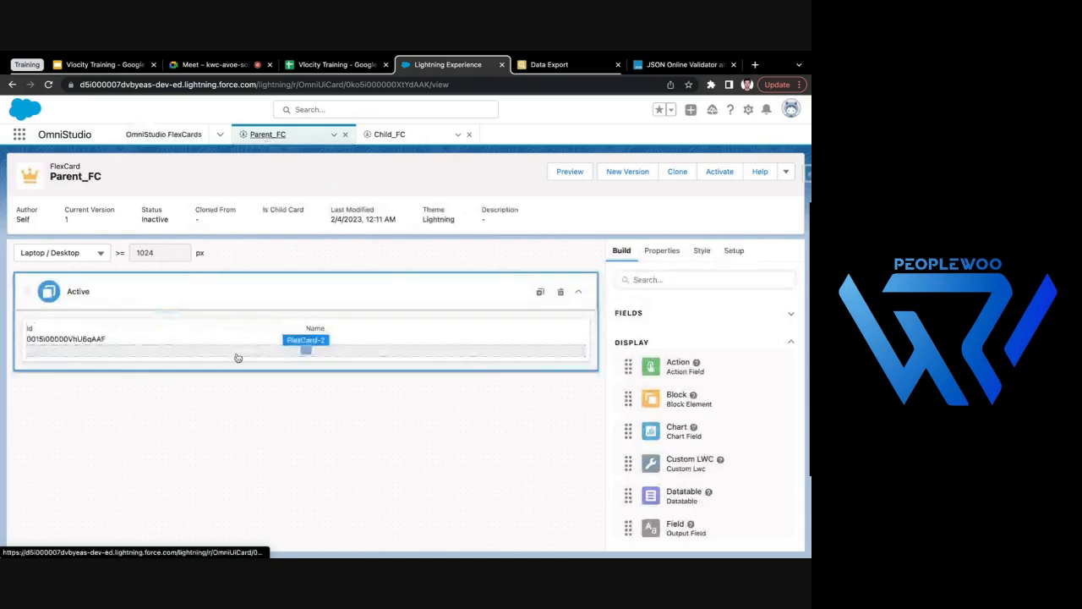
left_click(236, 355)
left_click(682, 359)
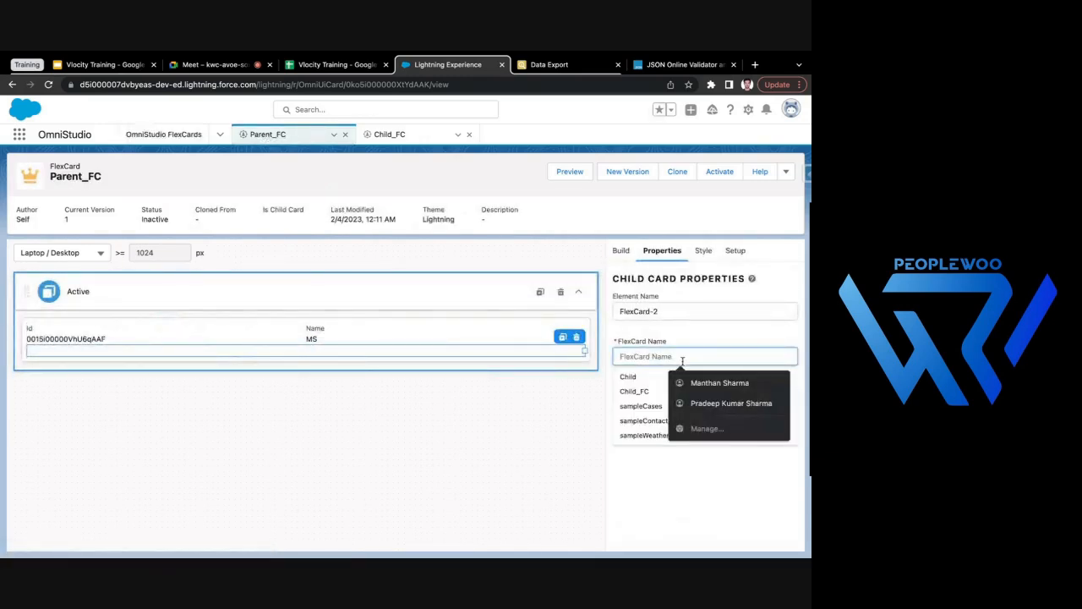
left_click(634, 391)
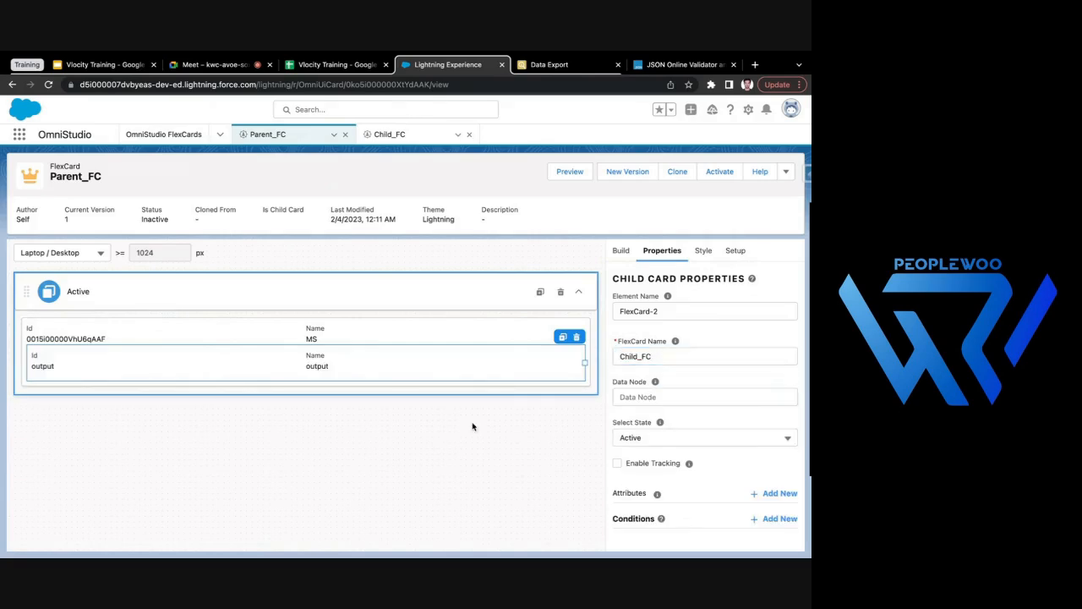
- Delete the parent's own Id and Name fields above the embedded Child_FC card
left_click(179, 337)
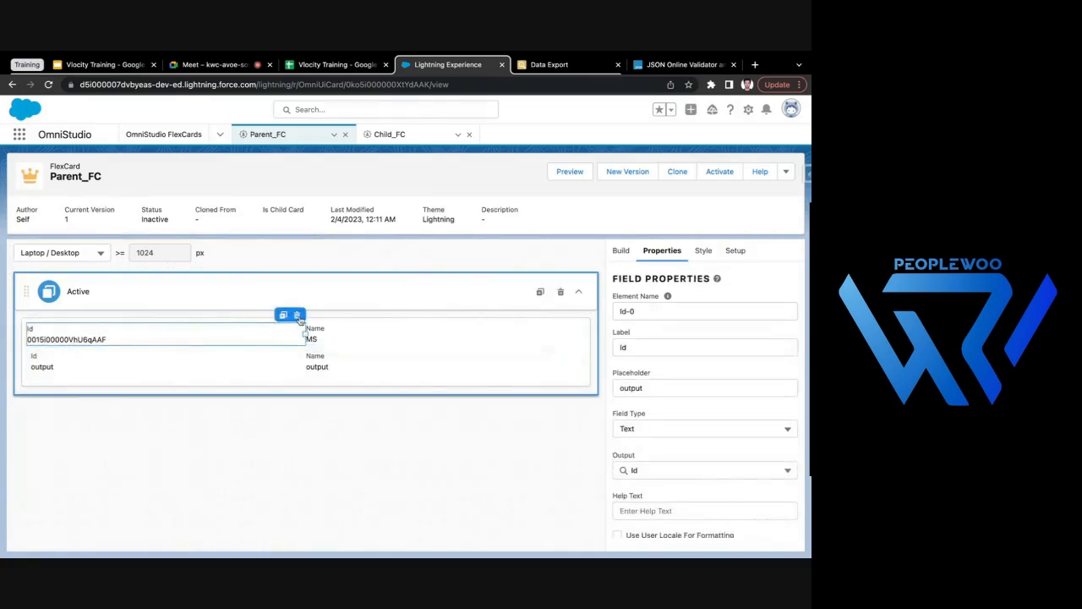
left_click(297, 314)
left_click(297, 325)
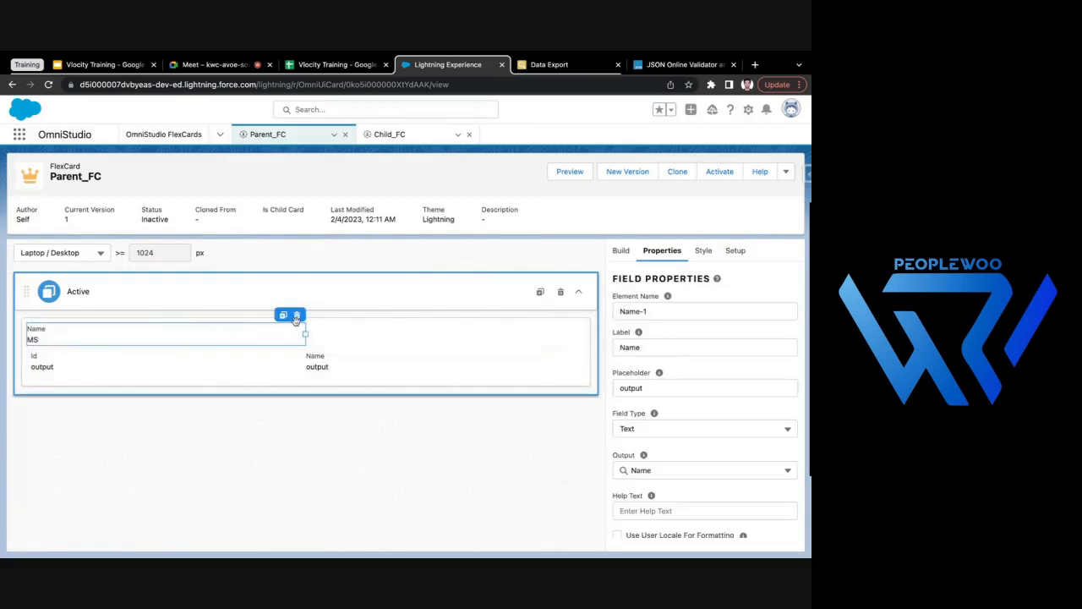
left_click(297, 316)
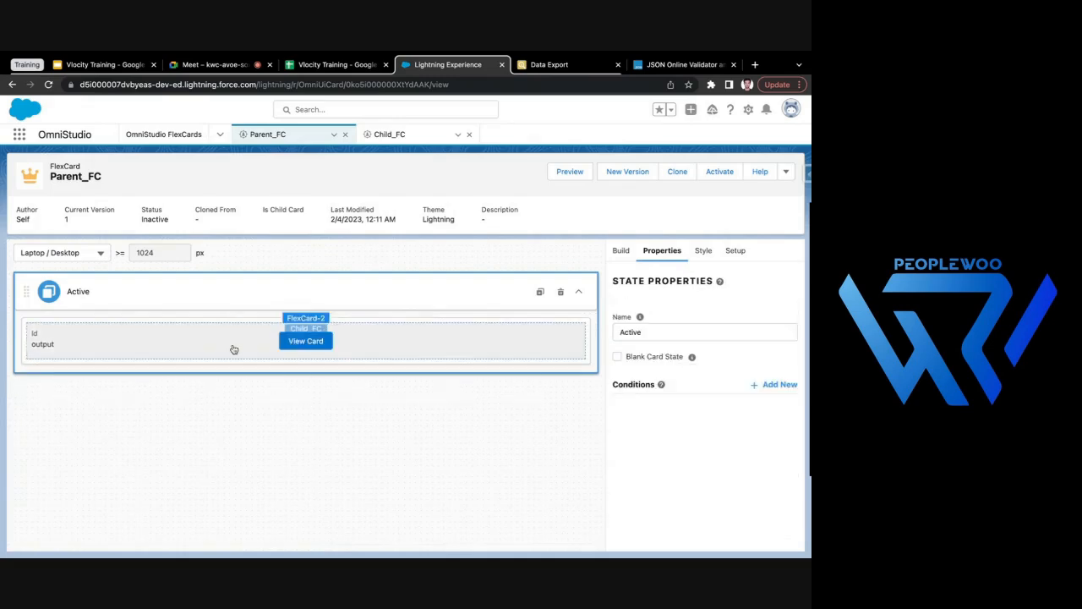
- Add a collapsible Block to the Active state of Parent_FC and move the Child_FC card inside it
left_click(212, 350)
left_click(621, 250)
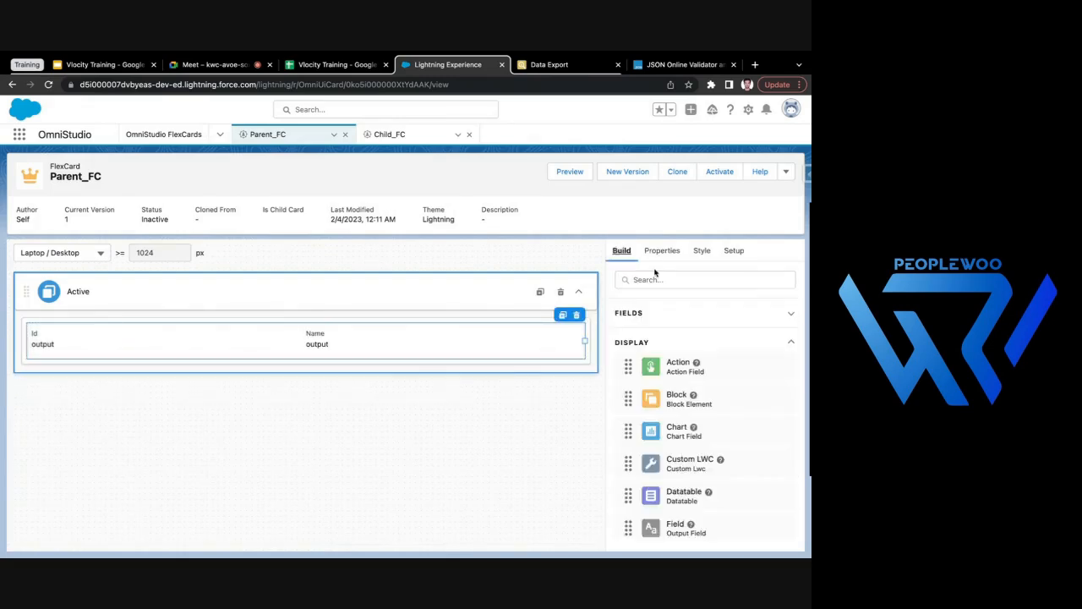
left_click_drag(677, 406, 432, 359)
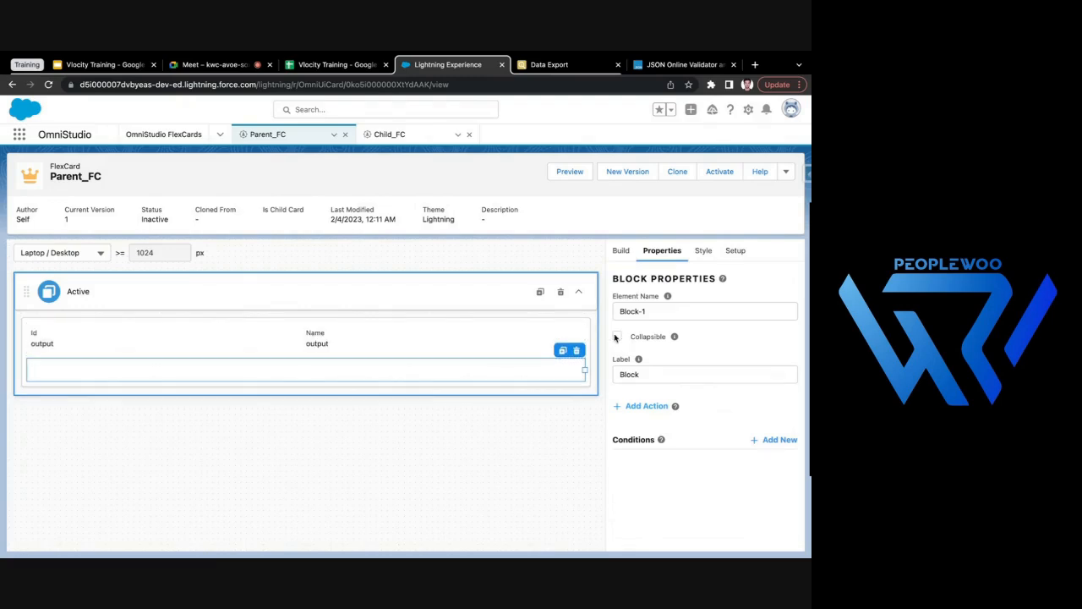
left_click(616, 337)
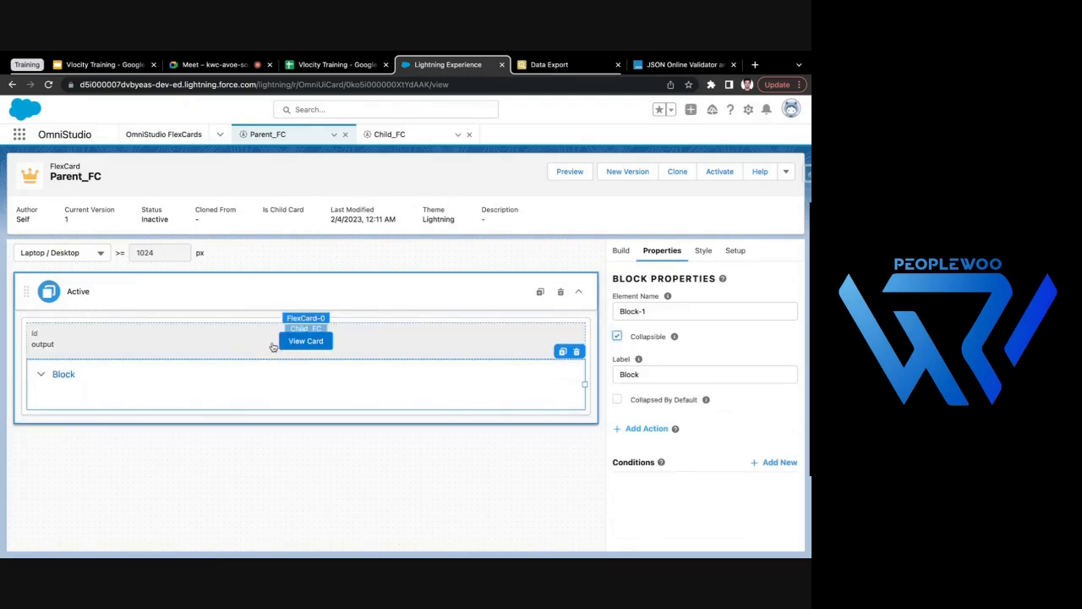
left_click_drag(231, 340, 249, 391)
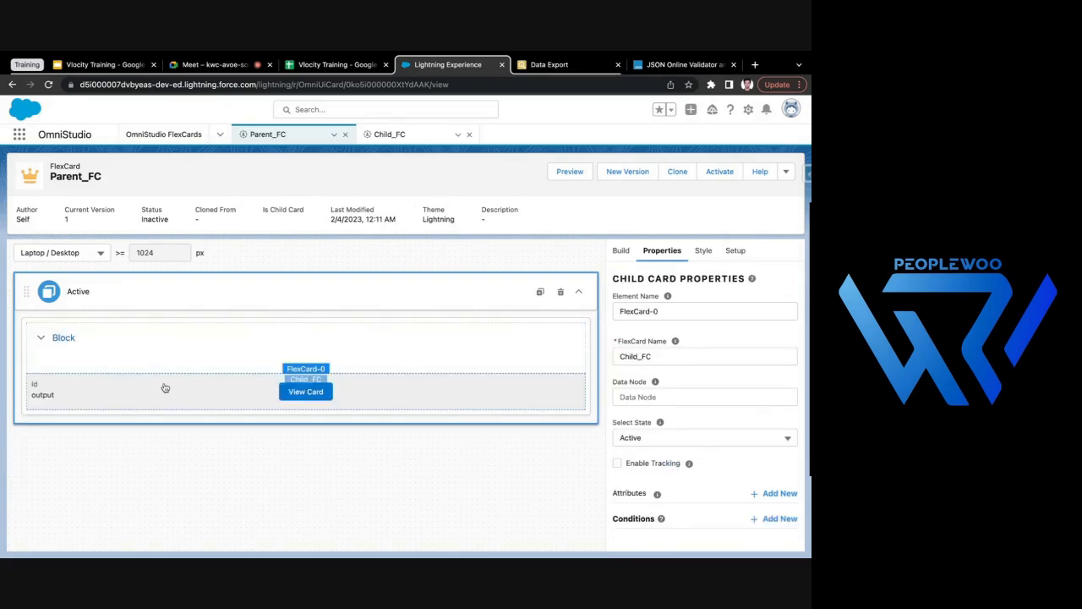
left_click_drag(87, 389, 104, 369)
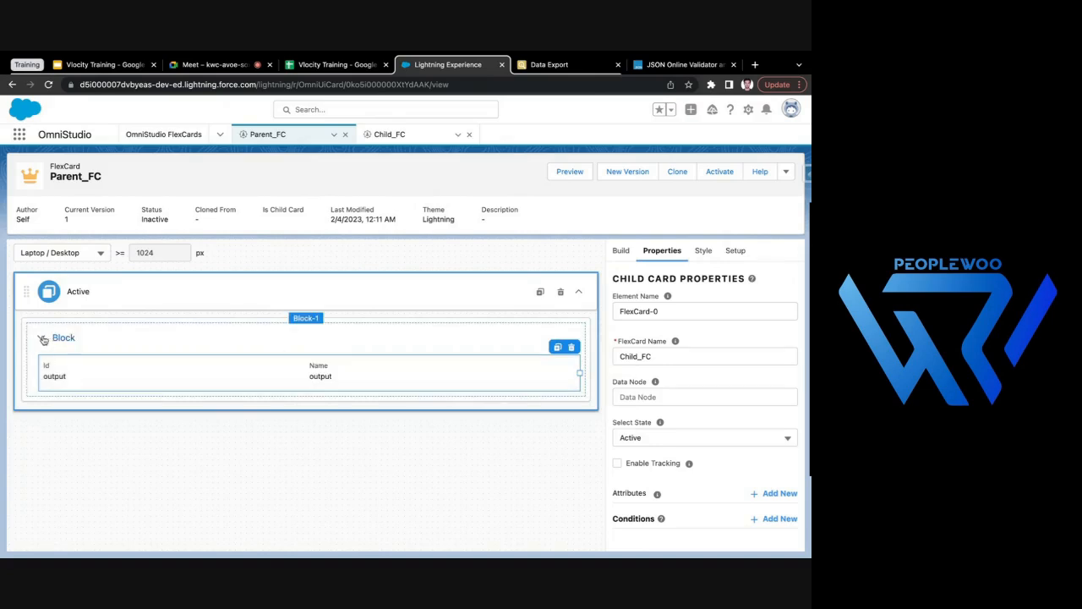
- Set the block's label to the {Name} field
left_click(83, 342)
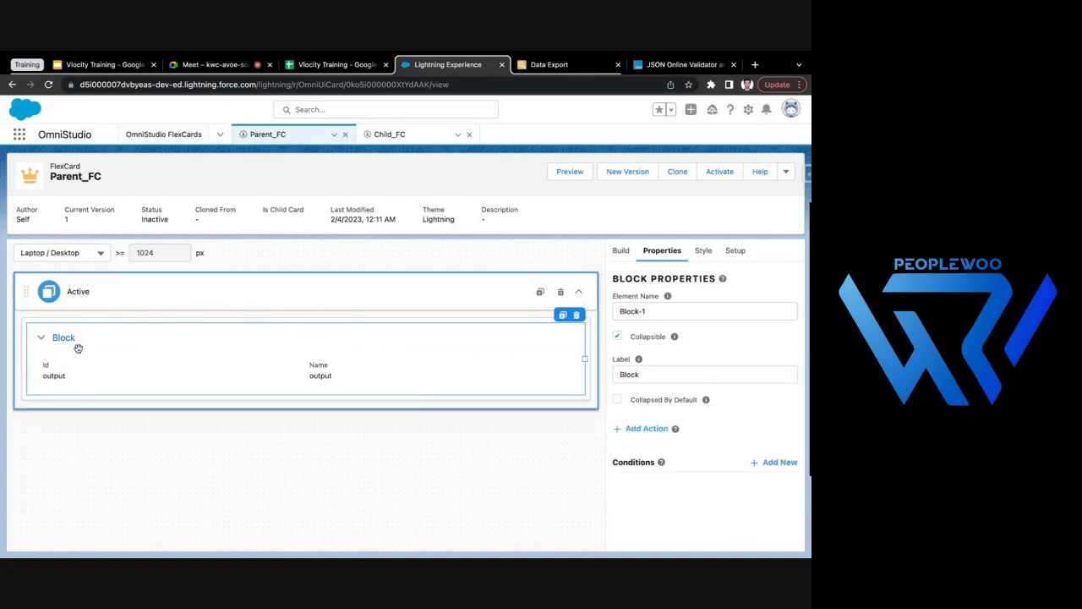
left_click(670, 373)
key("BackSpace")
key("BackSpace")
key("BackSpace")
key("BackSpace")
key("BackSpace")
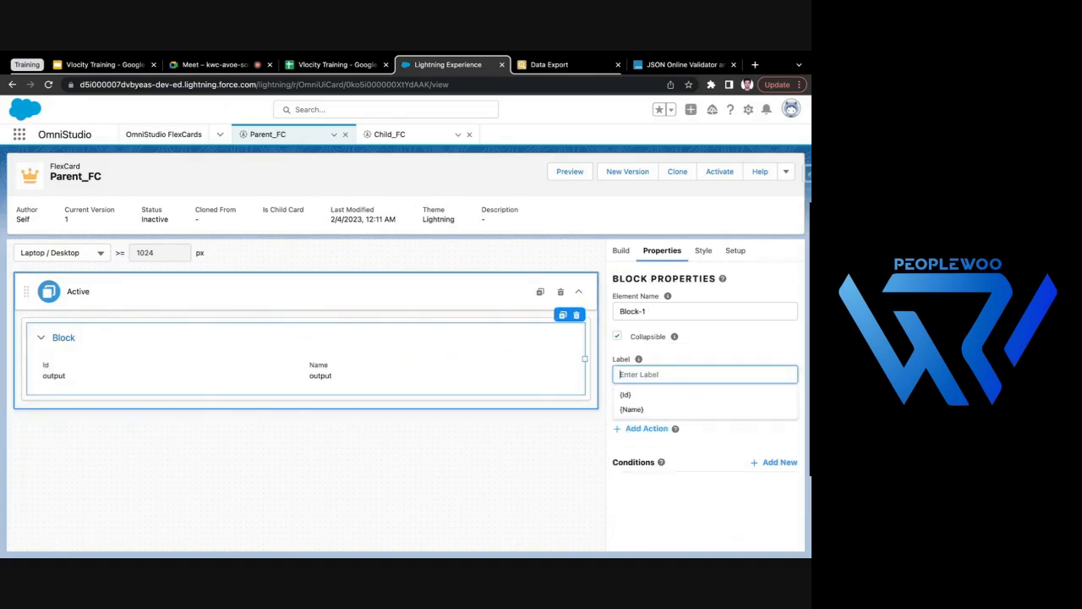
left_click(660, 412)
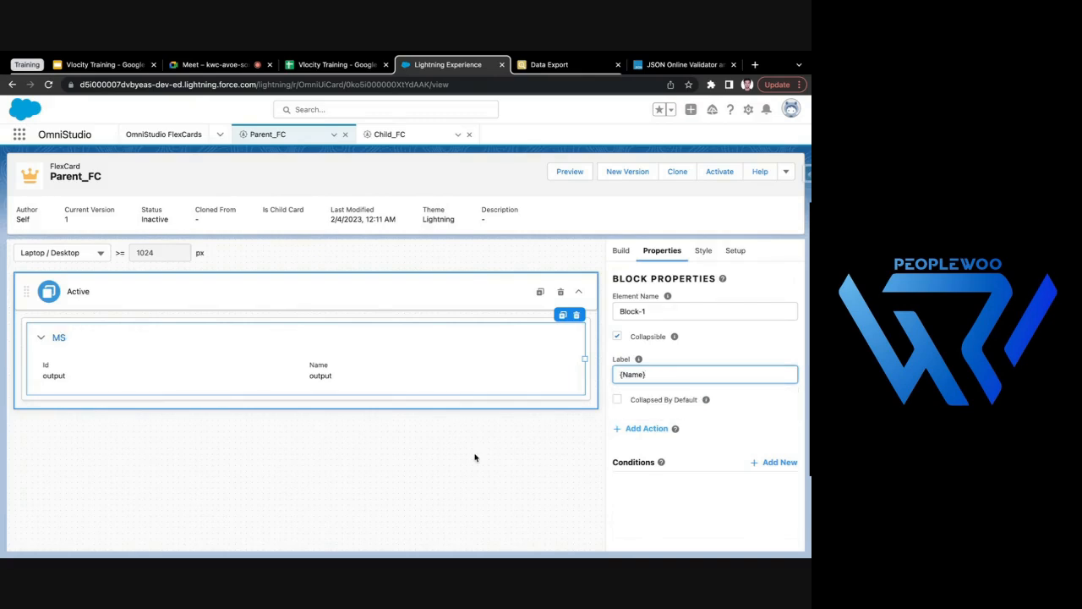
- Preview Parent_FC, toggle the first two account blocks, and look through the contact records listed under the first account
mouse_move(390, 371)
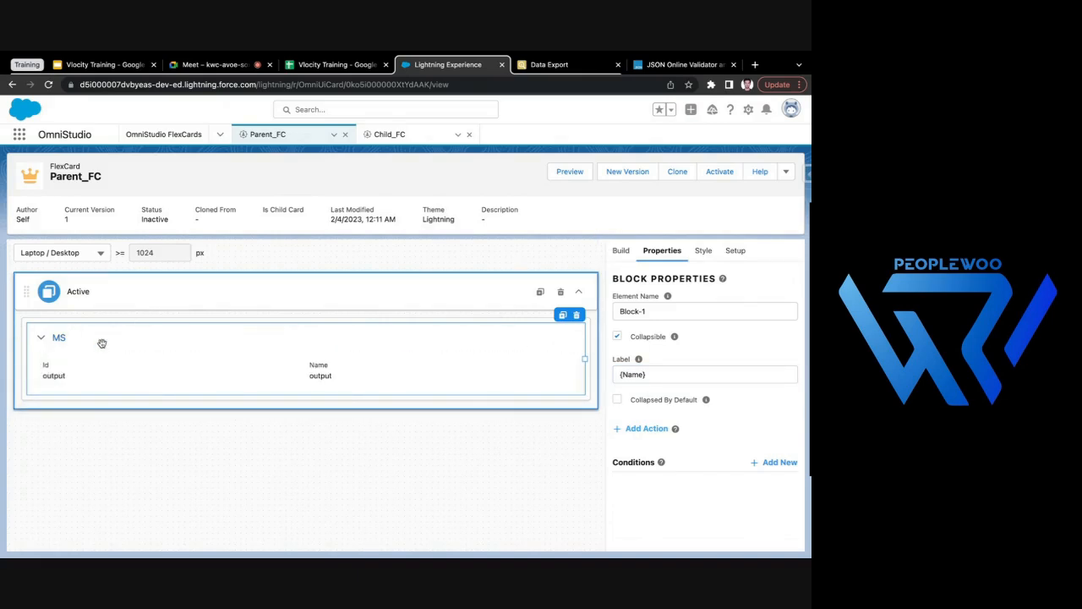
left_click(146, 381)
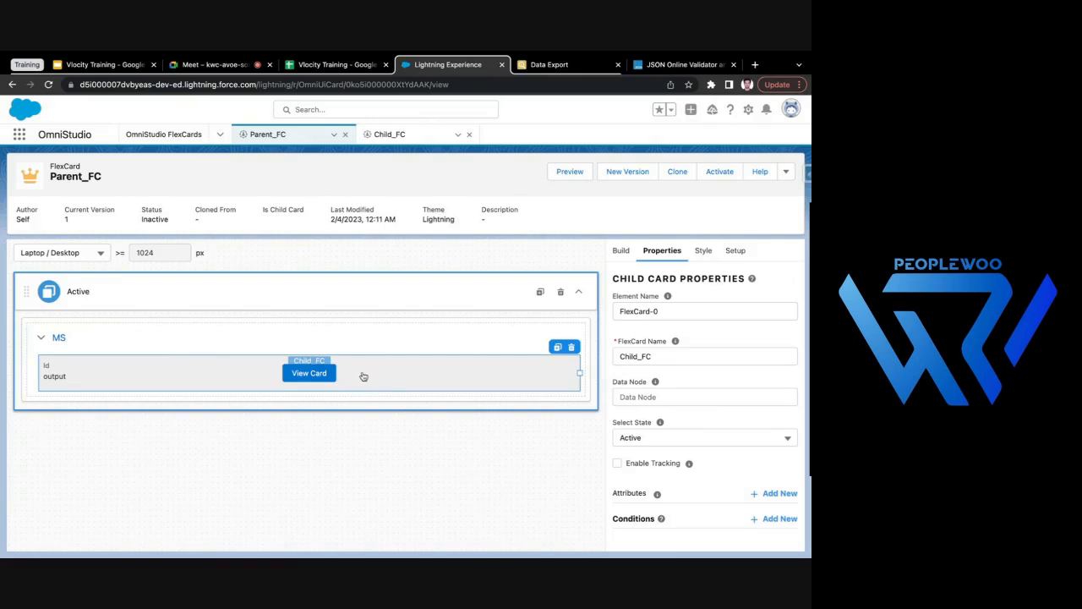
left_click(563, 173)
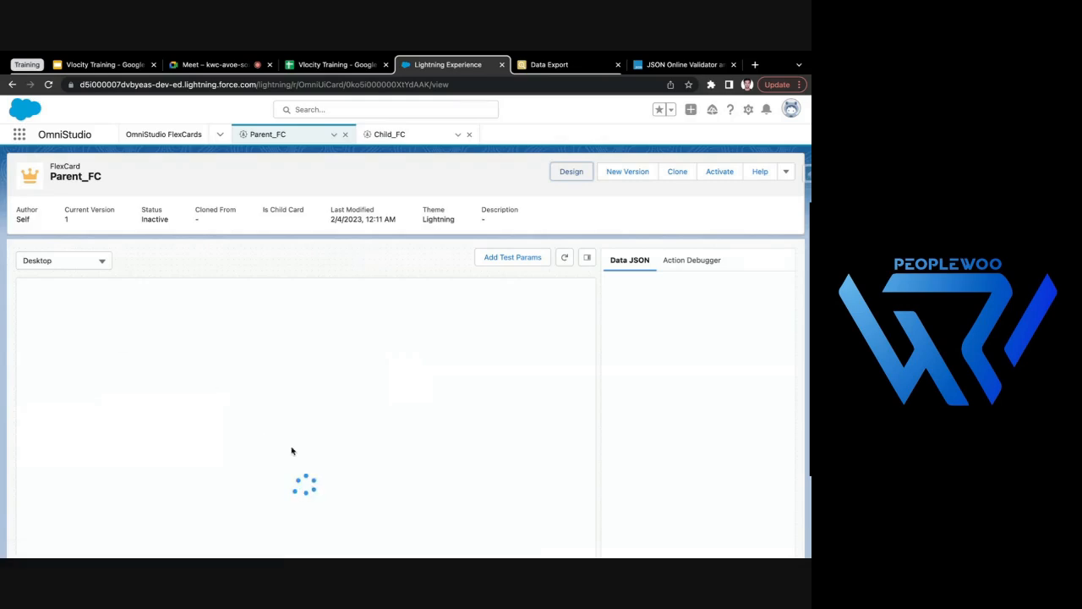
scroll(372, 406, "down", 2)
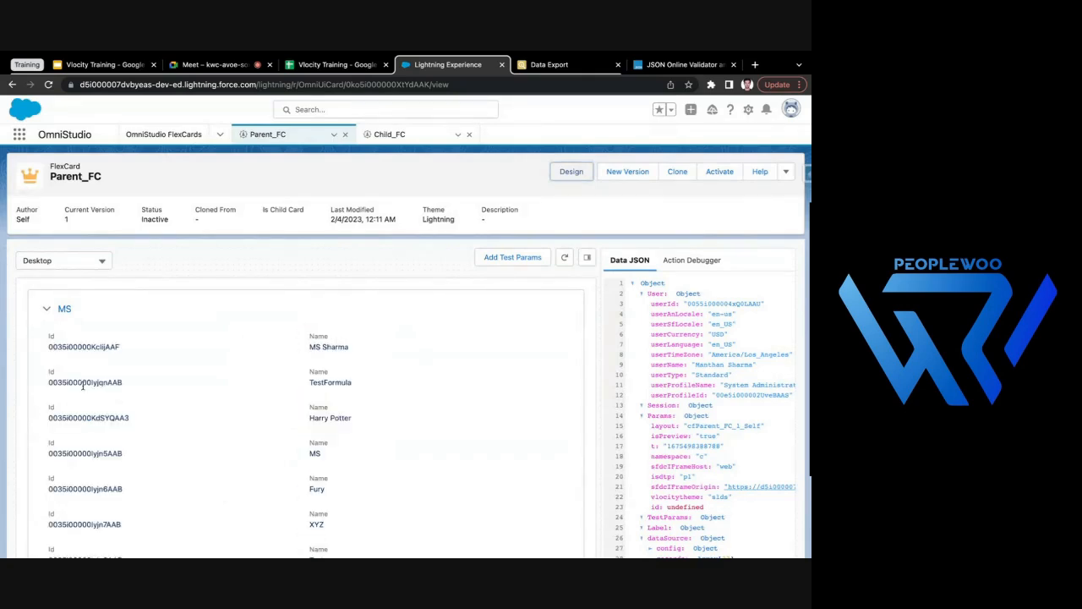
left_click(45, 311)
left_click(46, 350)
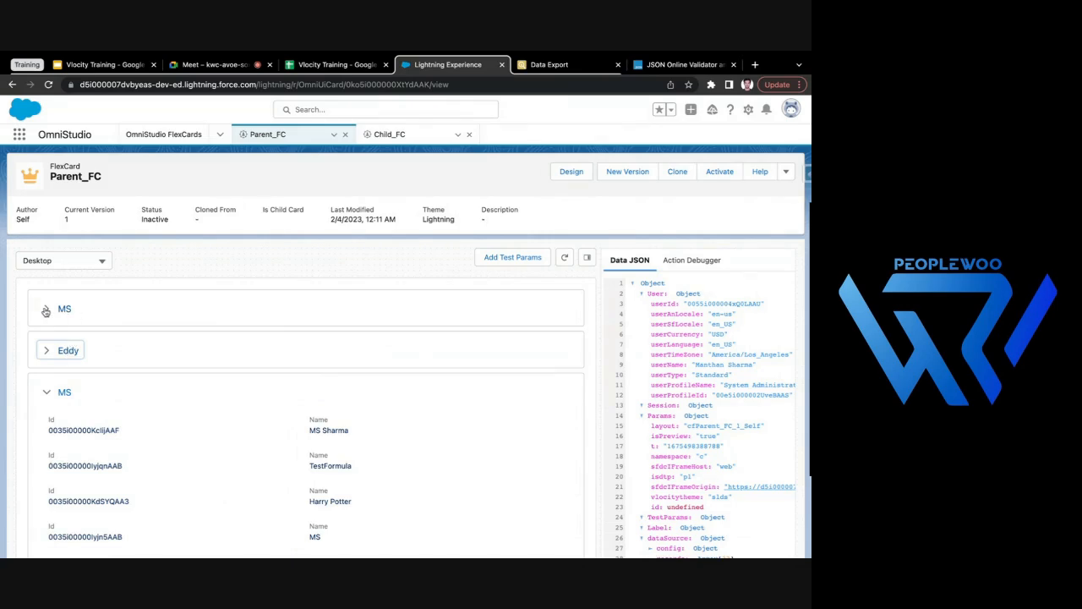
left_click(46, 311)
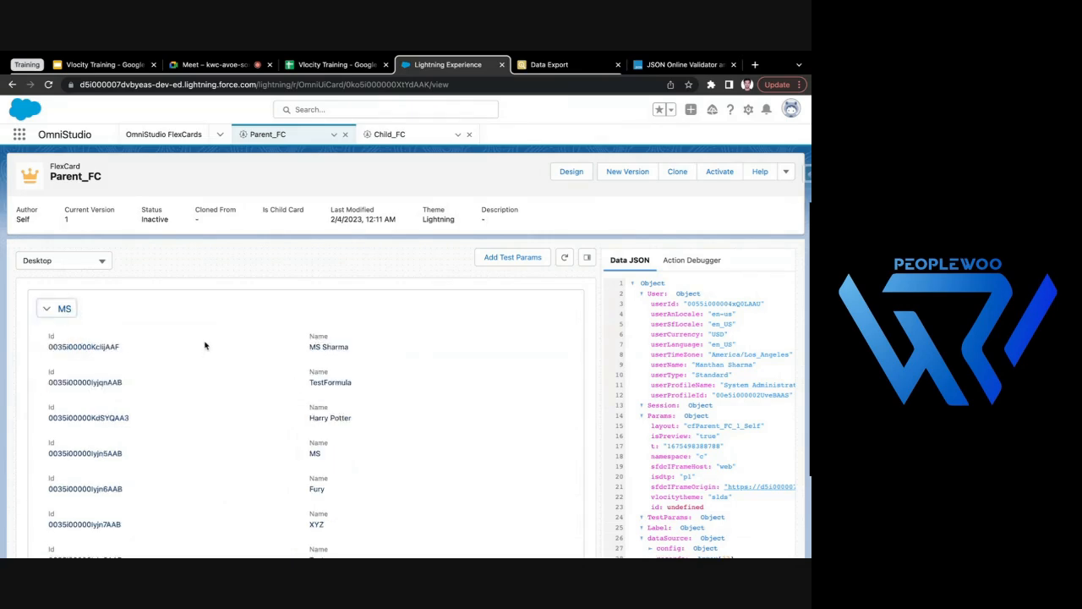
scroll(233, 436, "down", 3)
scroll(234, 436, "down", 5)
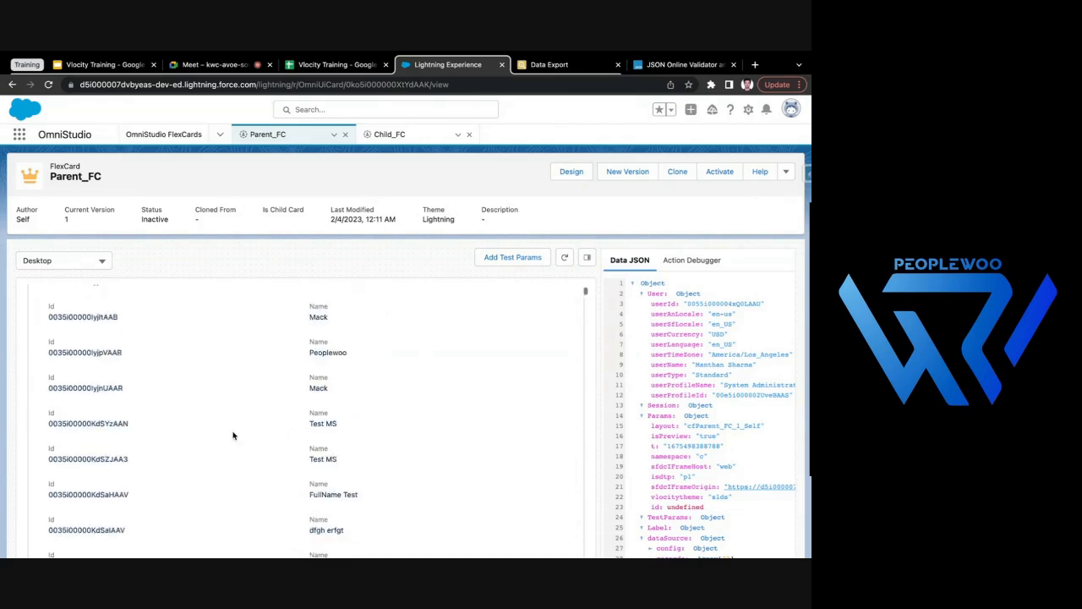
- Collapse the first five account blocks in the Parent_FC preview
scroll(127, 440, "up", 5)
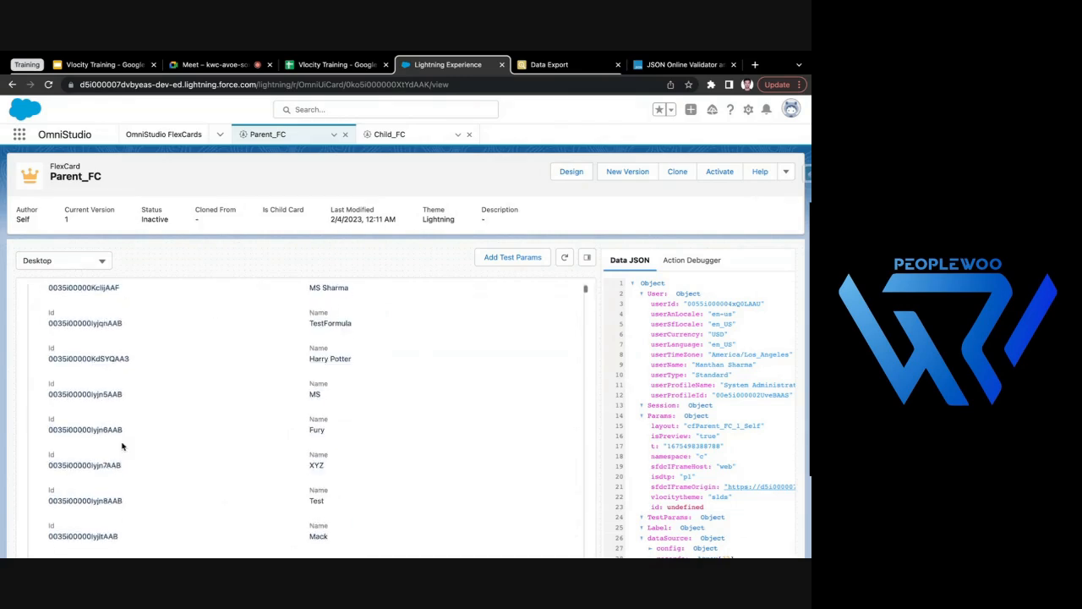
scroll(121, 367, "up", 1)
left_click(47, 309)
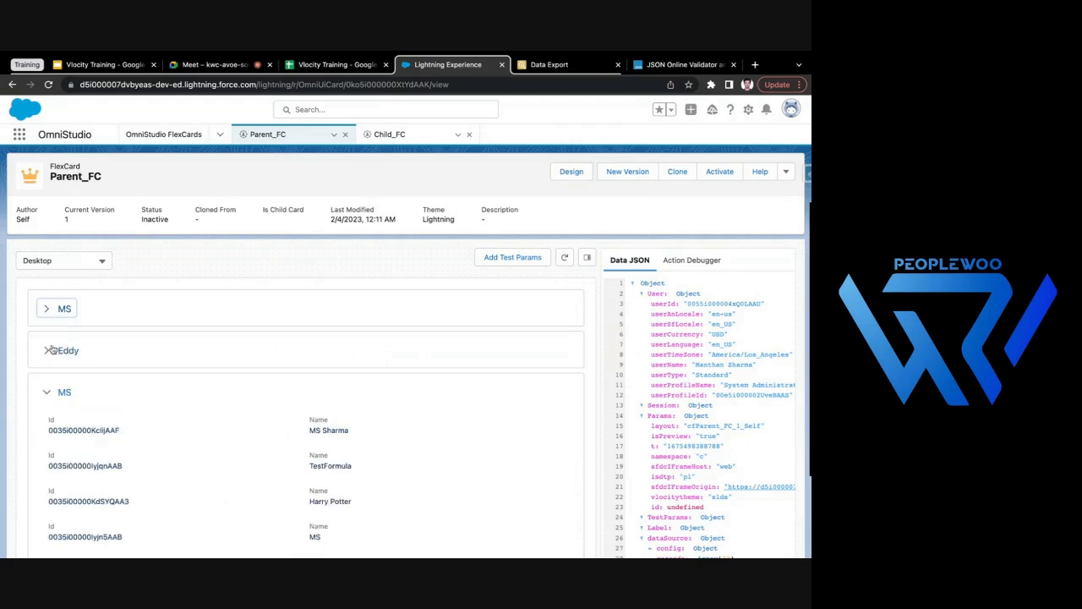
left_click(47, 390)
left_click(45, 438)
scroll(45, 439, "down", 2)
left_click(47, 375)
scroll(93, 355, "up", 2)
- Expand and collapse the first account block repeatedly and look through the contact records inside it
left_click(81, 318)
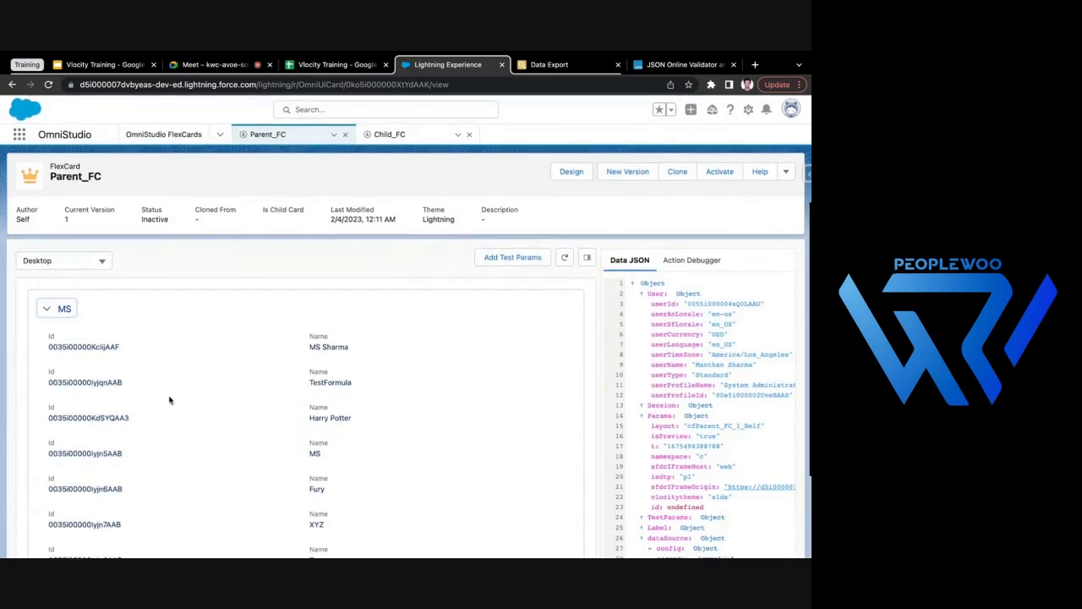
scroll(138, 368, "down", 1)
scroll(138, 369, "up", 1)
left_click(56, 311)
left_click(56, 312)
scroll(96, 326, "down", 3)
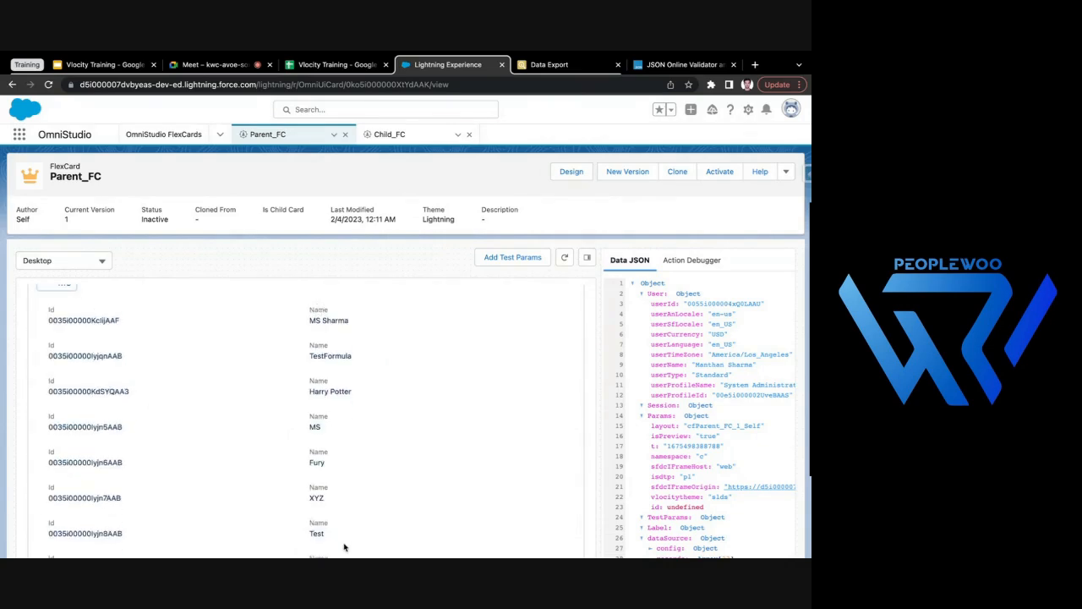
scroll(325, 440, "up", 3)
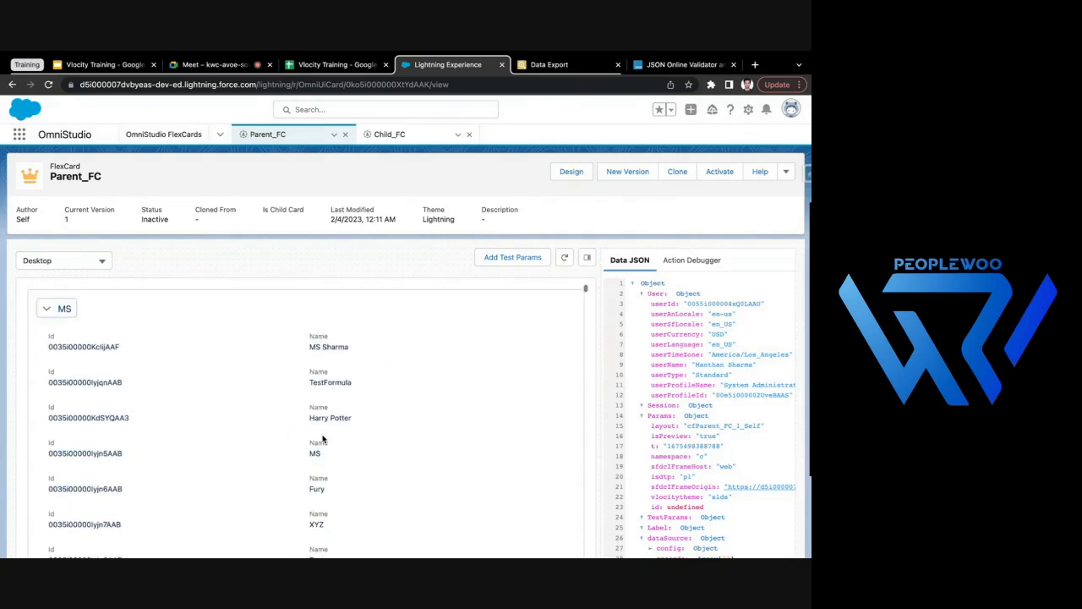
left_click(49, 312)
left_click(49, 311)
left_click(47, 309)
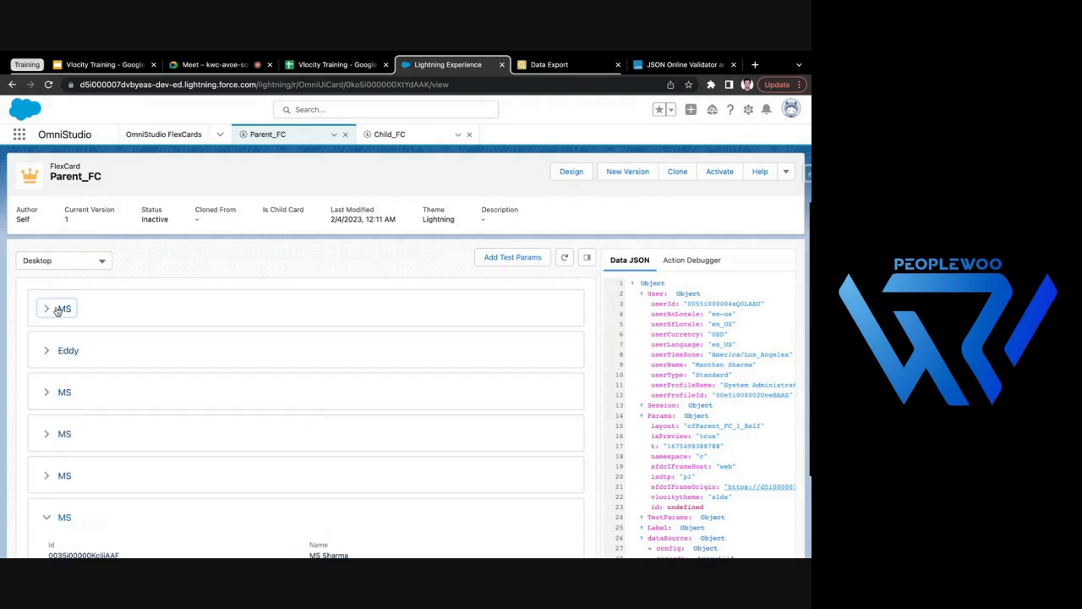
left_click(60, 310)
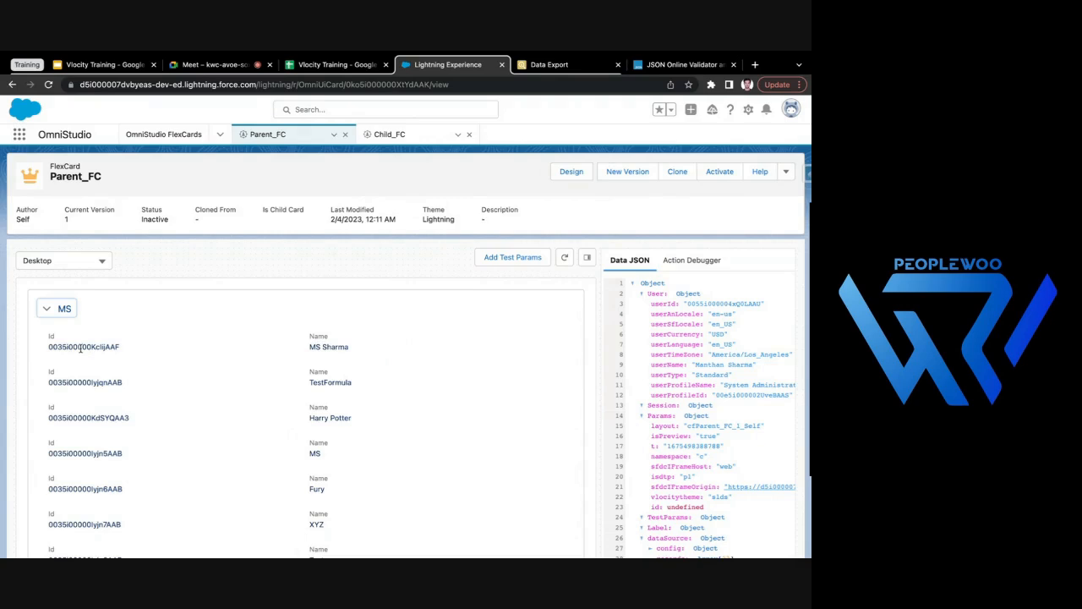
left_click(60, 310)
left_click(82, 312)
left_click(50, 311)
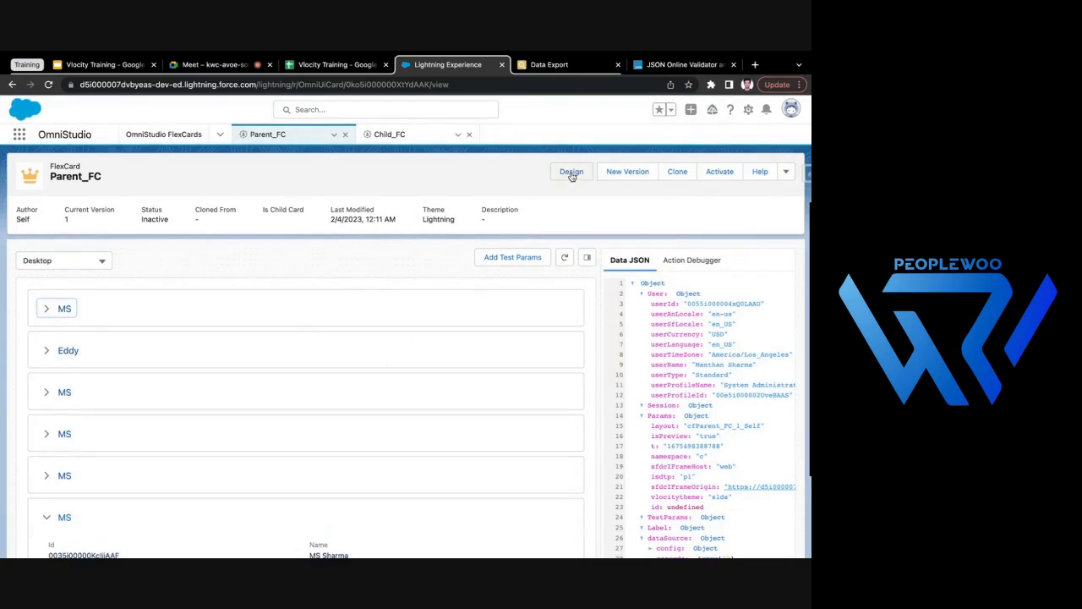
- Return to the Parent_FC design and set the embedded Child_FC card's data node to {record}
left_click(571, 173)
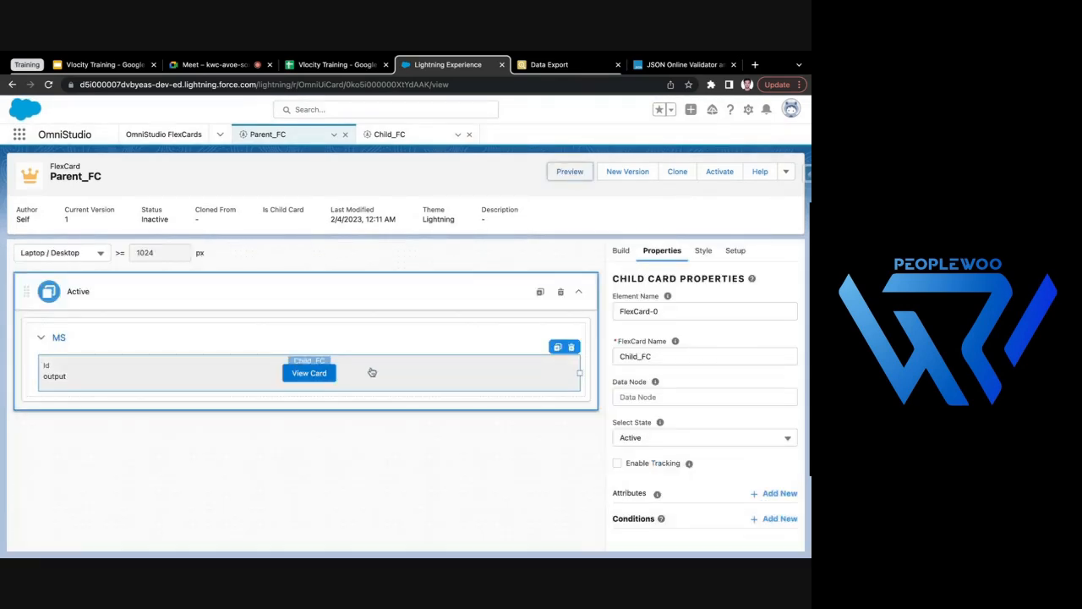
left_click_drag(612, 387, 643, 383)
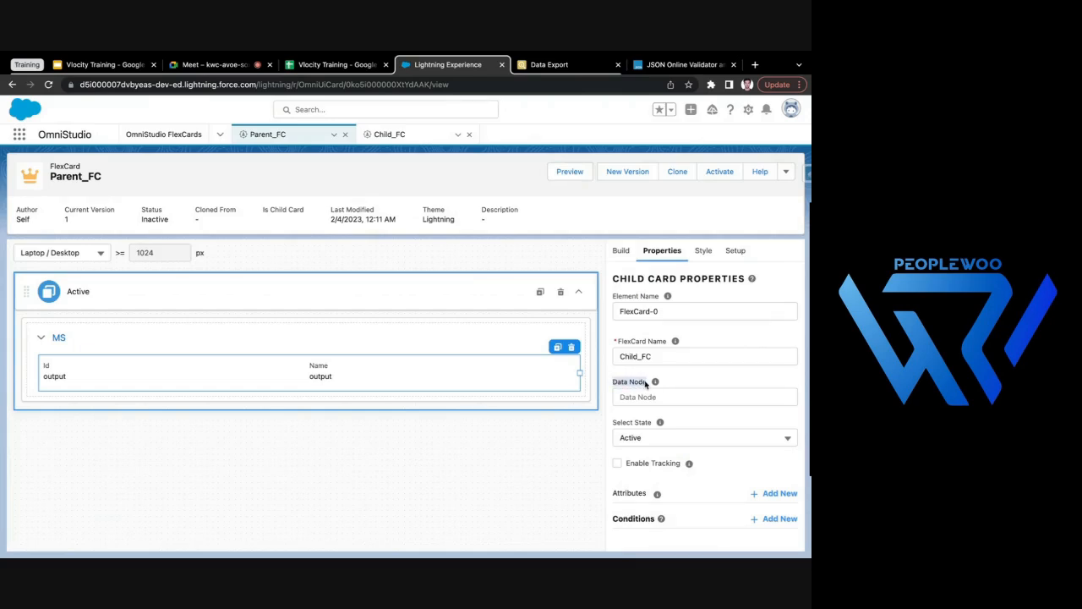
left_click(628, 376)
left_click_drag(613, 382, 648, 384)
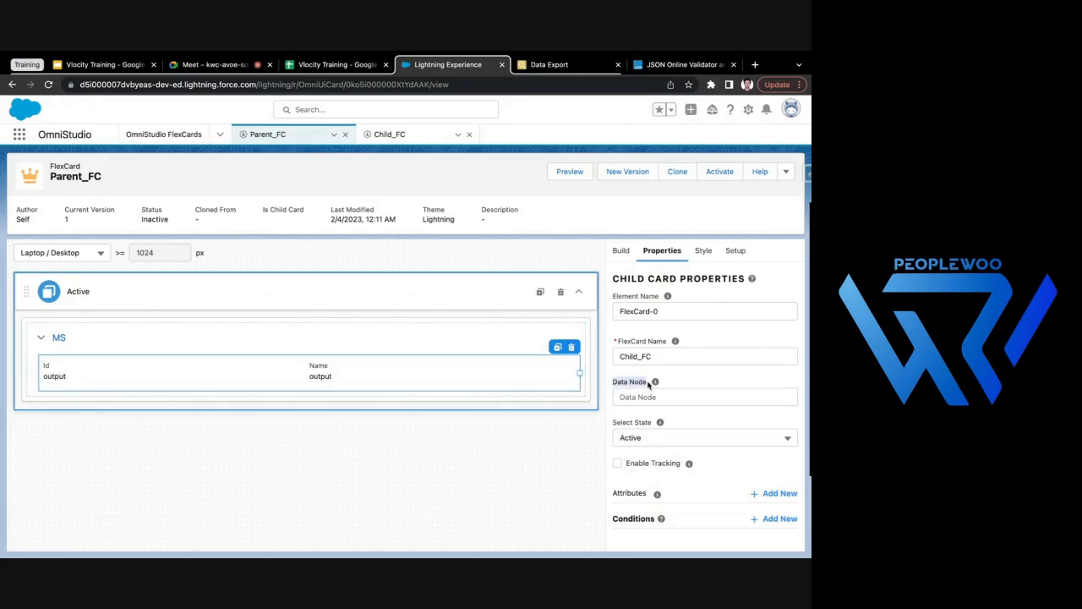
left_click(615, 496)
left_click_drag(614, 381, 645, 383)
left_click(649, 395)
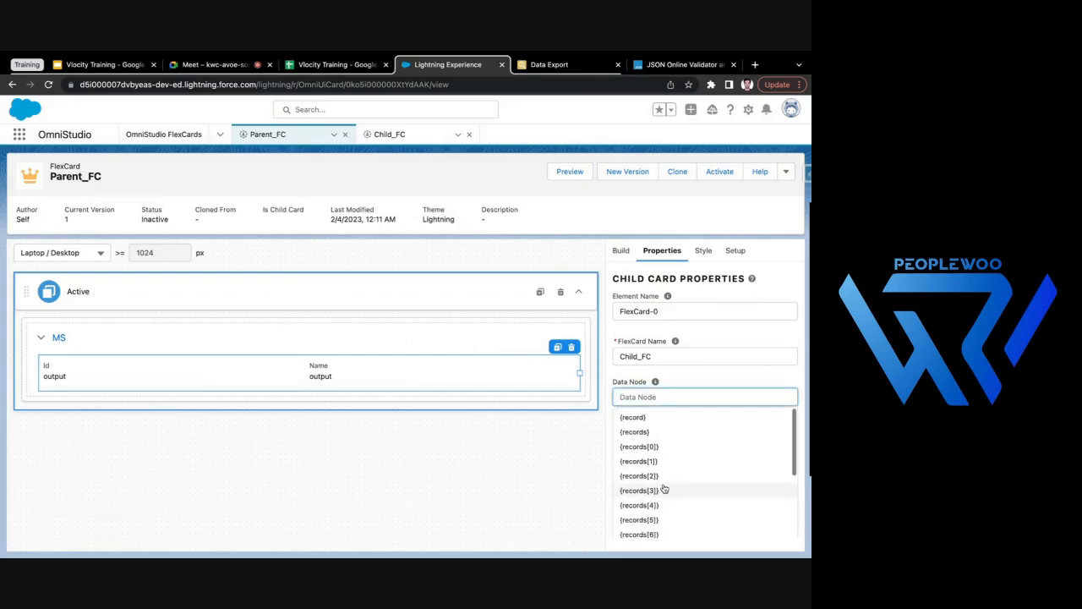
left_click(656, 422)
left_click(419, 502)
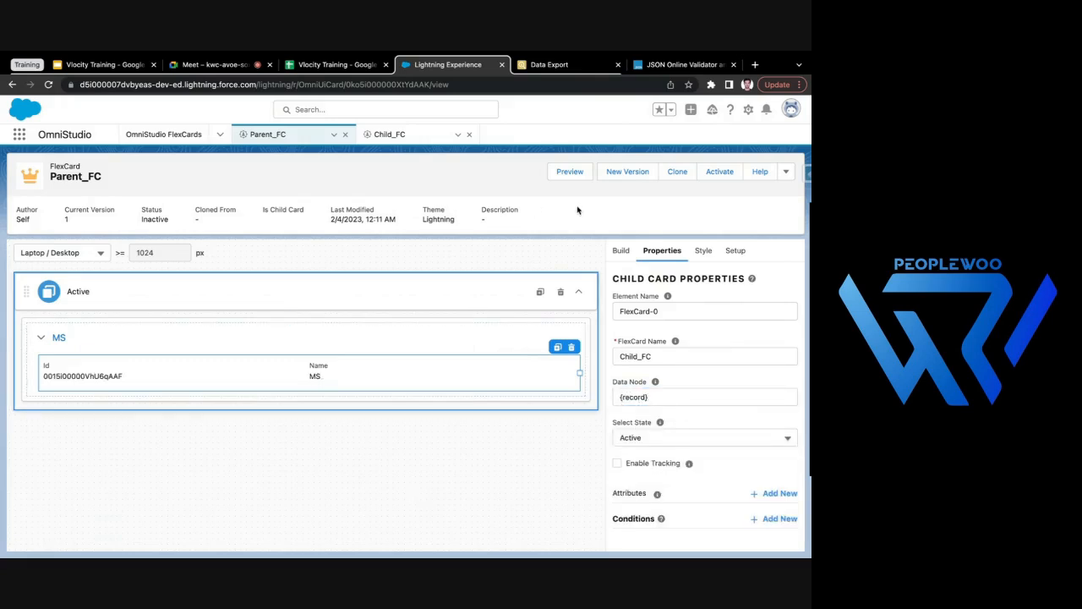
- Preview Parent_FC and compare the Id and Name values inside each account block with the block labels
left_click(570, 172)
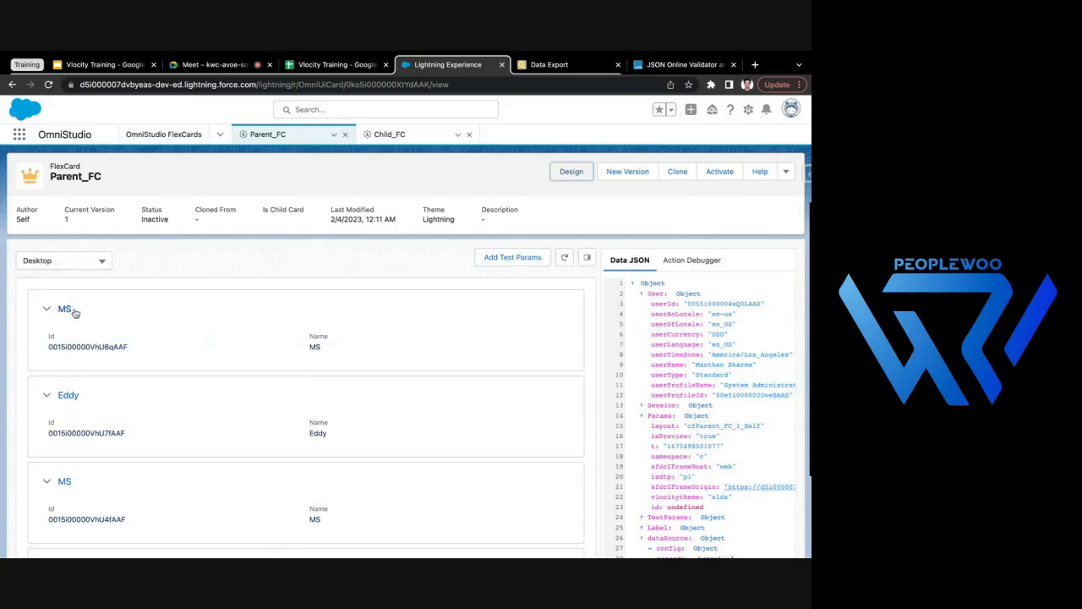
left_click_drag(48, 346, 136, 351)
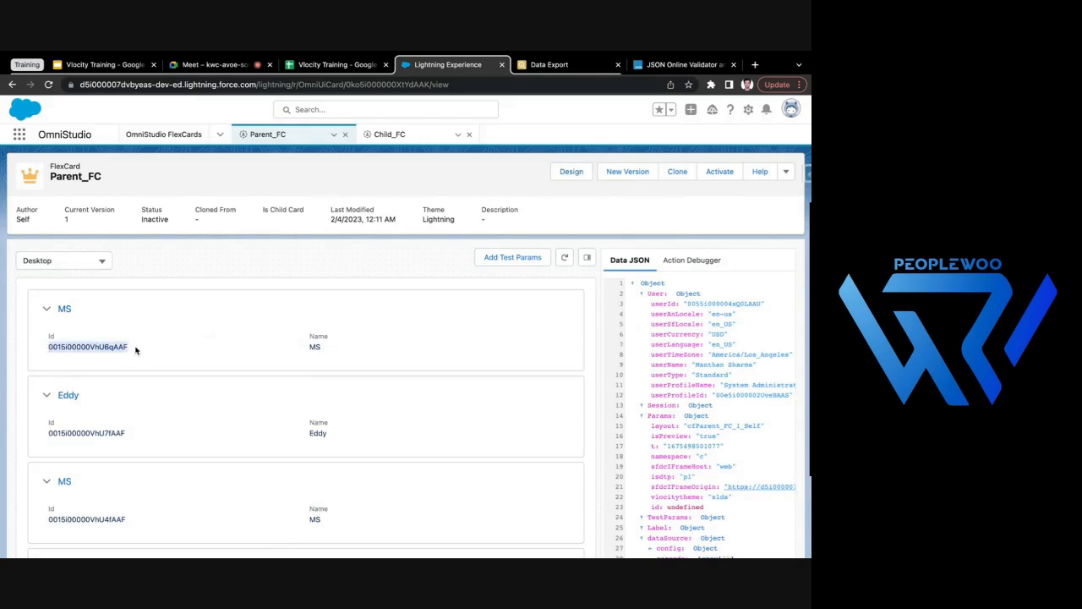
double_click(314, 346)
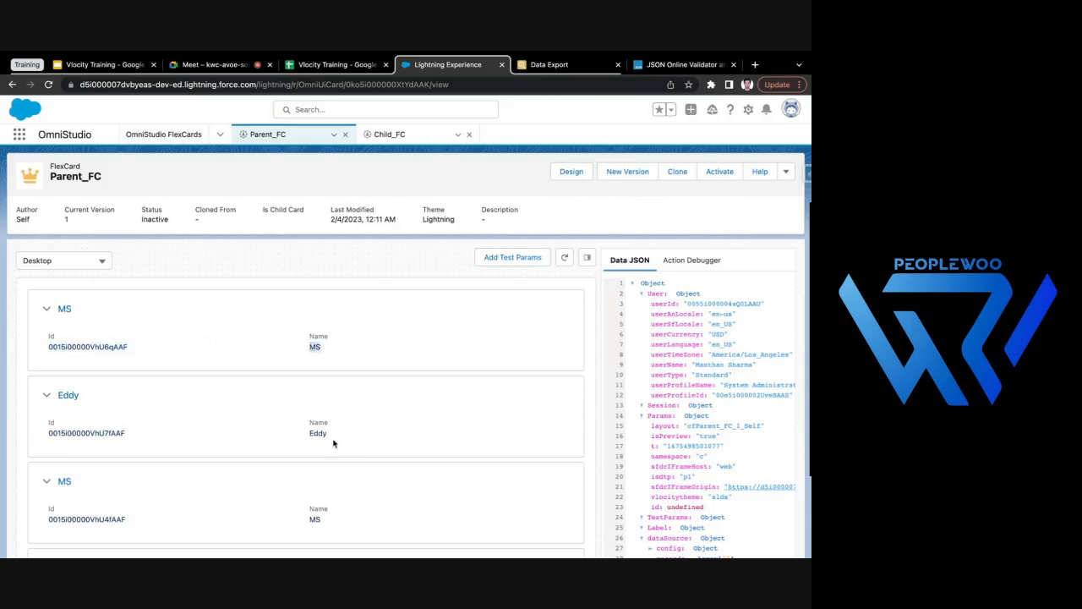
scroll(319, 435, "down", 1)
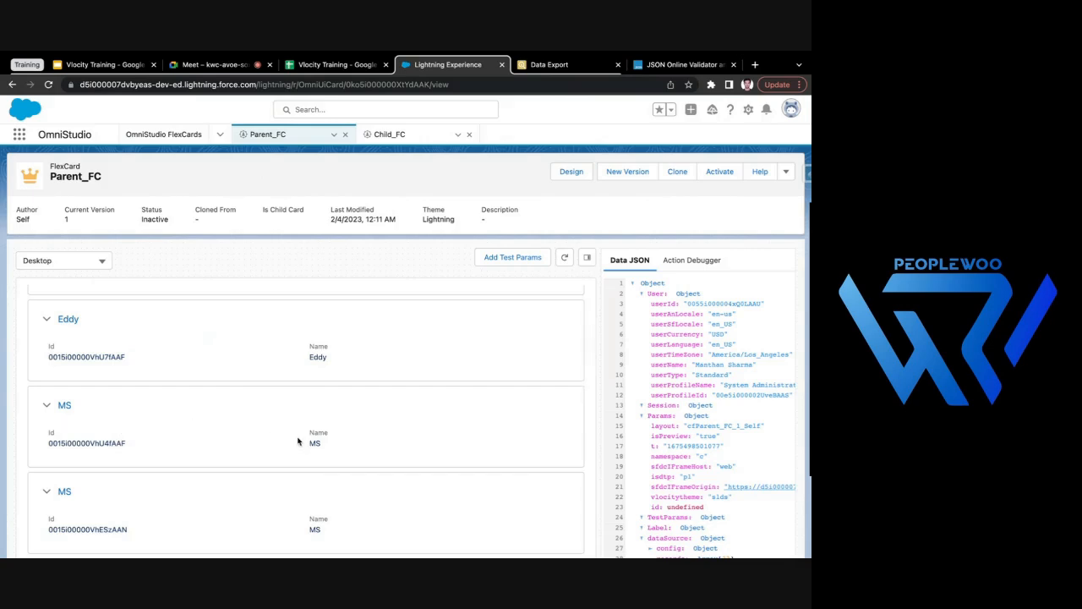
scroll(314, 439, "up", 1)
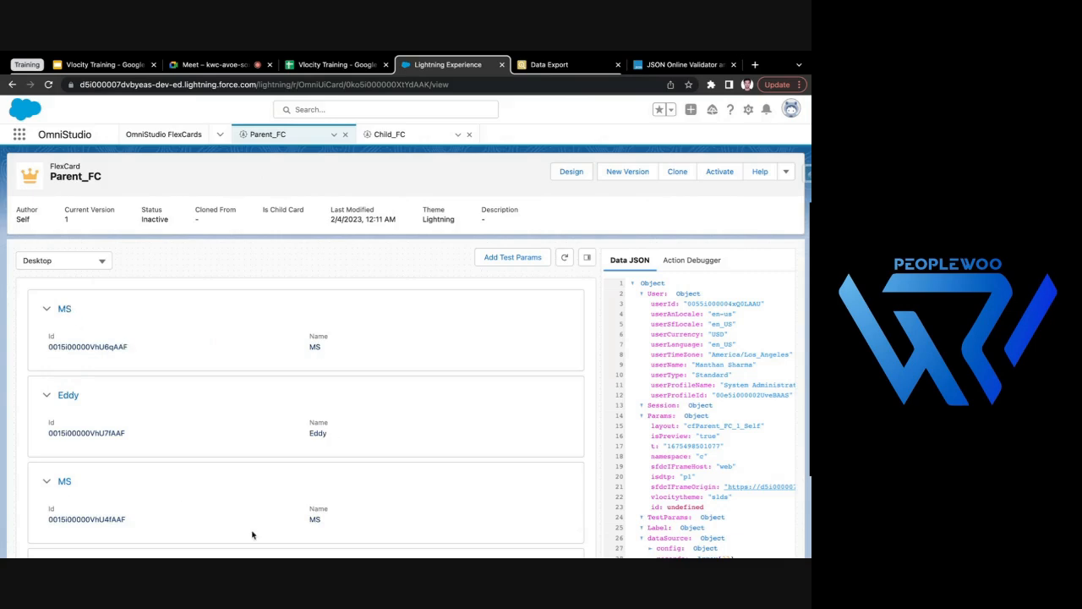
scroll(251, 536, "down", 1)
- Open Child_FC and check the SOQL query in its data source setup
left_click(399, 136)
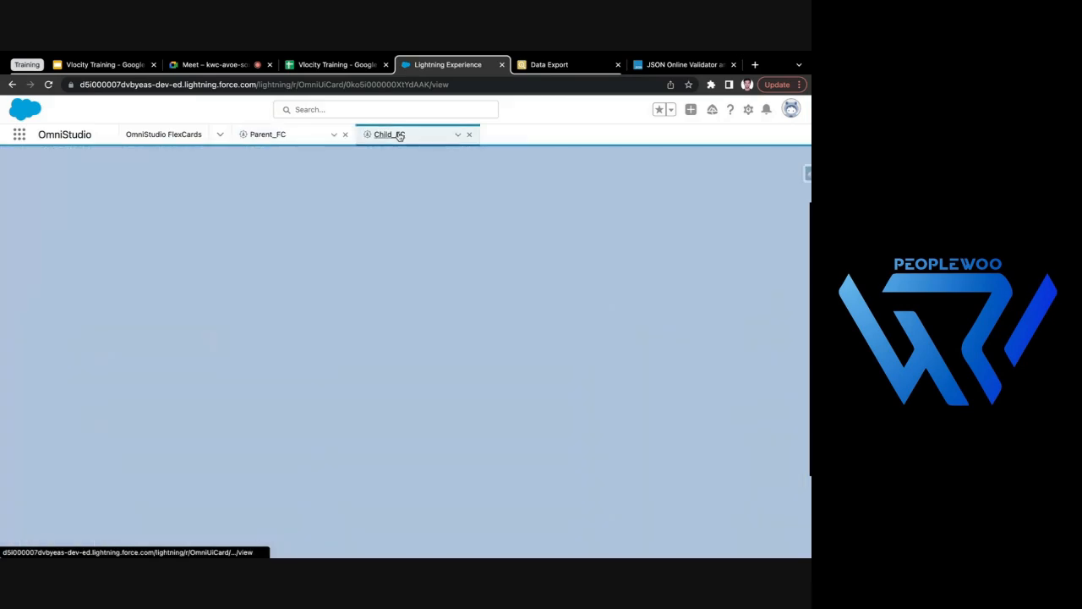
left_click(269, 135)
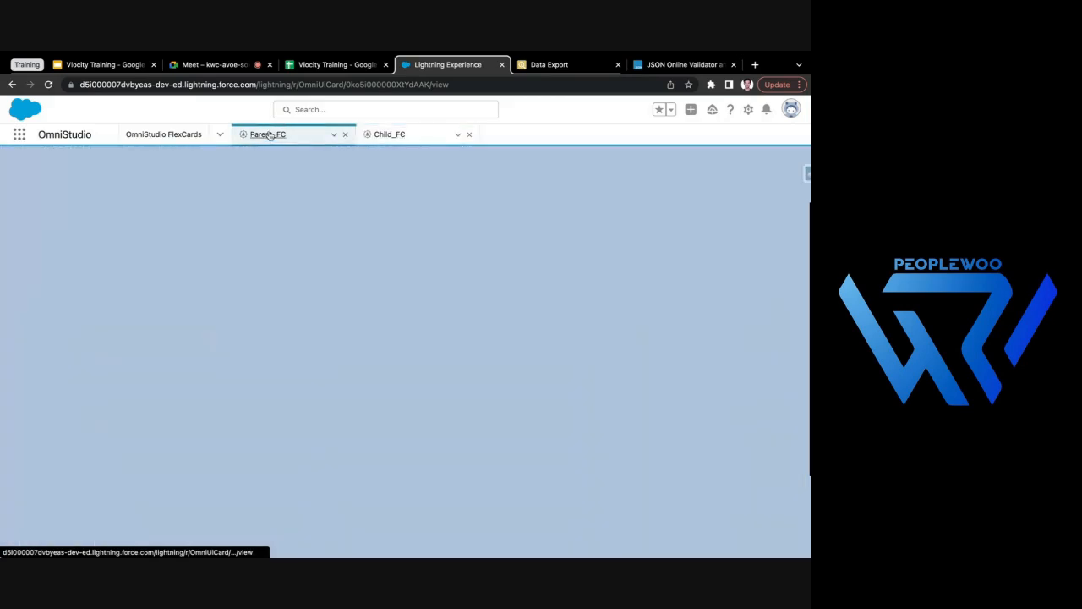
left_click(398, 139)
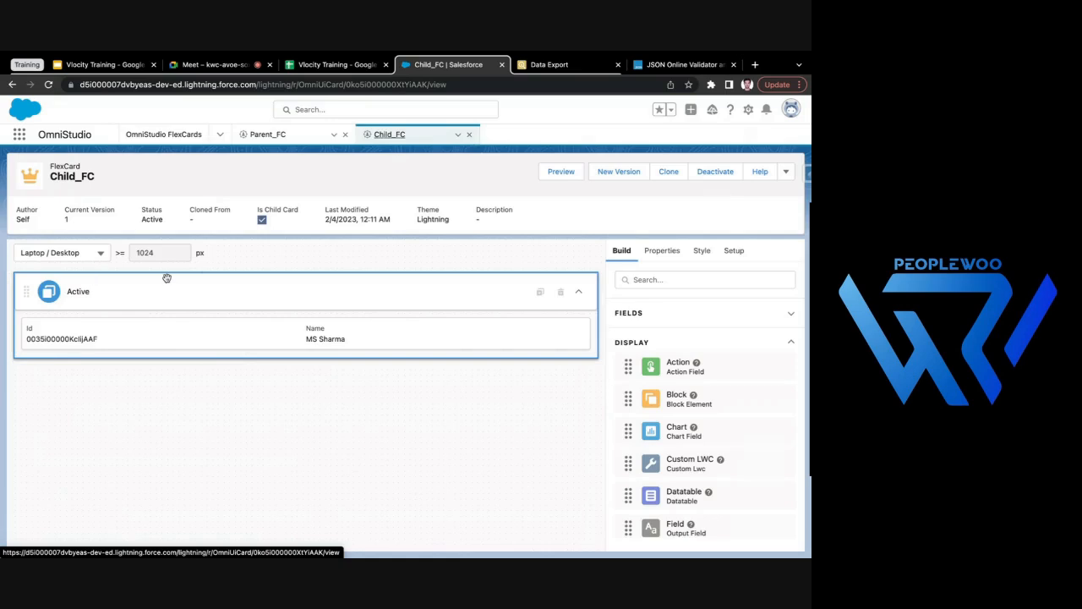
left_click(734, 252)
scroll(677, 372, "down", 10)
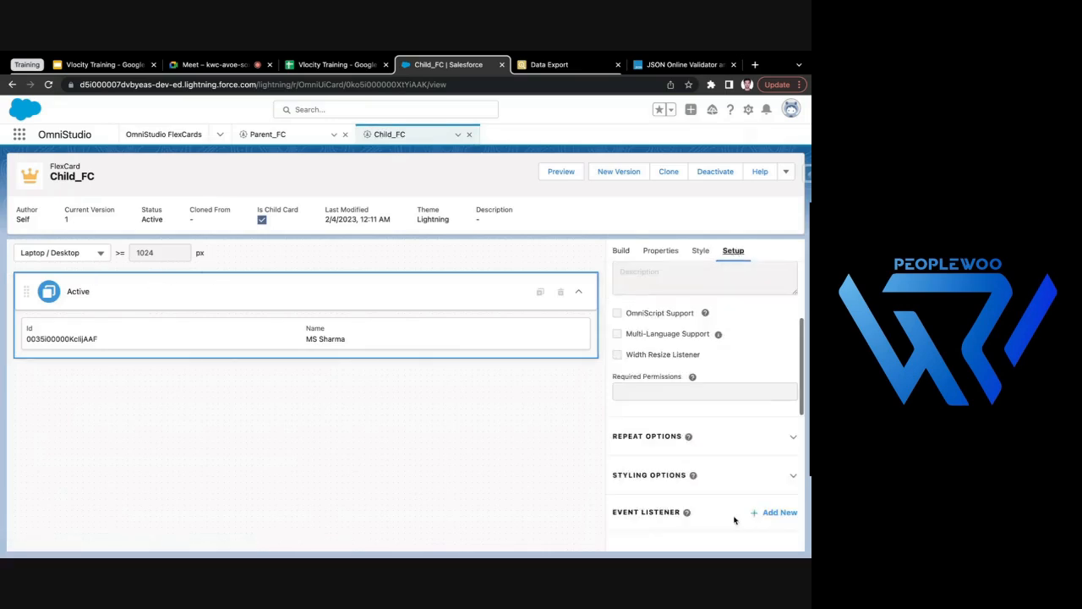
left_click_drag(619, 372, 734, 373)
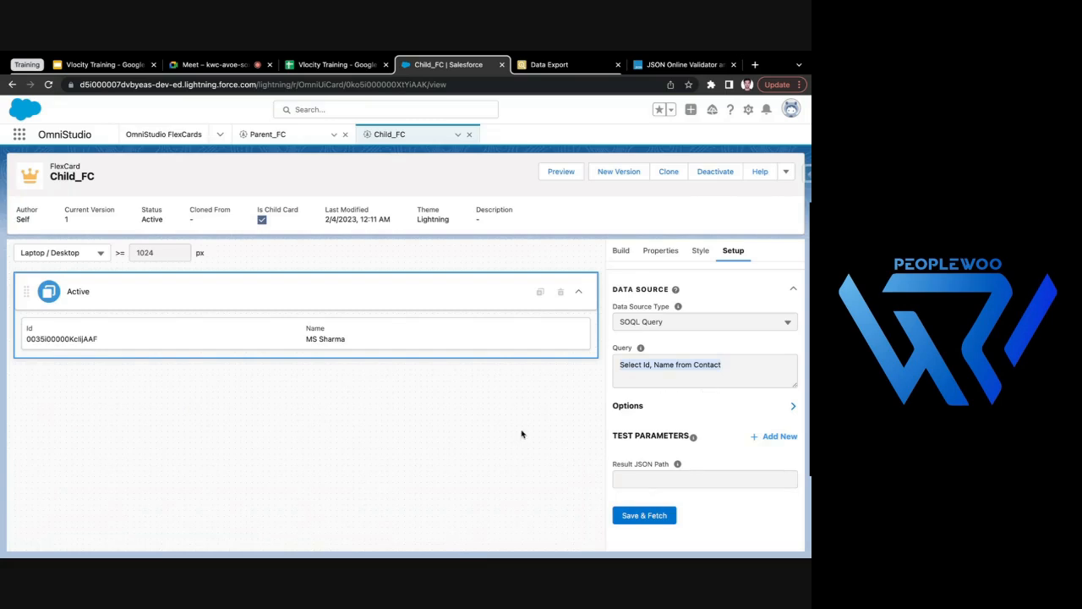
- Go back to the Parent_FC preview and check the Name values listed under the account blocks
left_click(267, 136)
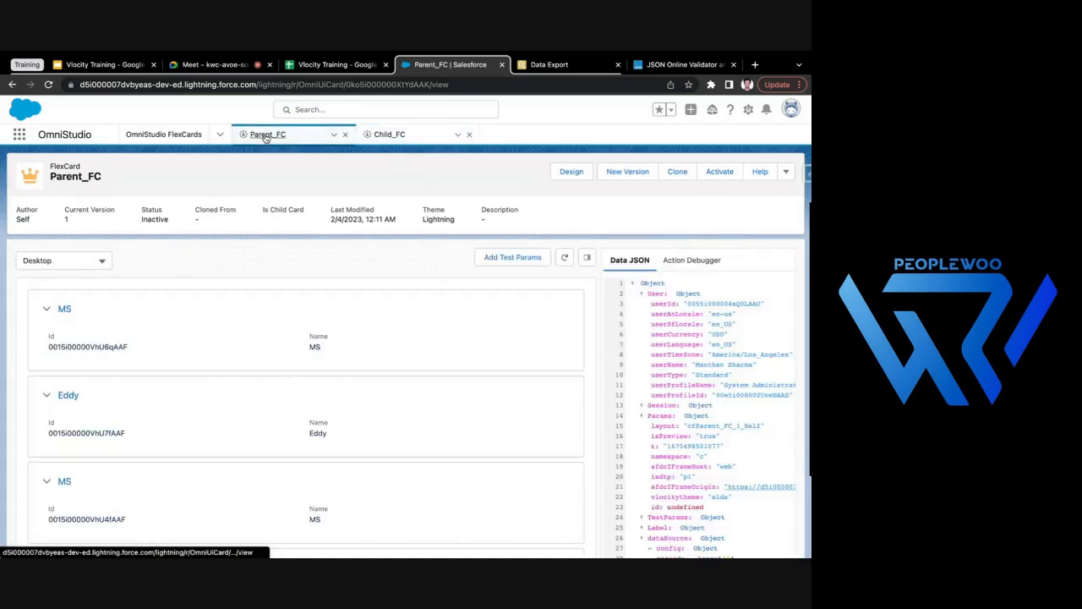
left_click_drag(335, 348, 303, 346)
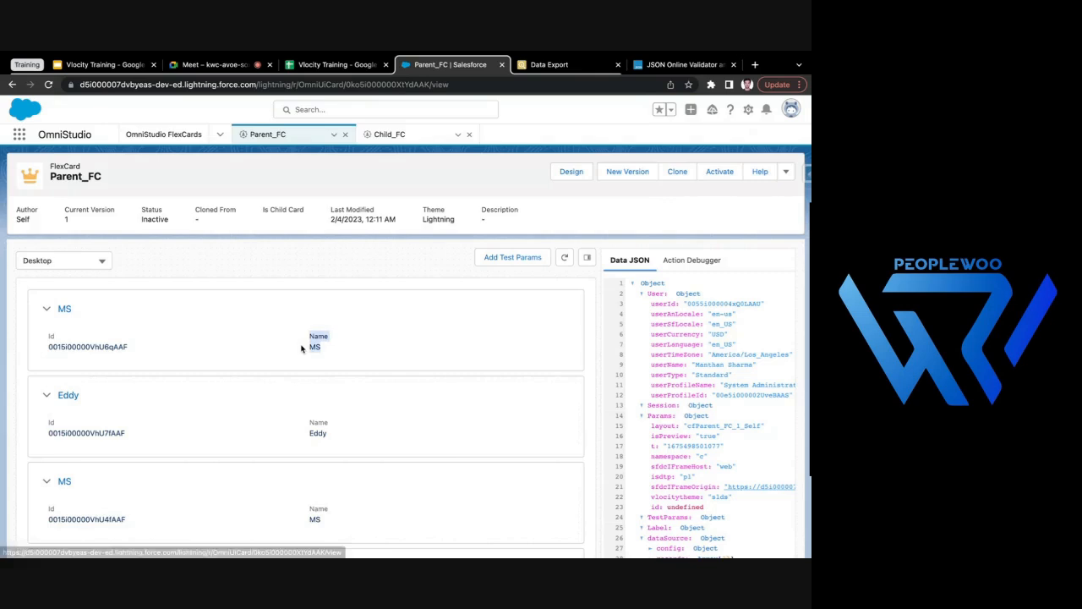
left_click_drag(307, 435, 329, 488)
scroll(327, 435, "down", 1)
scroll(325, 463, "down", 1)
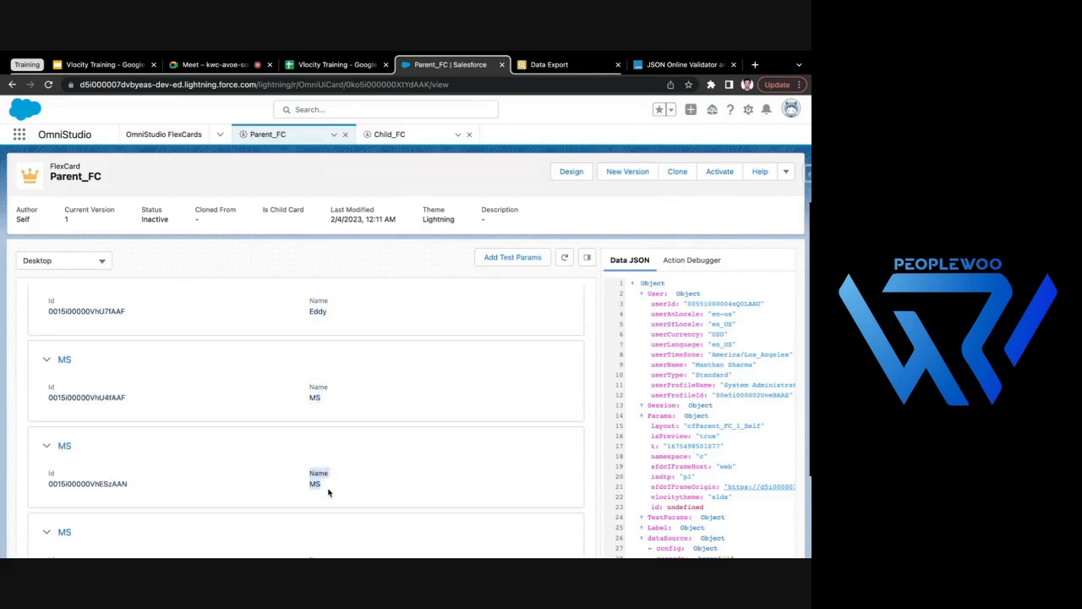
scroll(350, 437, "up", 2)
- Look at the Parent_FC design, switch to Child_FC and back, and preview Parent_FC again
left_click(568, 172)
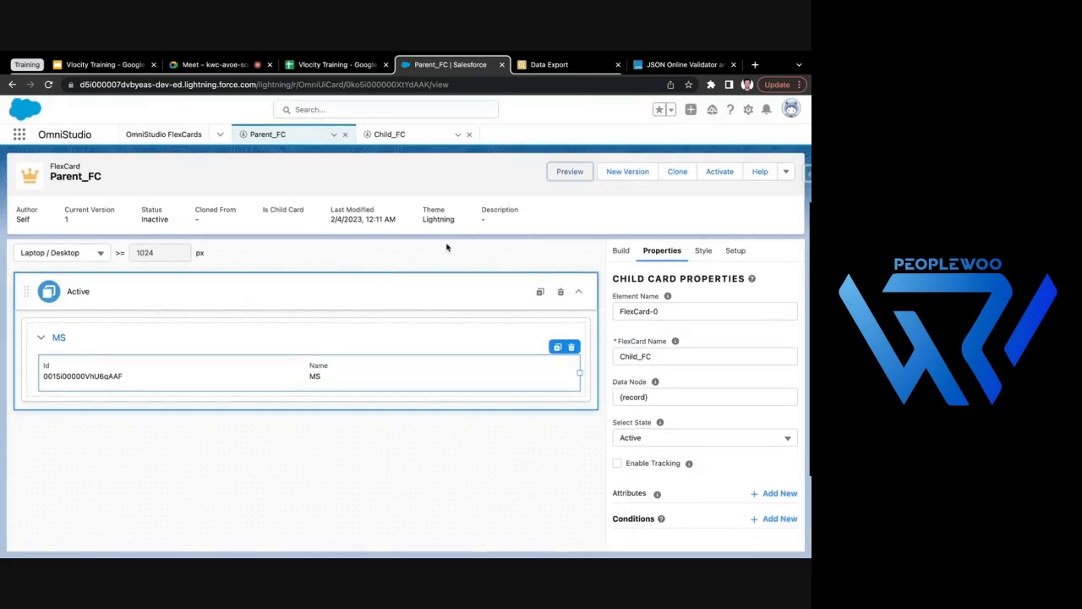
left_click(413, 137)
left_click(267, 134)
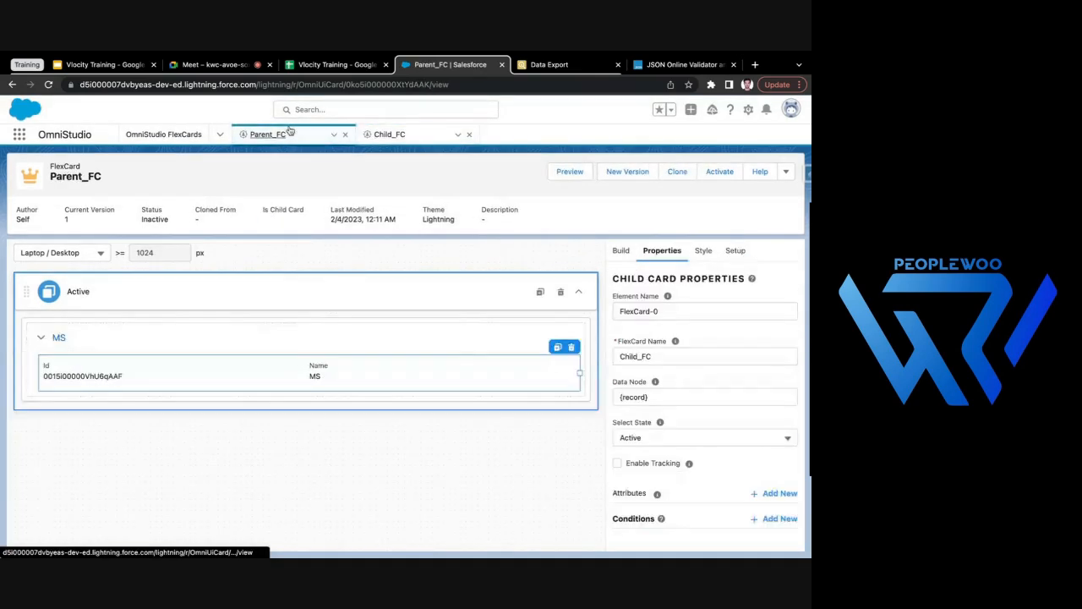
left_click(559, 173)
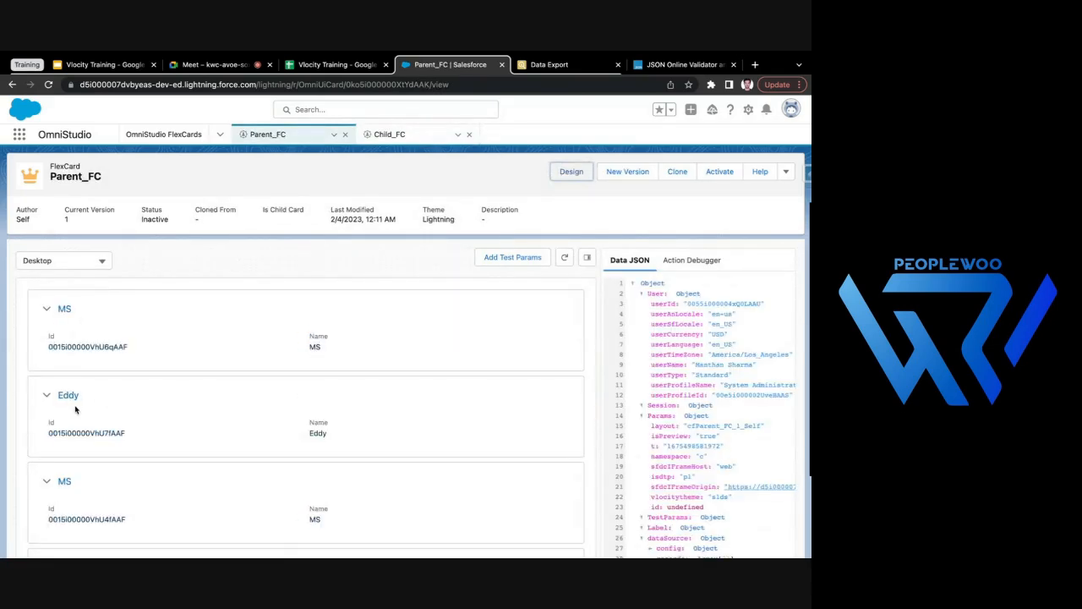
- Return to the Parent_FC design and set the embedded Child_FC card's data node to {records}
left_click(574, 174)
left_click(645, 397)
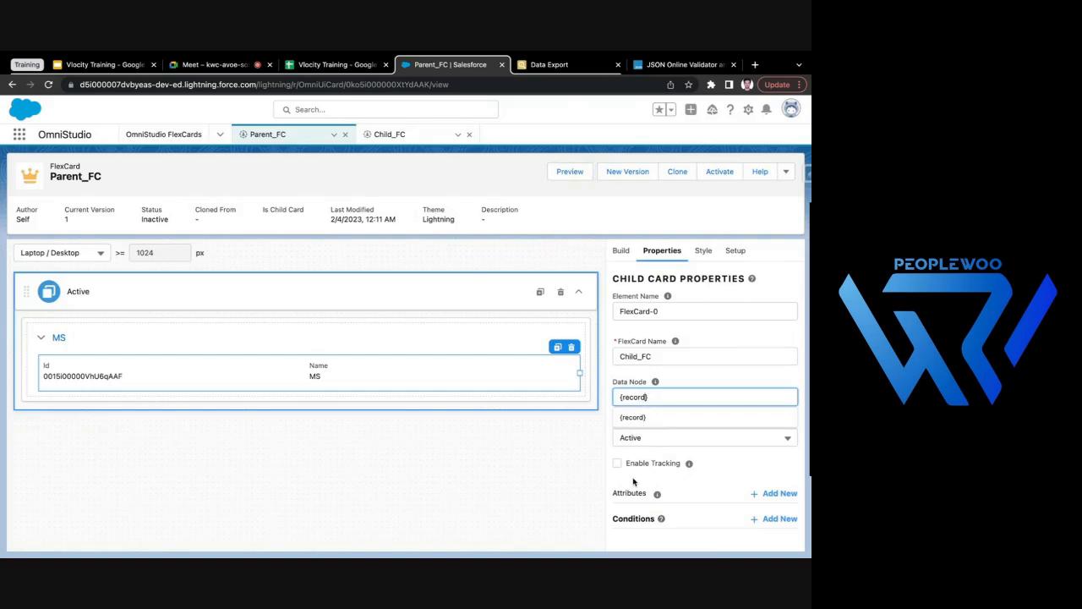
left_click(639, 417)
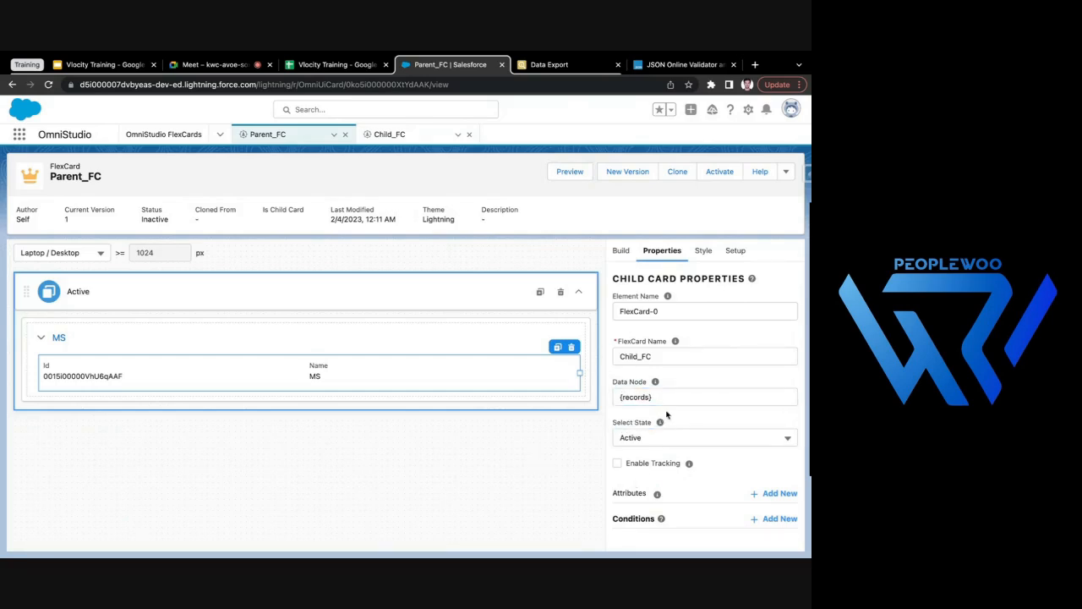
- Preview Parent_FC and examine the records listed inside the first two account blocks
left_click(570, 172)
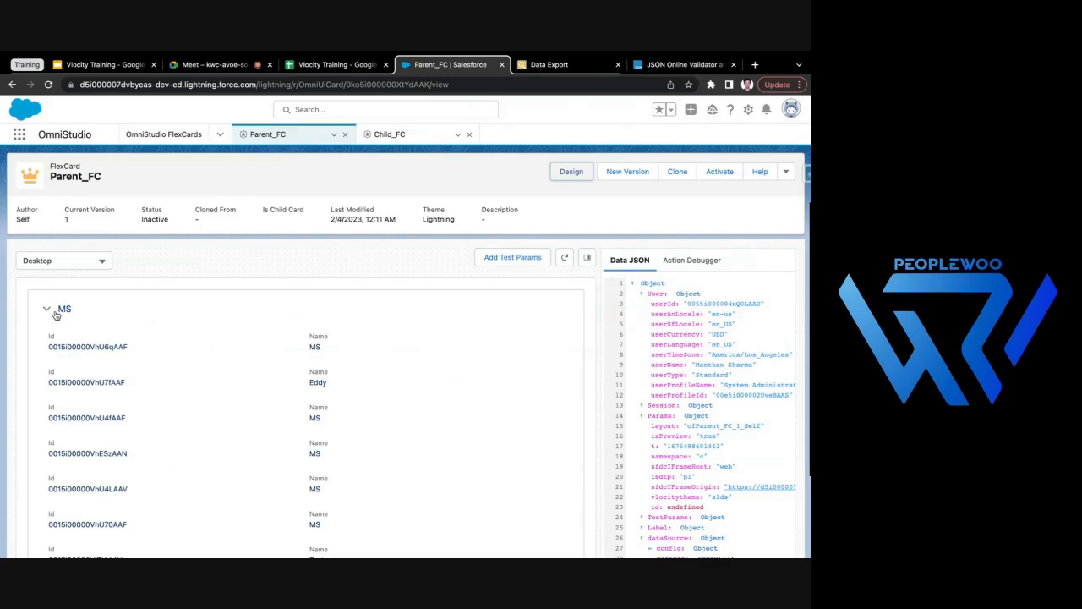
scroll(306, 471, "down", 10)
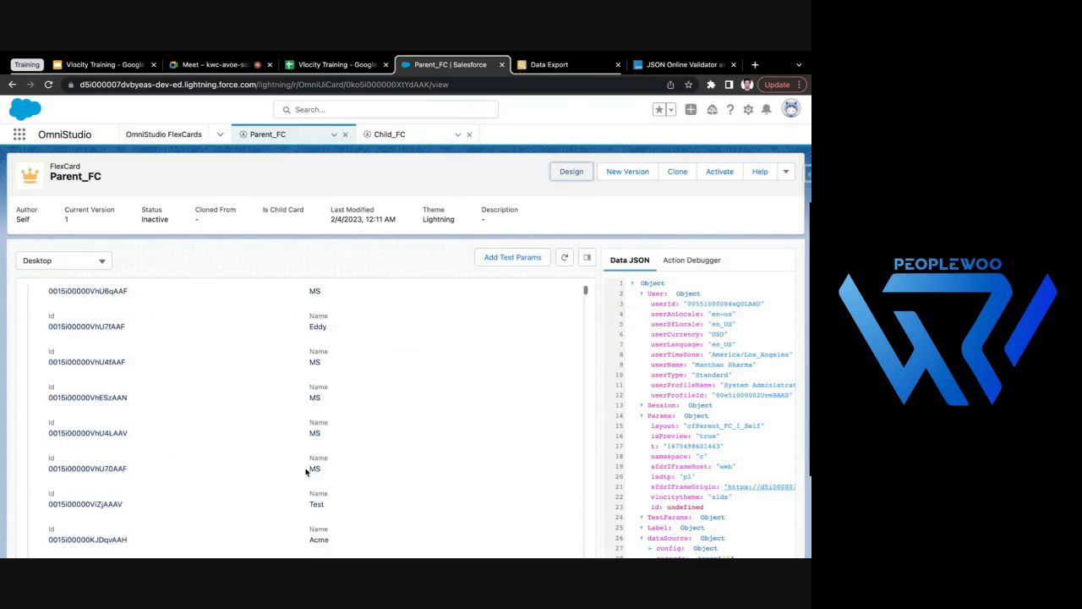
scroll(306, 472, "down", 5)
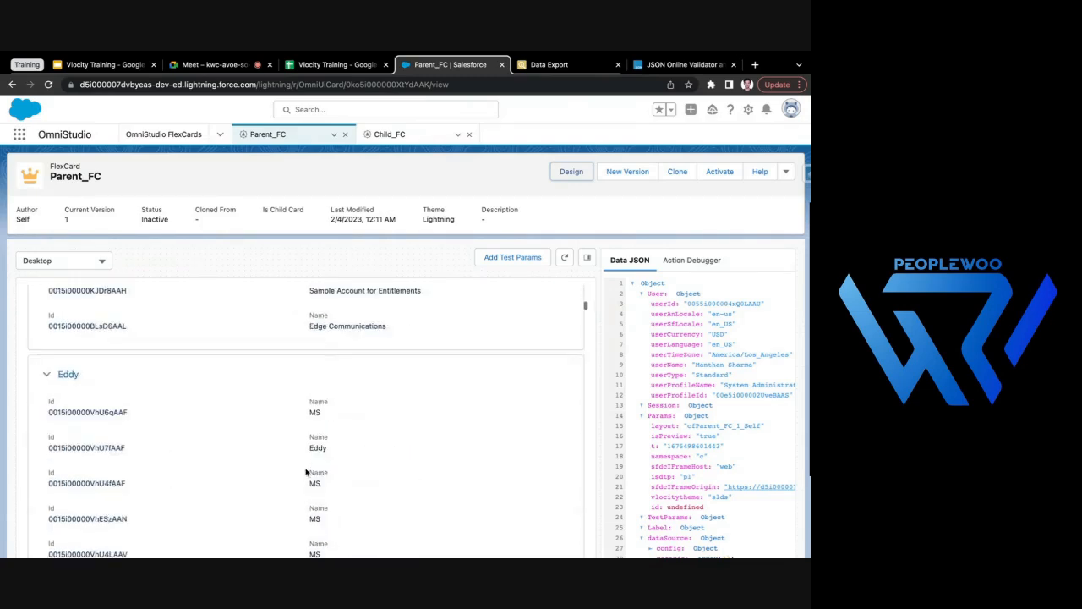
scroll(261, 488, "down", 2)
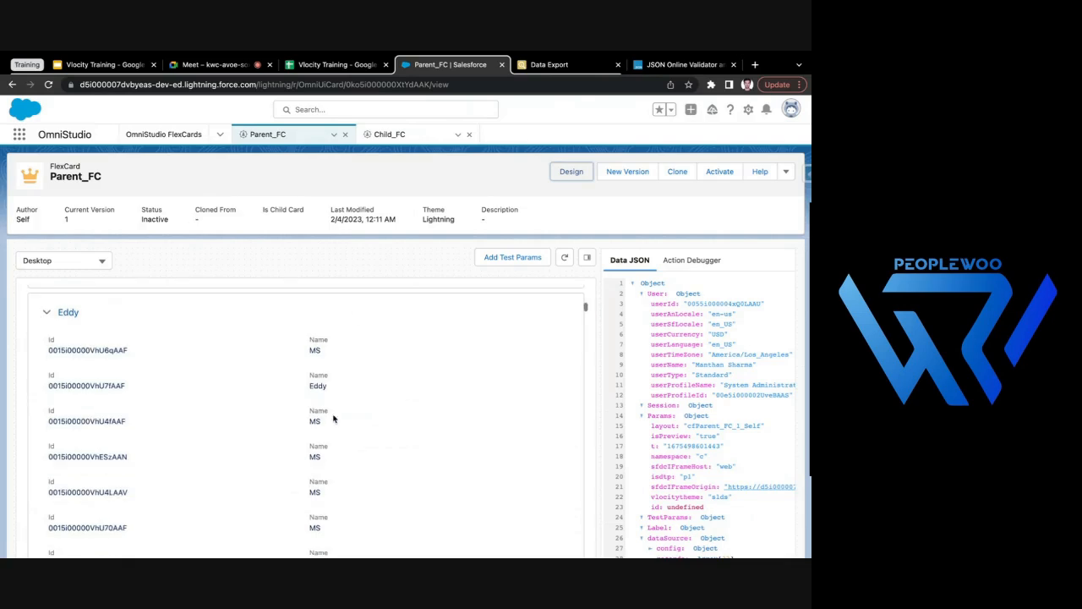
scroll(350, 398, "down", 2)
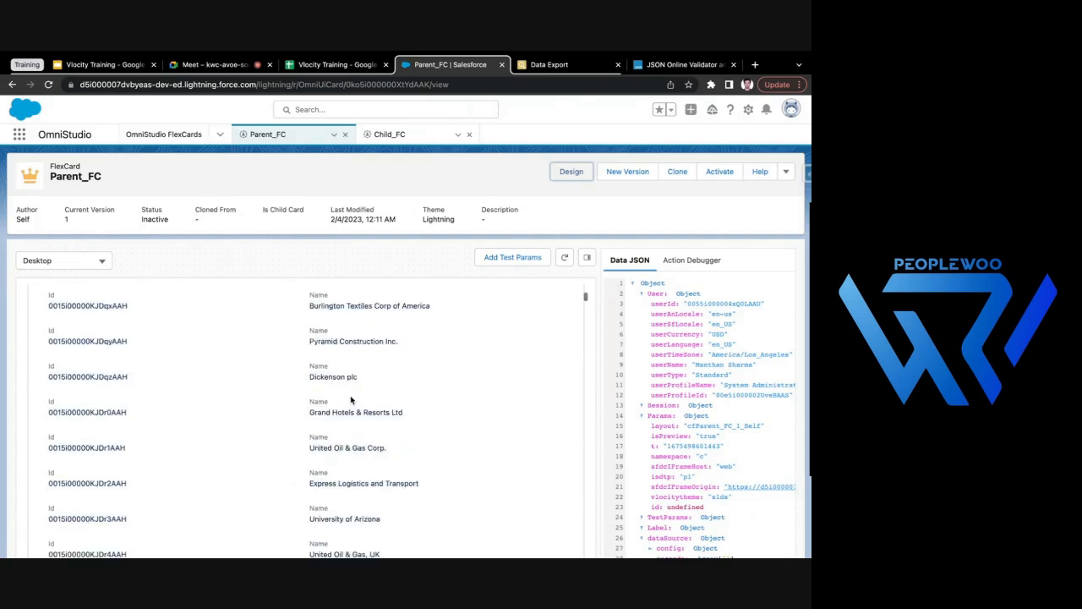
- Return to the Parent_FC design and open the card's data source settings
left_click(573, 180)
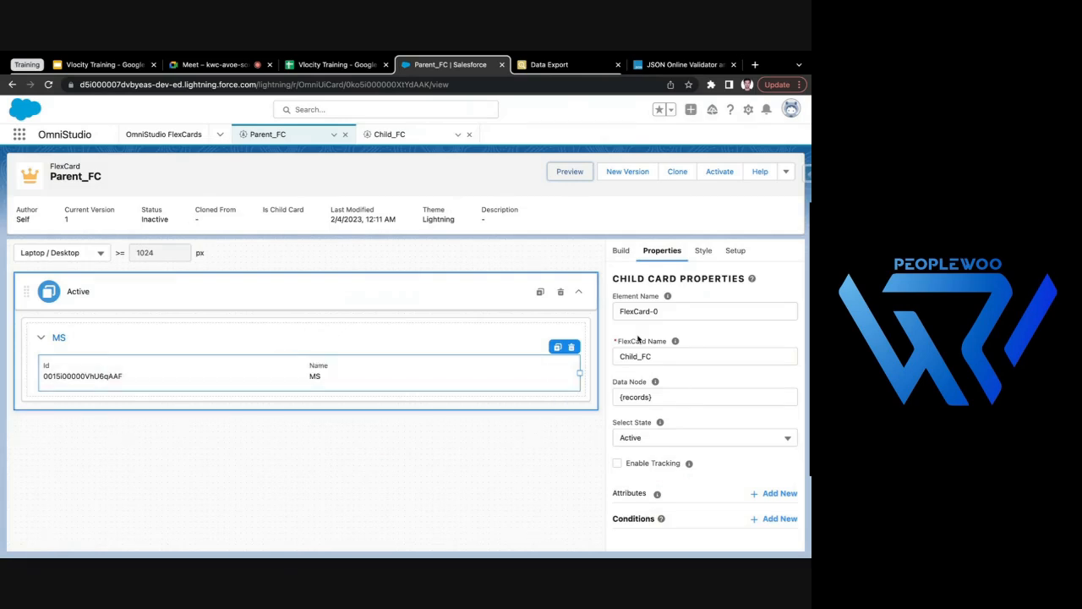
mouse_move(425, 361)
scroll(647, 434, "down", 1)
scroll(648, 434, "up", 1)
left_click(735, 252)
scroll(744, 418, "down", 5)
scroll(744, 418, "down", 3)
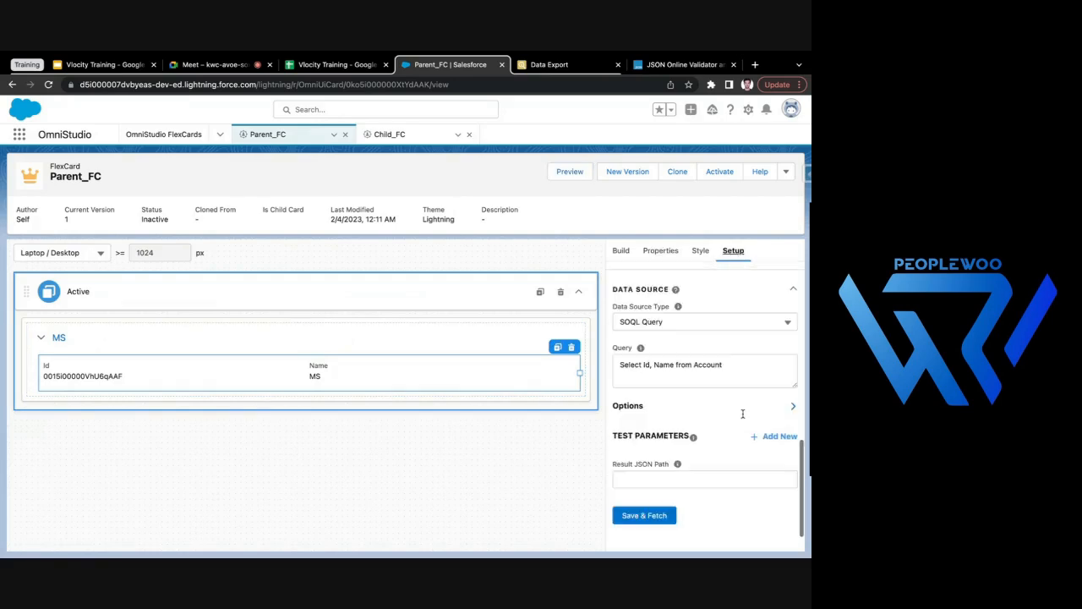
- Change the SOQL query to "Select Id, Name,(Select Id, Name from Contacts) from Account", then save it and fetch the data
left_click(675, 369)
type(", ")
type("Sta")
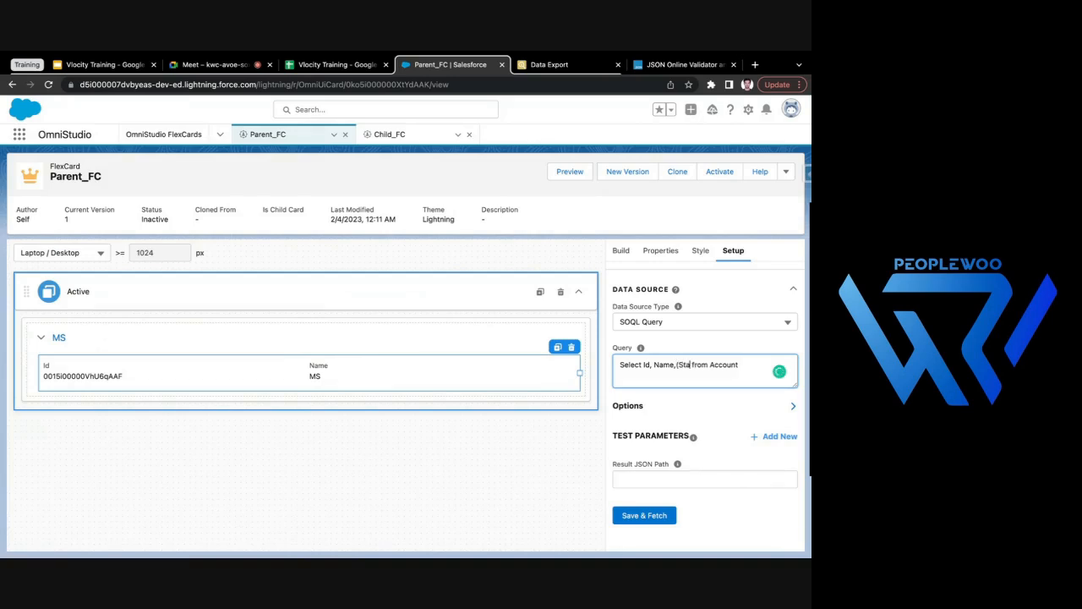
type("ect Id, Name from C")
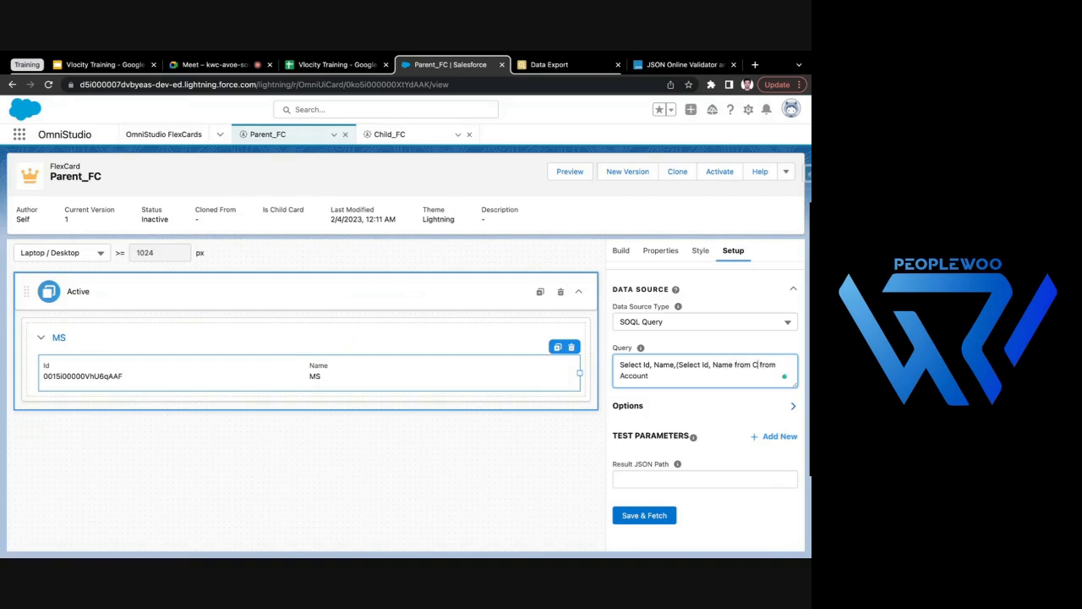
type("ontacts")
left_click(464, 506)
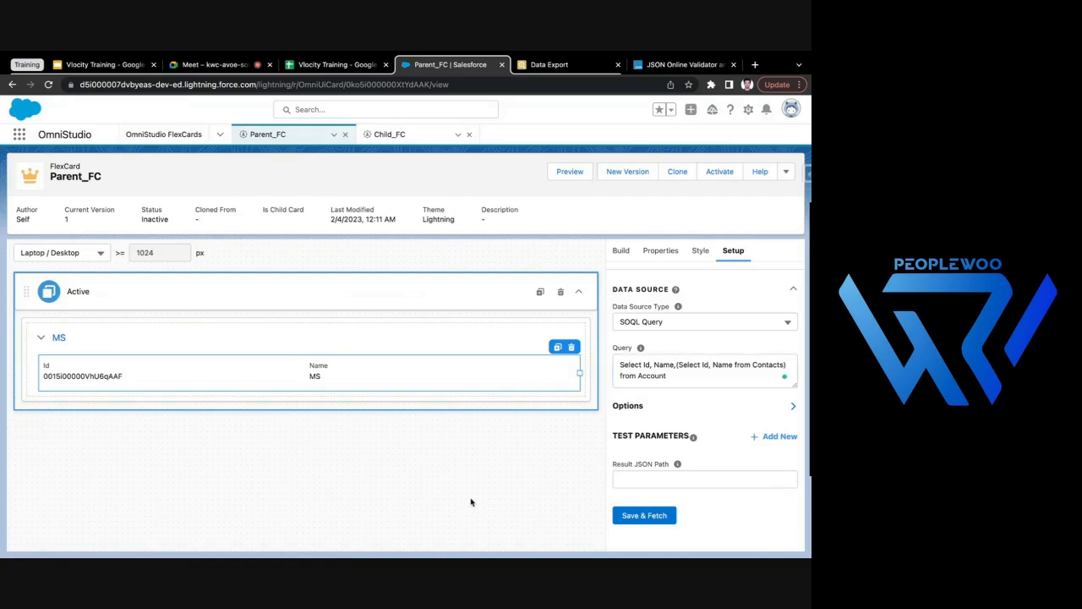
left_click(627, 511)
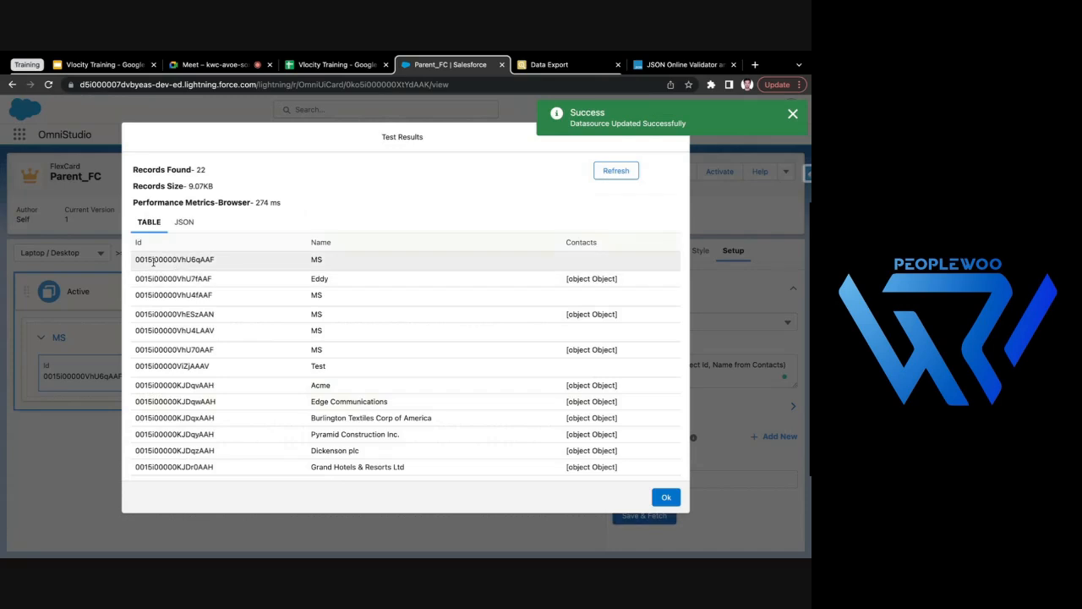
- Review the Id, Name and Contacts columns of the test results table
left_click_drag(144, 259, 219, 263)
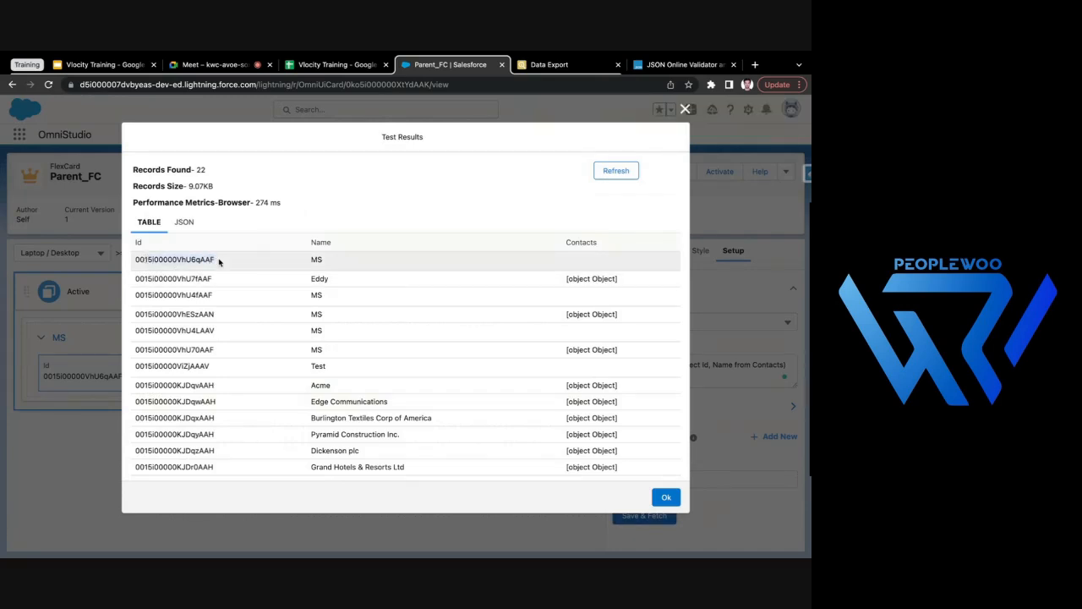
left_click_drag(315, 261, 355, 261)
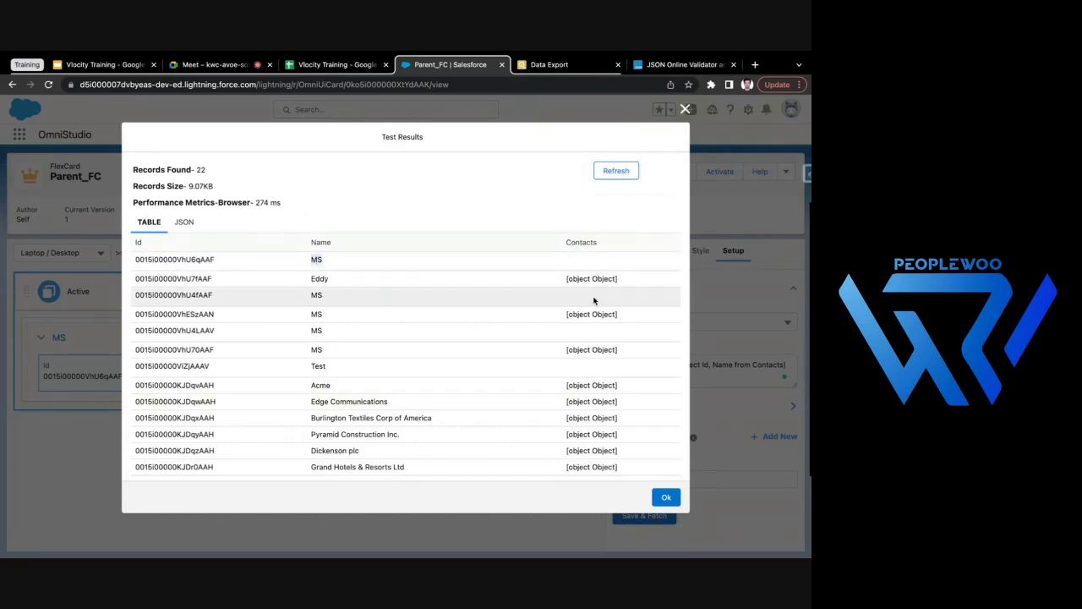
left_click(566, 384)
left_click_drag(566, 385, 647, 384)
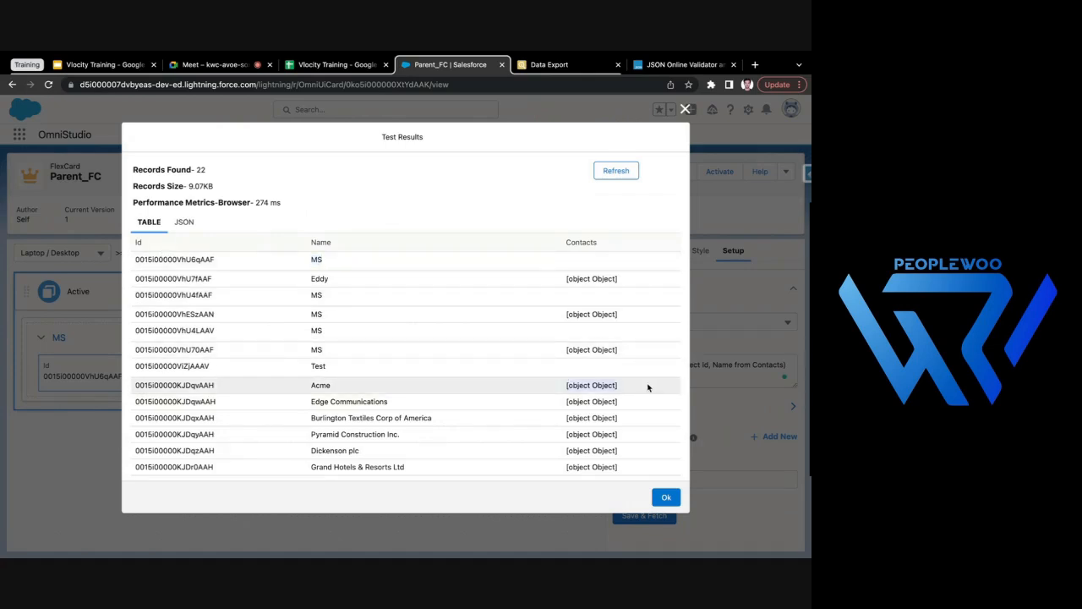
- Show the test results as JSON and examine the second account's Id, Name and nested Contacts node
left_click(183, 224)
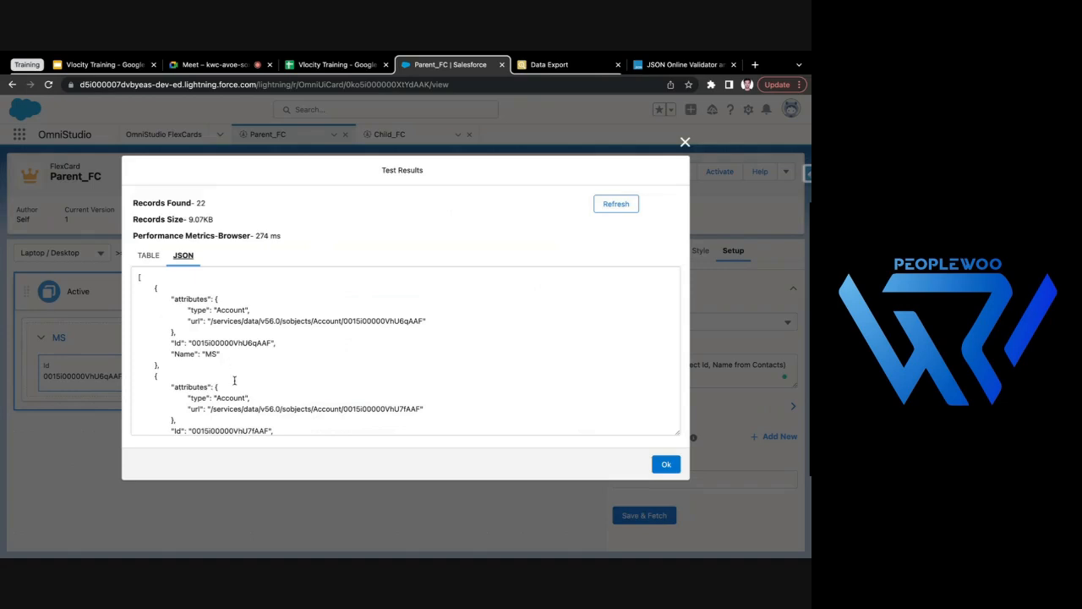
scroll(234, 381, "down", 3)
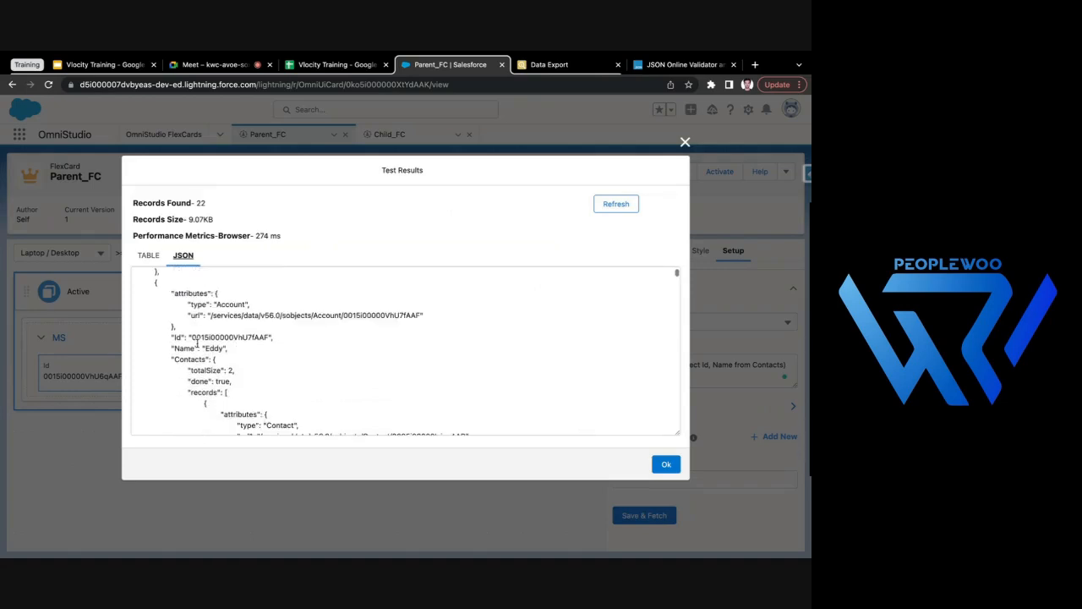
left_click_drag(170, 293, 258, 338)
left_click_drag(172, 347, 231, 347)
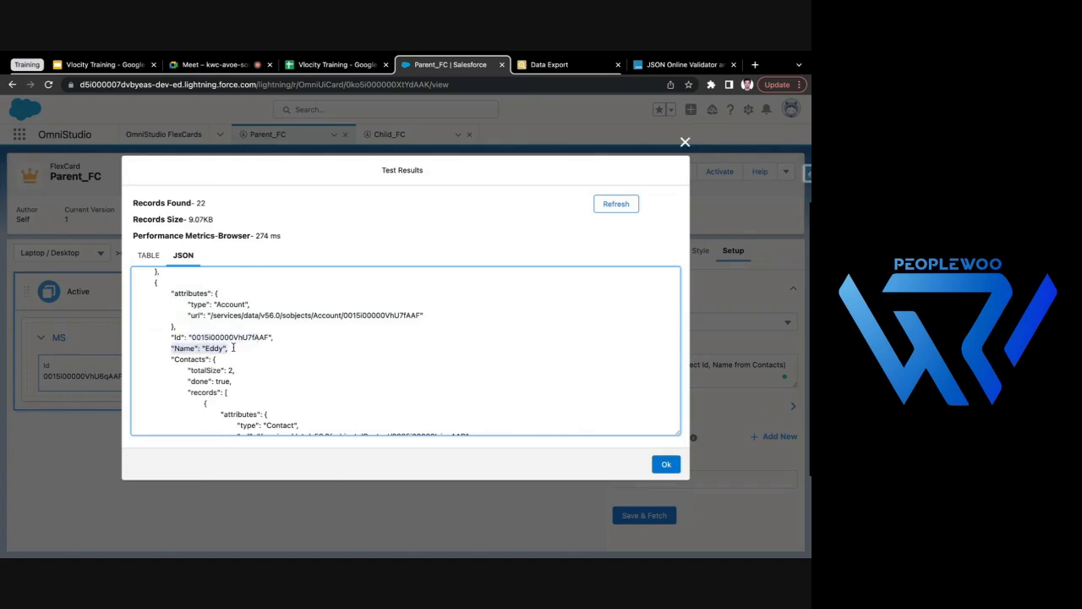
scroll(235, 347, "down", 1)
left_click_drag(171, 318, 221, 319)
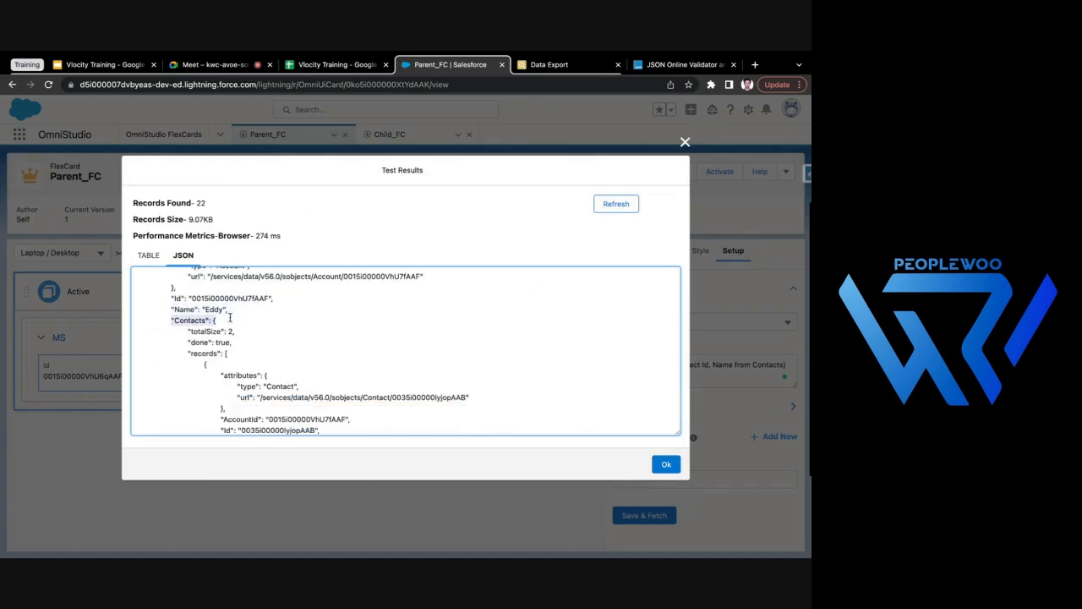
scroll(228, 325, "down", 1)
scroll(226, 332, "up", 1)
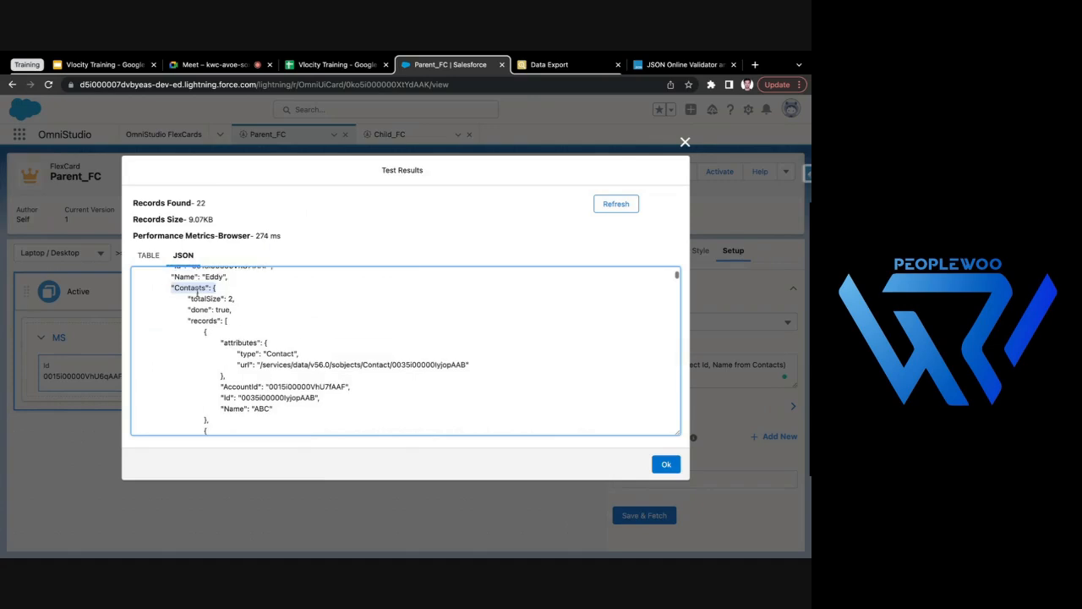
- Examine the records array under Contacts with each contact's Id and Name, and close the test results
double_click(203, 320)
scroll(220, 304, "down", 1)
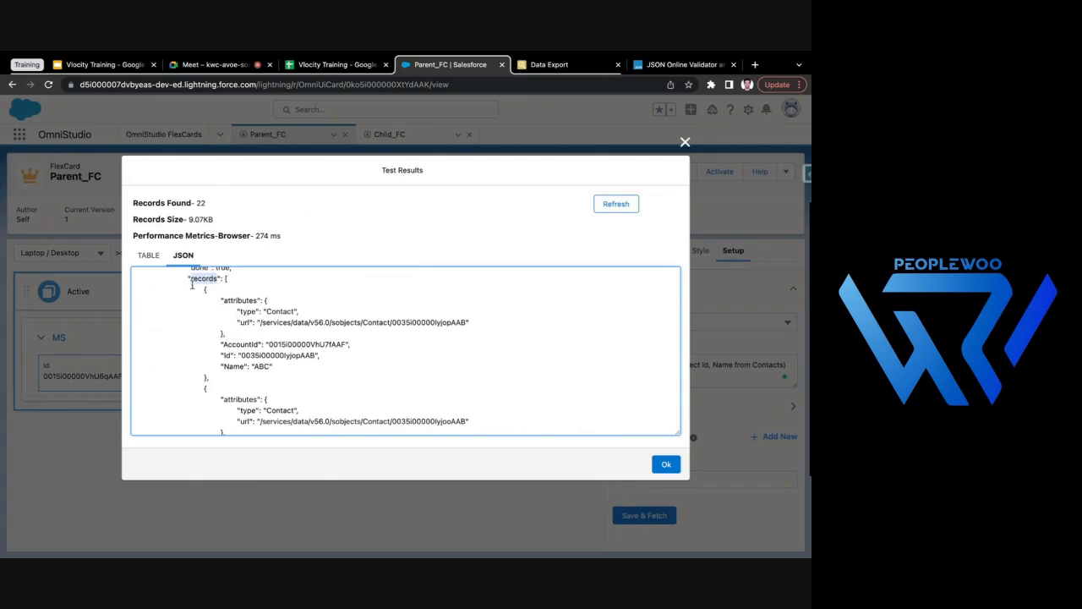
left_click_drag(222, 355, 329, 356)
left_click_drag(218, 366, 289, 365)
scroll(464, 367, "up", 3)
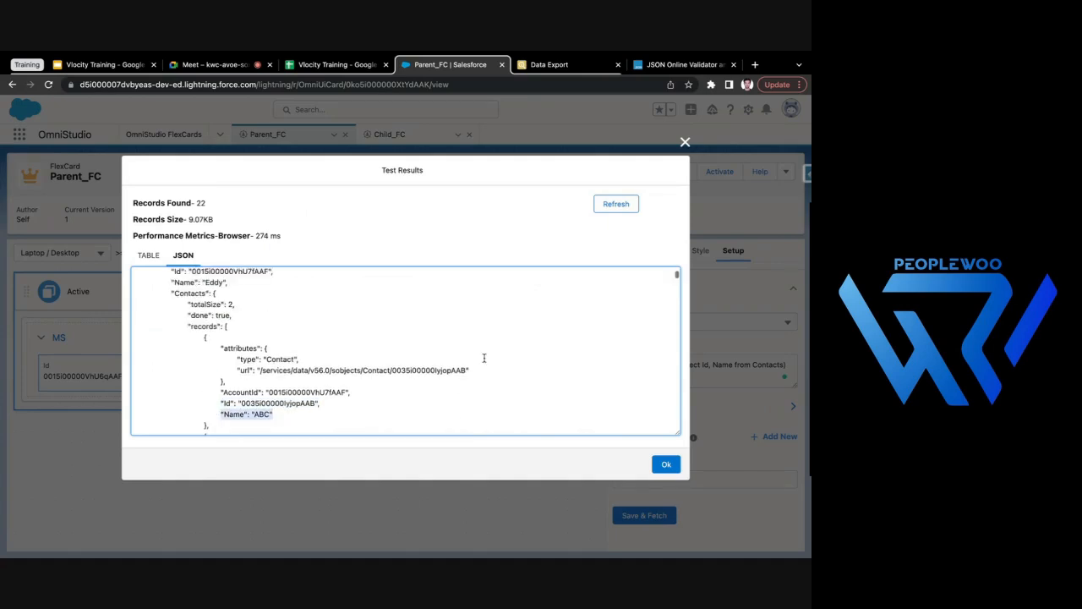
scroll(291, 344, "up", 3)
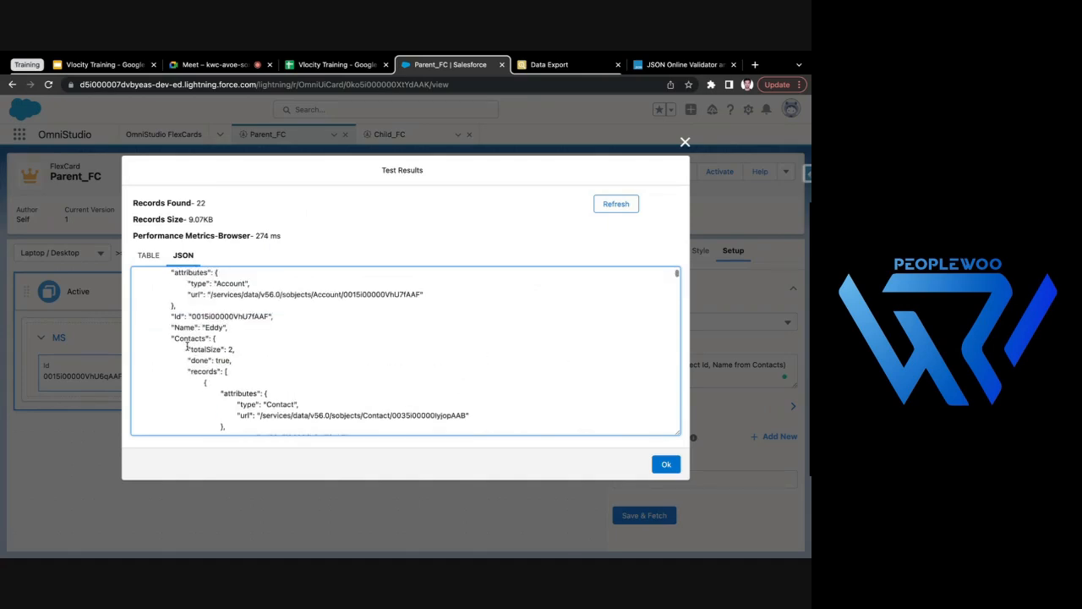
scroll(279, 372, "down", 3)
scroll(278, 372, "up", 10)
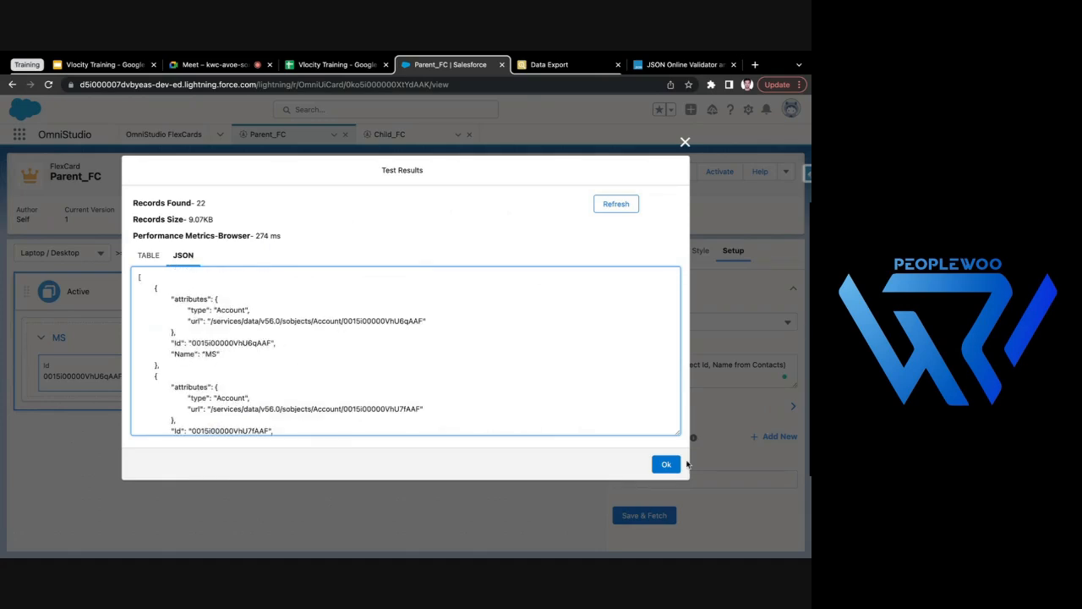
left_click(664, 465)
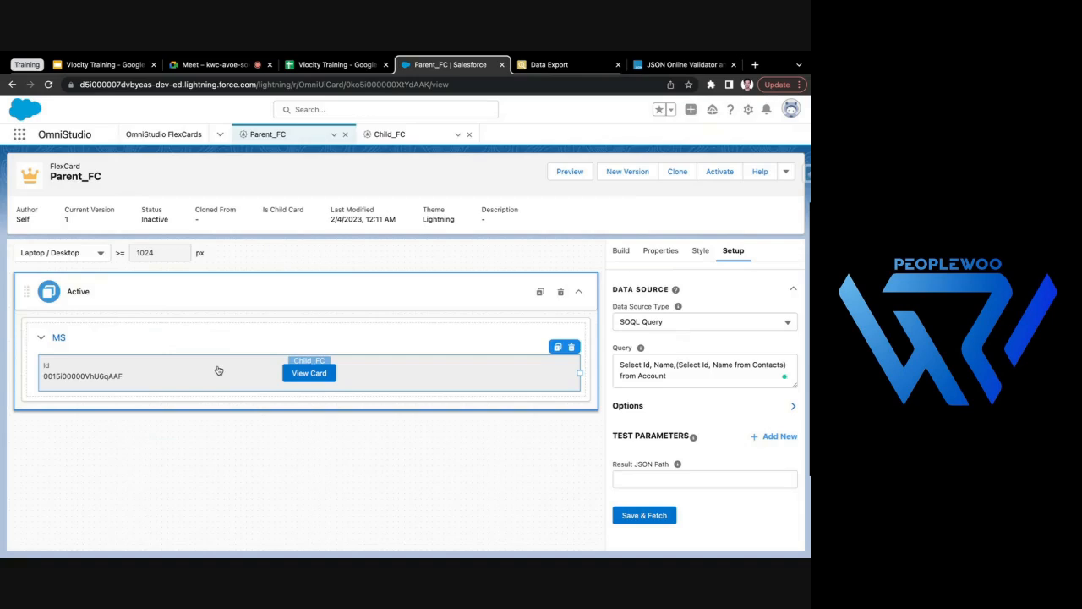
- Set the embedded Child_FC card's data node to {record.Contacts.records} and review each part of the path
left_click(218, 371)
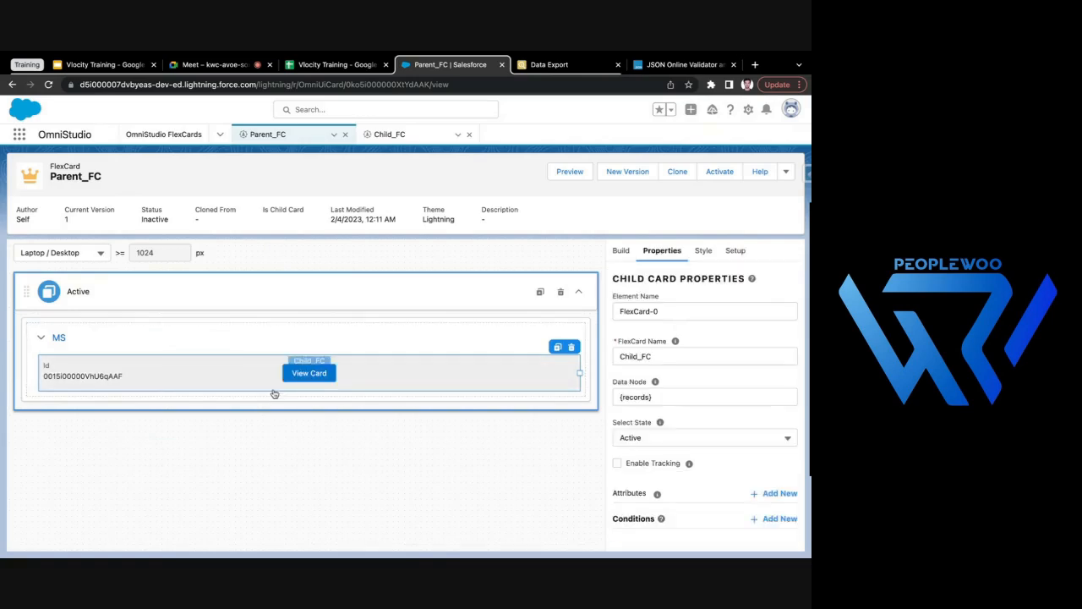
left_click(649, 400)
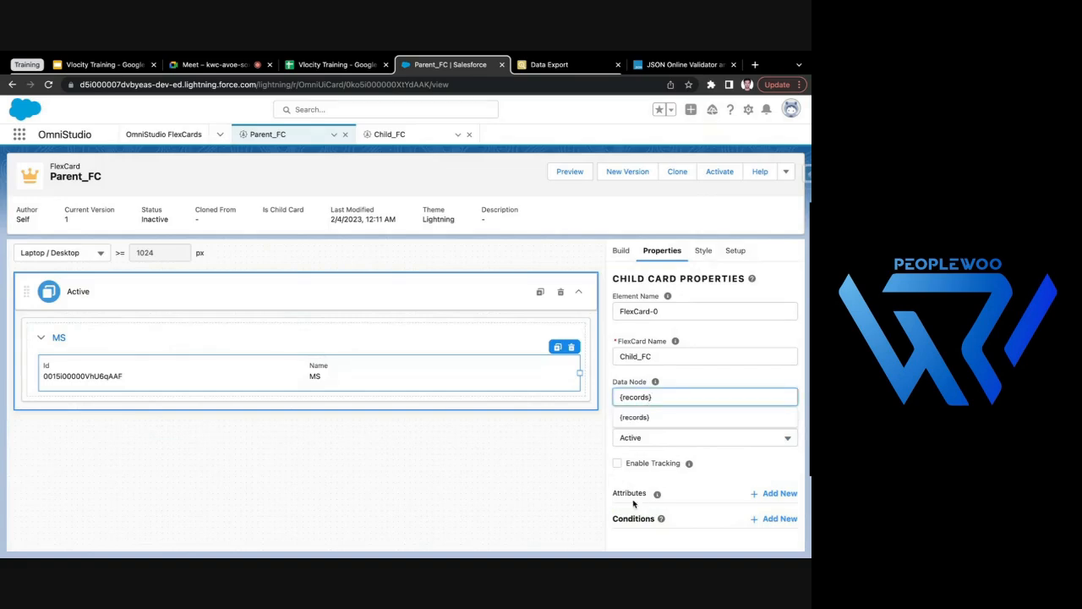
key("BackSpace")
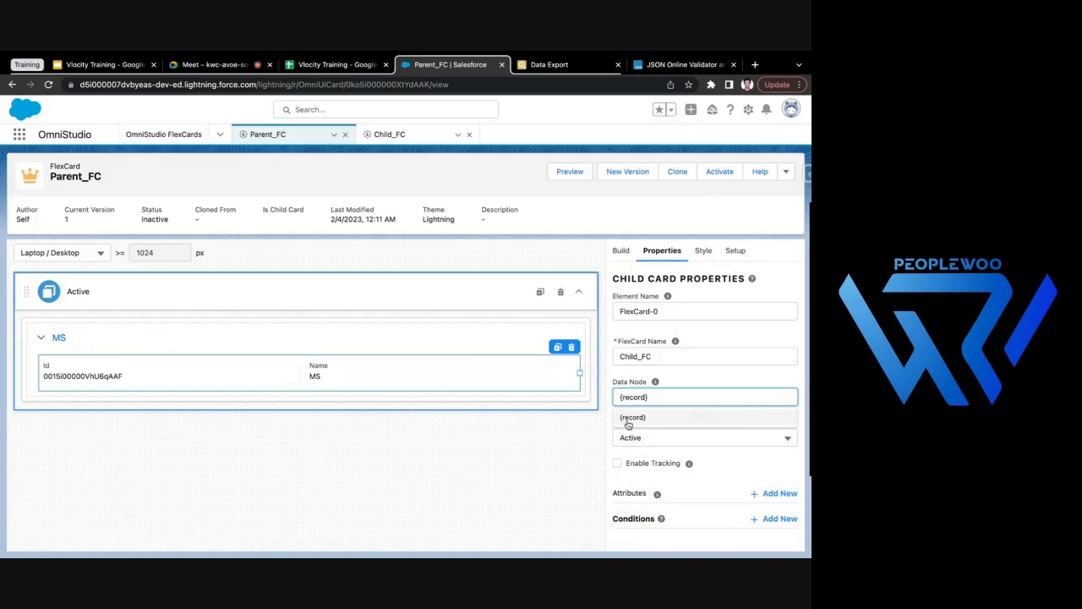
type(".")
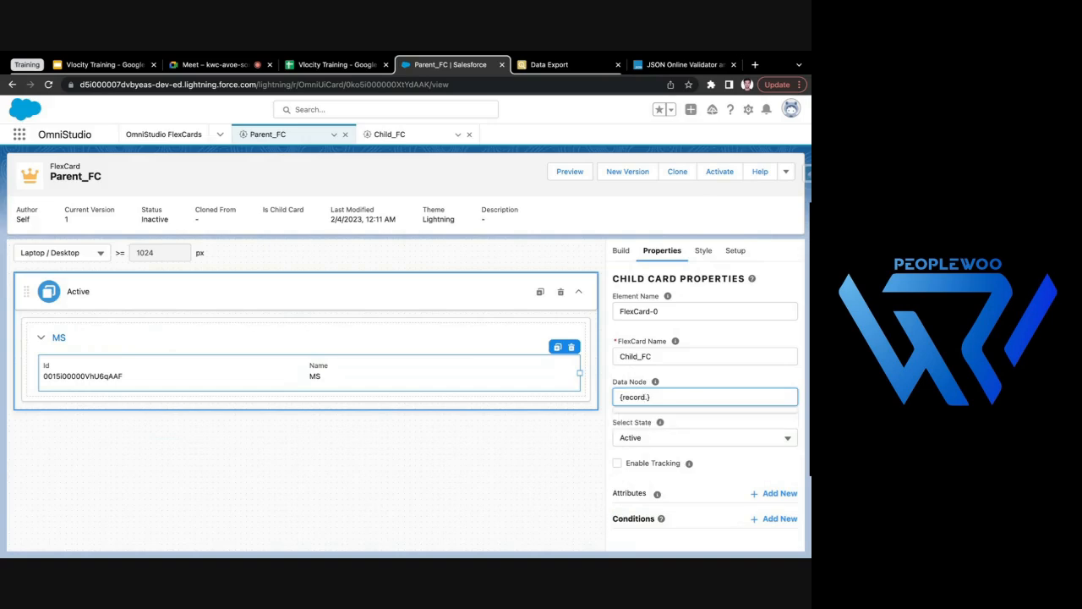
type("Contacts")
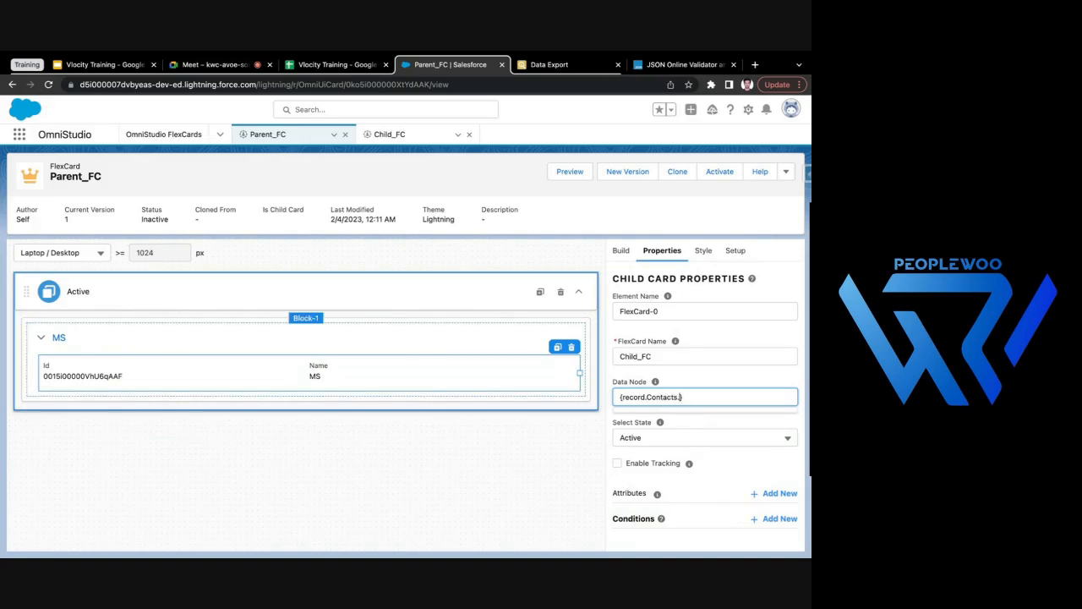
type(".records")
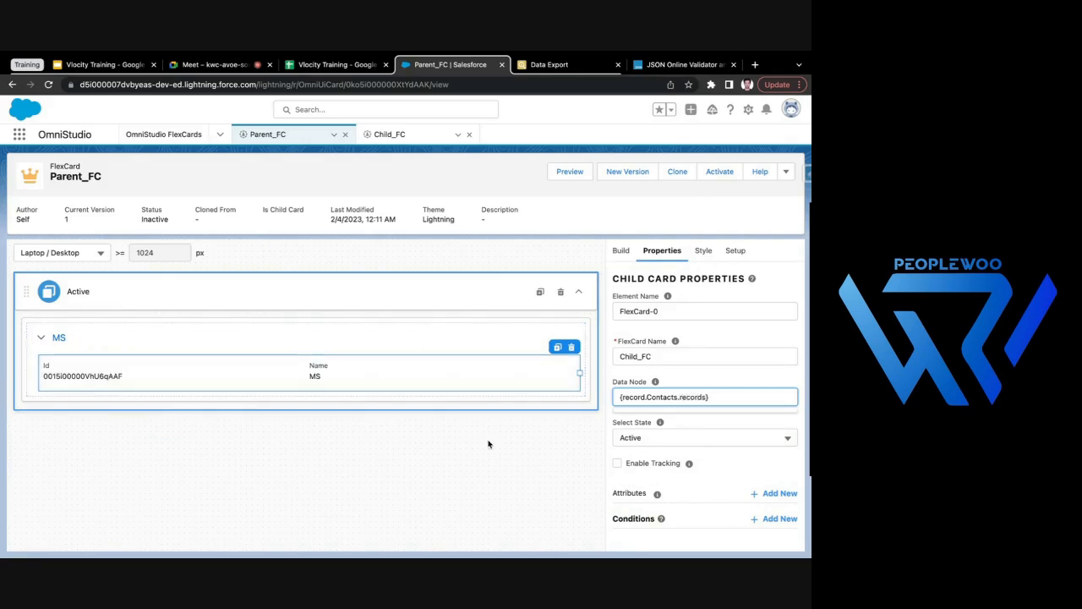
left_click(550, 490)
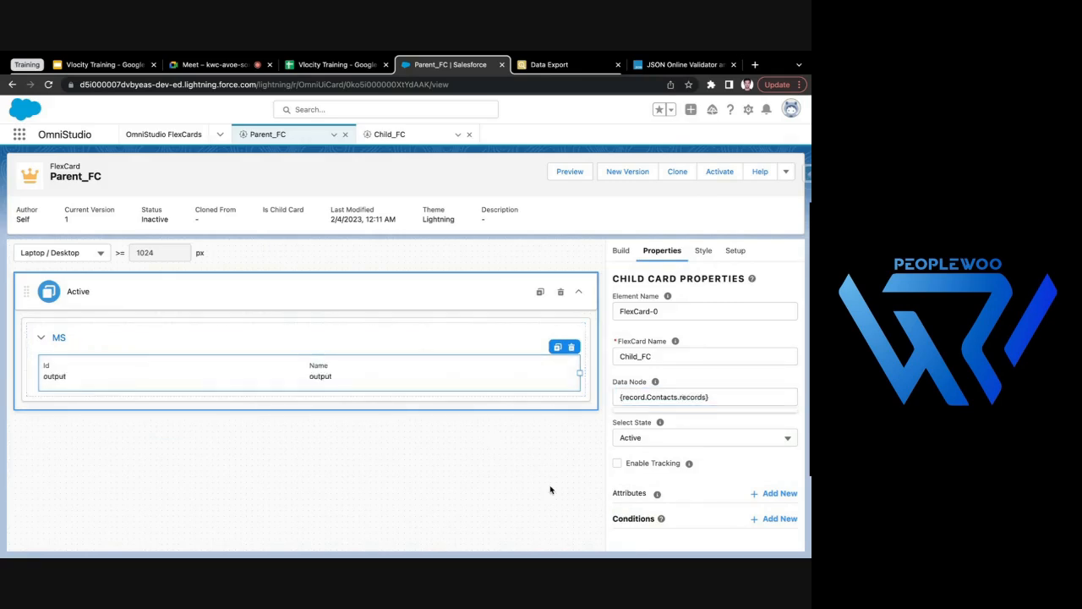
left_click(636, 396)
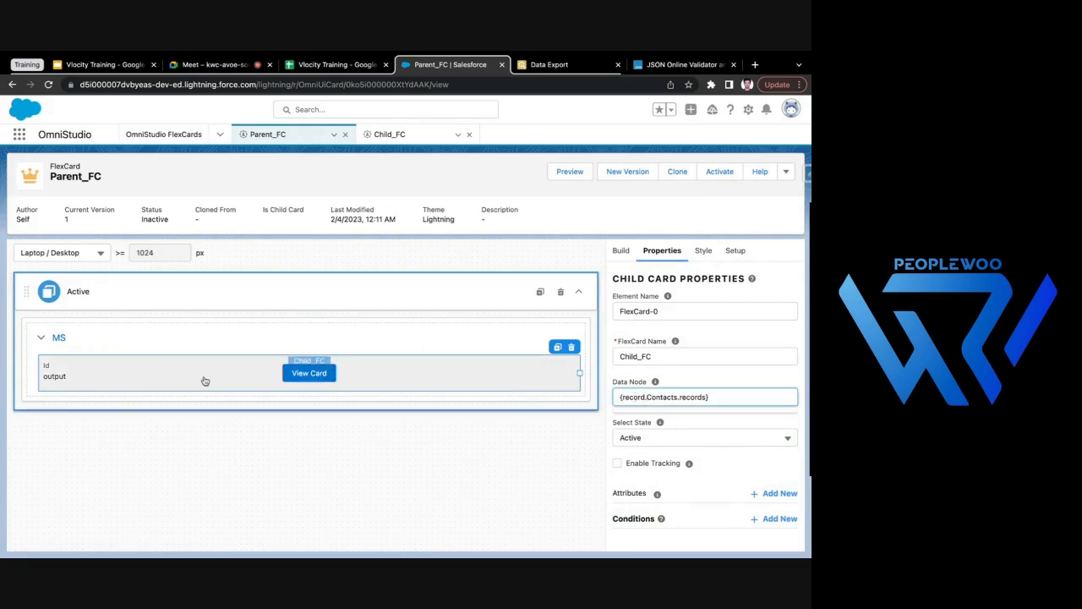
double_click(659, 398)
double_click(686, 396)
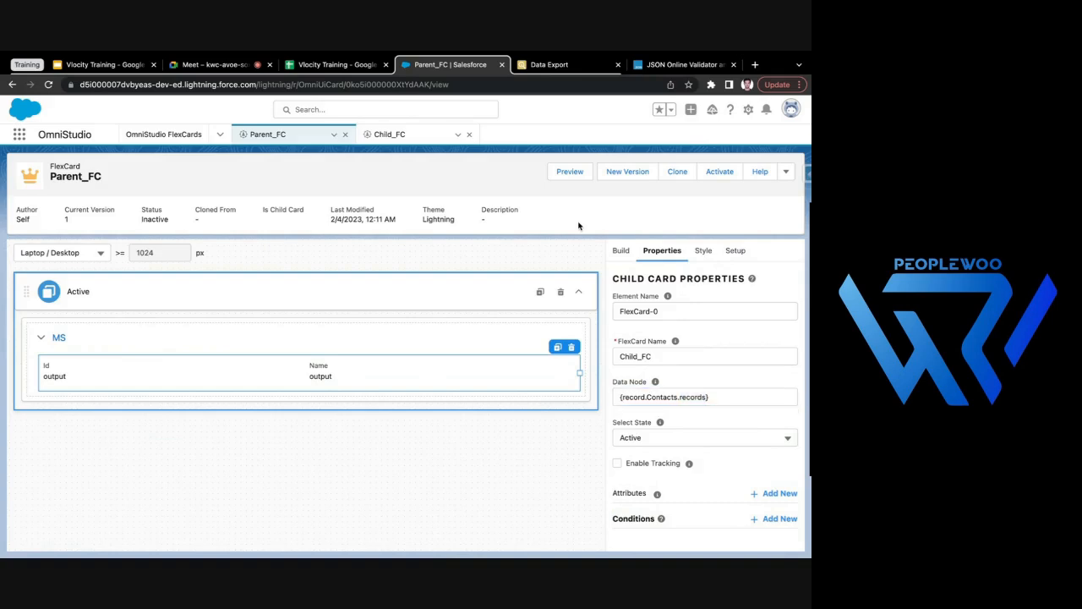
- Preview Parent_FC and check the contacts listed in the first two account blocks, collapsing and expanding them
left_click(561, 172)
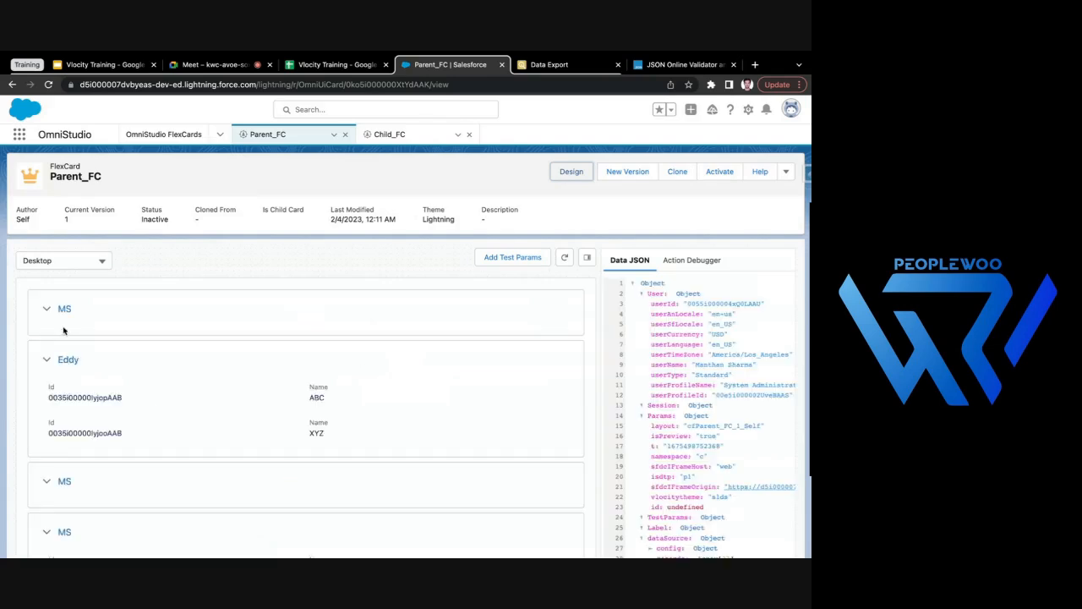
left_click(47, 361)
left_click(48, 310)
left_click(47, 311)
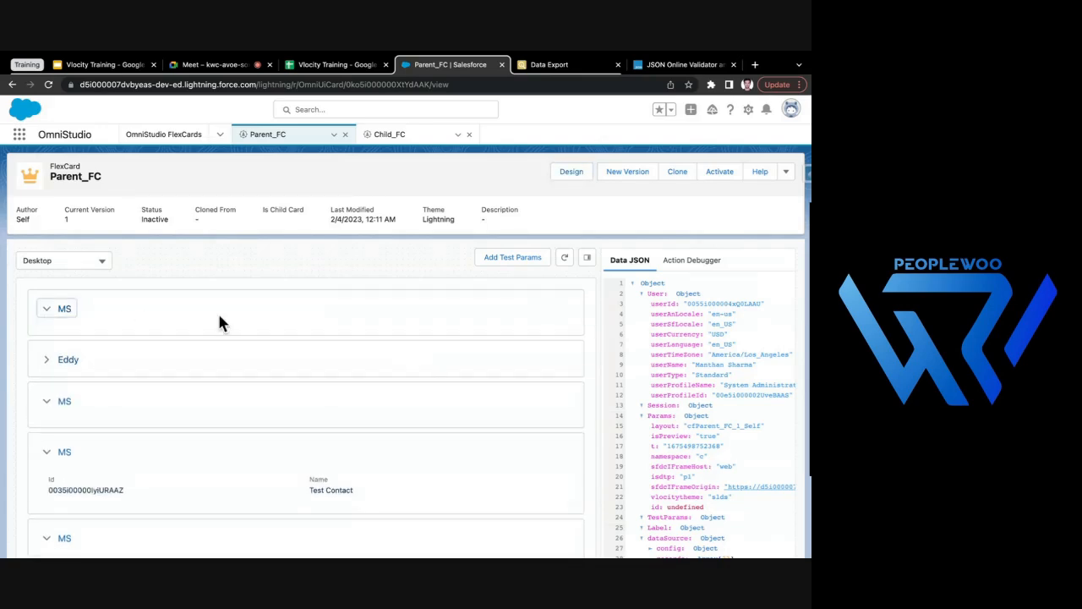
left_click(46, 361)
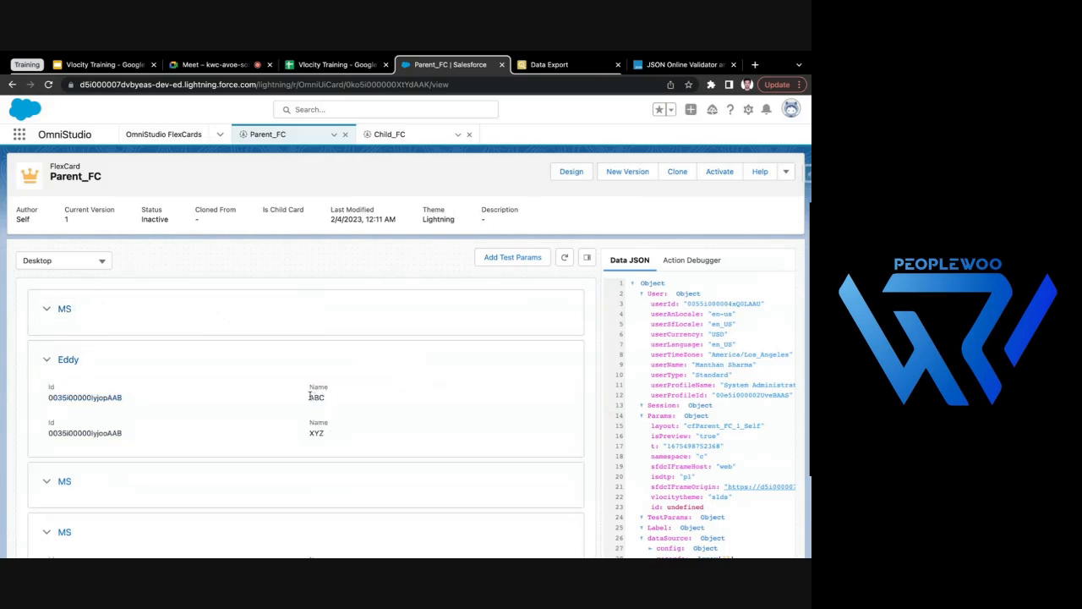
triple_click(311, 434)
left_click(152, 427)
- Collapse the third account block, check the contact in the fourth one, and collapse the second block
left_click(48, 481)
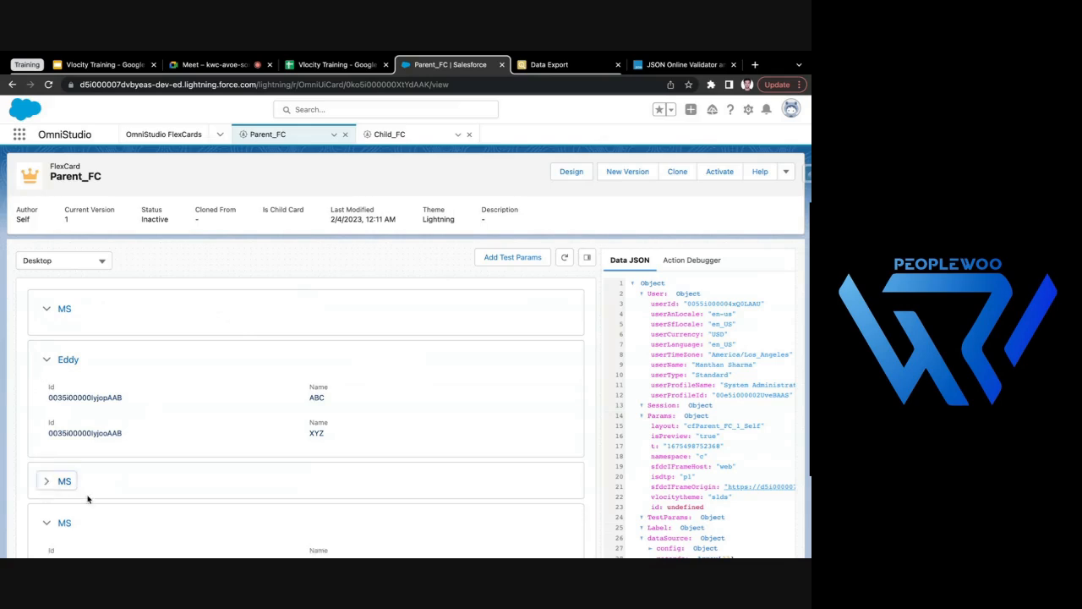
scroll(87, 498, "down", 2)
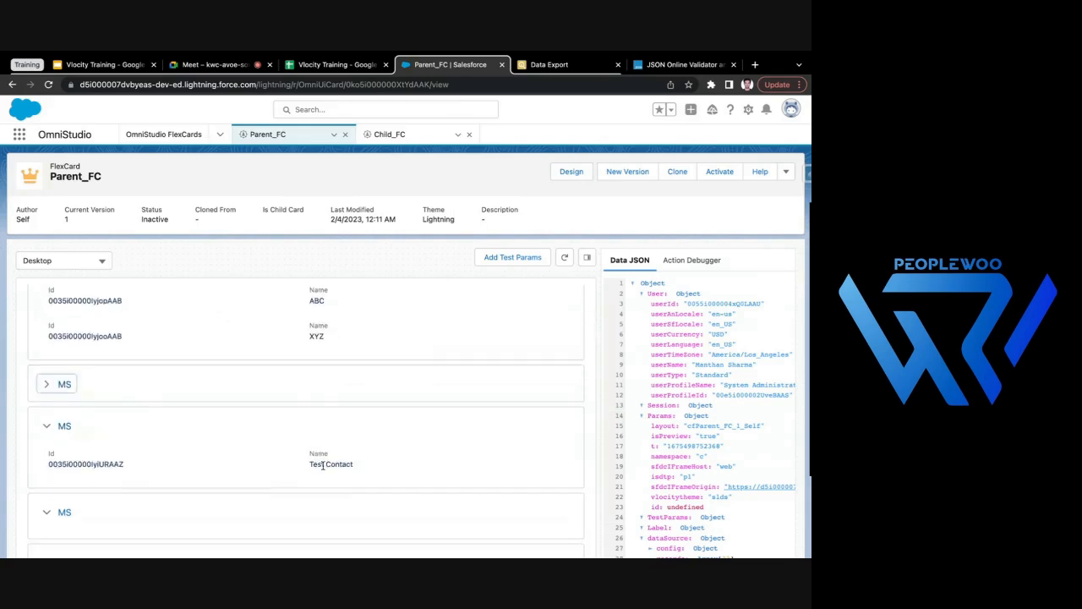
left_click_drag(309, 464, 361, 467)
scroll(282, 450, "up", 2)
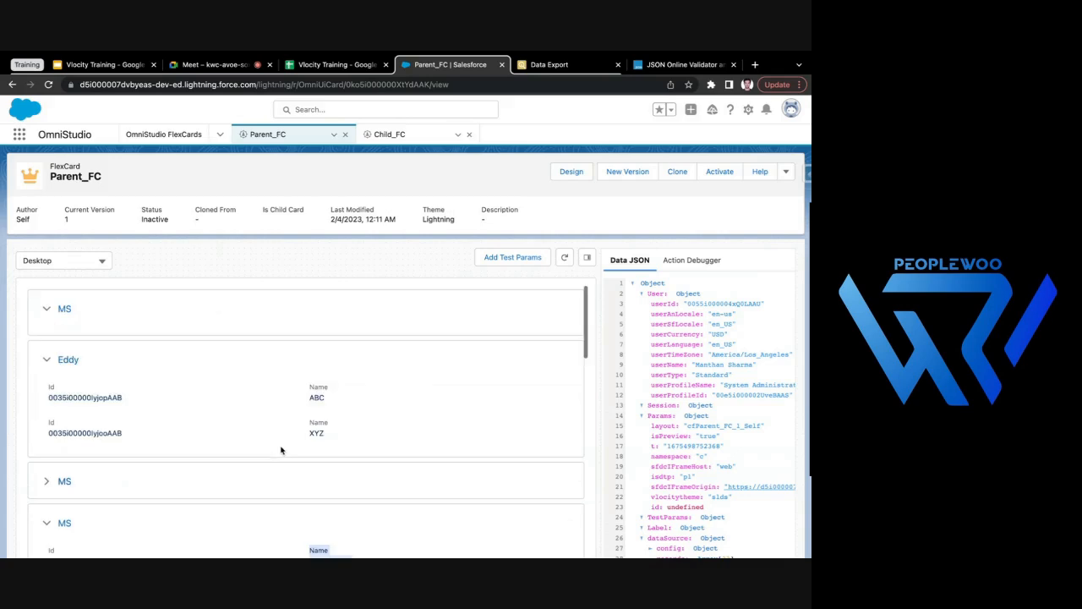
left_click(46, 359)
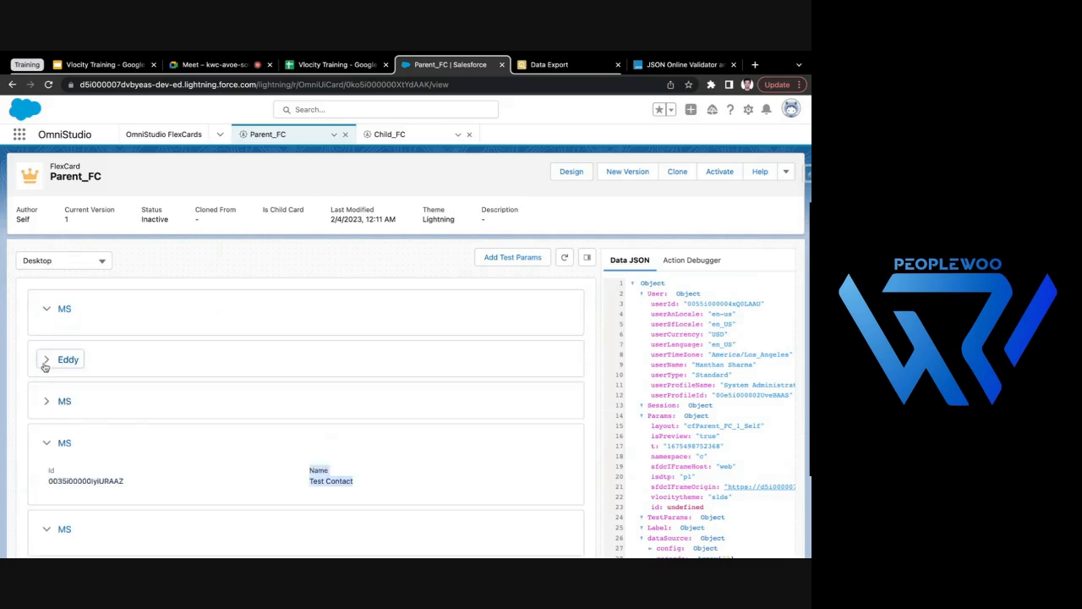
- Collapse the fourth and sixth account blocks in the preview and look through the remaining blocks
left_click(48, 443)
scroll(41, 430, "down", 1)
left_click(44, 484)
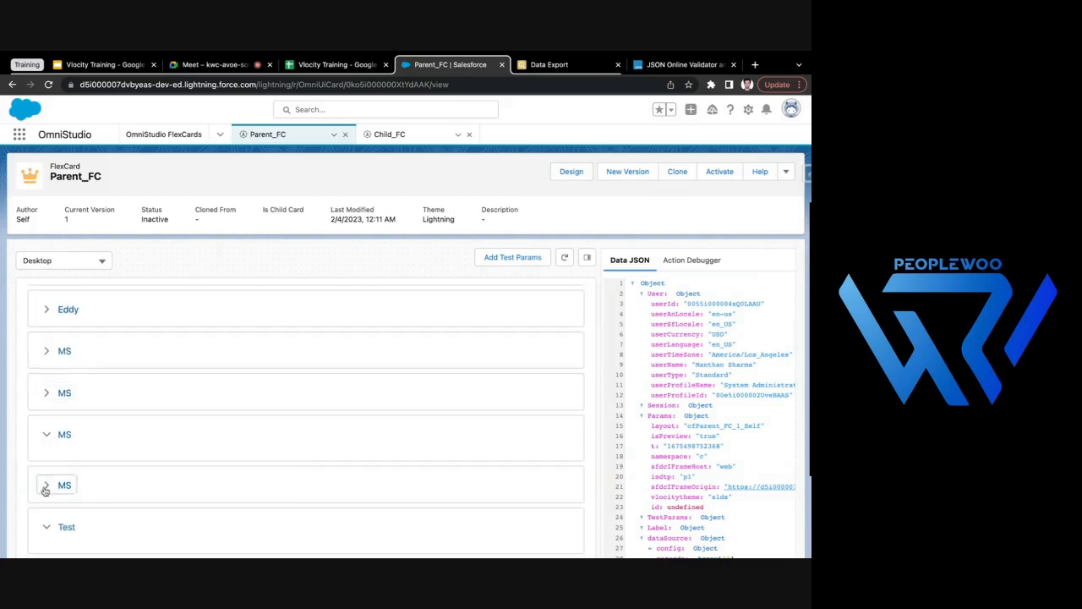
scroll(45, 490, "down", 3)
scroll(237, 406, "up", 4)
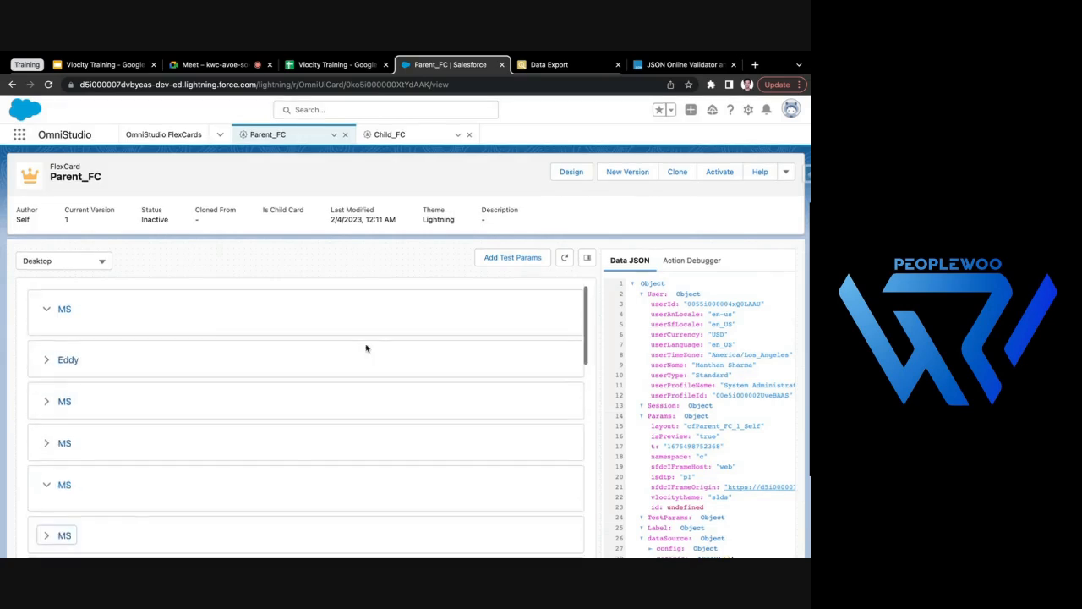
- Return Parent_FC to design mode and review its SOQL query, the collapsible block's properties, the embedded Child_FC card and the Child_FC record
left_click(571, 172)
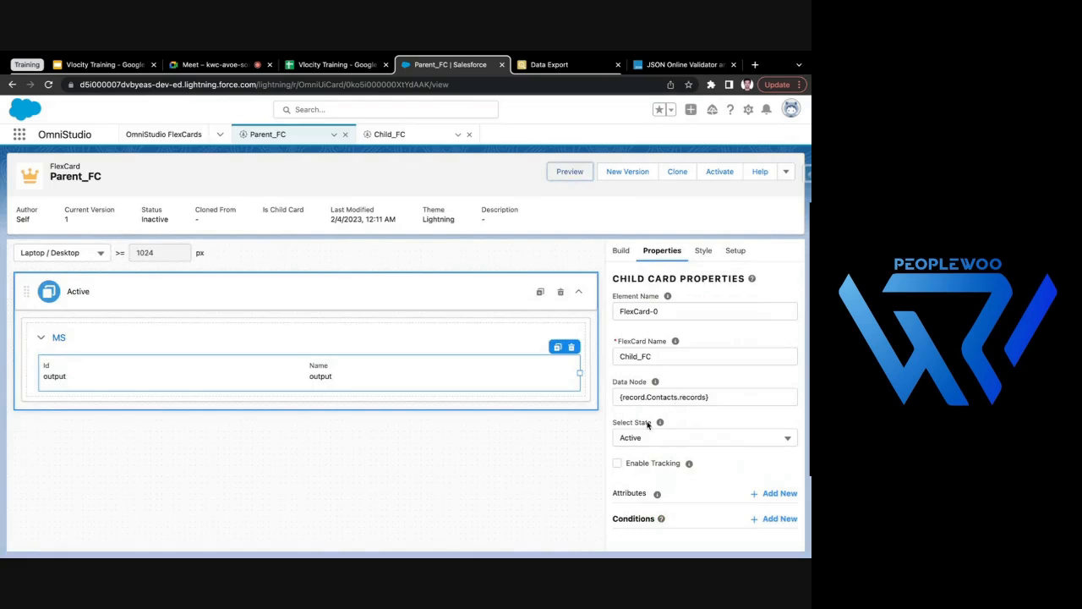
left_click(734, 252)
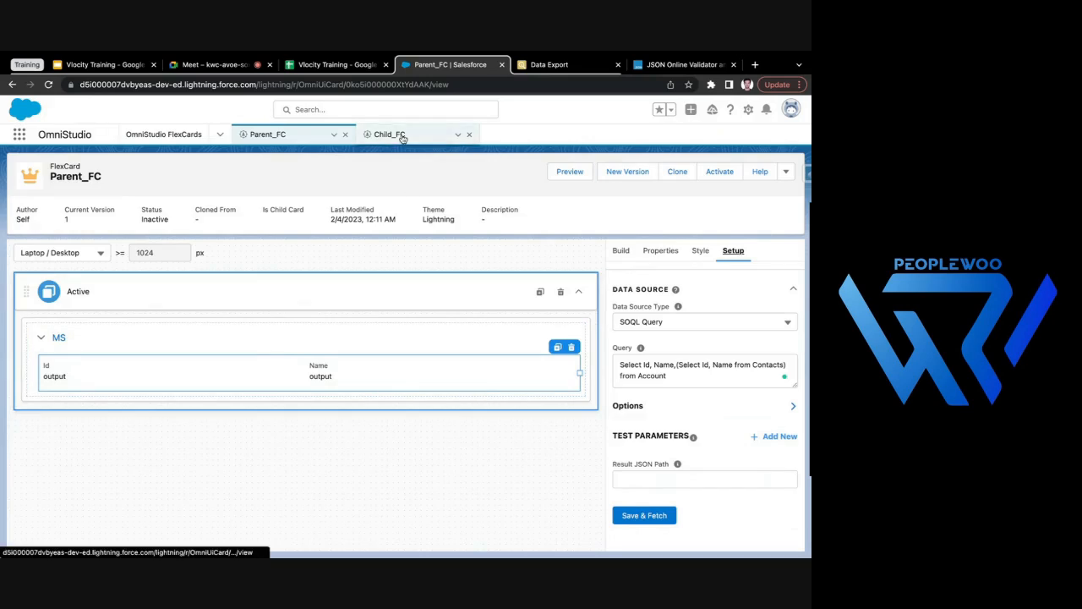
mouse_move(381, 381)
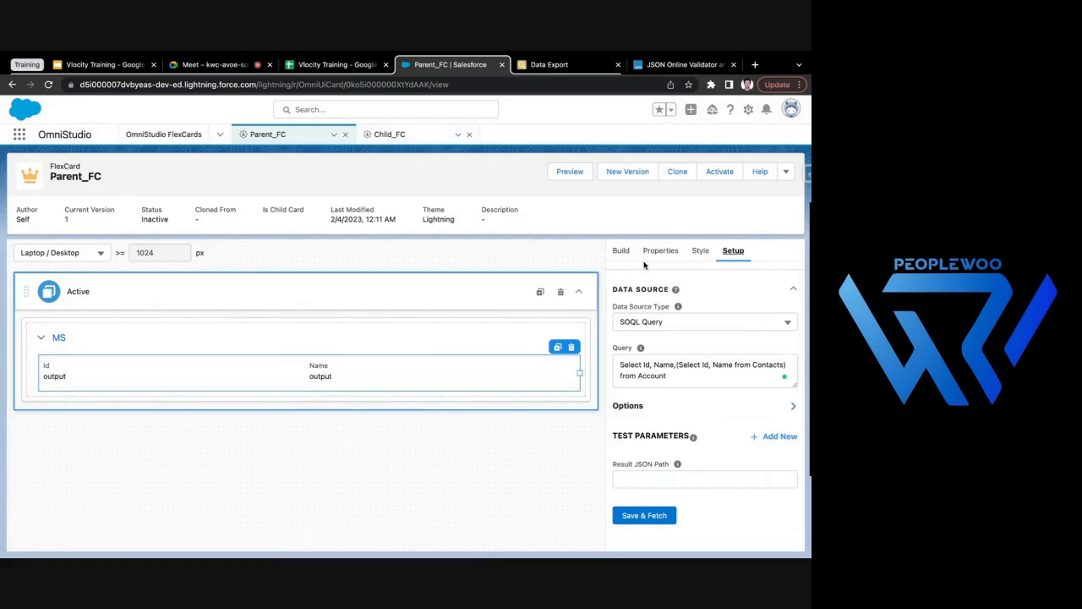
left_click(623, 251)
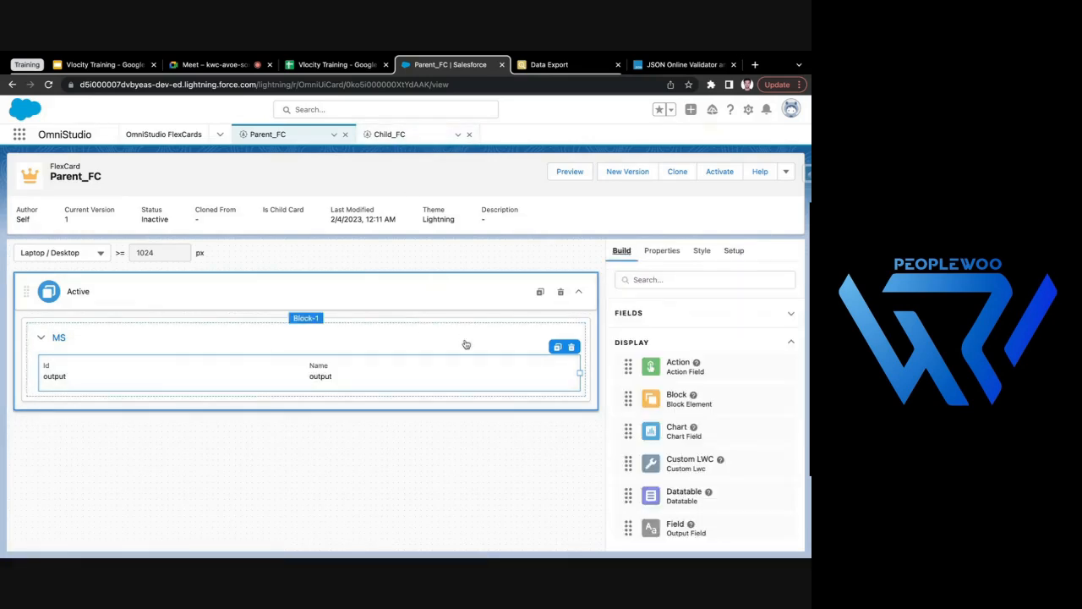
mouse_move(208, 367)
left_click(658, 253)
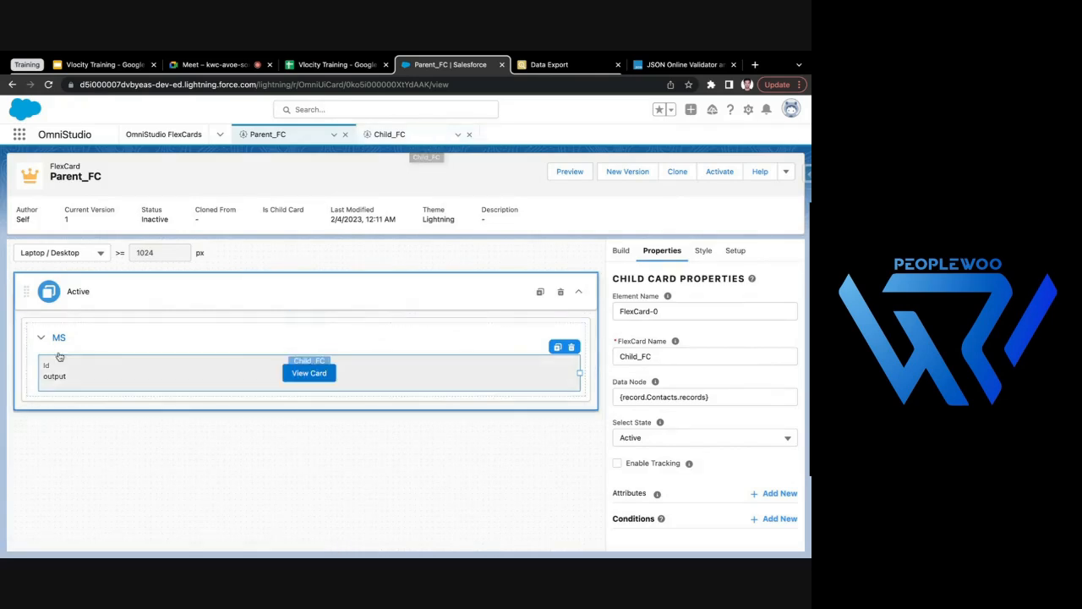
left_click(88, 346)
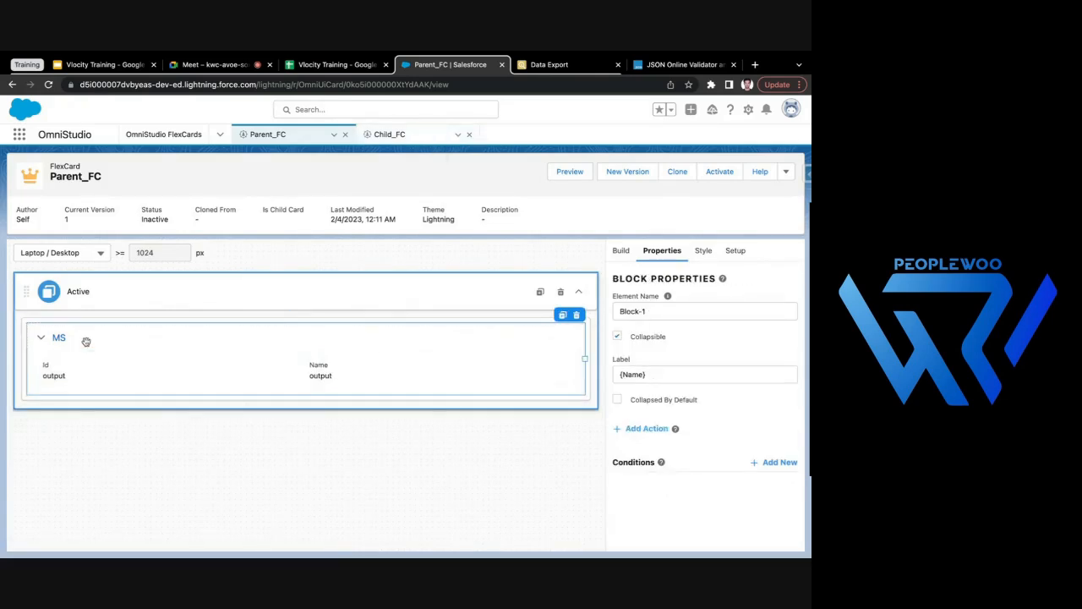
left_click(154, 377)
left_click(377, 140)
left_click(270, 135)
- Preview Parent_FC again and collapse and expand the first four account blocks to check their contacts
left_click(569, 172)
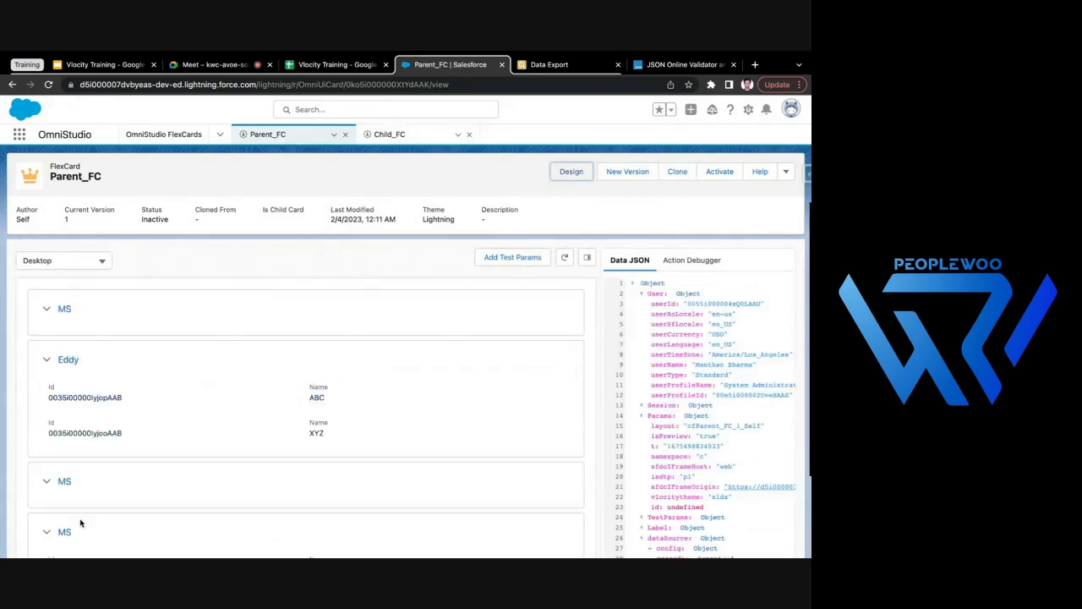
left_click(47, 361)
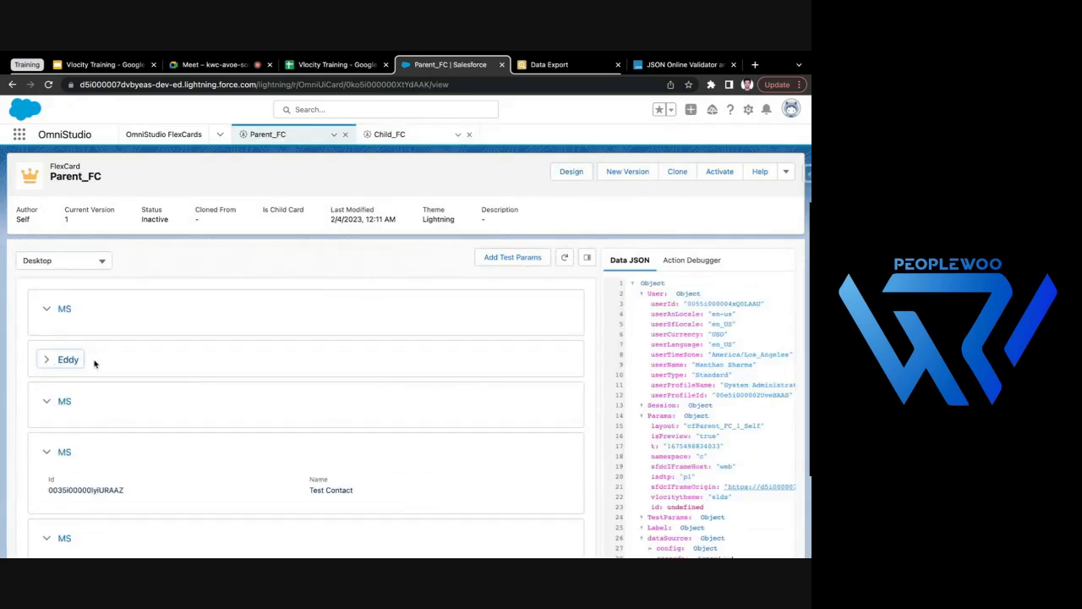
left_click(44, 312)
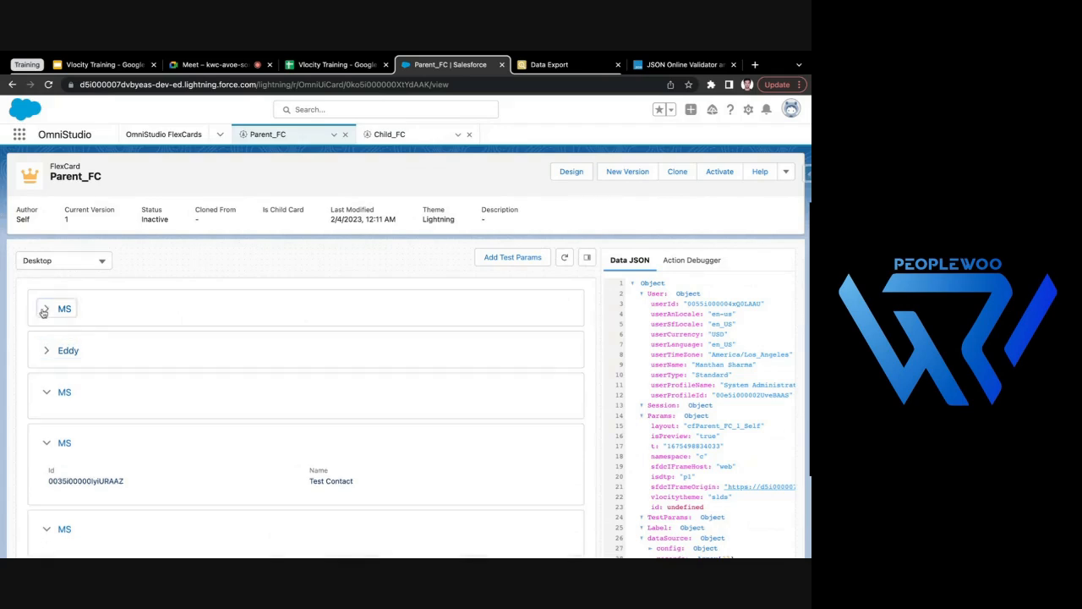
left_click(46, 353)
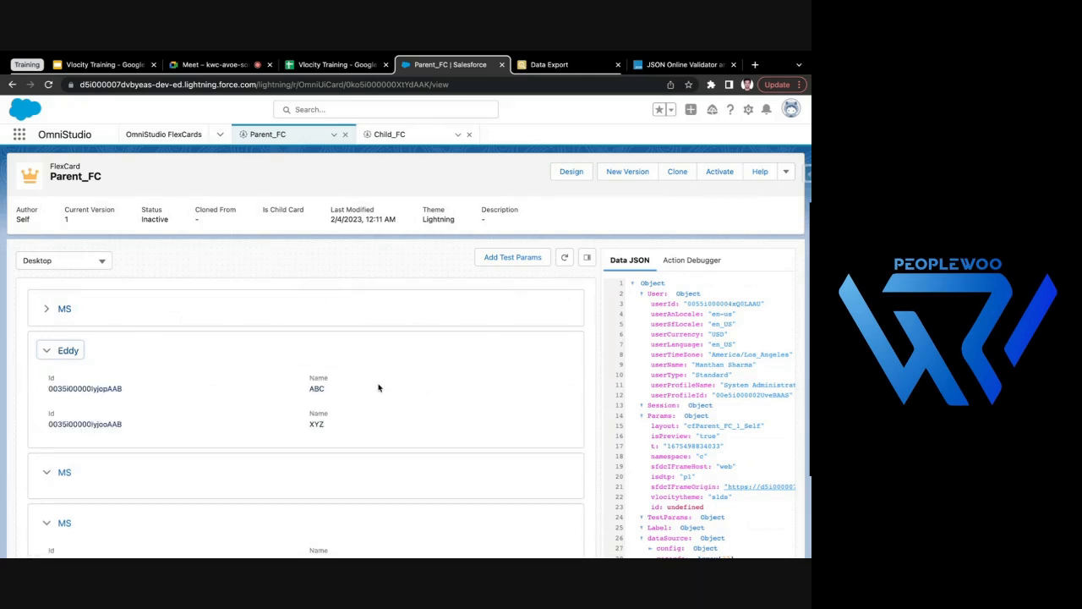
left_click(47, 351)
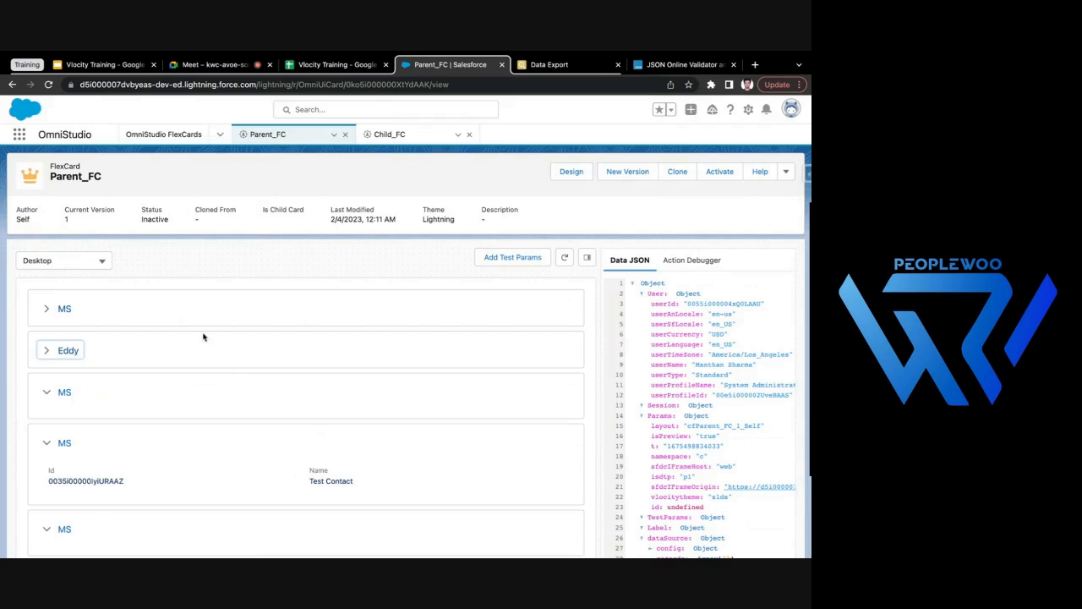
left_click(45, 311)
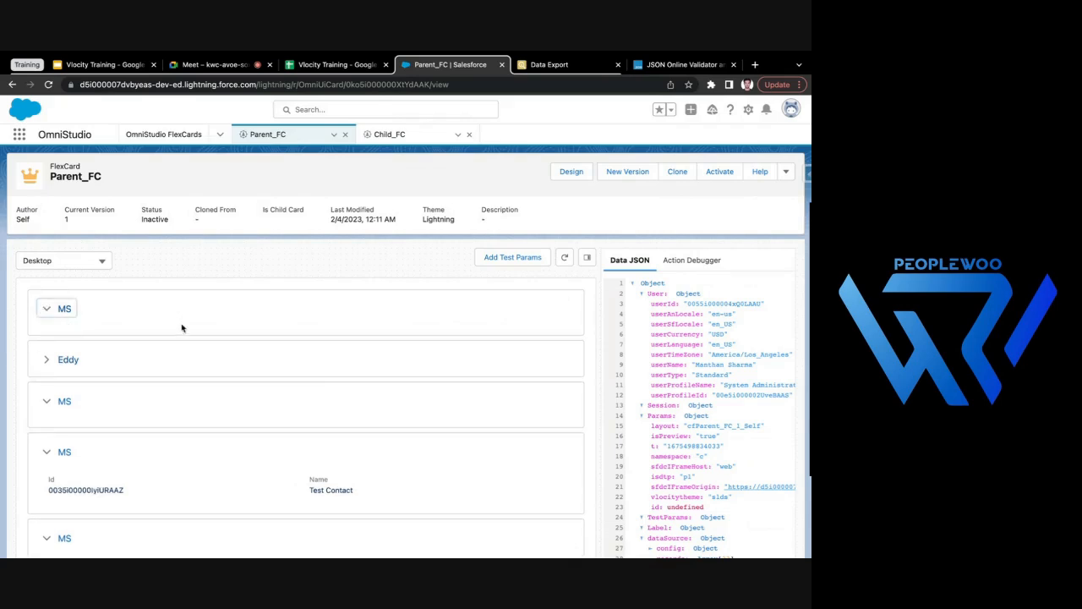
left_click(48, 361)
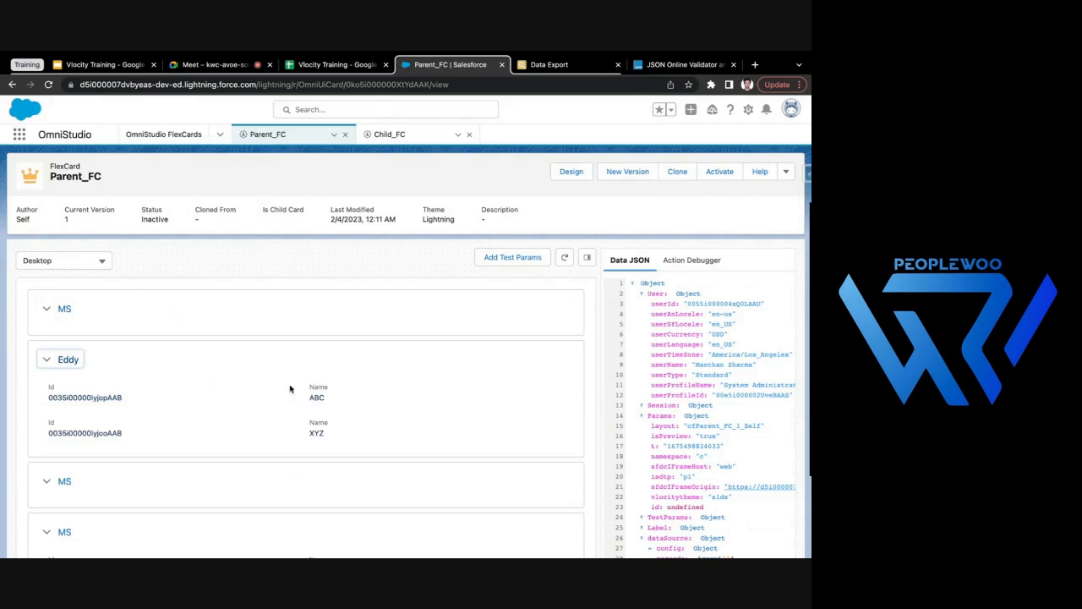
left_click(43, 362)
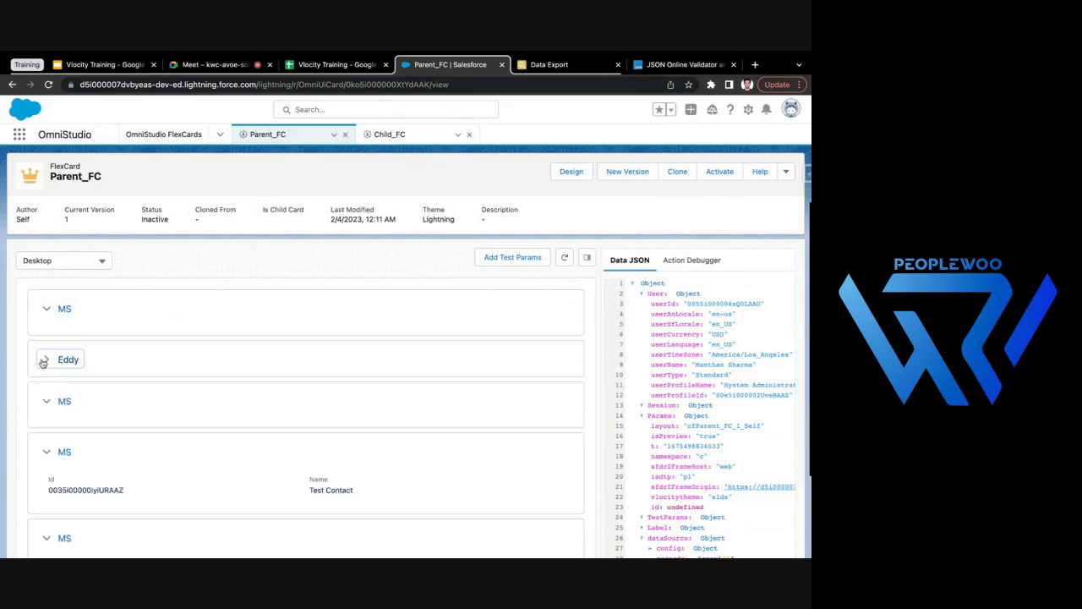
left_click(56, 442)
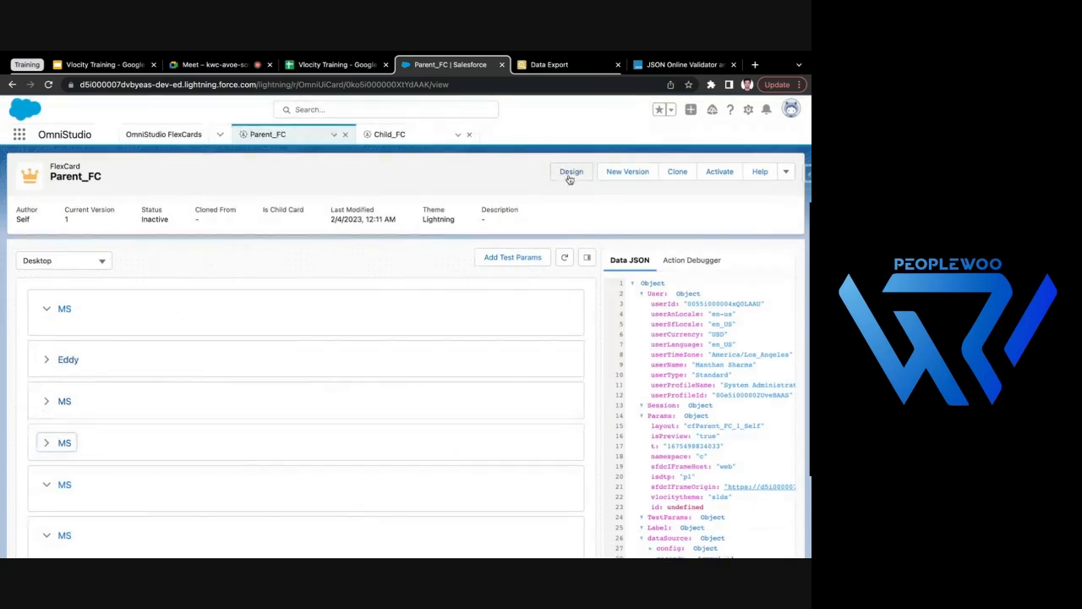
- Review Parent_FC's SOQL query and the child card's Attributes section in design mode, and compare with the Child_FC setup
left_click(570, 175)
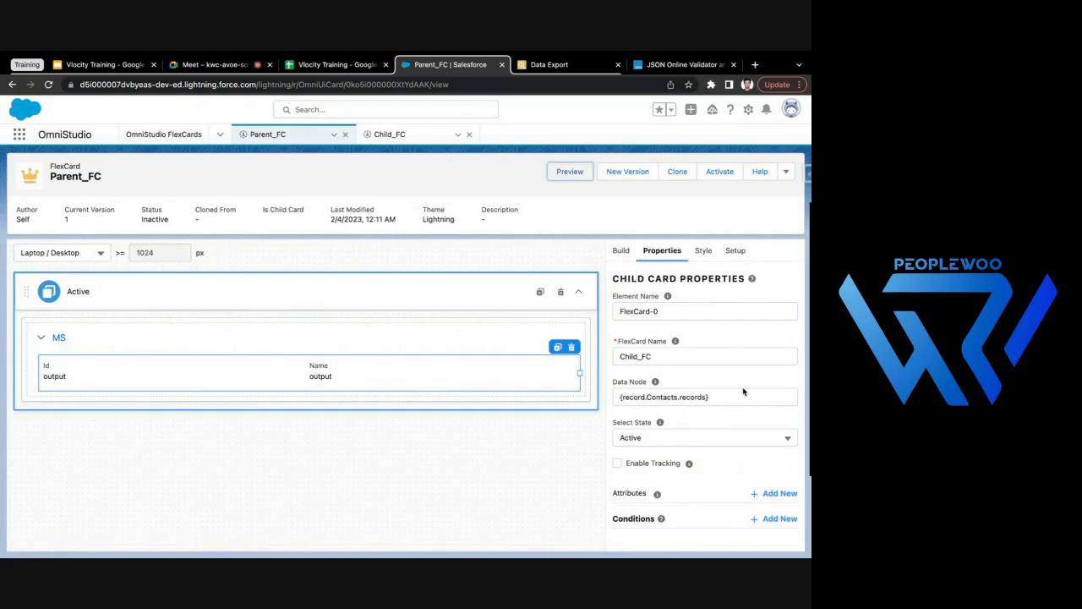
left_click(734, 250)
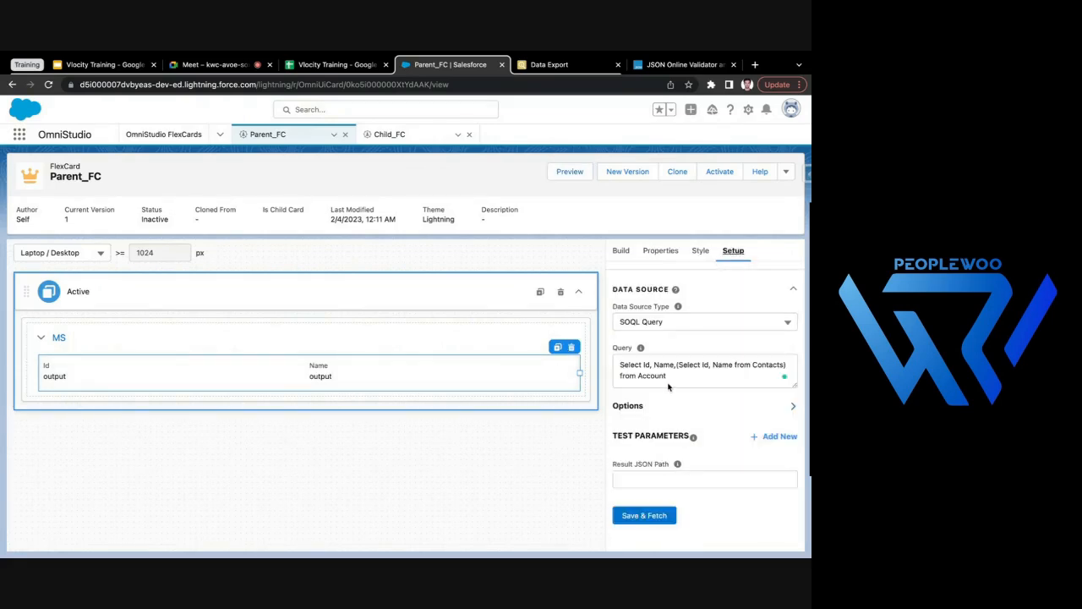
left_click(663, 252)
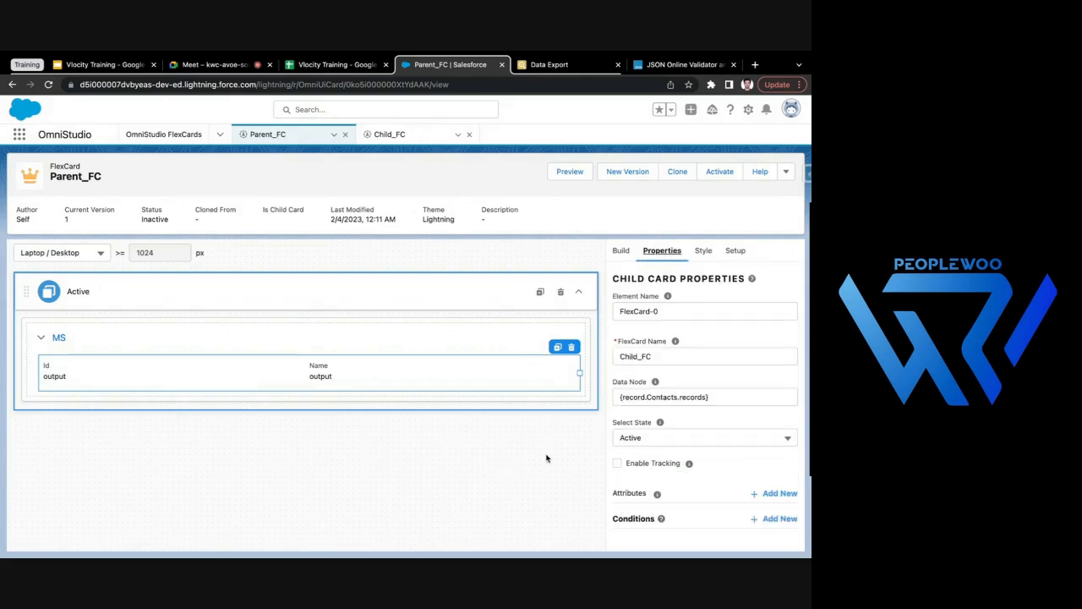
scroll(677, 493, "down", 1)
left_click_drag(610, 495, 652, 494)
left_click(636, 488)
left_click_drag(615, 492, 648, 495)
left_click(393, 135)
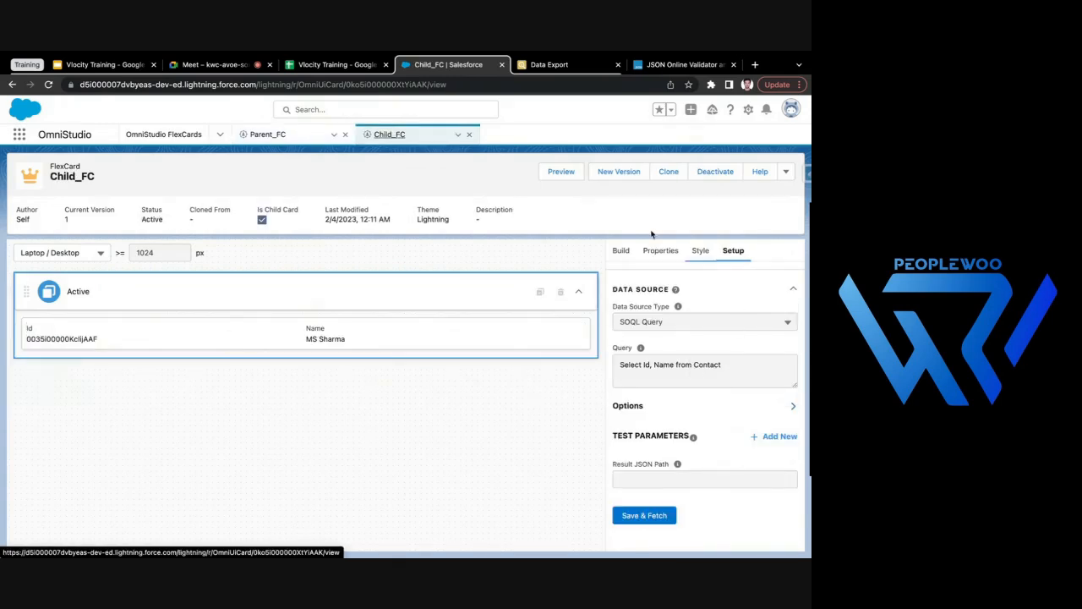
left_click(269, 134)
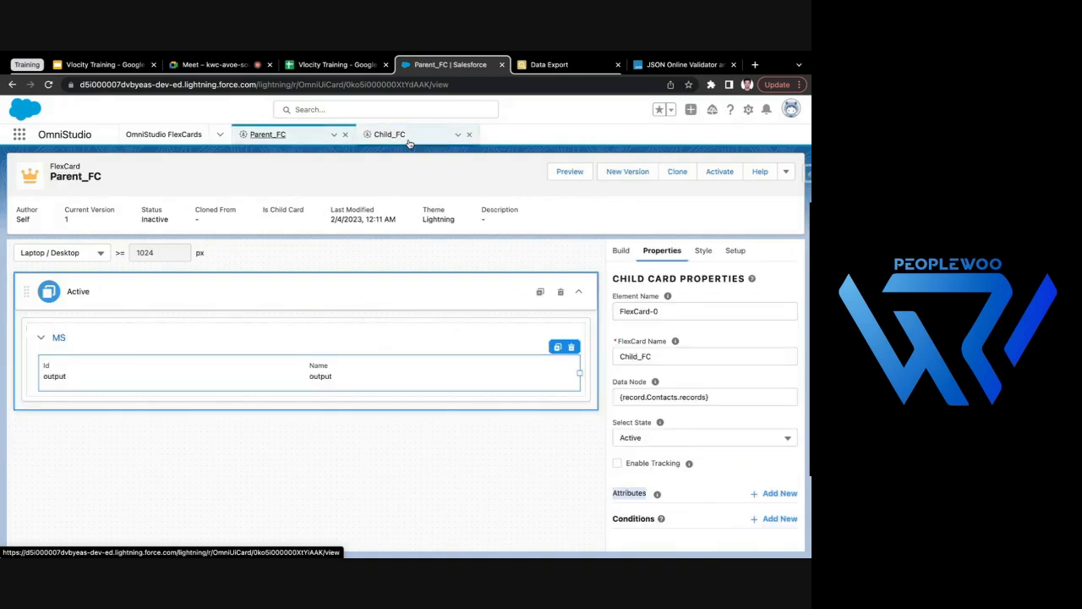
- Clear the data node of the Child_FC card embedded in Parent_FC
left_click(719, 396)
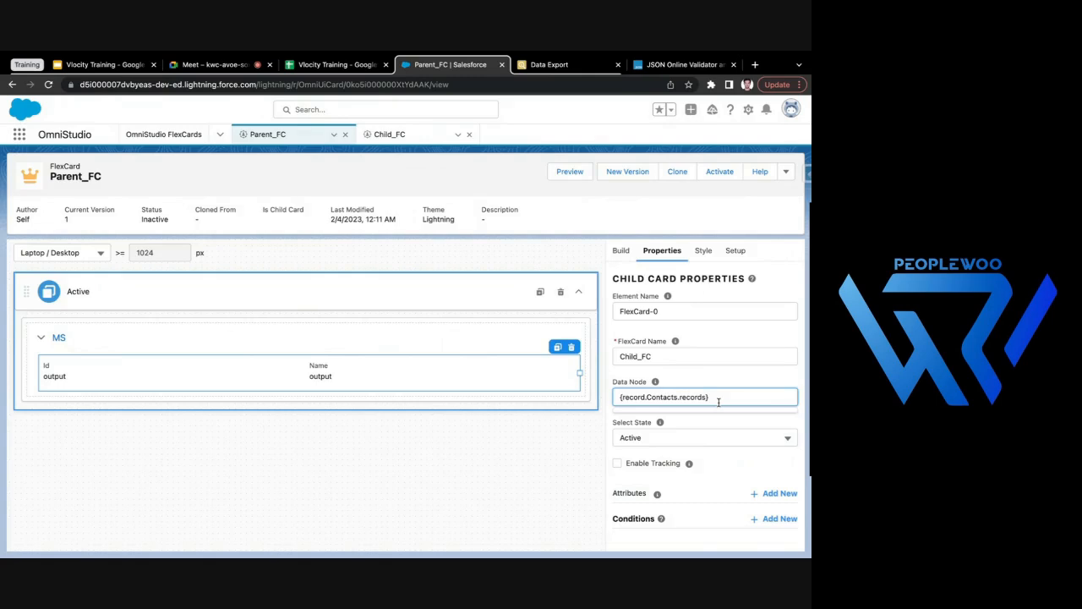
key("ctrl+a")
key("BackSpace")
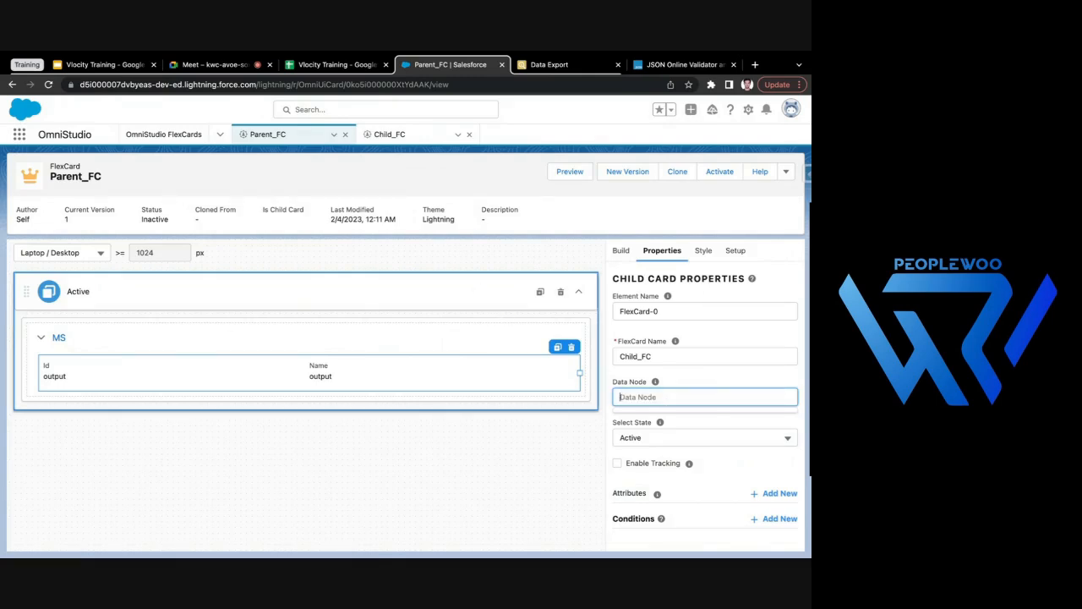
left_click(496, 467)
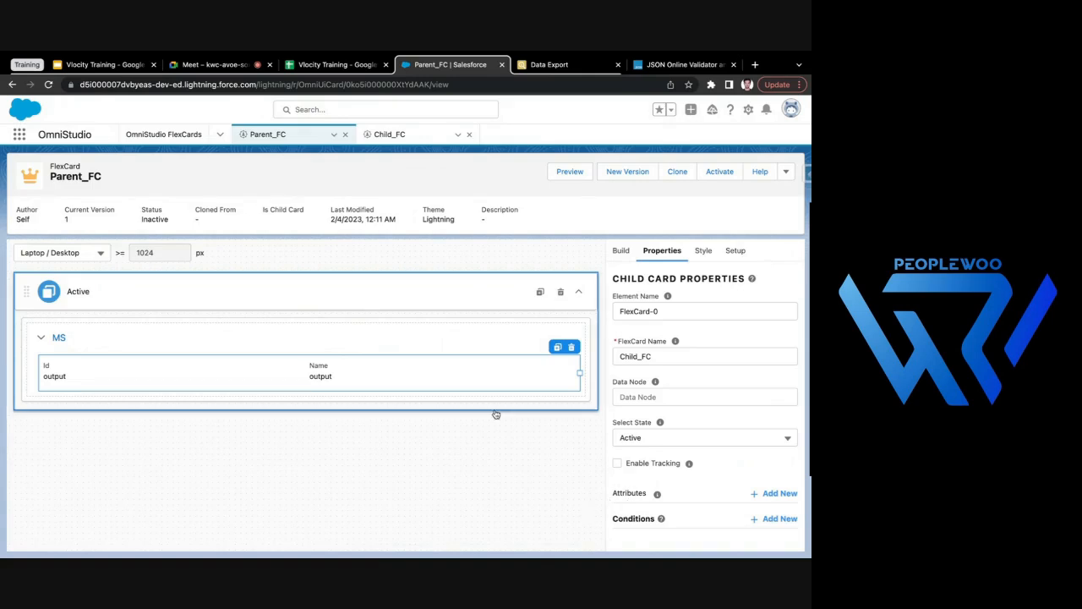
- Add an attribute named accountId with the value {Id} to the embedded Child_FC card
left_click(760, 495)
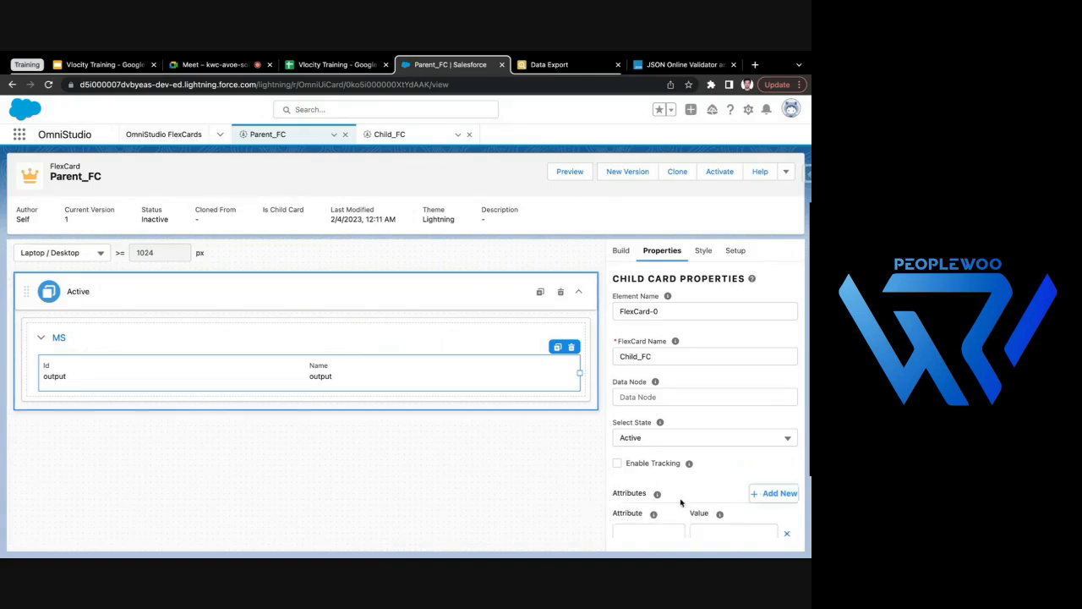
scroll(680, 499, "down", 1)
left_click(642, 490)
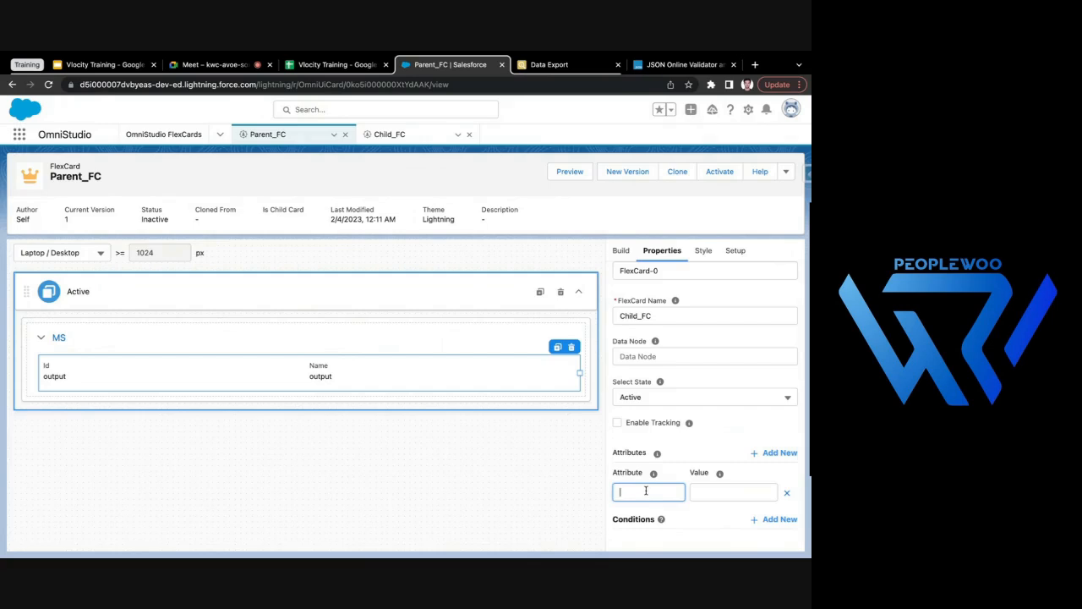
type("accountId")
left_click(543, 476)
left_click(711, 493)
type("{")
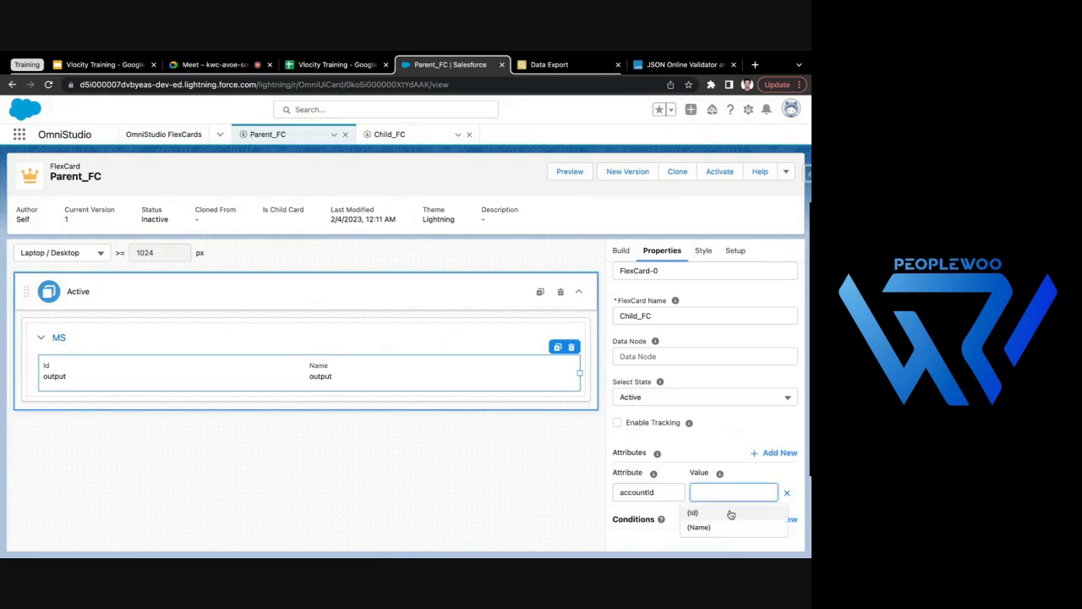
left_click(731, 512)
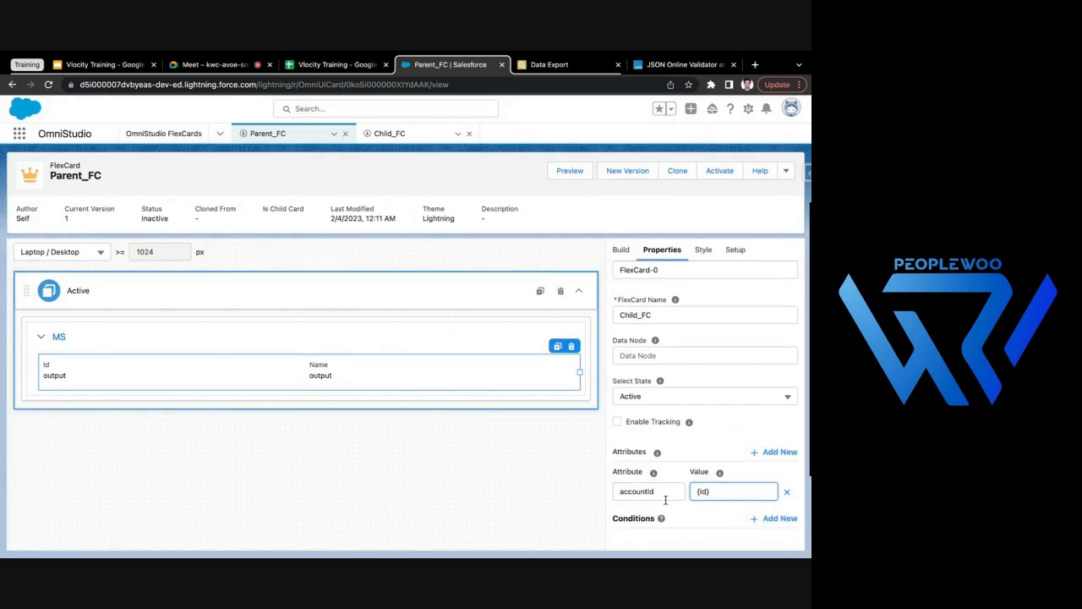
- Add a second attribute named accountName to the embedded child card and pick its value from the suggested account fields
left_click(774, 452)
left_click(646, 513)
type("accountName")
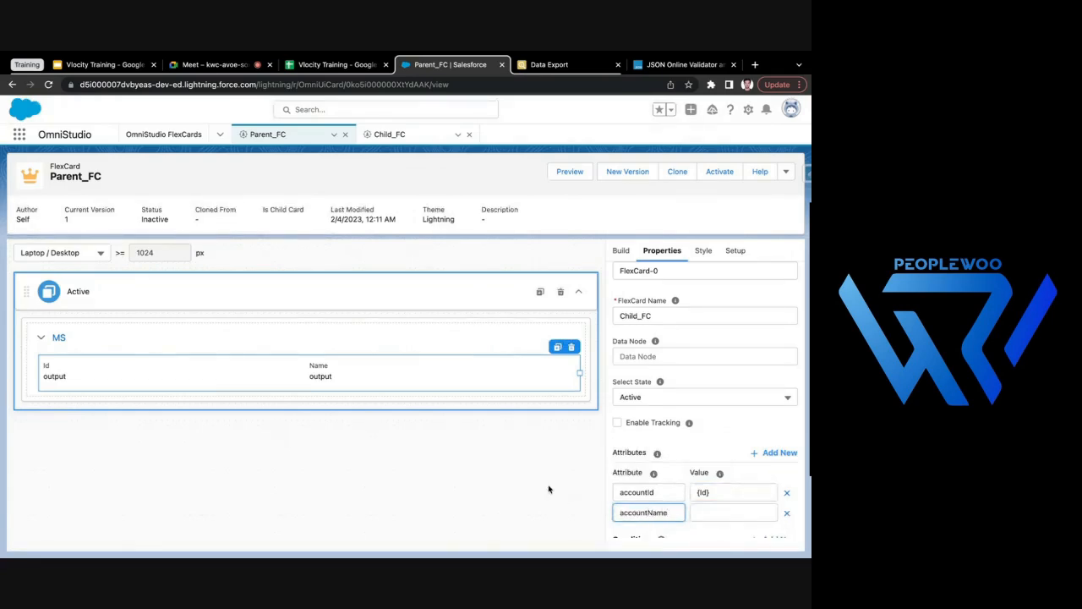
left_click(549, 488)
left_click(702, 510)
left_click(715, 528)
left_click(490, 475)
scroll(692, 461, "up", 2)
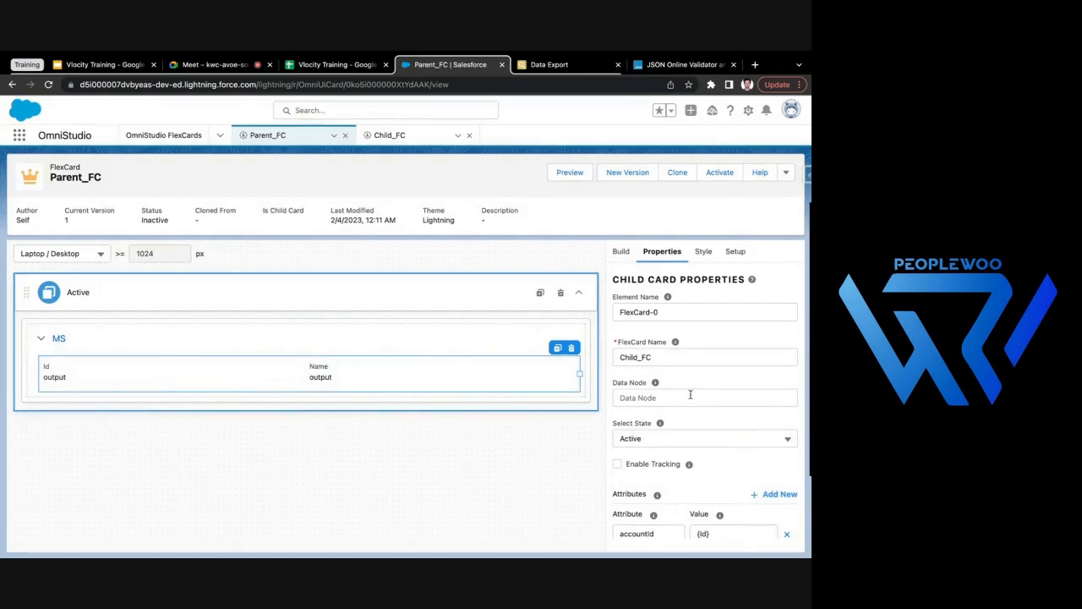
- Deactivate the Child_FC card for editing and show its available build elements
left_click(392, 135)
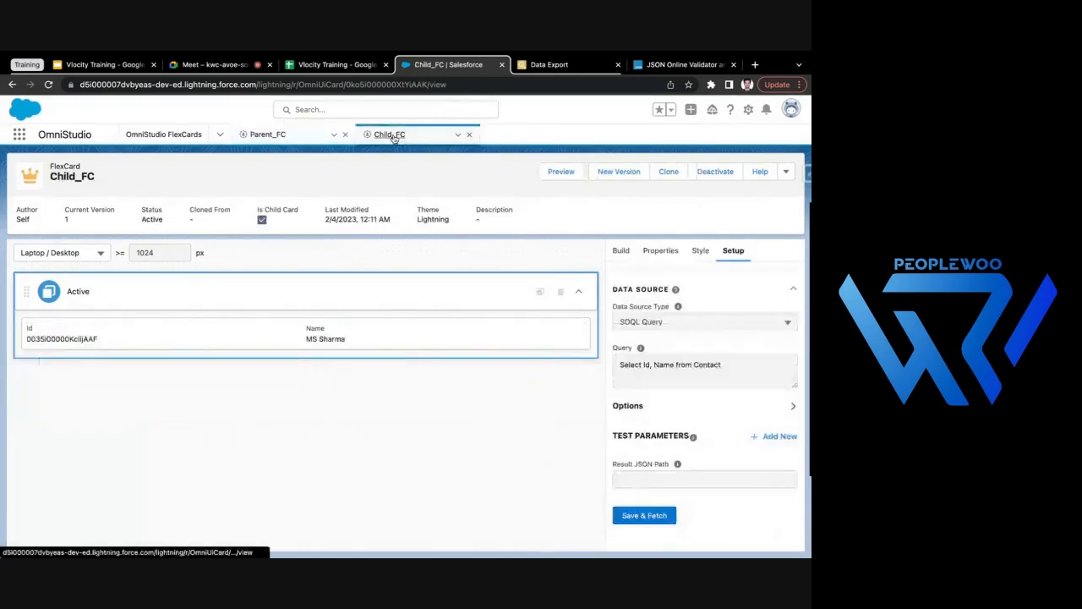
left_click(712, 171)
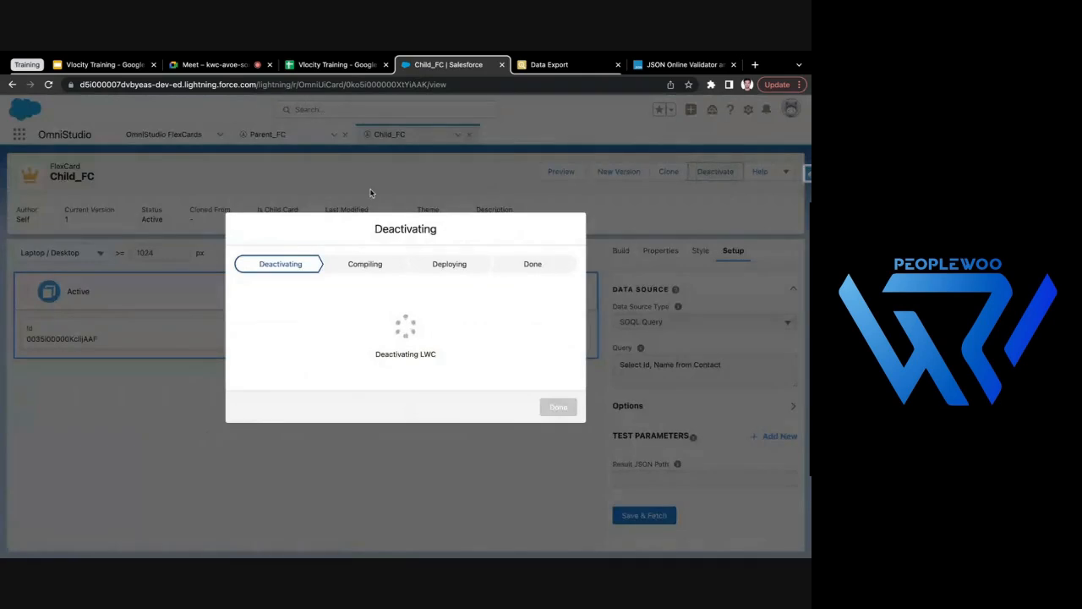
left_click(558, 406)
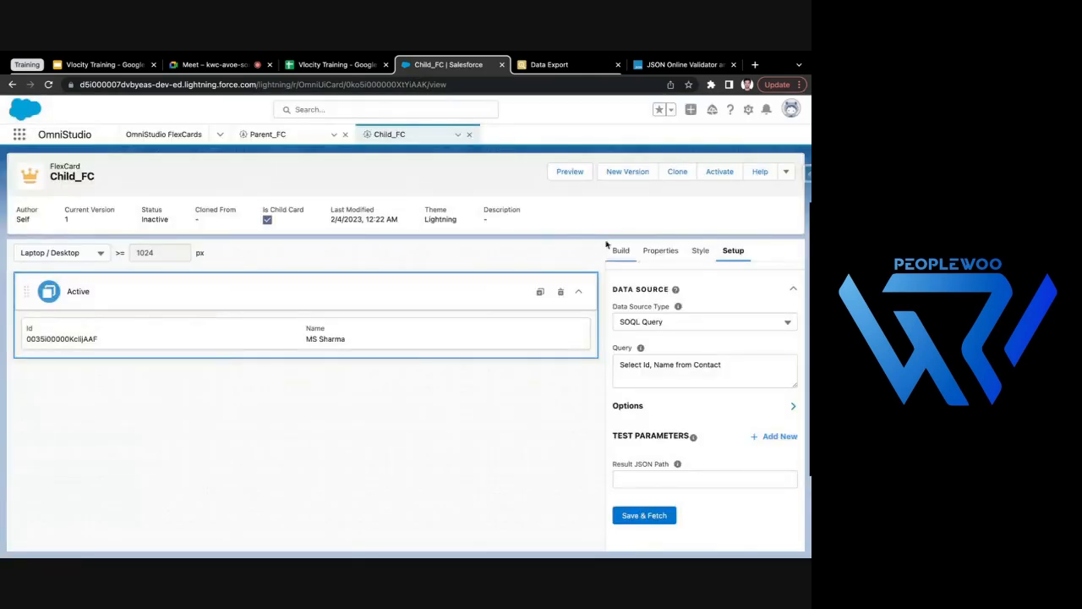
left_click(661, 251)
left_click(620, 251)
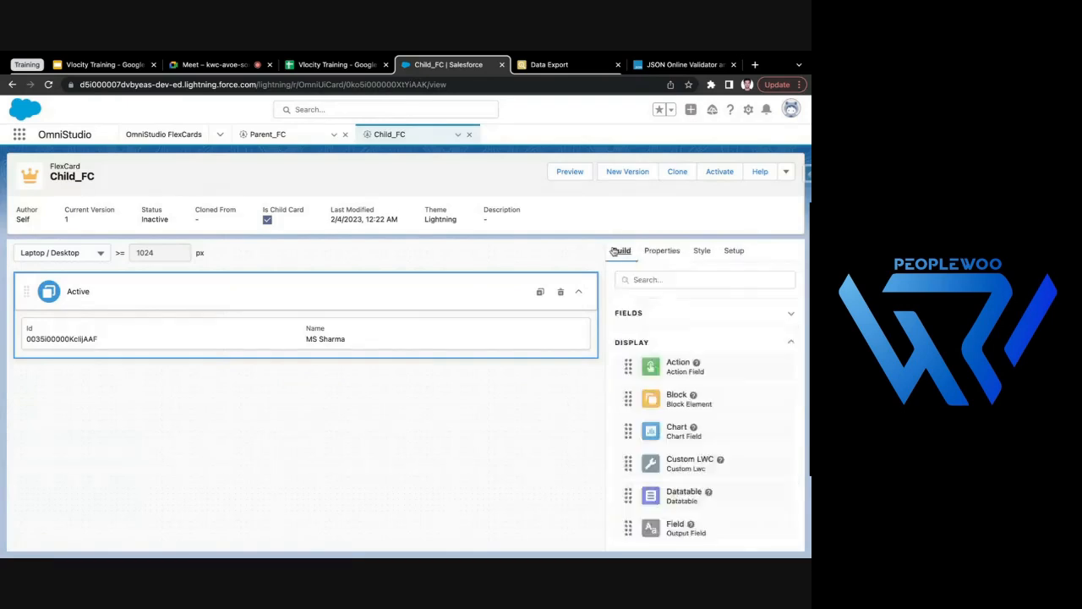
- Add a Text element below the Id field in the Active state of Child_FC
scroll(649, 448, "down", 3)
left_click_drag(689, 488, 427, 346)
left_click_drag(340, 326, 93, 347)
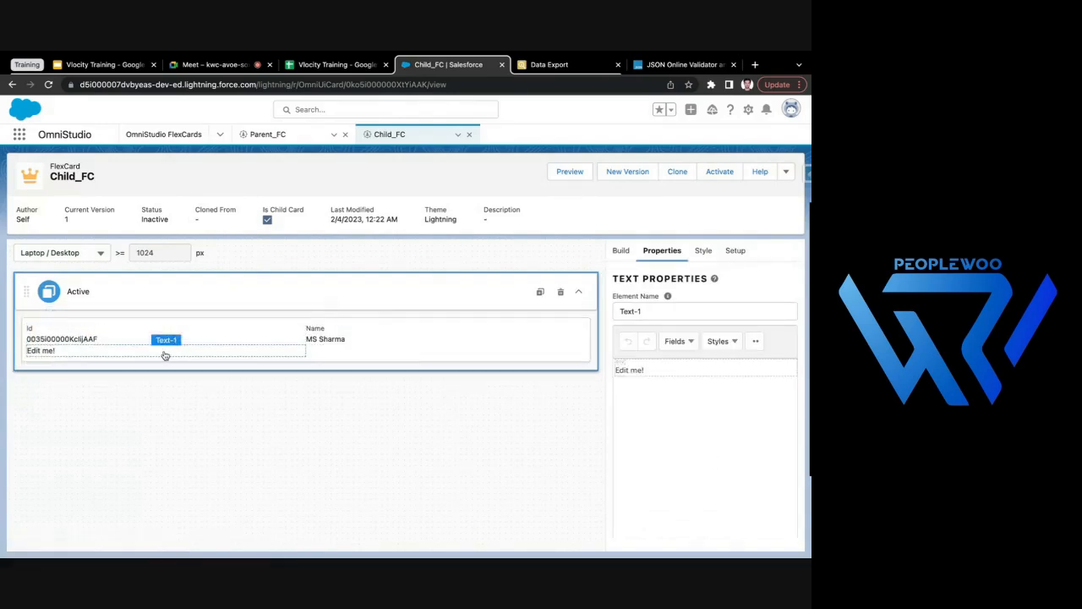
left_click(155, 356)
left_click(131, 350)
left_click(67, 338)
left_click(85, 349)
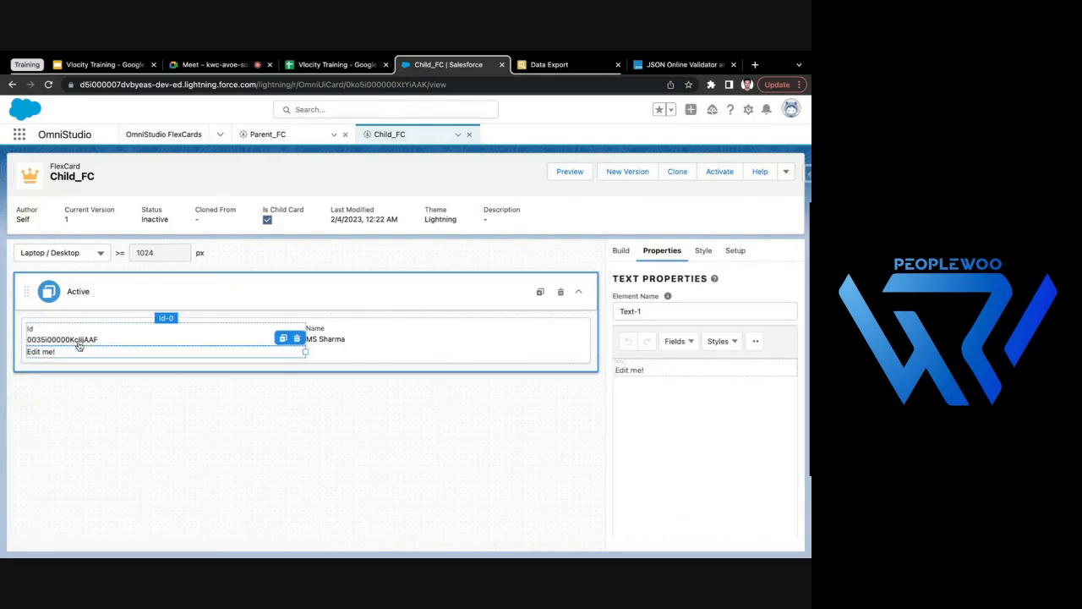
left_click(38, 333)
left_click(31, 337)
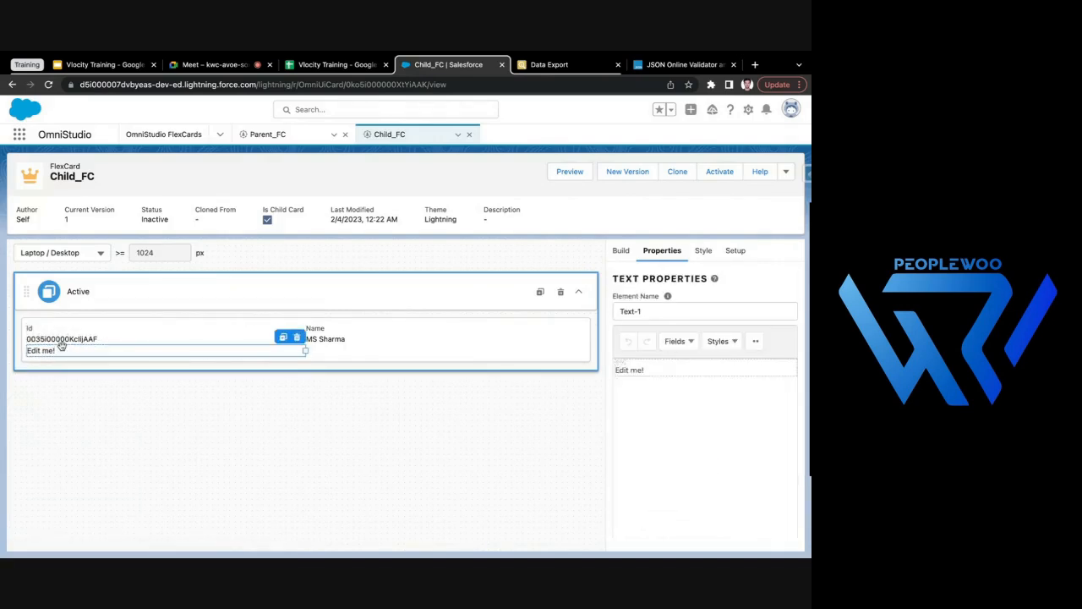
left_click(29, 337)
left_click(60, 338)
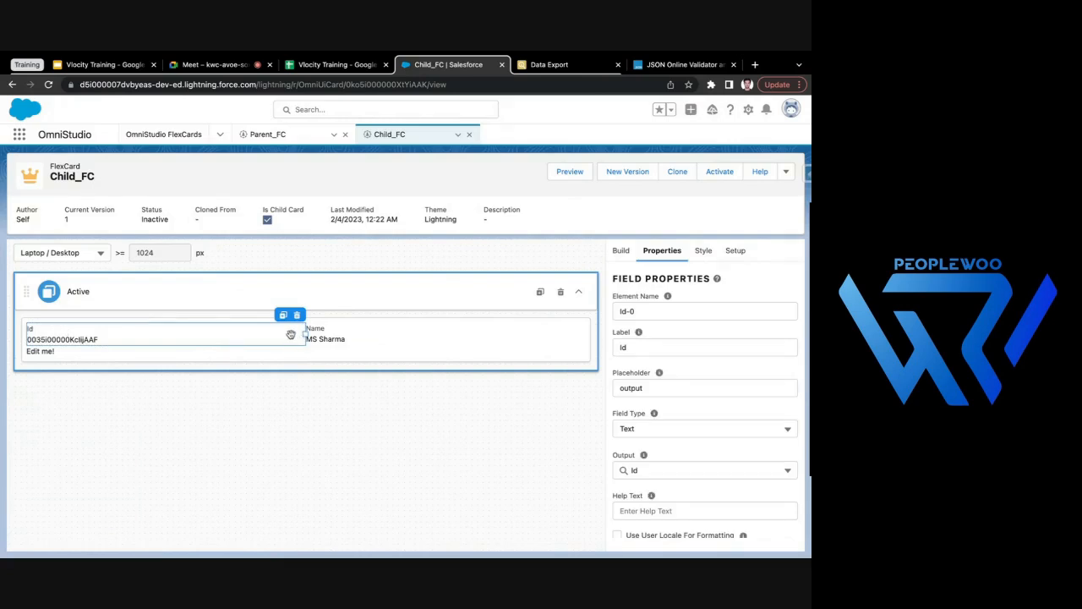
left_click(262, 354)
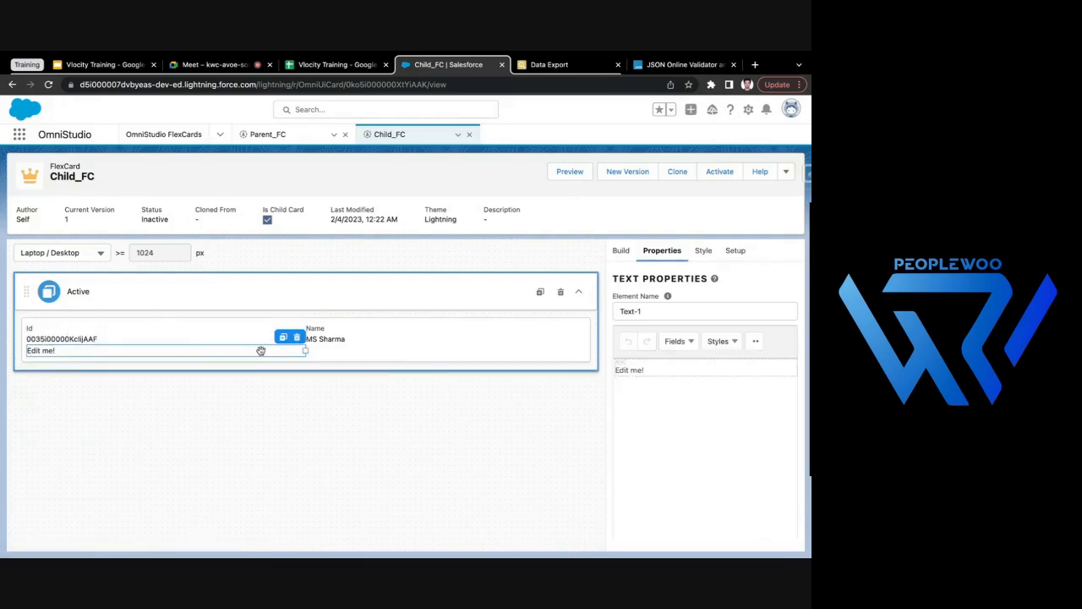
left_click(155, 332)
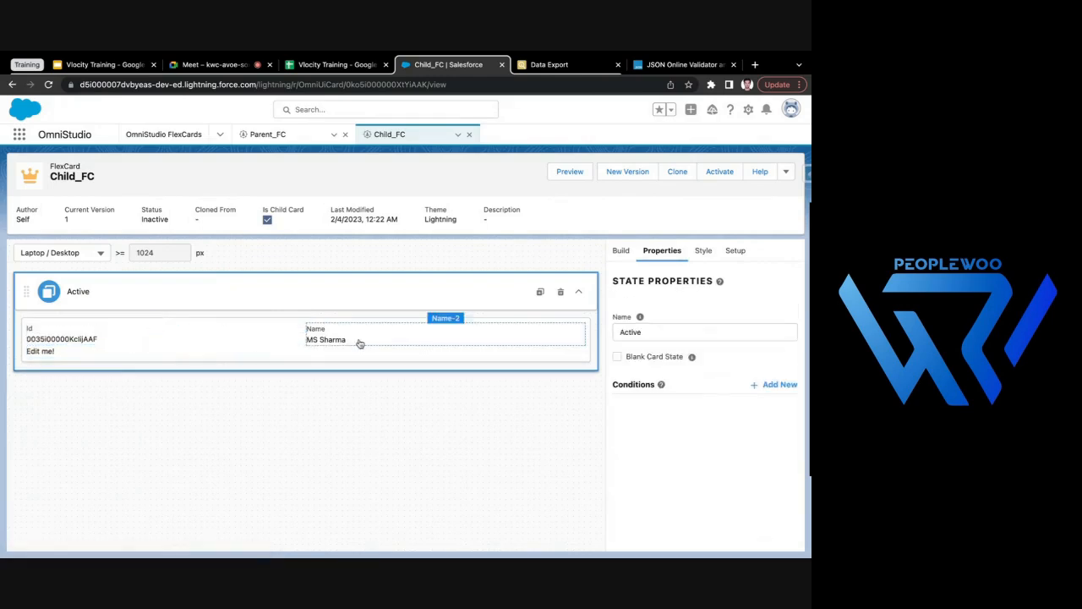
- Replace the text element's placeholder content with {Parent.accountId} - {Parent.accountName}
left_click(222, 351)
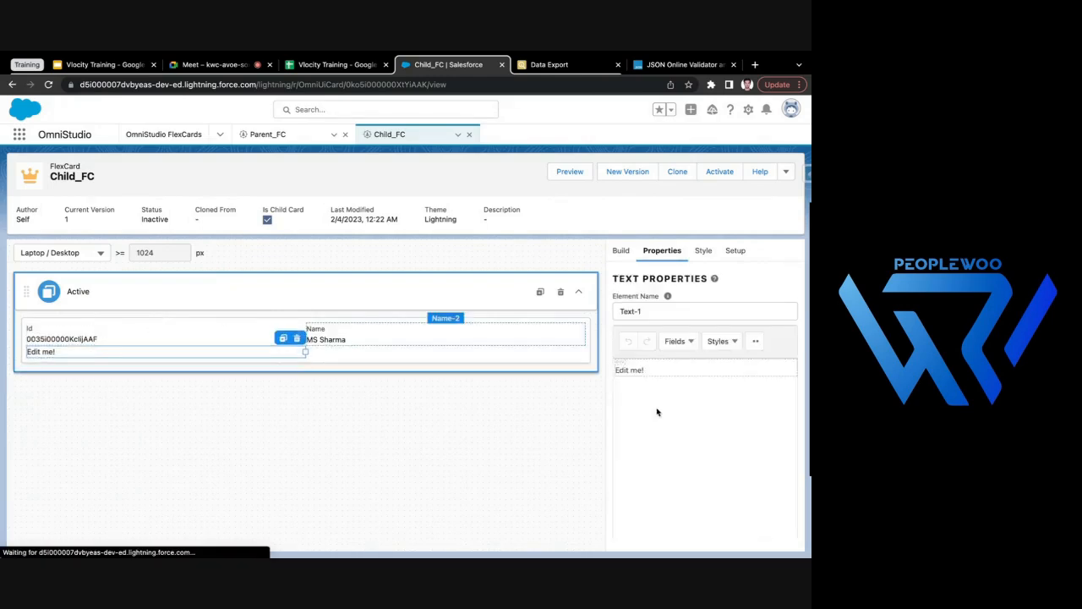
triple_click(675, 368)
key("BackSpace")
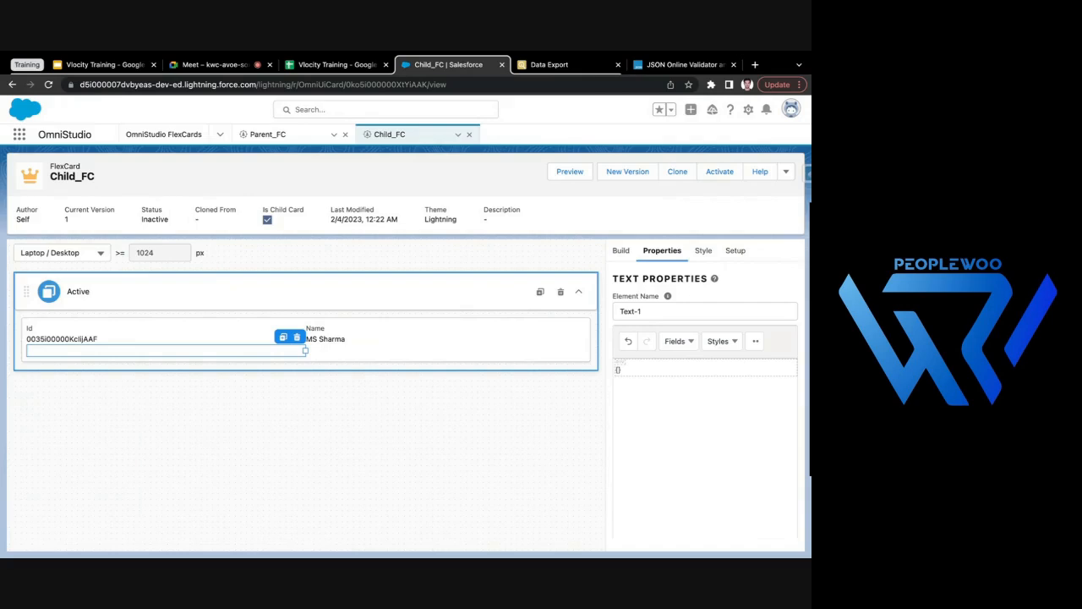
type("ent")
type(".accountId} - {Pare")
type("nt.accountName")
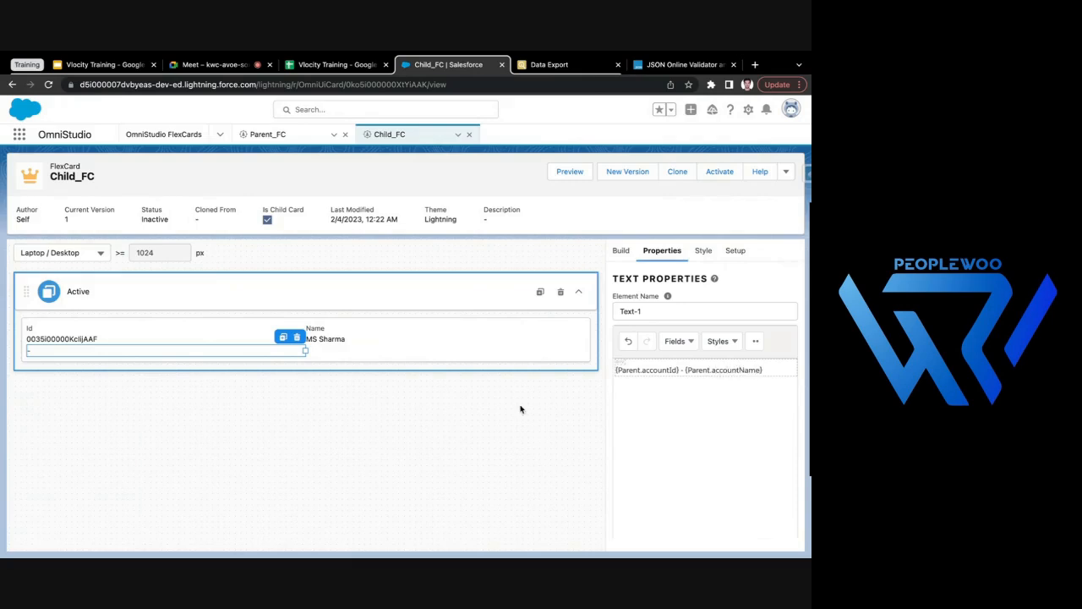
- Check the accountId and accountName attribute names on the child card embedded in Parent_FC, and return to Child_FC
left_click(288, 133)
left_click_drag(657, 472, 618, 471)
left_click_drag(674, 495, 615, 495)
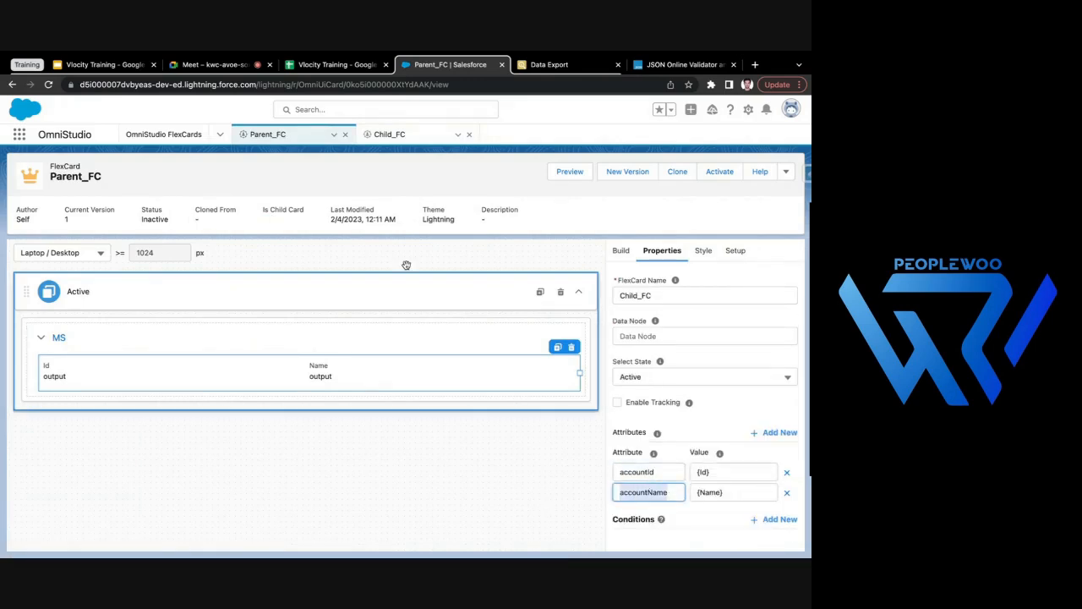
left_click(398, 140)
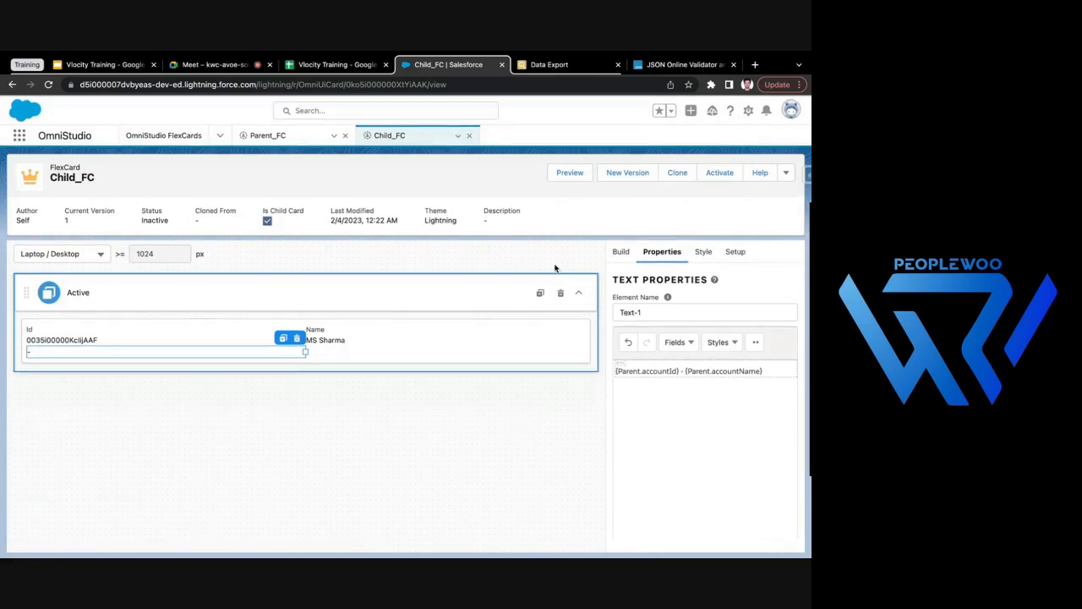
- Activate Child_FC and preview Parent_FC
left_click(720, 173)
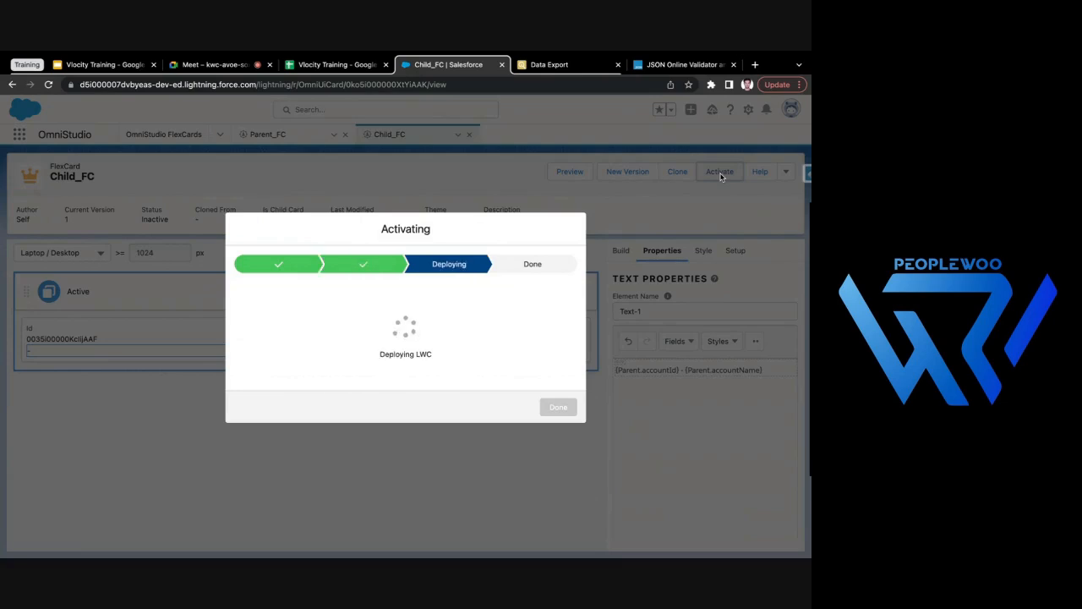
left_click(558, 430)
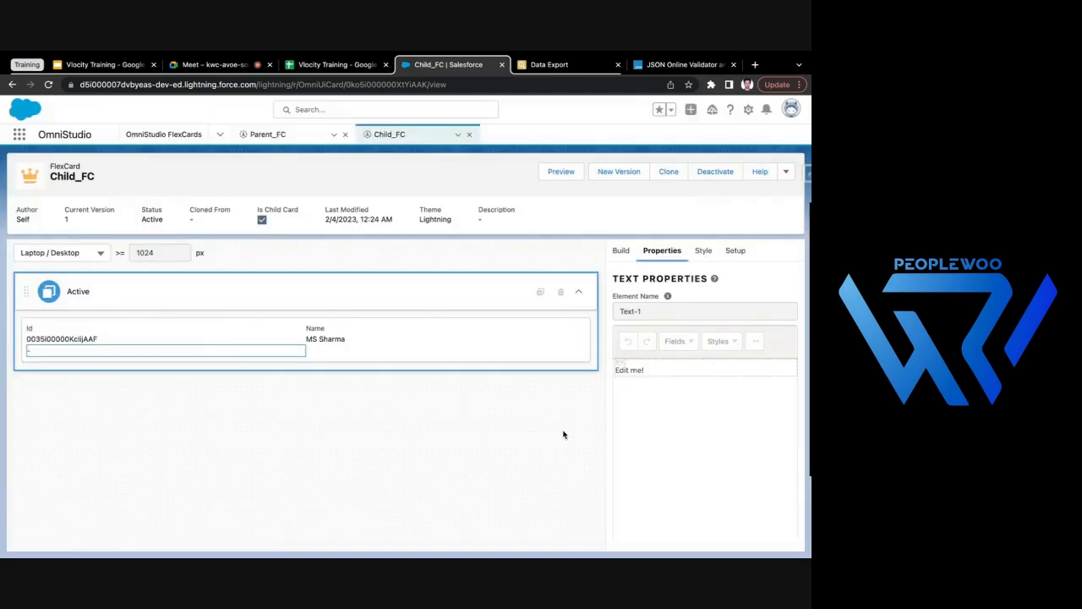
left_click(303, 134)
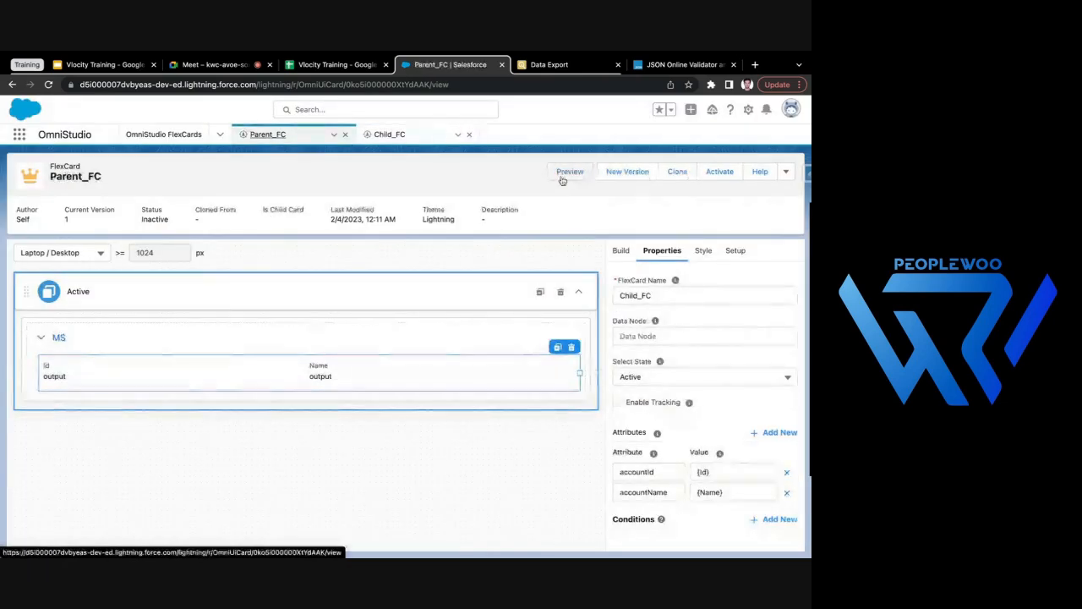
left_click(562, 176)
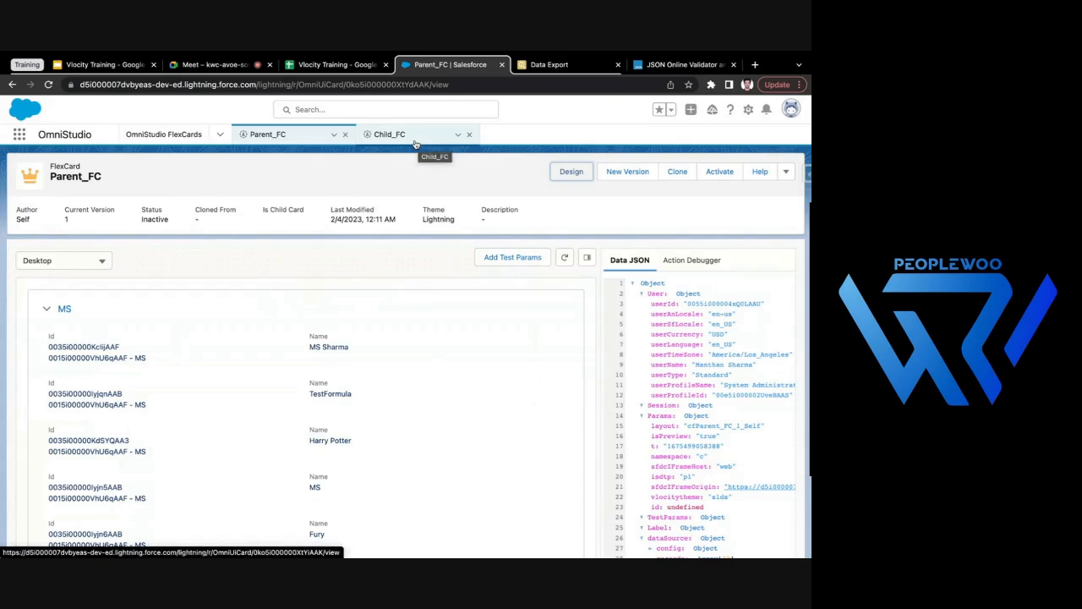
- Examine the passed account Id and account name on the contact entries of the first account in the preview
scroll(340, 386, "down", 5)
scroll(341, 408, "up", 5)
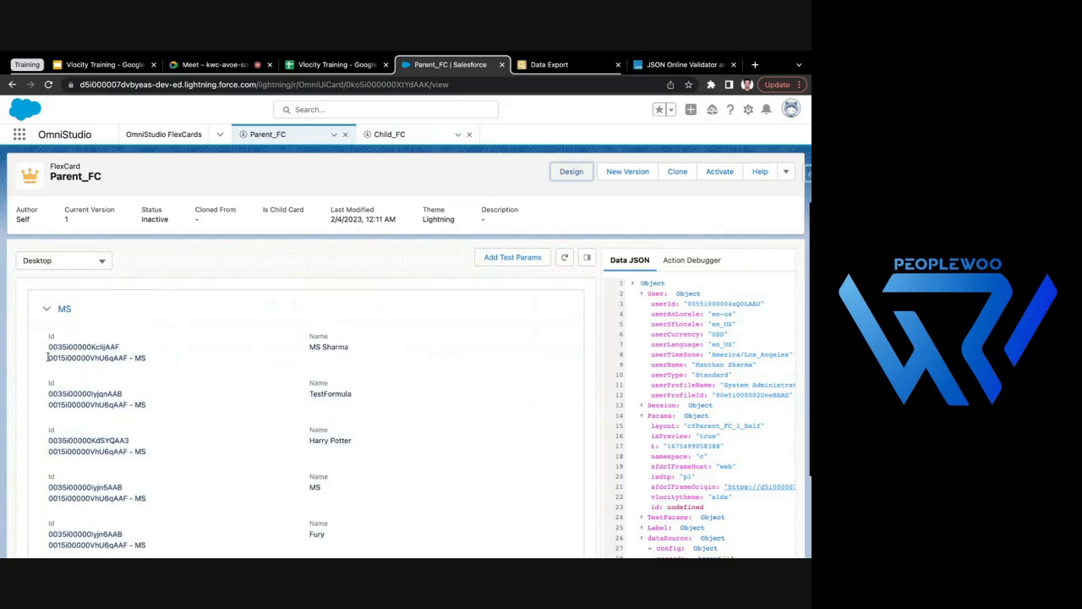
left_click_drag(49, 356, 155, 358)
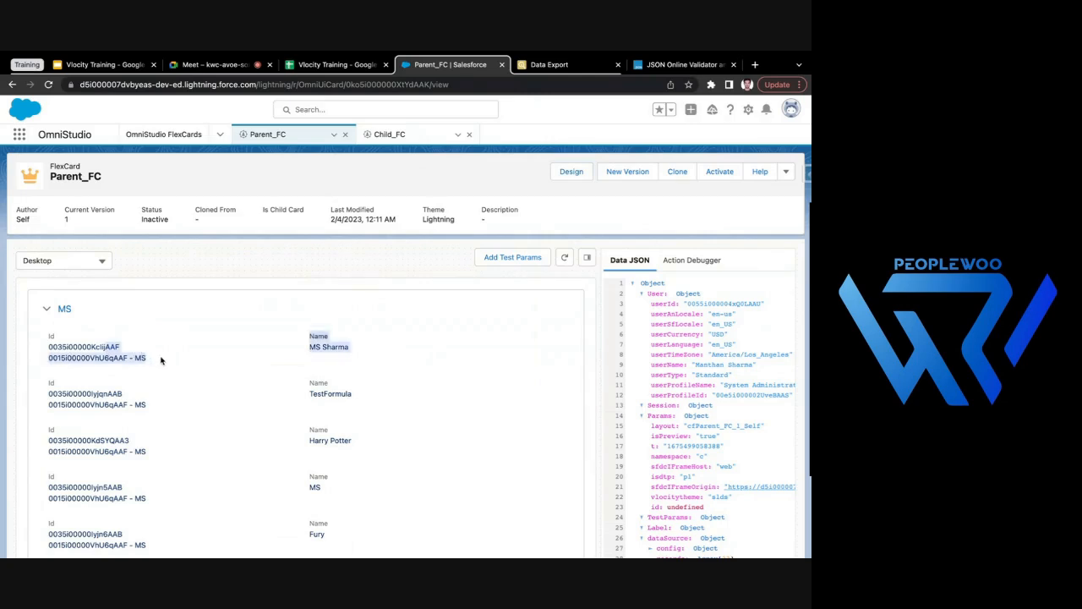
left_click(48, 363)
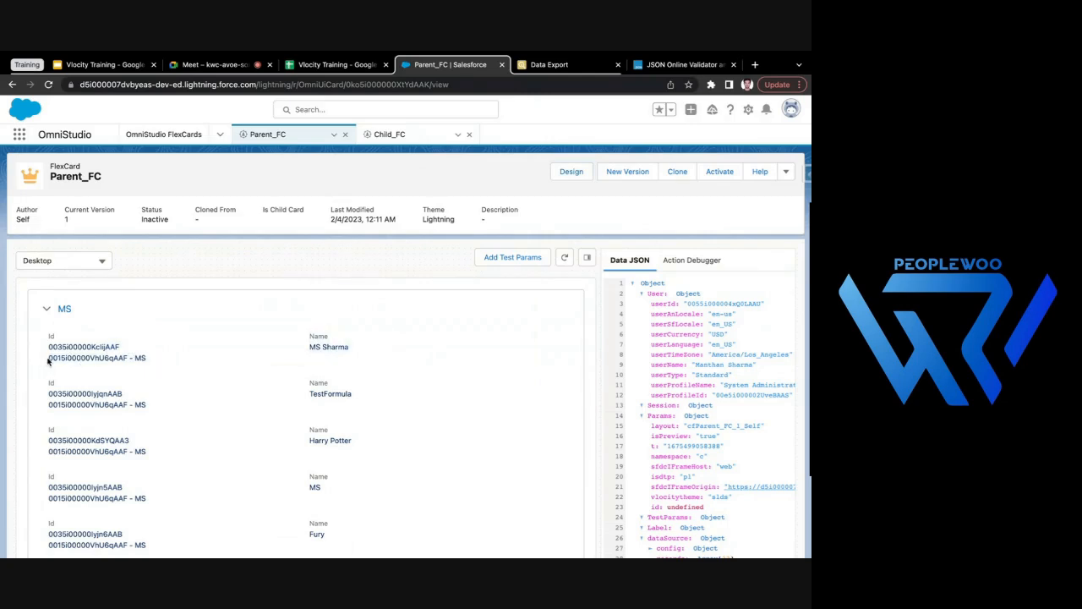
left_click_drag(49, 358, 122, 358)
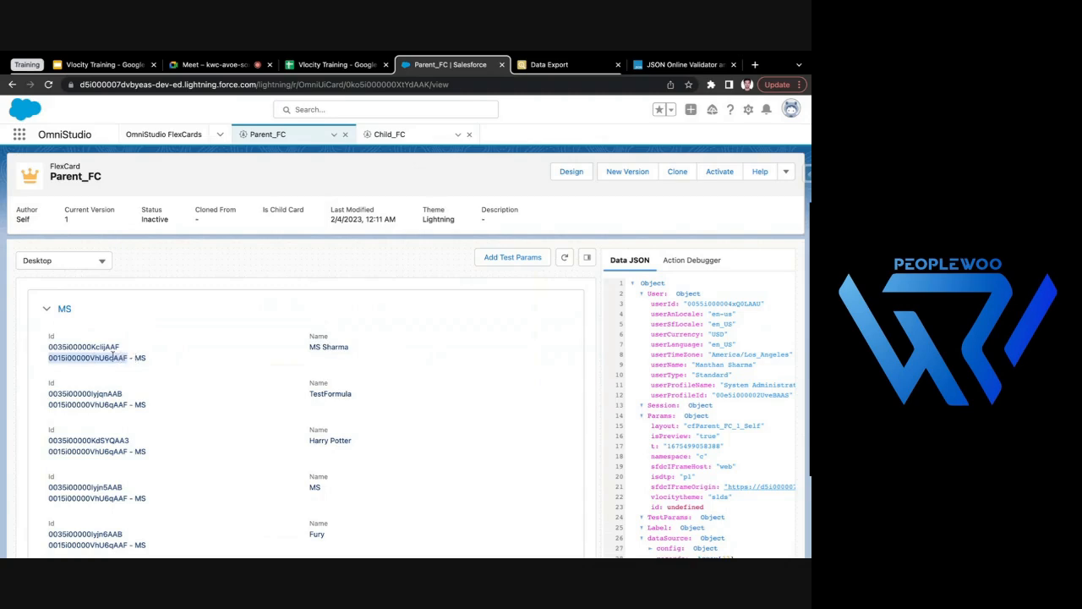
left_click_drag(133, 358, 153, 361)
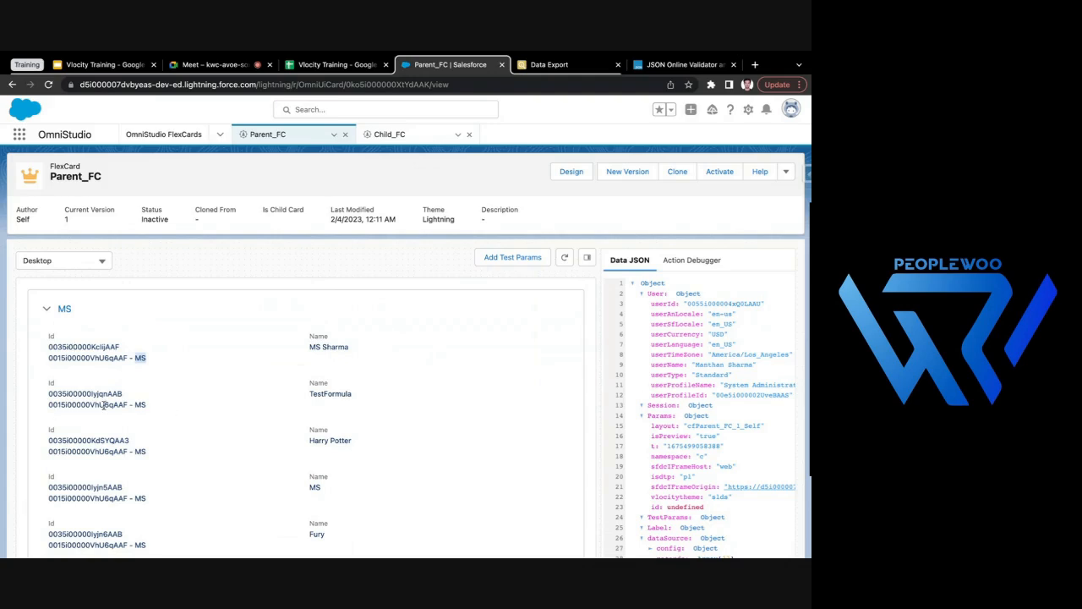
- Compare the passed account Id and name between the first and second accounts' contact entries
scroll(80, 437, "down", 3)
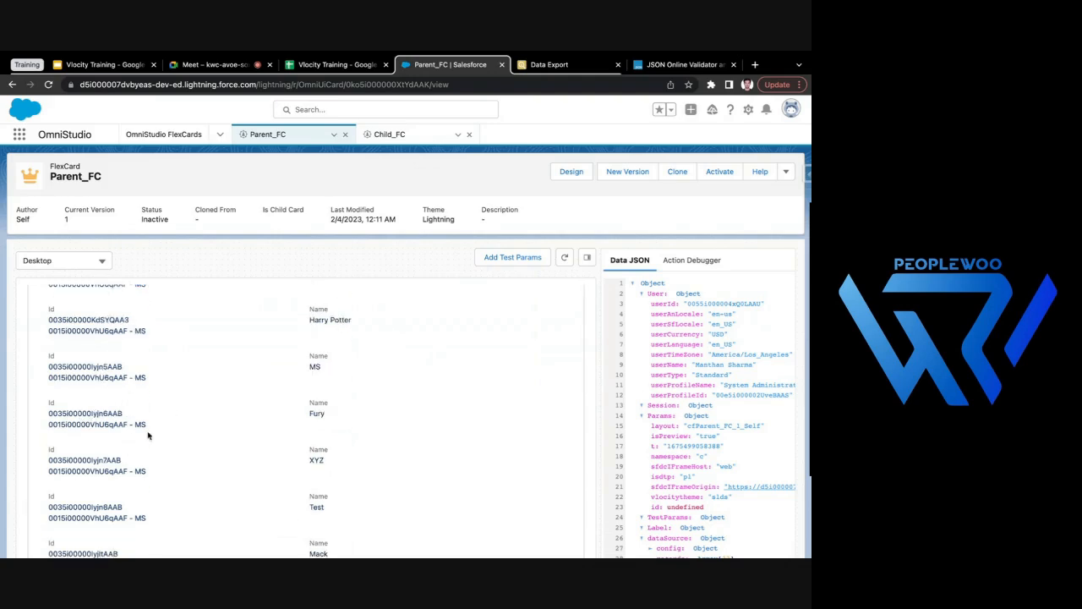
scroll(150, 478, "down", 5)
scroll(149, 479, "down", 15)
scroll(150, 478, "down", 10)
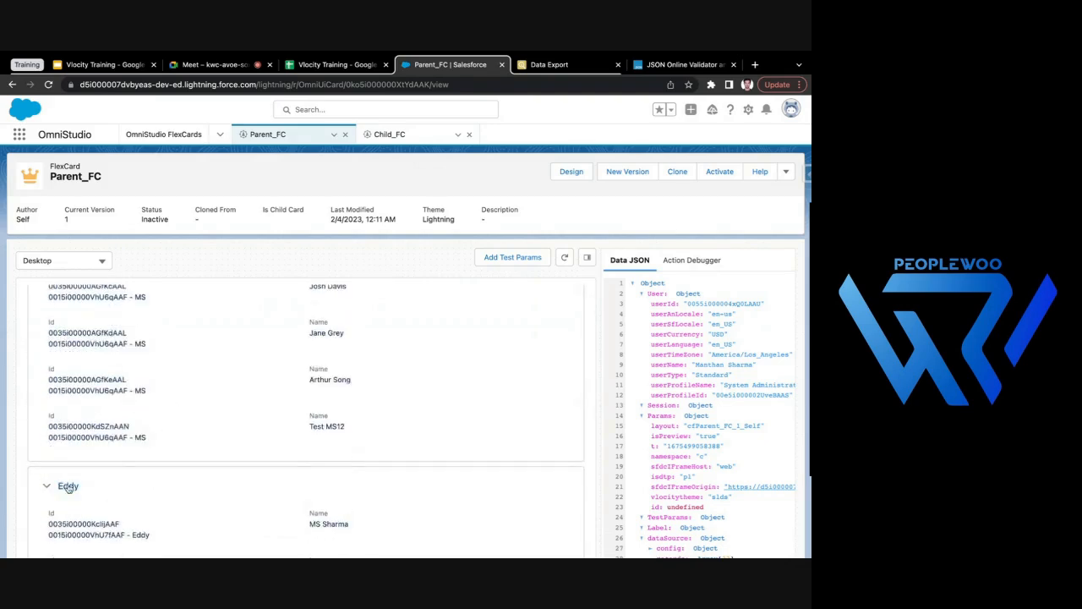
scroll(67, 489, "down", 3)
double_click(140, 406)
left_click(141, 460)
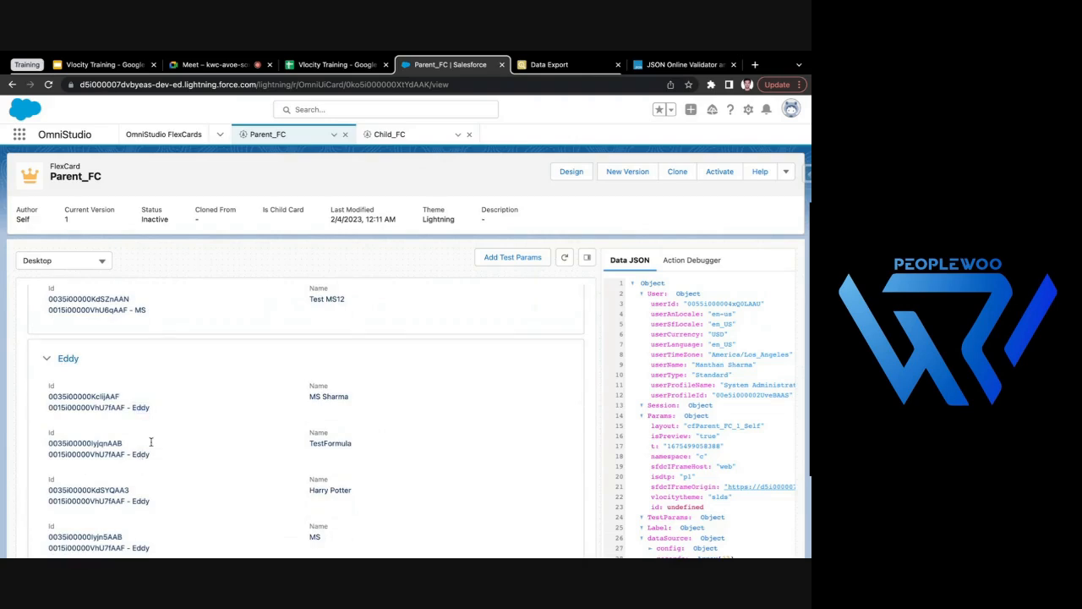
scroll(140, 398, "up", 2)
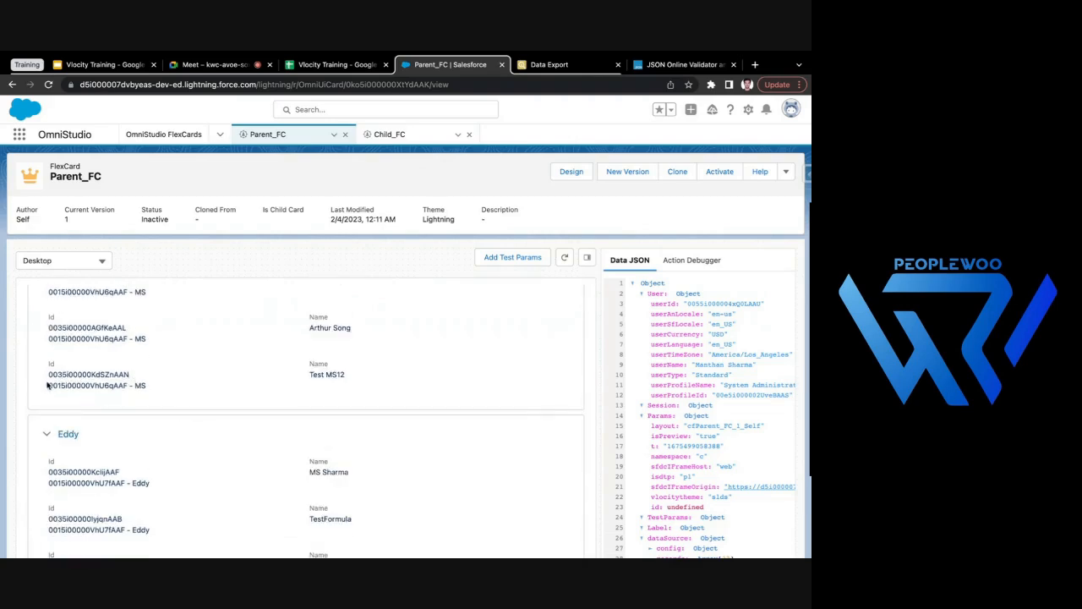
left_click_drag(47, 384, 166, 385)
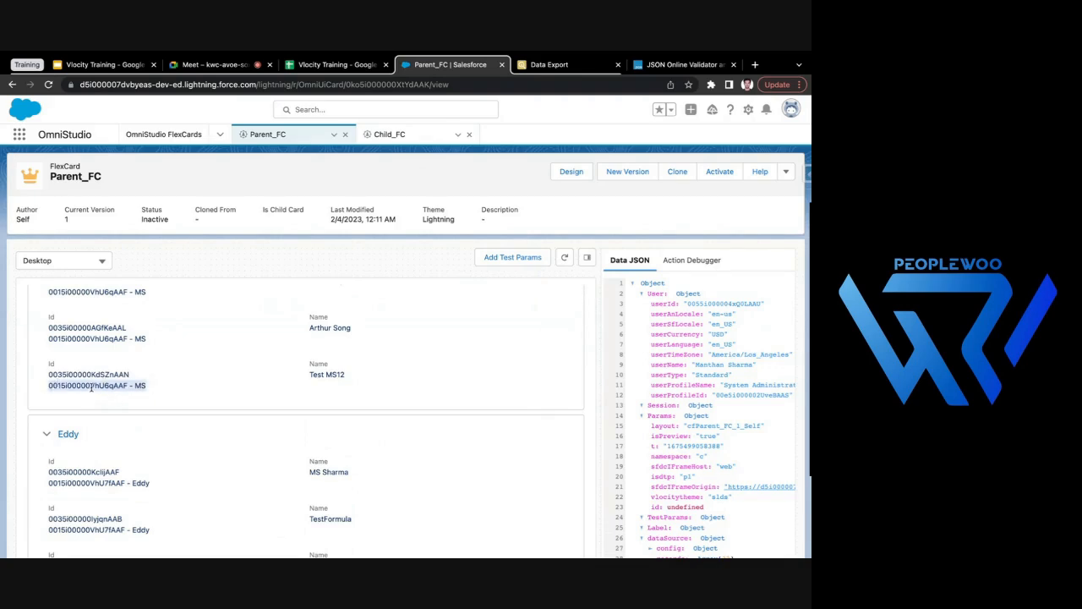
double_click(92, 386)
left_click(137, 386)
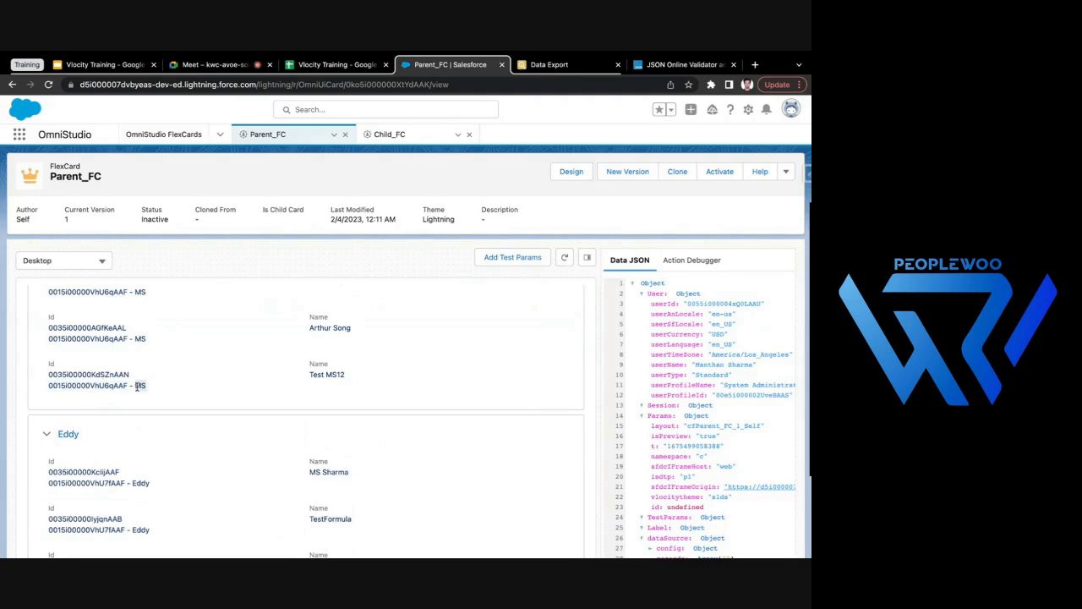
- Review which contact names are listed under the first account in the preview
scroll(406, 340, "up", 10)
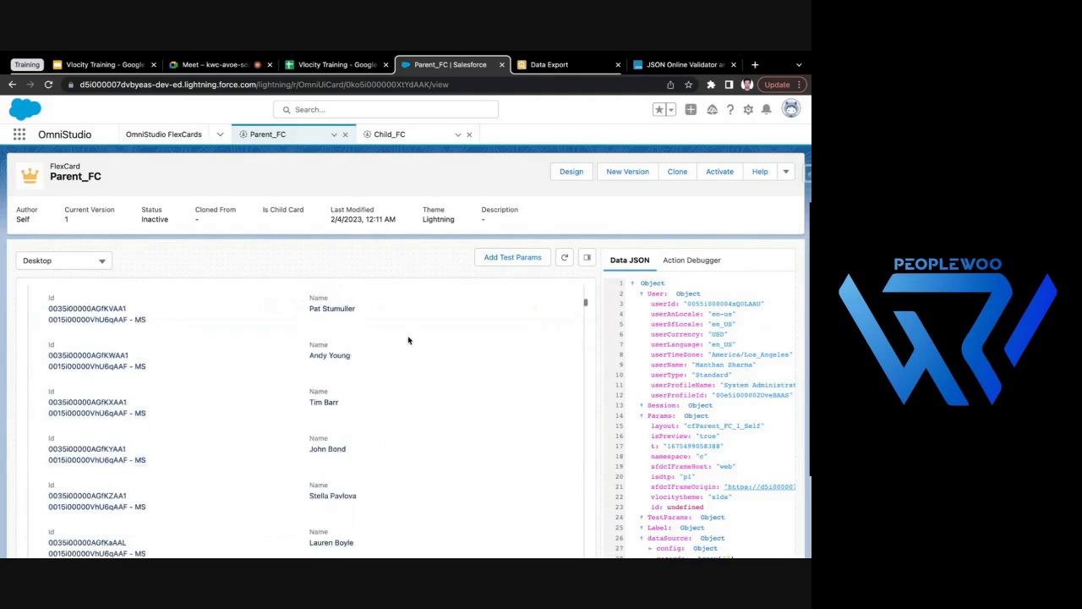
scroll(408, 340, "up", 5)
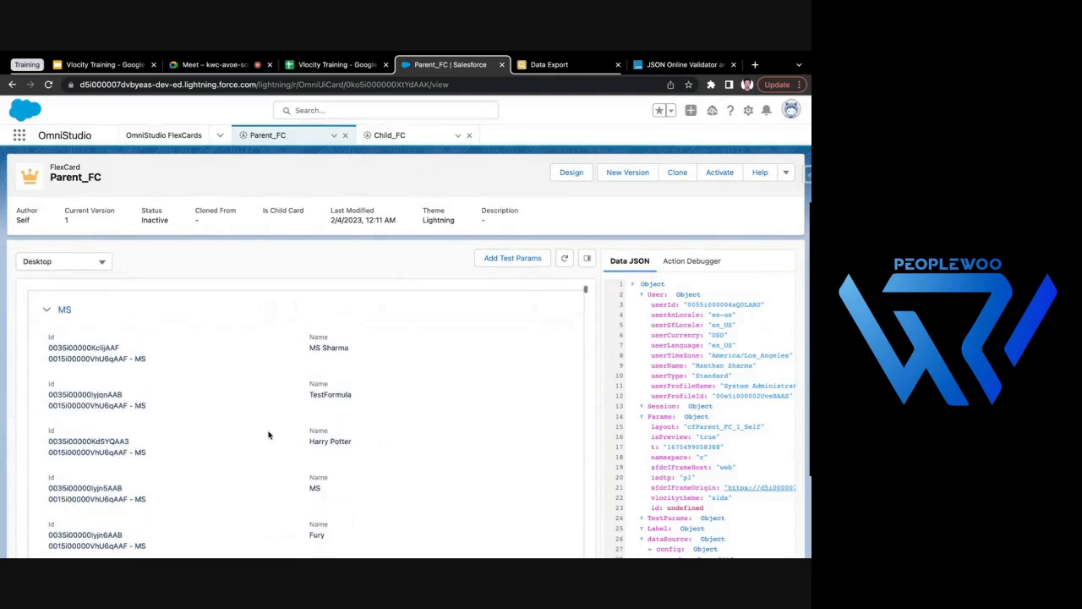
left_click_drag(311, 347, 350, 348)
left_click_drag(307, 379, 361, 398)
left_click_drag(294, 454, 376, 447)
left_click(303, 448)
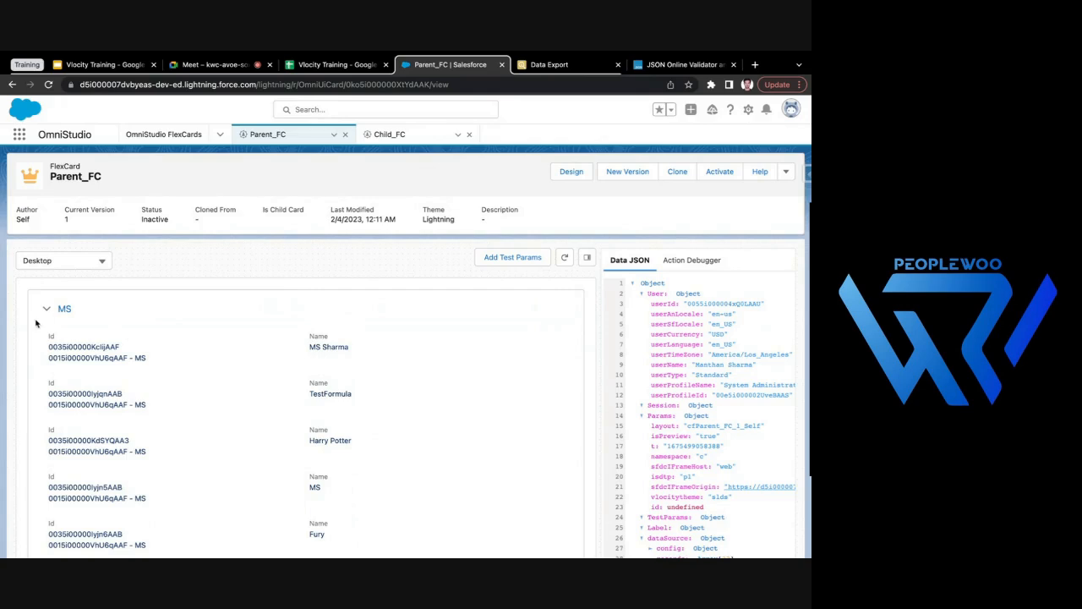
- Leave the Parent_FC preview, check the text element in Child_FC, and deactivate Child_FC for editing
left_click(560, 173)
left_click(390, 134)
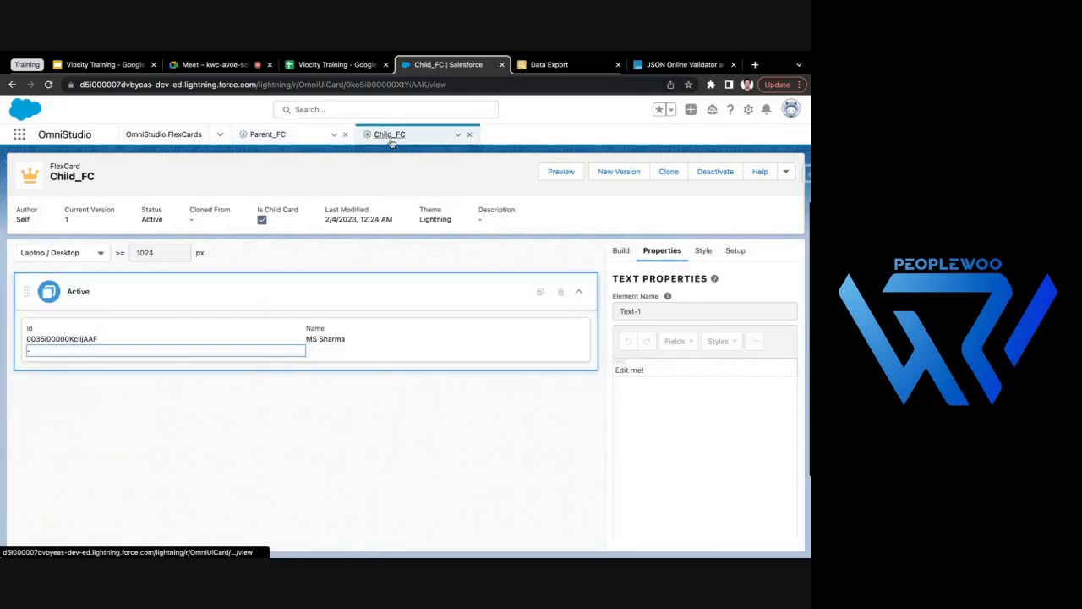
left_click(266, 348)
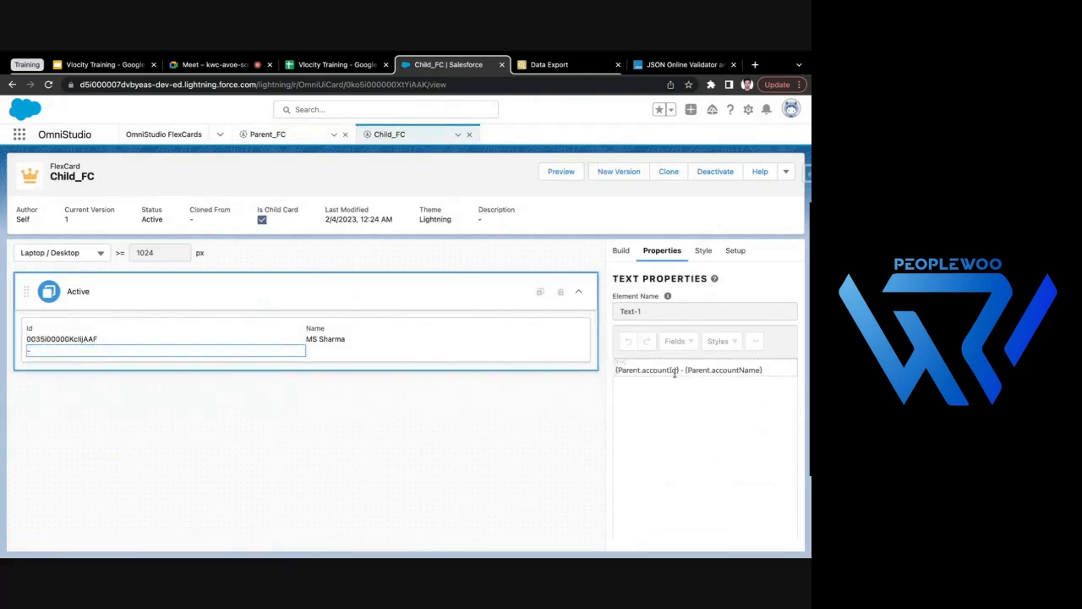
left_click(723, 172)
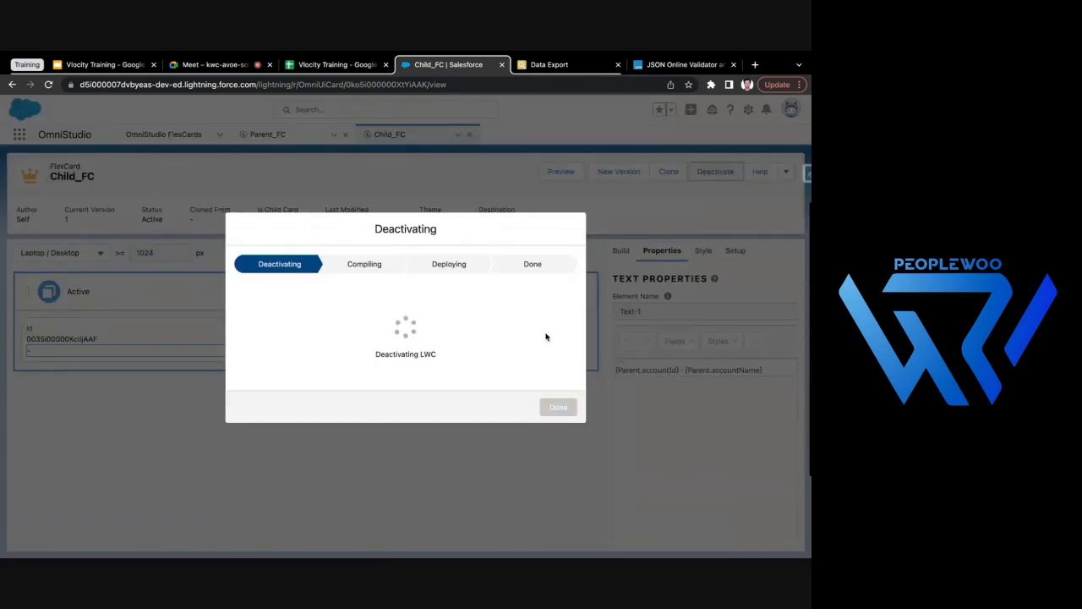
left_click(560, 407)
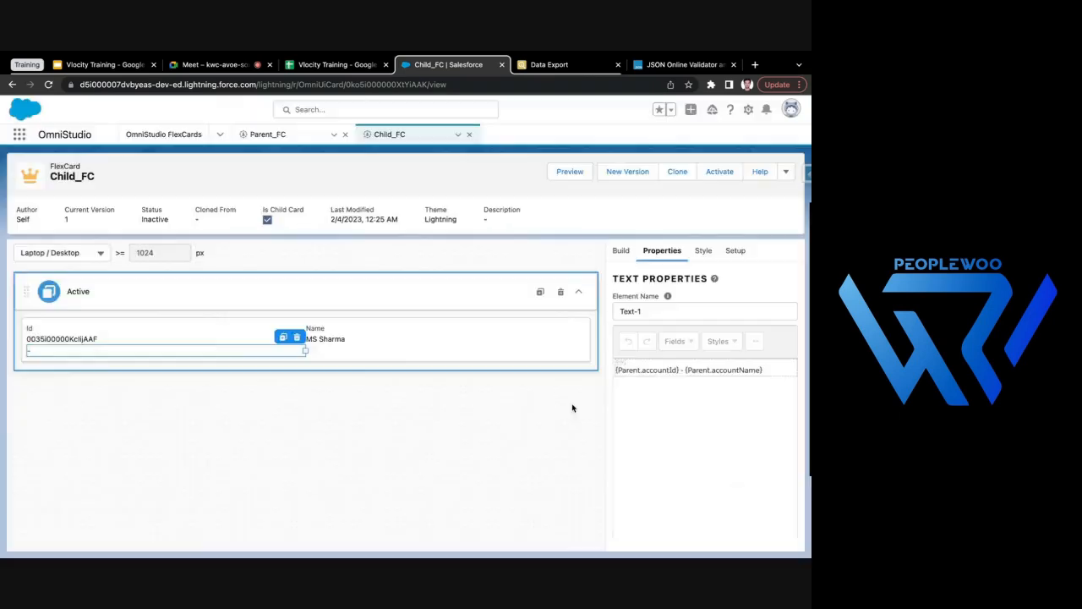
- Extend Child_FC's SOQL query to filter contacts with where accountId = '{Parent.accountId}'
left_click(734, 251)
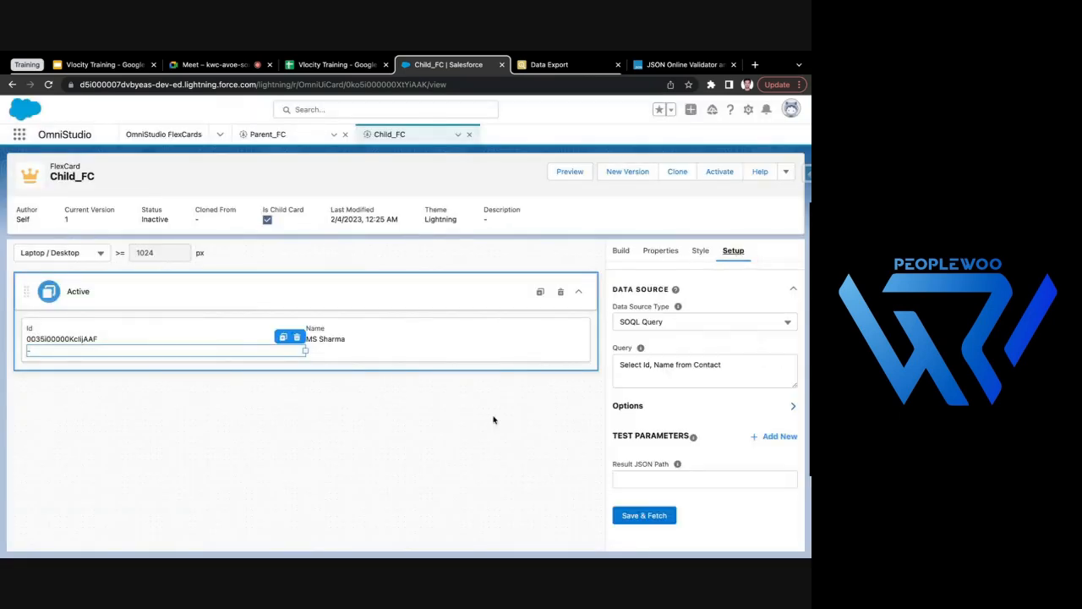
left_click(741, 373)
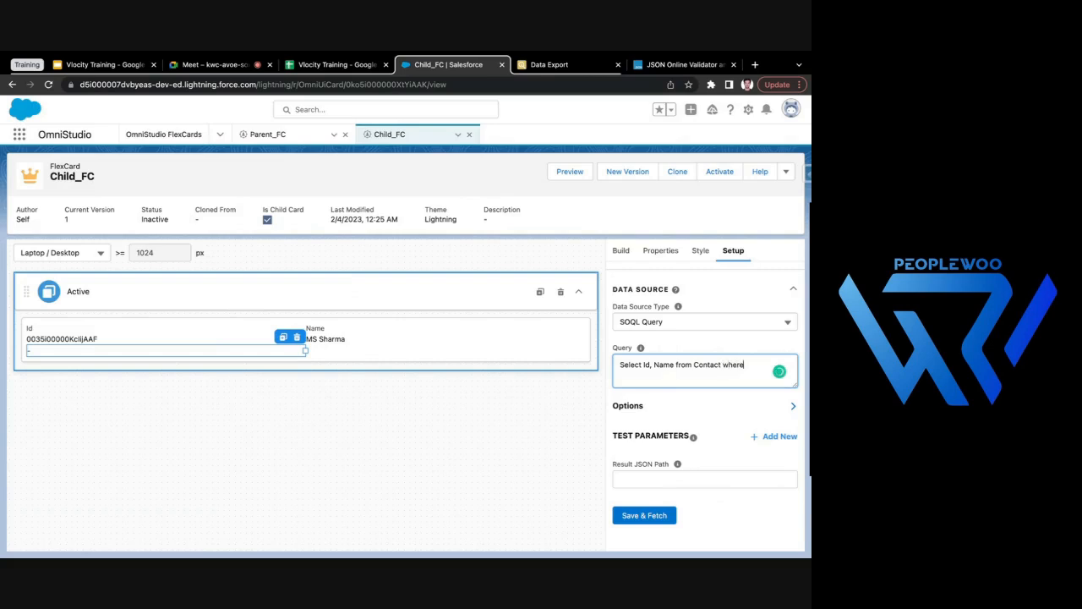
type("where account")
type("ent.accountId}'")
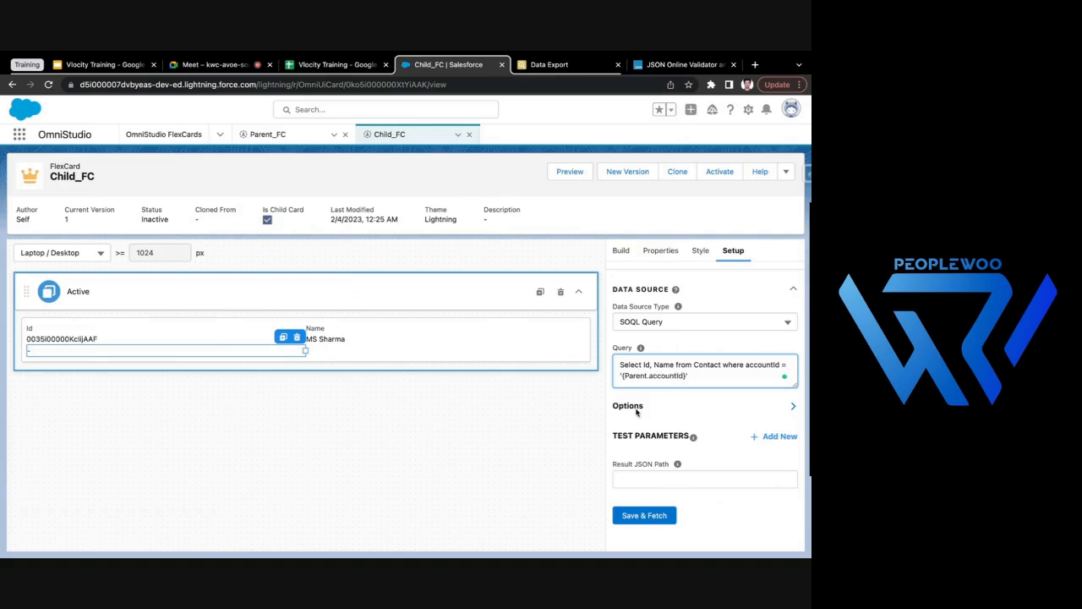
- Save and fetch Child_FC's account-filtered data source, close the test results, and activate the card
left_click(509, 417)
scroll(685, 437, "down", 1)
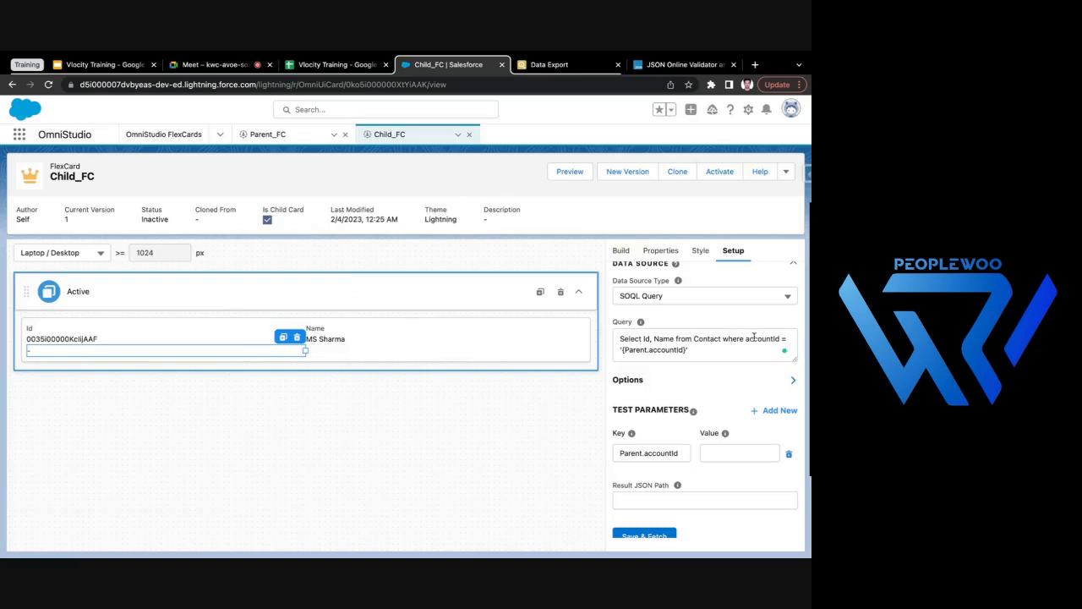
scroll(641, 481, "down", 1)
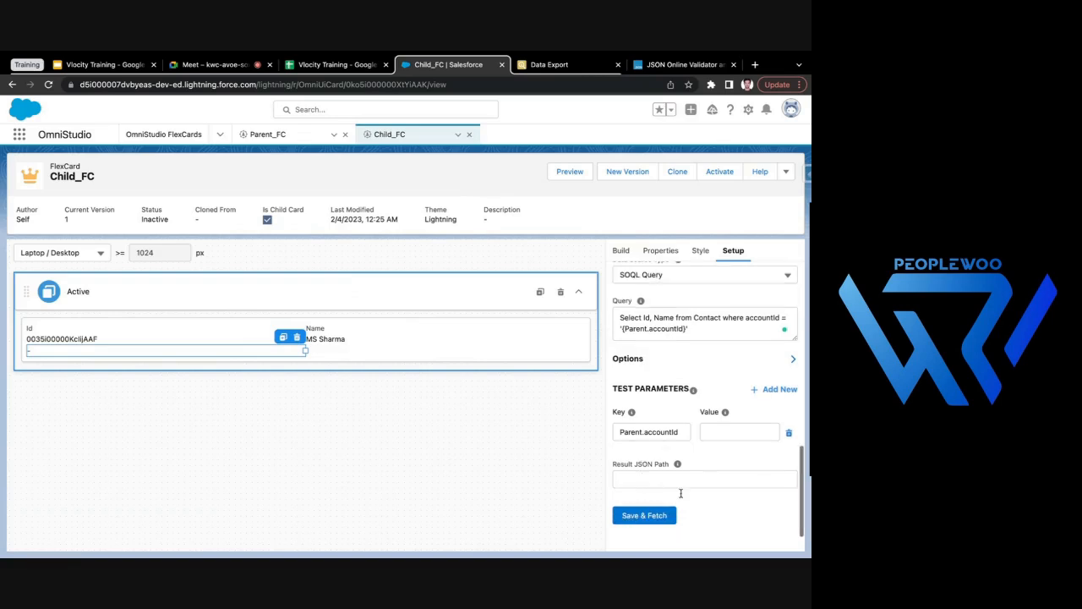
left_click(657, 514)
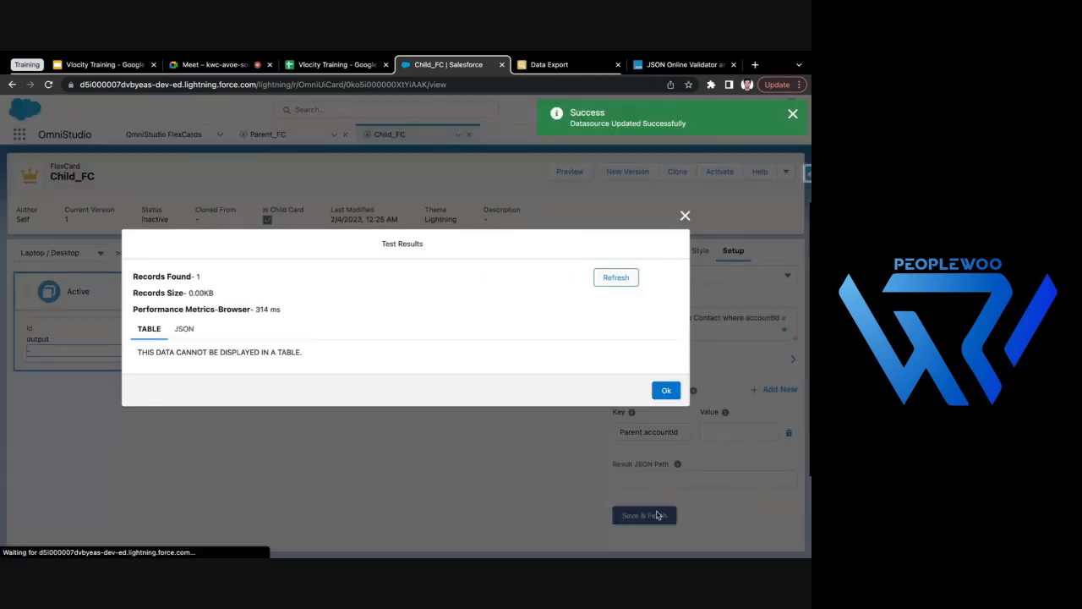
left_click(665, 390)
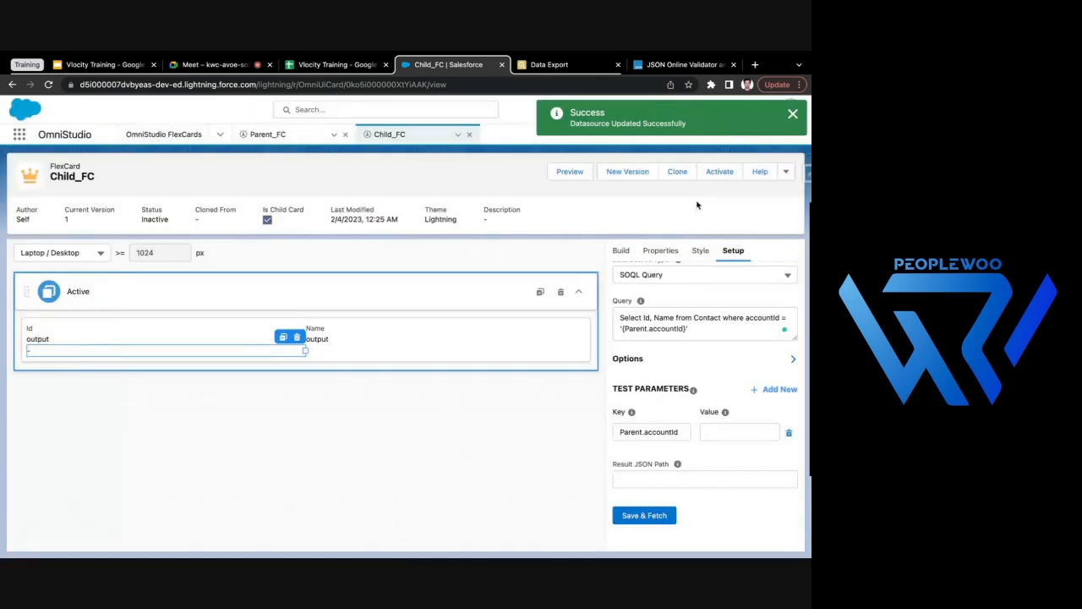
left_click(719, 173)
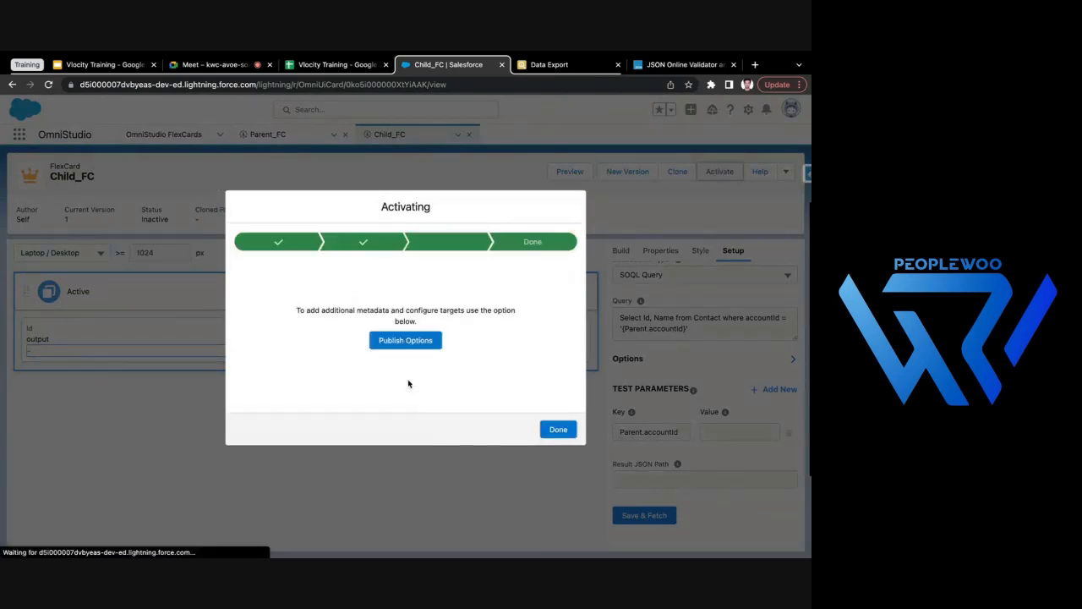
left_click(559, 431)
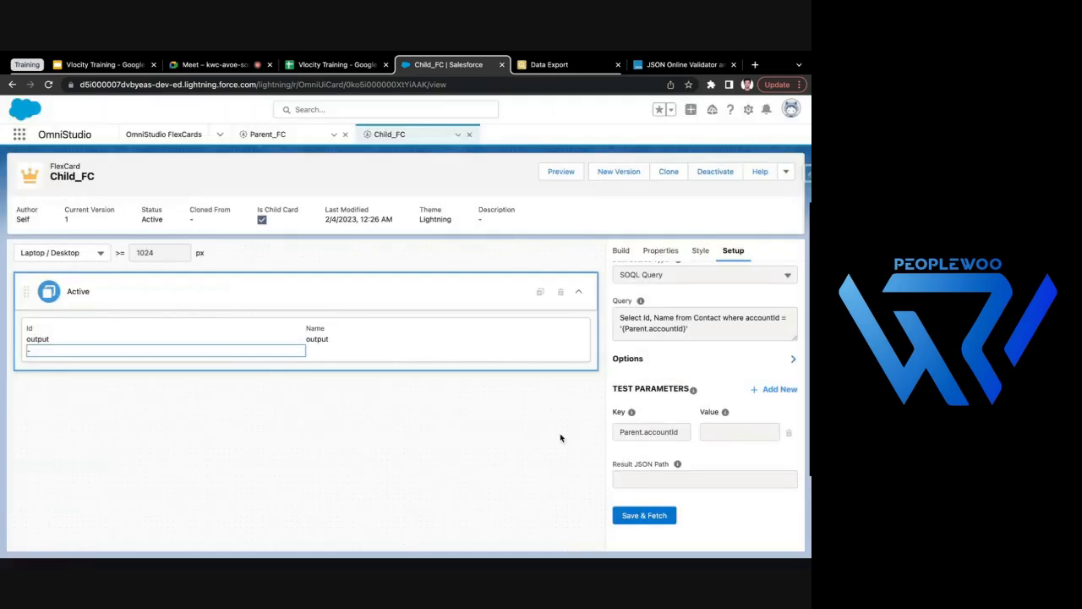
- Preview Parent_FC and check the contacts and passed account Id and name listed under the second account
left_click(268, 135)
left_click(560, 172)
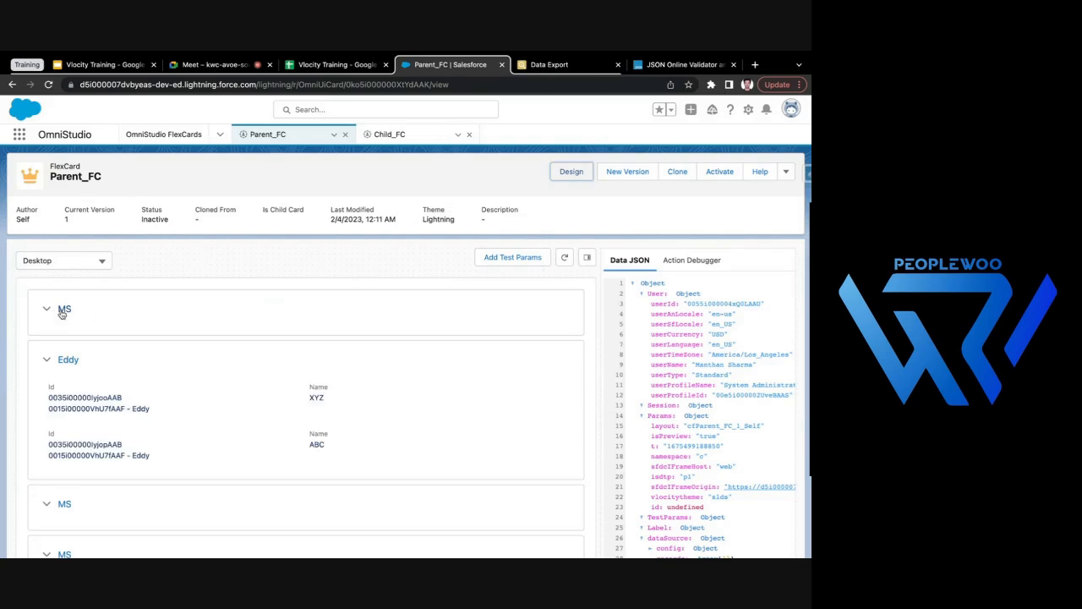
scroll(229, 352, "down", 1)
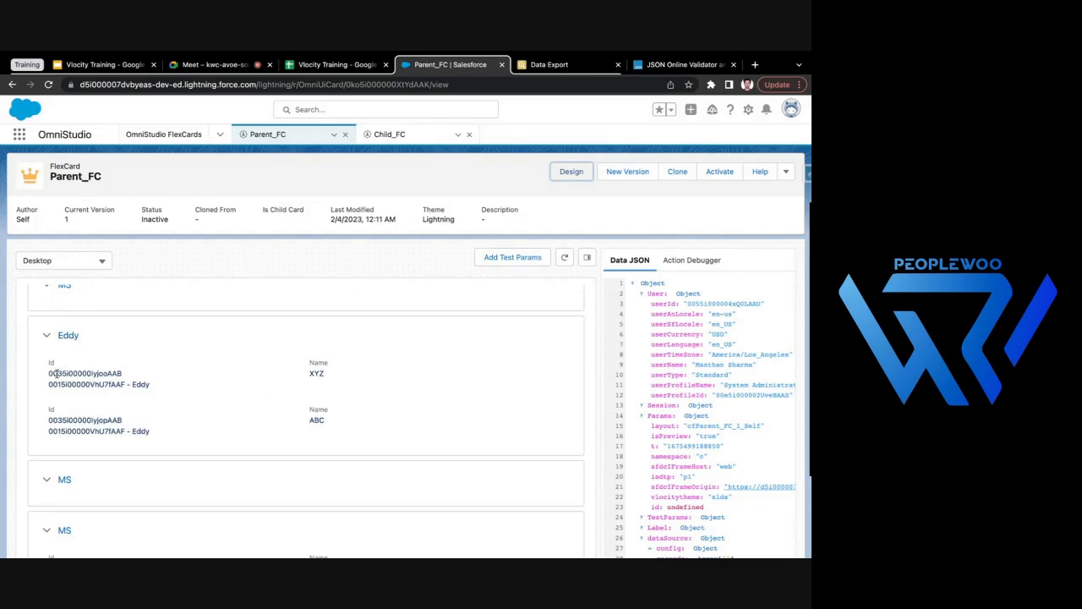
left_click_drag(305, 377, 333, 412)
left_click(255, 431)
left_click_drag(48, 386, 173, 389)
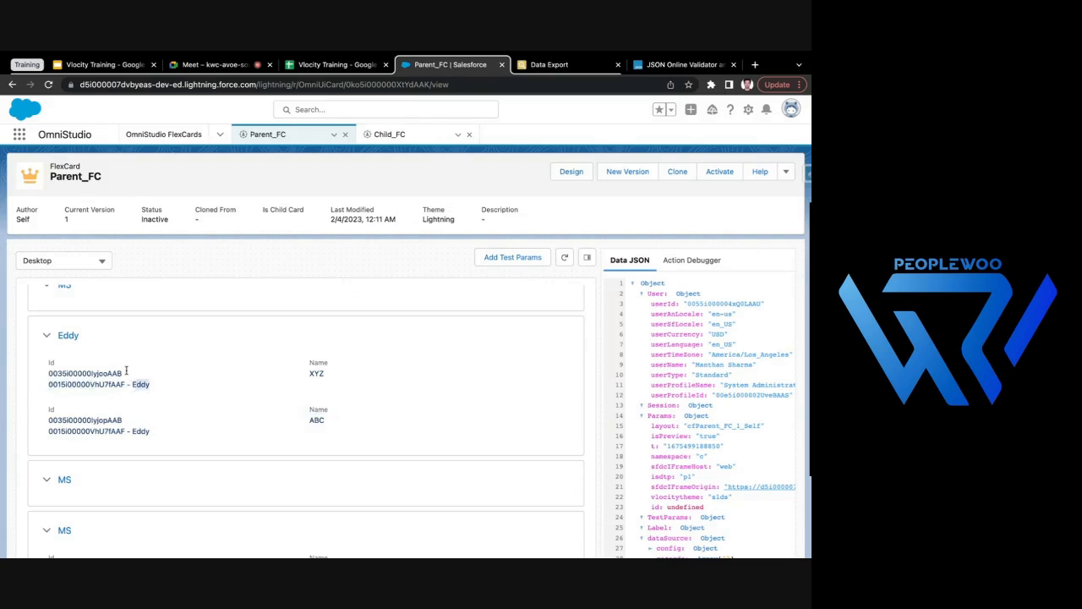
- Review which contacts are listed under the remaining accounts in the Parent_FC preview
scroll(211, 365, "up", 1)
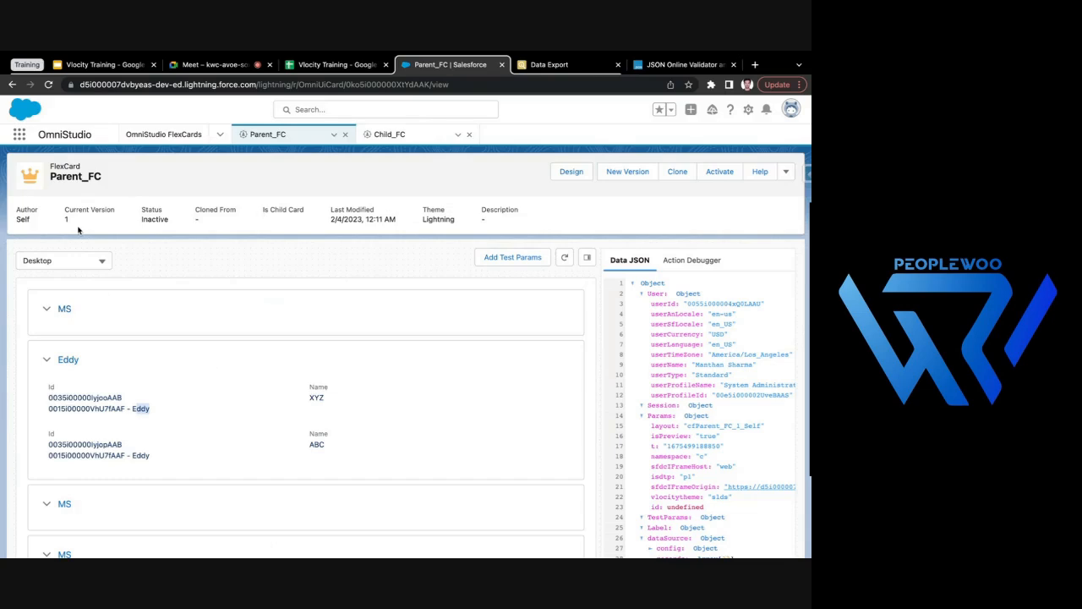
scroll(84, 397, "down", 4)
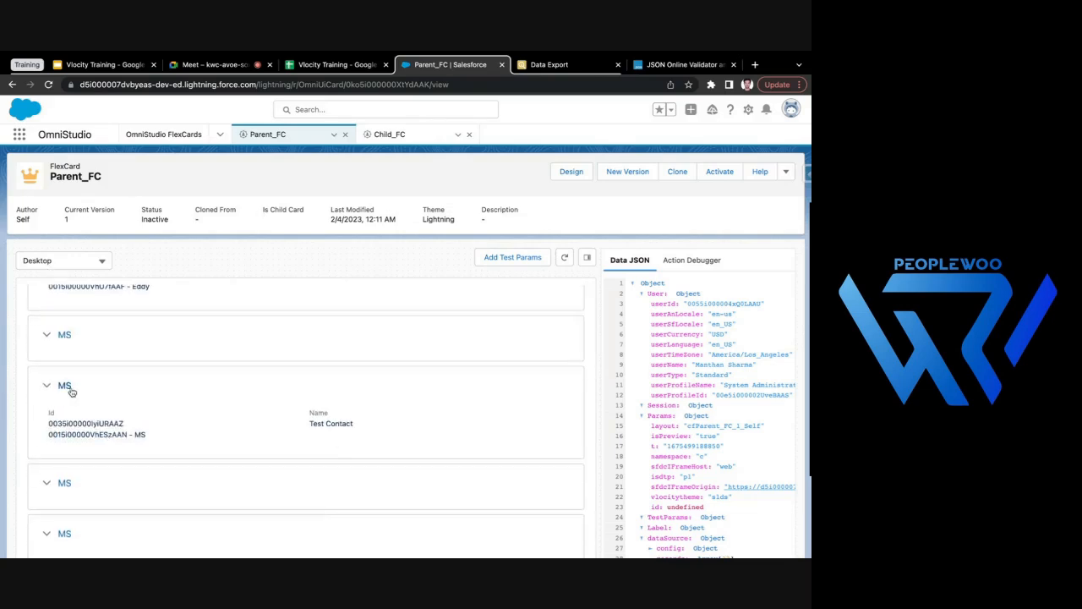
scroll(266, 438, "down", 10)
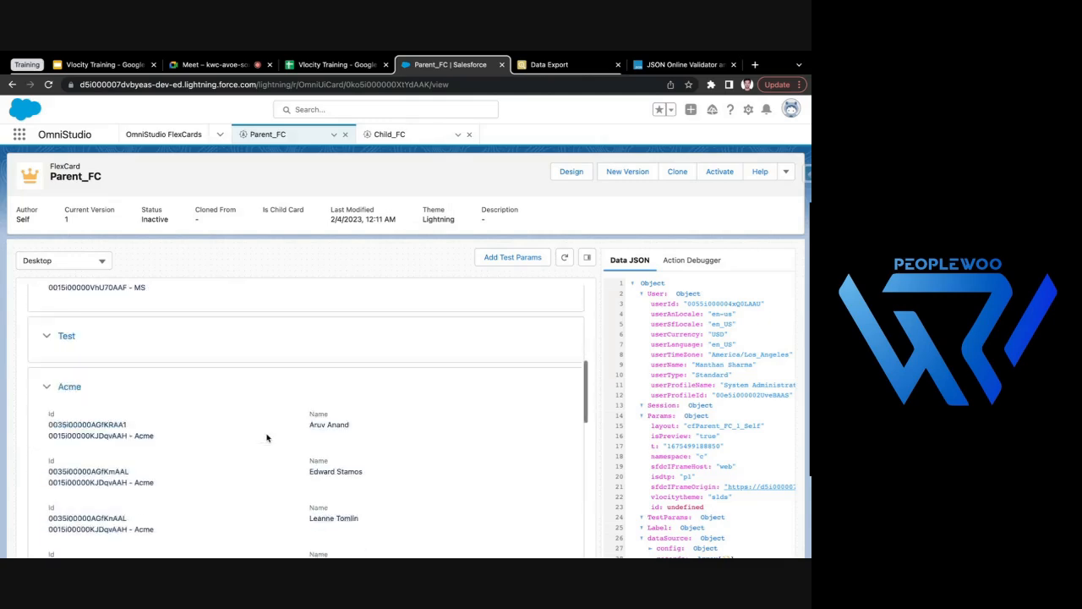
scroll(266, 437, "down", 5)
scroll(374, 399, "up", 15)
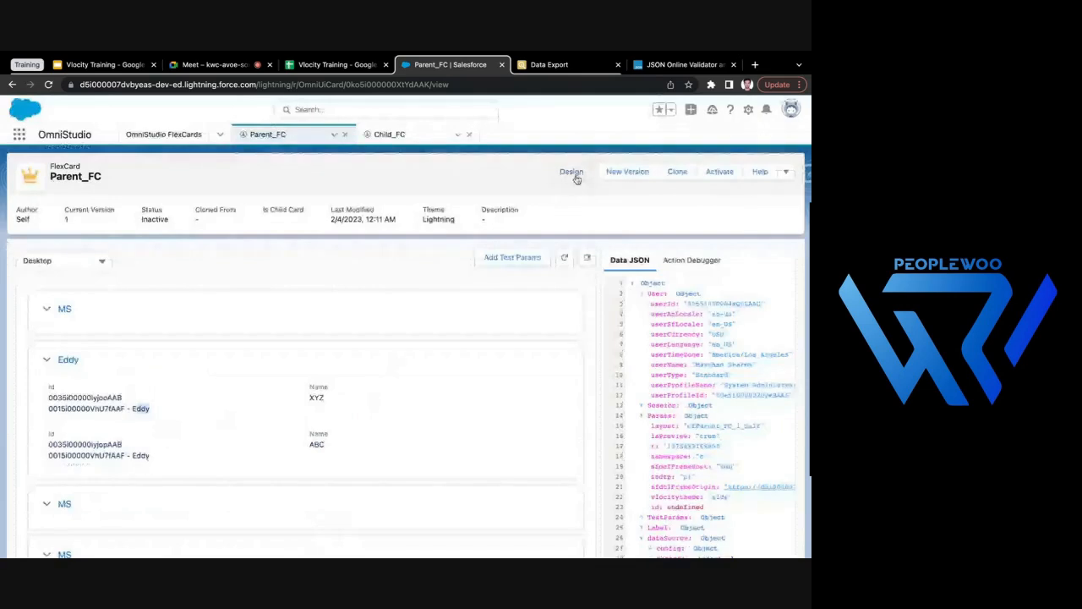
- Leave the Parent_FC preview and review the attributes passed to the embedded Child_FC card
left_click(572, 175)
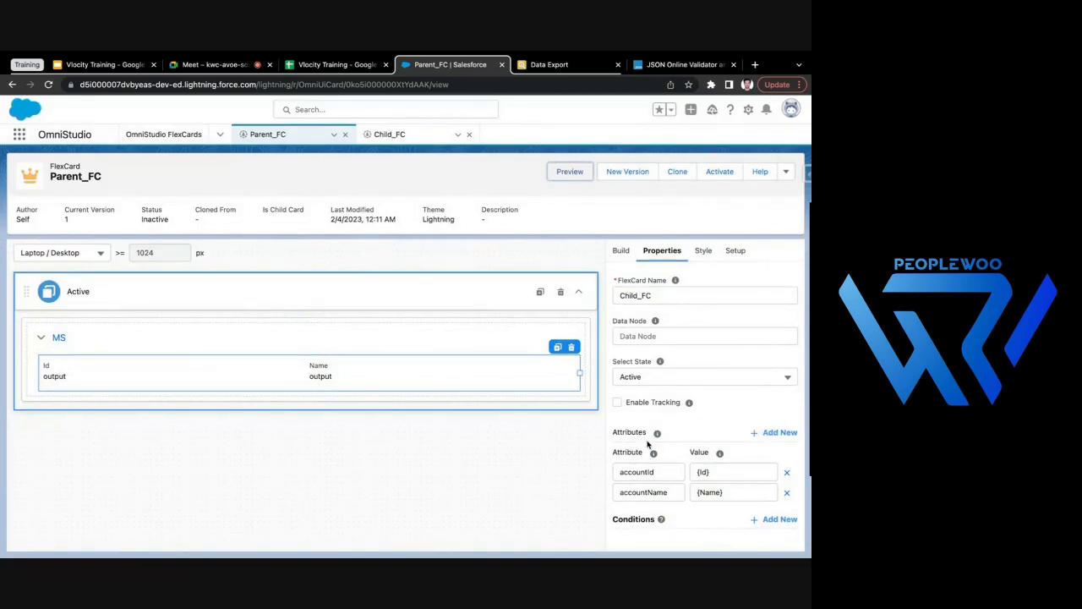
scroll(657, 380, "up", 3)
scroll(657, 380, "down", 3)
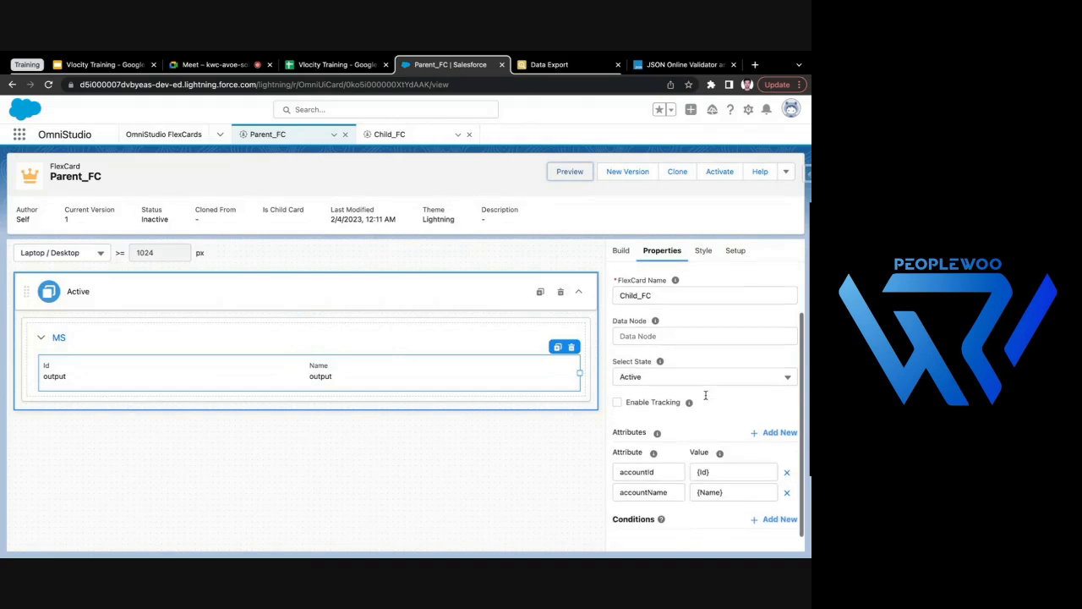
- Compare the SOQL data source queries of Parent_FC and Child_FC
left_click(735, 256)
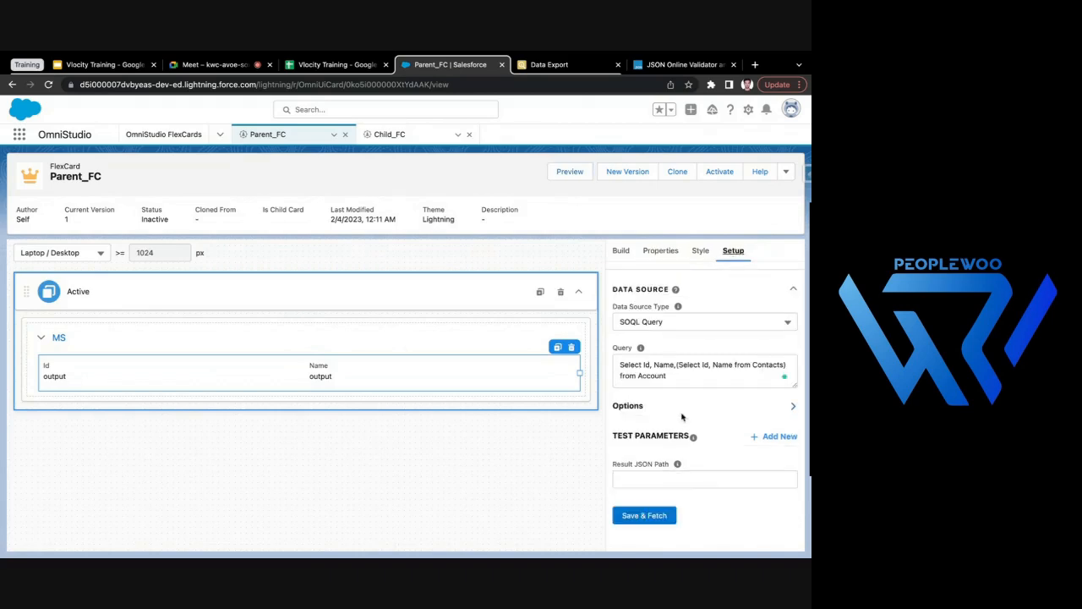
left_click_drag(622, 365, 651, 383)
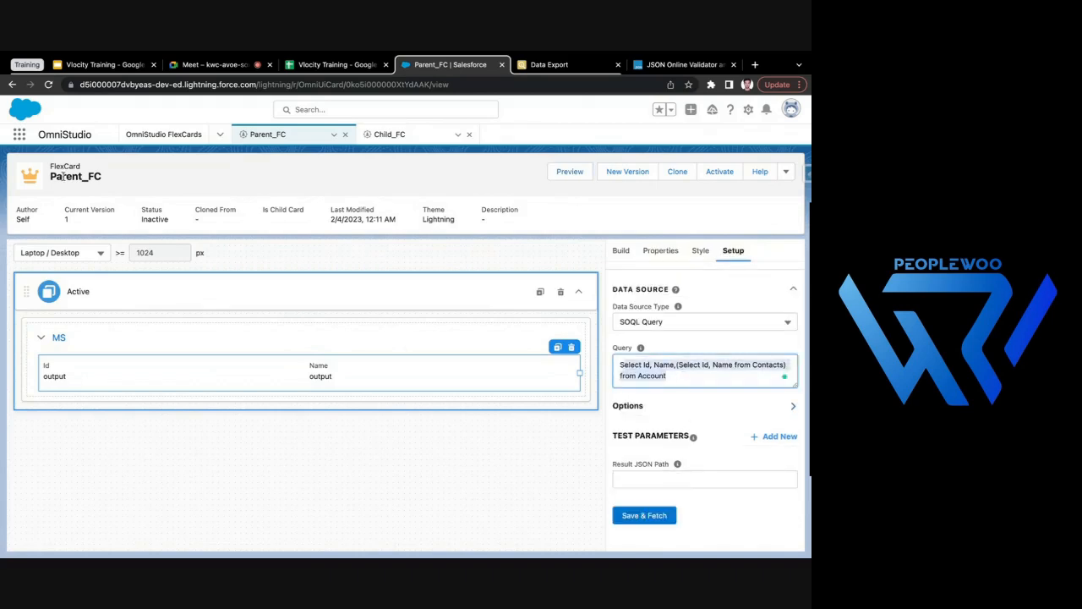
left_click(388, 137)
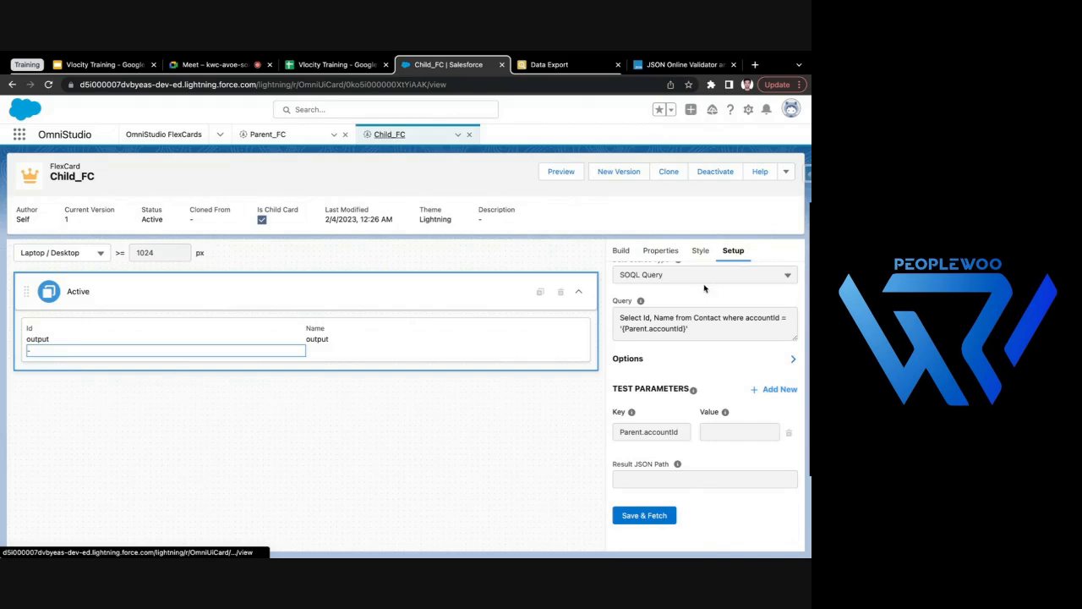
left_click_drag(620, 361, 696, 377)
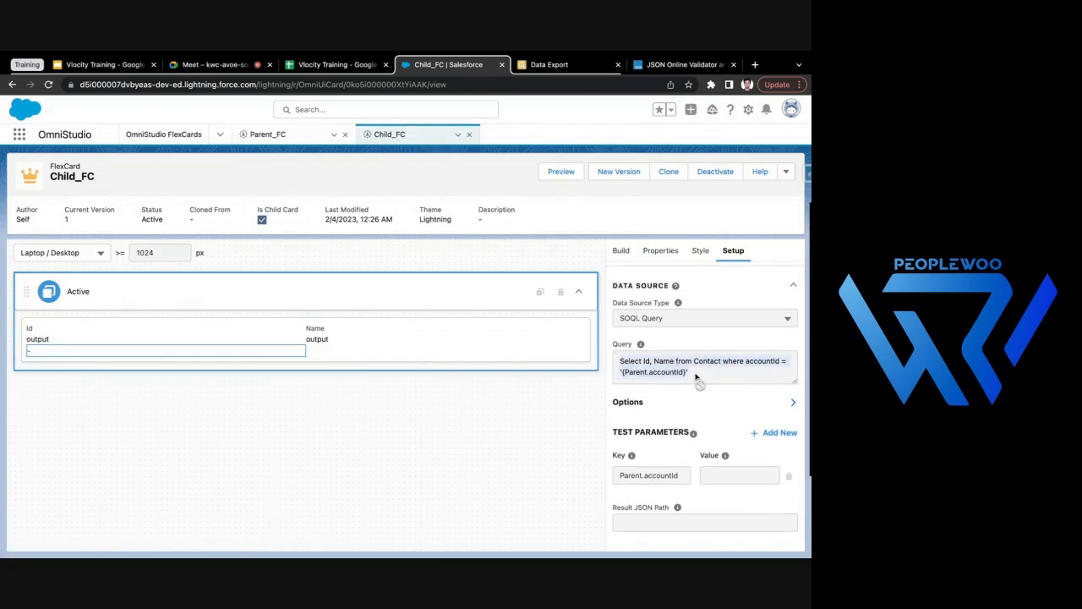
- Recheck the child card and block properties in Parent_FC, and compare them with Child_FC's data source setup
left_click(285, 135)
left_click(660, 251)
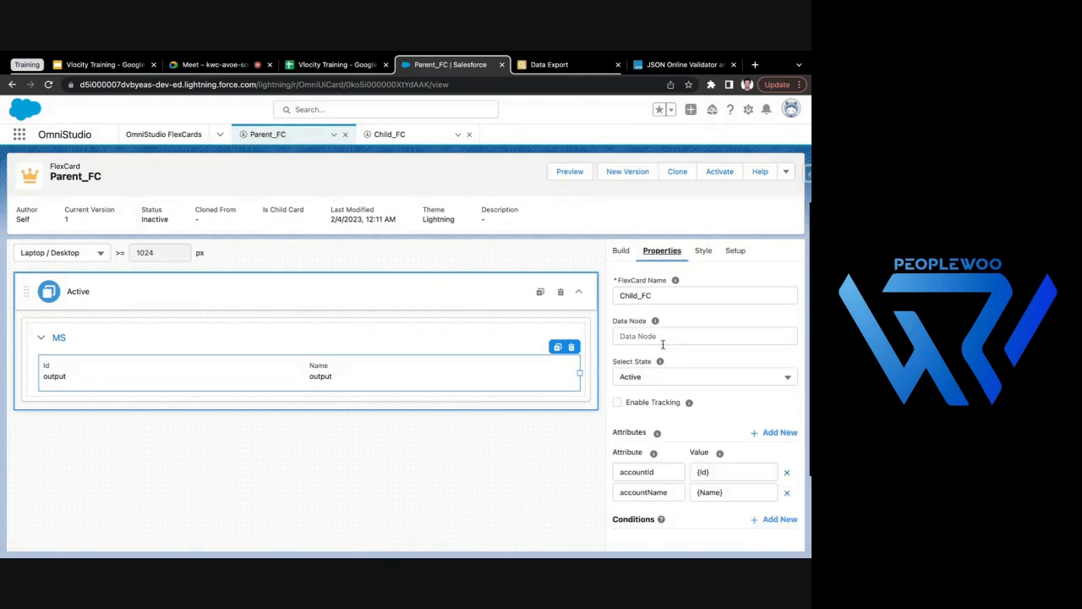
mouse_move(689, 404)
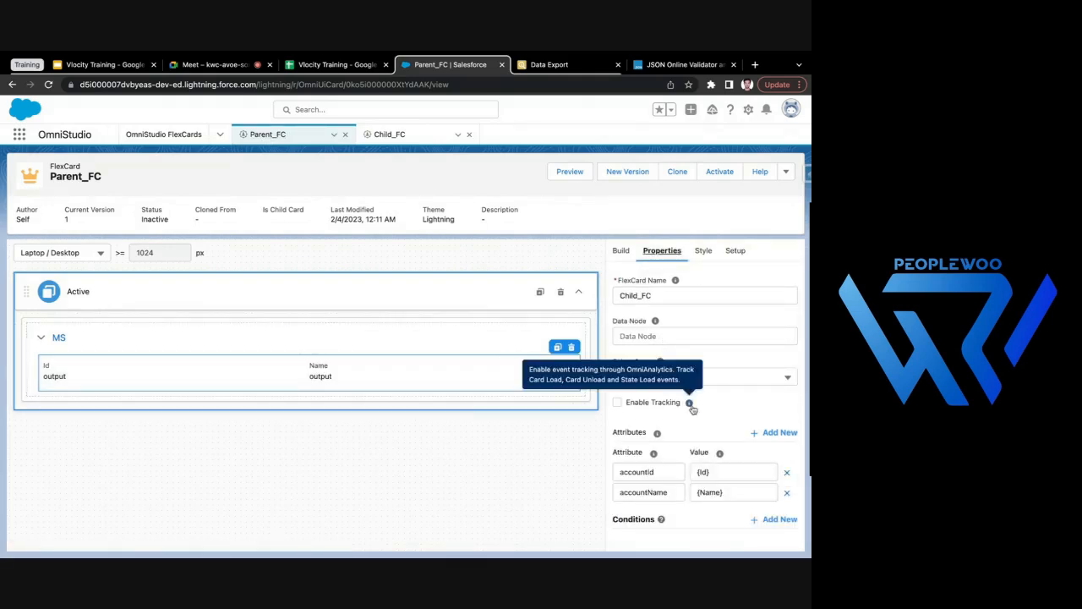
scroll(679, 307, "up", 1)
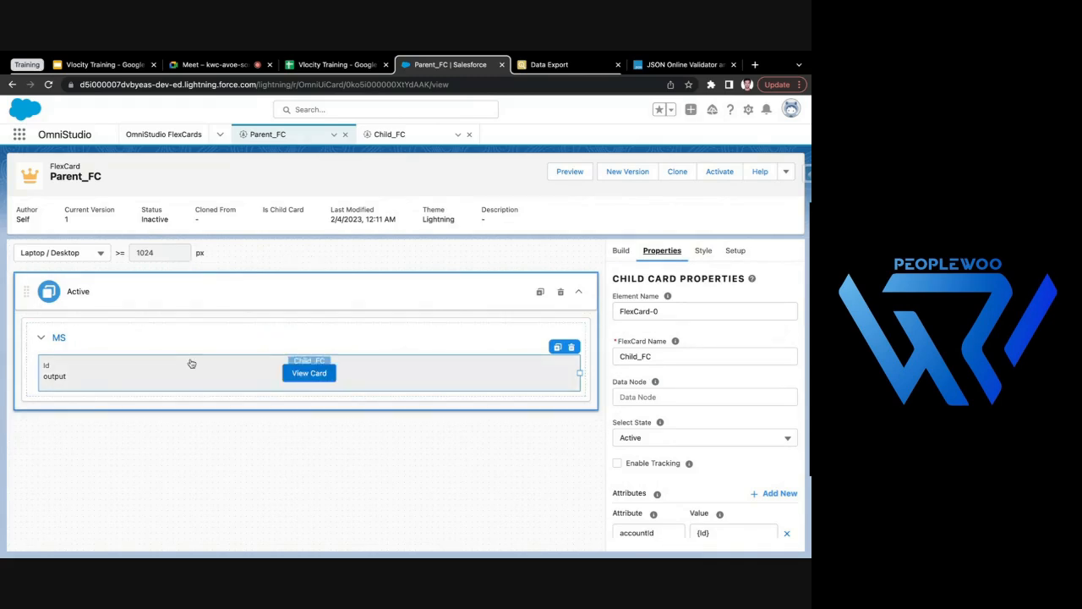
left_click(241, 345)
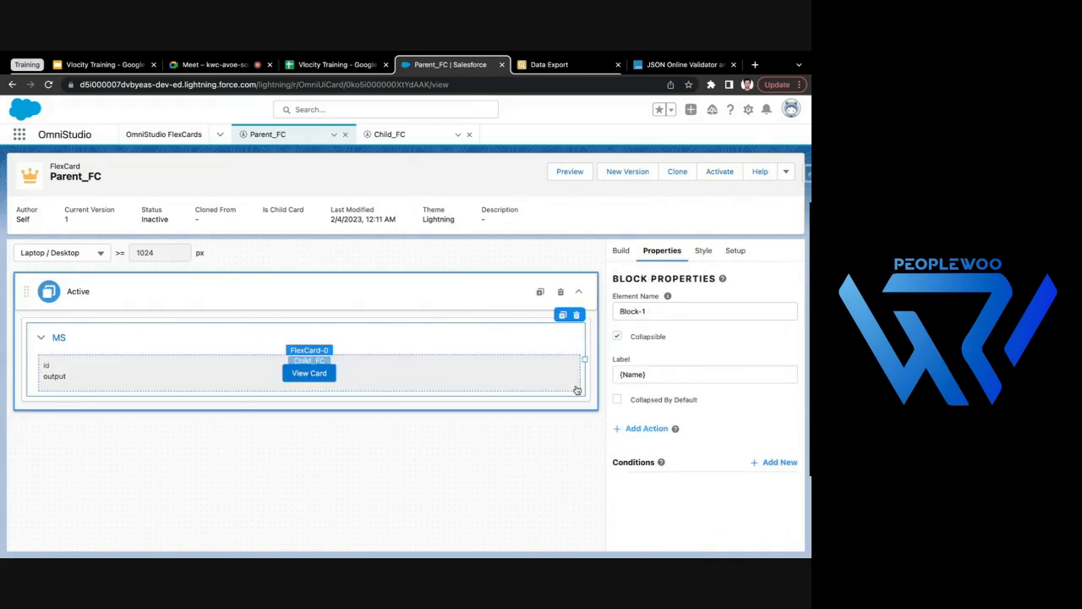
left_click(387, 137)
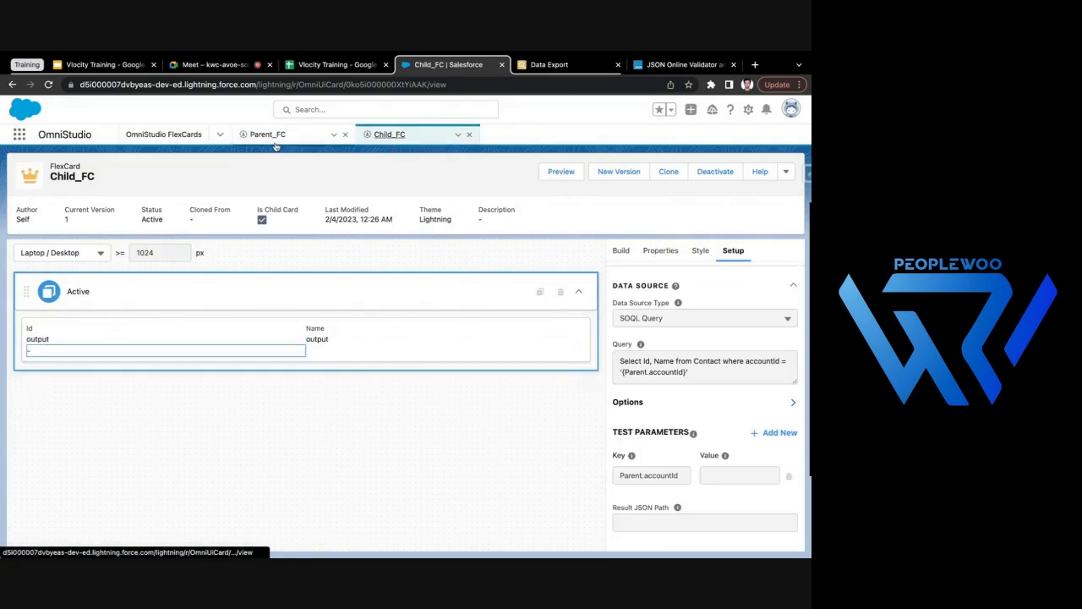
left_click(348, 141)
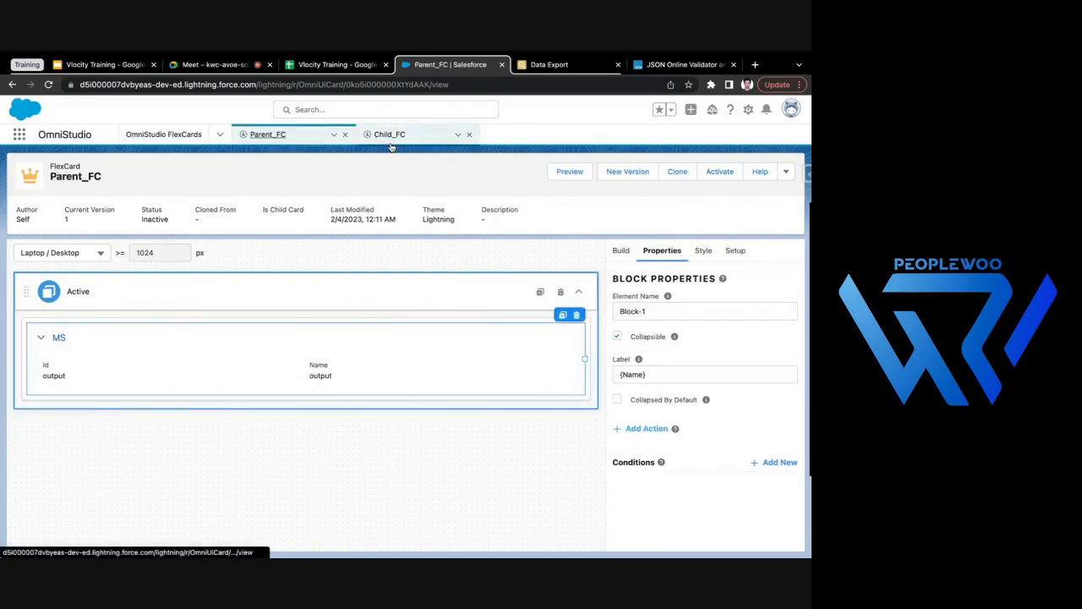
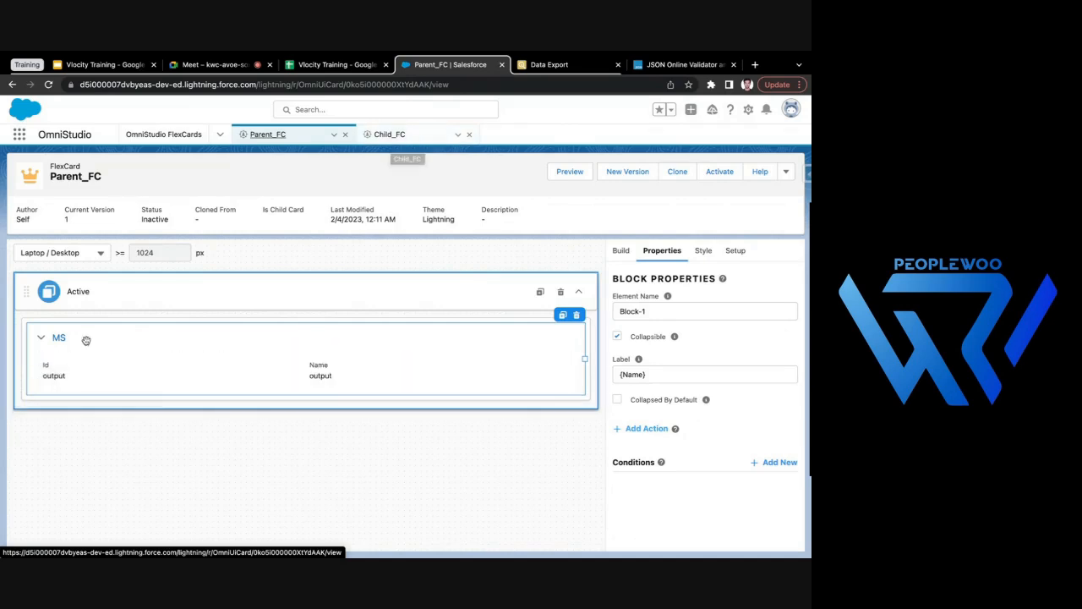
- Open Parent_FC's data source setup and locate the Id and Name fields in its account query
left_click(144, 378)
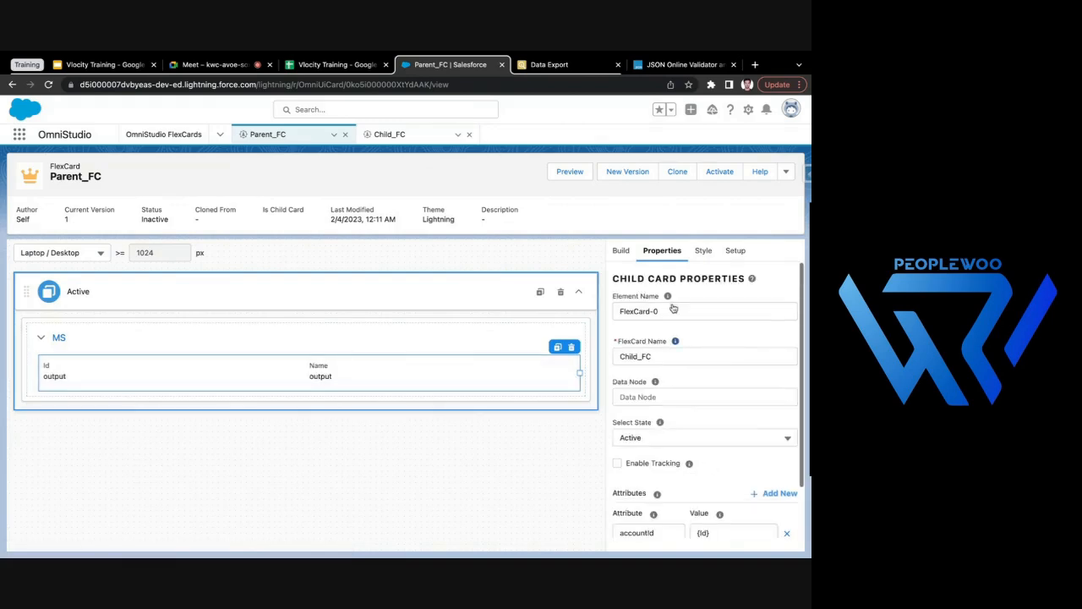
left_click(735, 250)
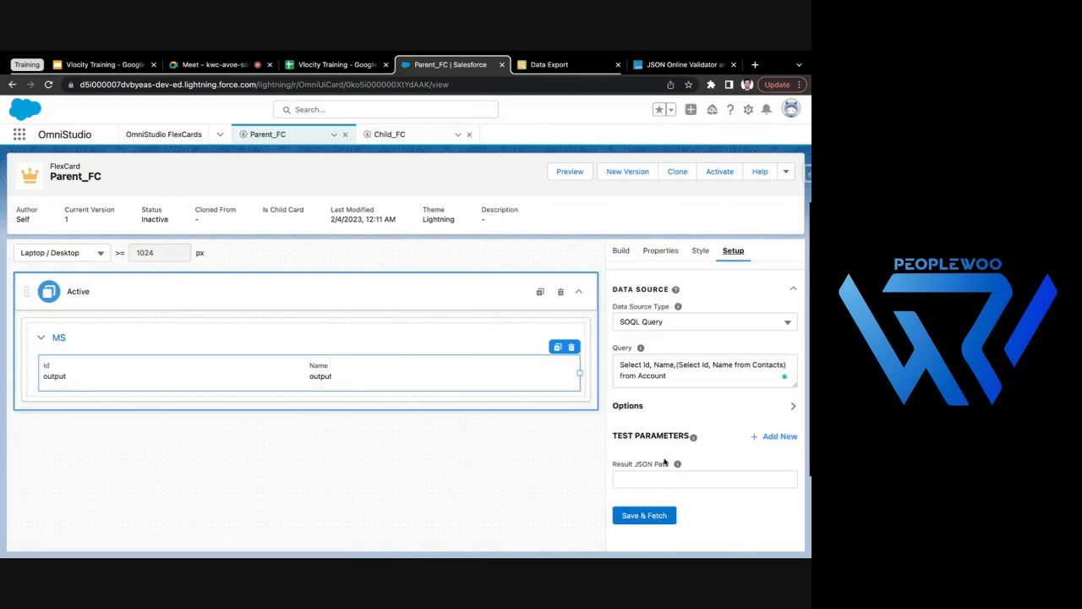
left_click_drag(643, 364, 674, 363)
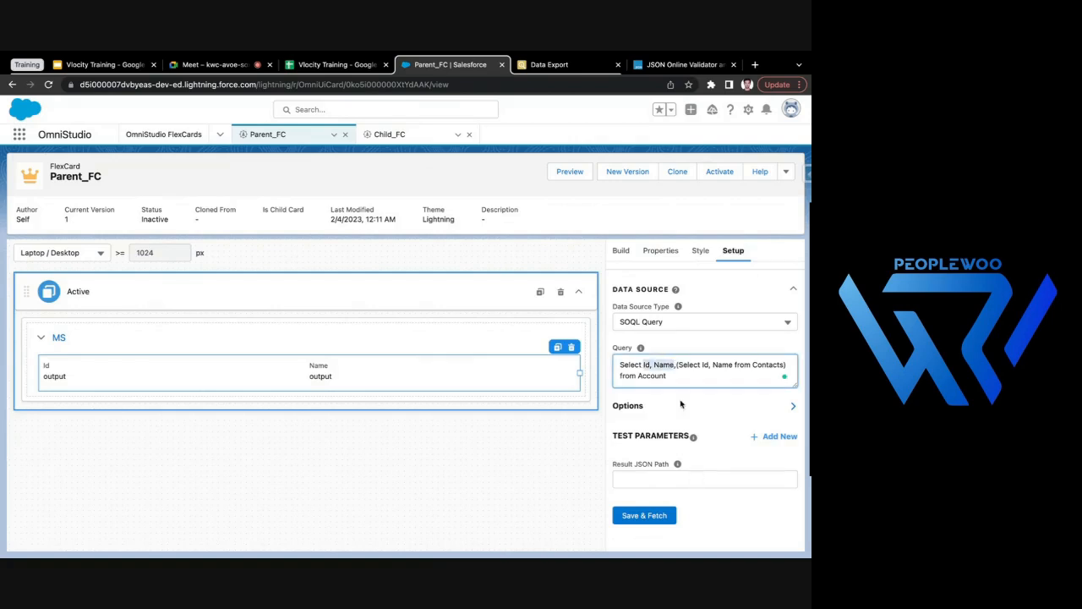
left_click(673, 364)
type("Da")
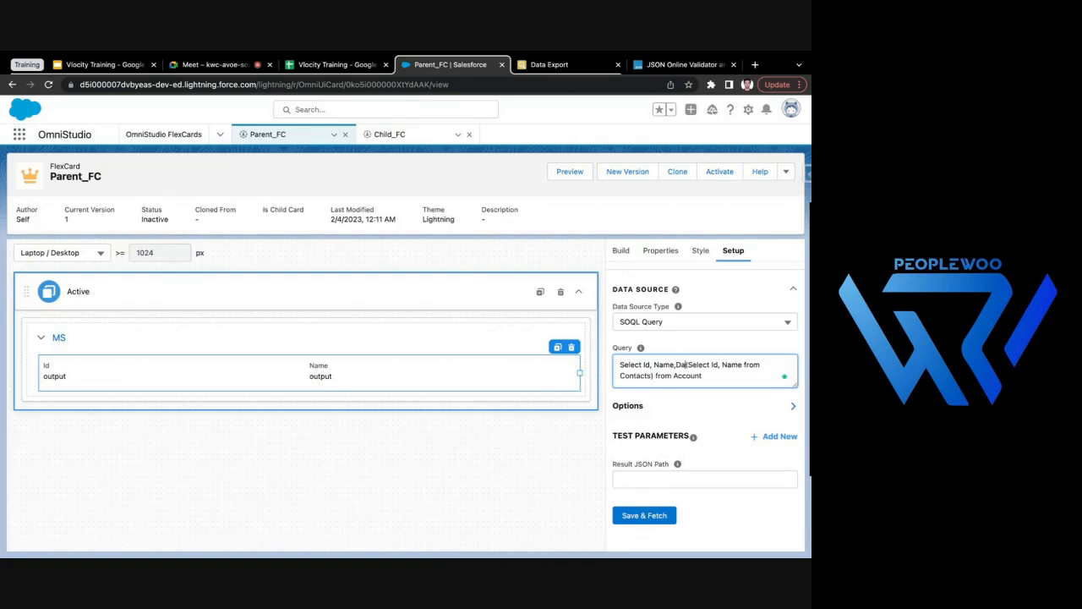
key("BackSpace")
key("BackSpace")
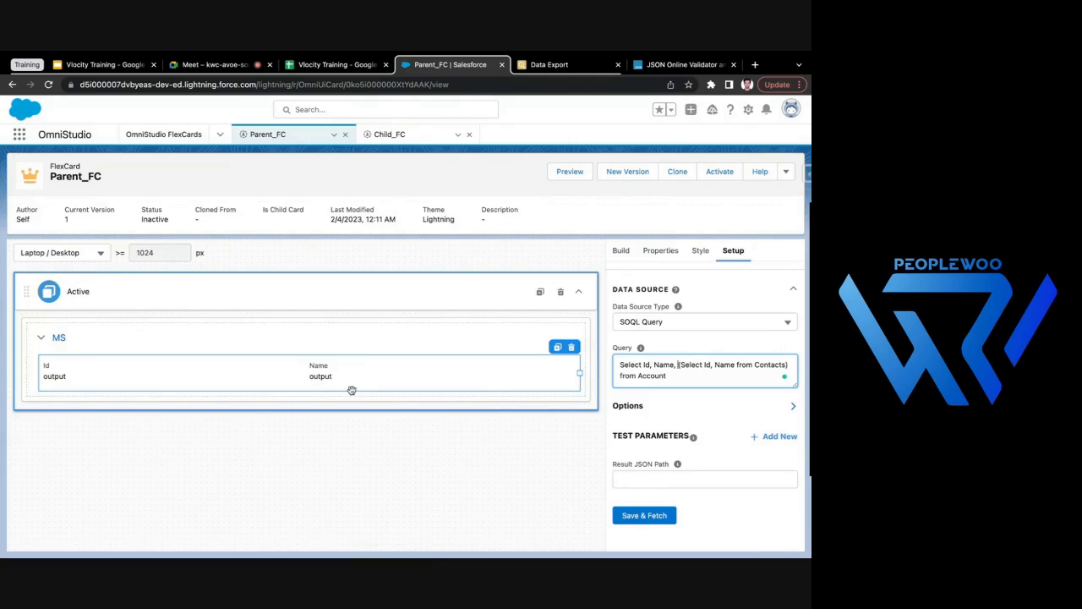
- Switch to Data Export, add the AssistantName field to the Contact query, and export the results
left_click(548, 64)
left_click(67, 136)
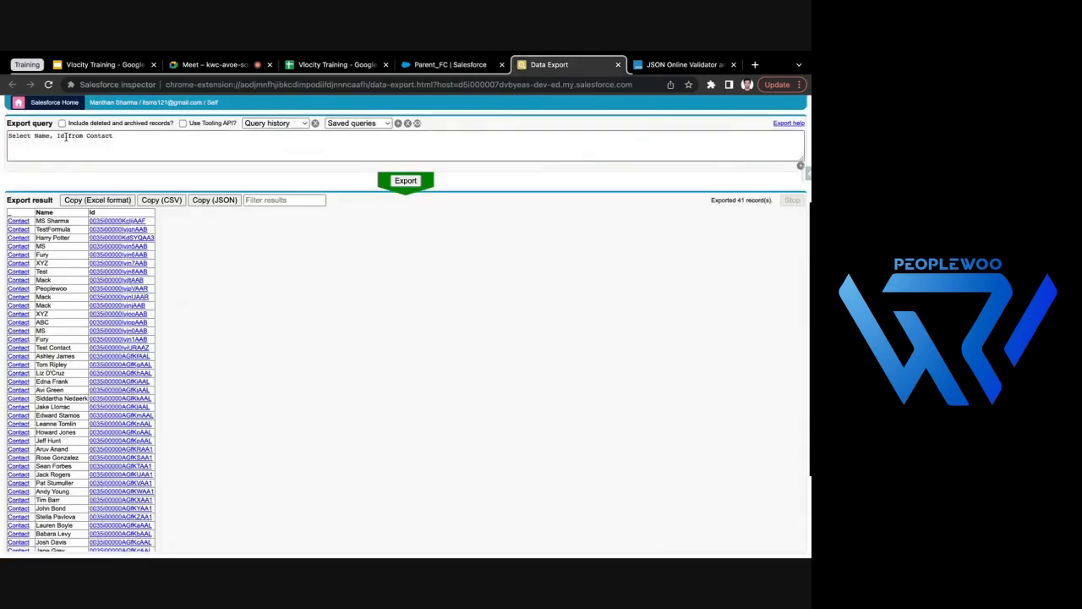
type(",AssistantName")
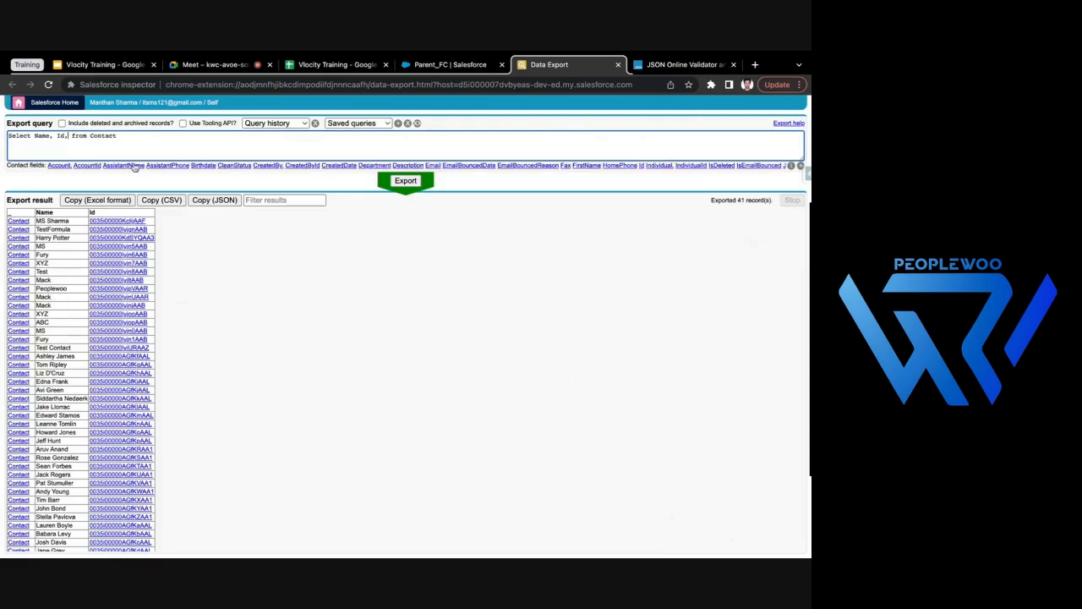
left_click(134, 166)
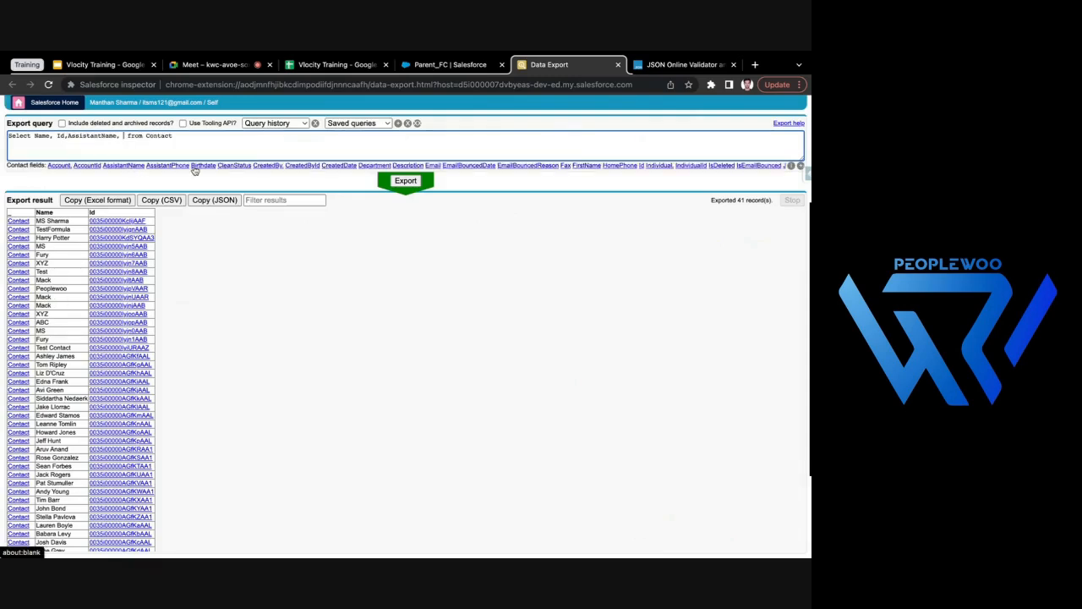
left_click(404, 180)
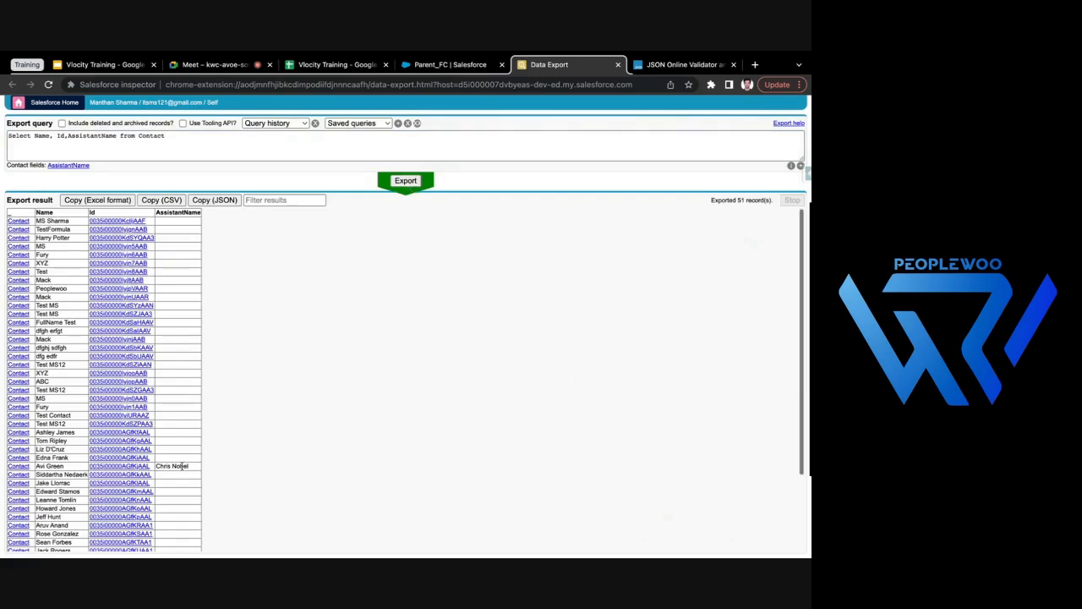
- Try the Contact query with LastModifiedDate in place of AssistantName and export it
double_click(94, 135)
key("BackSpace")
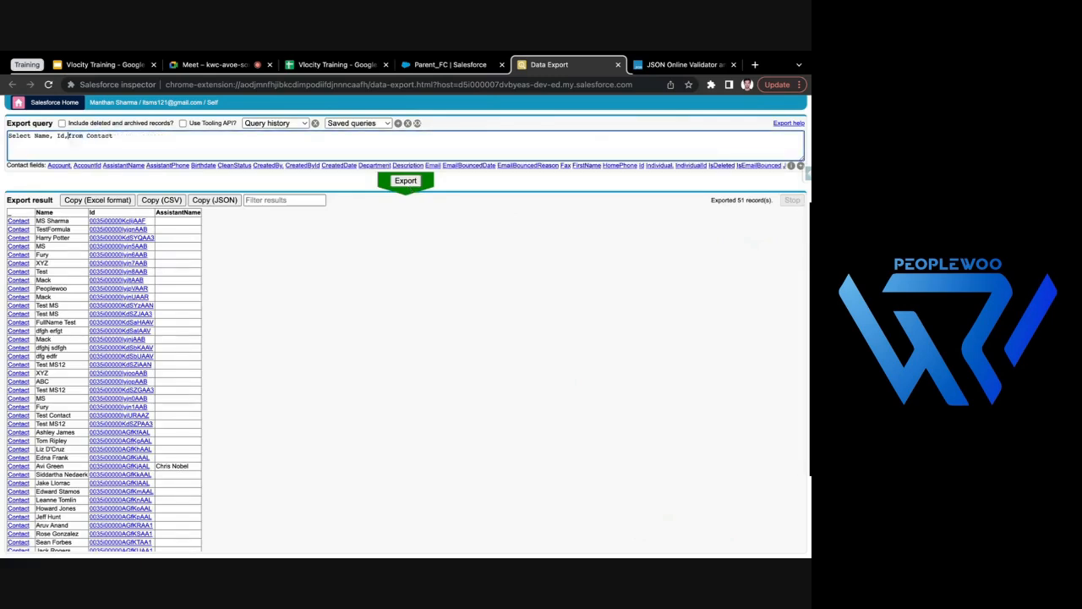
type("dat")
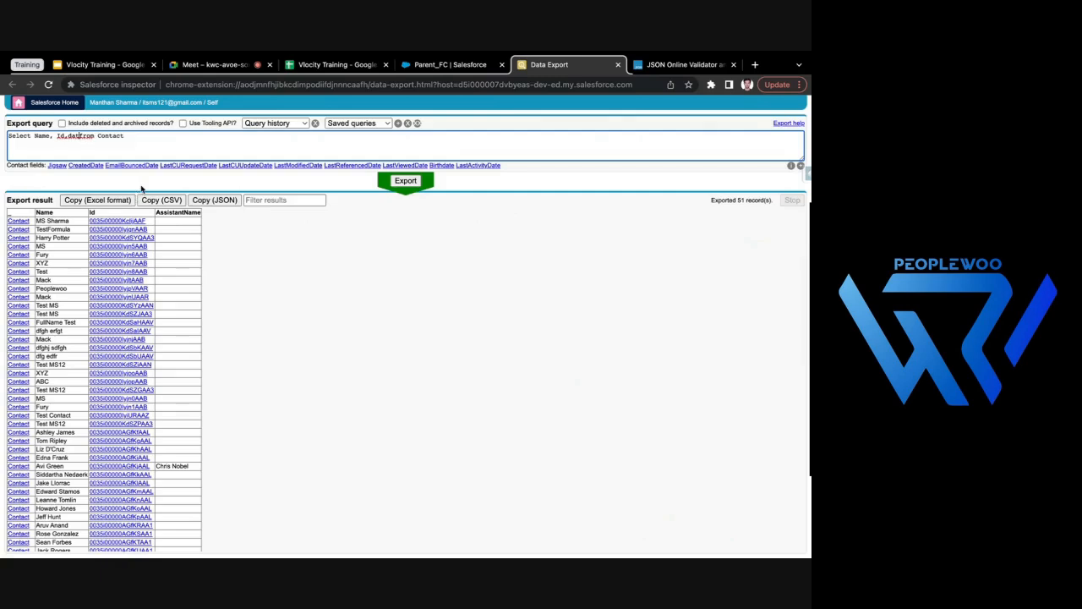
left_click(309, 166)
key("BackSpace")
key("BackSpace")
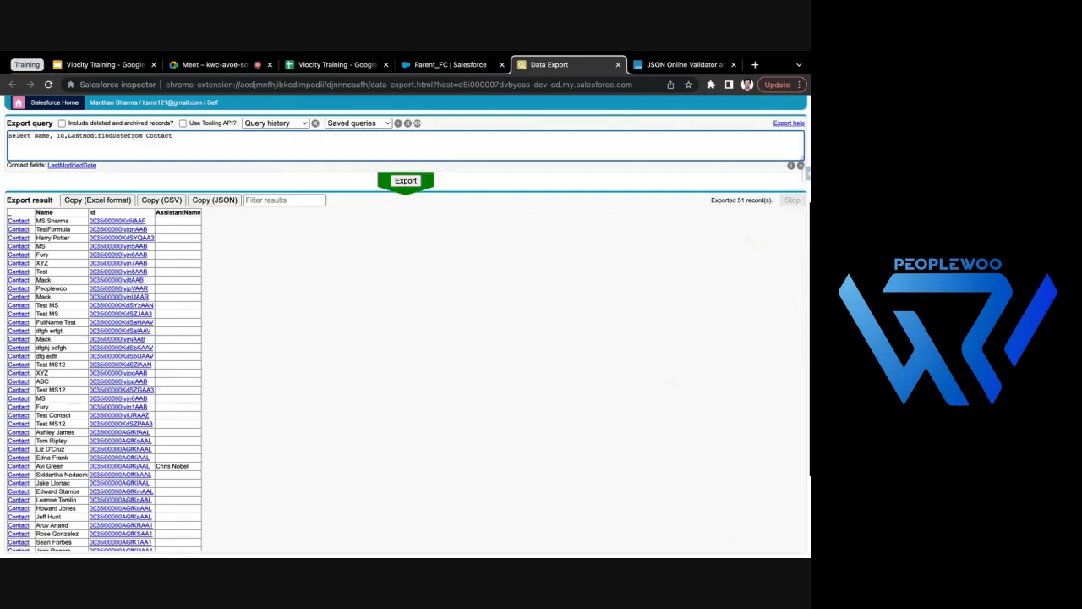
left_click(414, 180)
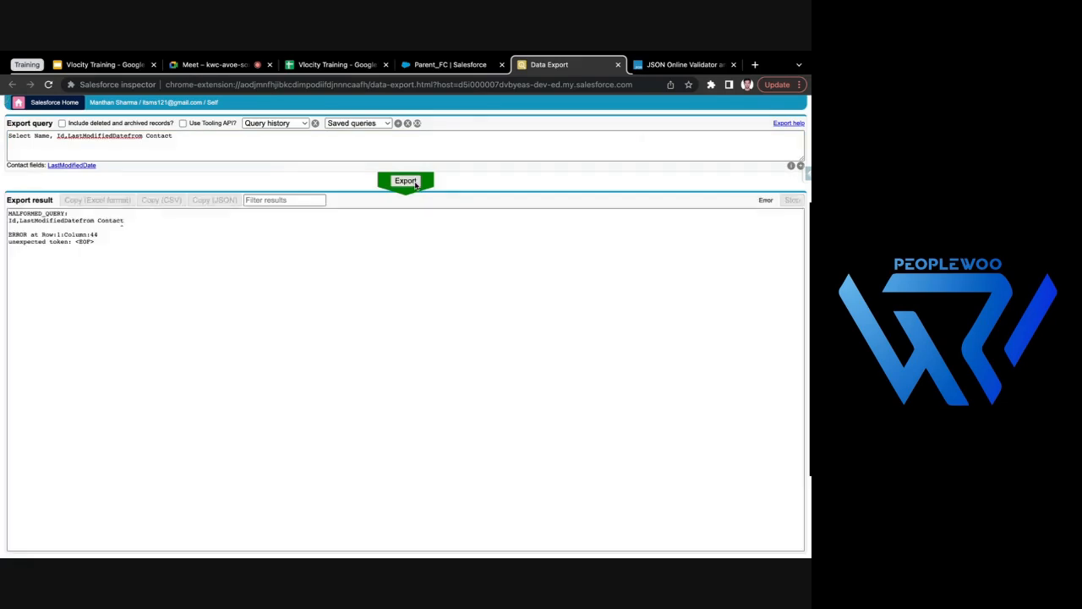
- Change the exported date field to CreatedDate, keep it separate from the from clause, and export the Contact query
left_click(130, 135)
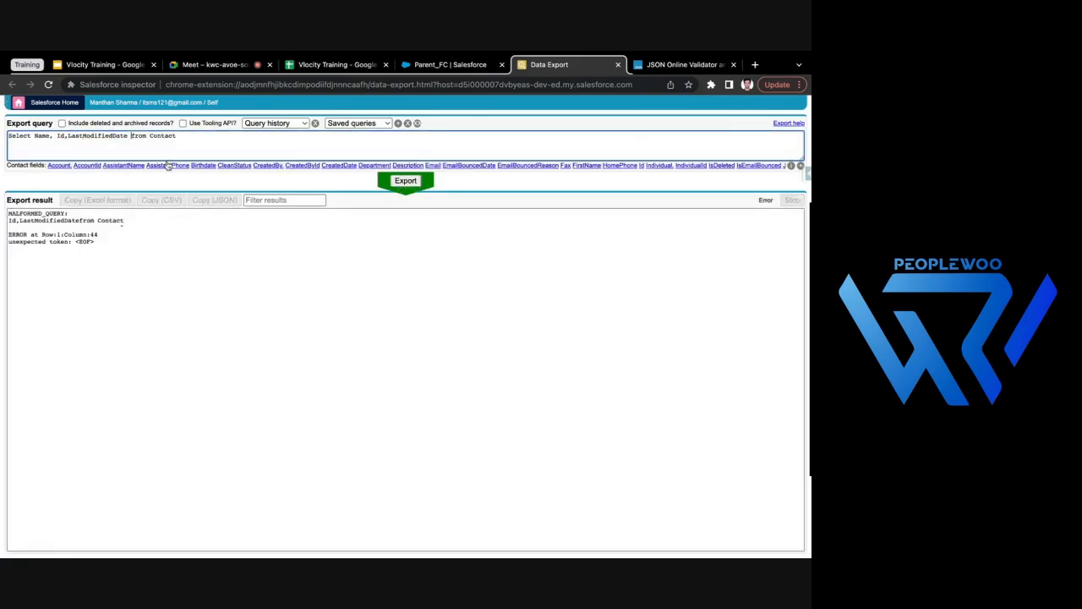
double_click(97, 136)
type("cre")
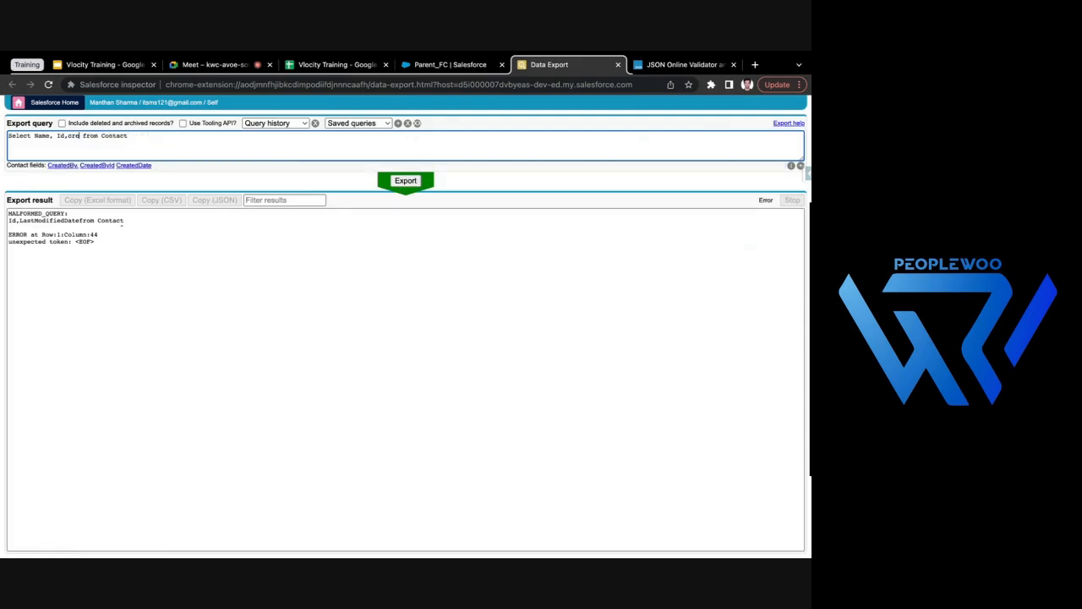
left_click(131, 167)
key("BackSpace")
key("BackSpace")
left_click(405, 181)
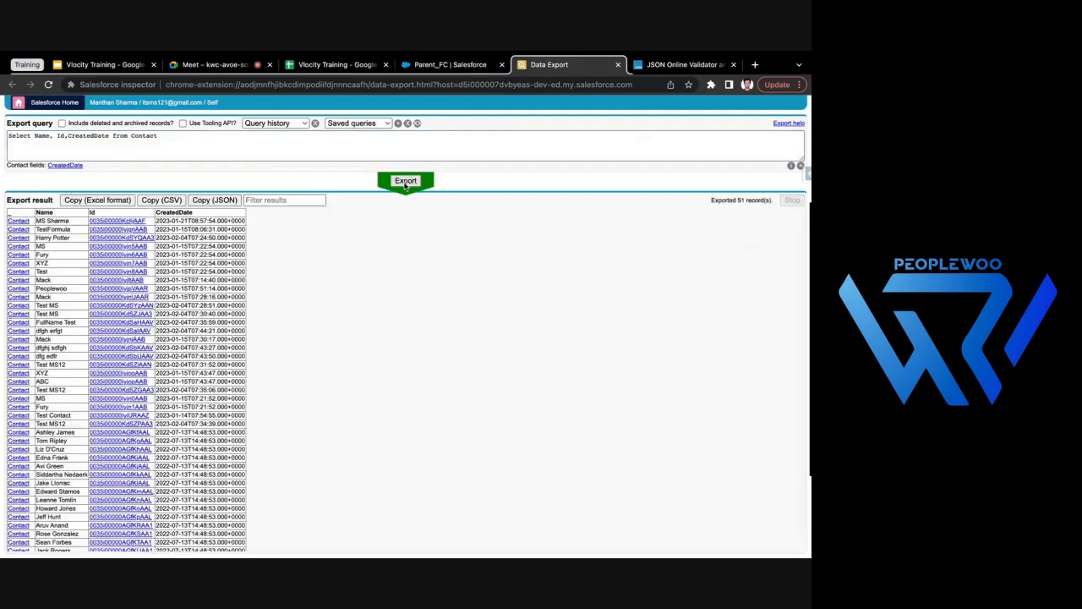
left_click_drag(156, 221, 211, 220)
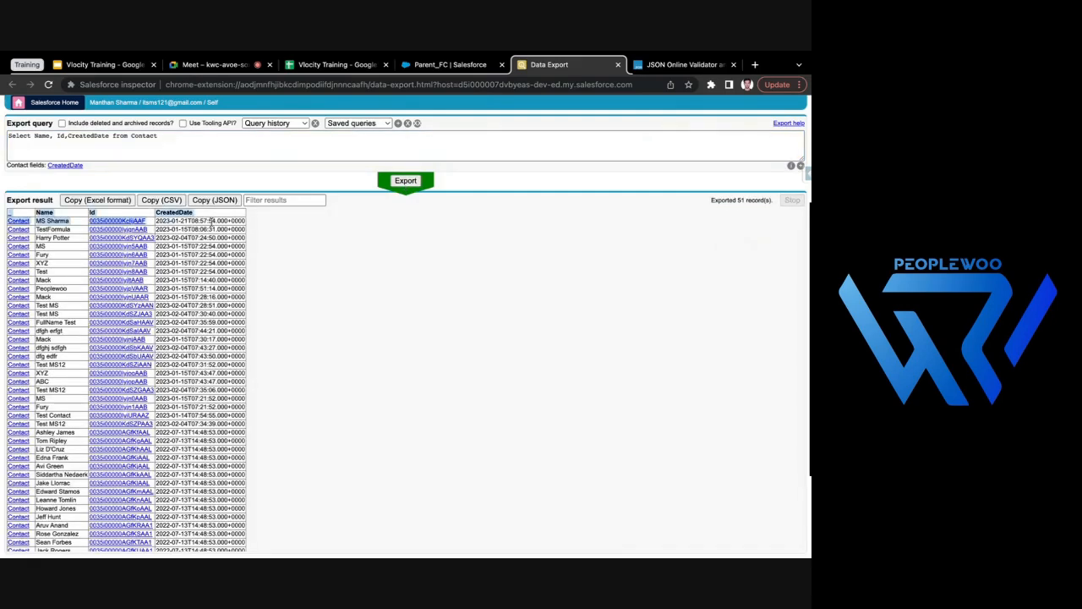
- Copy CreatedDate into Parent_FC's SOQL query, after Name and before the Contacts subquery, separated by commas
double_click(78, 136)
key("ctrl+c")
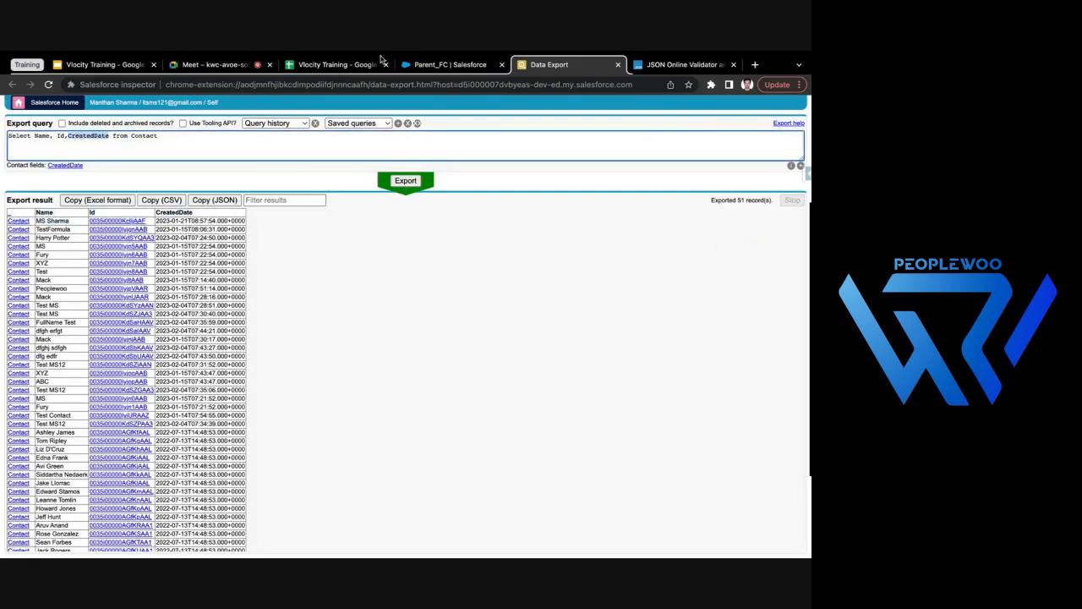
left_click(431, 66)
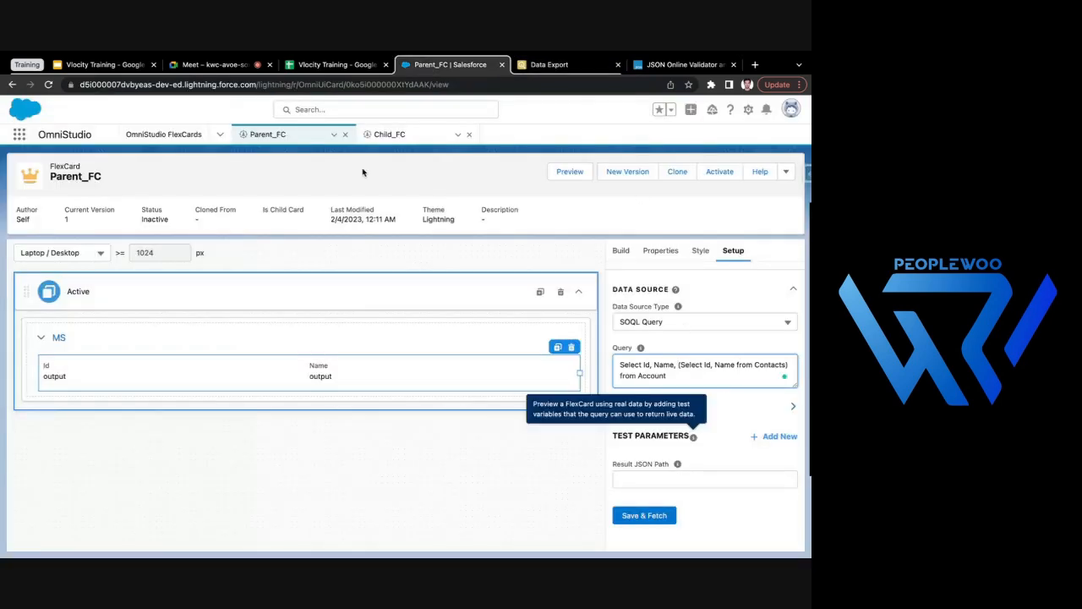
left_click(676, 364)
key("ctrl+v")
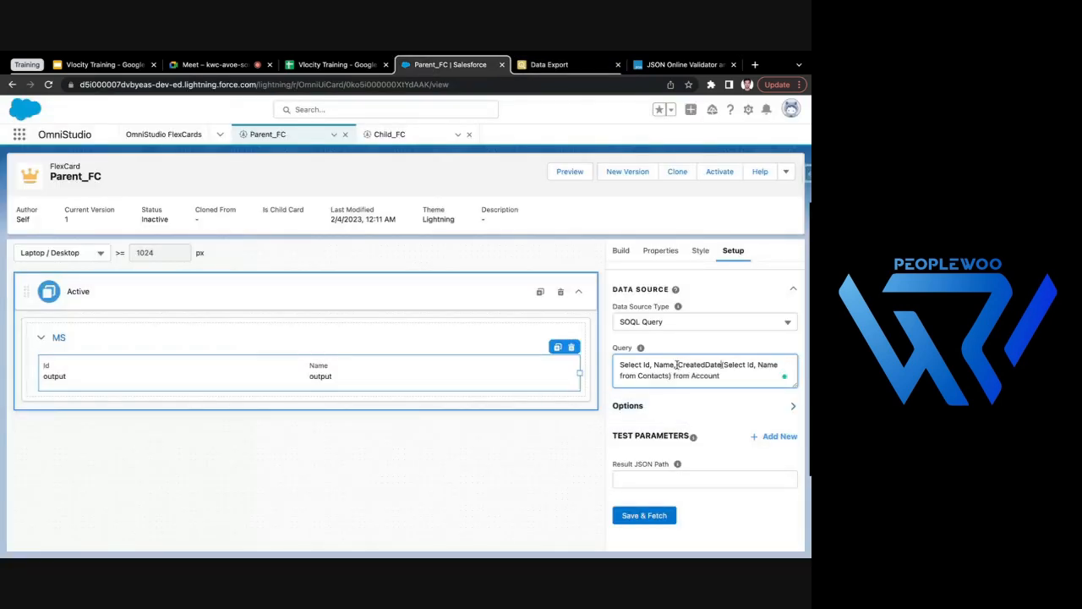
type(",")
left_click(602, 198)
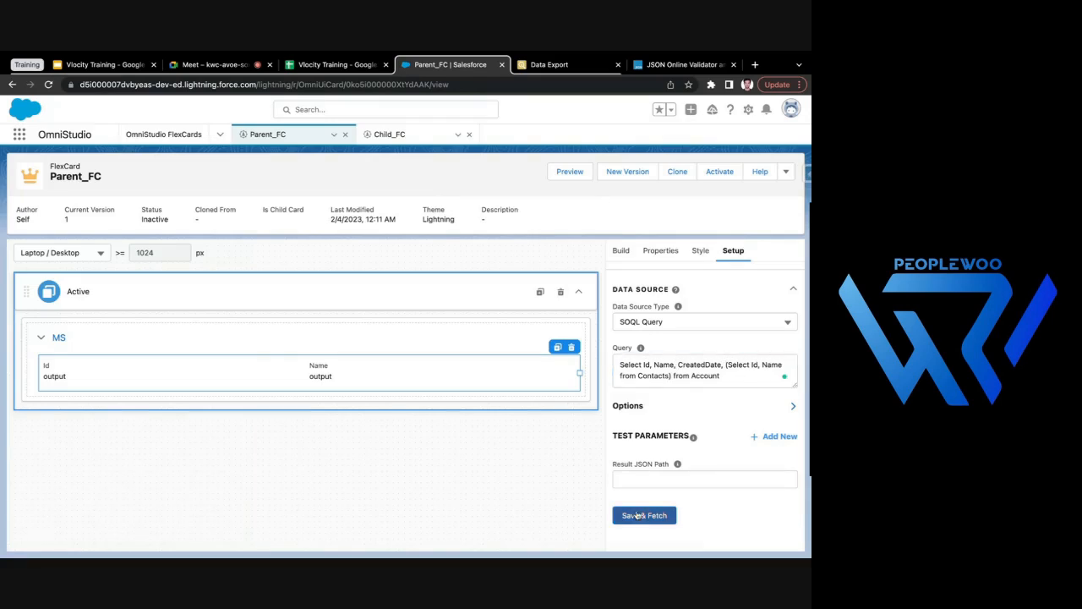
- Save and fetch Parent_FC's data source, check CreatedDate in the JSON test results, and close them
left_click(661, 519)
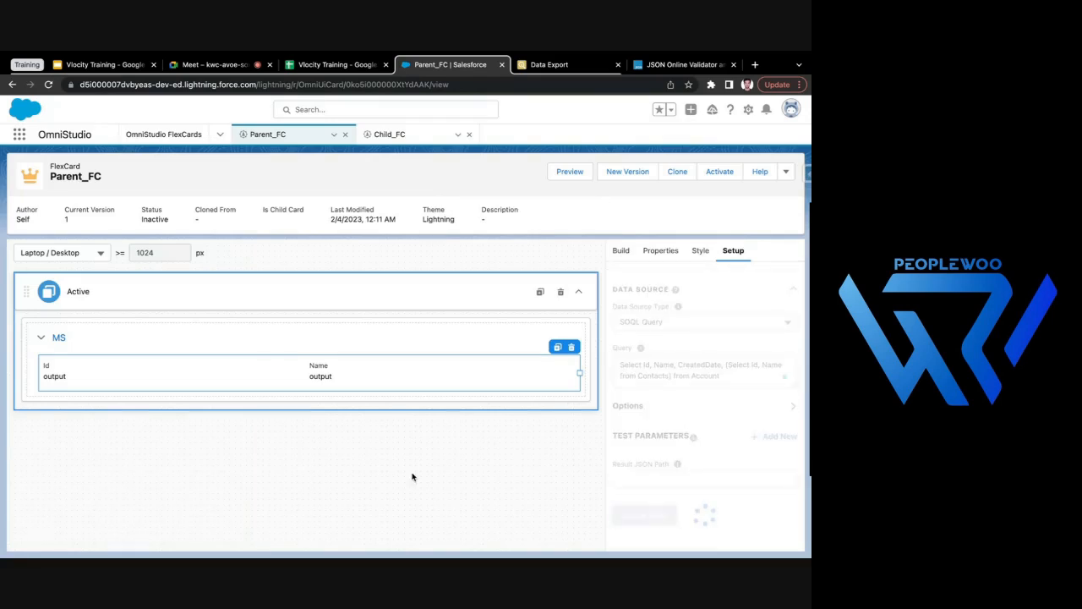
scroll(371, 357, "down", 1)
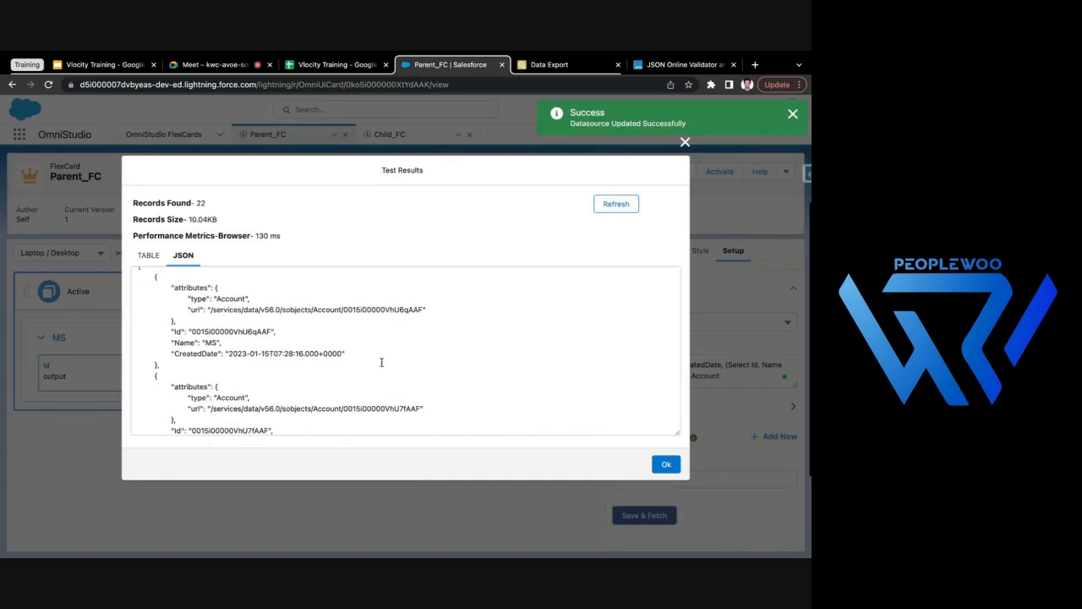
left_click(666, 465)
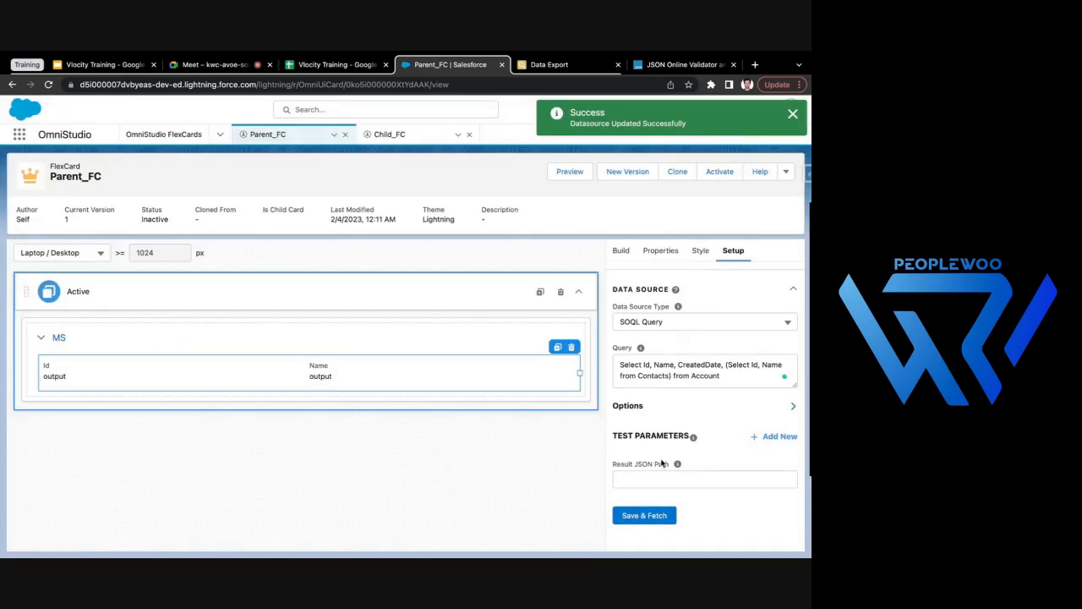
- Add the CreatedDate field inside Parent_FC's collapsible block, above the embedded Child_FC card
left_click(625, 248)
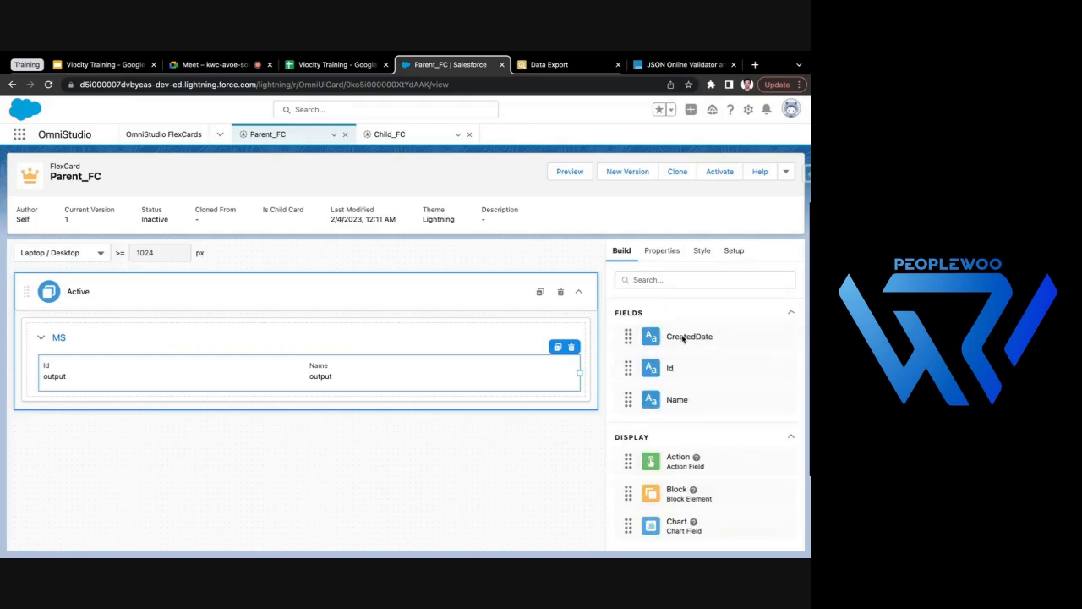
left_click_drag(681, 340, 490, 363)
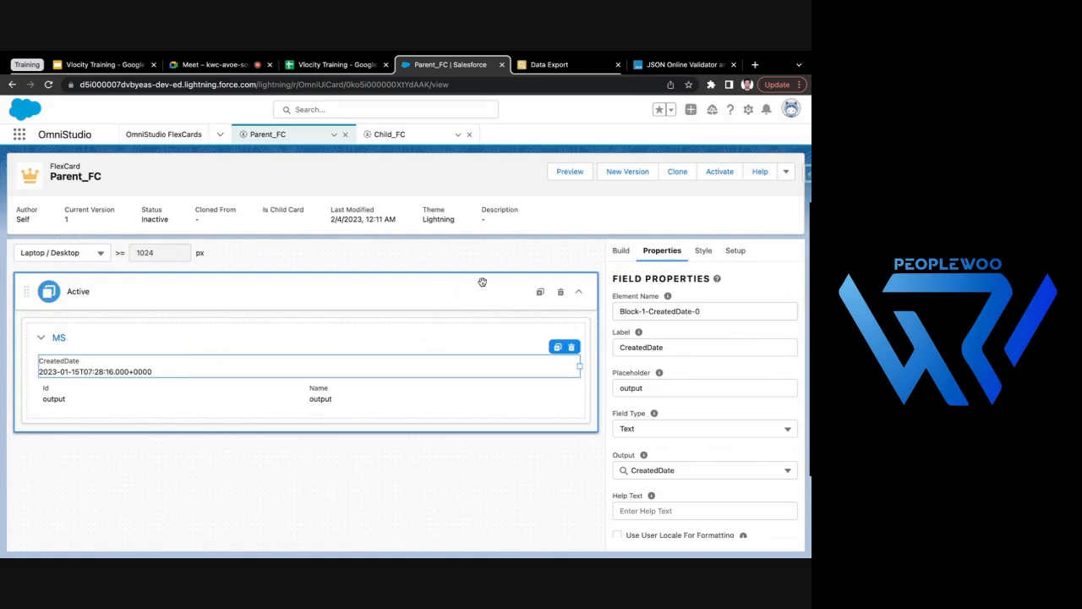
left_click(623, 251)
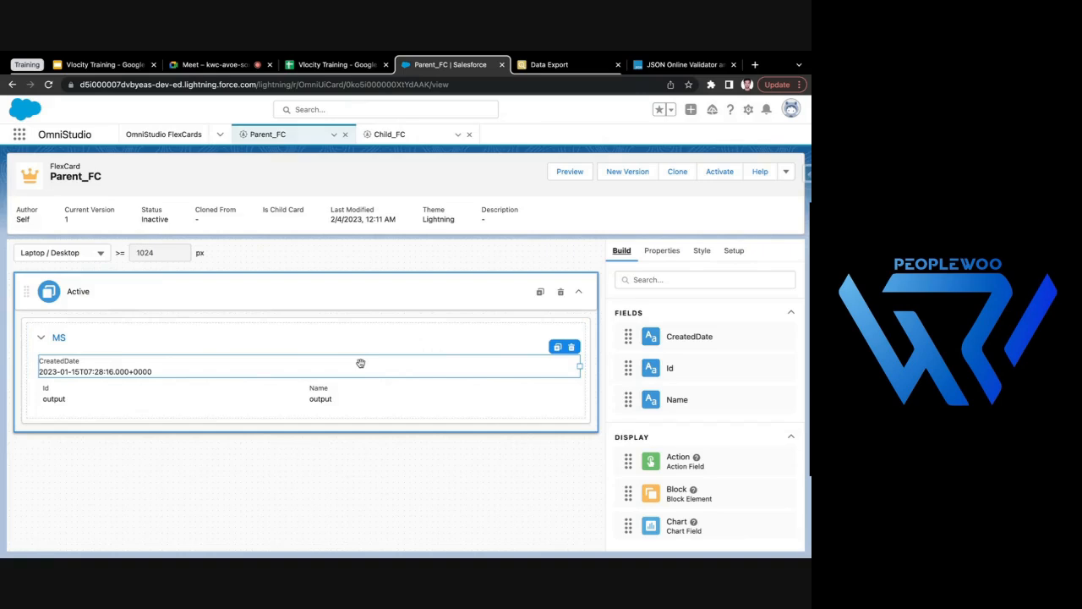
- Add a Chart element to the Active state of Parent_FC, above the collapsible block
left_click(154, 347)
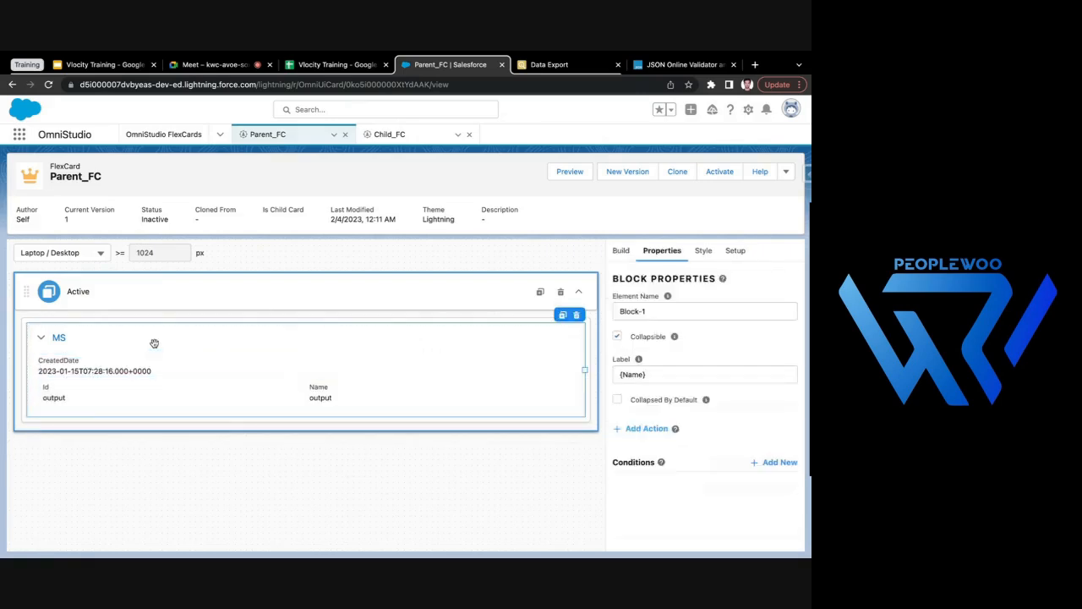
left_click(622, 251)
scroll(686, 401, "down", 5)
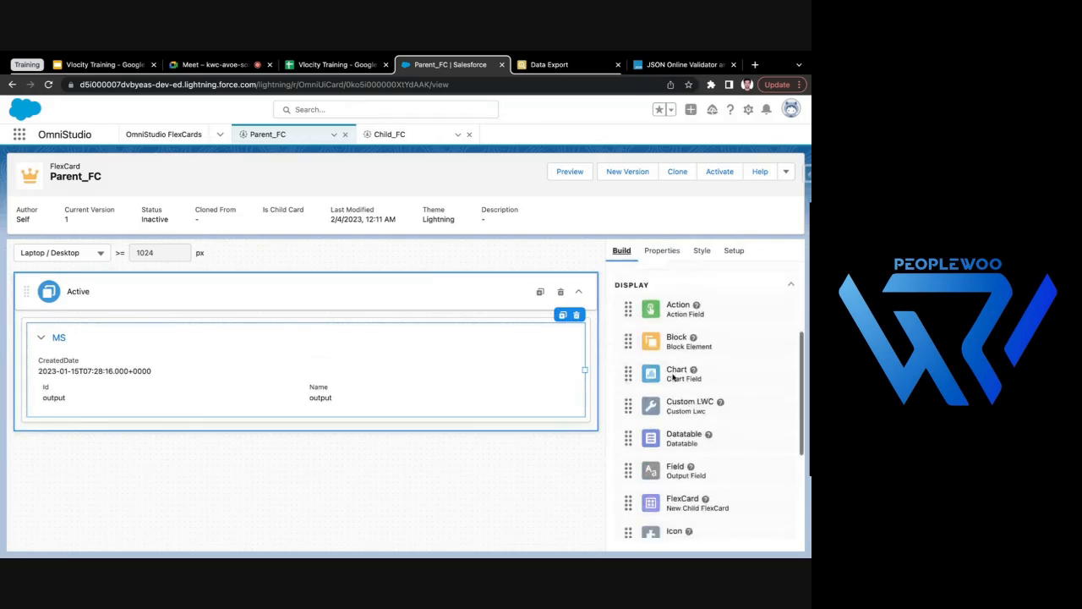
scroll(693, 476, "down", 1)
left_click_drag(679, 332, 499, 328)
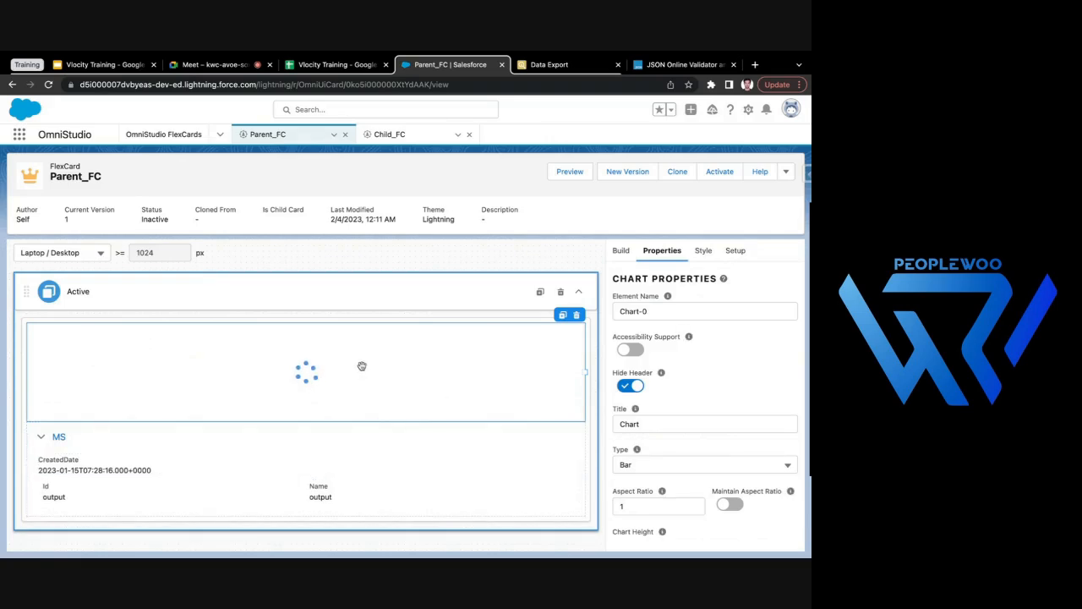
- Delete the Chart element above the collapsible block in the Active state
left_click(626, 251)
scroll(666, 409, "down", 1)
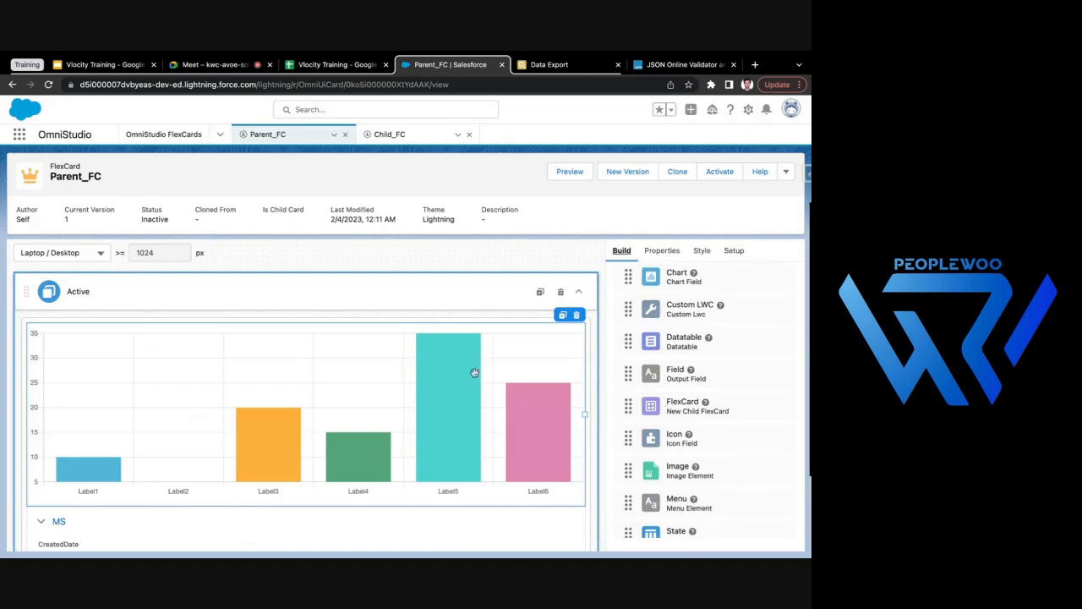
left_click(579, 317)
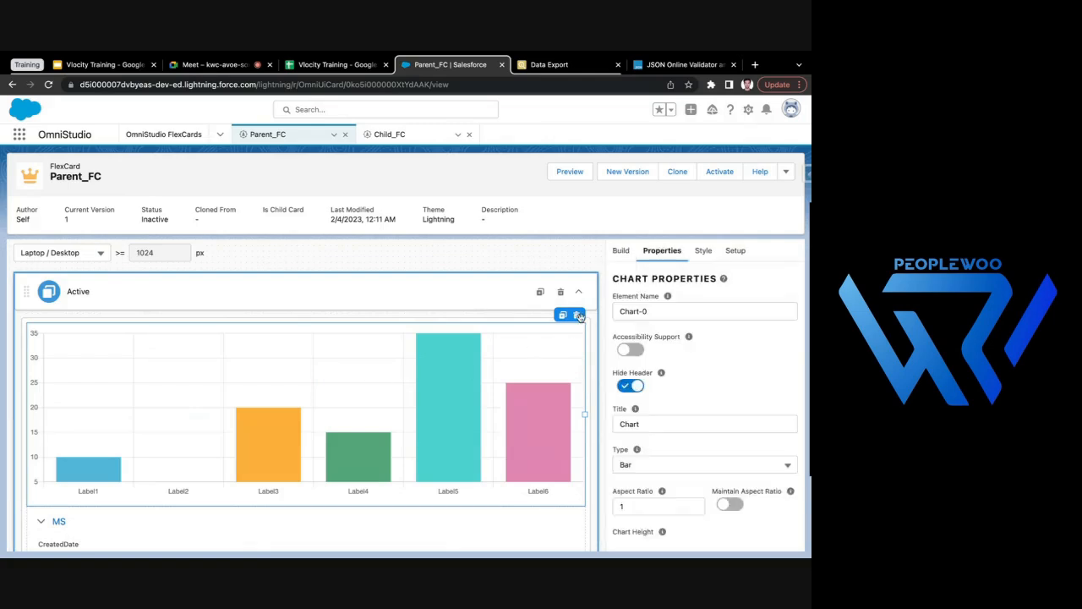
left_click(580, 315)
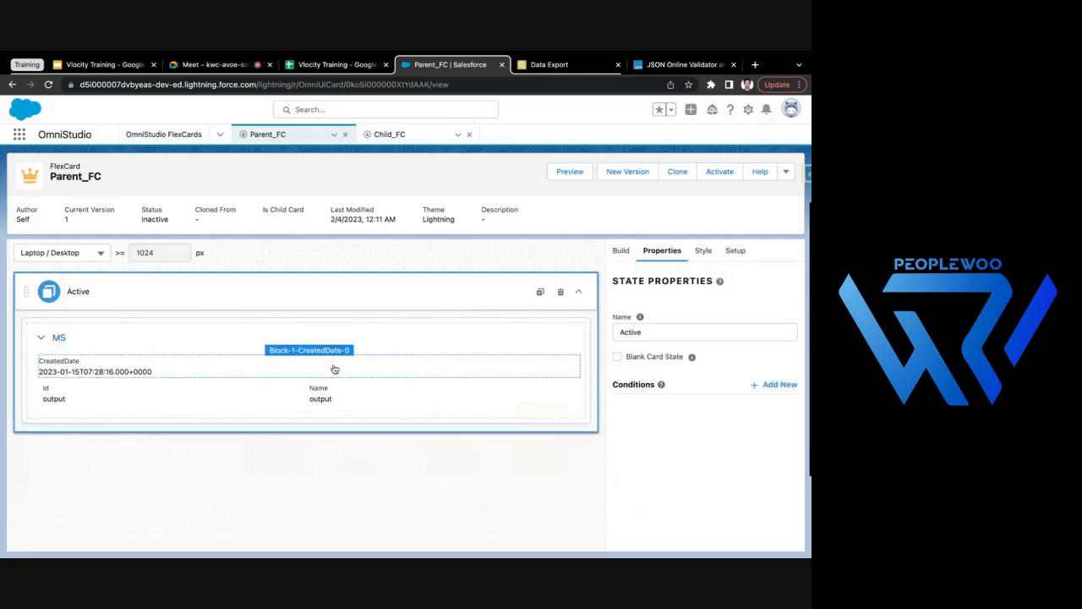
- Remove the Chart element from Parent_FC's Active state again and make the collapsible {Name} block collapsed by default
left_click(42, 337)
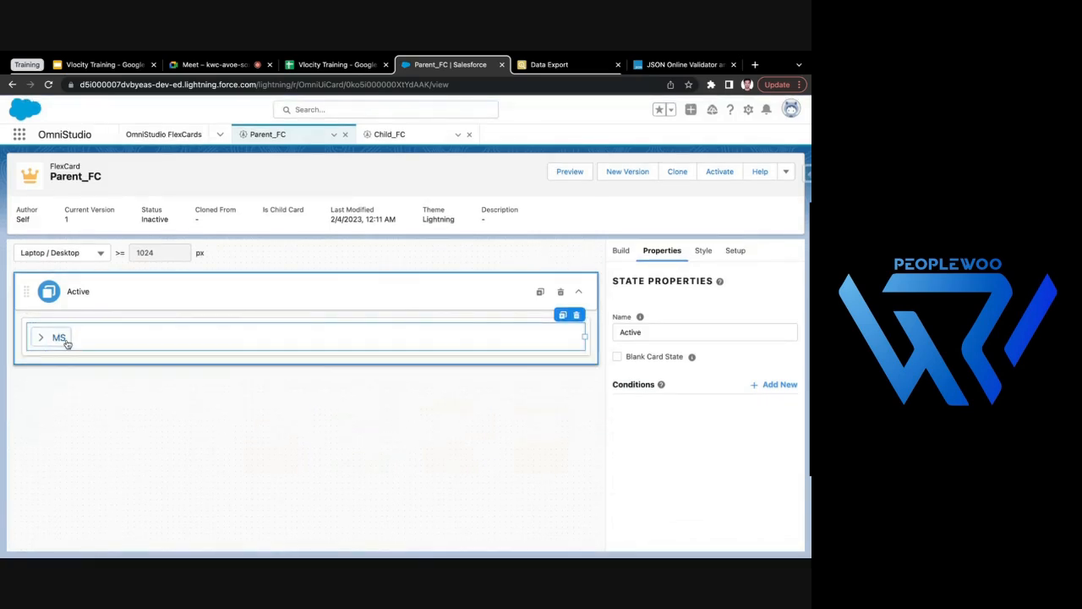
left_click(616, 359)
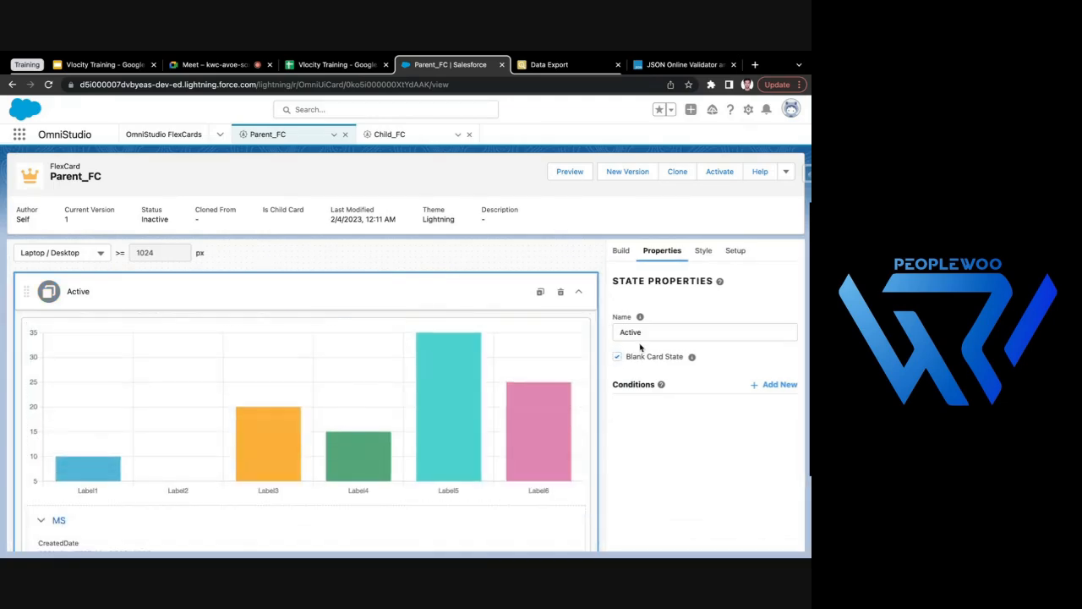
left_click(51, 395)
left_click(576, 314)
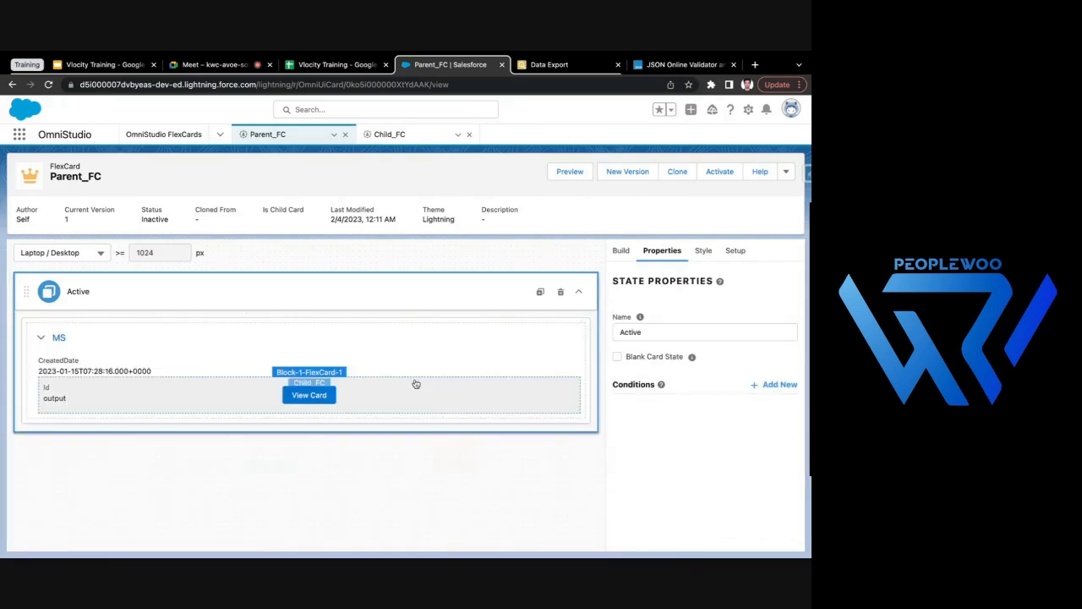
left_click(47, 337)
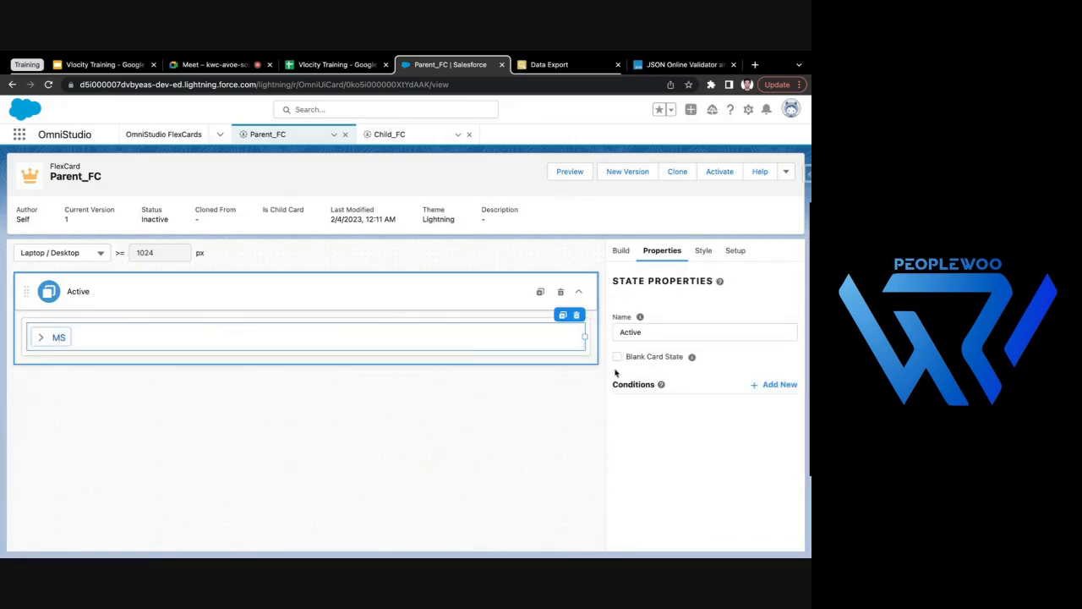
left_click(221, 332)
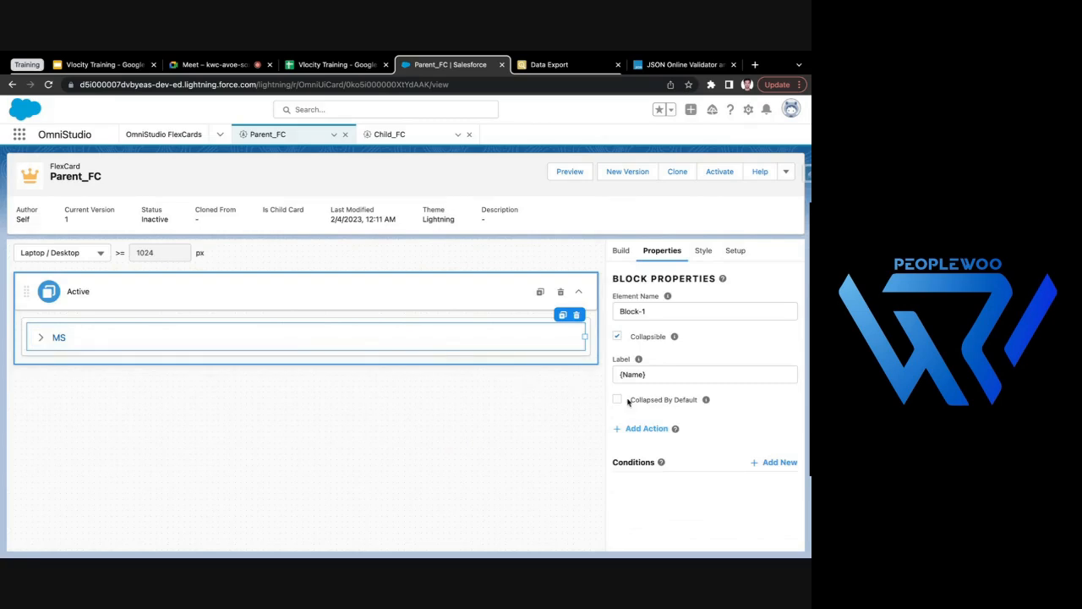
- Preview Parent_FC, check CreatedDate and the related contacts inside the first two account blocks, and return to the design view
left_click(570, 173)
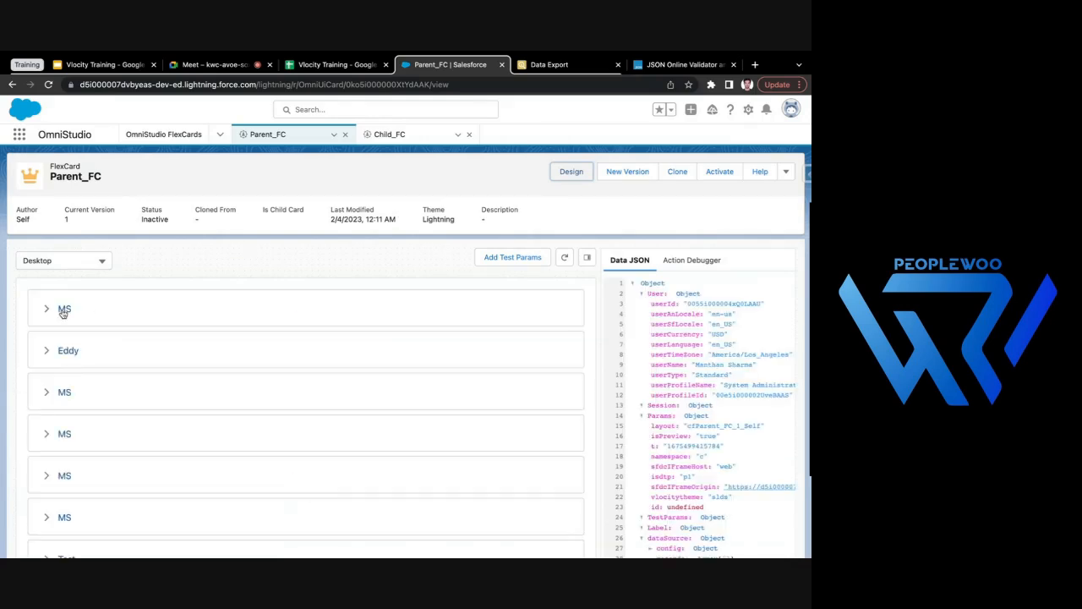
left_click(63, 310)
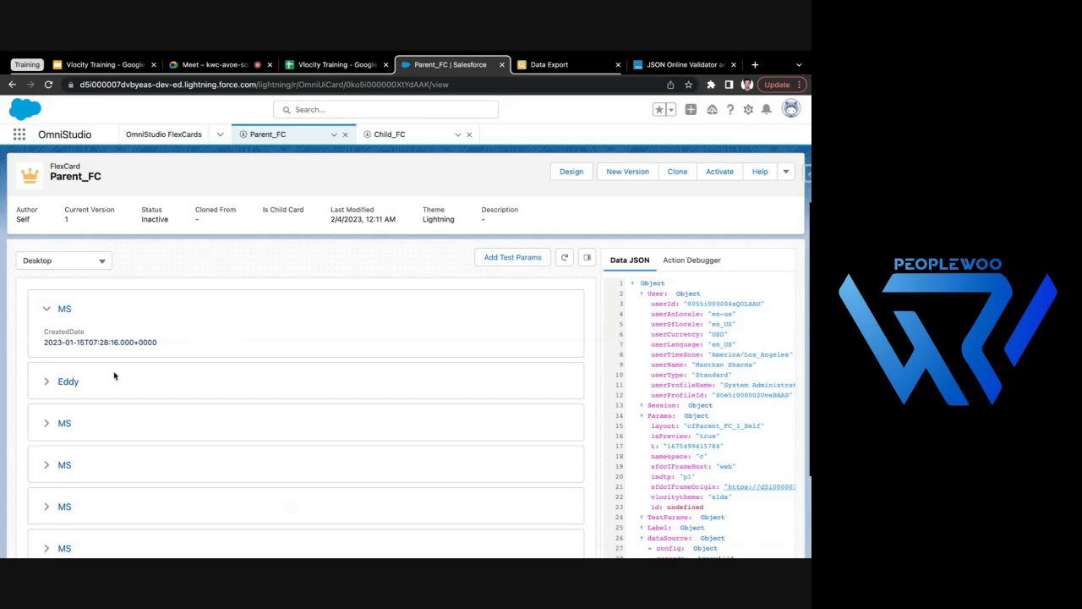
left_click(46, 383)
scroll(129, 480, "down", 2)
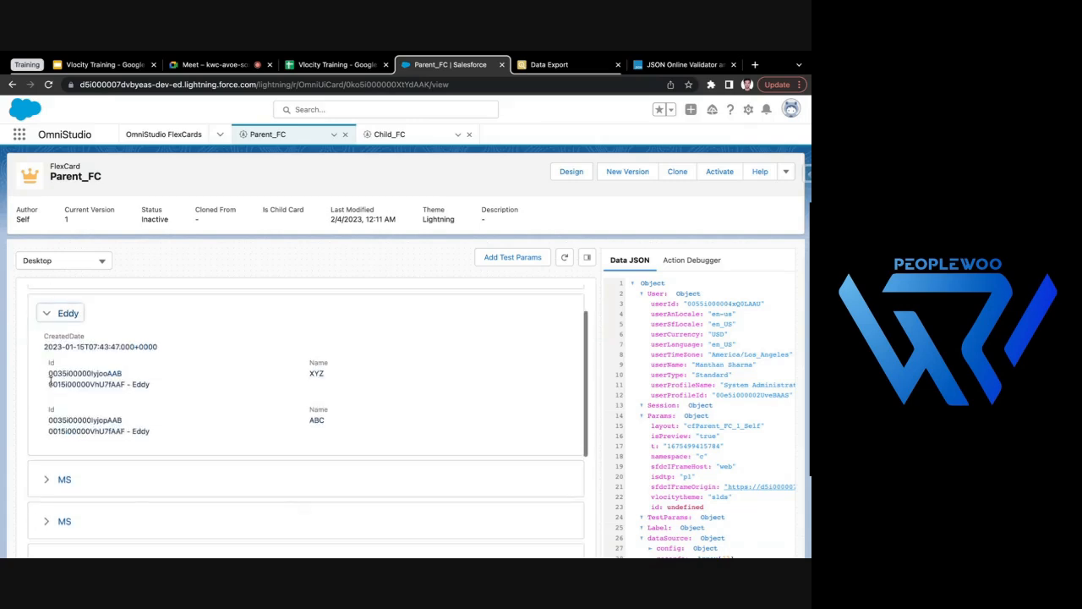
left_click_drag(37, 341, 179, 338)
left_click_drag(92, 371, 353, 395)
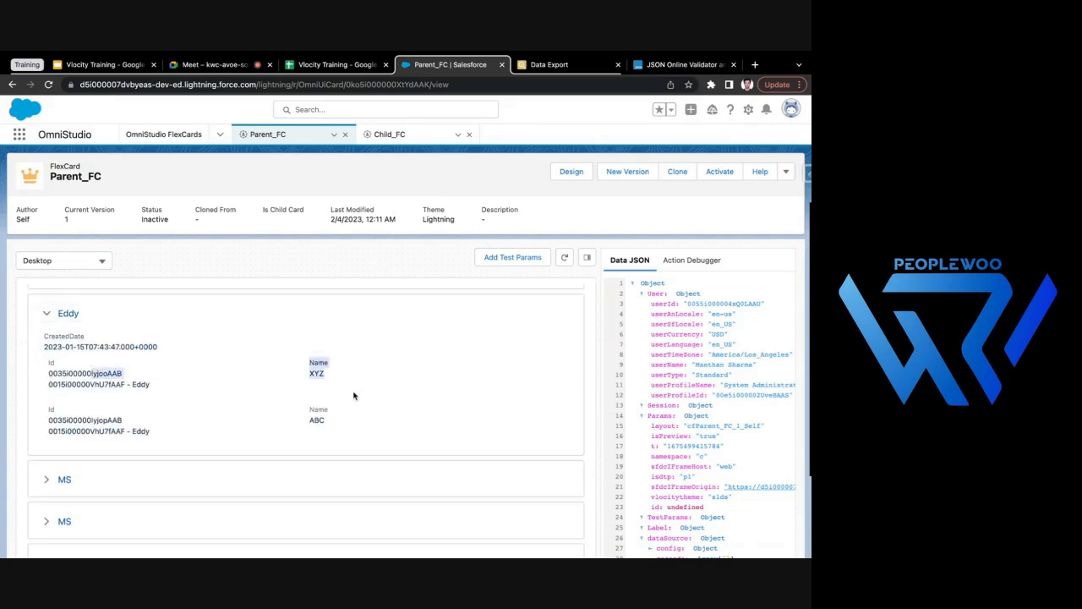
left_click(381, 341)
scroll(381, 341, "up", 1)
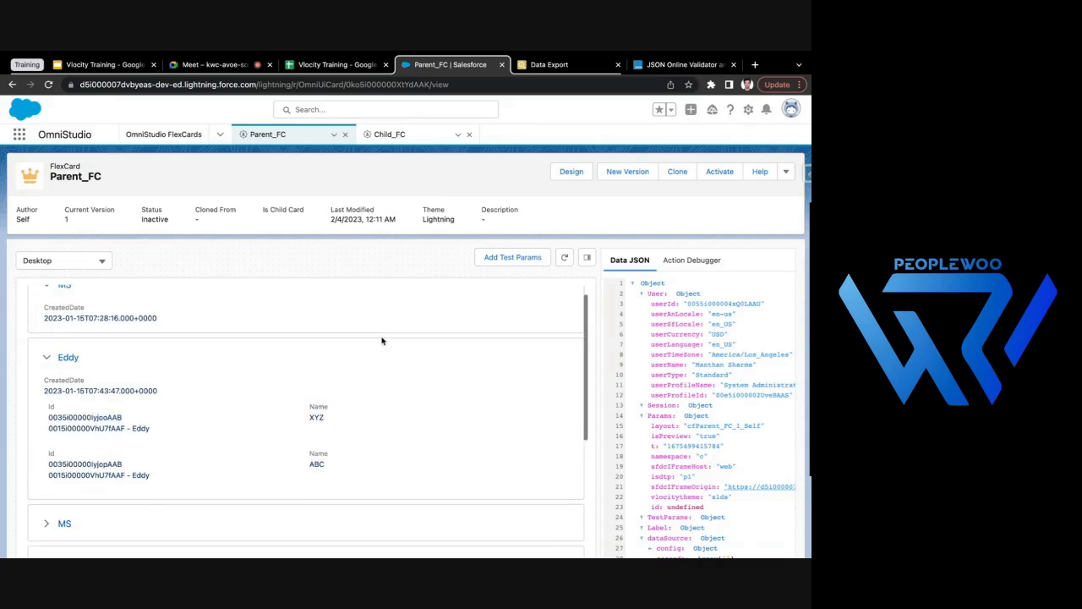
left_click(569, 173)
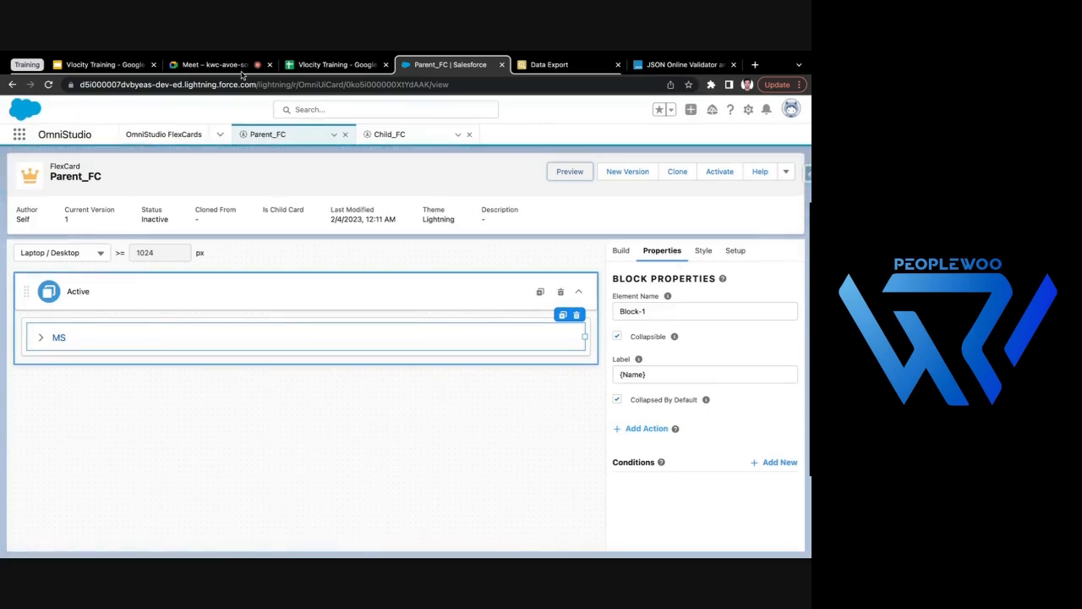
- Open the OmniScripts list, close the Parent_FC and Child_FC tabs, and look through the existing OmniScripts
left_click(221, 136)
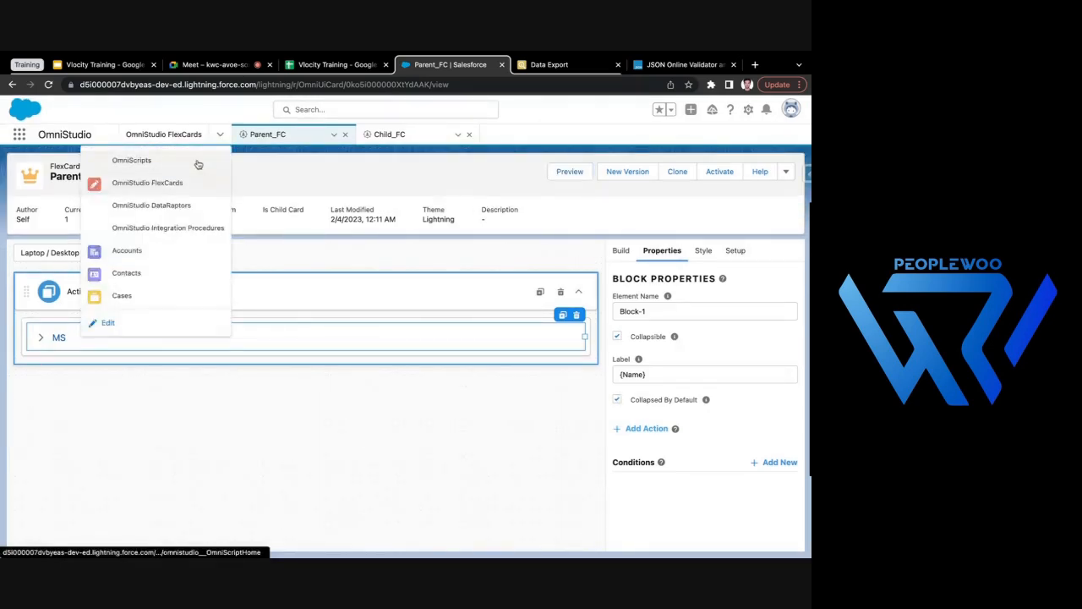
left_click(278, 164)
left_click(218, 138)
left_click(202, 164)
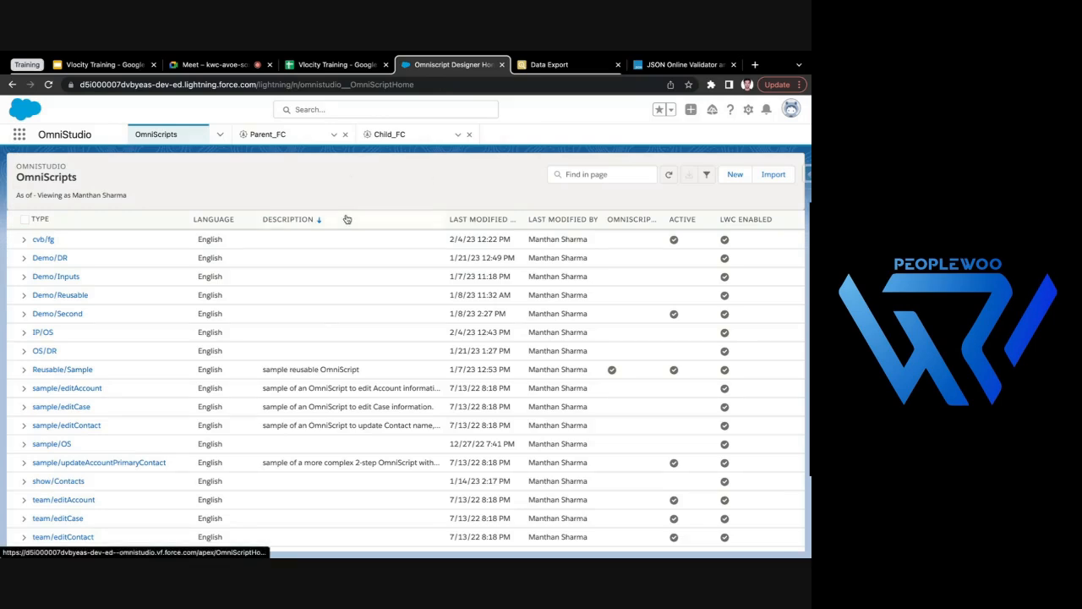
left_click(345, 134)
left_click(345, 135)
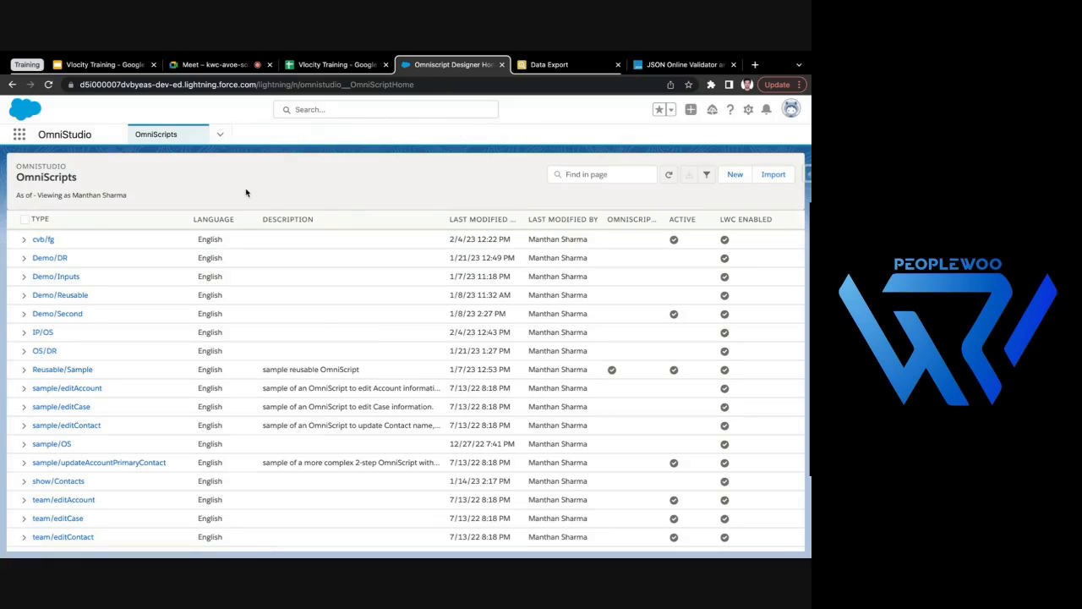
scroll(301, 348, "down", 1)
scroll(302, 347, "up", 1)
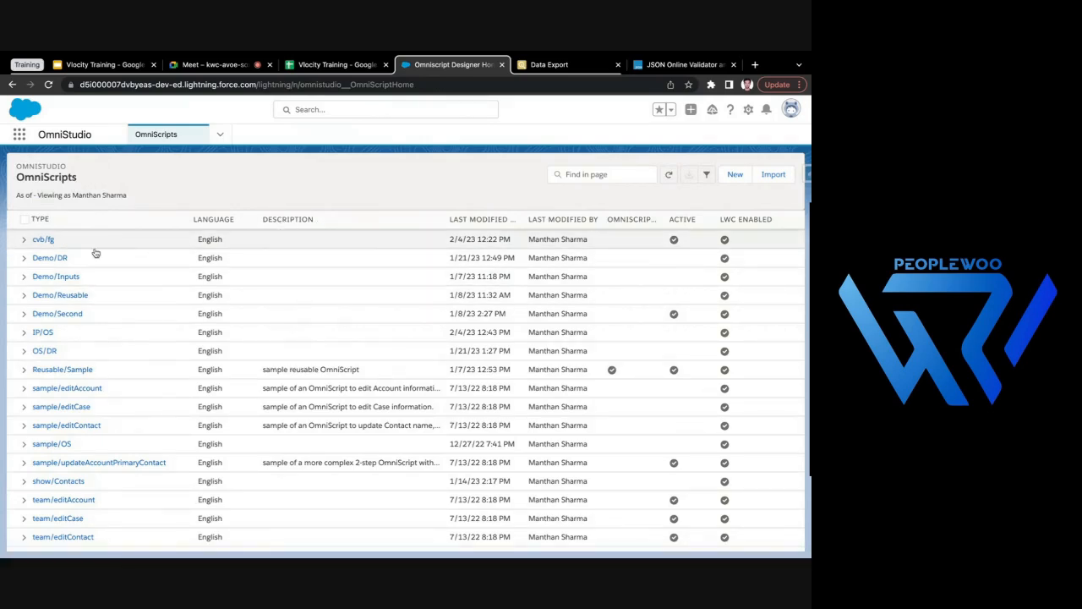
left_click(46, 246)
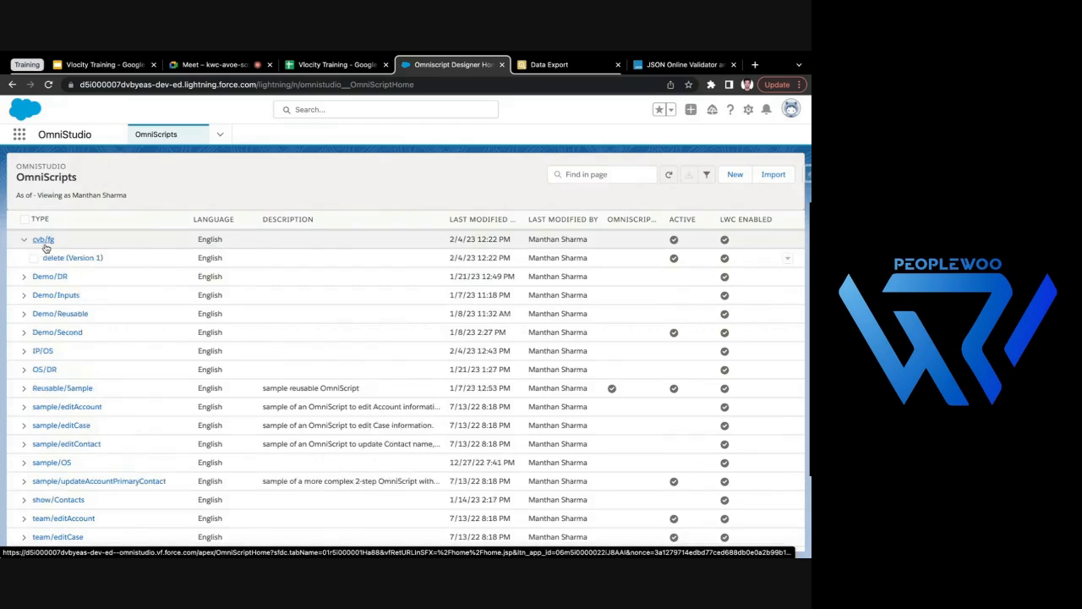
- Create an English OmniScript named NavigateOption with type Navigate and subtype Option
left_click(740, 176)
left_click(263, 306)
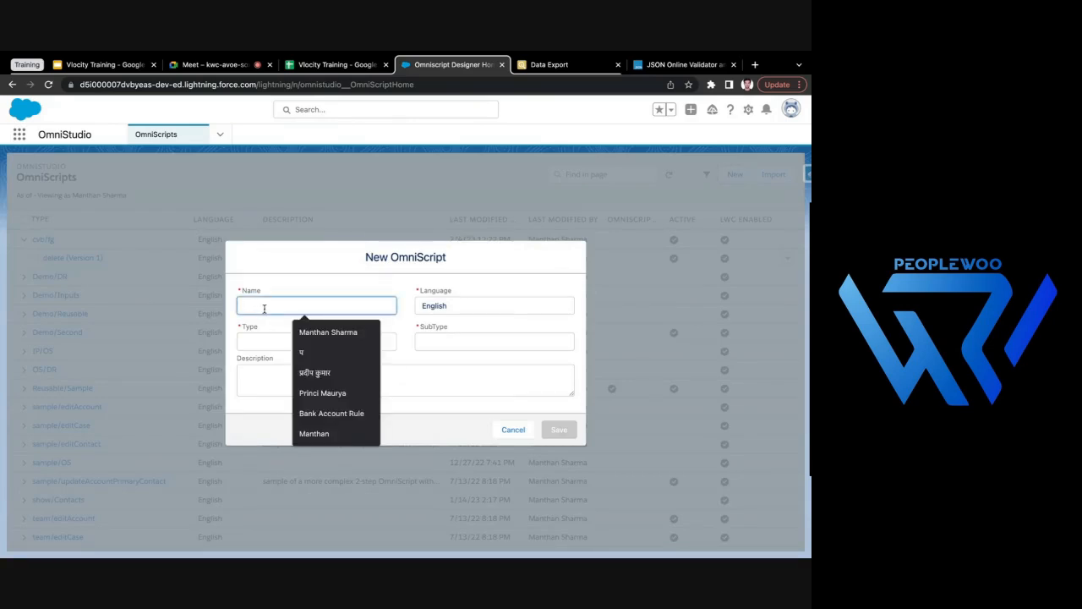
type("Navigate")
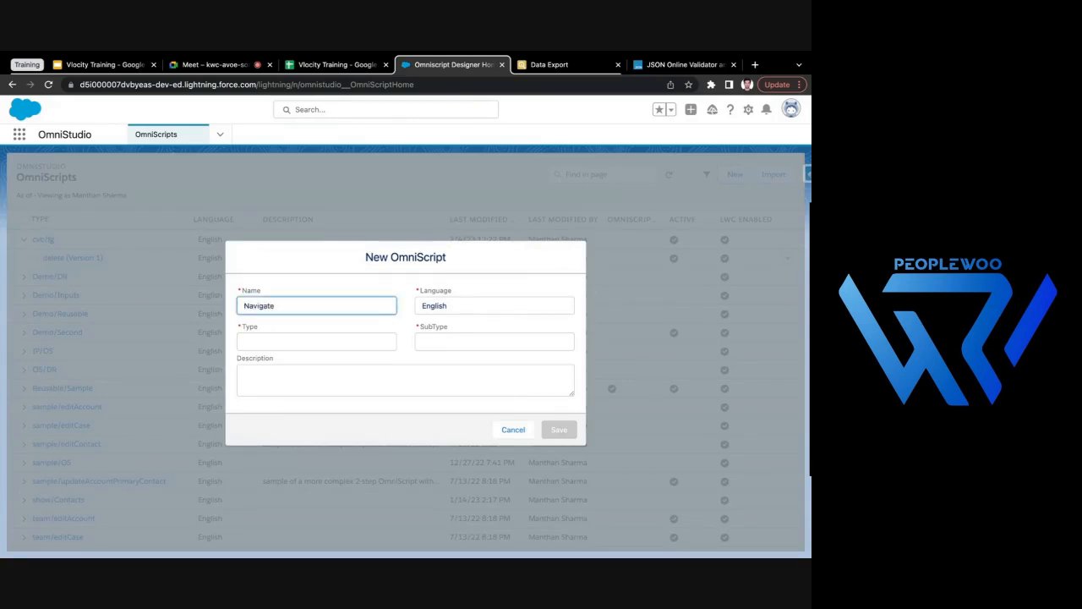
type("Option")
left_click(312, 339)
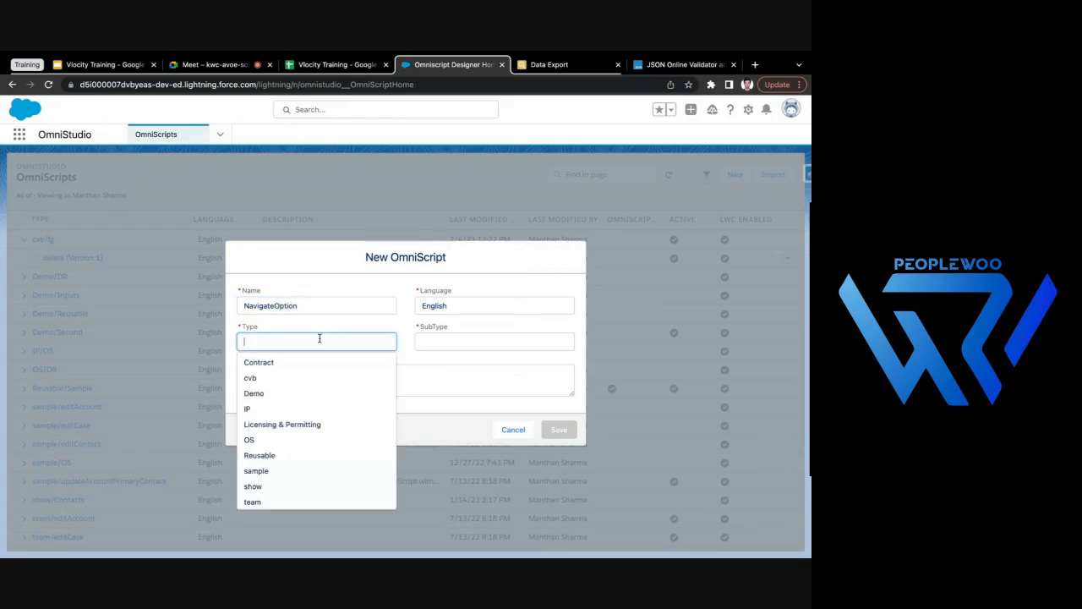
type("Navigae")
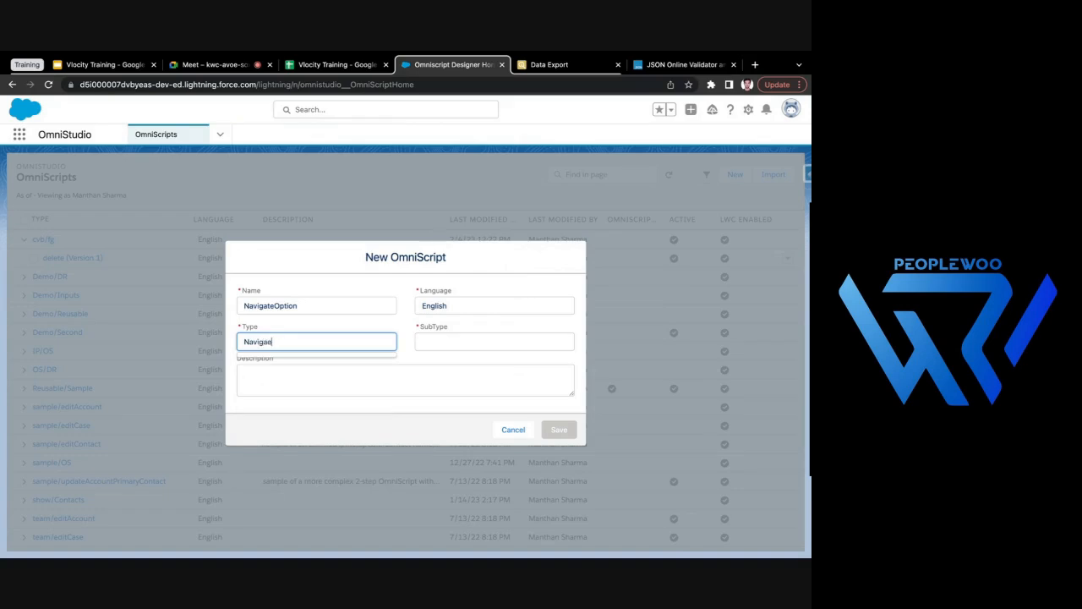
left_click(447, 339)
type("Option")
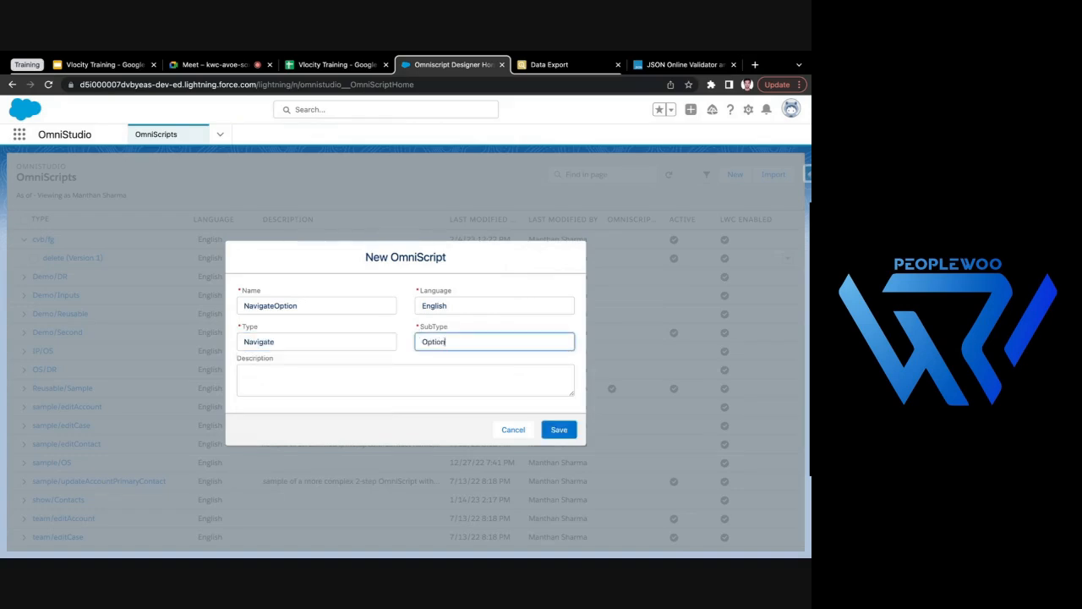
left_click(560, 431)
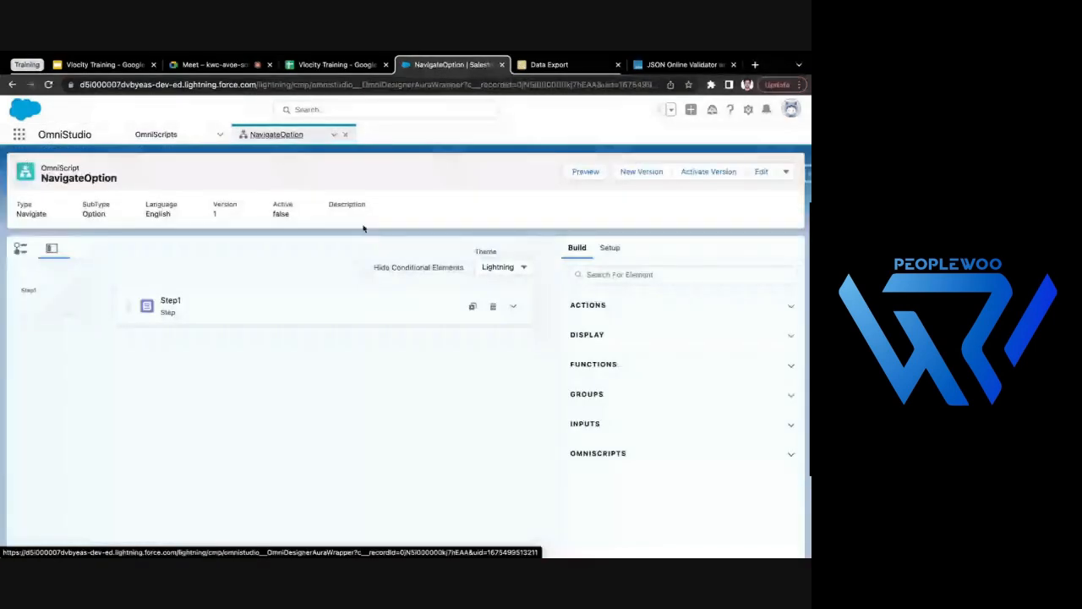
- Create an English OmniScript named EditBlock with type Edit and subtype Block
left_click(169, 142)
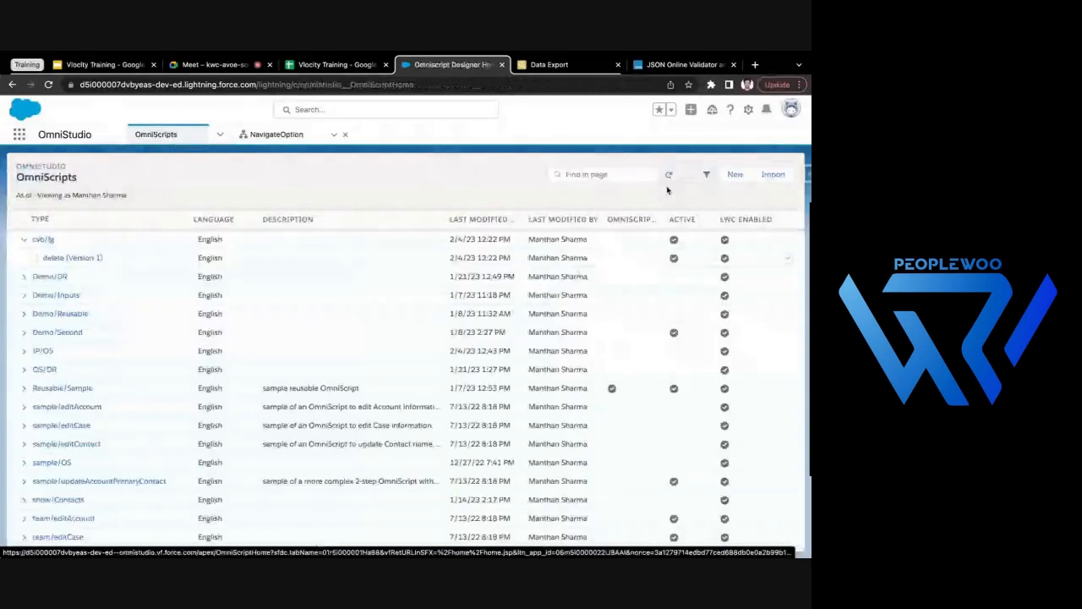
left_click(735, 174)
type("Ed")
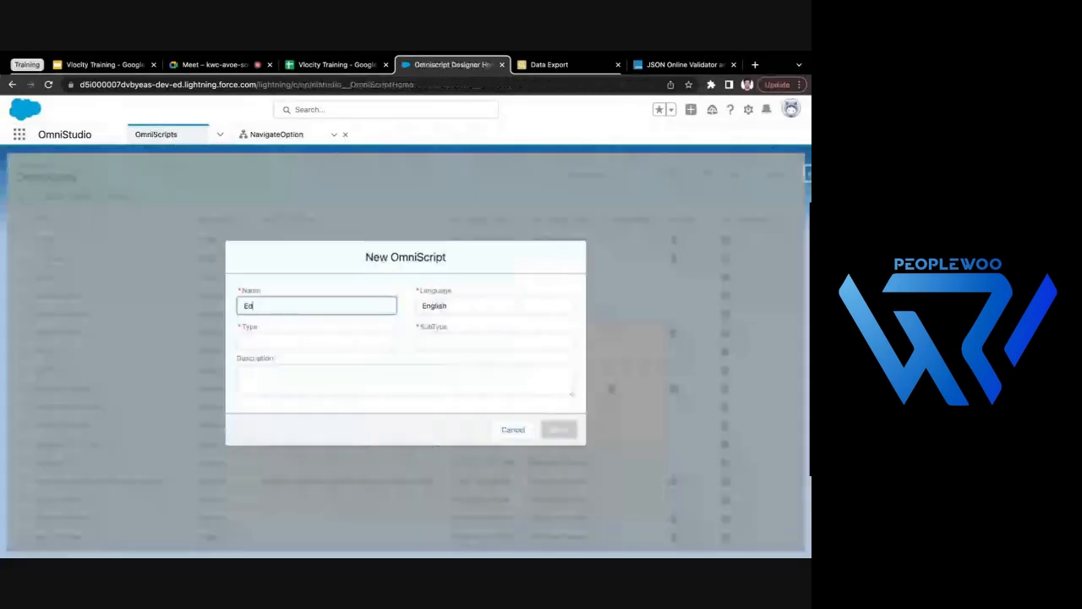
type("itBlock")
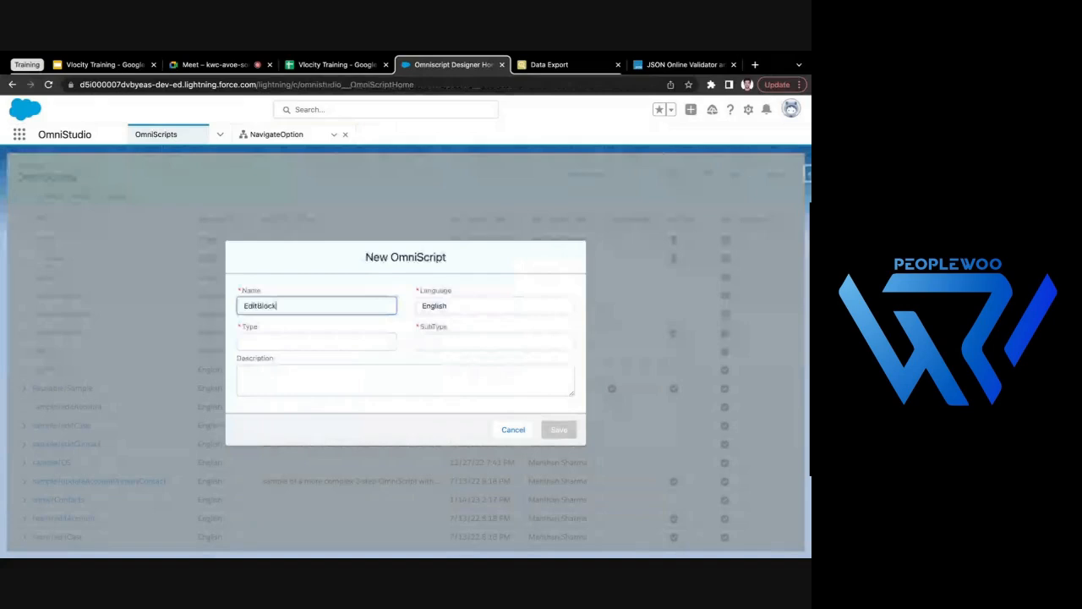
key("Tab")
type("Edi")
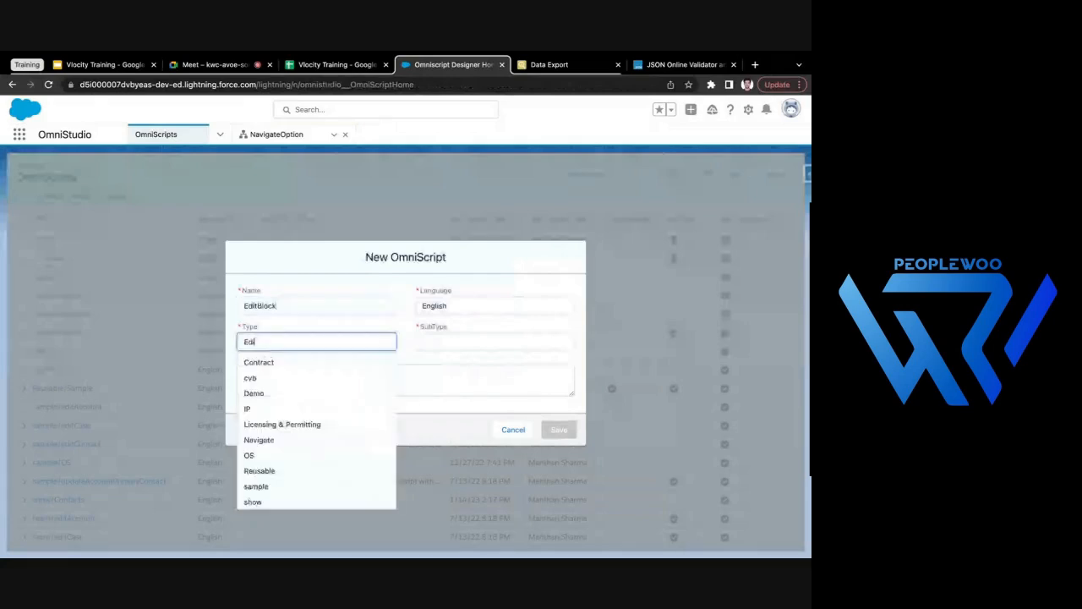
type("t")
key("Tab")
type("bloc")
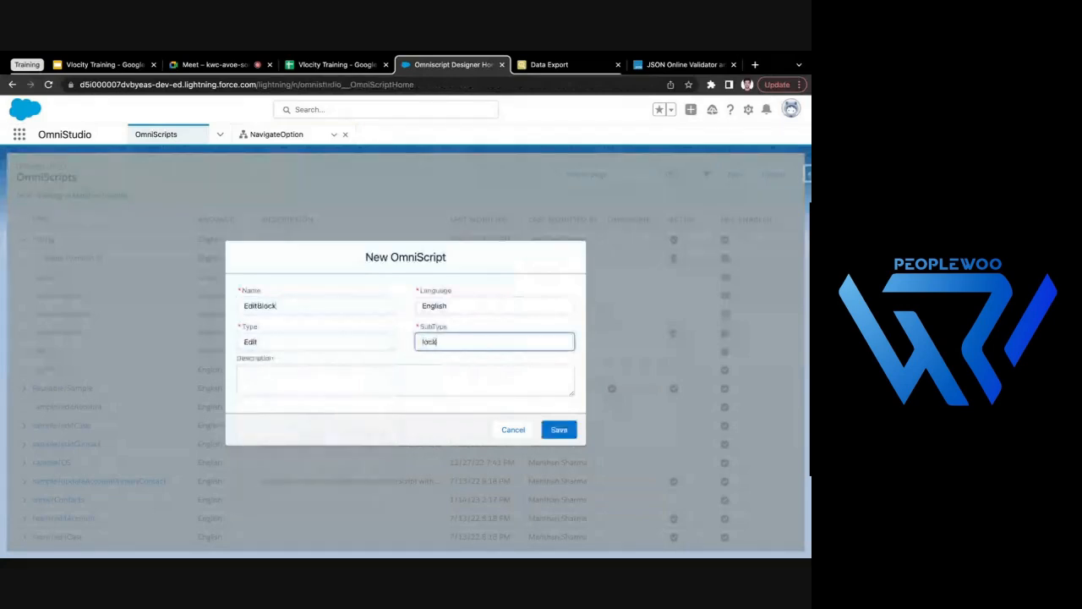
key("BackSpace")
key("BackSpace")
key("BackSpace")
key("BackSpace")
type("Block")
left_click(557, 429)
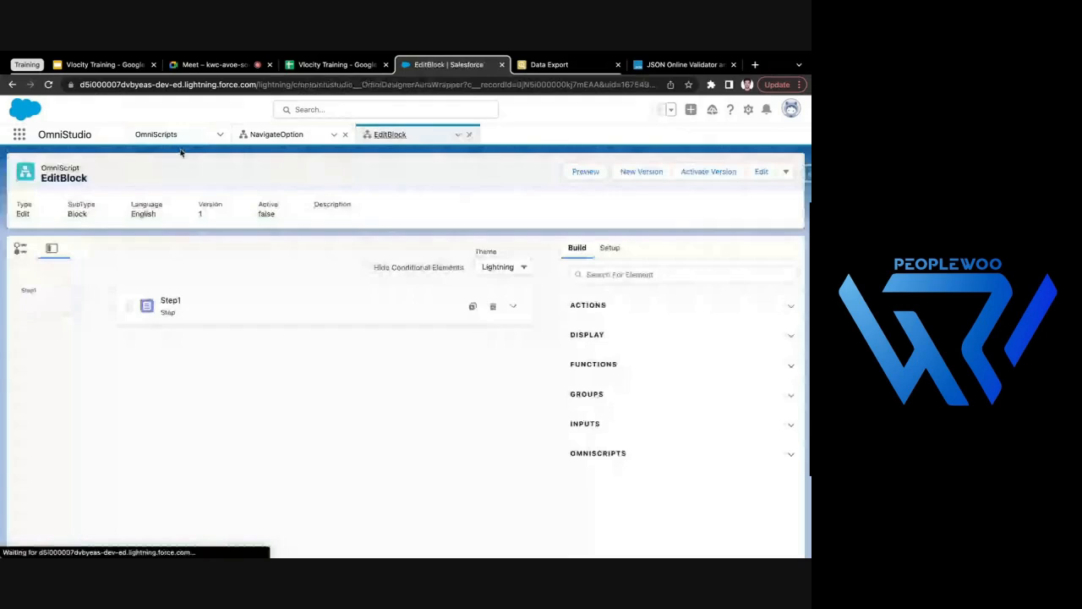
- Create an English OmniScript named FCinsideOS with type FC and subtype OS
left_click(169, 136)
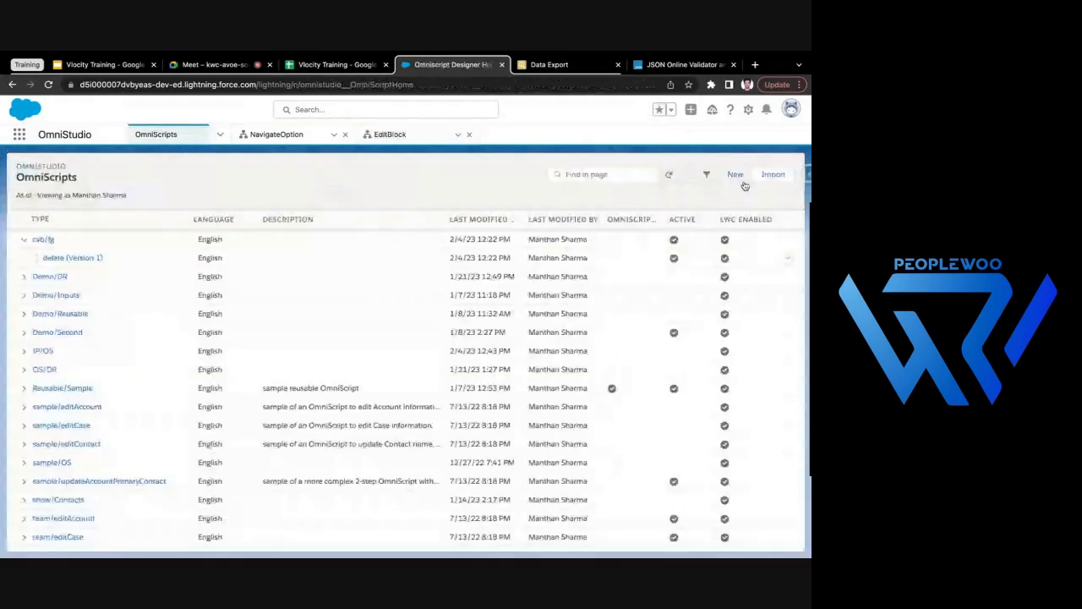
left_click(743, 180)
type("FCinsideOS")
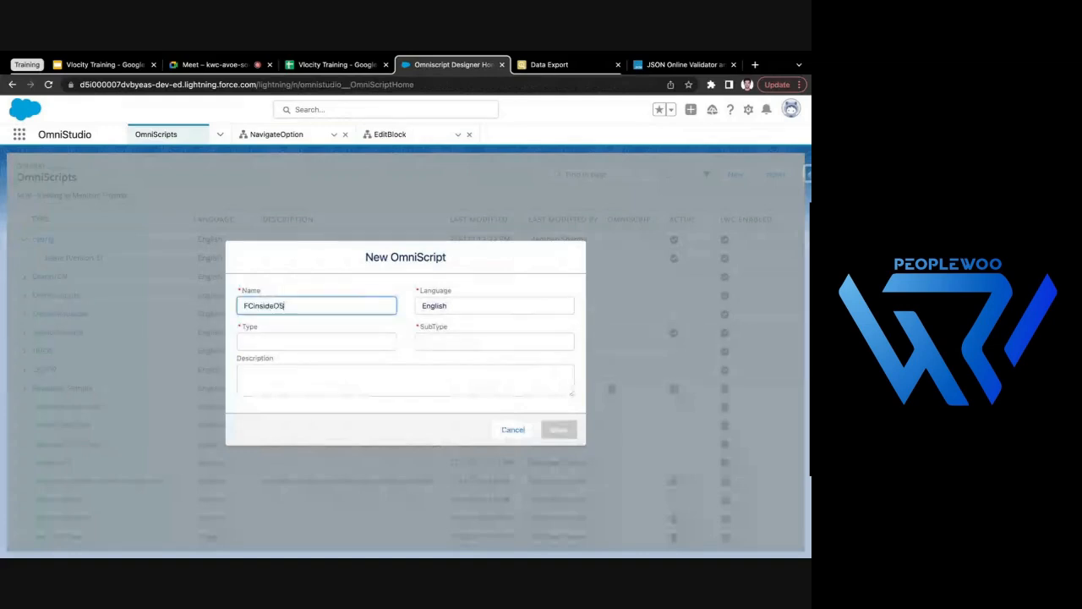
left_click(322, 343)
type("FC")
left_click(459, 343)
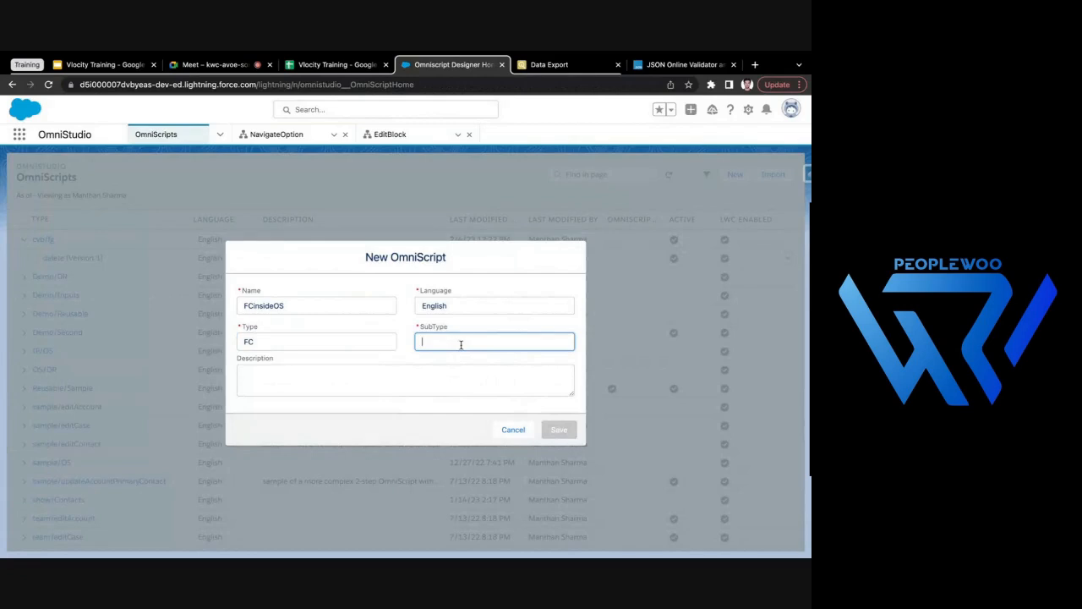
type("OS")
left_click(558, 428)
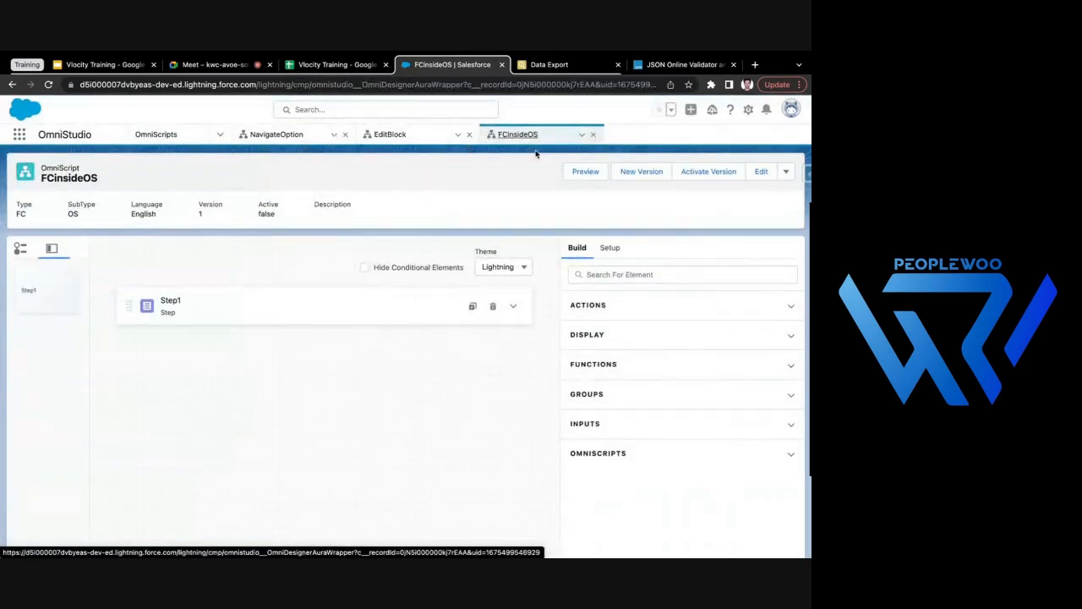
- Move the FCinsideOS tab ahead of NavigateOption and EditBlock, and open the OmniStudio FlexCards list
left_click_drag(536, 143, 288, 137)
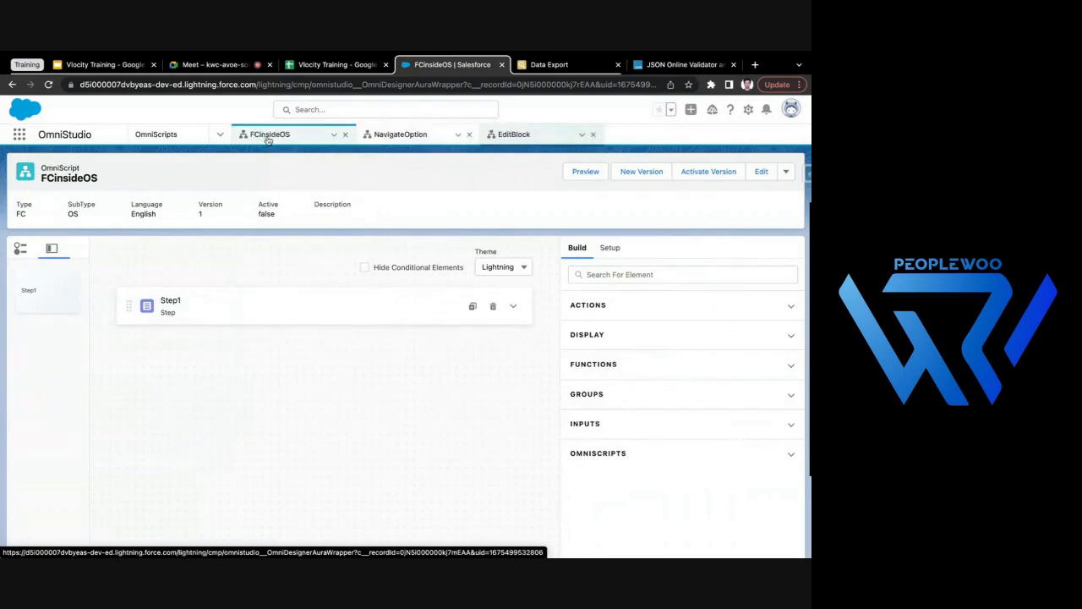
left_click(218, 136)
left_click(163, 183)
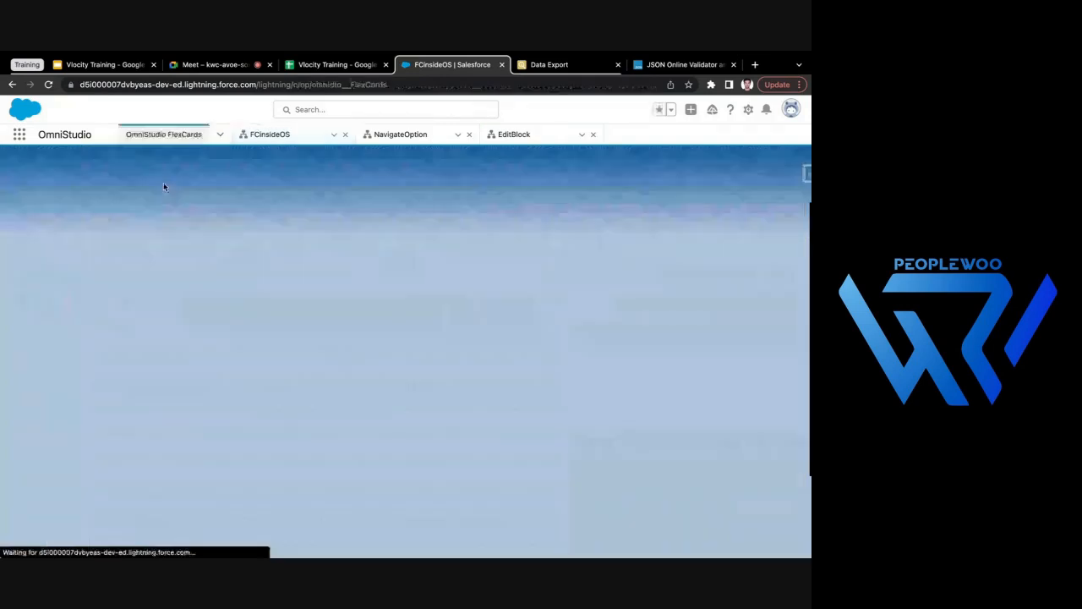
- Add a Custom Lightning Web Component element inside Step1 of the FCinsideOS OmniScript
left_click(265, 138)
left_click(363, 309)
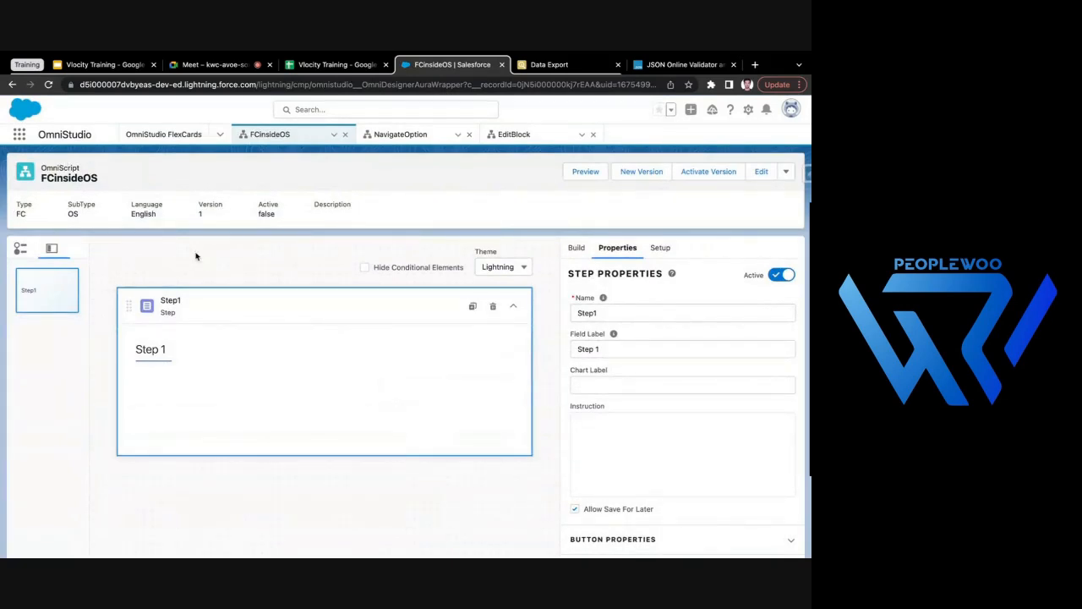
left_click(577, 255)
left_click(683, 274)
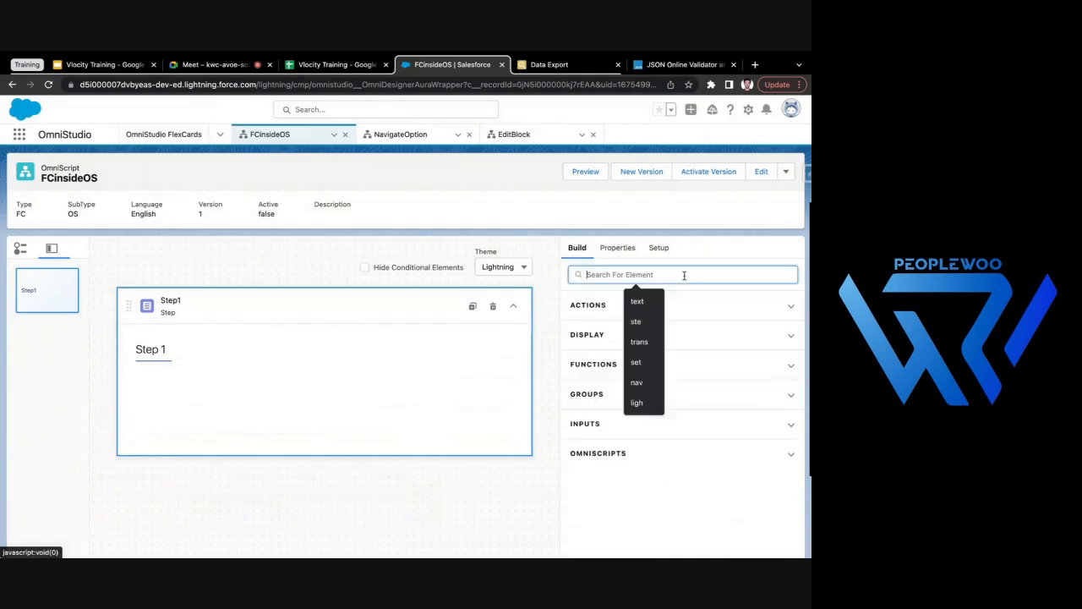
type("ligh")
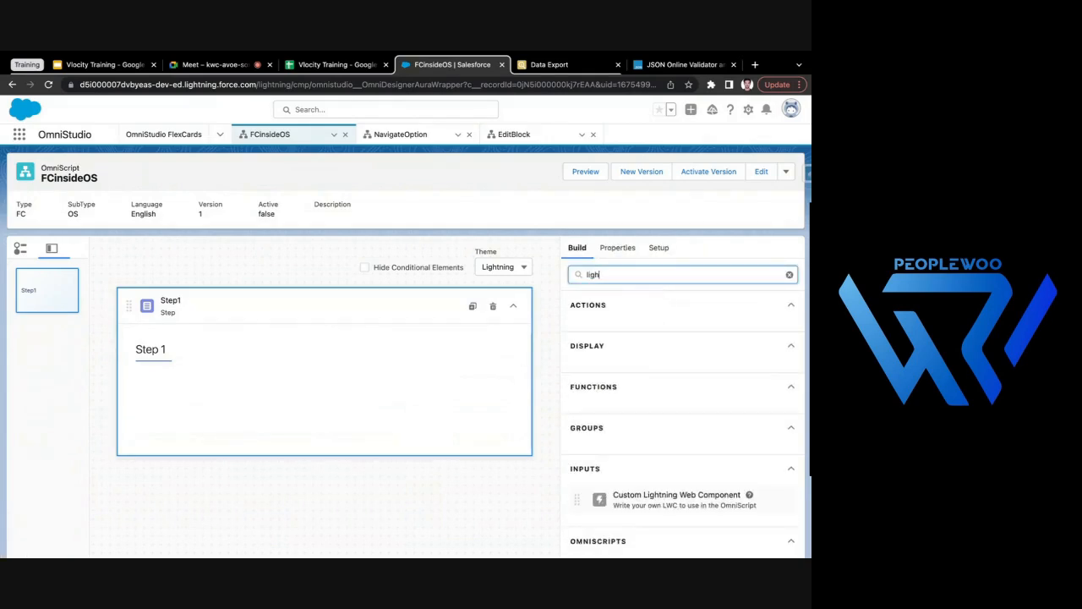
scroll(659, 421, "down", 1)
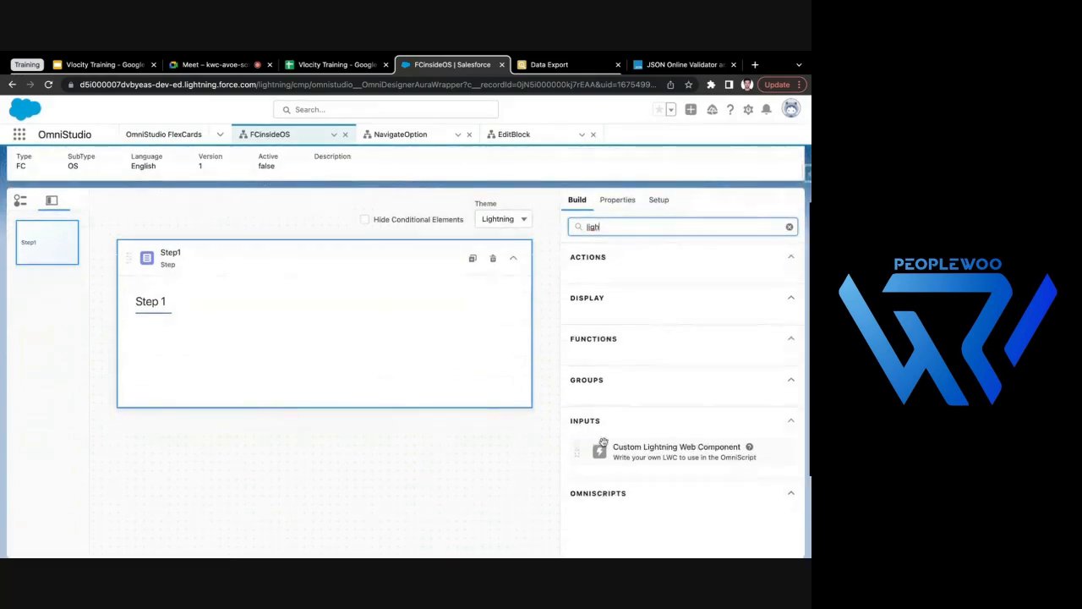
left_click_drag(744, 460, 379, 368)
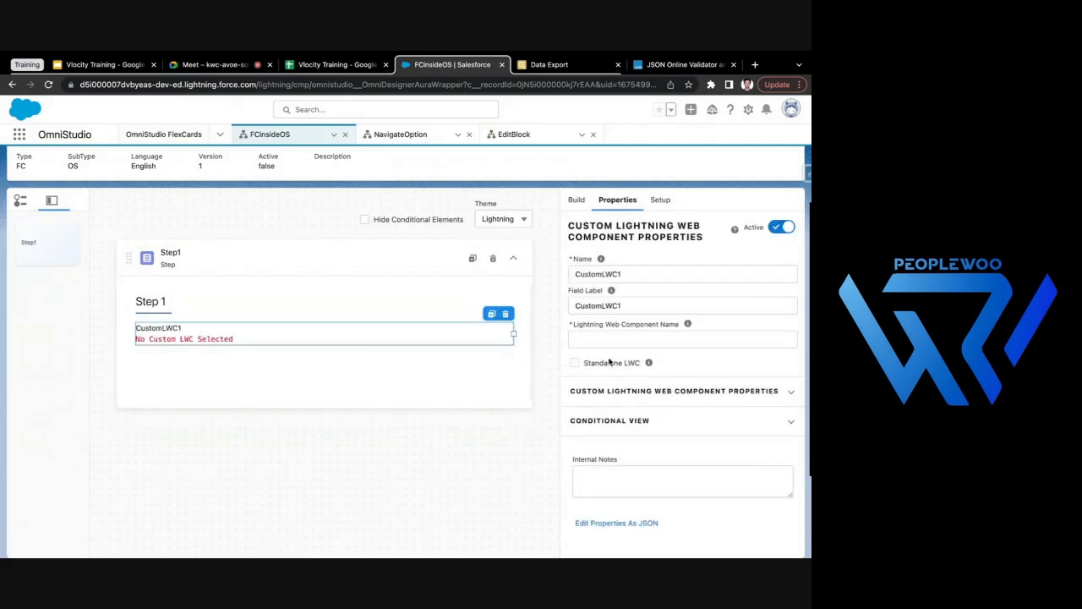
- Assign cfChild_FC as the element's Lightning Web Component, enable Standalone LWC, and expand its custom component properties
left_click(653, 340)
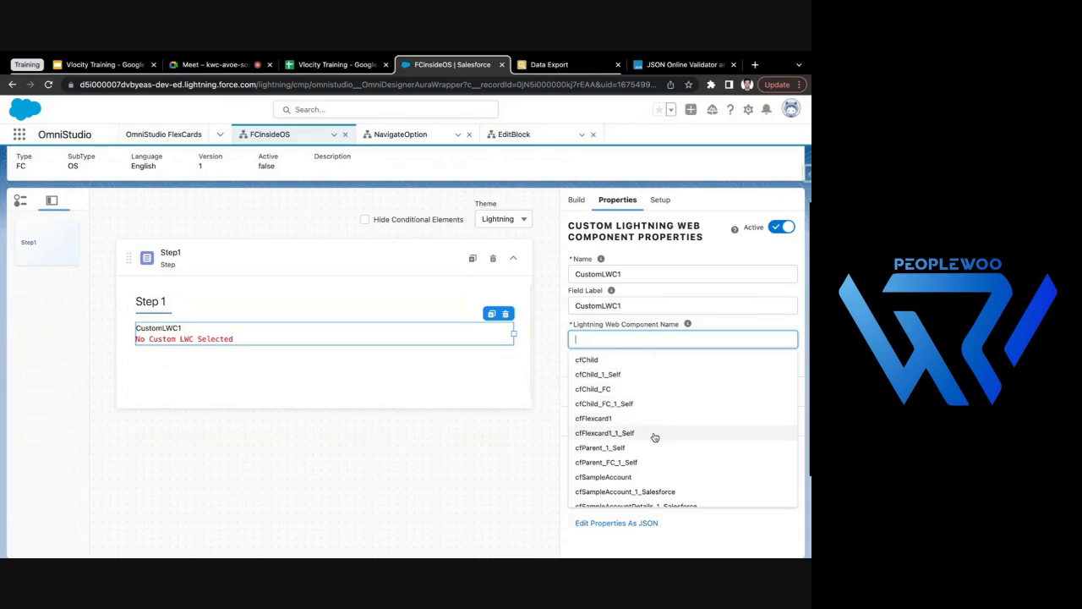
left_click(615, 391)
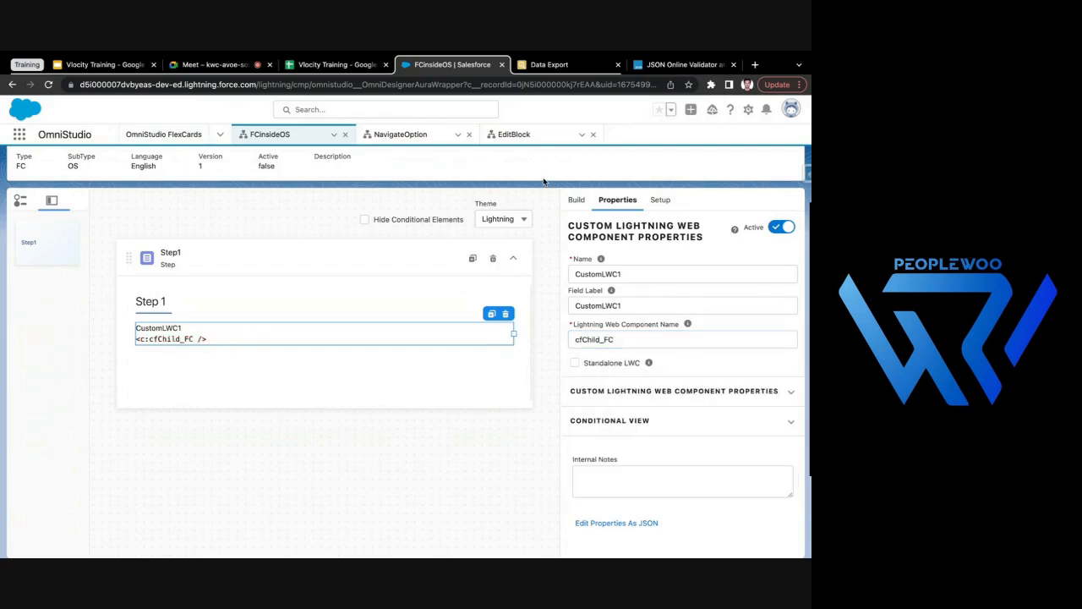
scroll(519, 217, "up", 1)
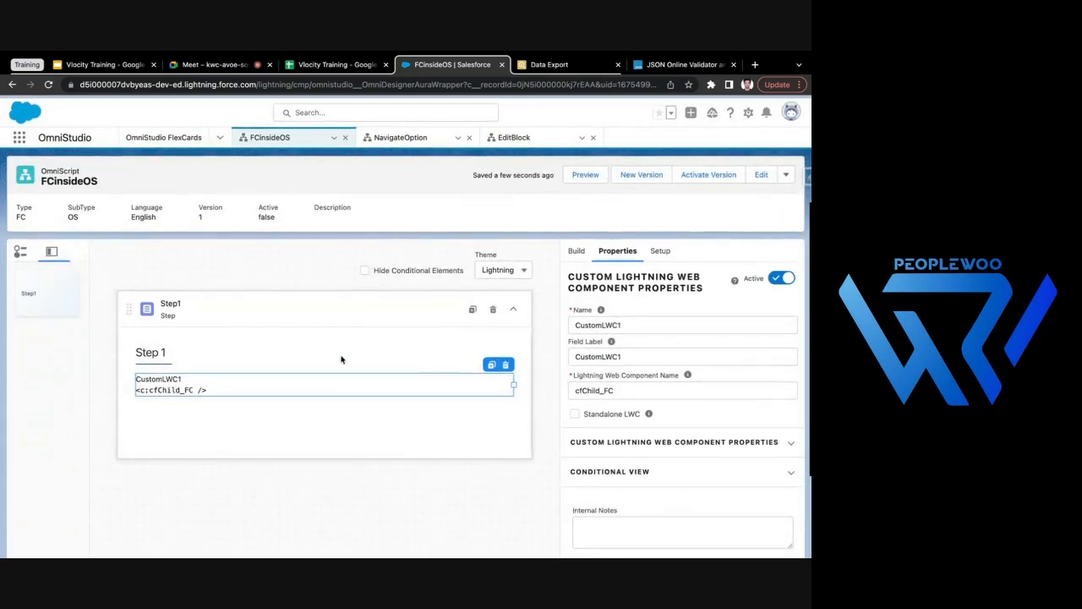
left_click(575, 412)
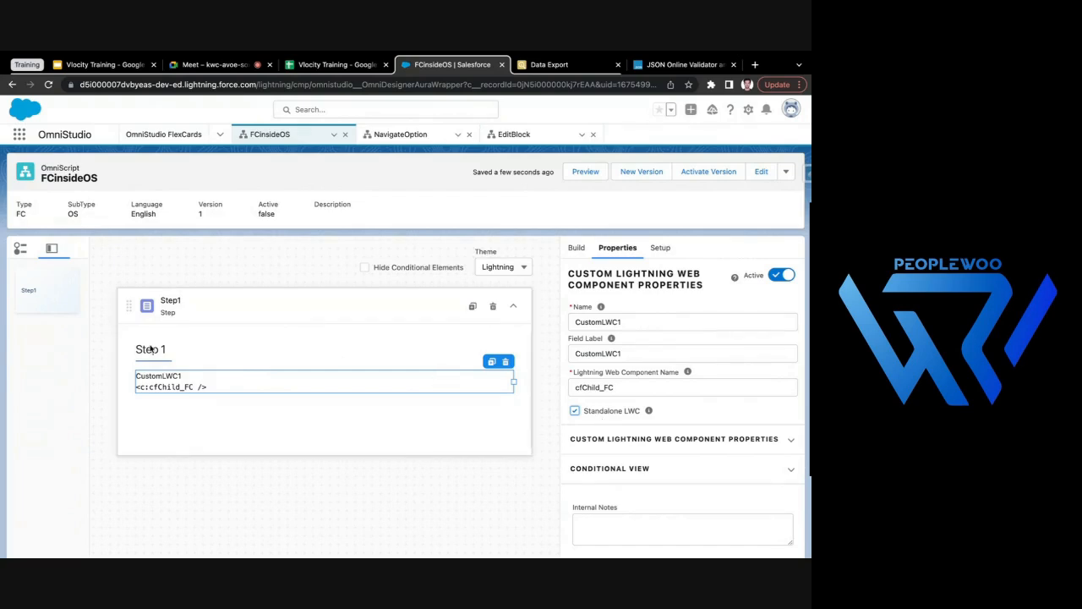
left_click(623, 441)
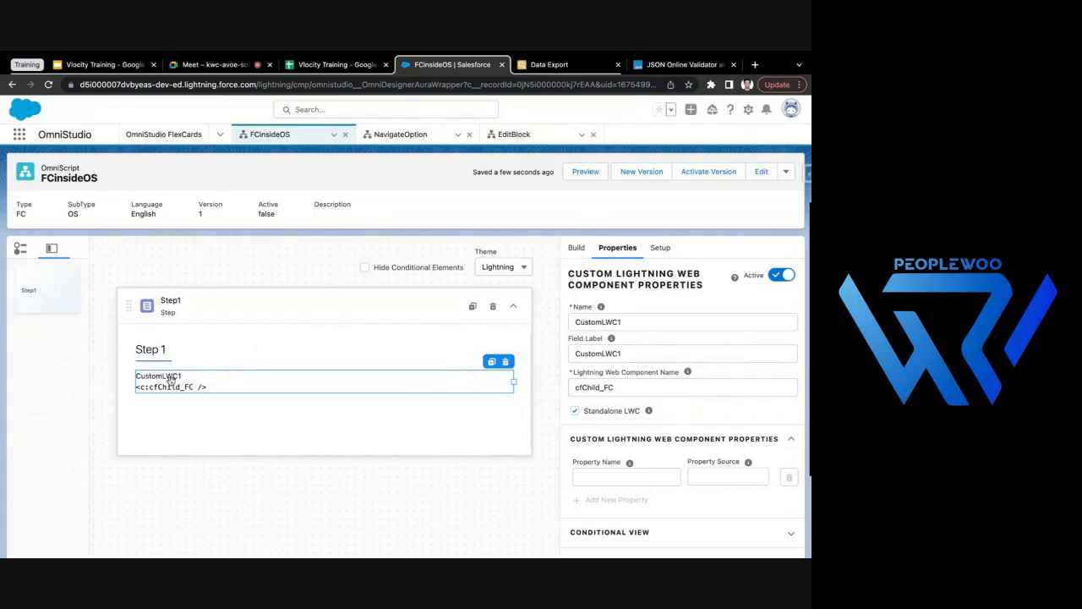
- Search the OmniStudio FlexCards for "child" and open version 1 of Child_FC
left_click(191, 134)
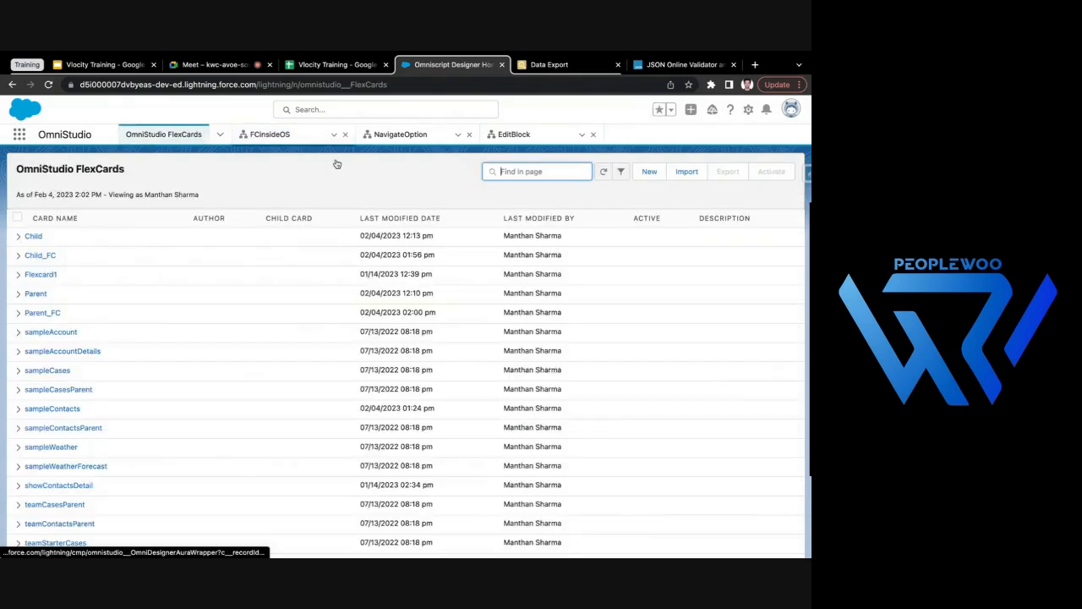
type("child")
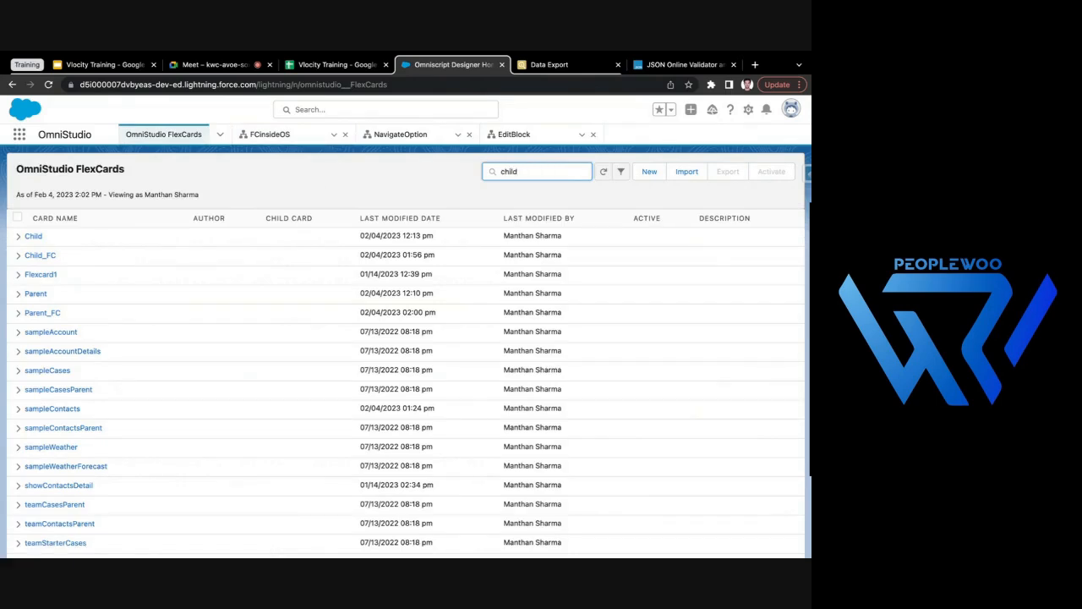
left_click(40, 255)
left_click(82, 279)
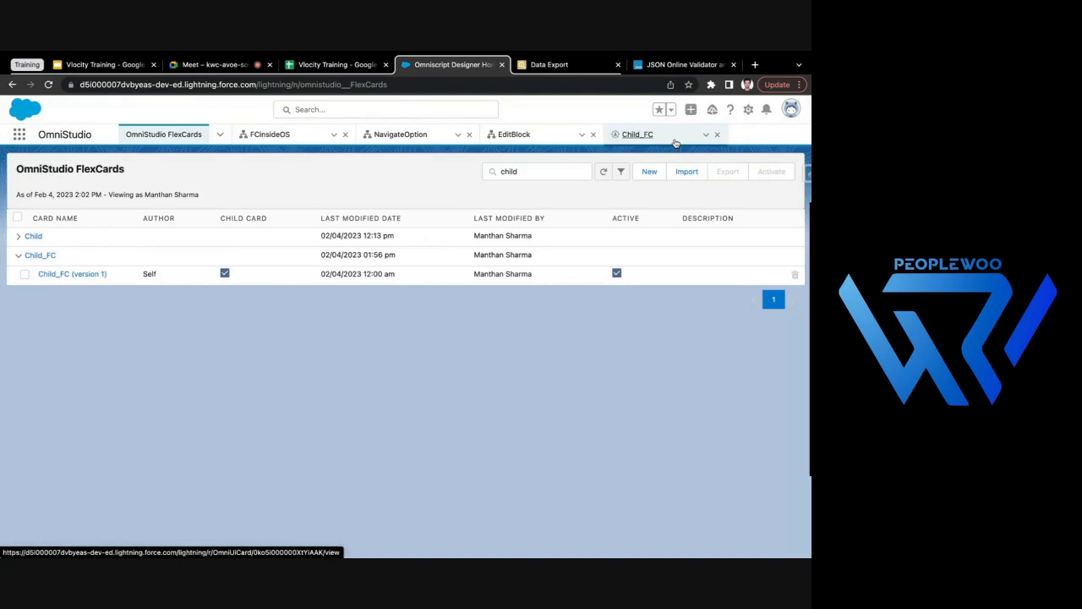
left_click(676, 140)
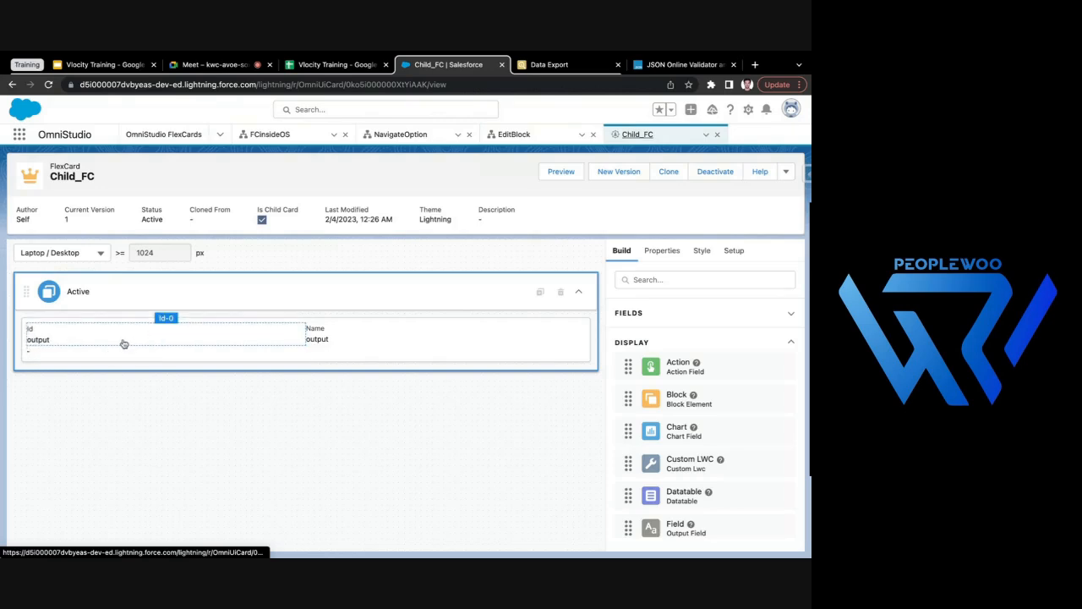
- Examine Child_FC's Id, Name and text elements, and review the parent parameter in its SOQL query and card setup
left_click(124, 344)
left_click(350, 336)
left_click(107, 352)
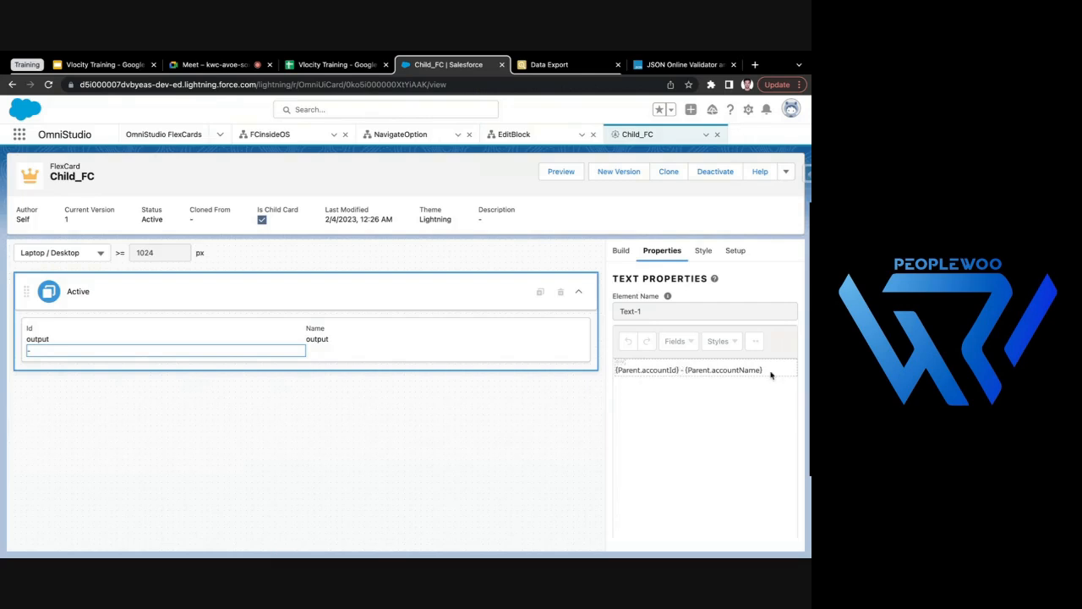
left_click(118, 333)
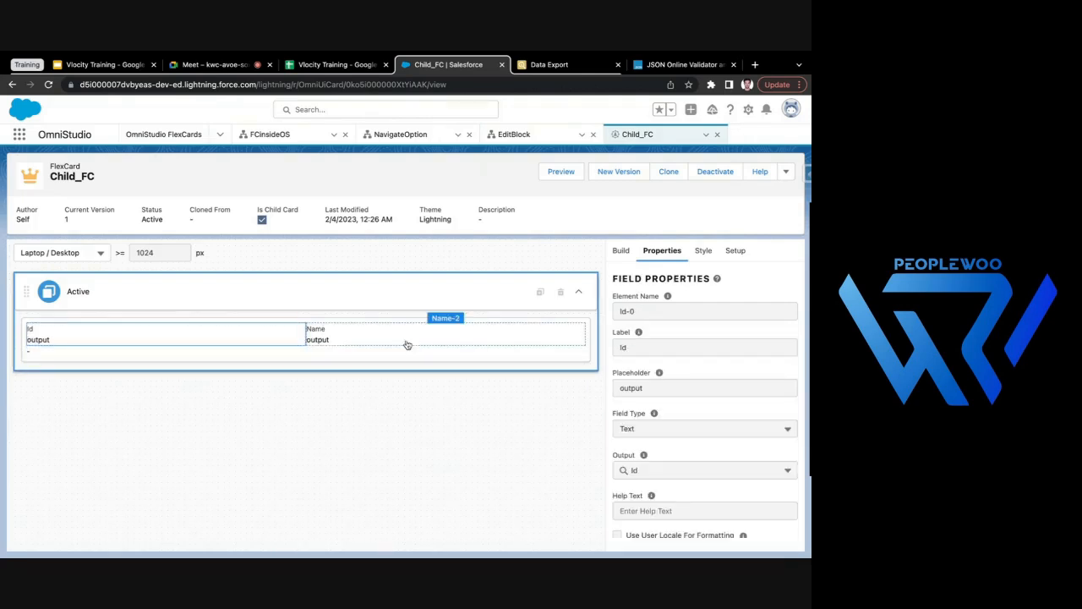
left_click(733, 250)
scroll(688, 459, "down", 5)
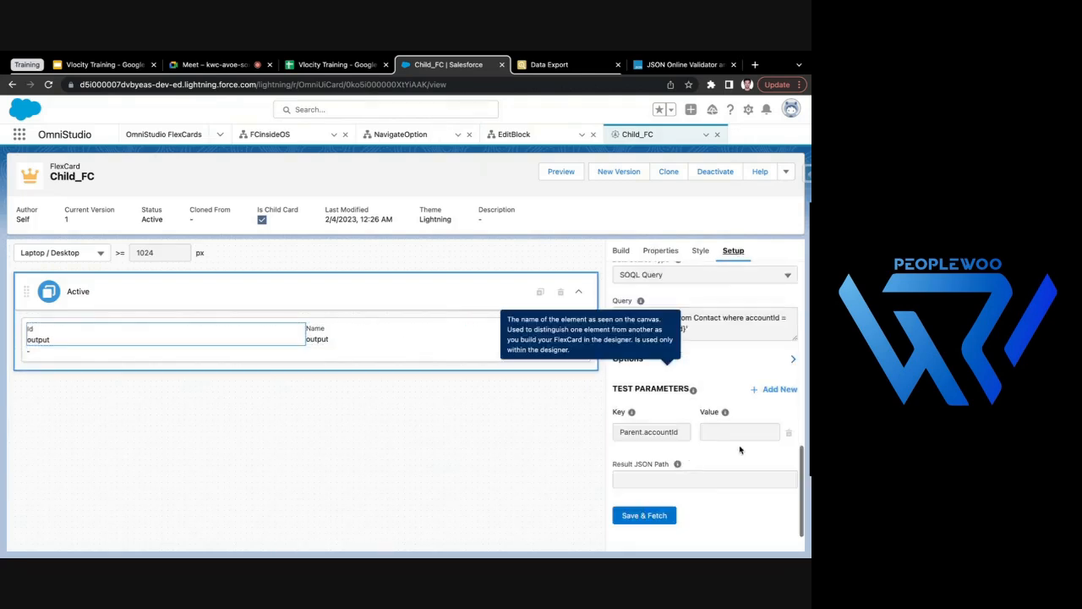
scroll(643, 406, "up", 2)
left_click_drag(620, 394, 692, 397)
scroll(640, 336, "up", 5)
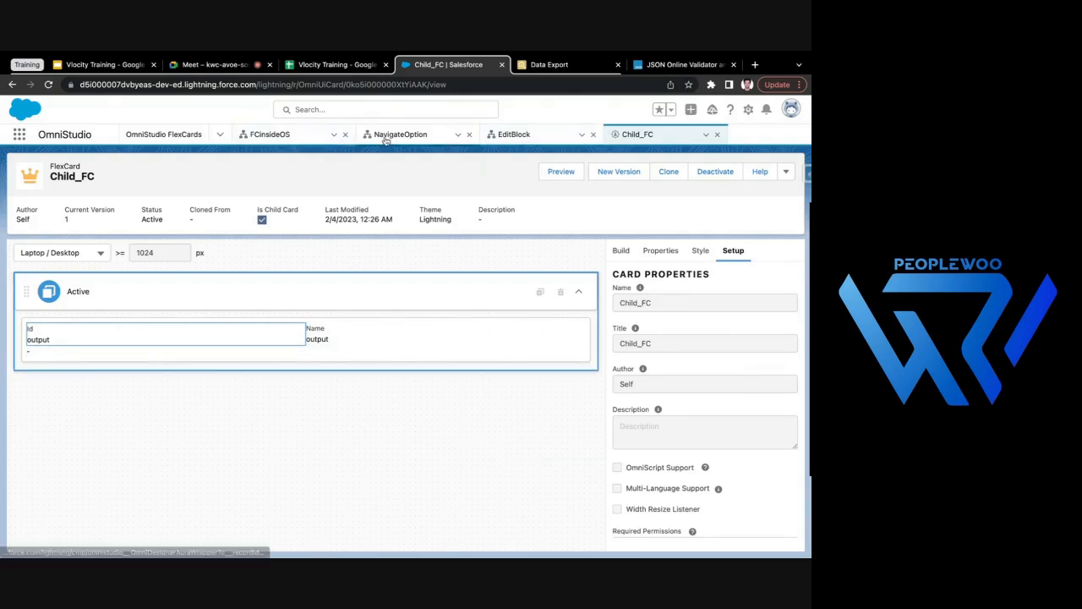
- Place the Child_FC tab beside FCinsideOS and recheck the parent parameter used in the card's contact query
left_click_drag(634, 135, 398, 138)
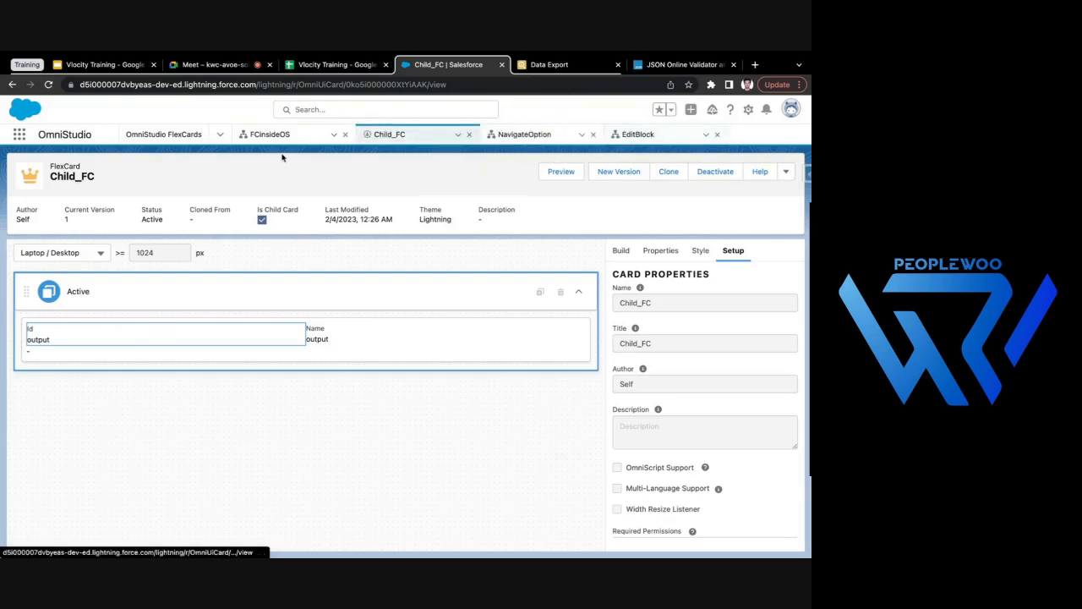
left_click(271, 134)
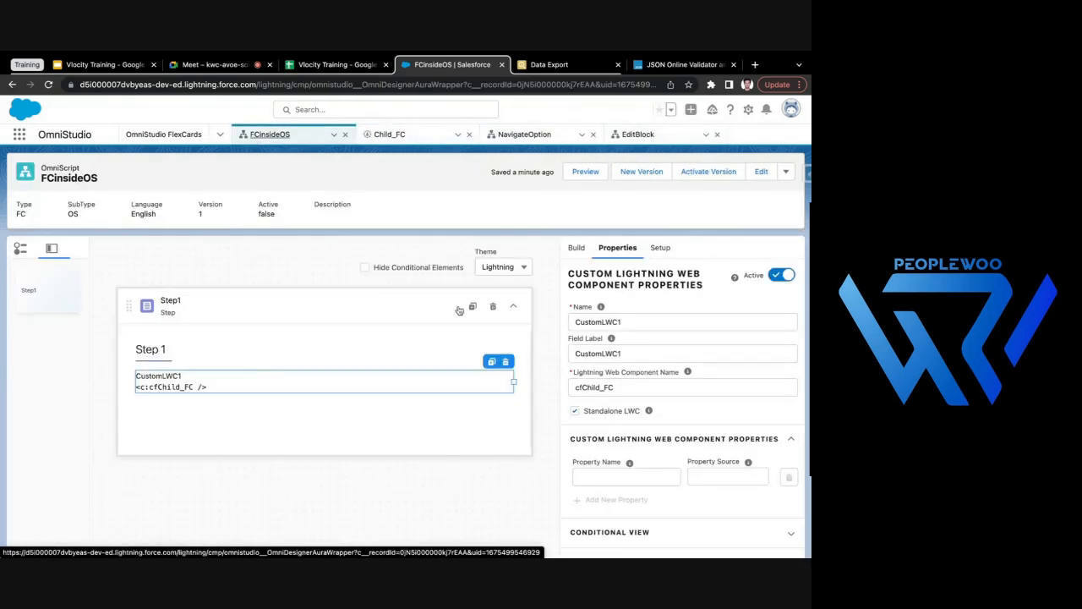
left_click(568, 251)
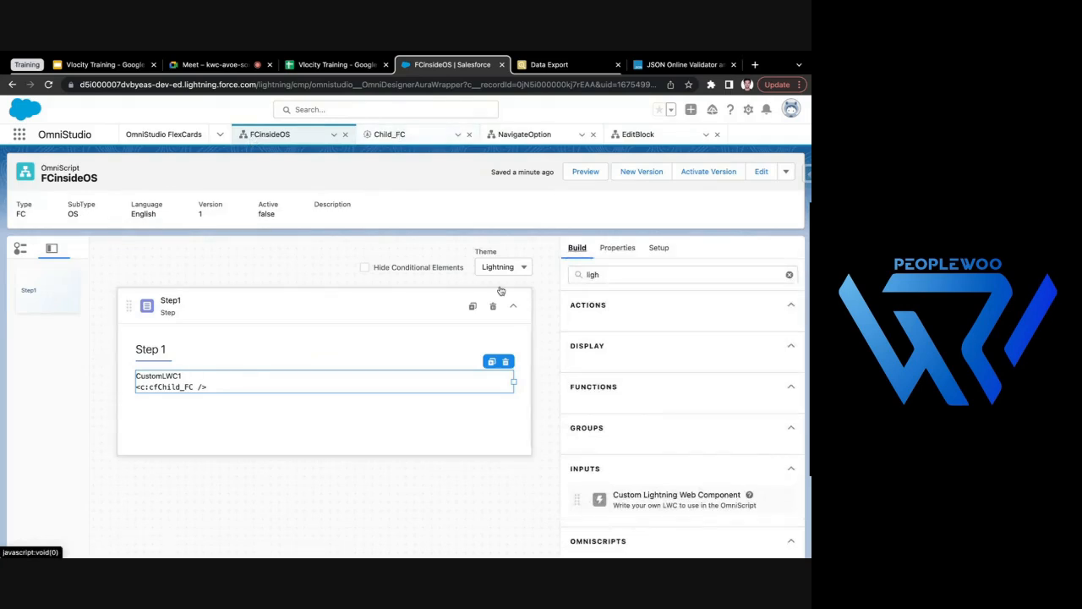
left_click(398, 140)
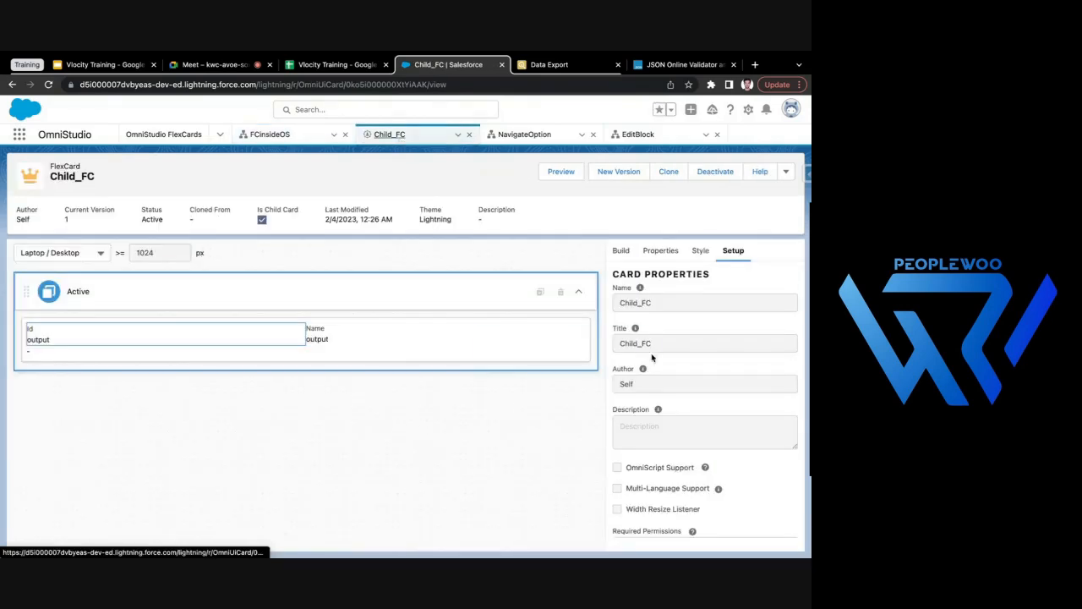
scroll(700, 465, "down", 10)
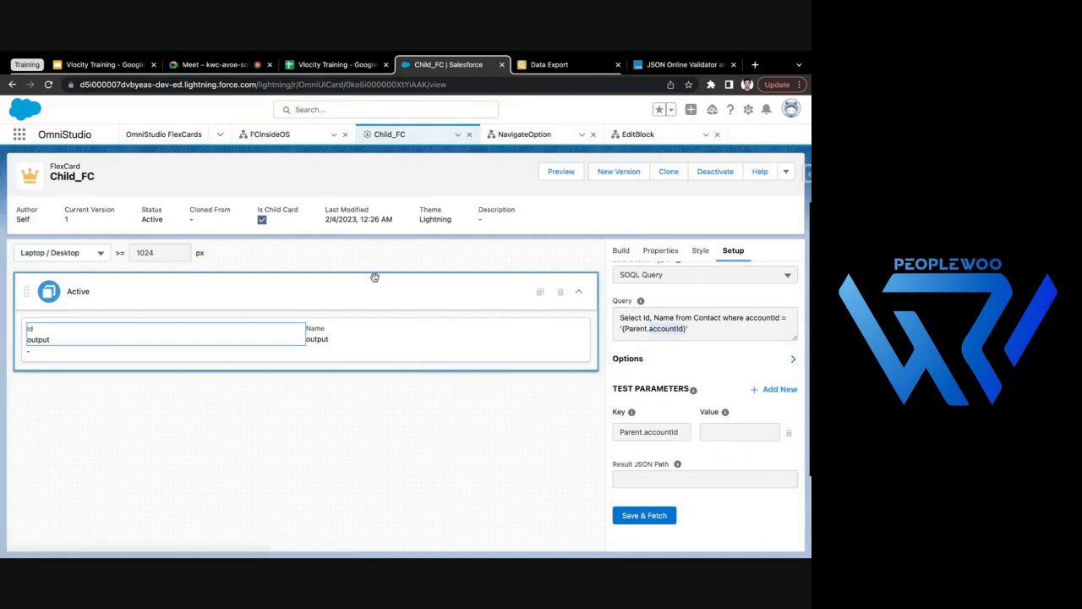
- Add a Set Values action above Step1 in the FCinsideOS OmniScript
left_click(296, 138)
left_click(615, 274)
key("BackSpace")
key("BackSpace")
key("BackSpace")
key("BackSpace")
type("Set")
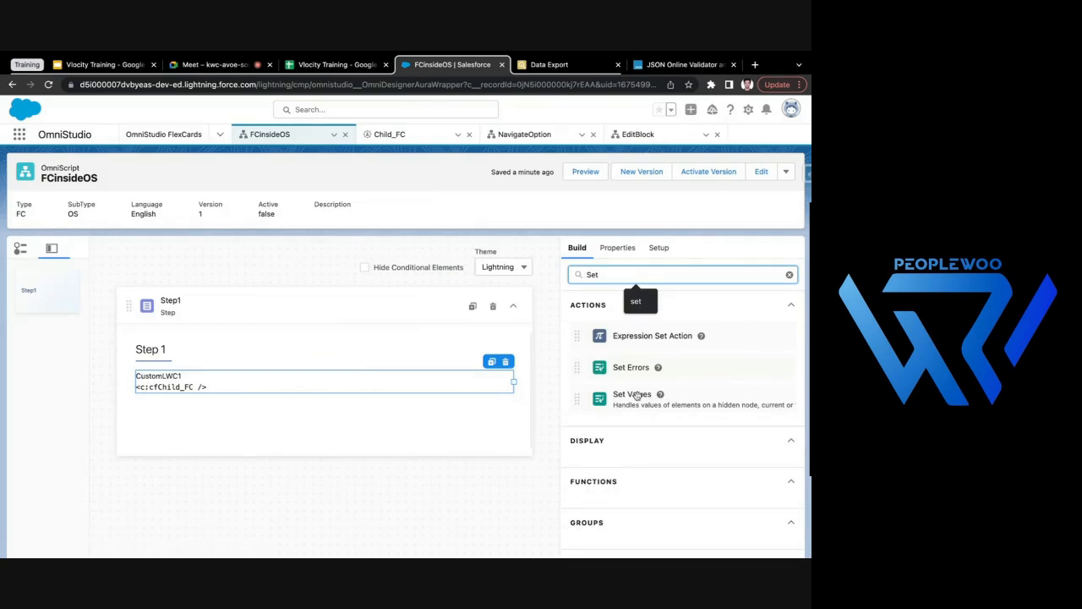
left_click_drag(636, 394, 392, 302)
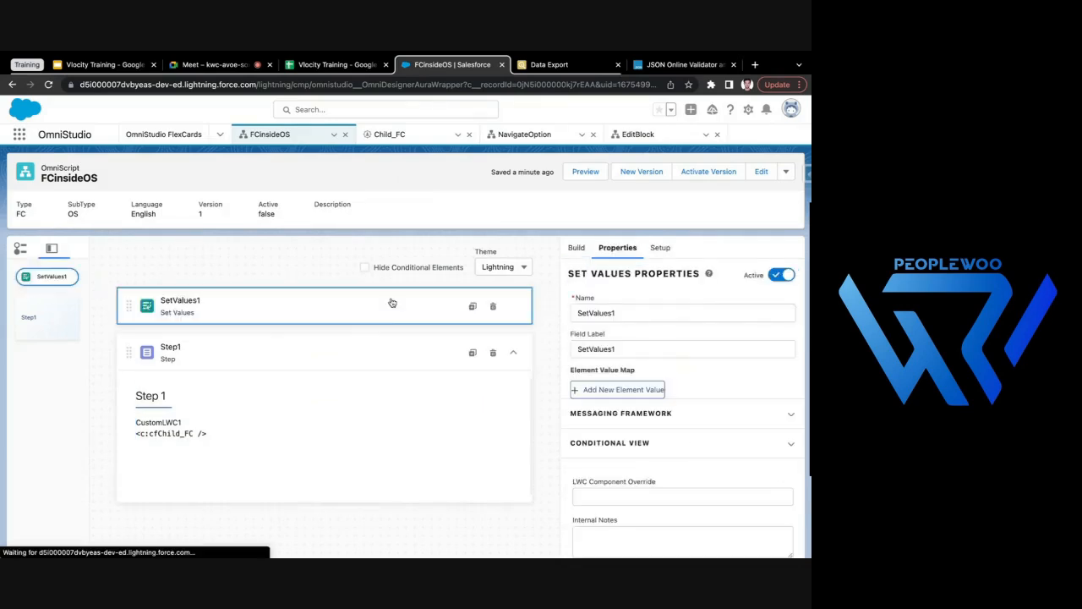
- Start a new element value in the Set Values action with the element name accountId
left_click(630, 392)
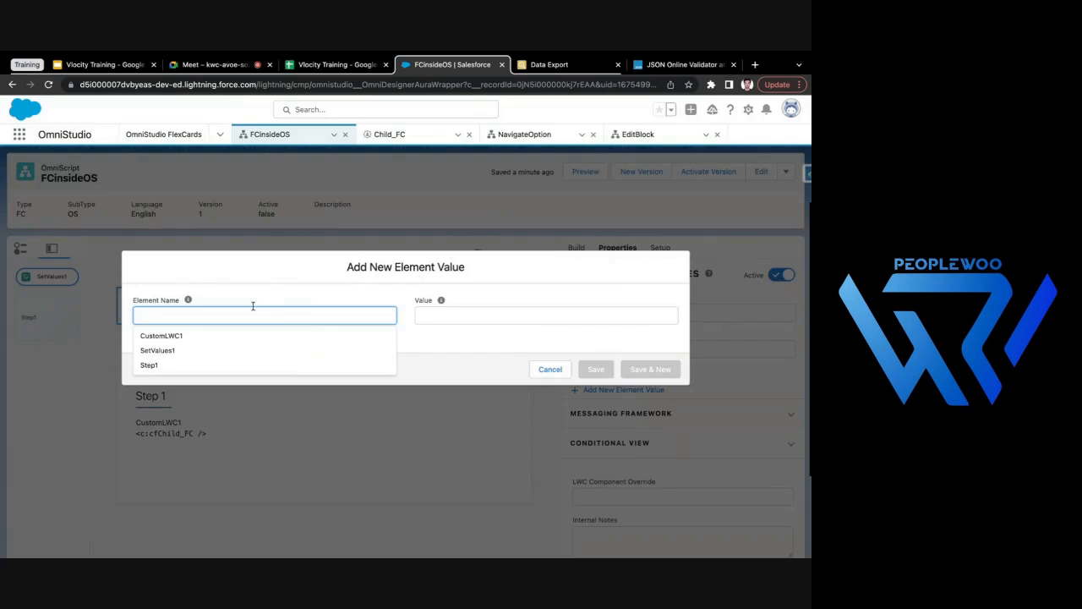
type("ac")
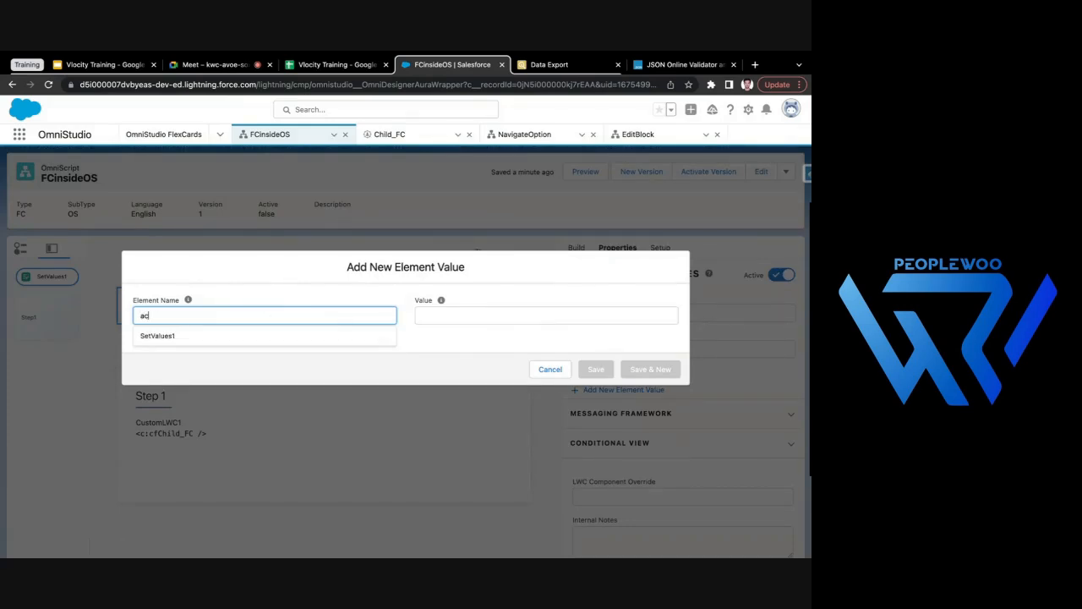
type("countId")
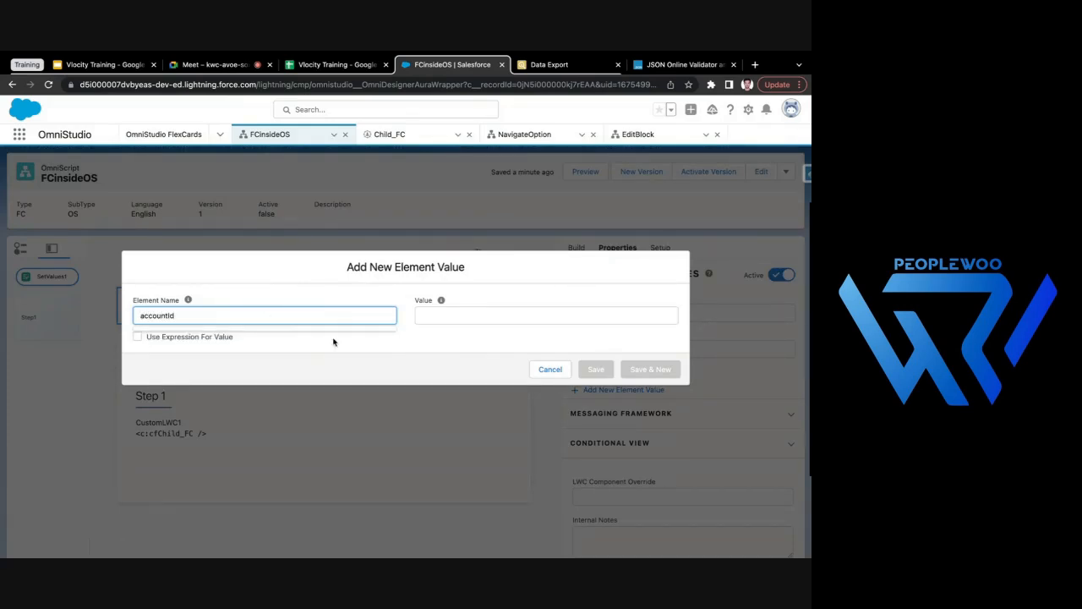
left_click(481, 316)
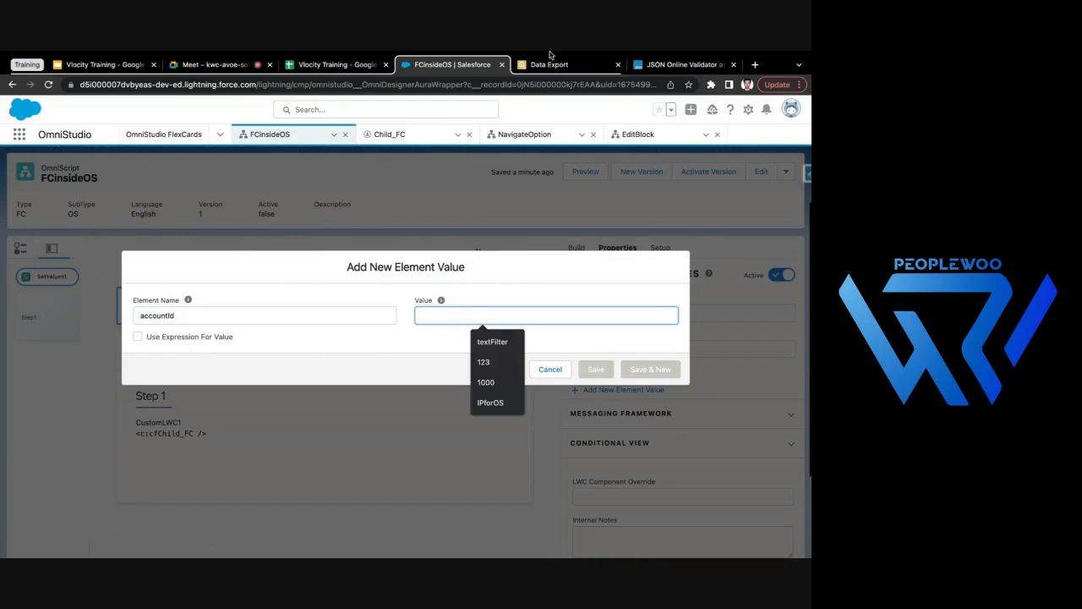
- Open Salesforce Setup in a separate browser tab and go to the Accounts list from there
left_click(748, 109)
left_click(715, 138)
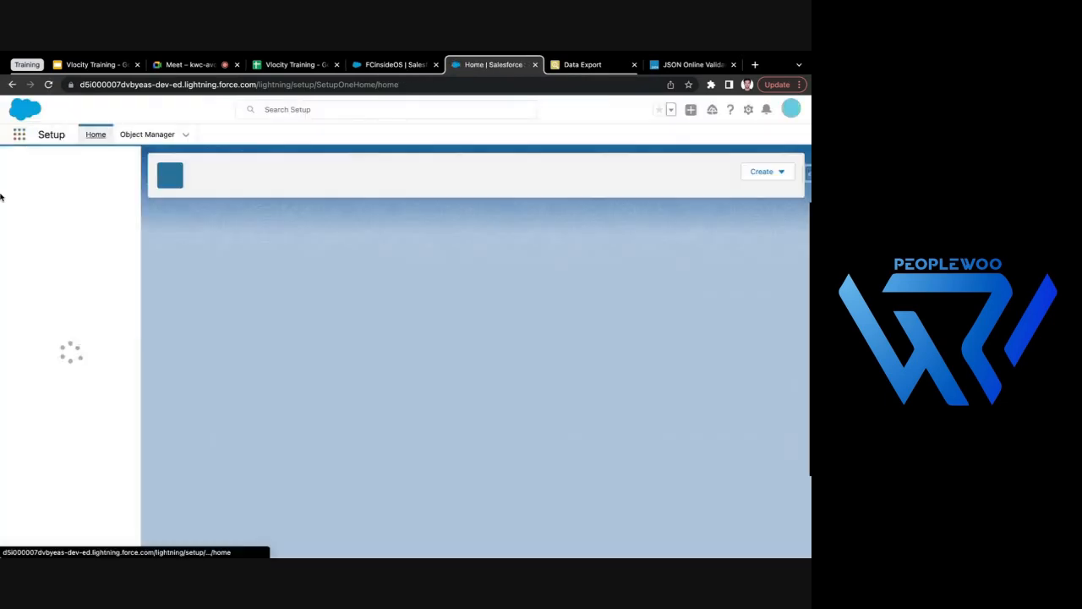
left_click(20, 135)
type("acc")
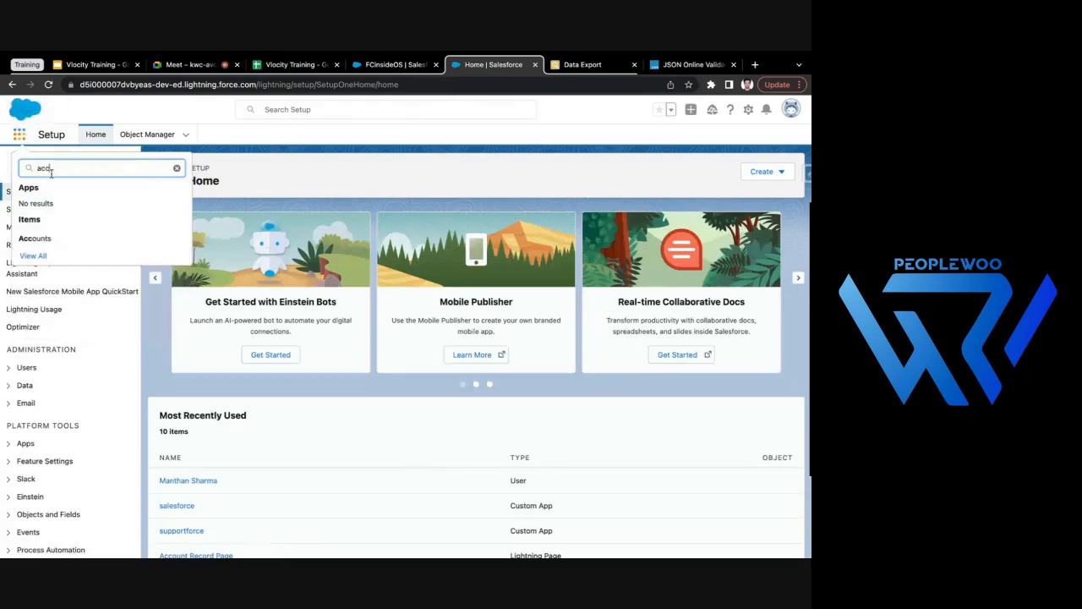
left_click(66, 239)
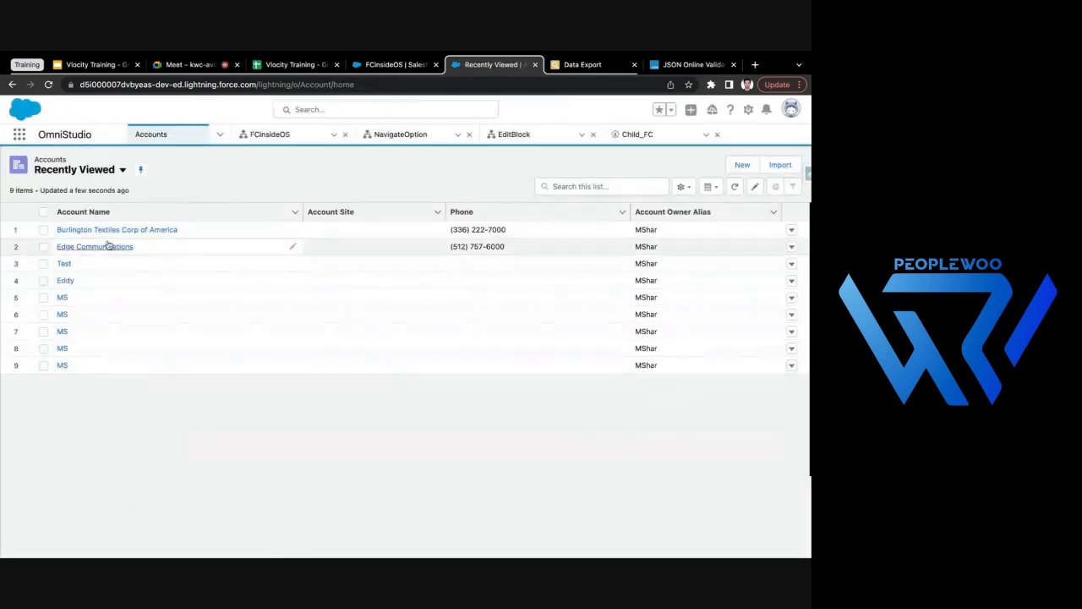
- Copy the record ID of the fourth recently viewed account and save it as the accountId value in FCinsideOS's Set Values action
left_click(64, 284)
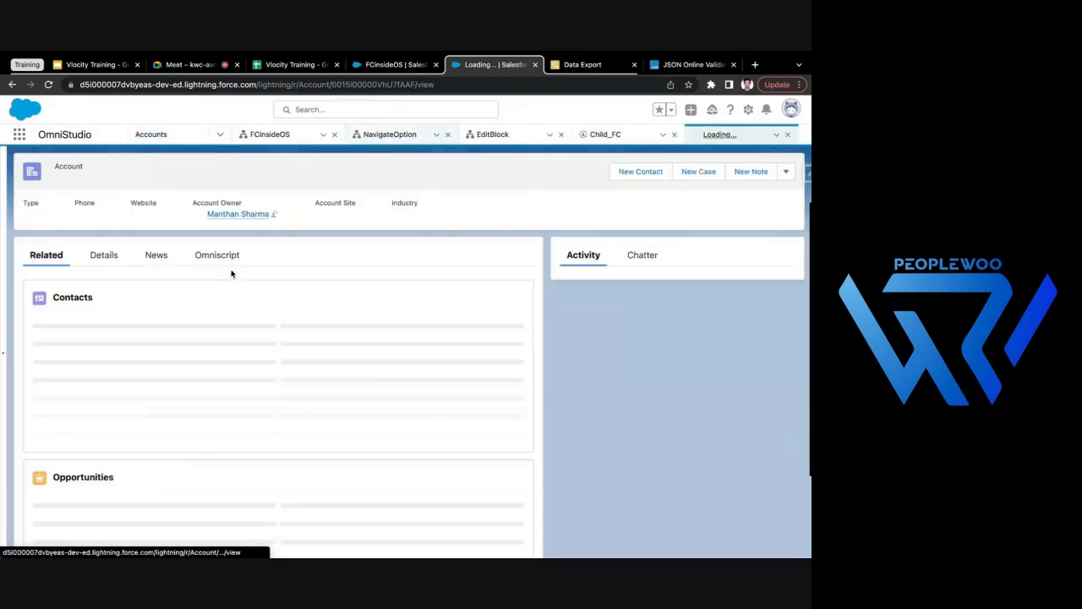
double_click(387, 83)
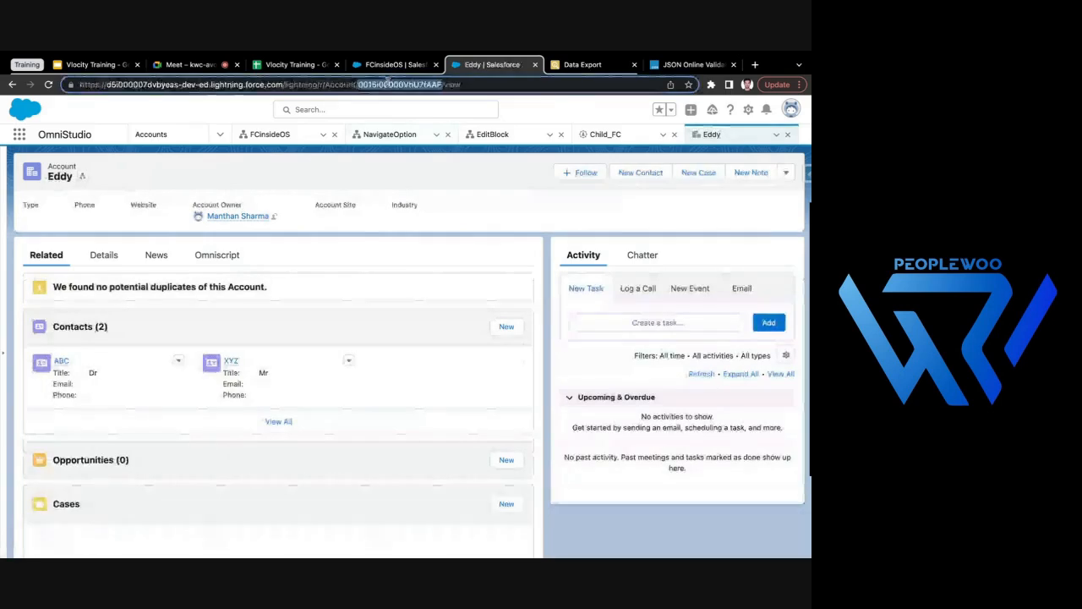
left_click(394, 64)
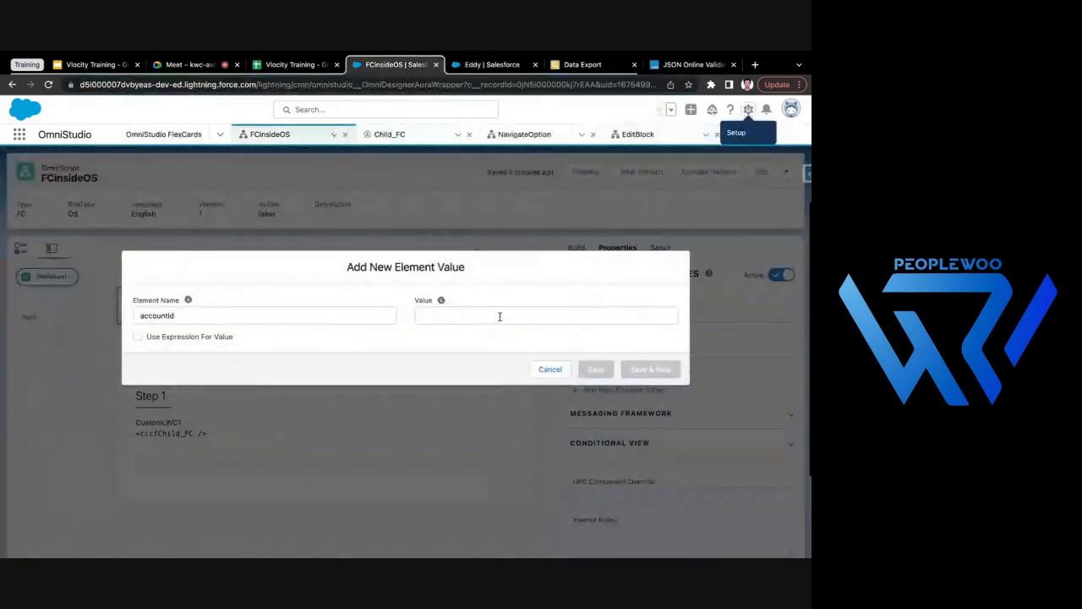
right_click(500, 316)
left_click(490, 379)
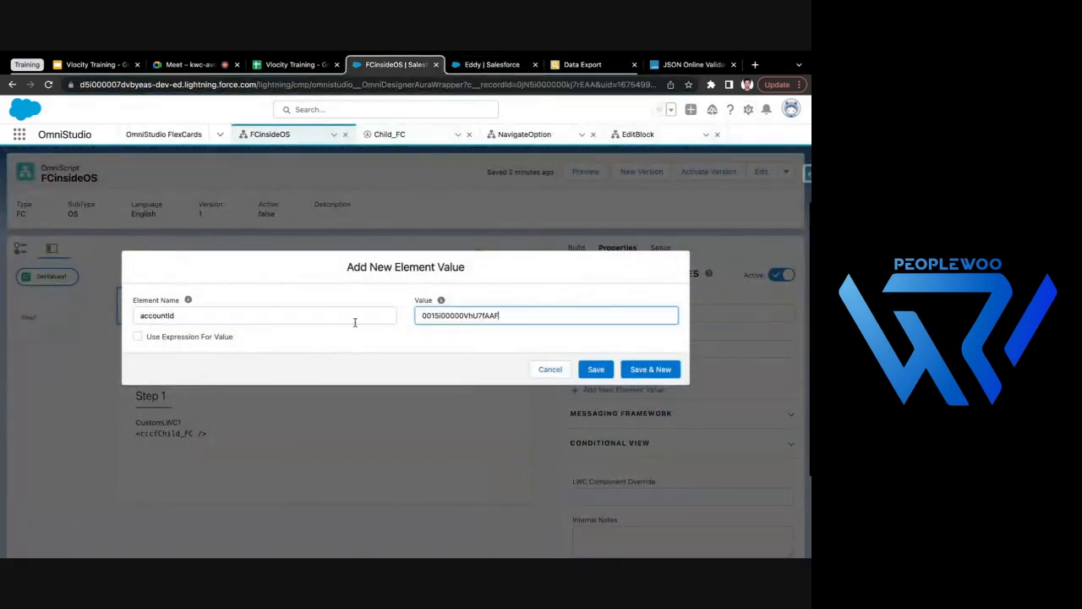
left_click(596, 370)
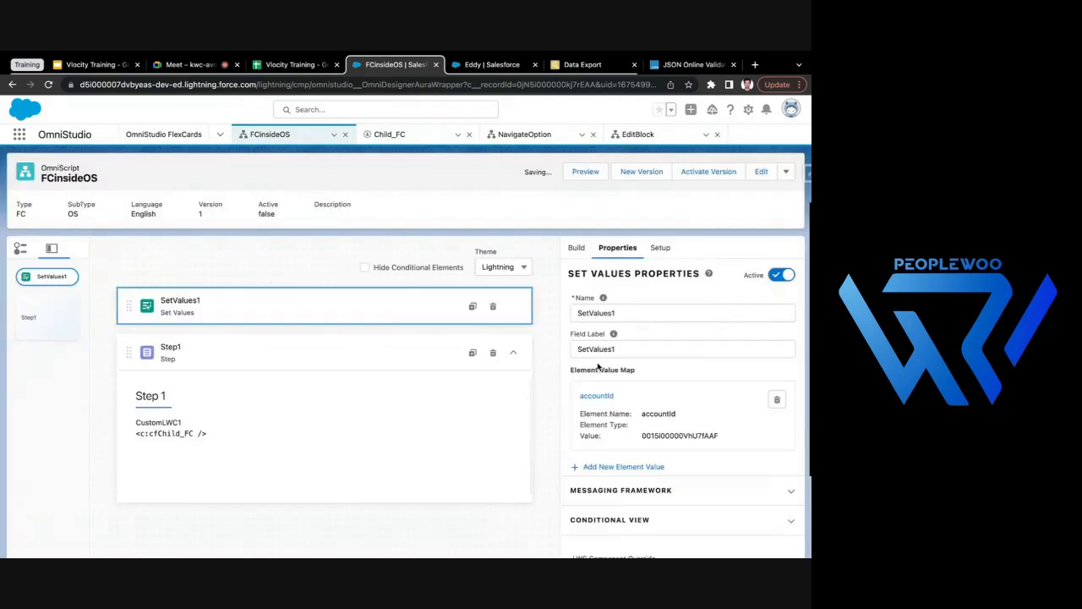
left_click(216, 446)
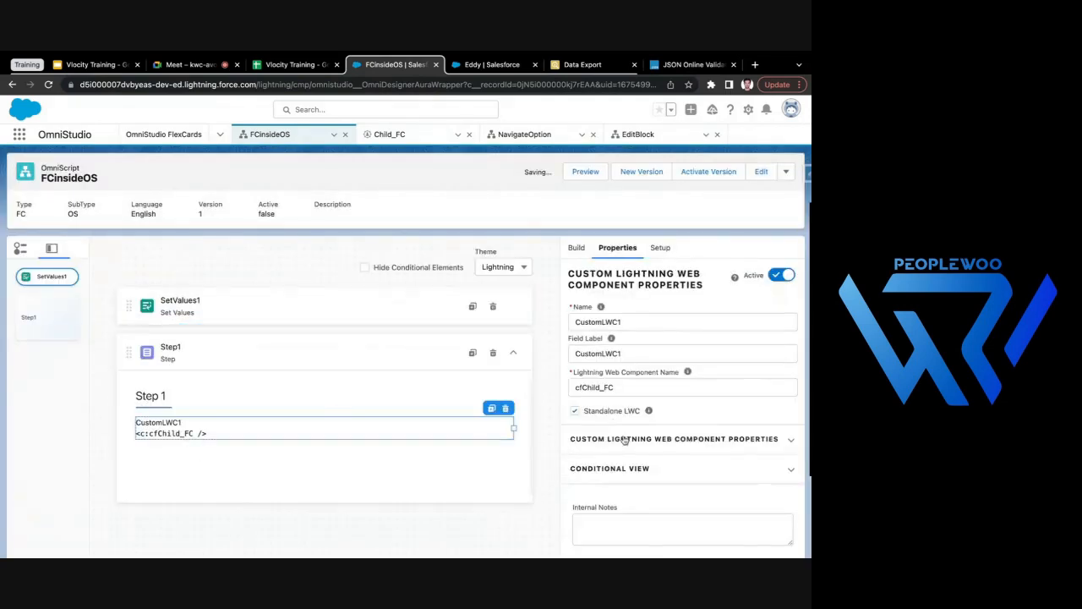
left_click(640, 439)
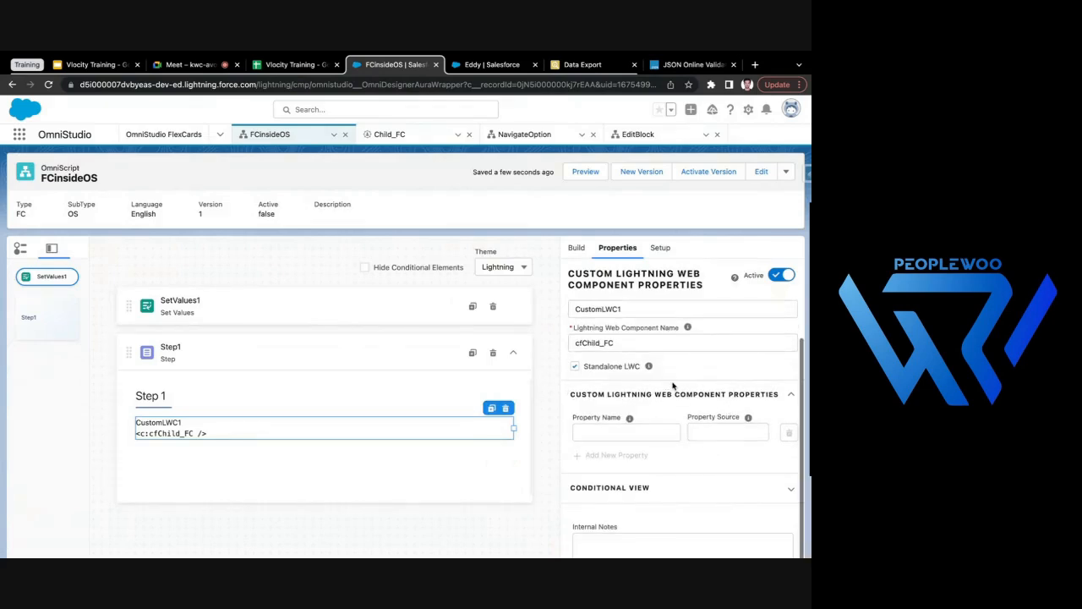
scroll(719, 439, "down", 1)
left_click(355, 315)
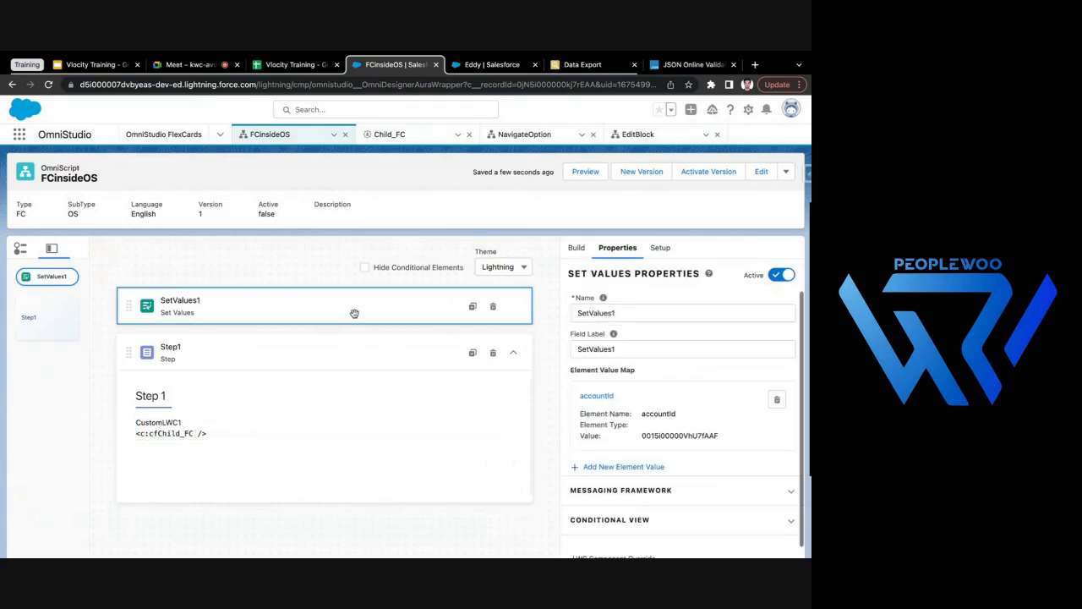
scroll(632, 442, "down", 1)
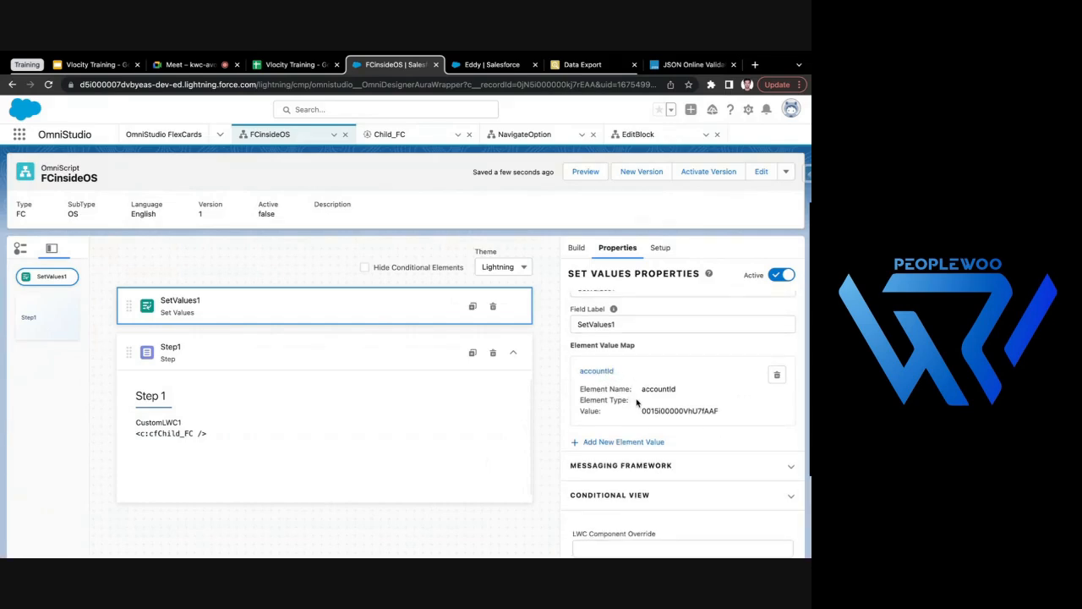
scroll(636, 403, "up", 1)
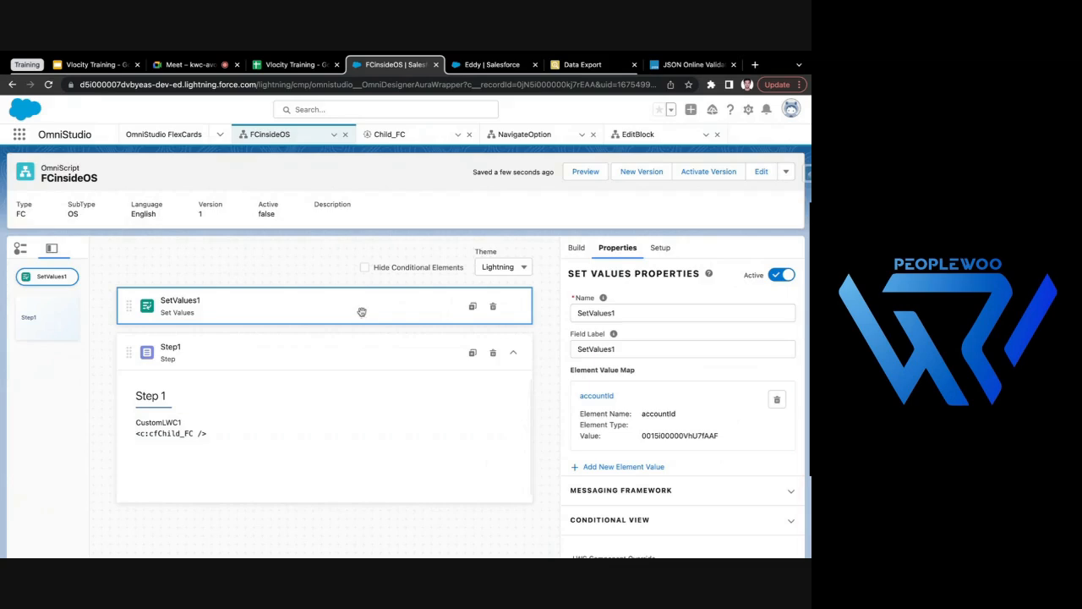
left_click(188, 423)
left_click(610, 442)
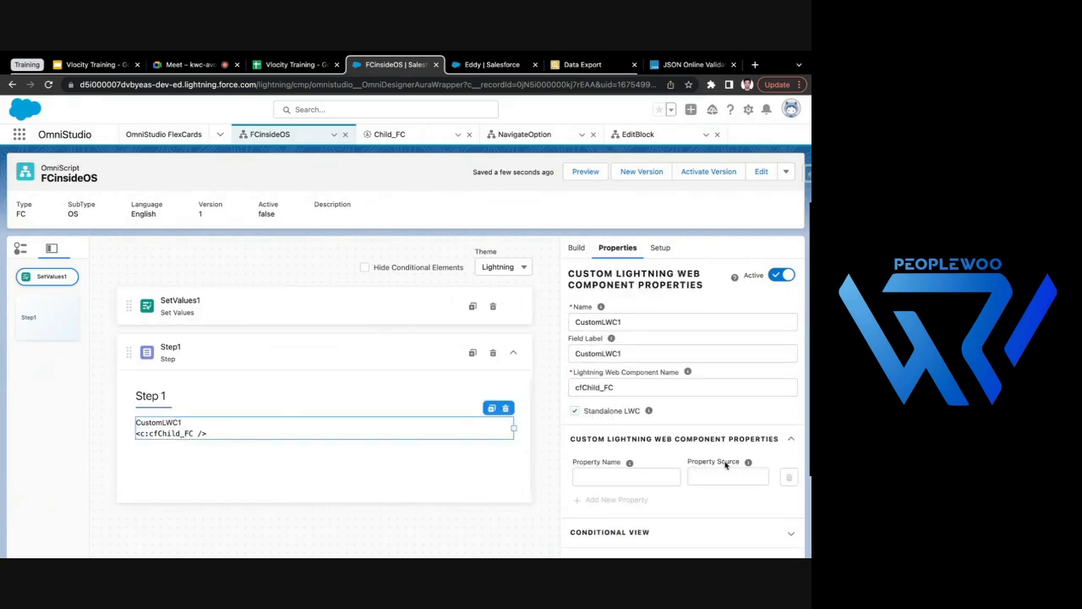
left_click(661, 473)
type("accuntName")
left_click(724, 478)
type("sdf")
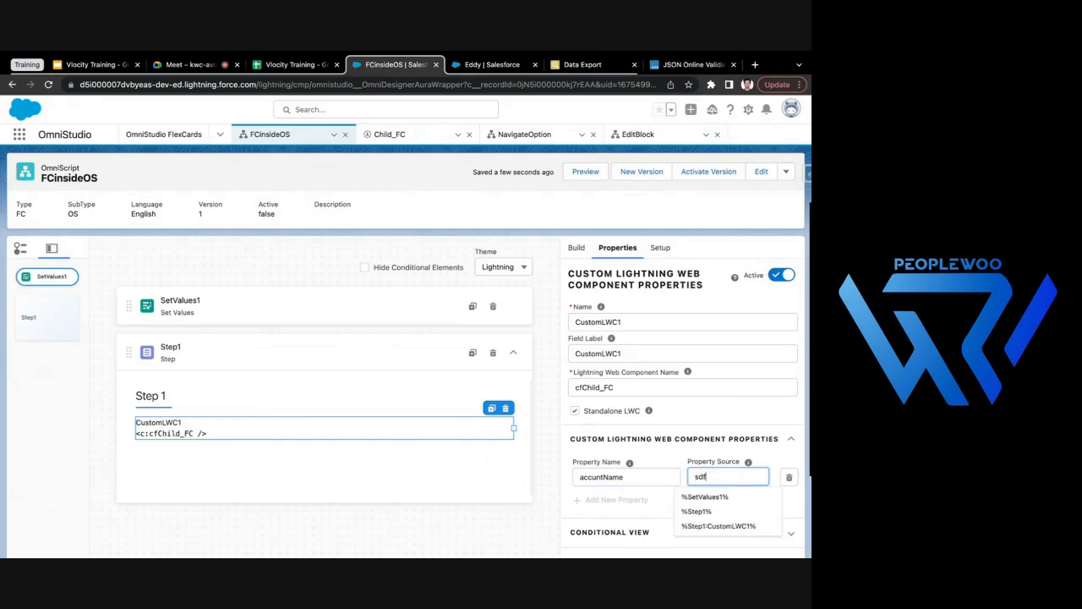
double_click(670, 481)
key("BackSpace")
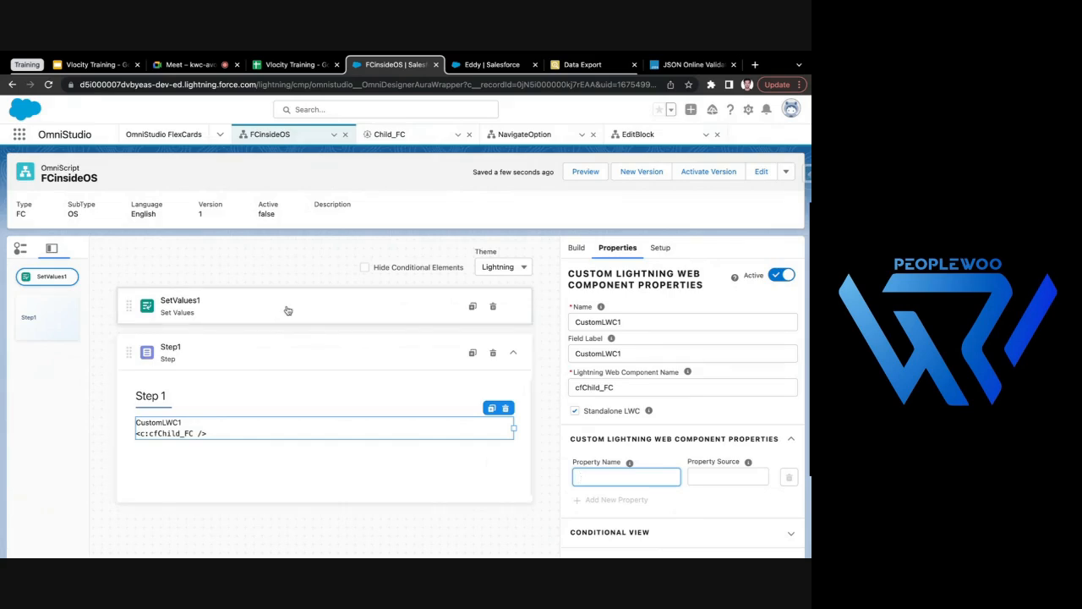
- Start another element value in the Set Values action, named accountDetails, with the JSON value {"accountId":"accountId"}
left_click(287, 309)
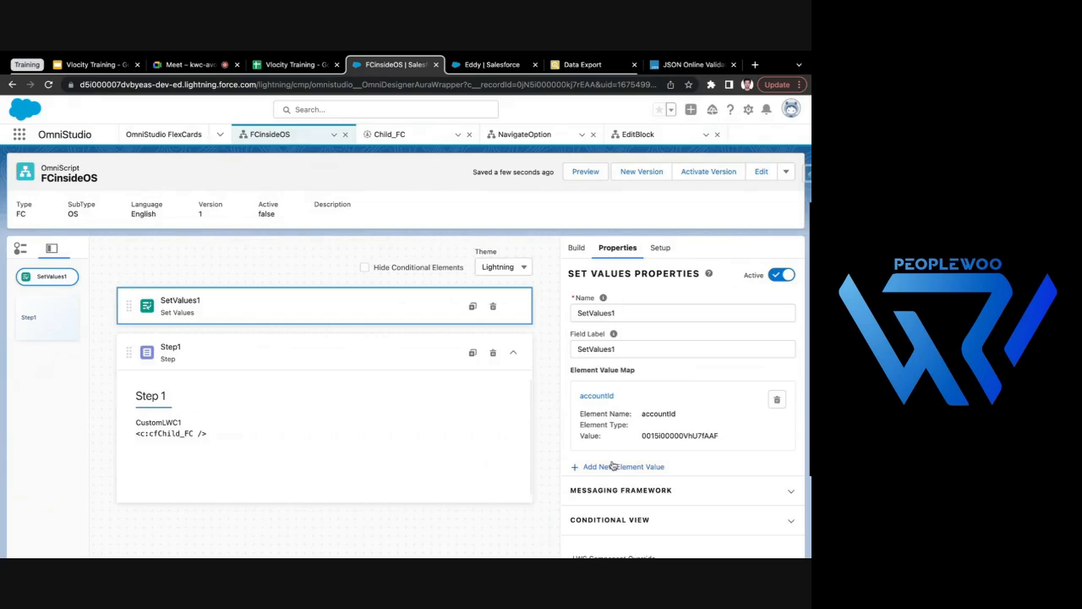
left_click(580, 465)
type("accountDetails")
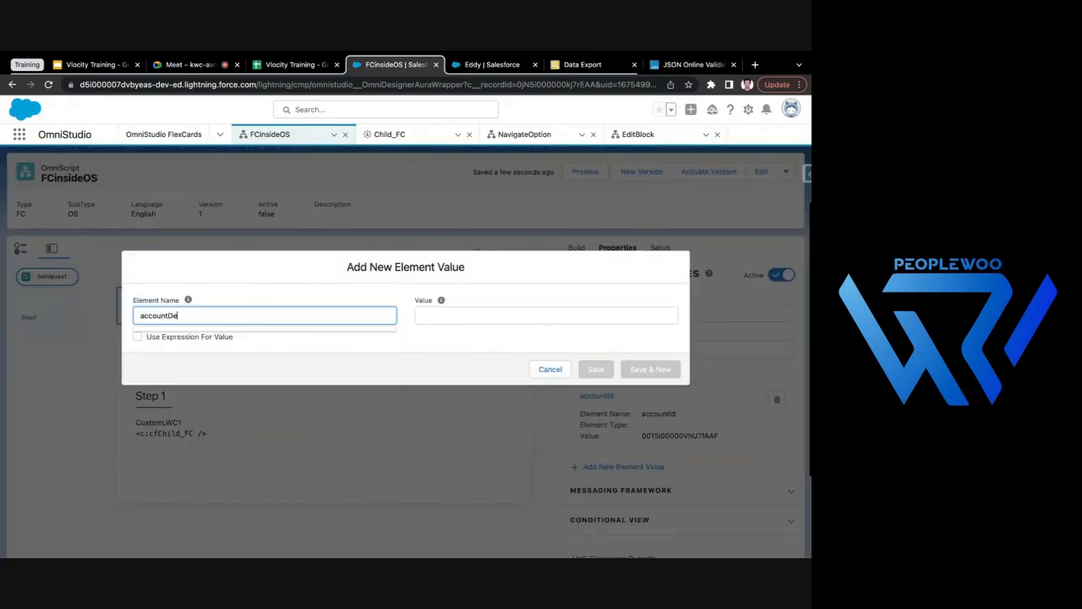
left_click(447, 316)
type("{")
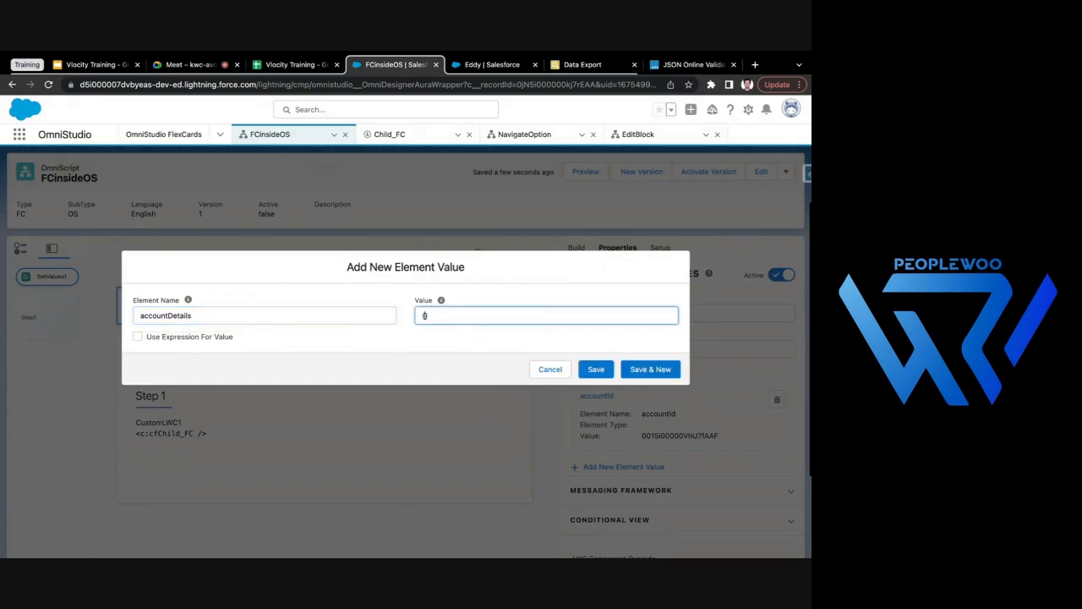
type("\"accountId\":\"")
left_click(472, 315)
type("accountId\"")
- Turn the JSON's value part into the merge field %accountId% and save the accountDetails element value
double_click(485, 315)
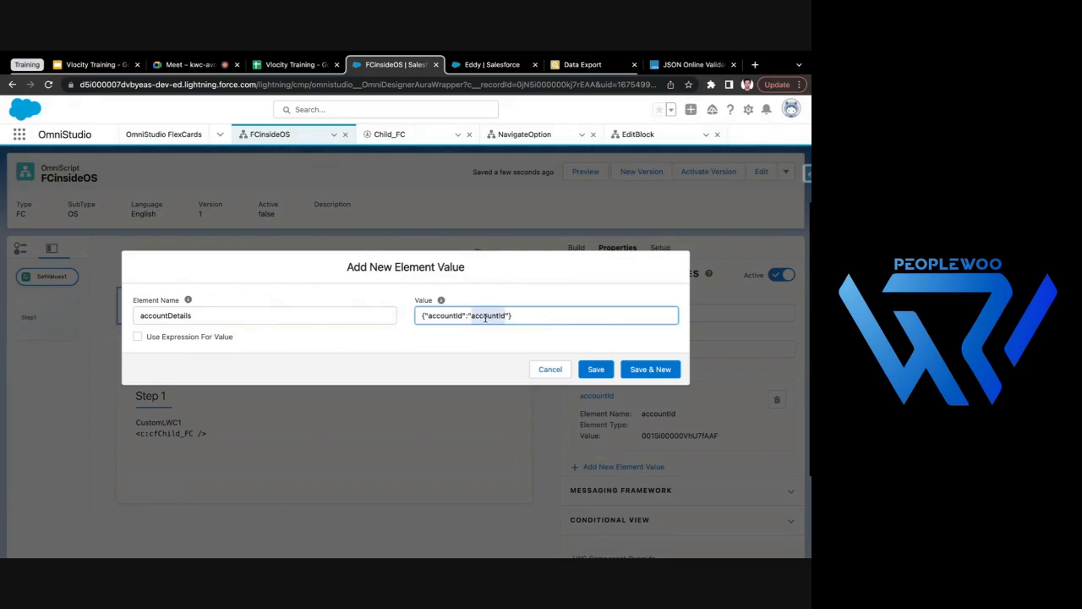
left_click(471, 315)
type("%")
left_click(519, 315)
type("%")
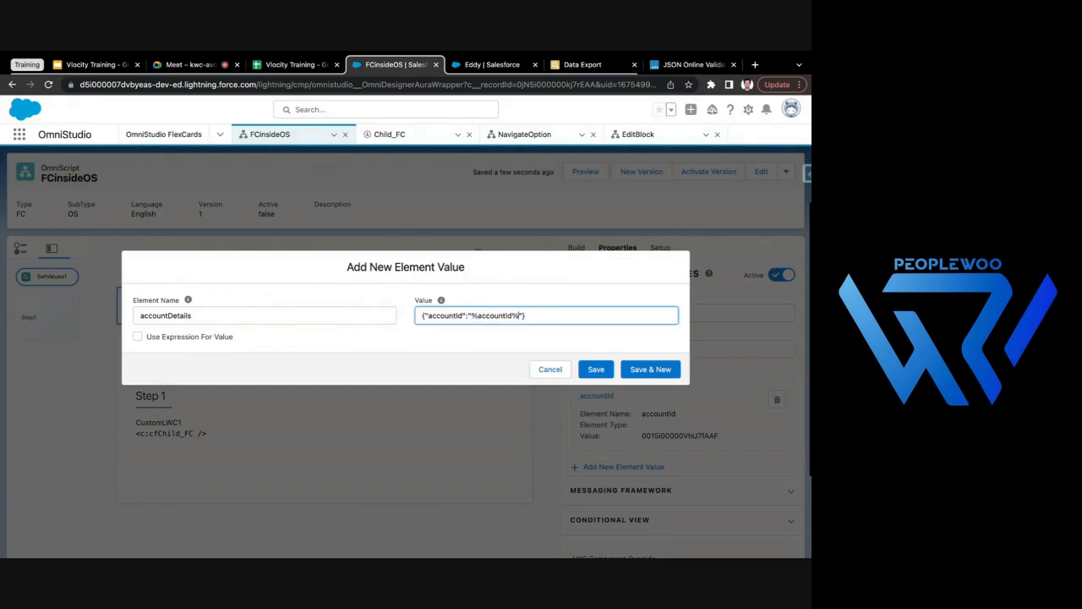
left_click(513, 348)
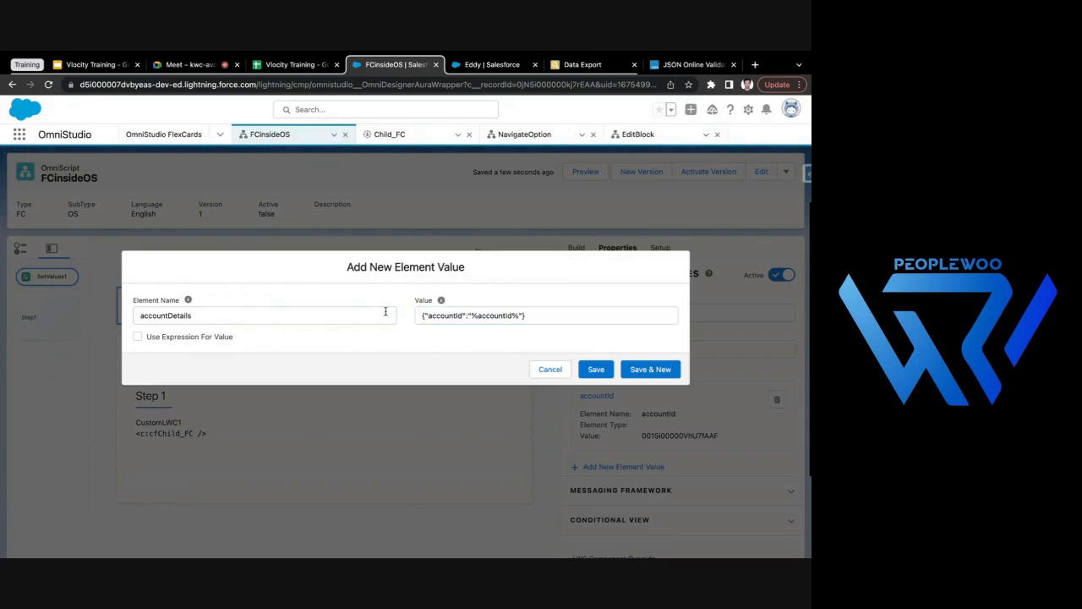
left_click_drag(140, 315, 217, 315)
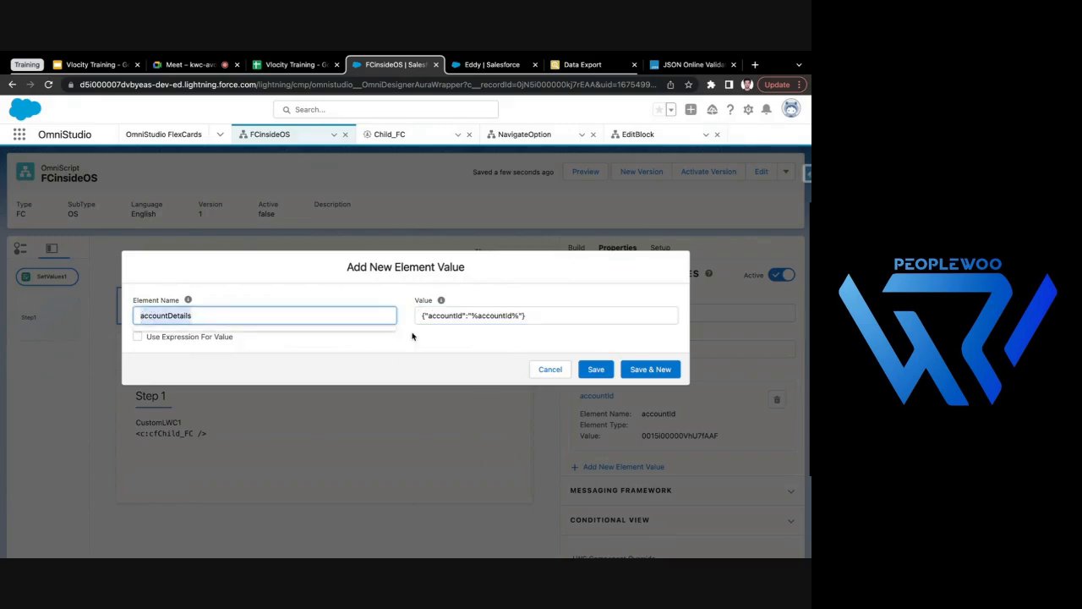
double_click(438, 316)
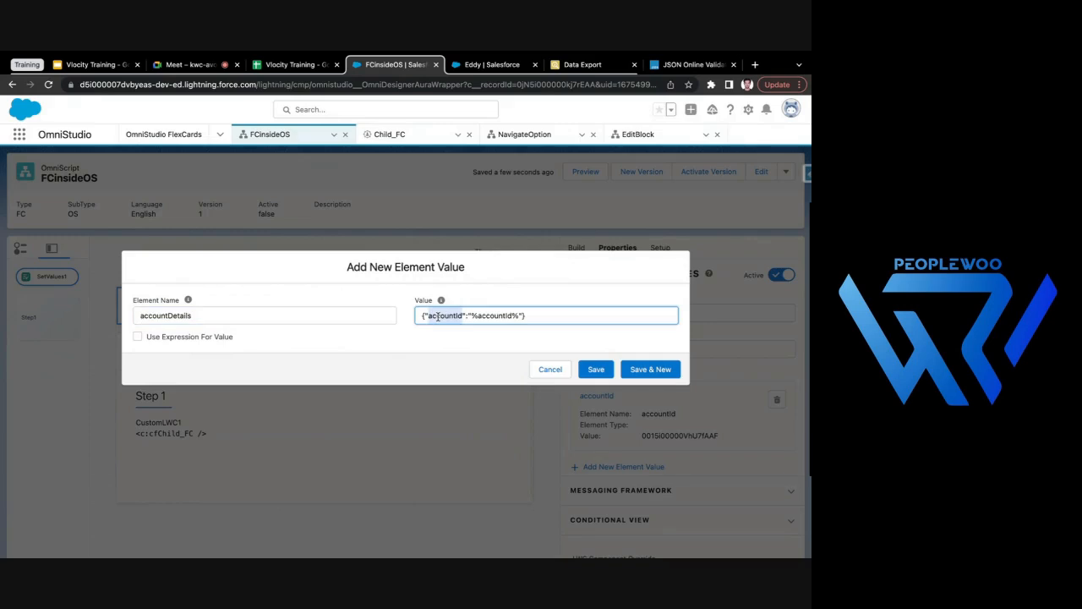
left_click_drag(471, 315, 521, 315)
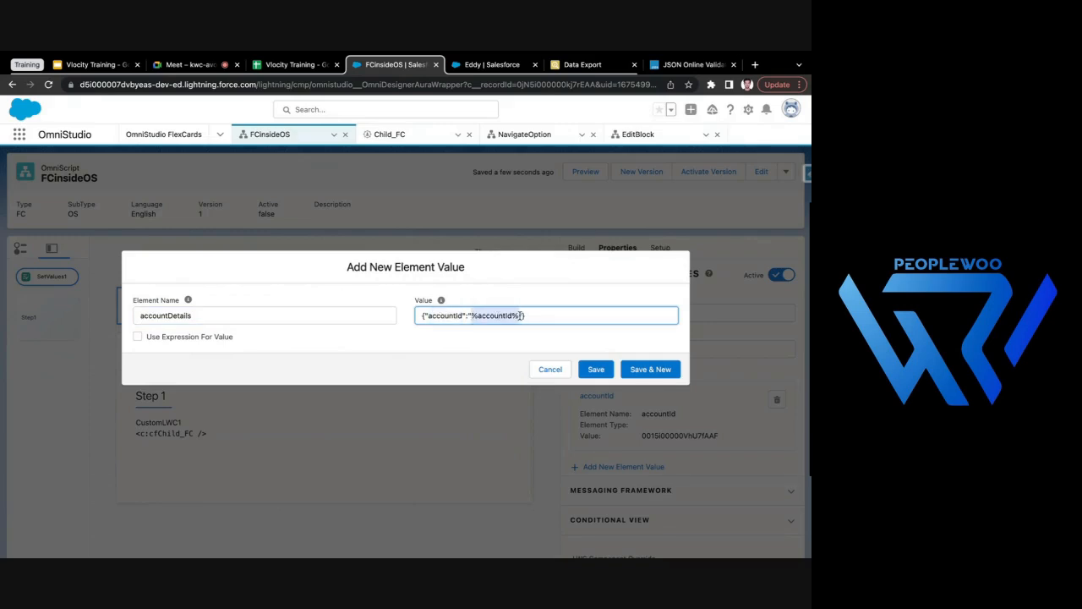
left_click(596, 369)
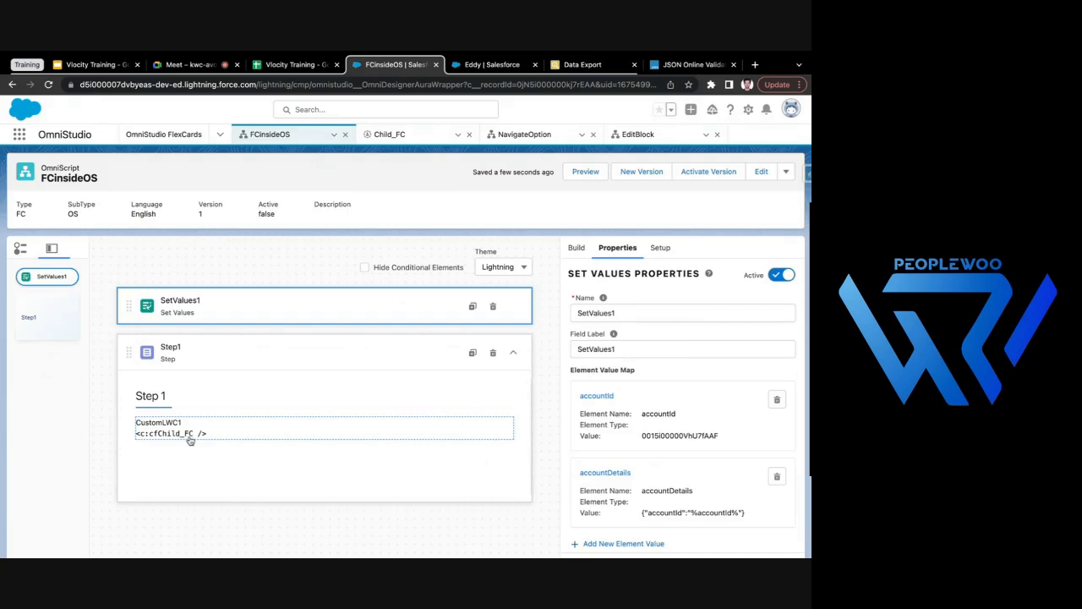
- Copy the element name accountDetails from its Set Values entry and close the entry without editing it
left_click(611, 474)
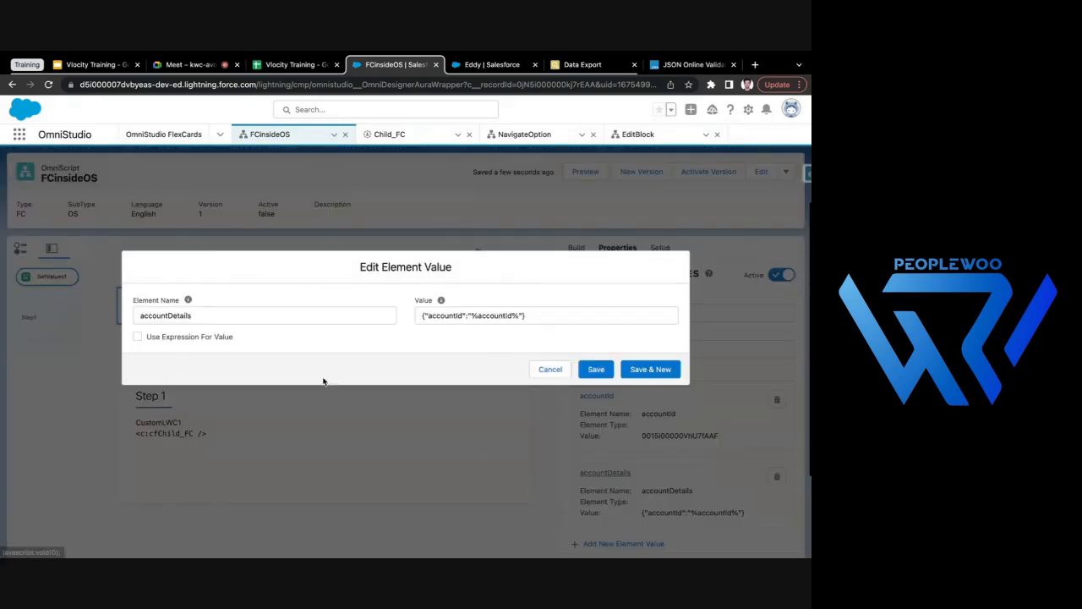
double_click(272, 317)
key("ctrl+c")
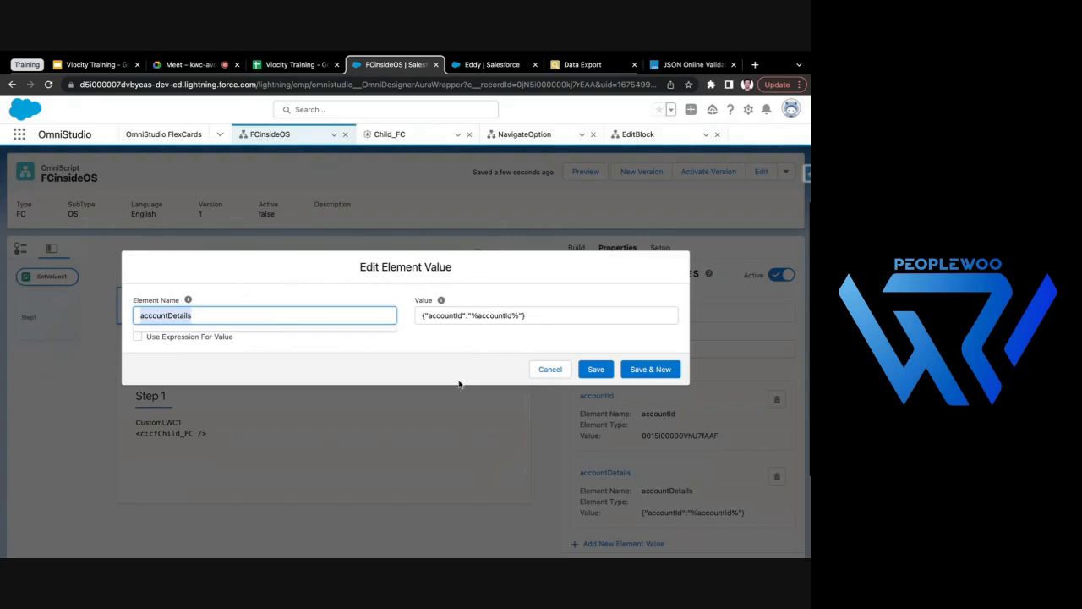
left_click(550, 369)
- Add a custom Lightning web component property named parent-attribute to CustomLWC1 in Step1
left_click(220, 422)
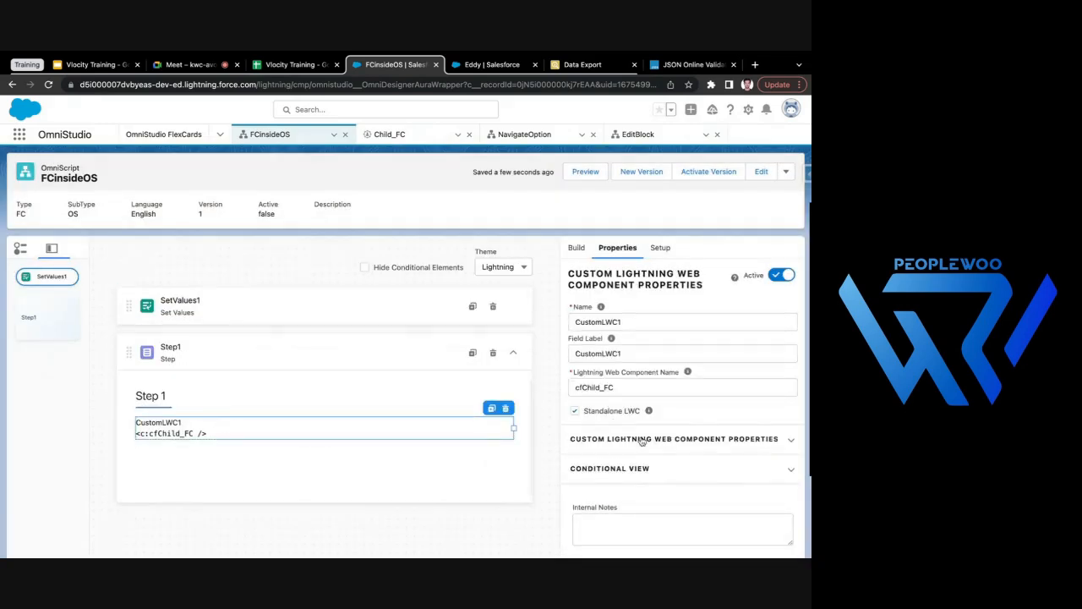
left_click(664, 438)
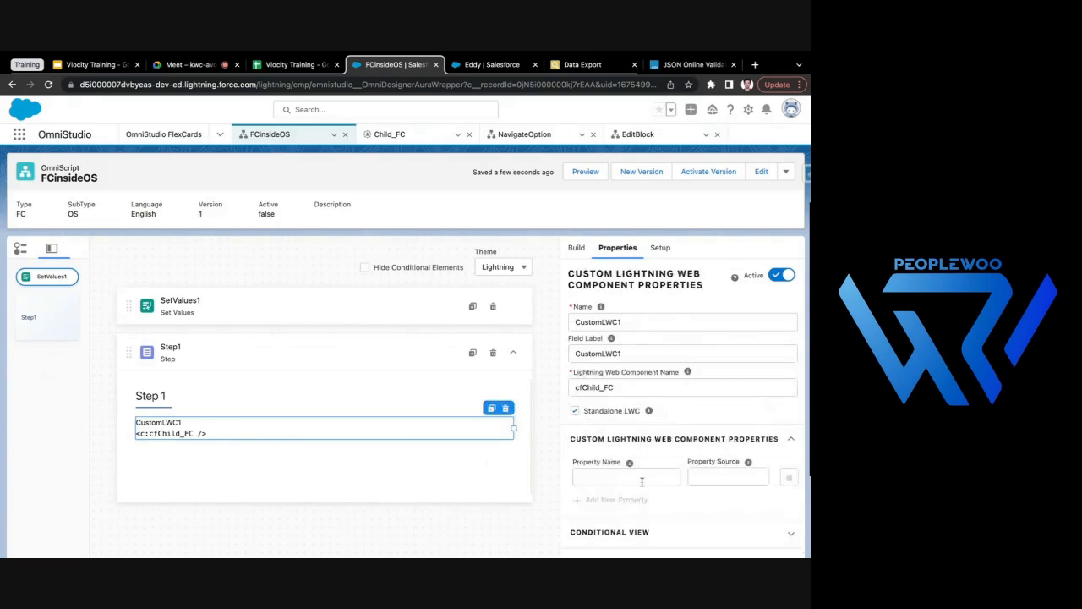
left_click(641, 479)
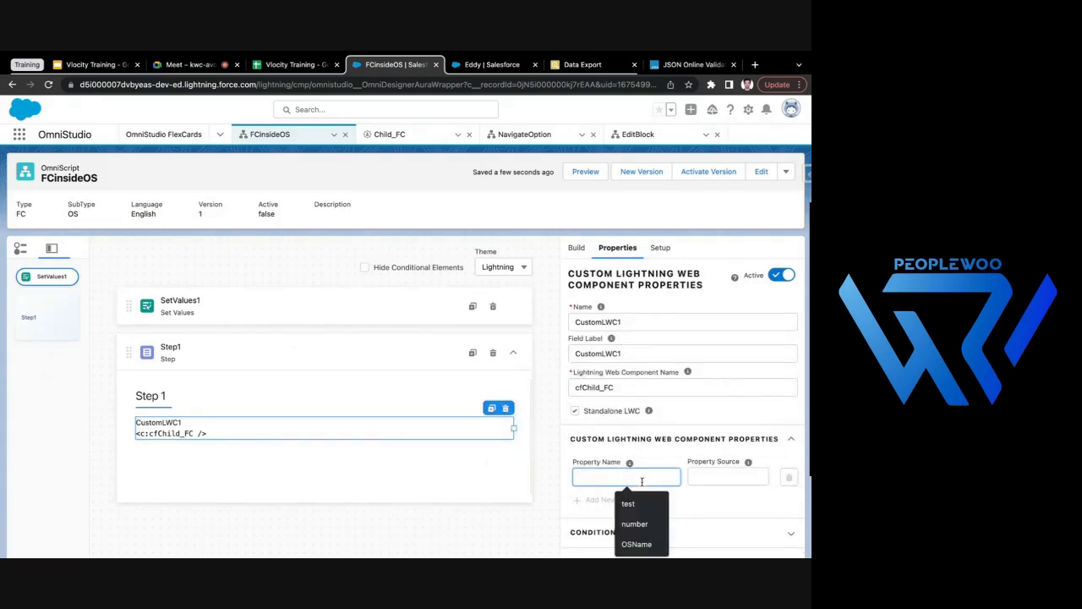
type("parent-attribute")
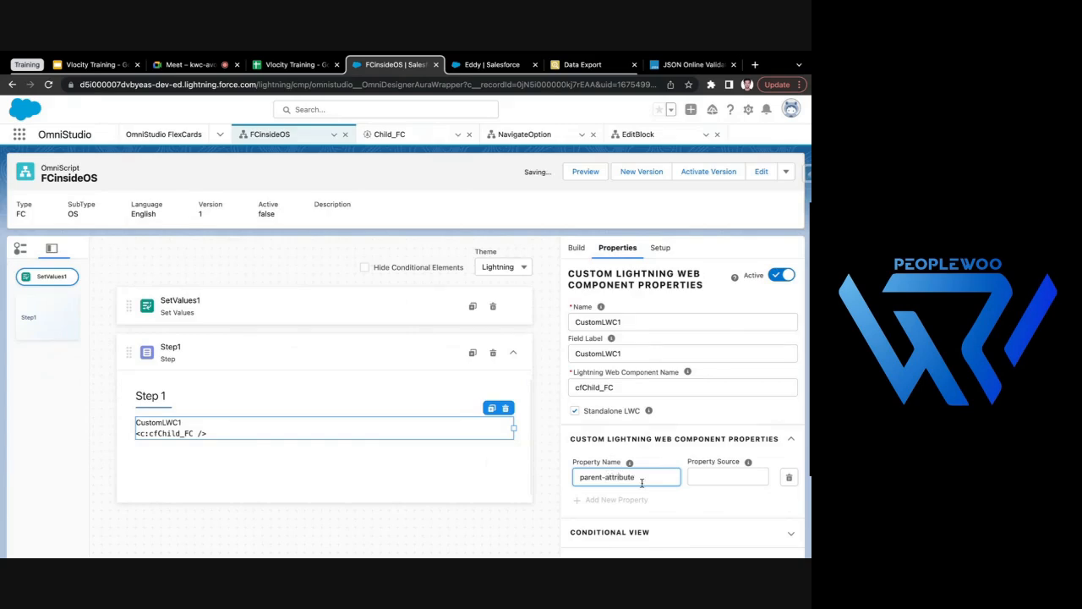
left_click(547, 443)
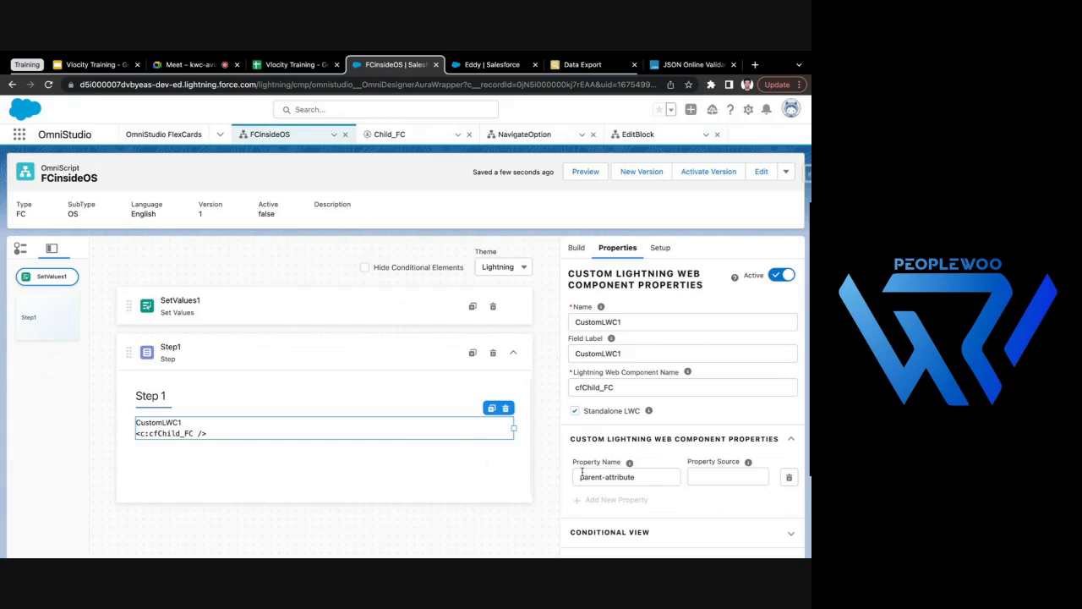
left_click_drag(582, 471, 670, 474)
left_click(546, 438)
- Set the parent-attribute property's source to %accountDetails% and recheck the element values in the Set Values action
left_click(732, 476)
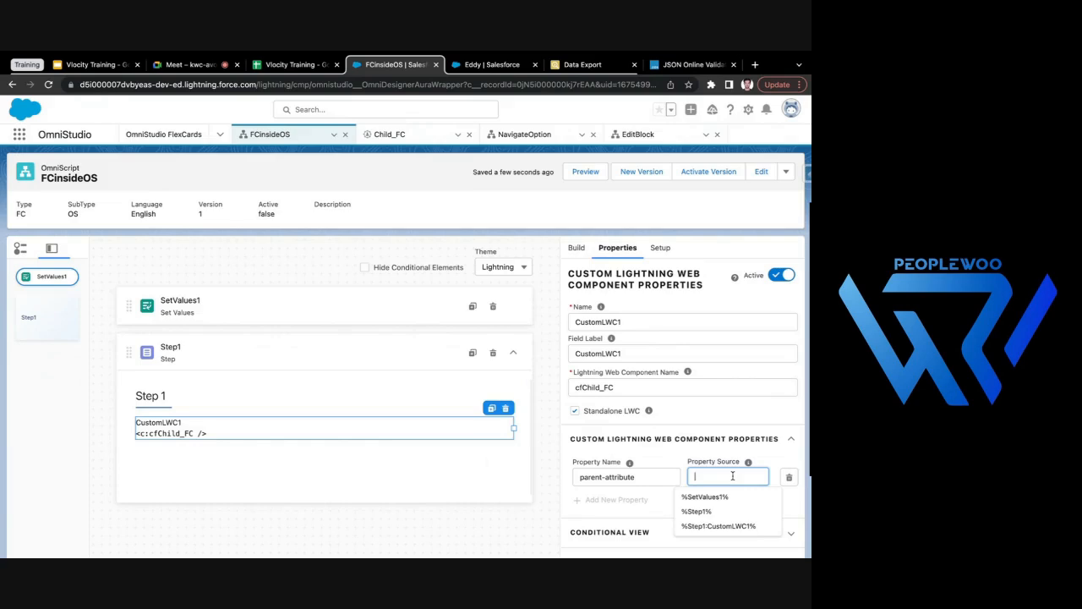
type("%%")
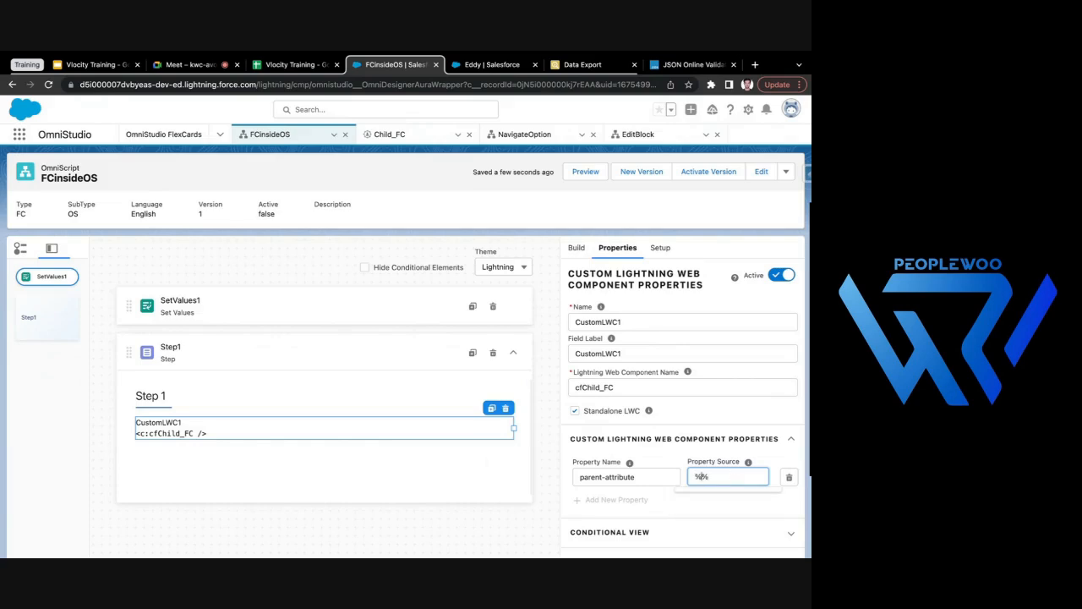
key("ctrl+v")
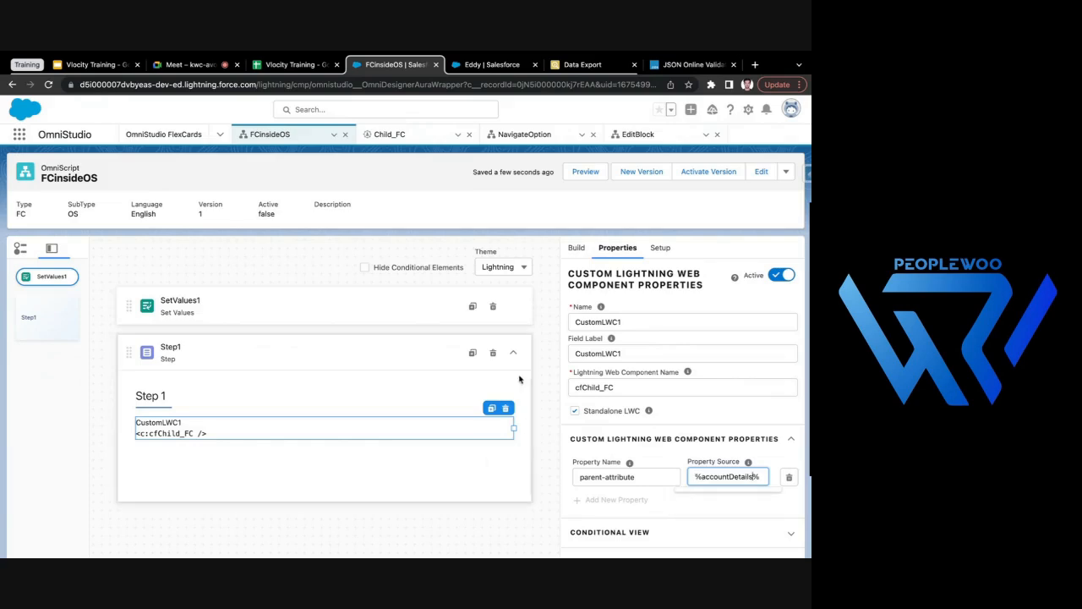
left_click(546, 380)
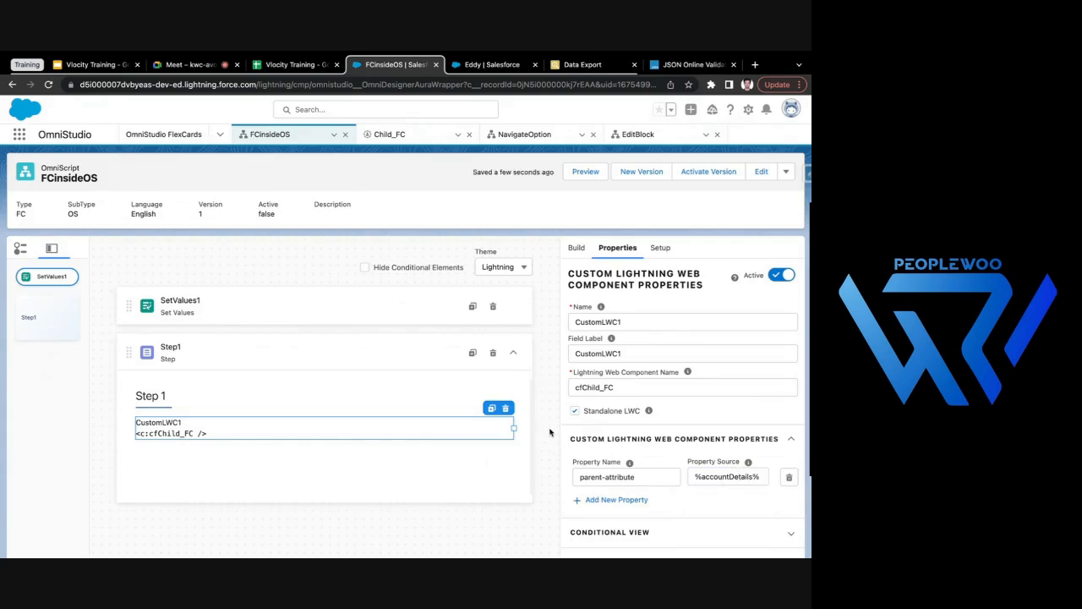
left_click(279, 299)
scroll(637, 482, "down", 3)
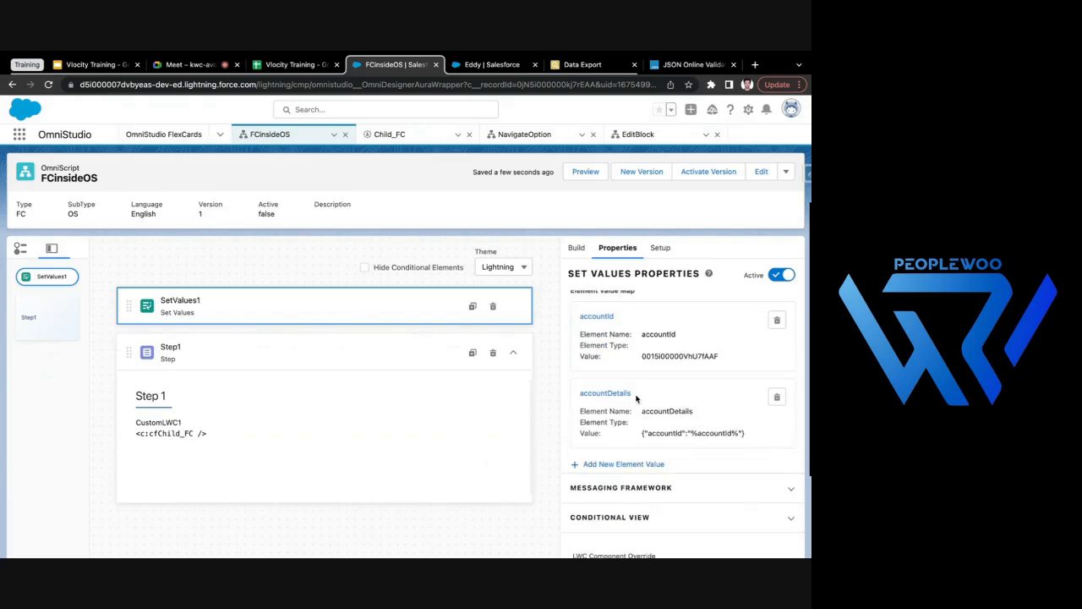
- Delete the accountId element value from SetValues1 and add a Set Errors action above it in the OmniScript
scroll(632, 387, "up", 1)
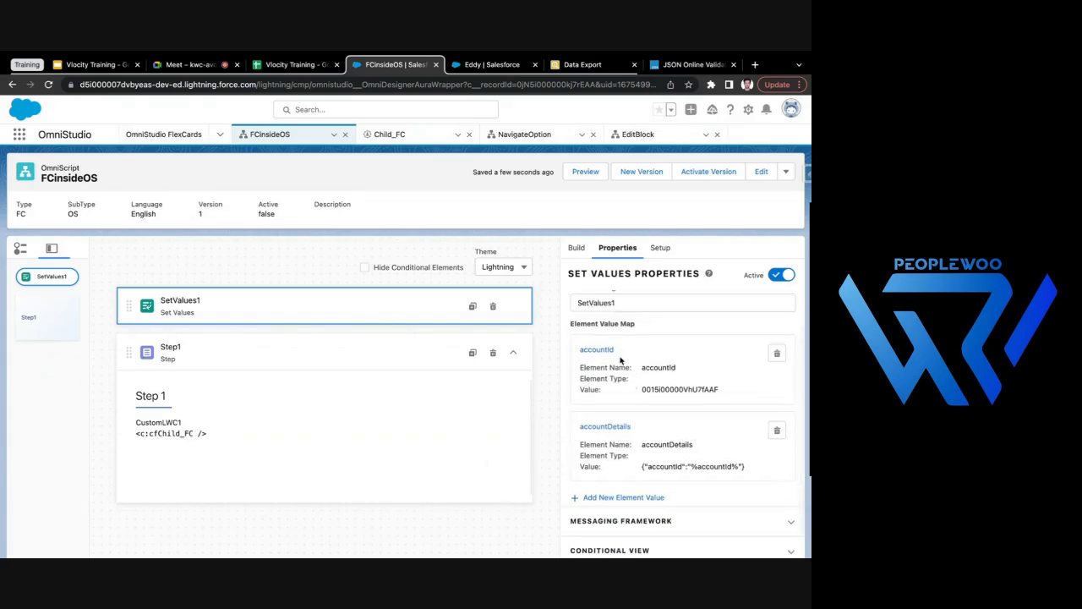
scroll(612, 359, "up", 1)
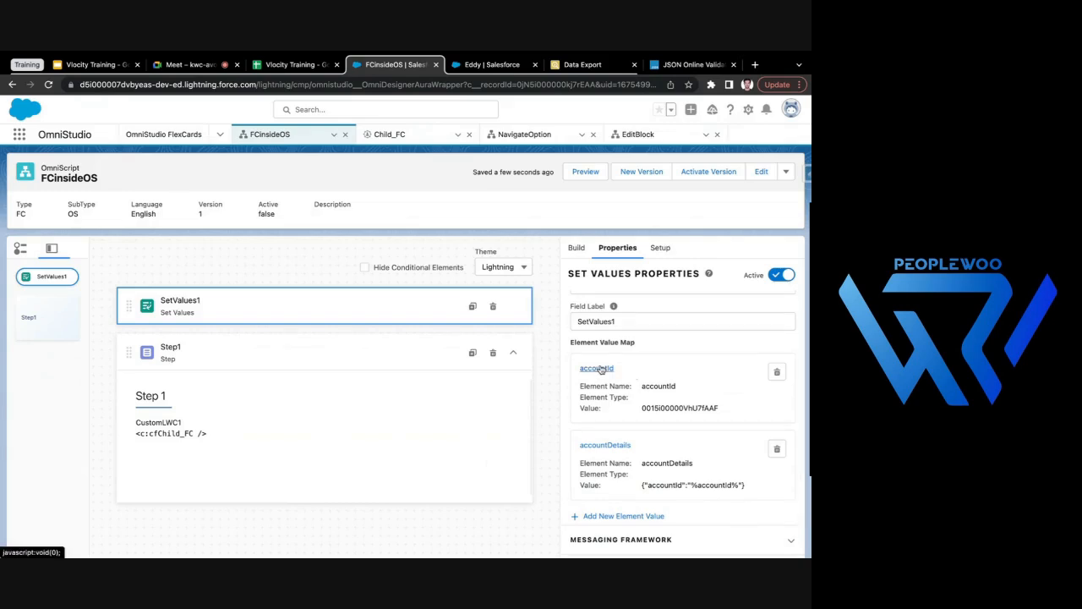
left_click(775, 374)
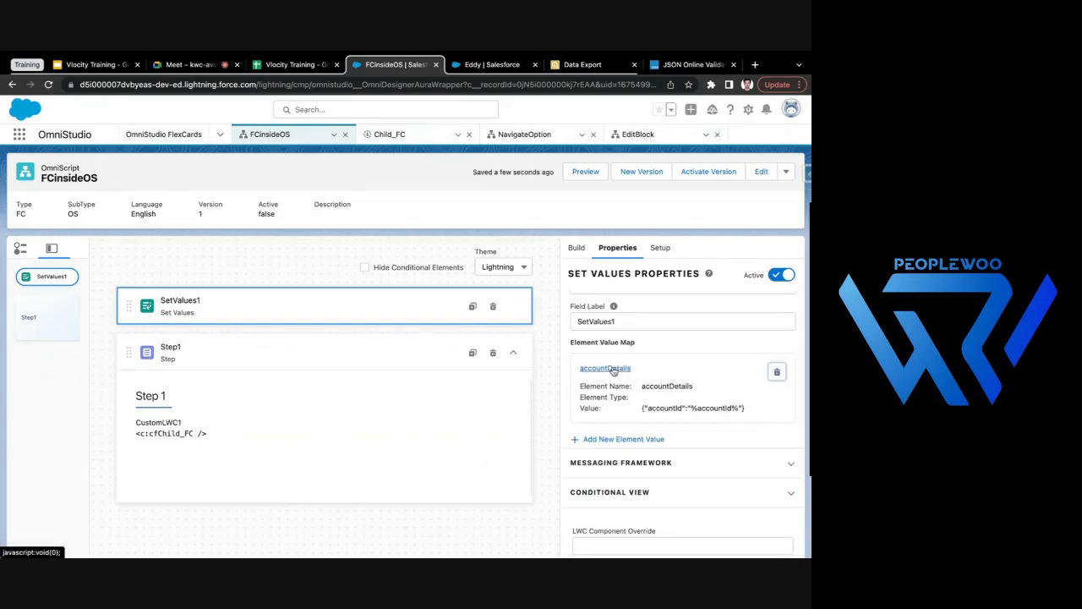
left_click(575, 247)
left_click_drag(638, 377, 390, 295)
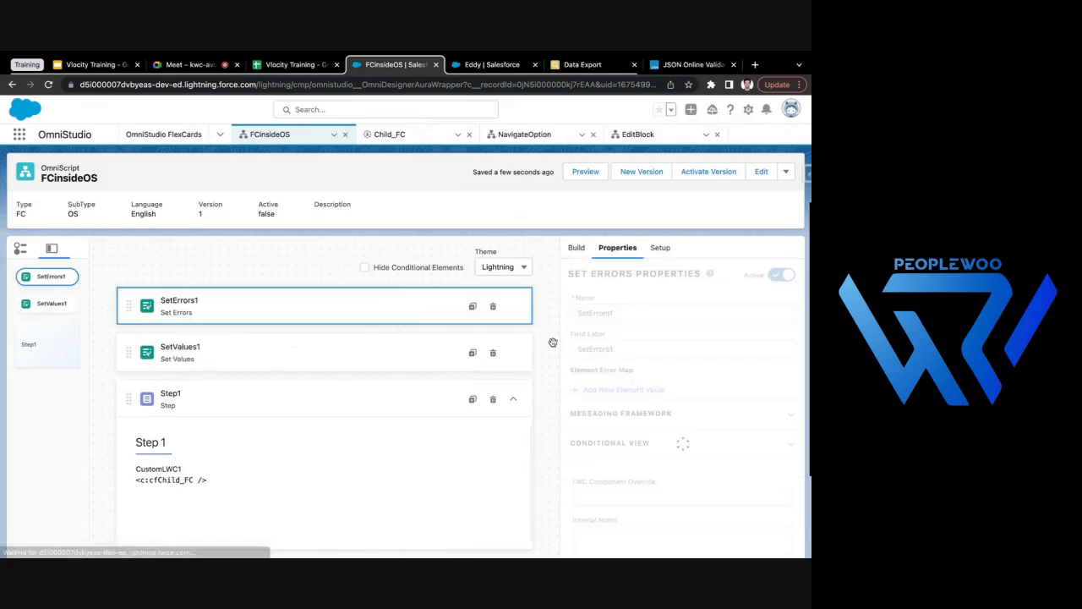
- Add an element value named accountId to SetErrors1, using the record ID from the open account page, and save it
left_click(618, 390)
type("acco")
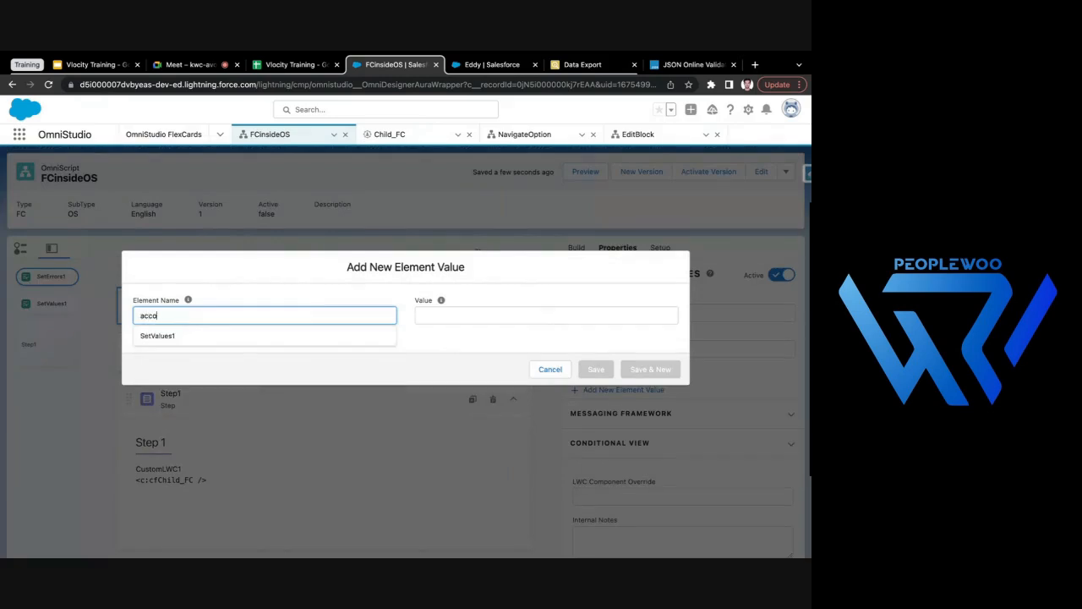
type("untId")
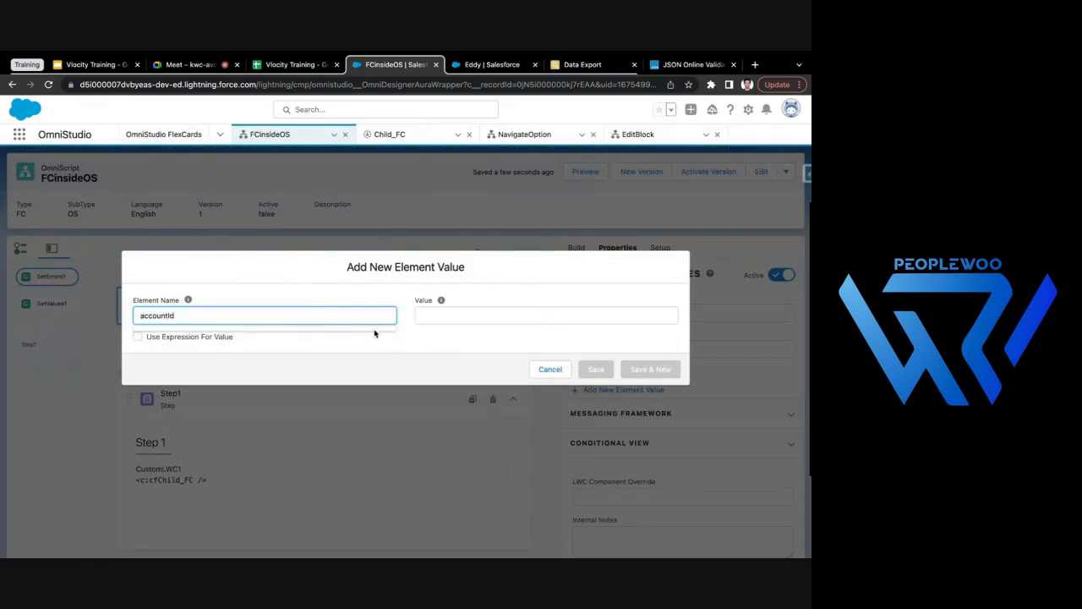
left_click(504, 314)
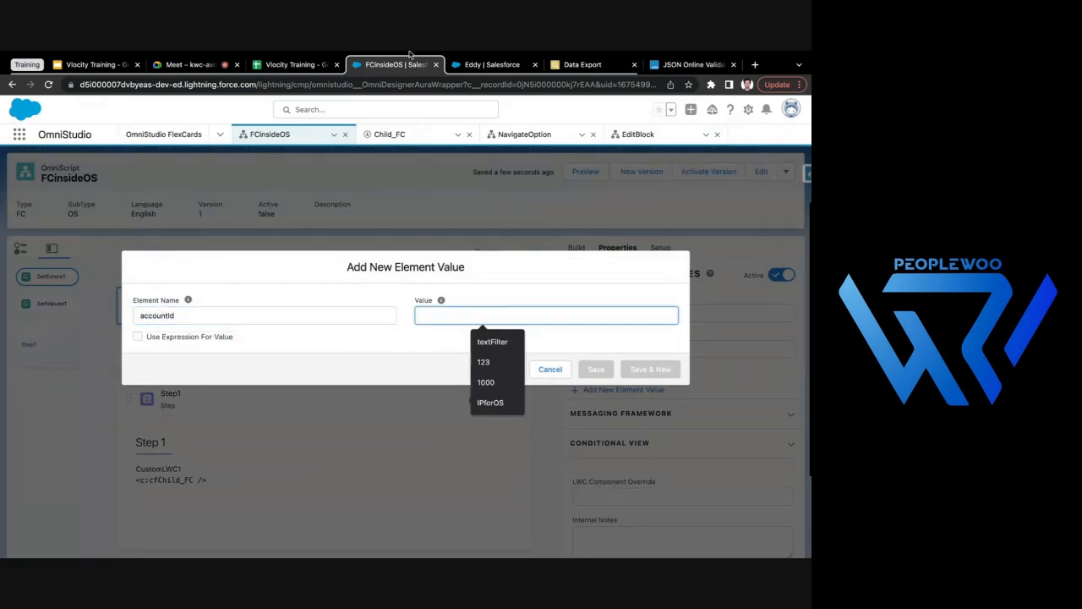
left_click(491, 65)
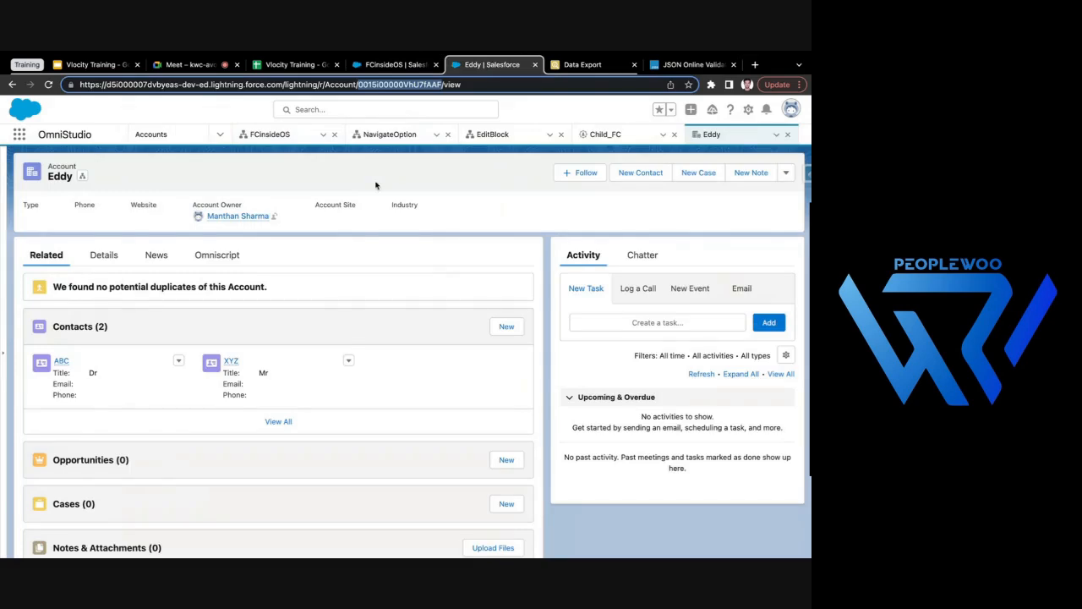
left_click(372, 65)
type("0015i00000VhU7fAAF")
left_click(596, 370)
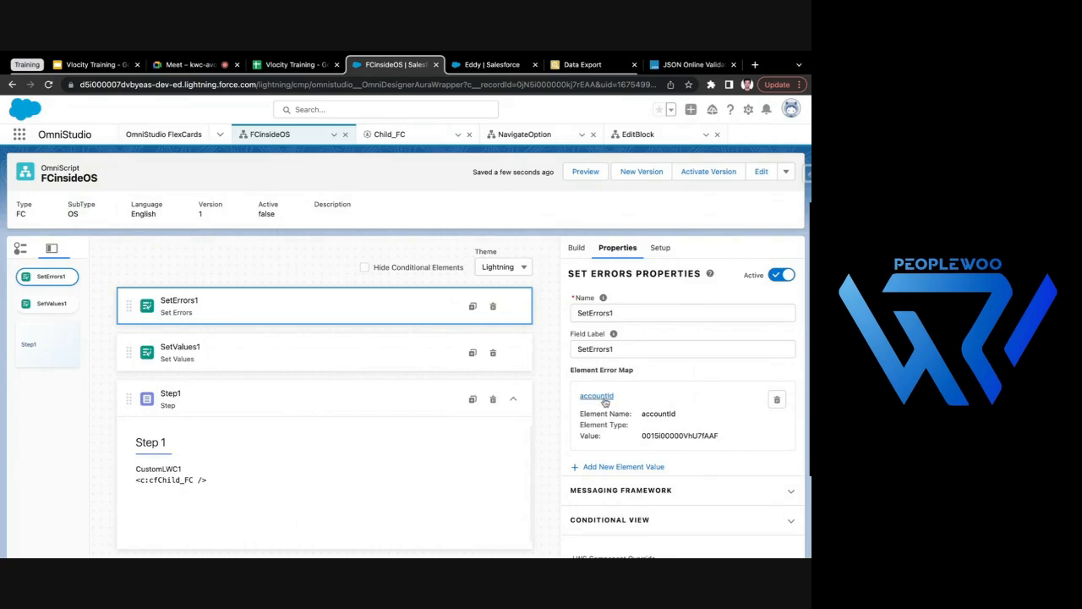
- Review the accountDetails entry in SetValues1, checking its JSON key and merge field, and close it without changes
left_click(315, 353)
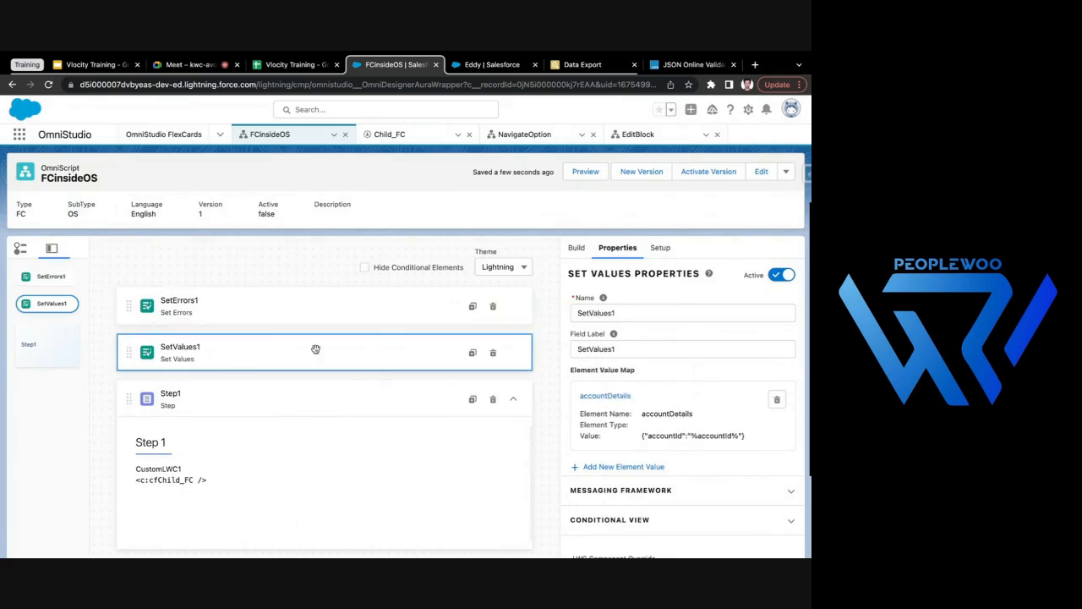
left_click(607, 397)
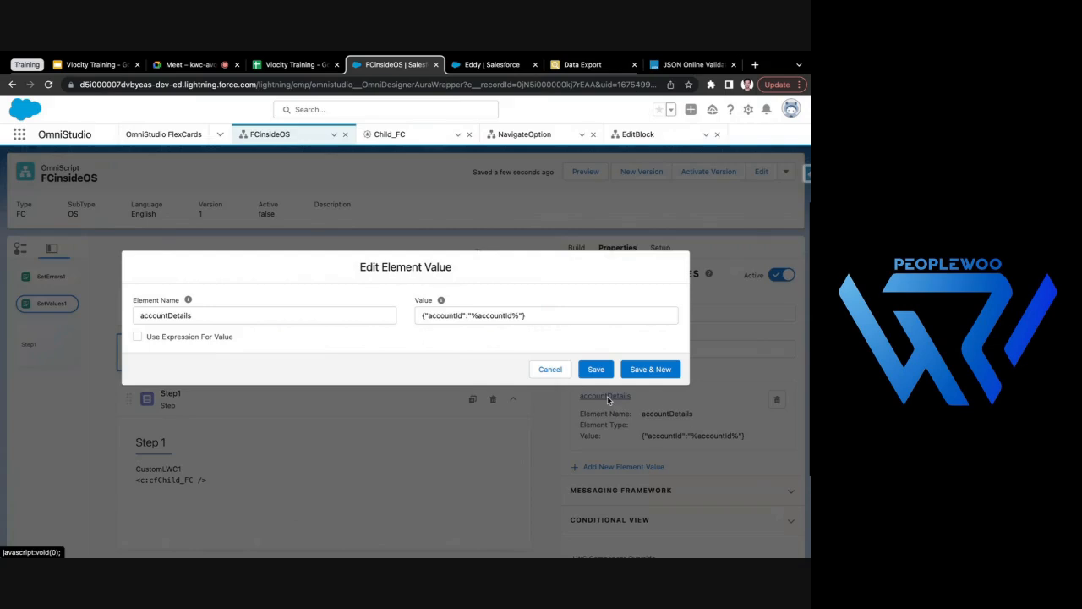
double_click(444, 314)
double_click(488, 314)
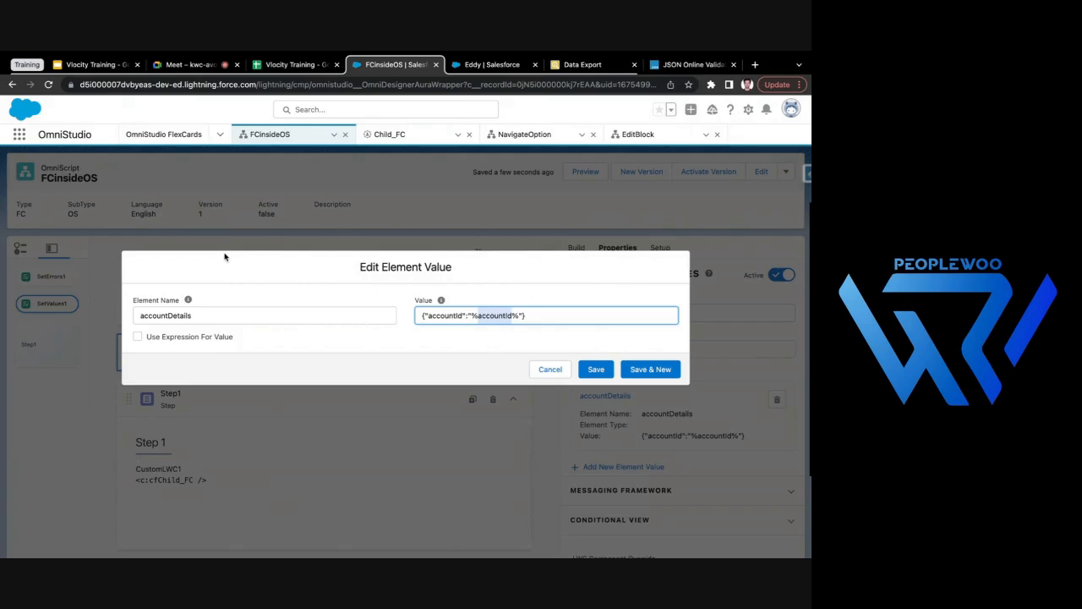
left_click(161, 315)
left_click(550, 369)
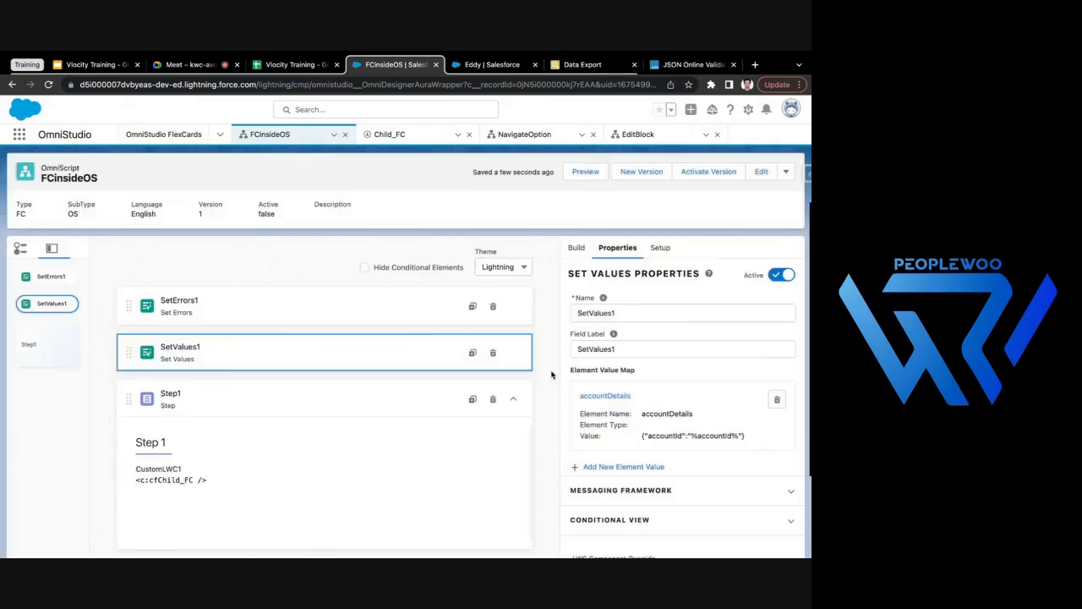
- Check the parent-attribute property and its source in CustomLWC1's custom Lightning web component properties
left_click(211, 475)
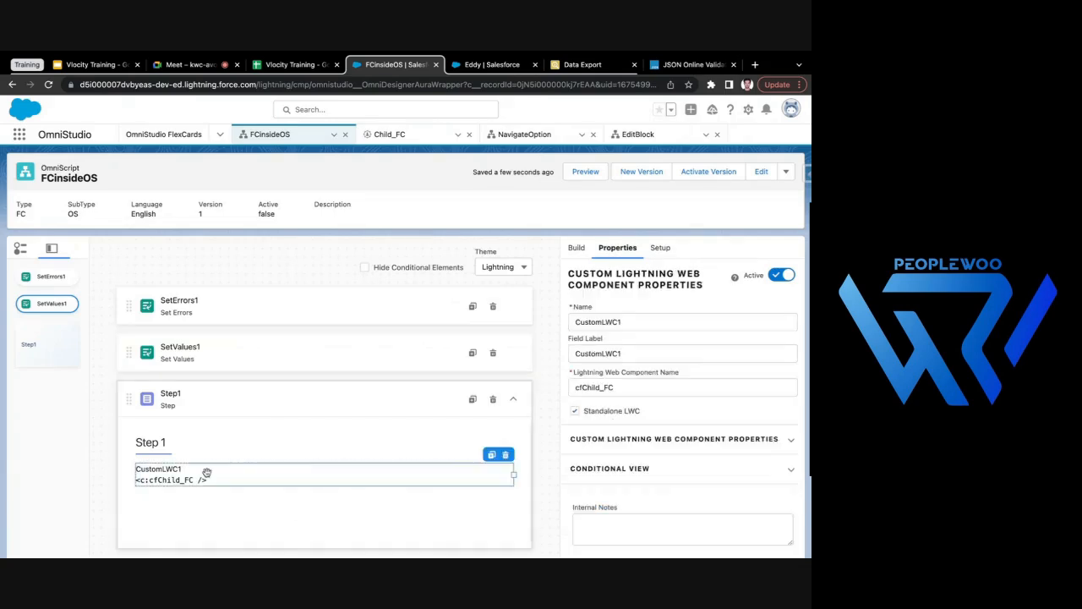
left_click(657, 439)
scroll(677, 467, "down", 1)
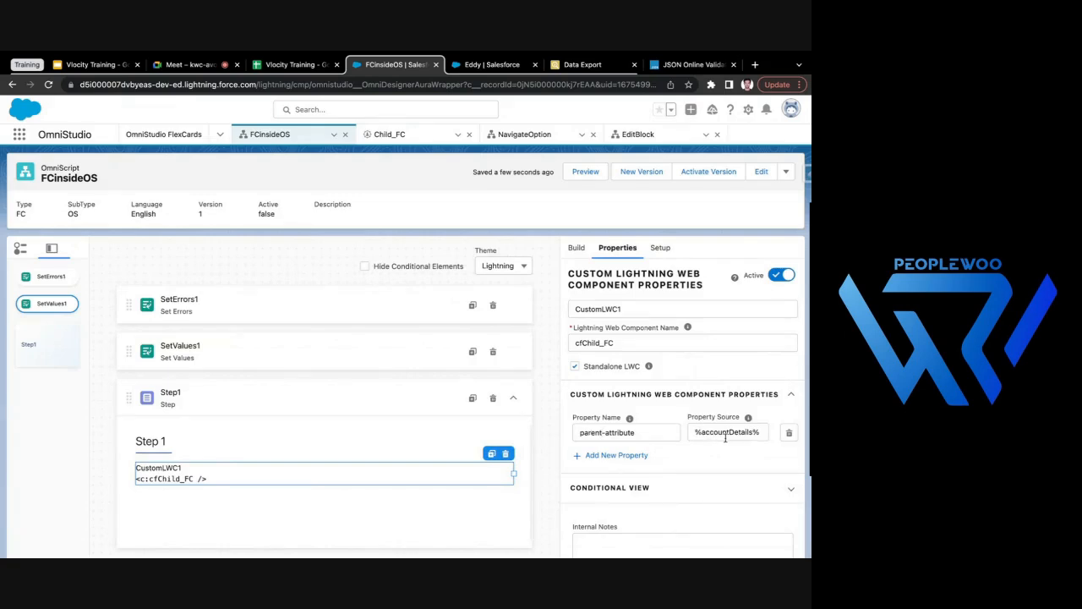
scroll(583, 400, "up", 1)
- Open the accountDetails entry in SetValues1 and examine the Parent.accountId reference in Child_FC's SOQL query
left_click(329, 348)
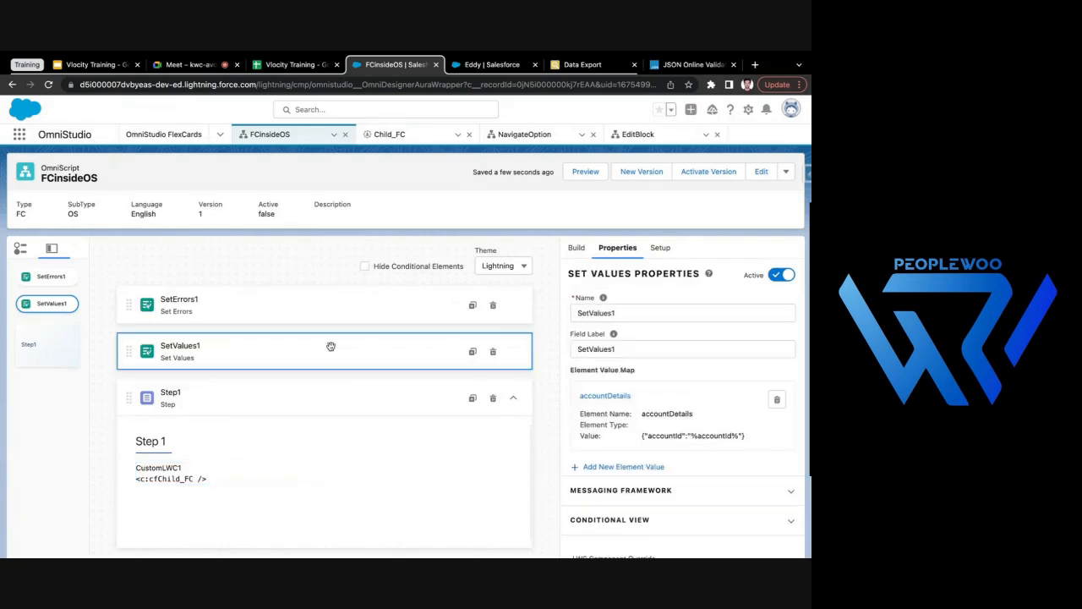
left_click(598, 394)
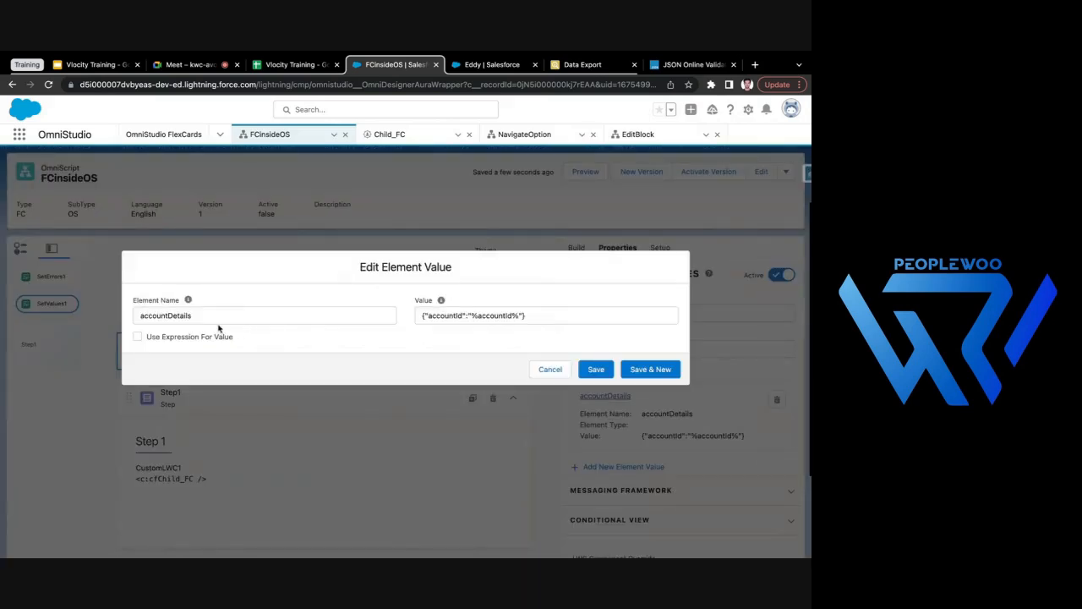
left_click_drag(204, 316, 134, 316)
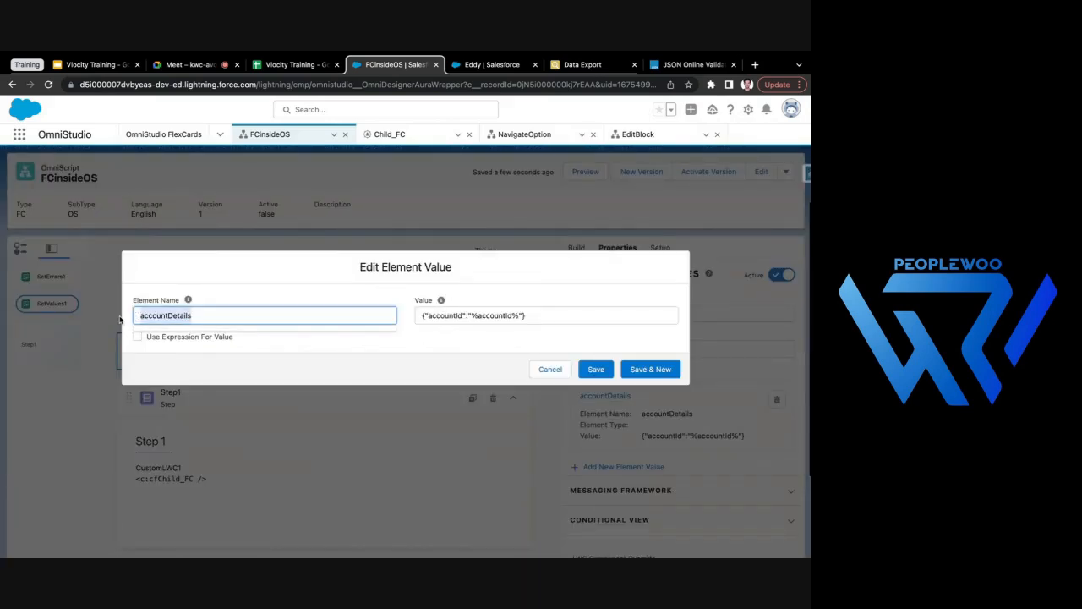
left_click(381, 134)
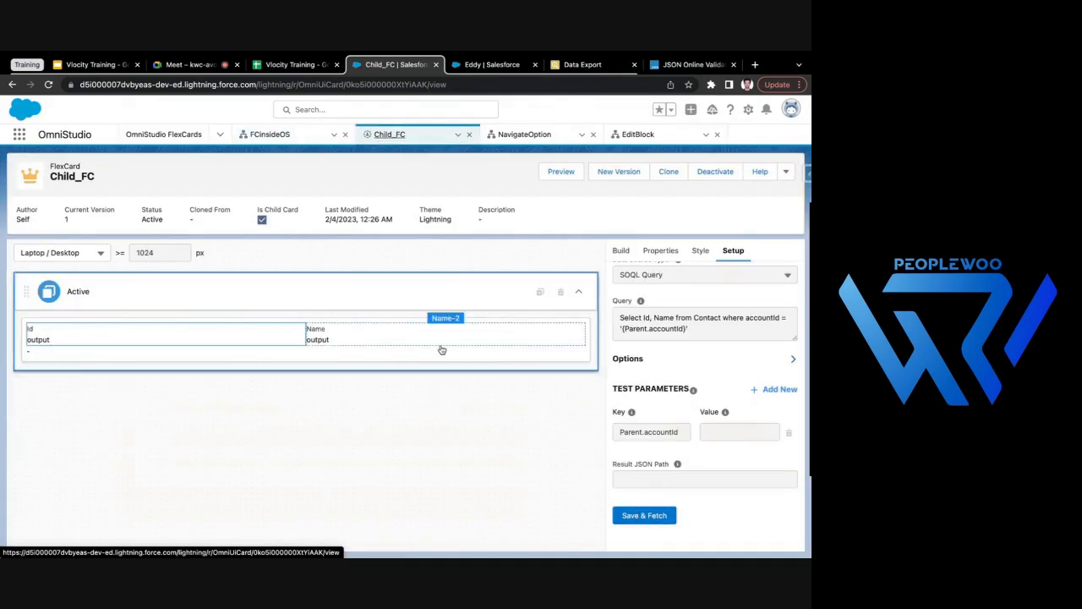
scroll(690, 345, "up", 1)
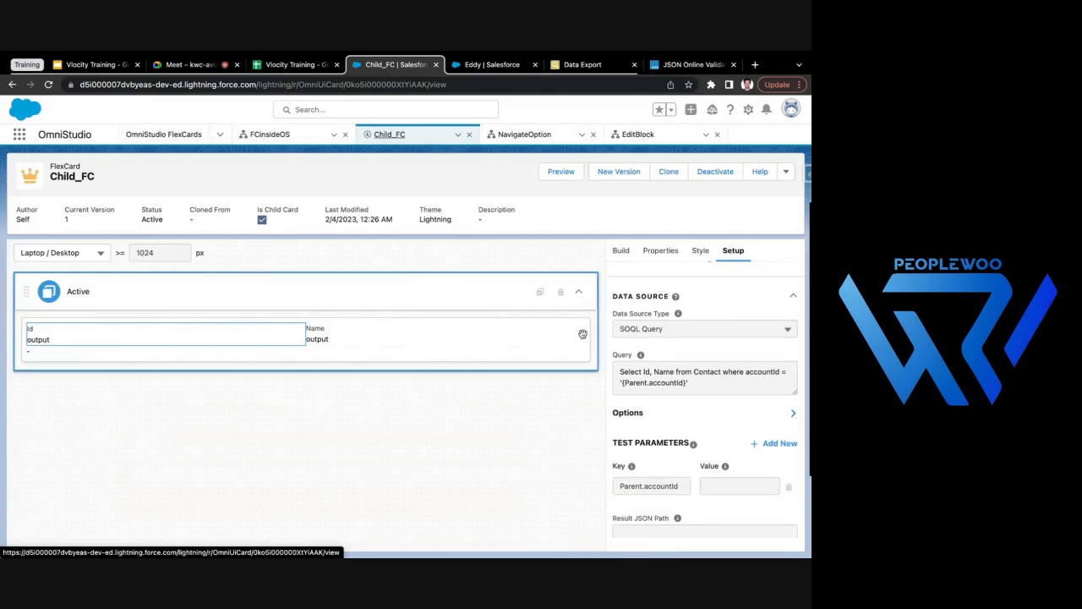
left_click_drag(625, 385, 685, 387)
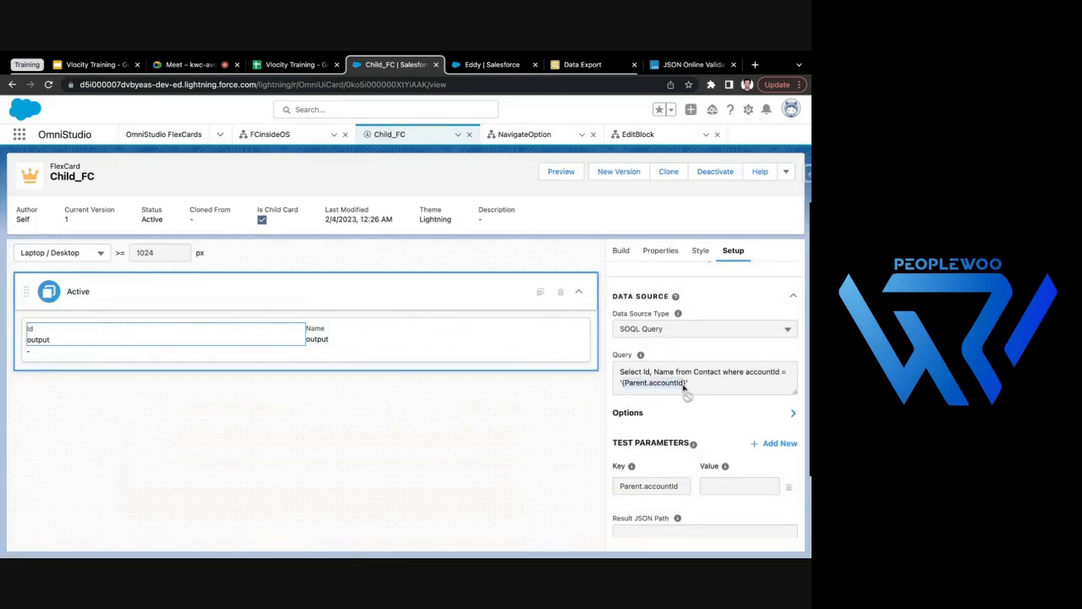
- Compare the accountId key in the accountDetails JSON with the one in Child_FC's query, and close the entry unchanged
left_click(279, 134)
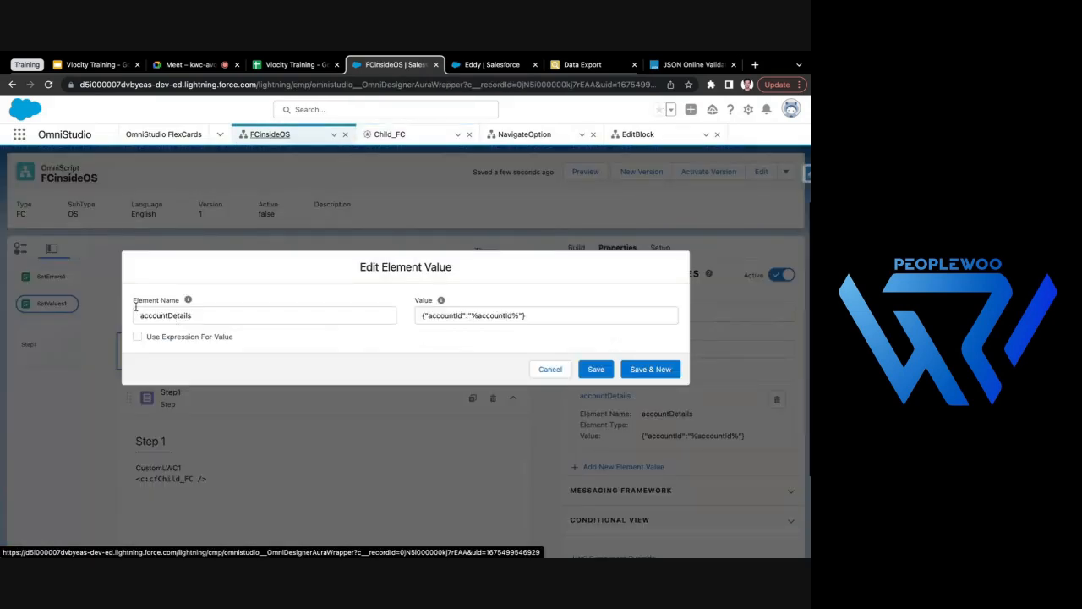
double_click(448, 317)
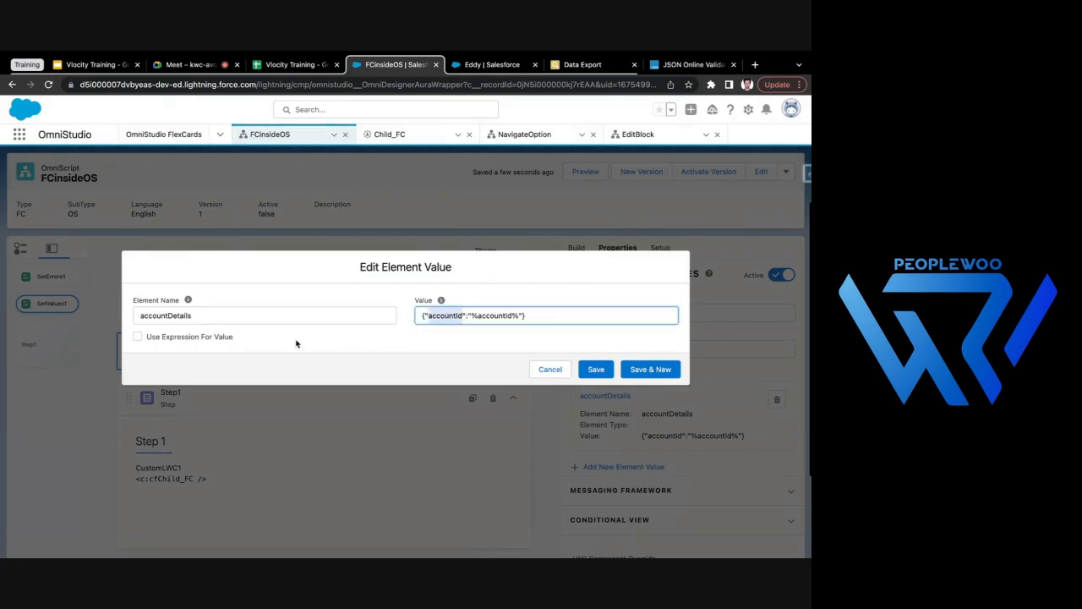
left_click(387, 135)
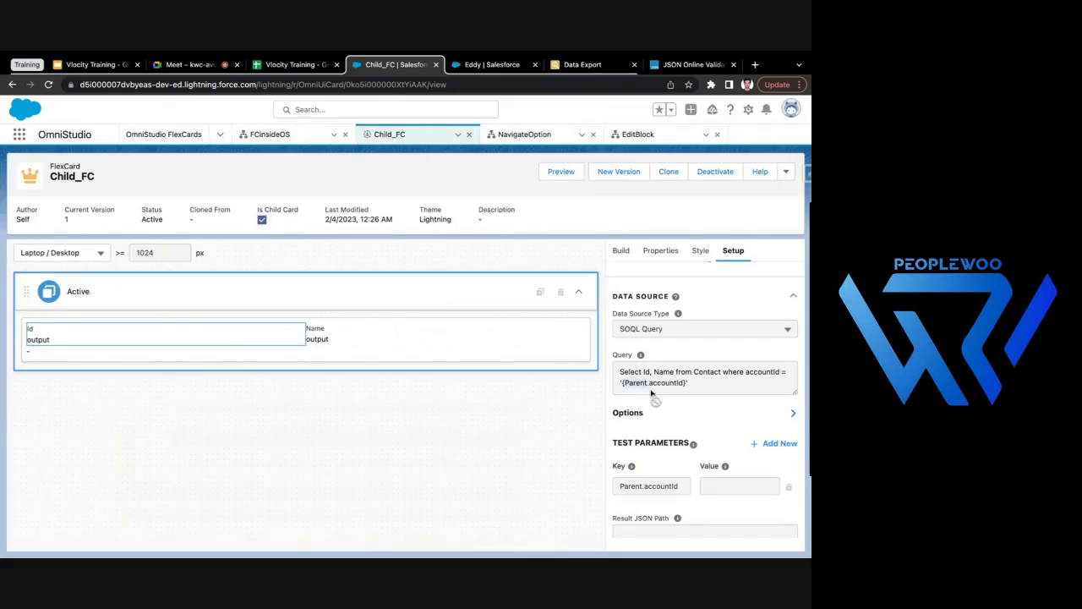
left_click(266, 135)
double_click(444, 315)
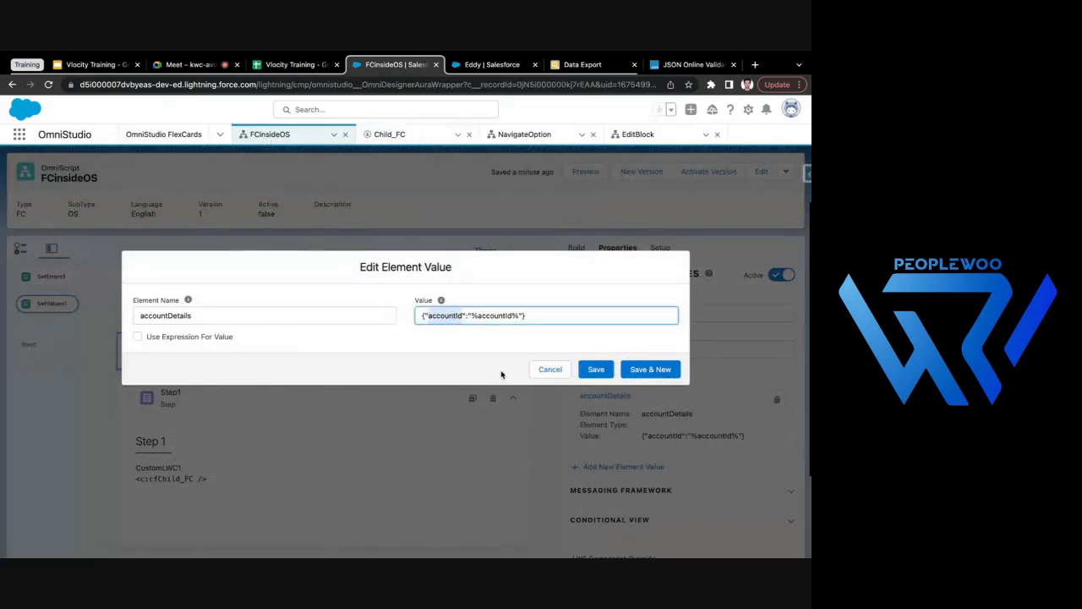
left_click(458, 344)
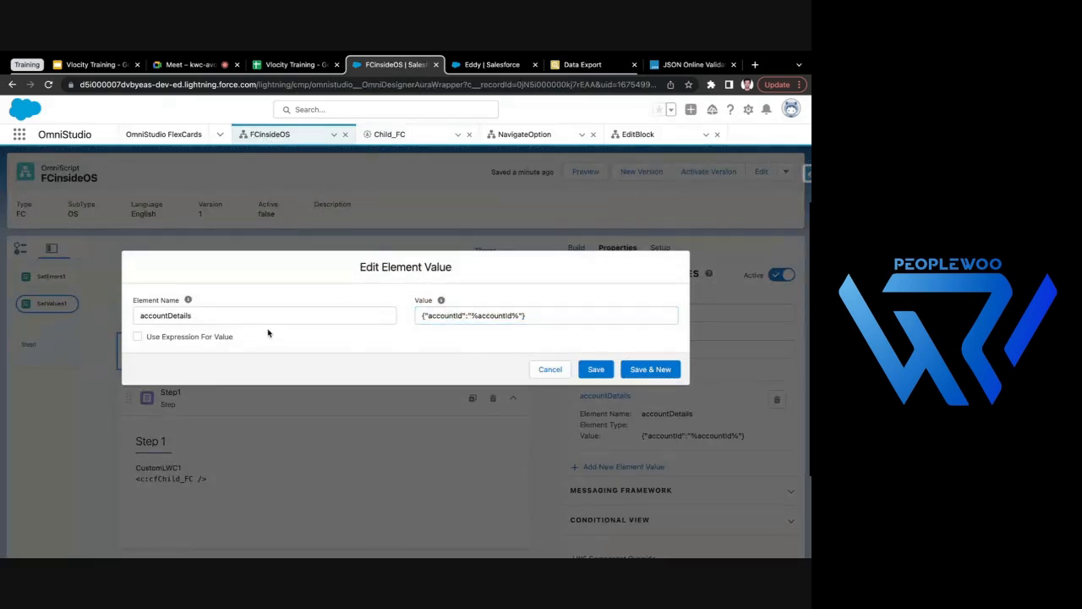
left_click(410, 137)
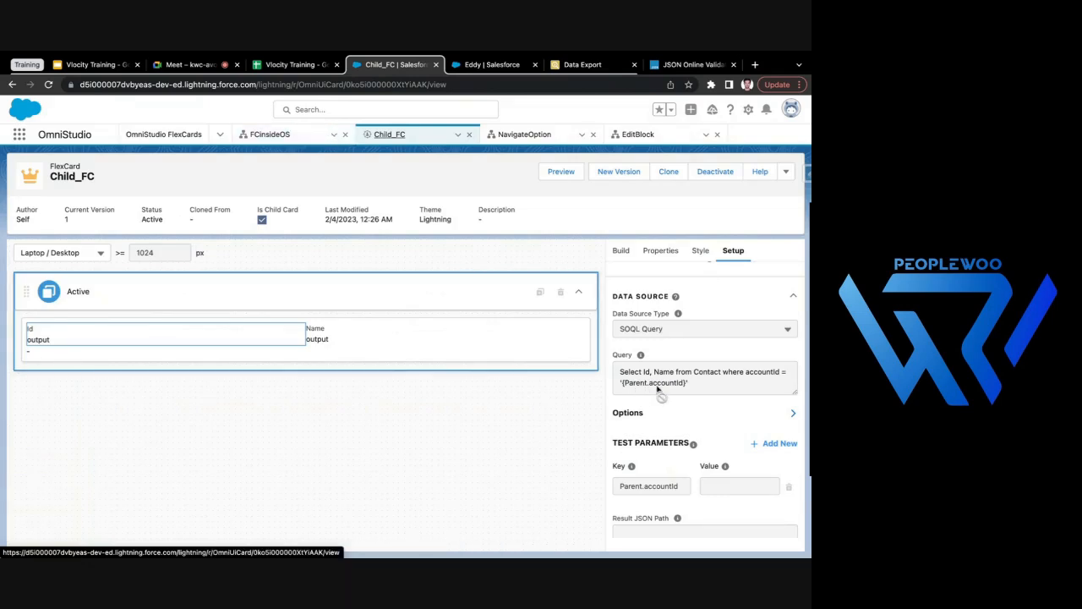
left_click(262, 135)
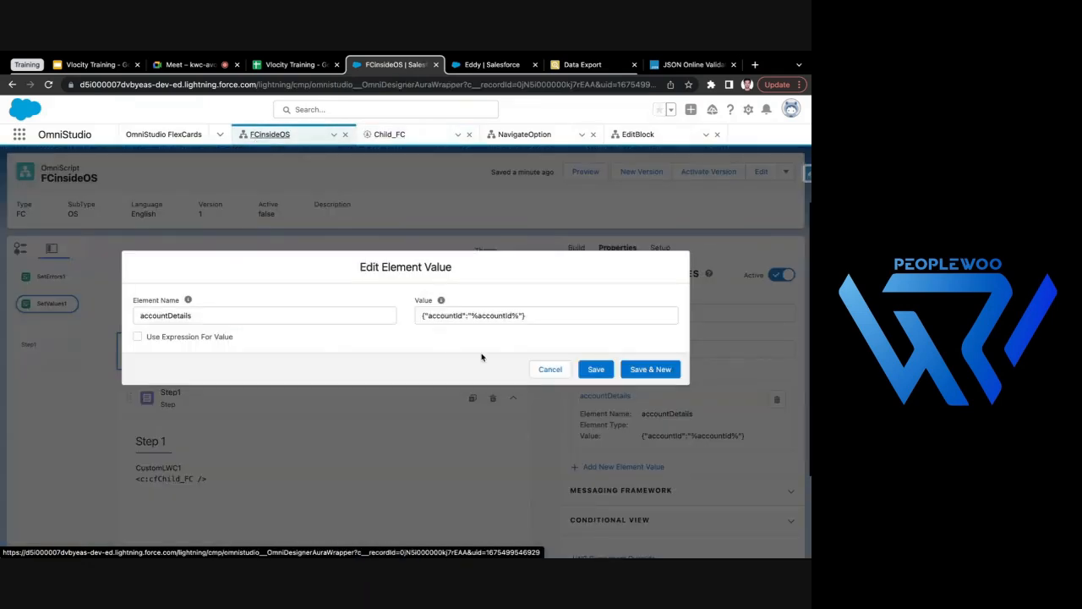
double_click(450, 315)
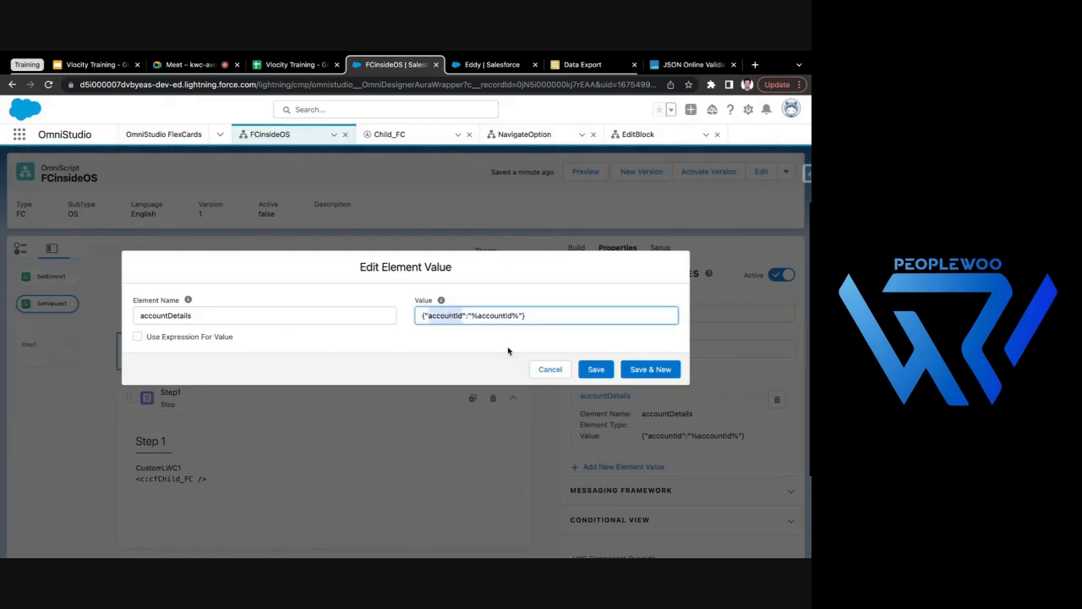
left_click(550, 368)
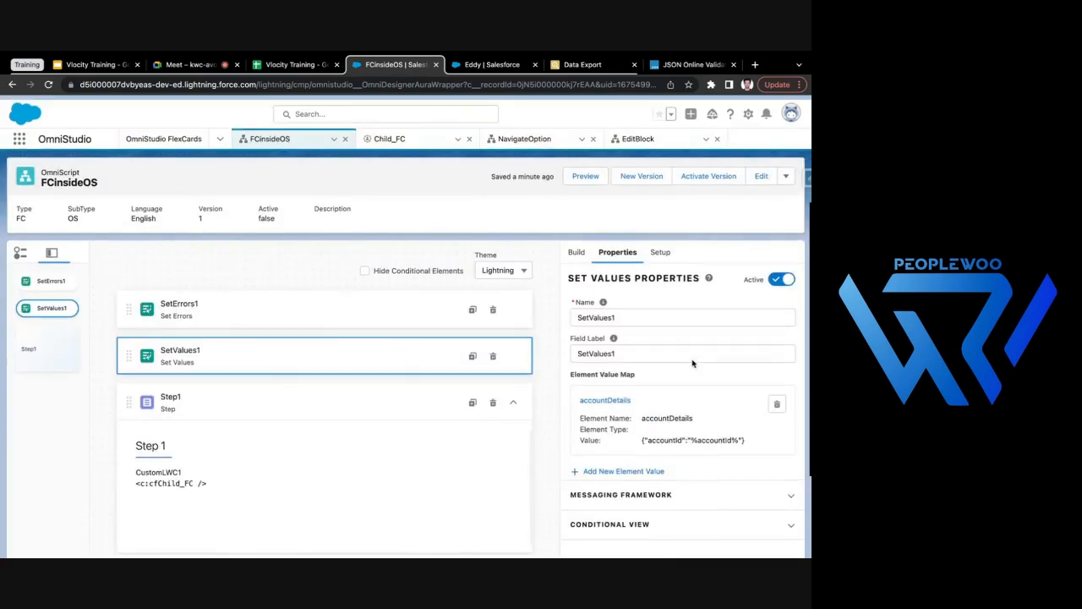
- Recheck SetErrors1, CustomLWC1's custom properties and Child_FC's data source, and return to the FCinsideOS OmniScript
left_click(351, 290)
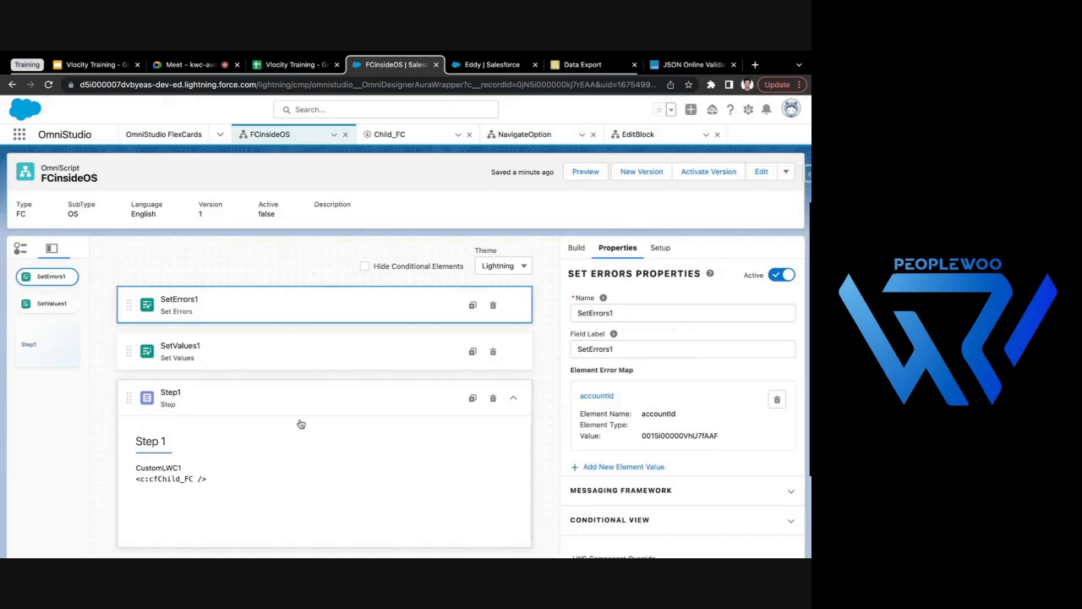
left_click(215, 472)
left_click(650, 441)
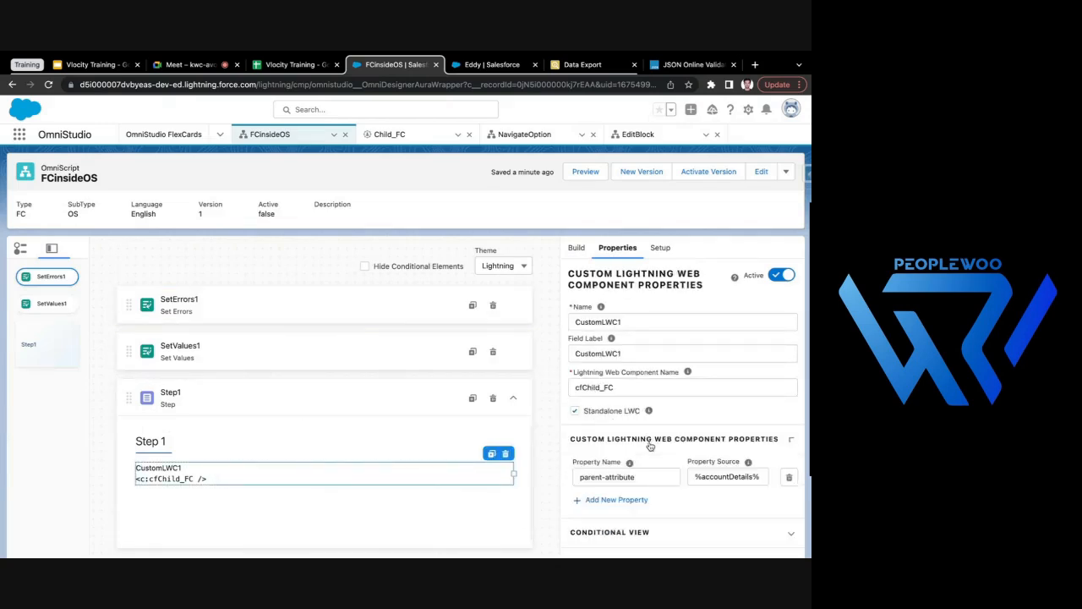
left_click(649, 444)
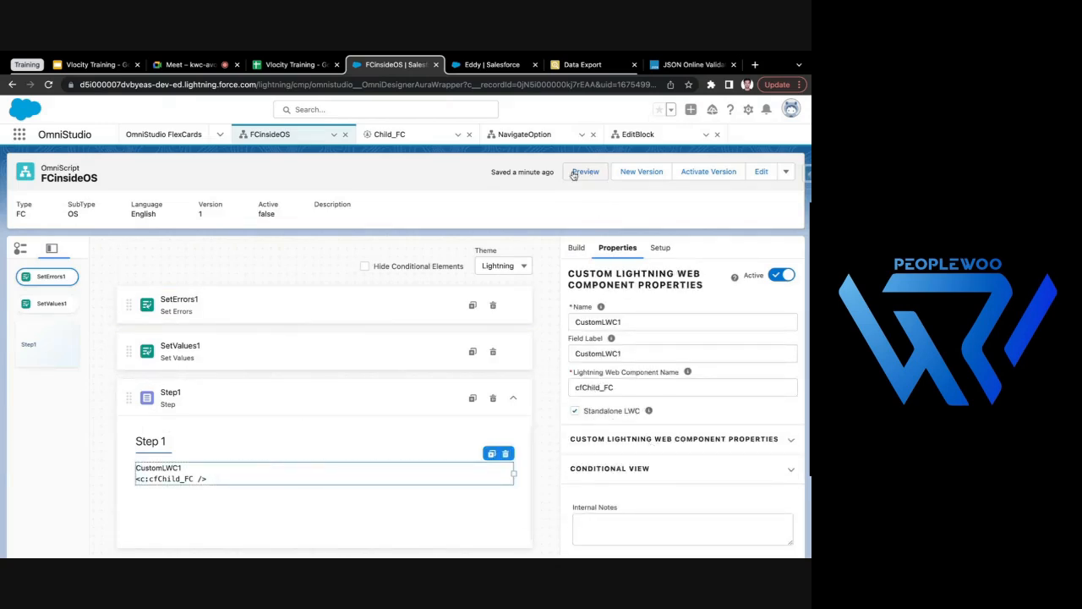
left_click(389, 134)
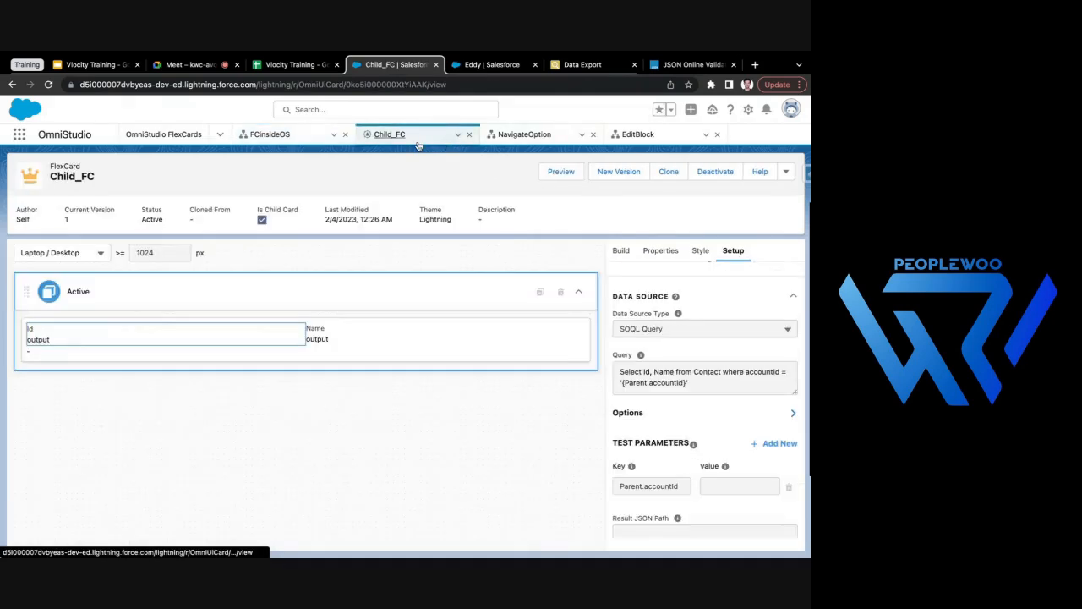
left_click(271, 135)
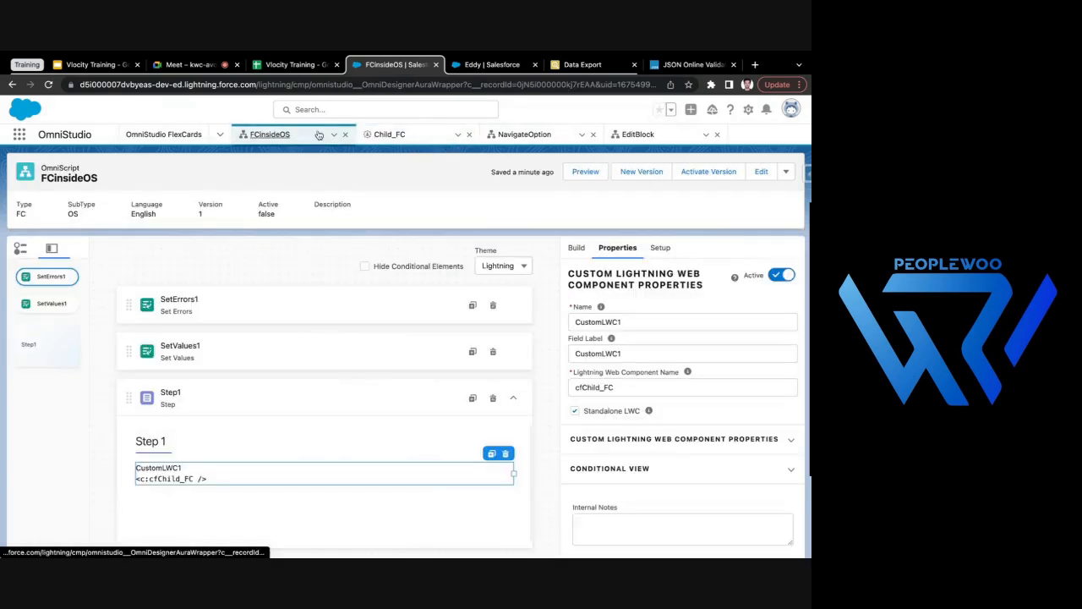
- Preview FCinsideOS, check the accountDetails node in the data JSON, and return to the design view
left_click(585, 172)
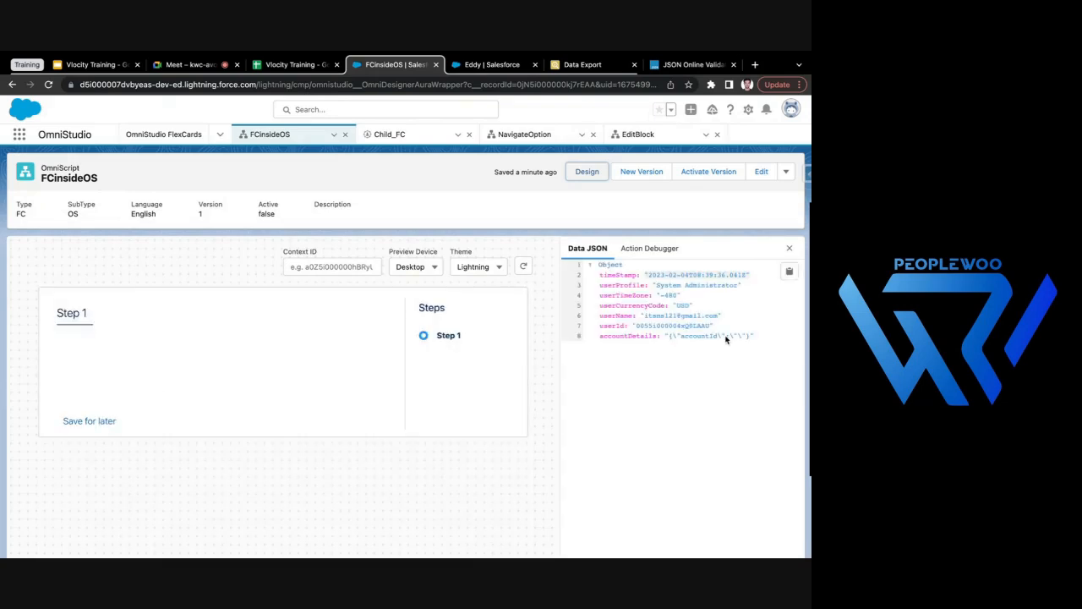
left_click(686, 339)
left_click(587, 171)
- Compare the accountId entry in SetErrors1 with the accountDetails entry in SetValues1, closing the entry unchanged
left_click(293, 312)
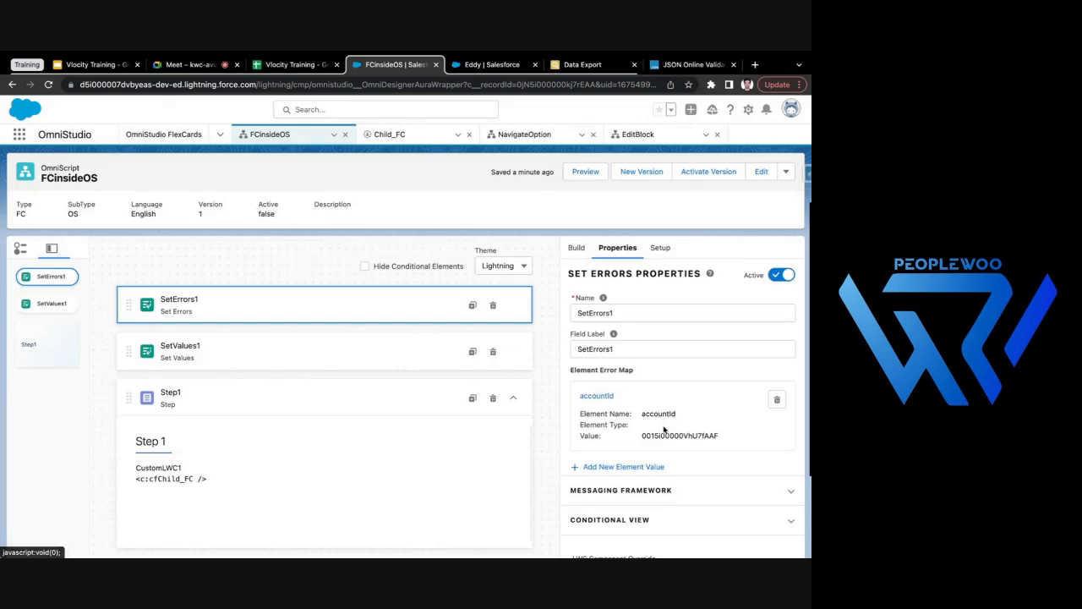
left_click(347, 346)
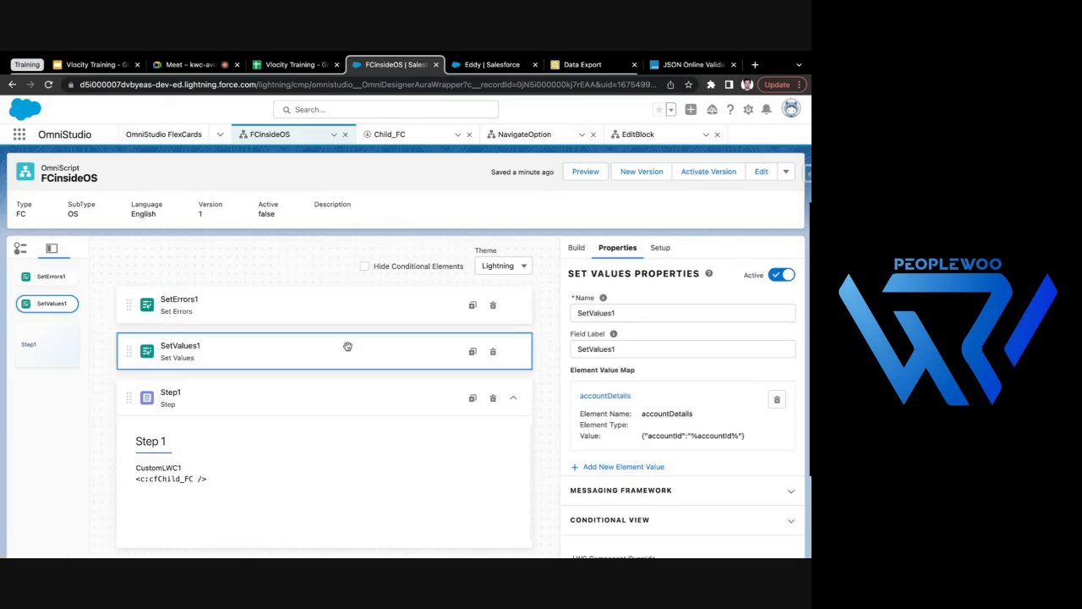
left_click(610, 402)
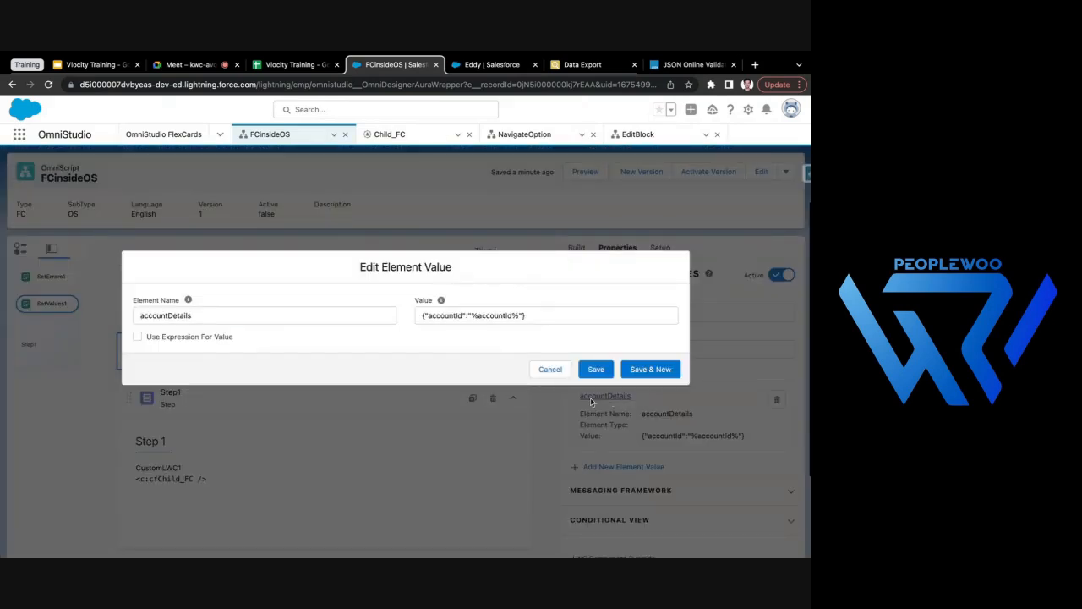
left_click(549, 370)
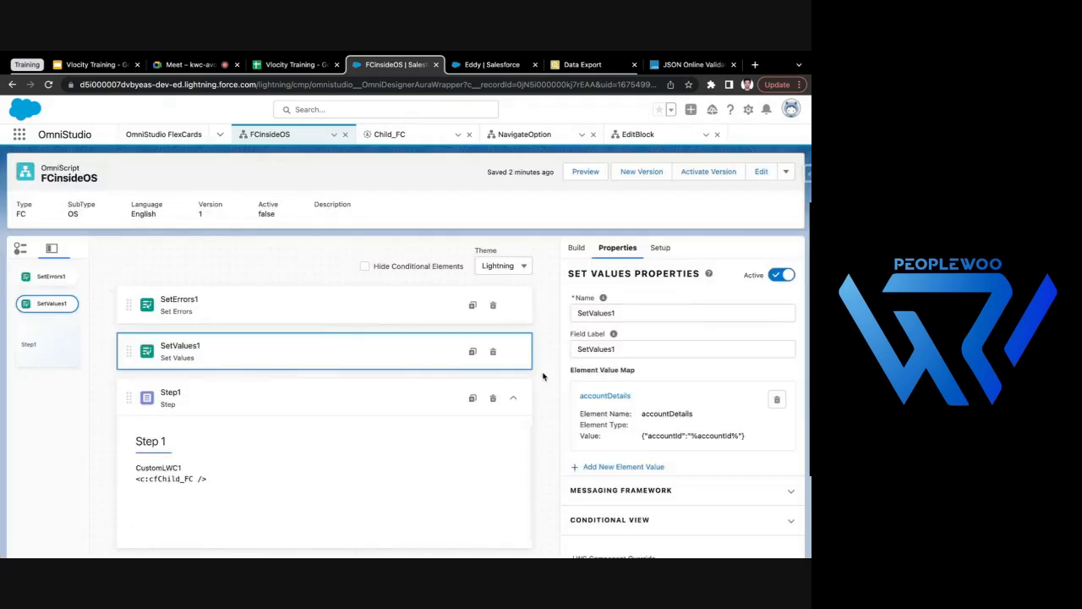
left_click(302, 318)
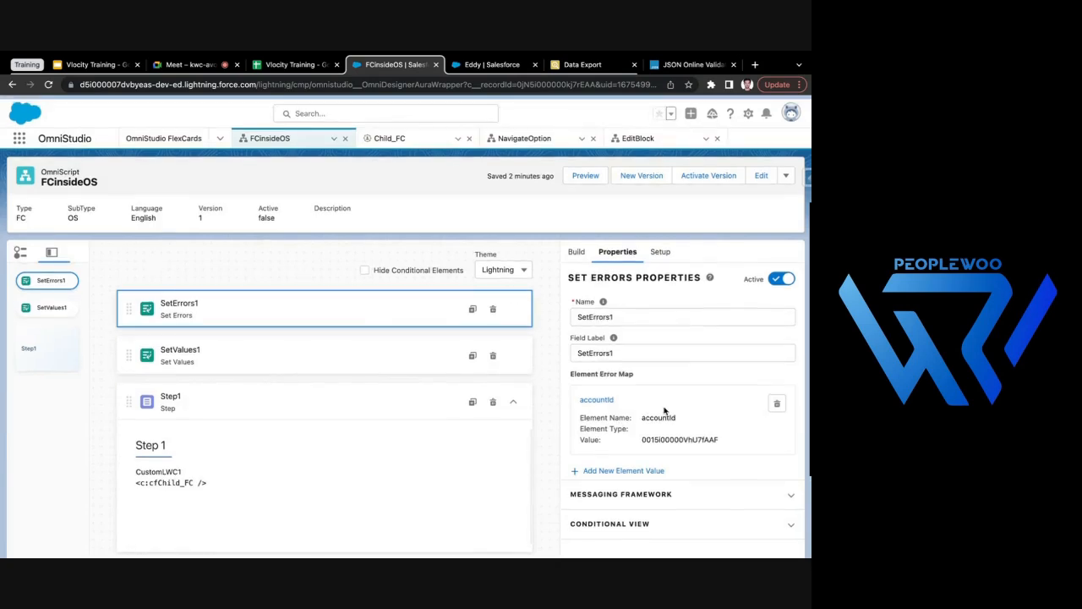
- Find the Set Values element and add it to the OmniScript above SetErrors1
left_click(576, 248)
left_click(630, 275)
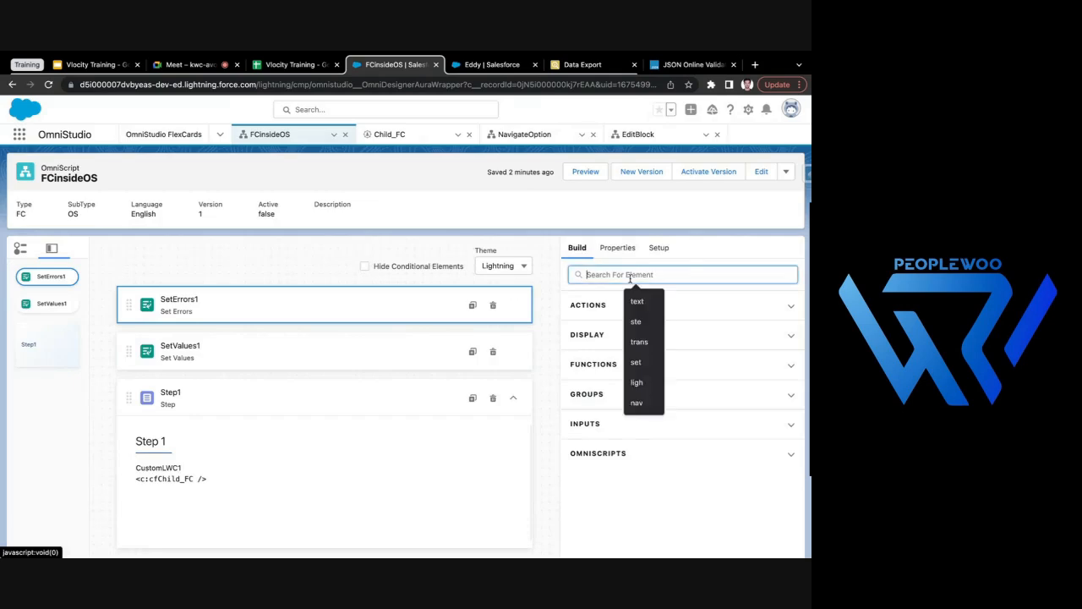
type("set")
left_click_drag(647, 406, 331, 302)
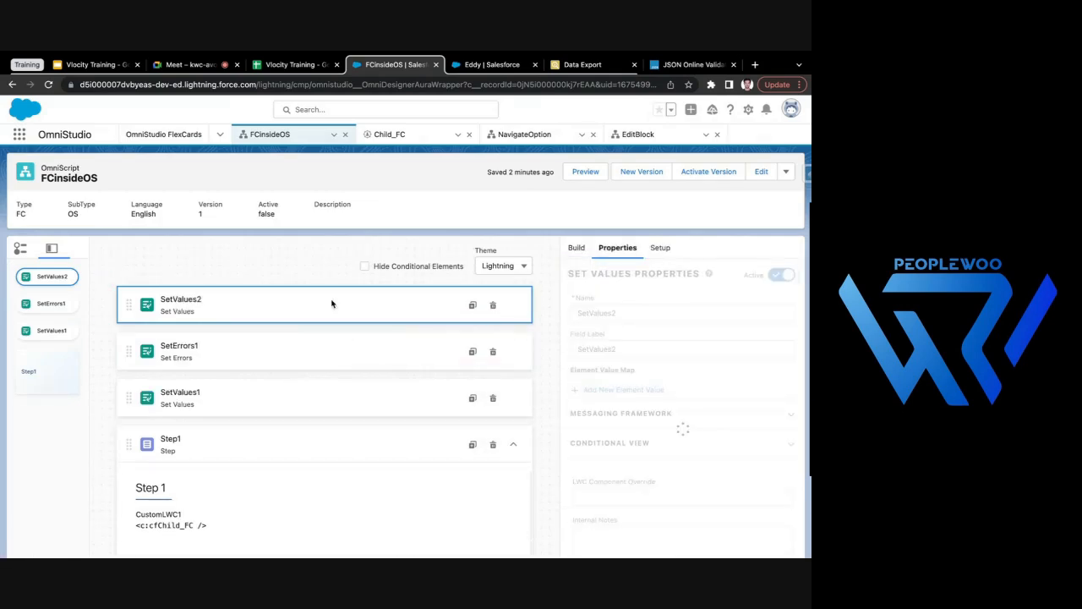
- Copy the element name accountId from SetErrors1 and use it for a new element value in SetValues2
left_click(293, 344)
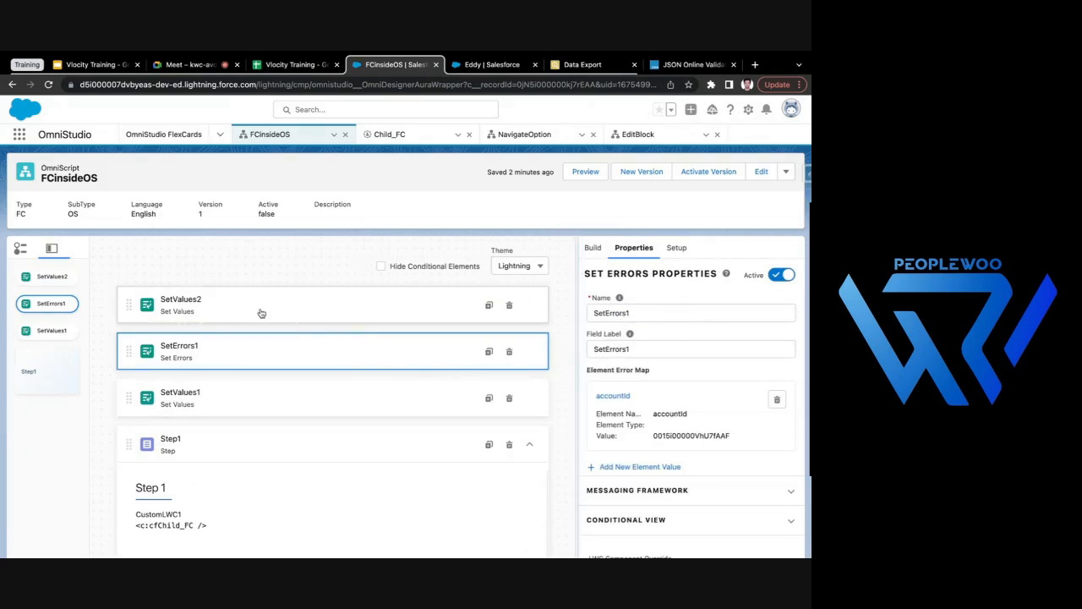
left_click(612, 396)
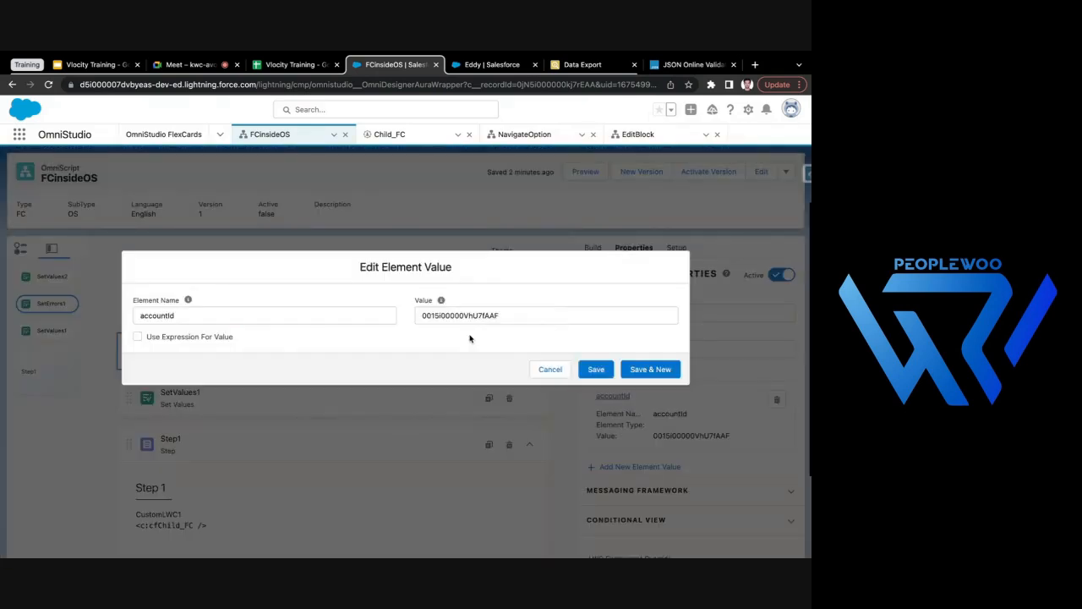
double_click(390, 316)
key("ctrl+c")
left_click(550, 369)
left_click(328, 311)
left_click(590, 390)
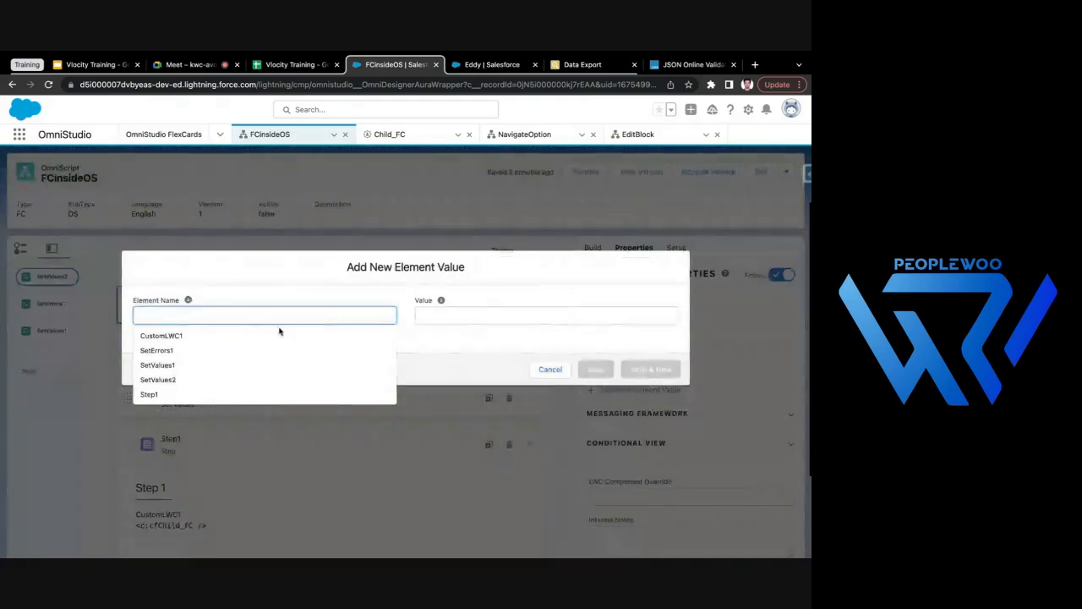
key("ctrl+v")
- Set the accountId value in SetValues2 to the record ID from the open account page's URL and save the entry
left_click(489, 64)
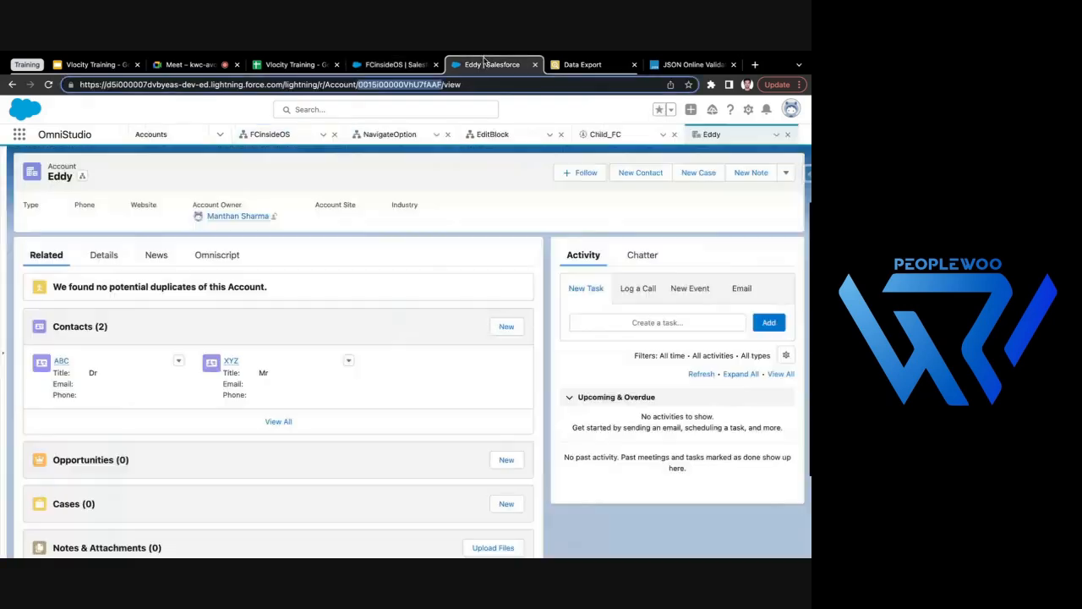
left_click(395, 64)
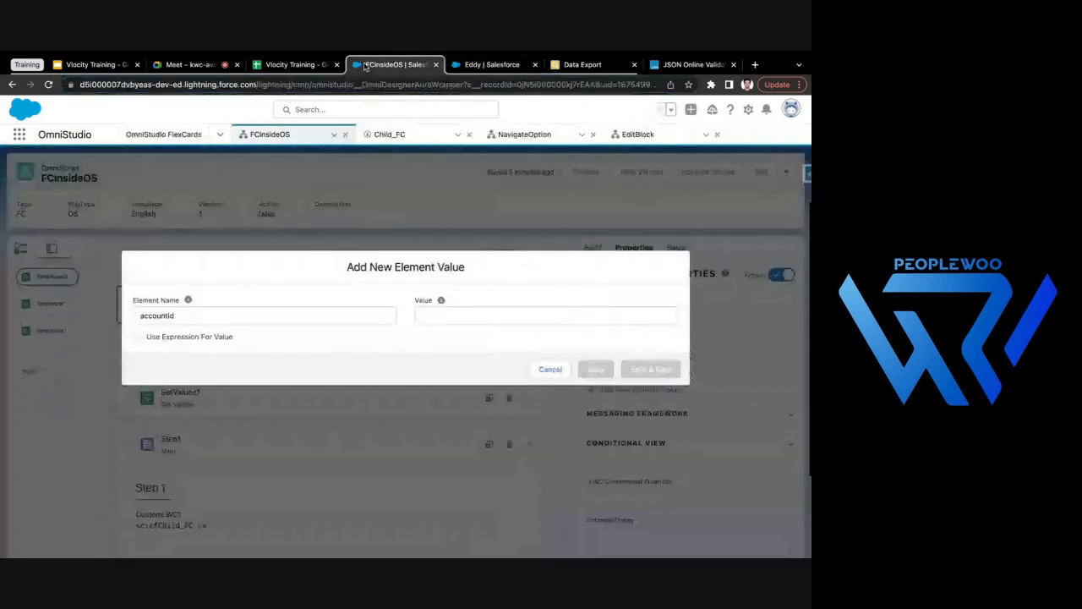
left_click(468, 315)
type("0015i00000VhU7fAAF")
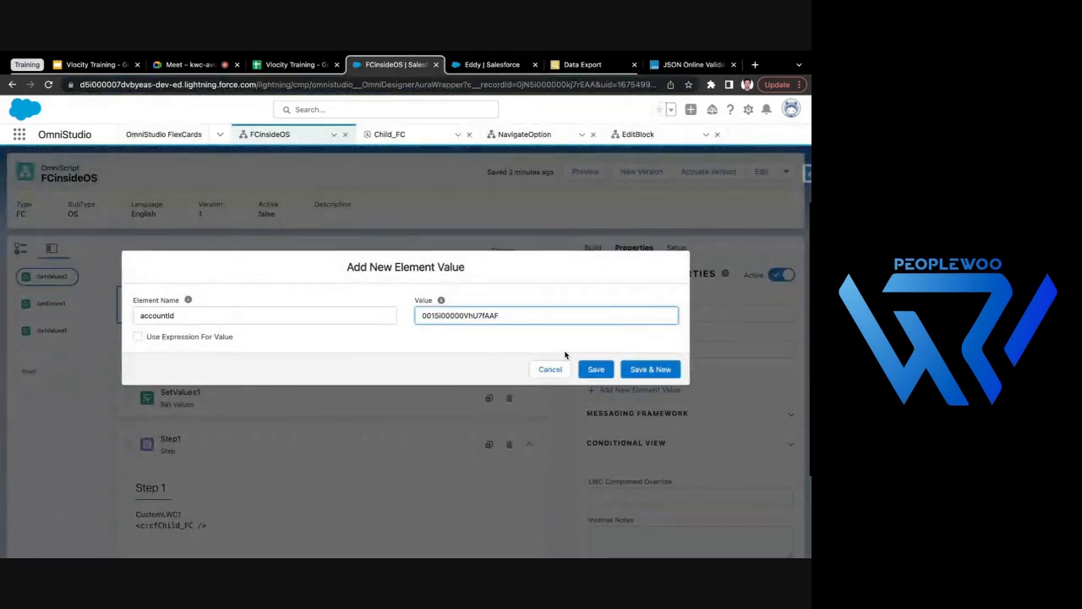
left_click(595, 369)
- Delete the SetErrors1 element from the OmniScript
left_click(304, 343)
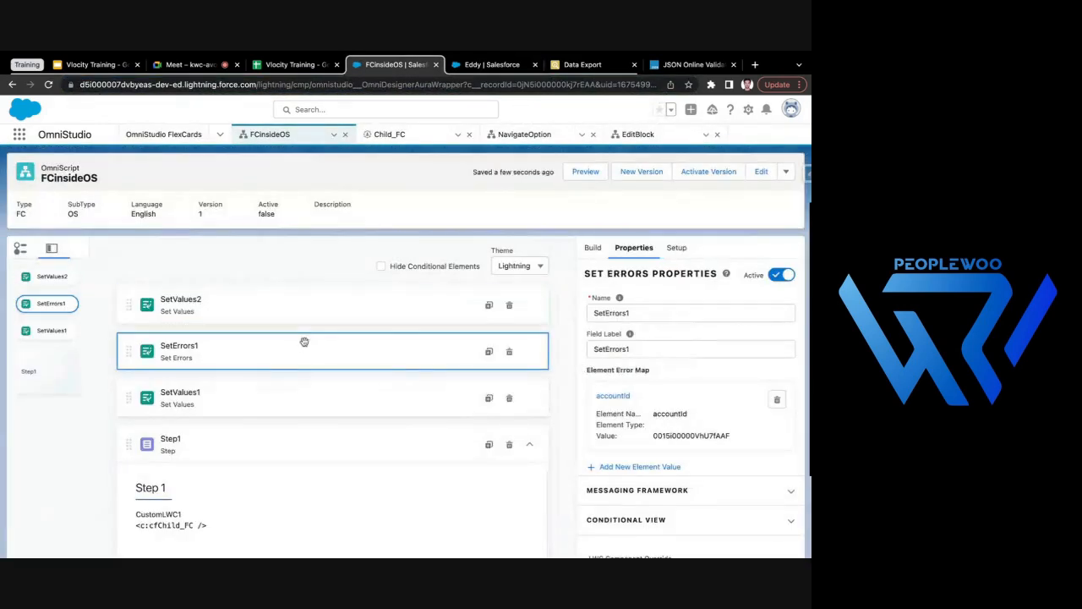
left_click(509, 351)
left_click(556, 350)
- Review SetValues2 and SetValues1, preview the OmniScript to check accountId and accountDetails in the data JSON, and return to the design view
left_click(317, 311)
left_click(326, 345)
left_click(584, 172)
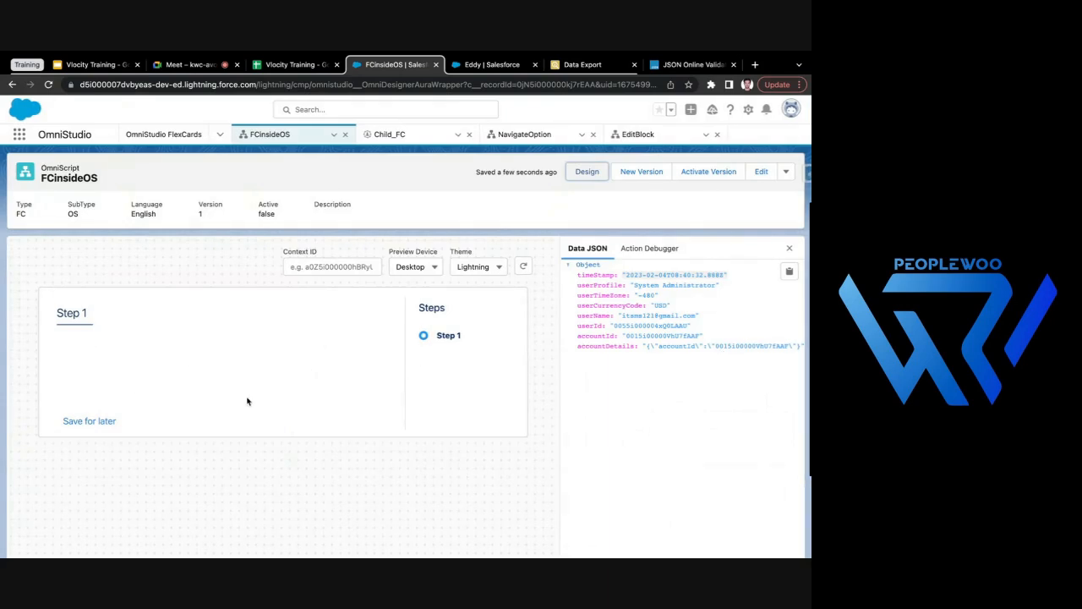
left_click(589, 171)
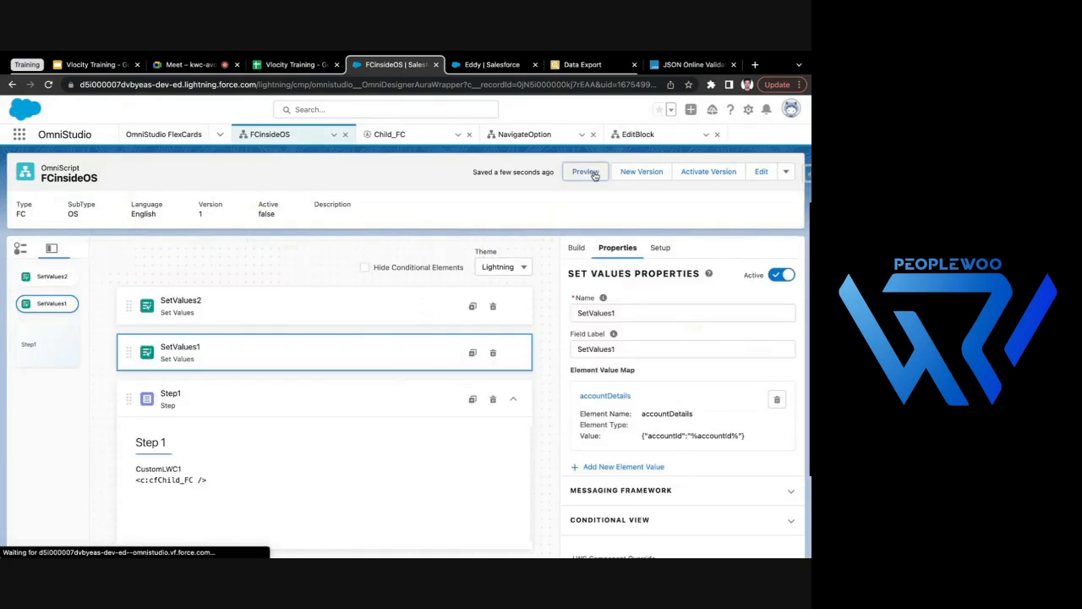
- Review CustomLWC1 and SetValues1, activate the FCinsideOS version, and close the activation dialog when deployment finishes
left_click(161, 473)
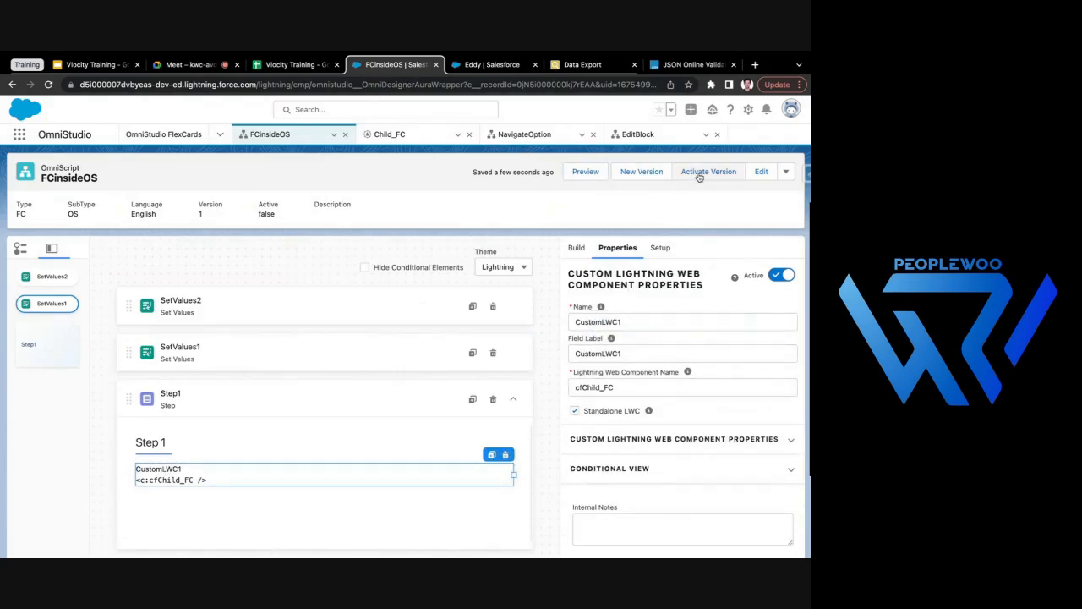
left_click(332, 363)
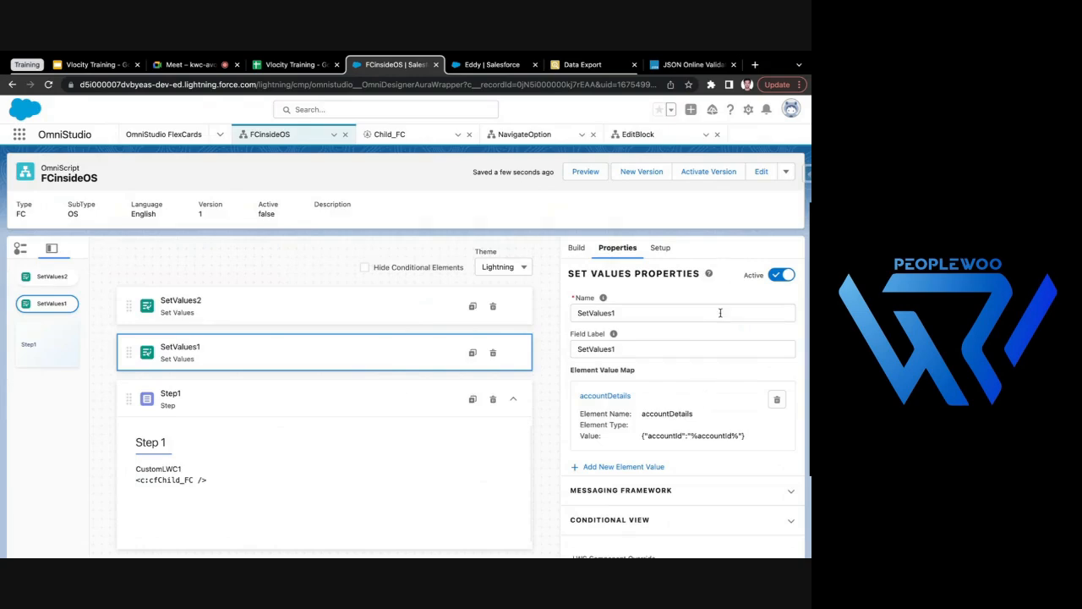
left_click(715, 174)
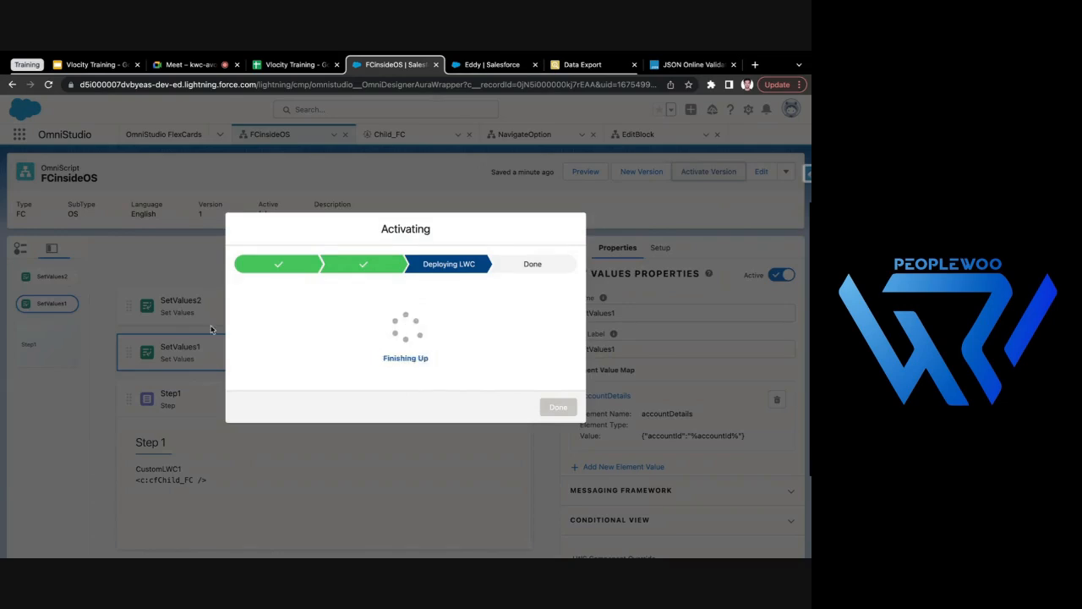
left_click(558, 407)
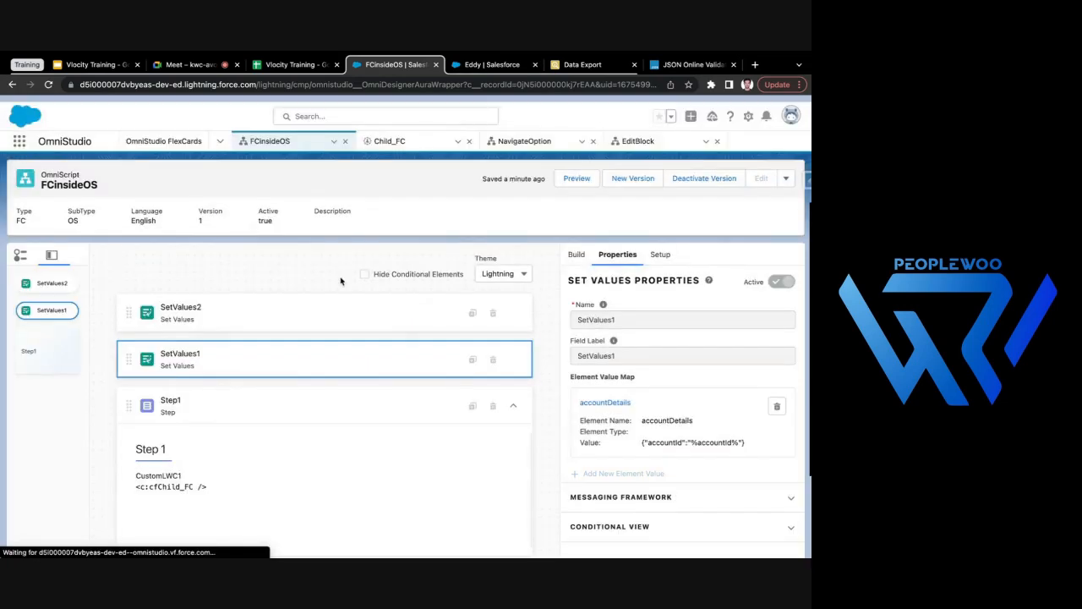
- Collapse Step1, preview the activated OmniScript, and examine the contact IDs and names in Step 1
left_click(513, 398)
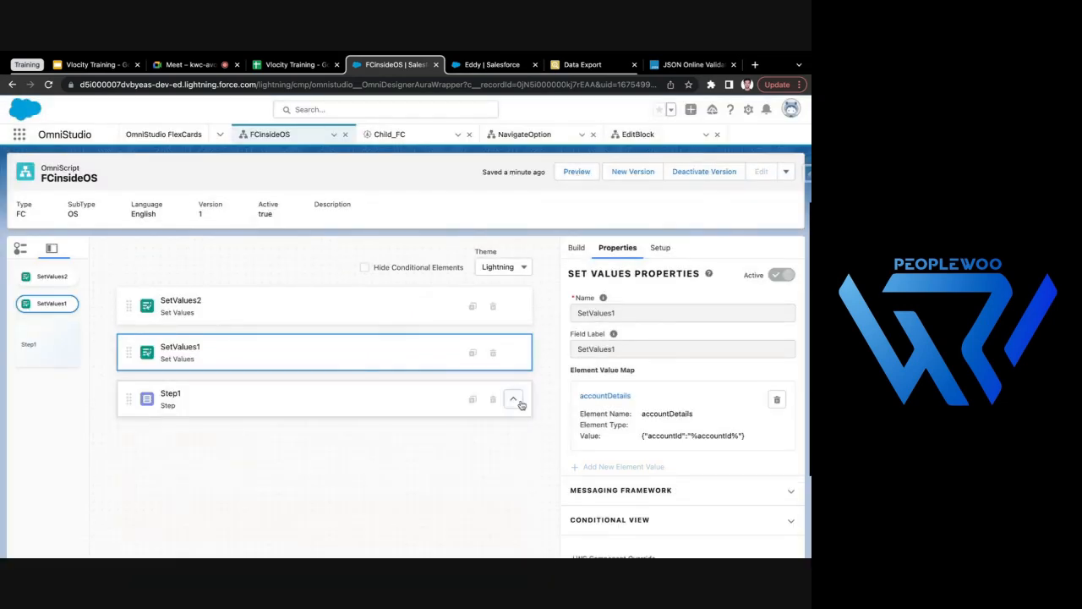
left_click(575, 172)
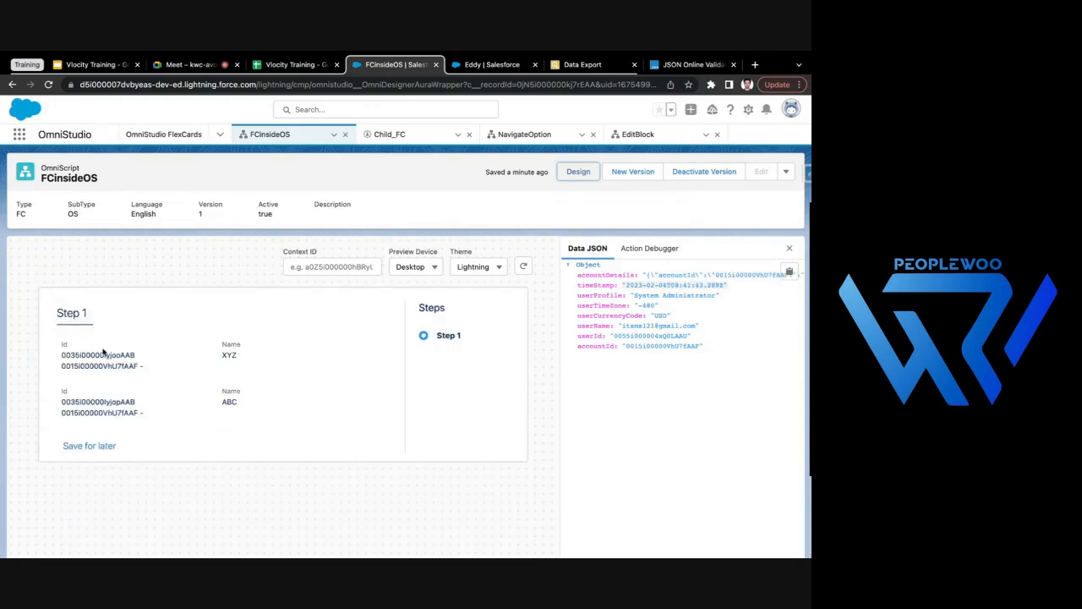
left_click_drag(59, 344, 189, 384)
left_click(244, 361)
double_click(227, 355)
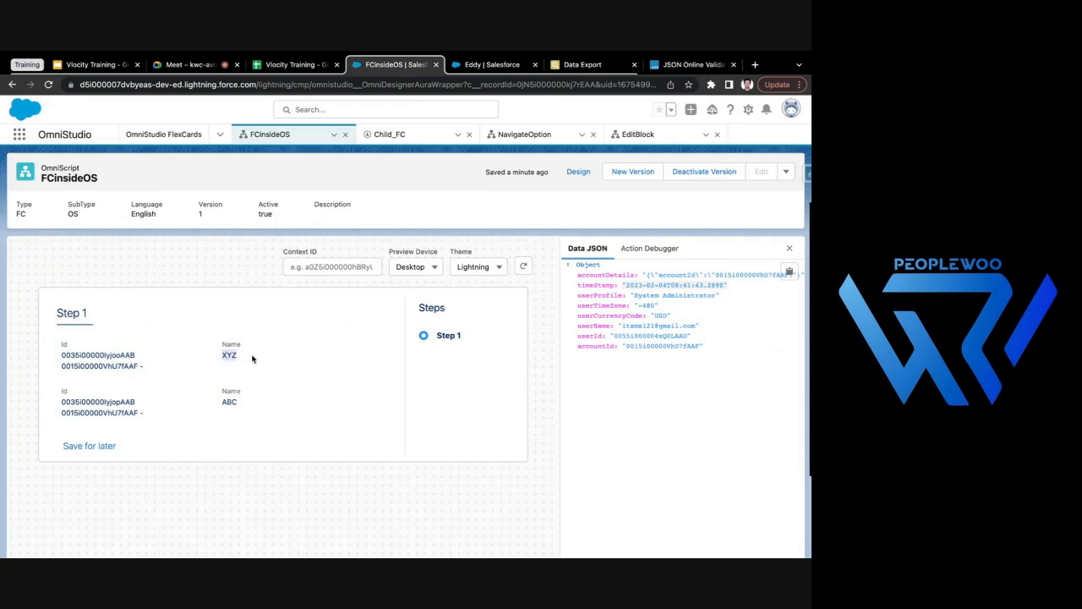
double_click(230, 402)
double_click(227, 355)
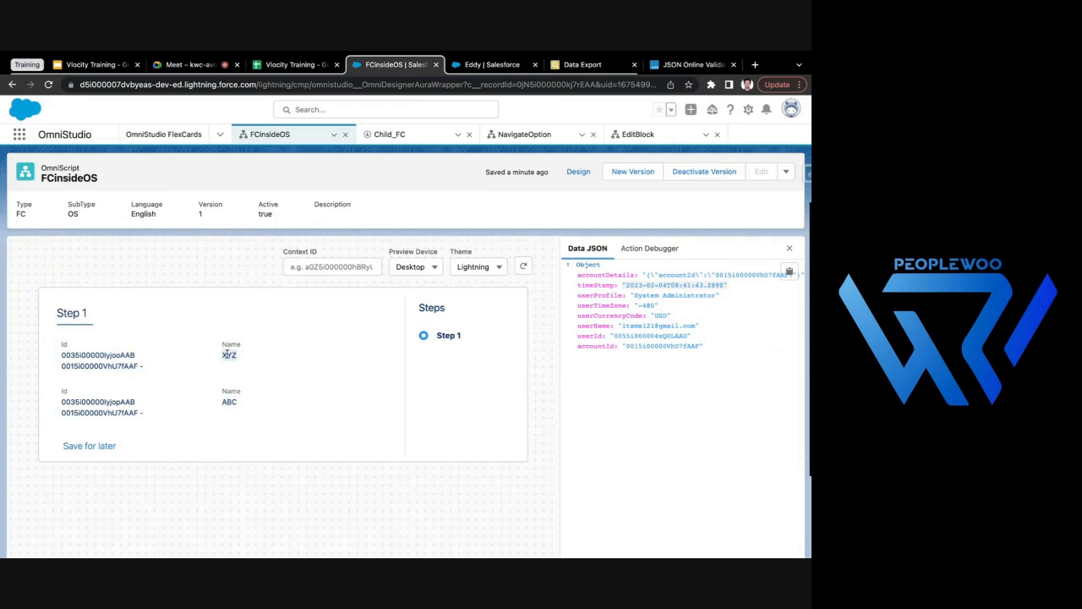
double_click(233, 401)
- Compare the account page's related contacts with the contact rows in the FCinsideOS preview
left_click(477, 69)
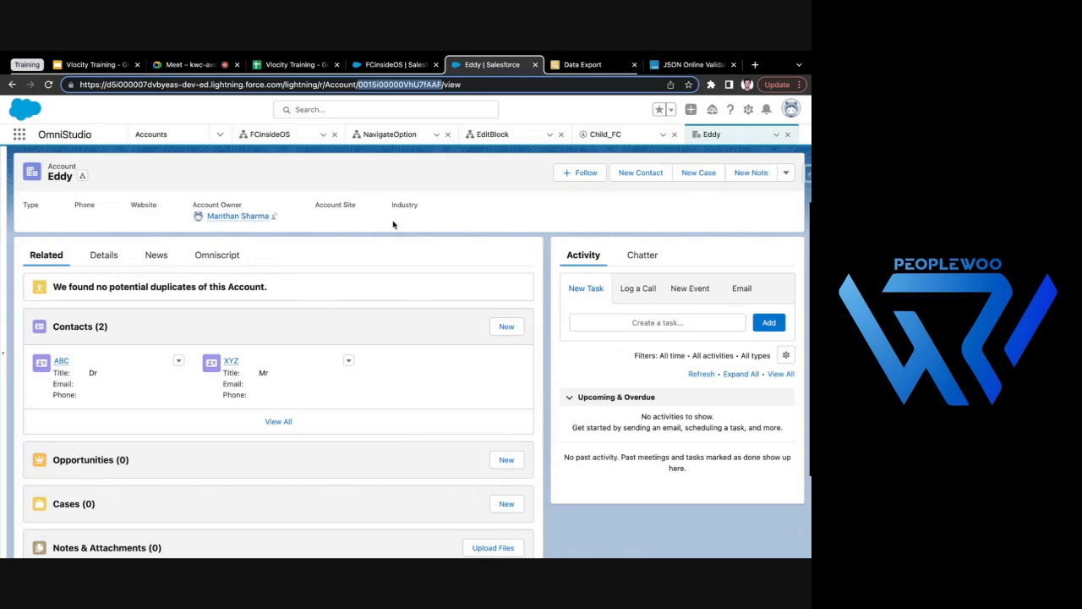
left_click(276, 138)
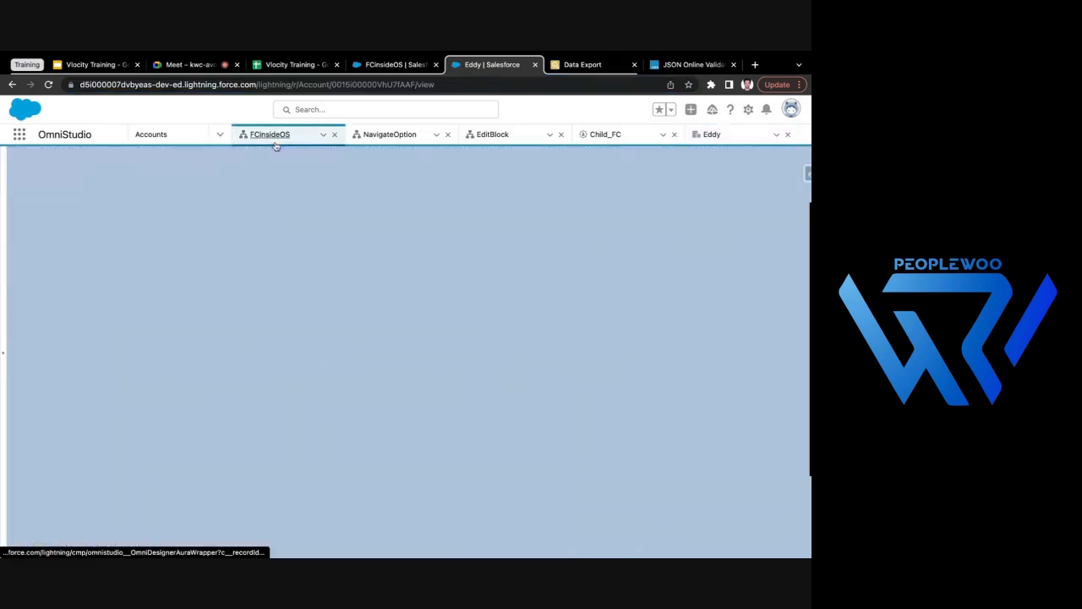
left_click(399, 138)
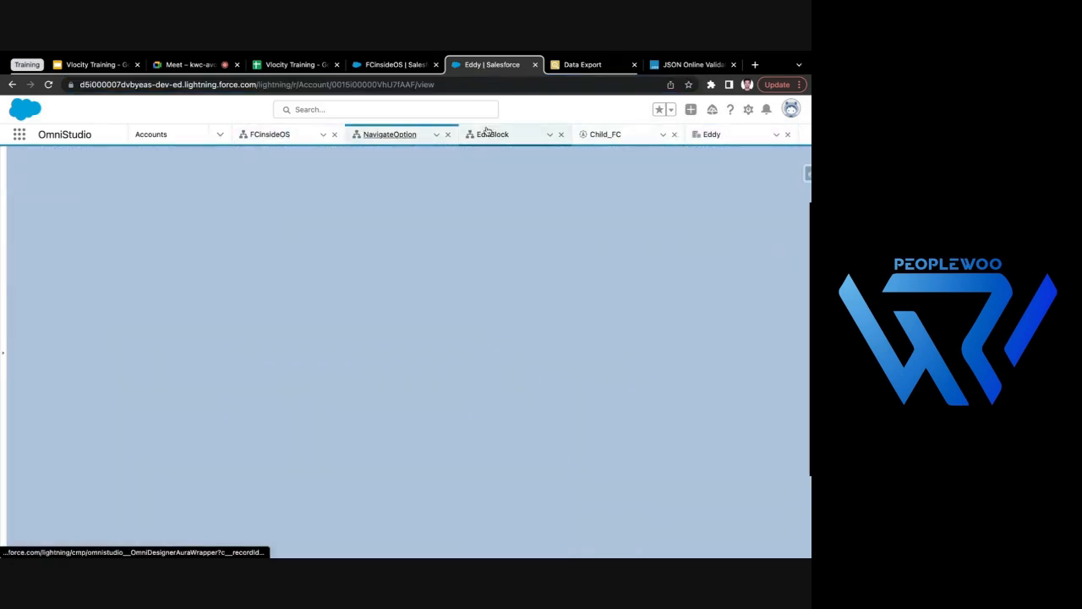
left_click(379, 59)
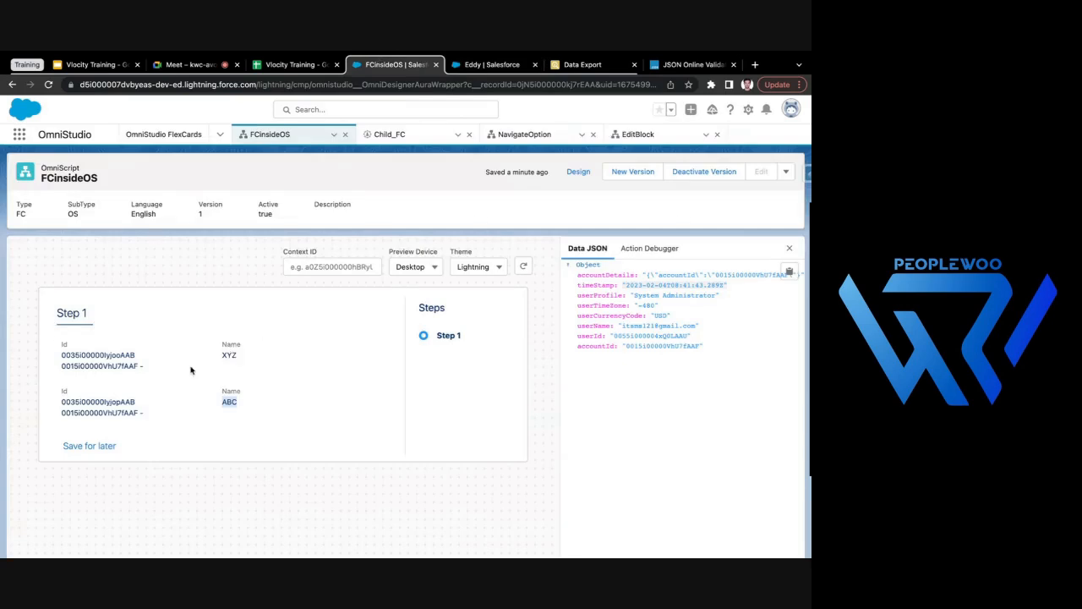
left_click_drag(64, 352, 245, 357)
left_click_drag(88, 399, 254, 404)
left_click(159, 397)
- Inspect the Text-1 element's Parent.accountId and Parent.accountName fields in Child_FC and compare them with the FCinsideOS preview output
left_click(403, 139)
left_click(161, 354)
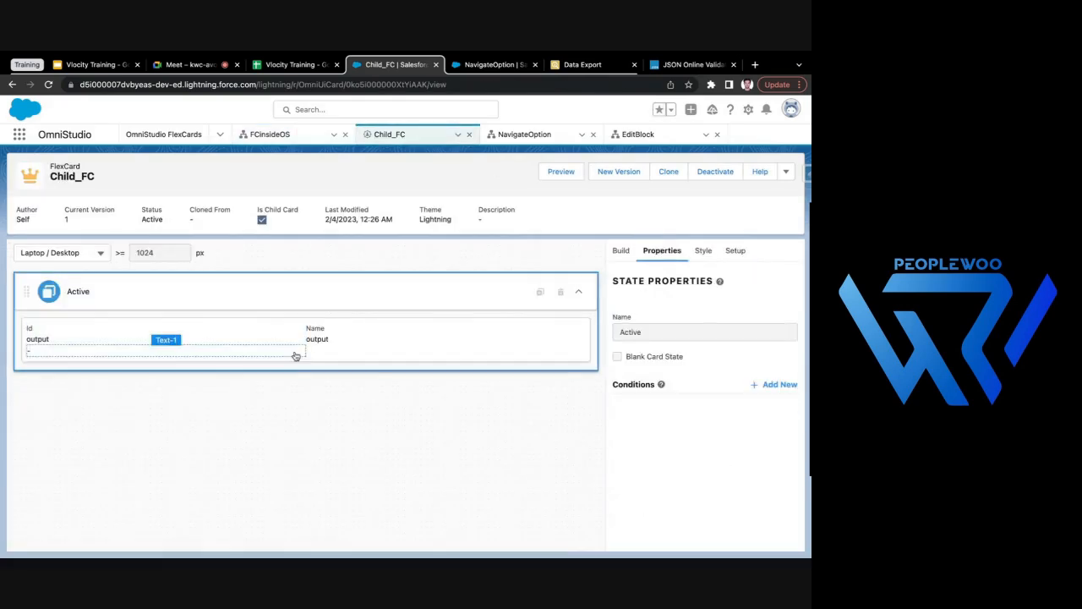
left_click(253, 356)
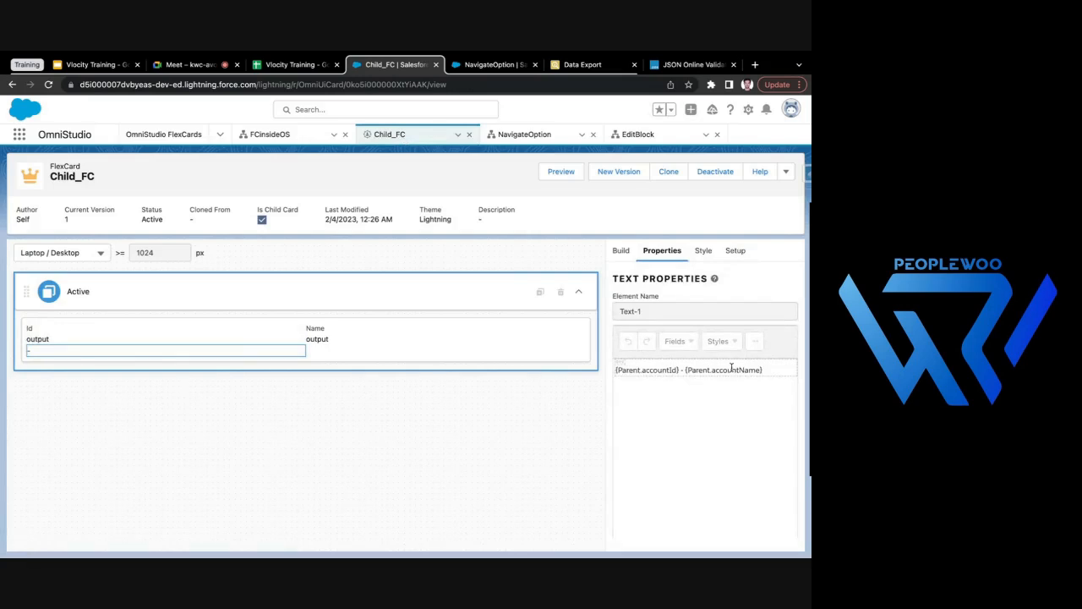
left_click(272, 135)
double_click(90, 366)
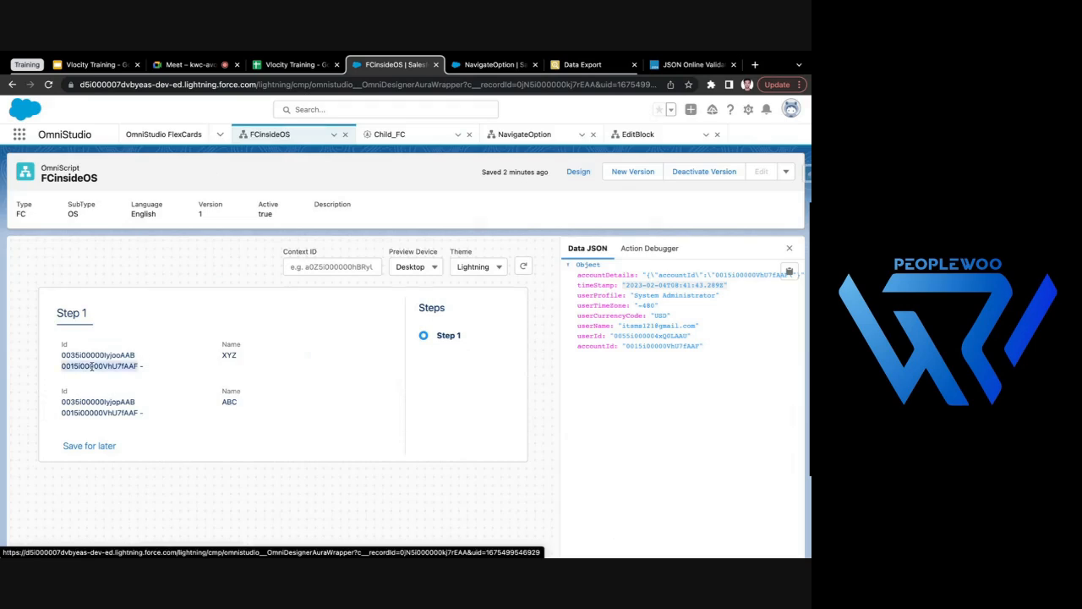
left_click(153, 370)
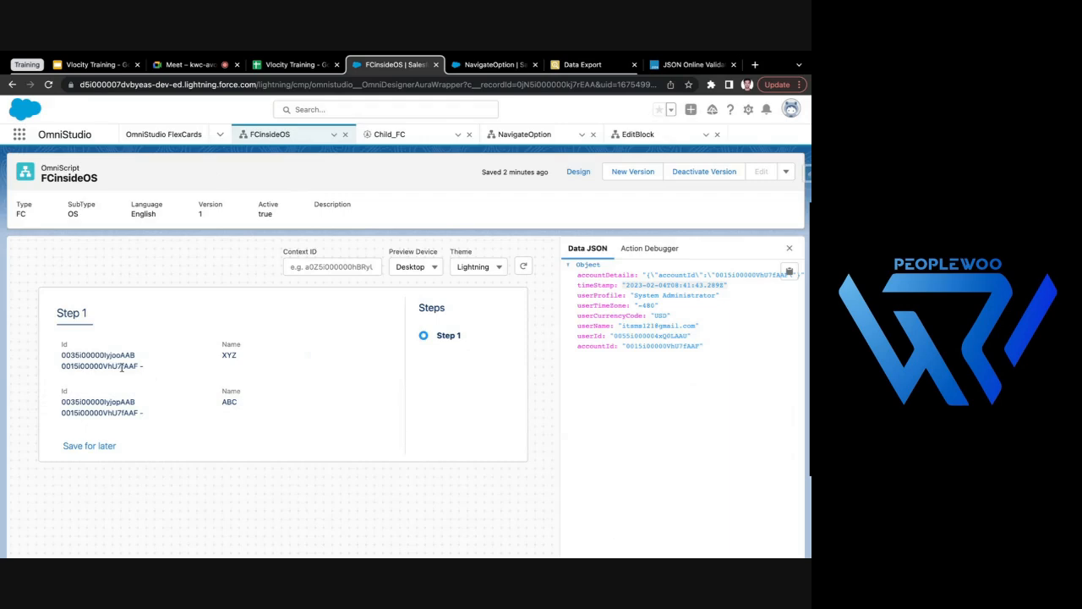
- Return to the design view, check the accountDetails entry in SetValues1 without changing it, and expand Step1
left_click(564, 171)
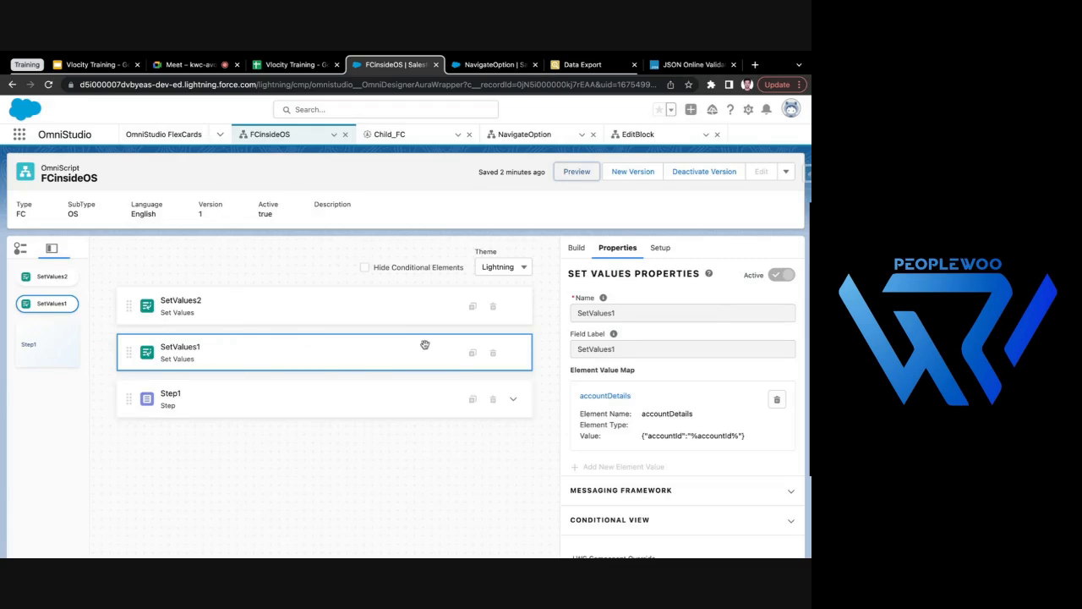
left_click(604, 398)
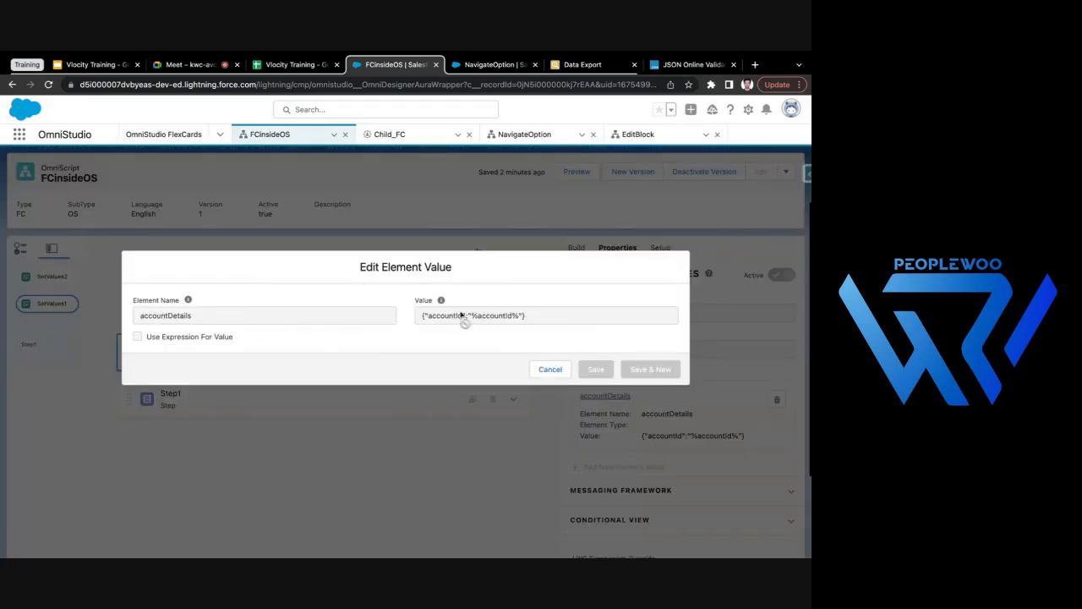
left_click(550, 369)
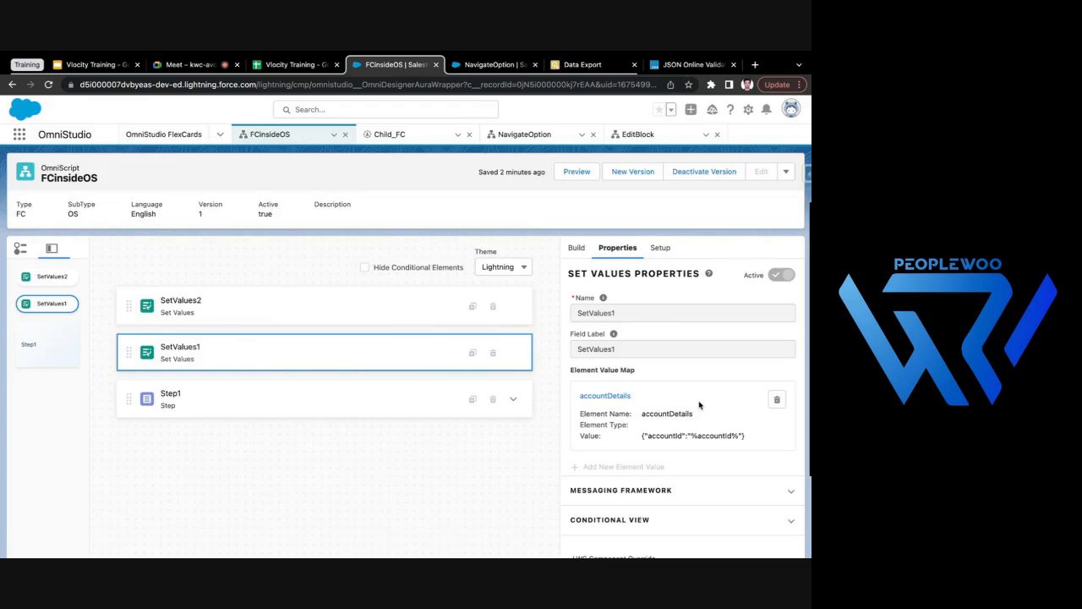
left_click(513, 397)
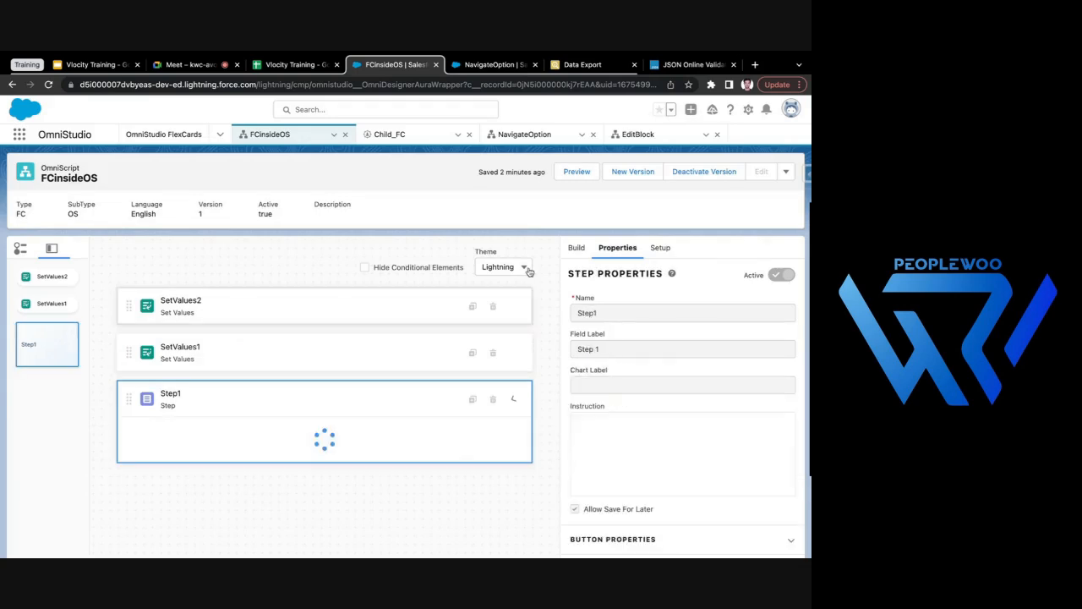
- Deactivate the FCinsideOS version and add an accountName key with value MS to the accountDetails JSON in SetValues1
left_click(690, 174)
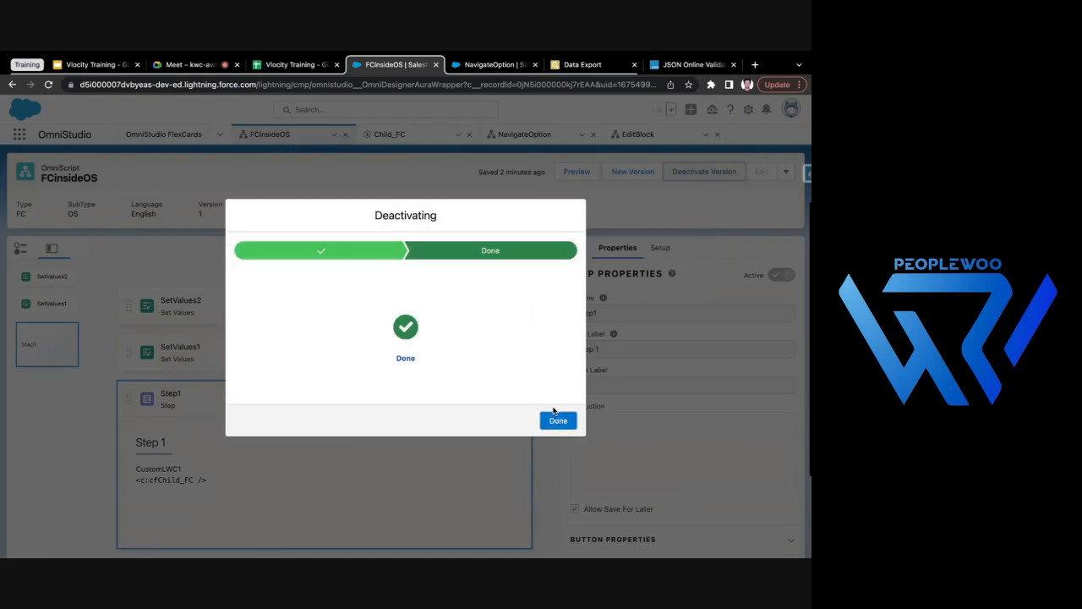
left_click(567, 427)
left_click(462, 366)
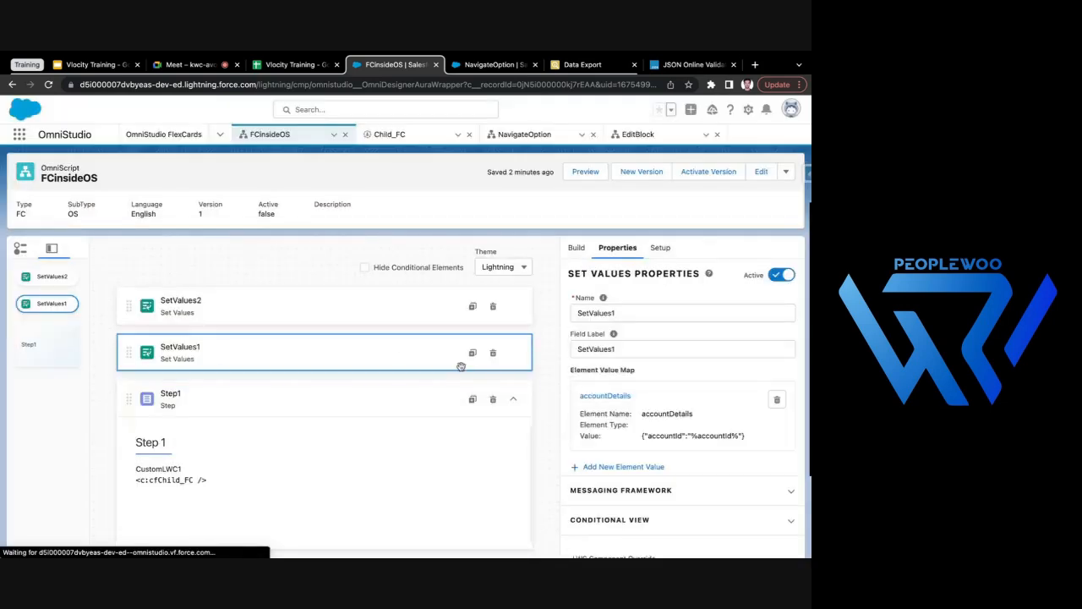
left_click(597, 398)
left_click(525, 315)
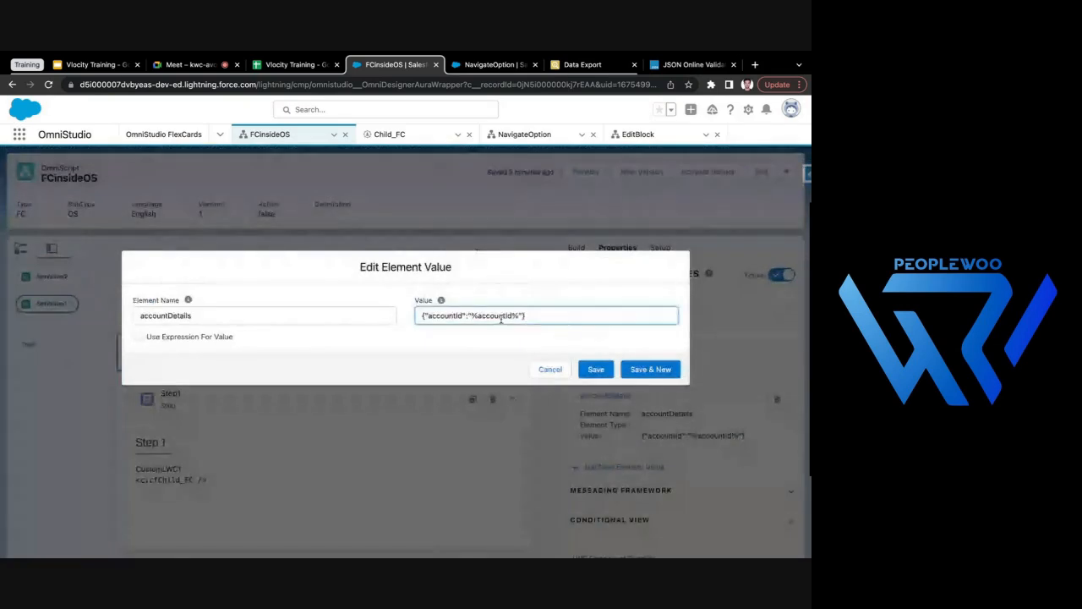
type(",")
key("BackSpace")
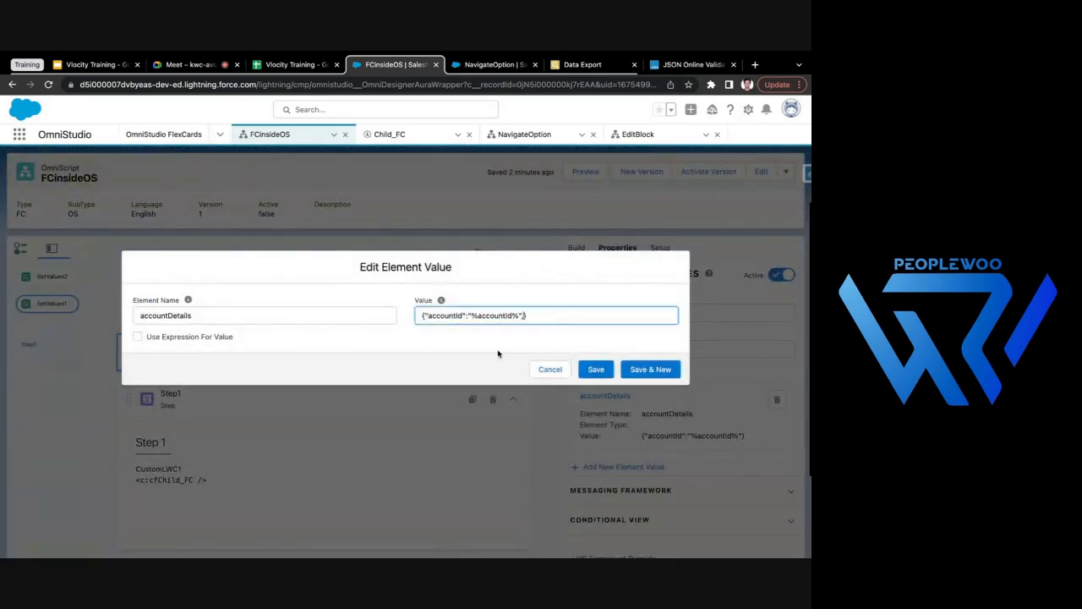
type(",\"accountName")
left_click(542, 300)
left_click(577, 316)
type("MS")
left_click(596, 369)
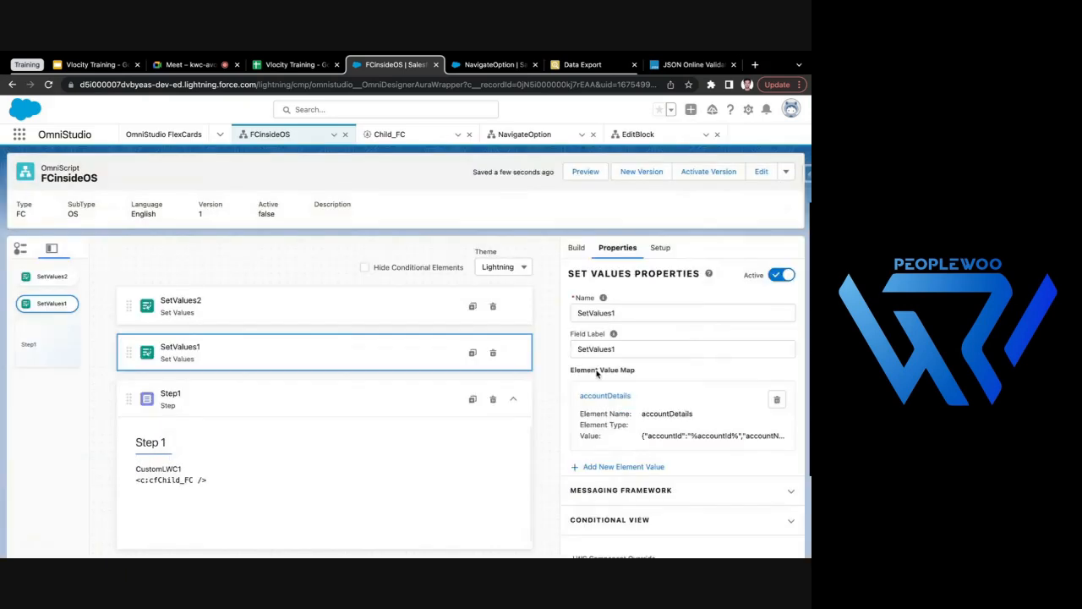
- Activate the FCinsideOS version with the updated SetValues1 element
left_click(721, 175)
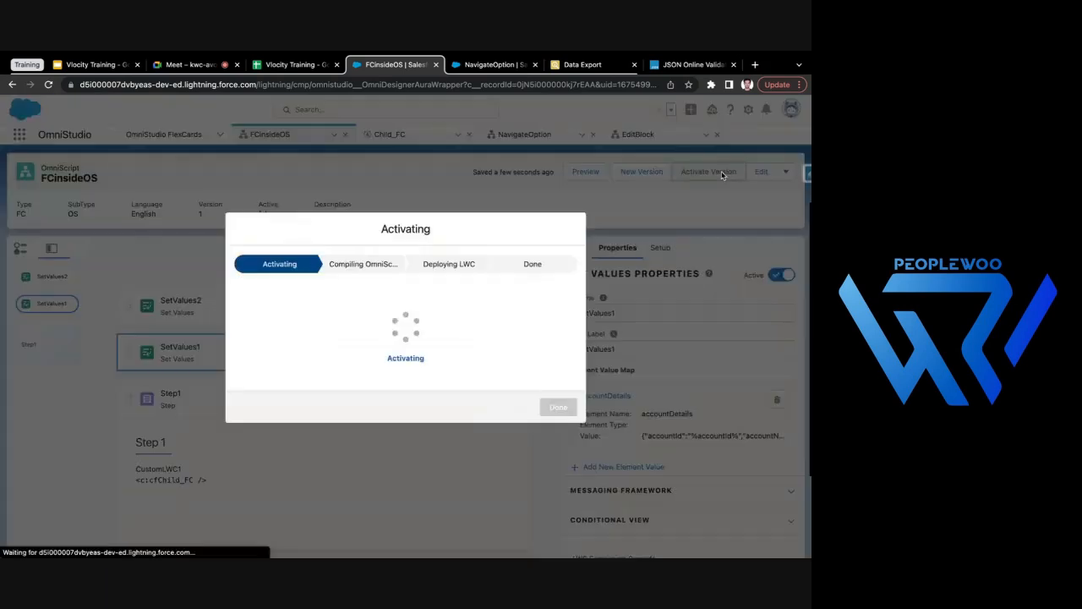
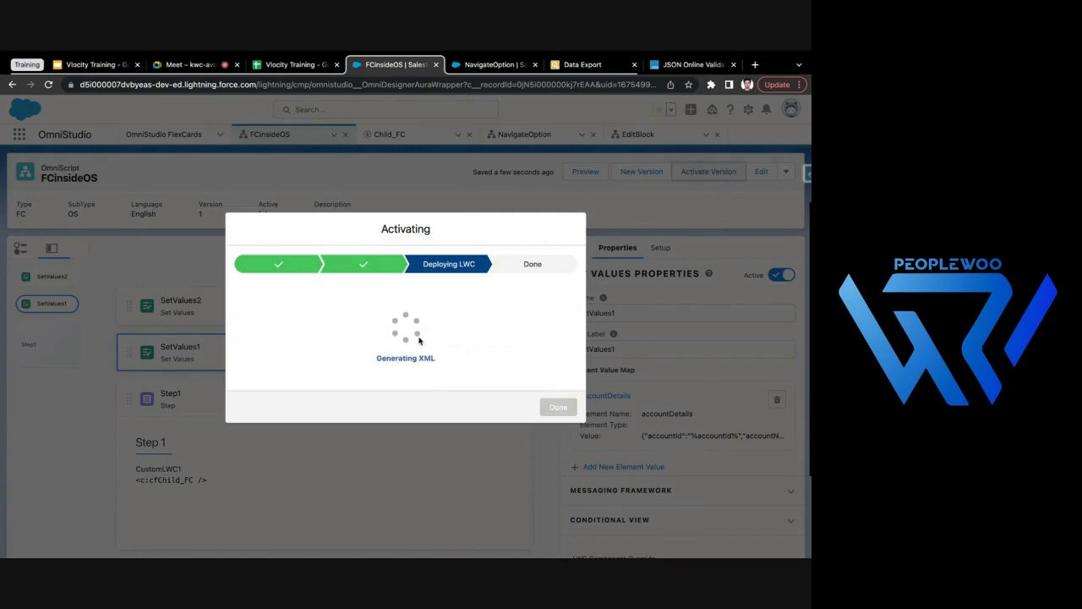
- Finish the activation, preview FCinsideOS and check the account ID and account name shown beneath each contact Id in Step 1
left_click(558, 420)
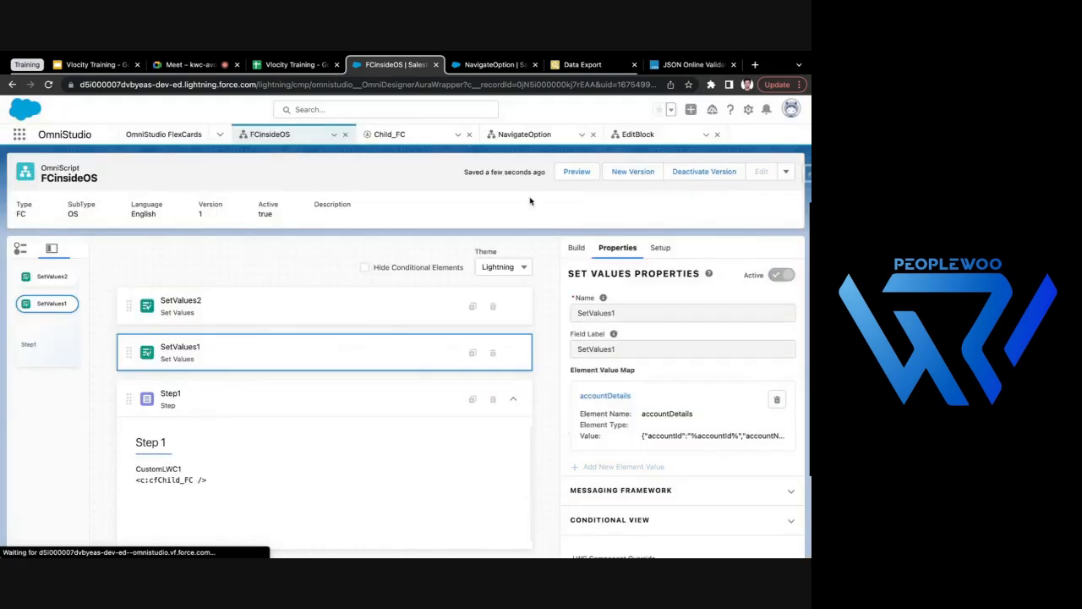
left_click(585, 172)
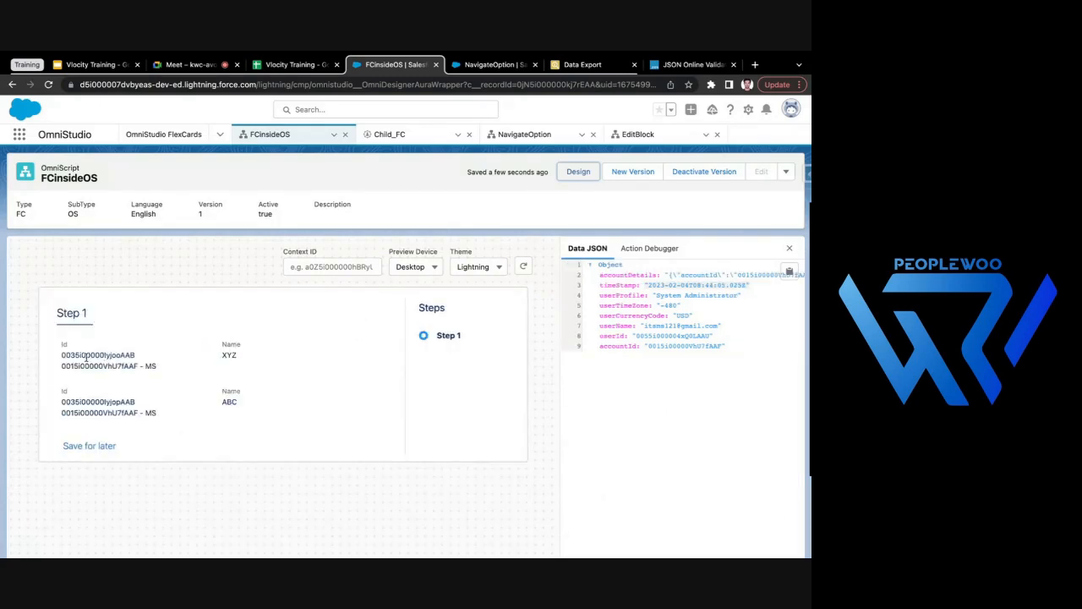
triple_click(63, 365)
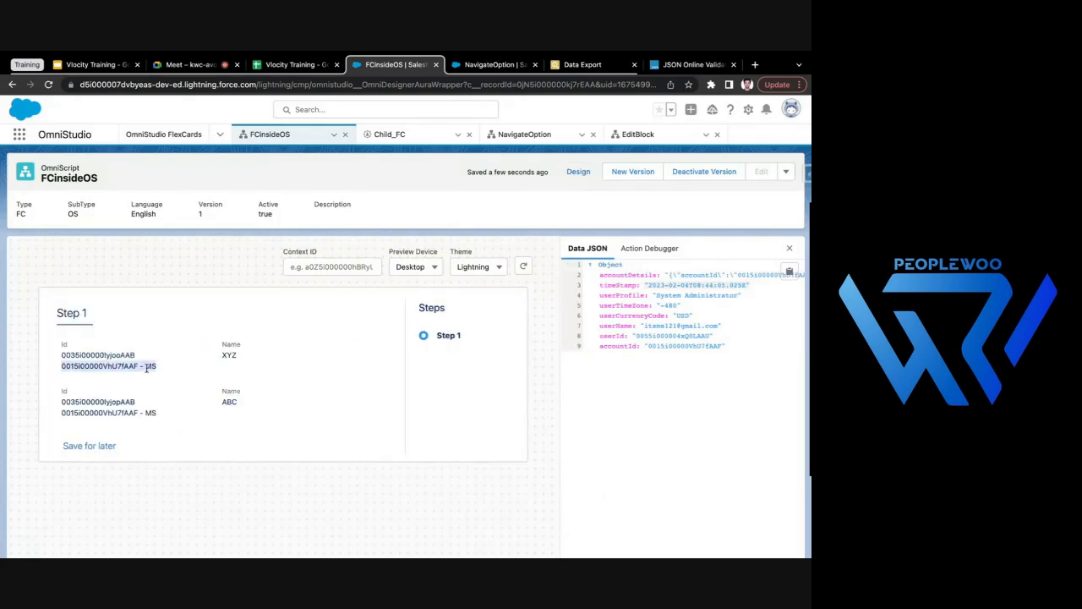
left_click(142, 366)
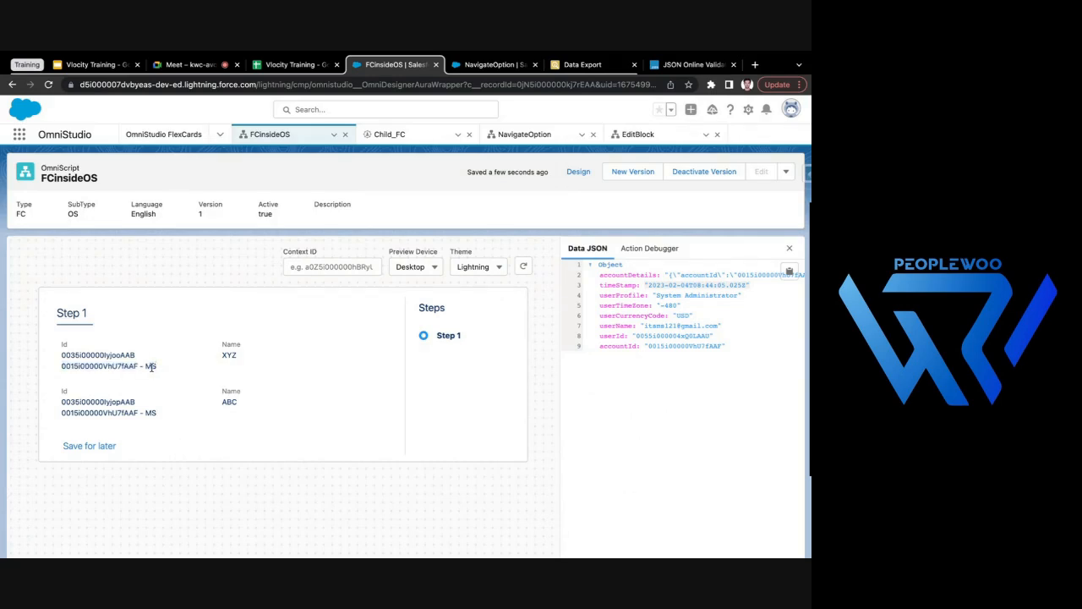
left_click_drag(144, 367, 156, 367)
left_click_drag(221, 355, 218, 271)
- Return to the design view and review the accountDetails JSON value in SetValues1 without changing it
left_click(579, 171)
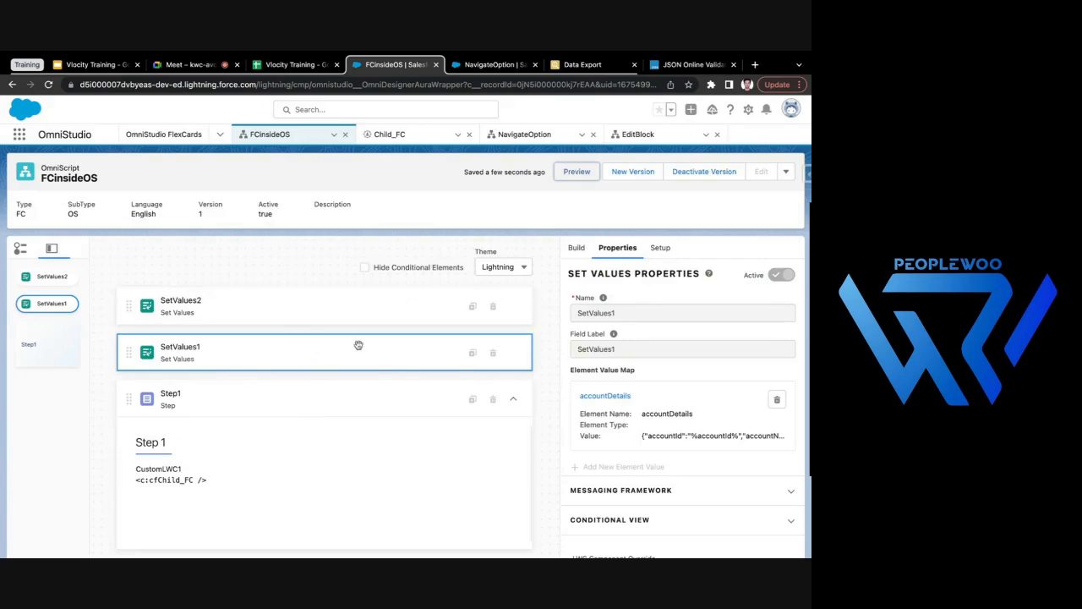
left_click(605, 396)
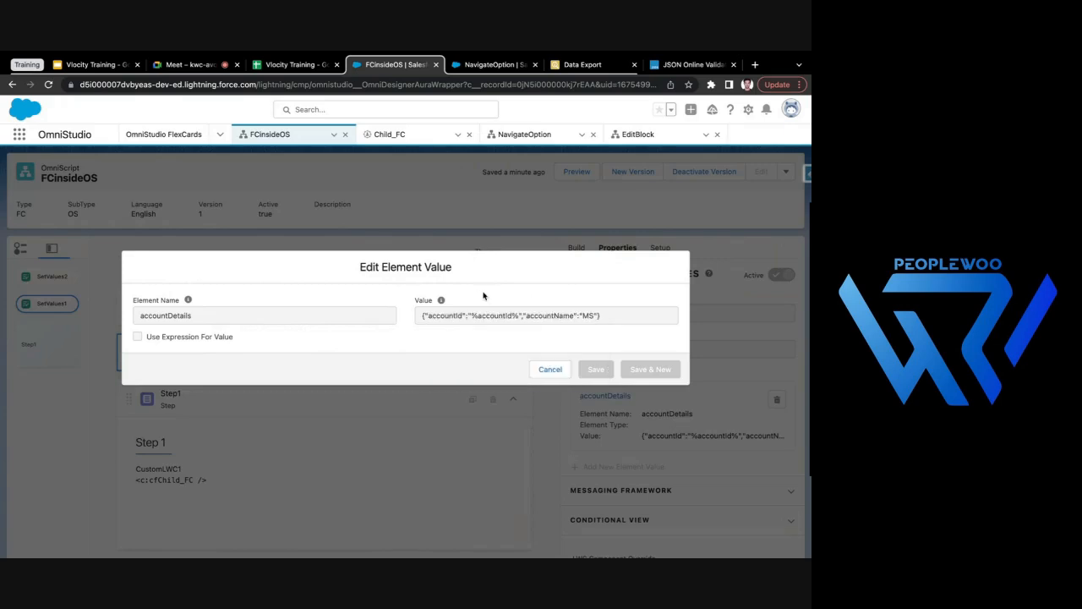
left_click(550, 371)
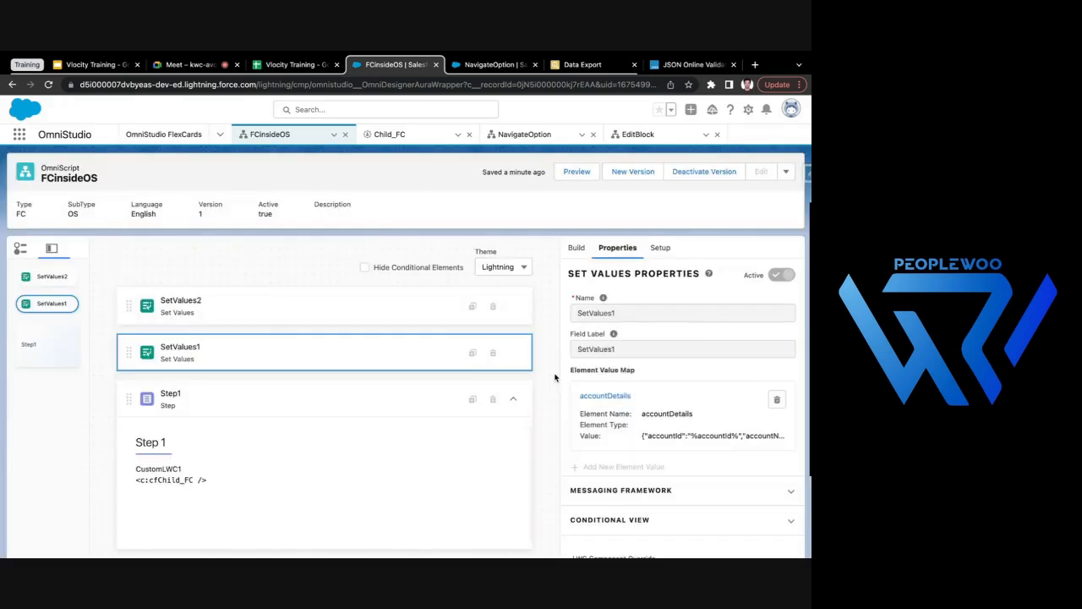
- Deactivate the FCinsideOS version and delete the SetValues2 element that holds the hardcoded accountId
left_click(704, 172)
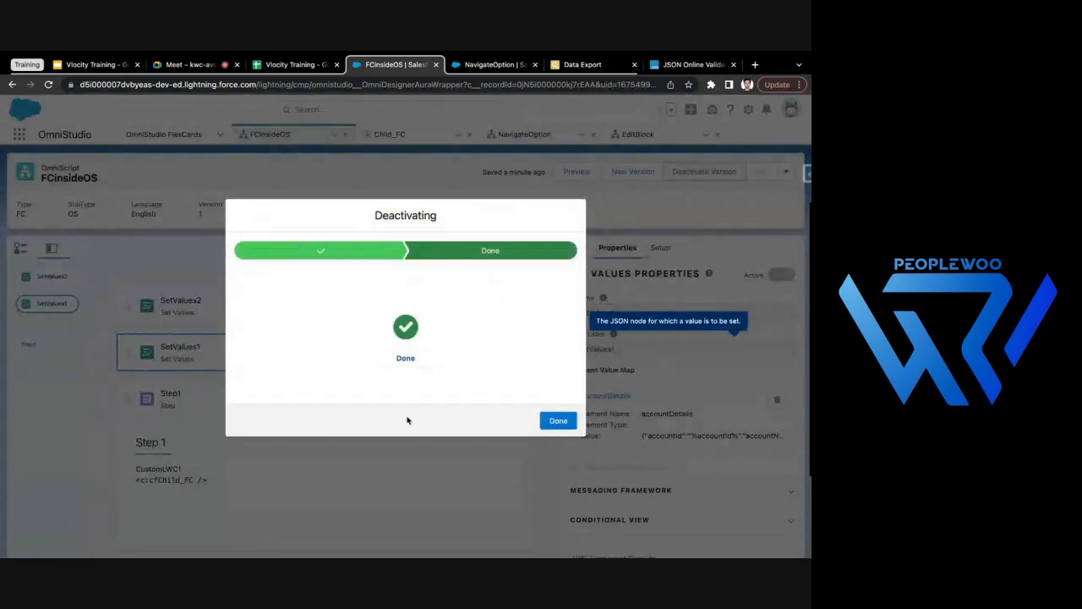
left_click(558, 407)
left_click(456, 311)
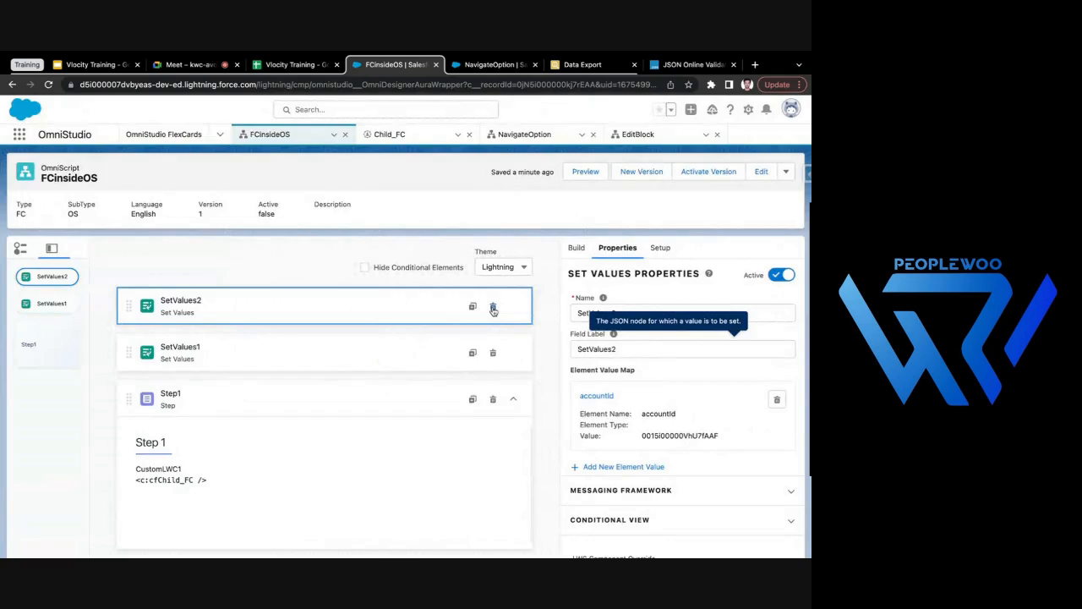
left_click(604, 398)
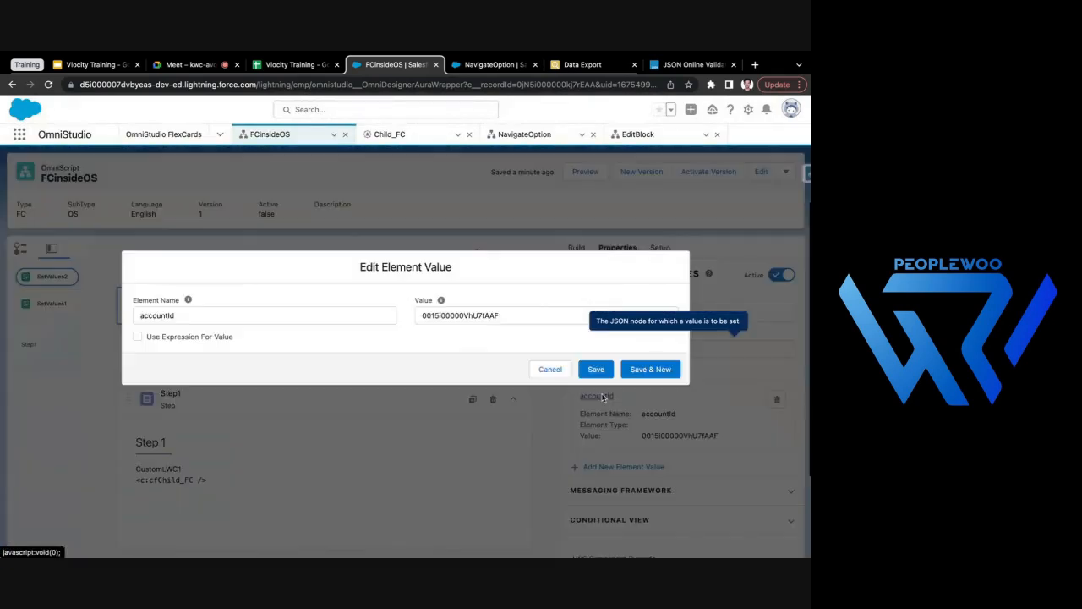
double_click(516, 316)
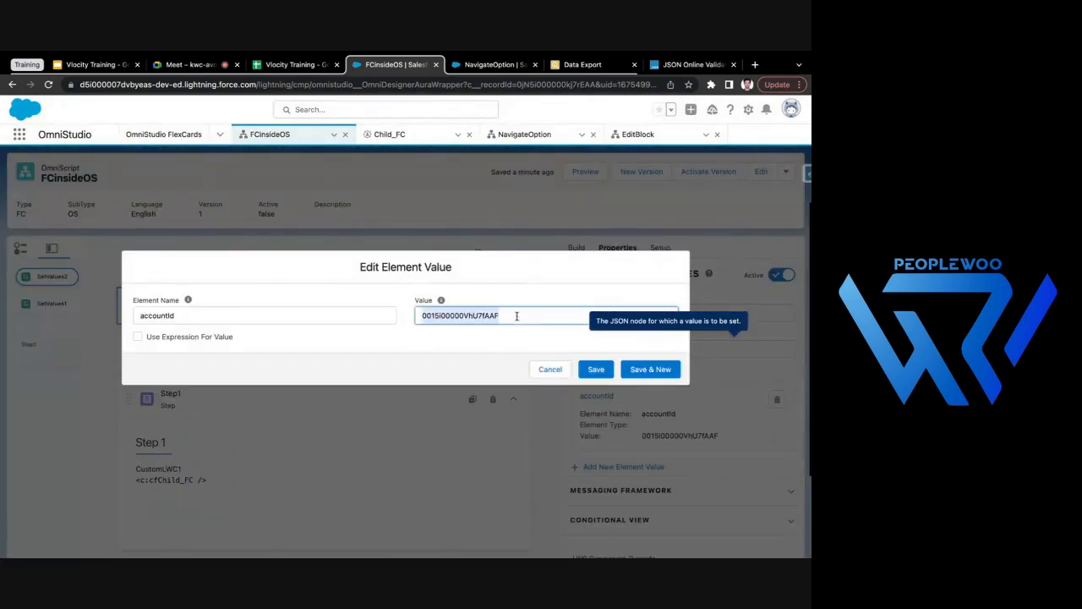
left_click(541, 370)
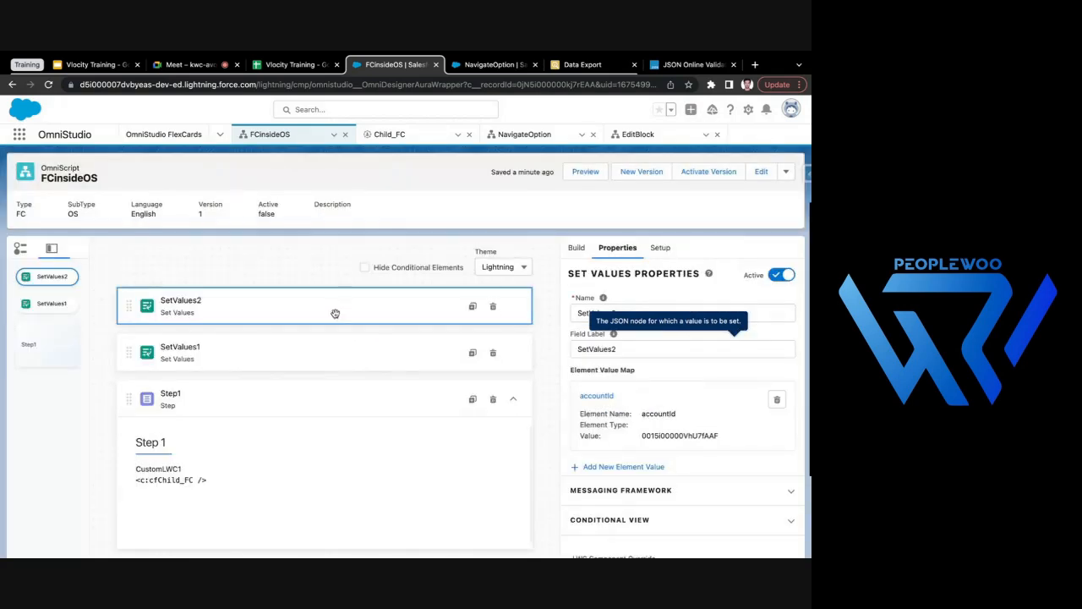
left_click(493, 309)
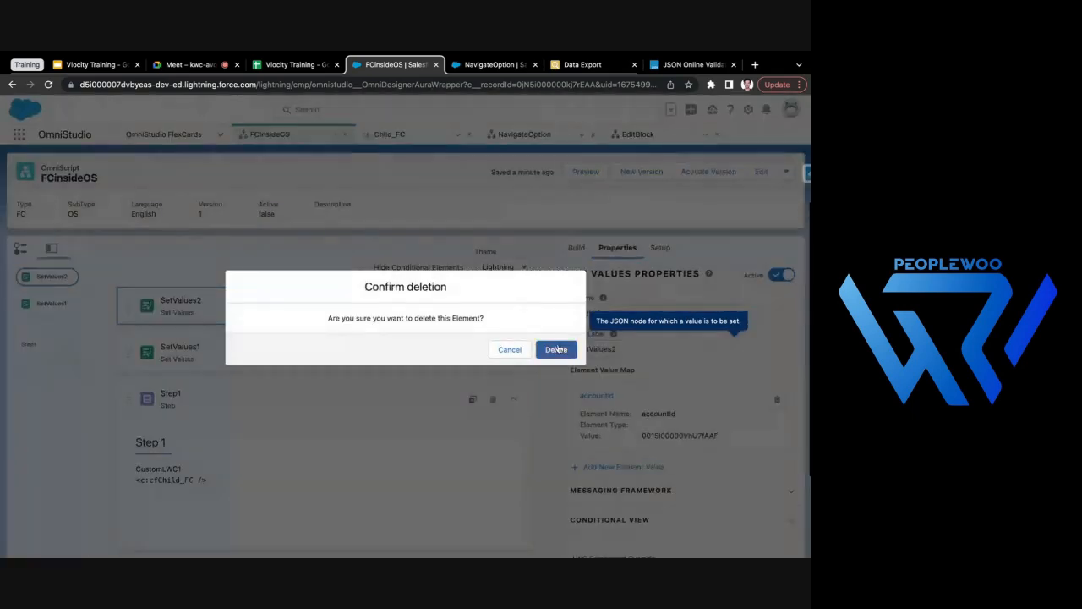
left_click(555, 348)
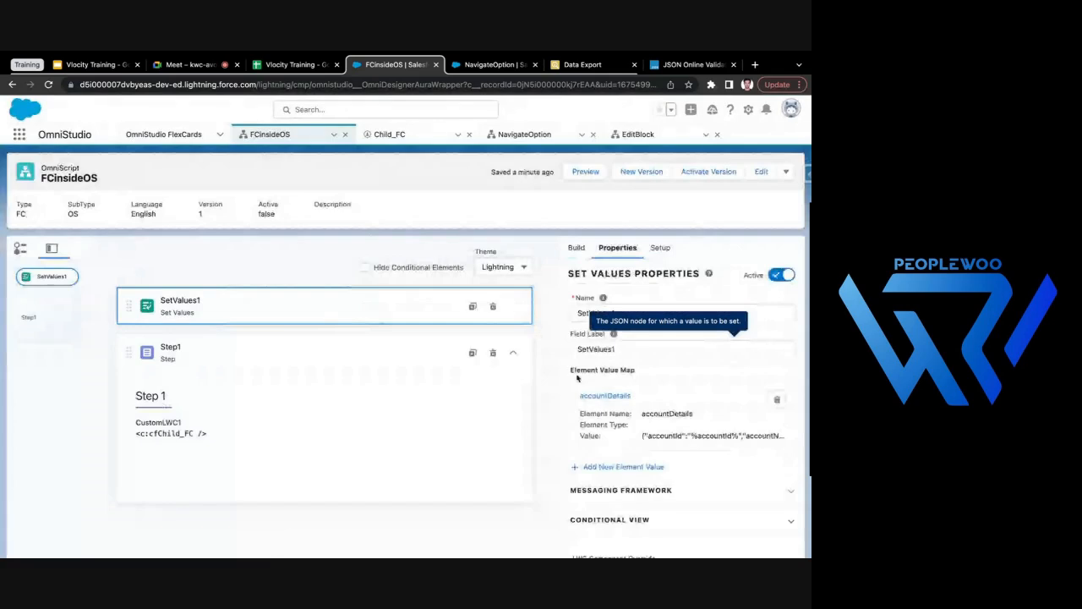
- Preview FCinsideOS to check its Context ID input, and return to the design view
left_click(572, 174)
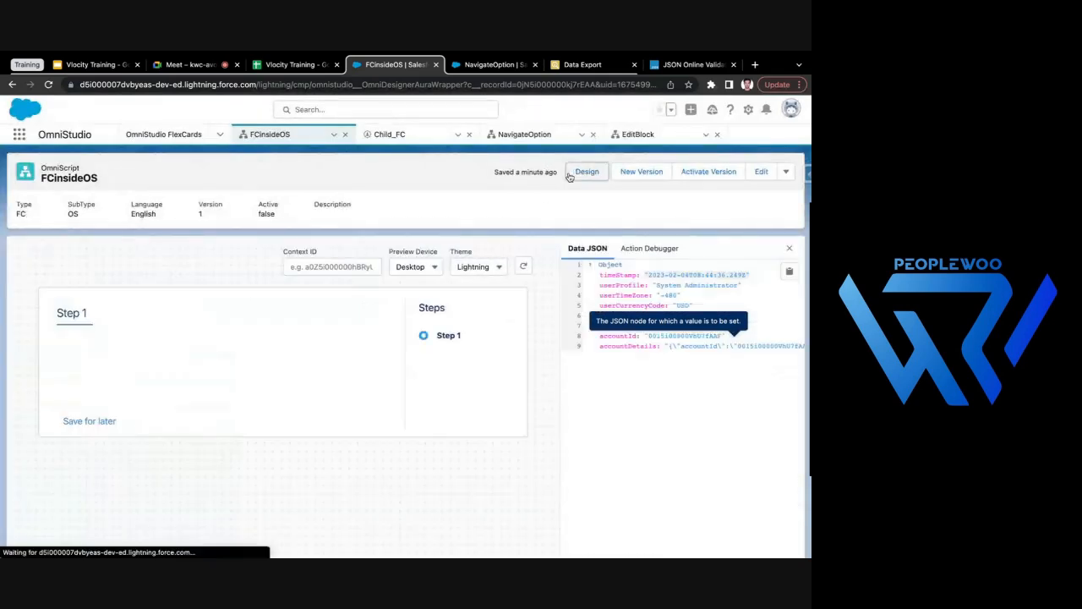
left_click(315, 256)
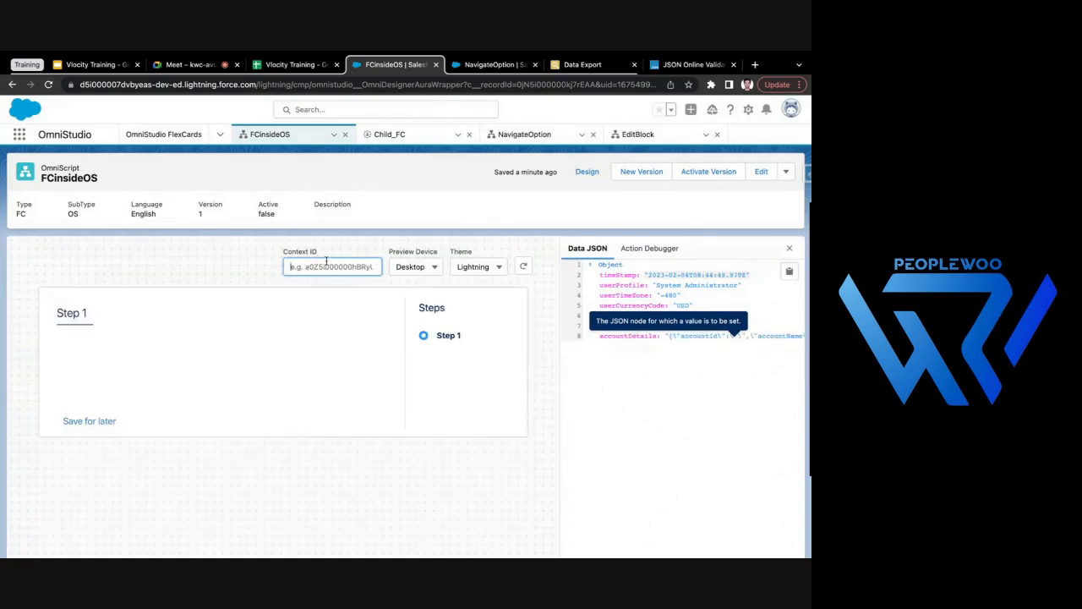
left_click(583, 176)
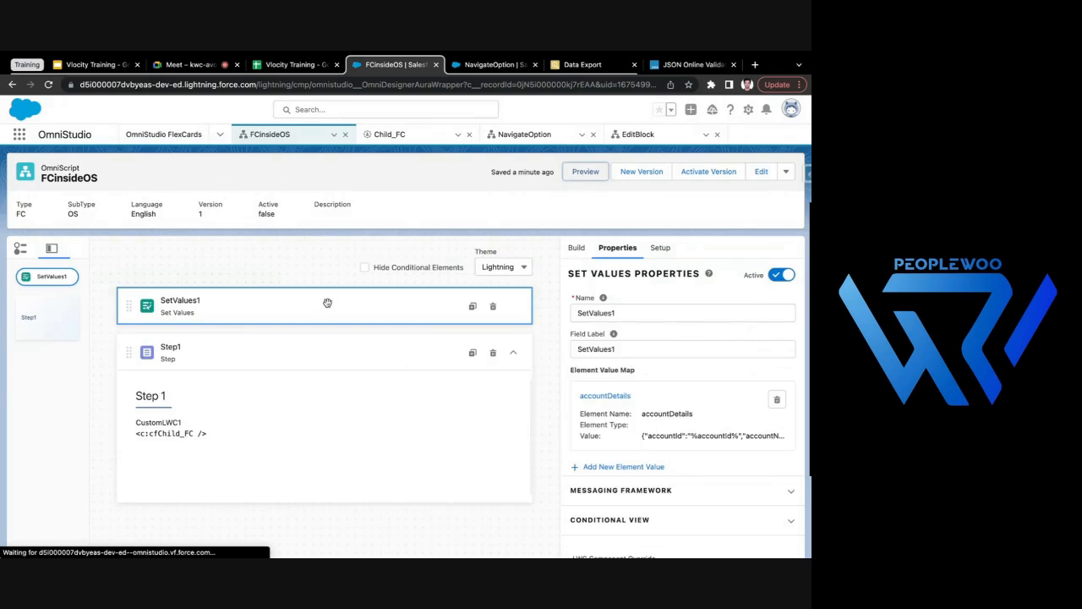
- Set accountId to %ContextId% in the accountDetails JSON of SetValues1, keeping accountName as MS, and save the element value
left_click(604, 396)
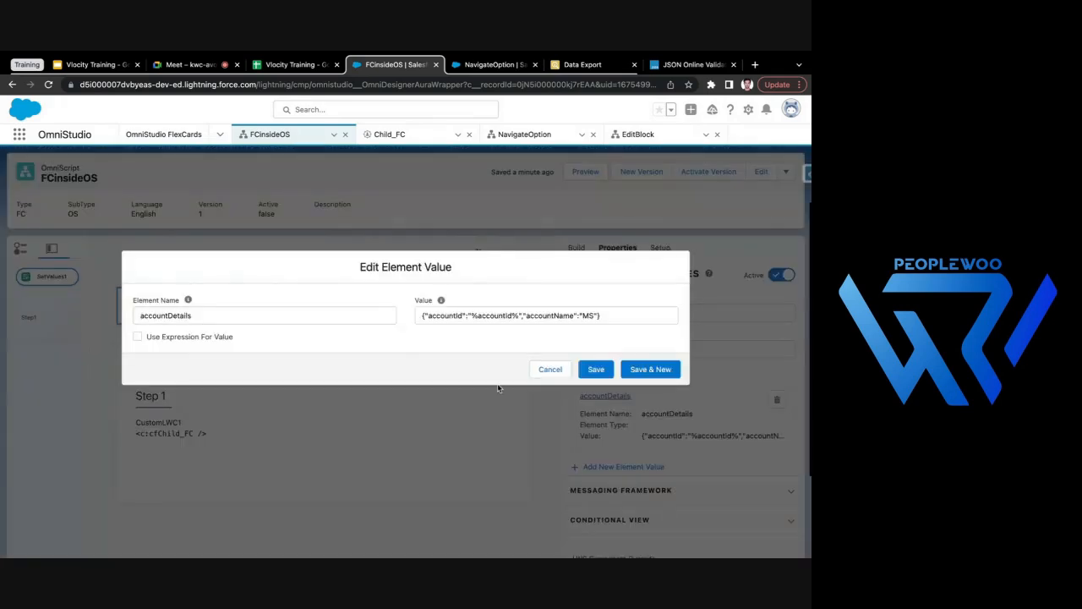
double_click(494, 317)
type("Context")
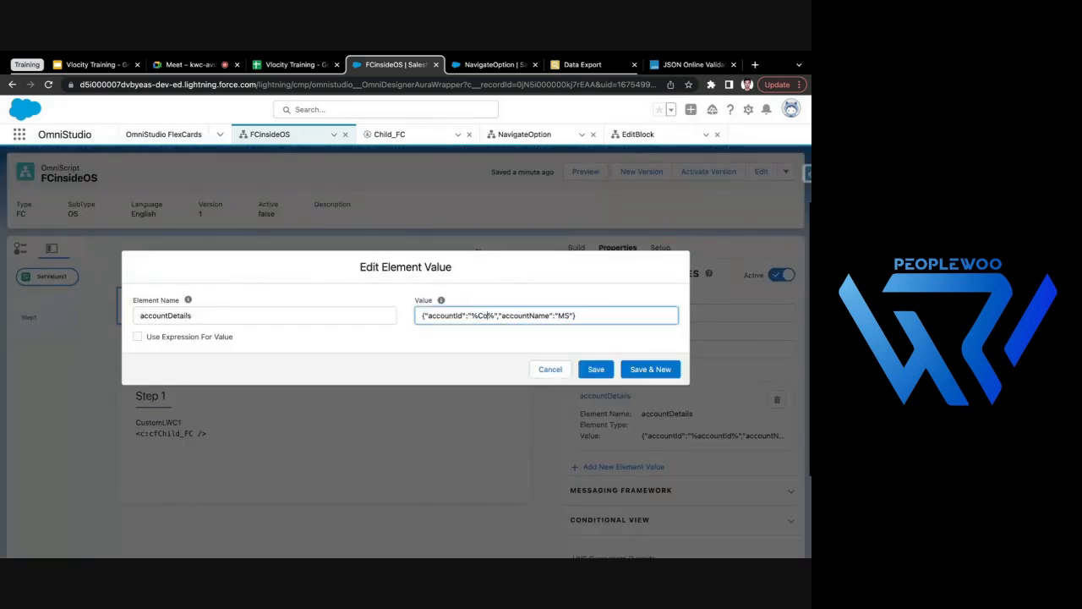
type("Id")
left_click(515, 343)
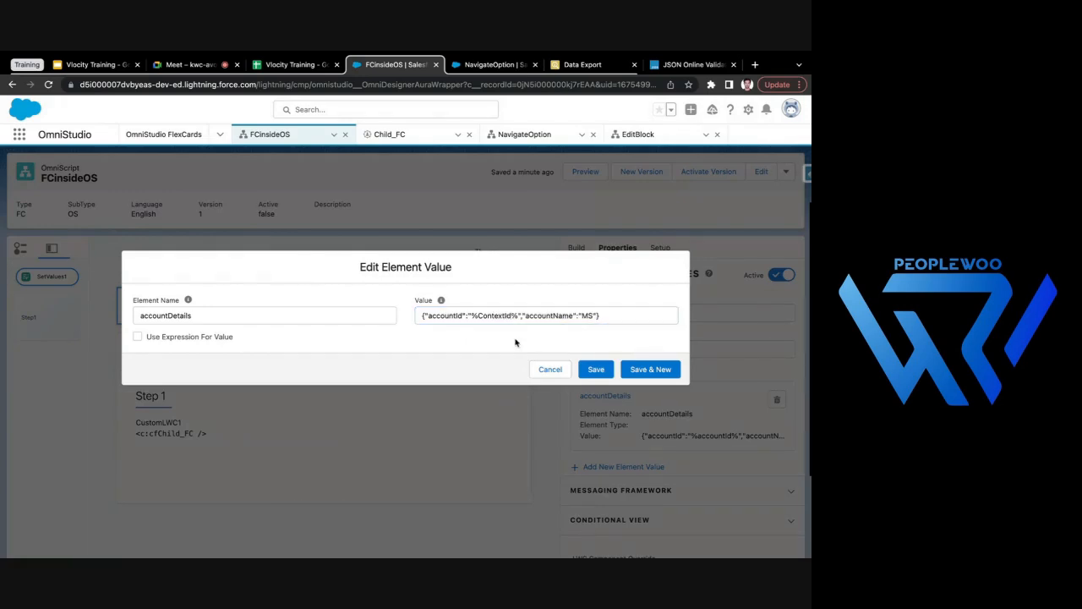
left_click(595, 369)
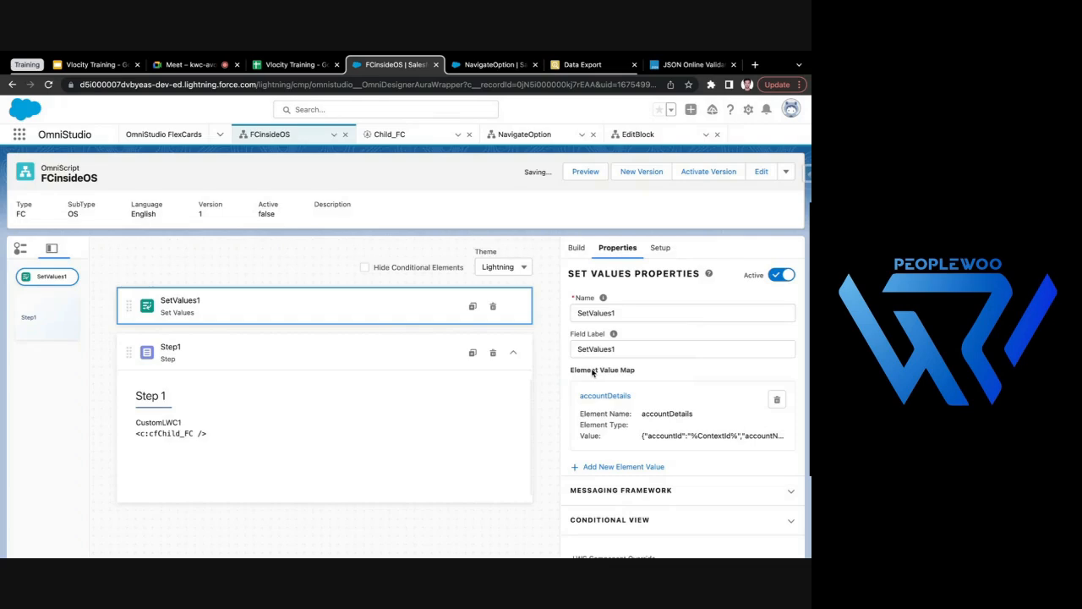
- Activate the FCinsideOS version and bring up the Accounts list in the second Salesforce browser tab
left_click(710, 172)
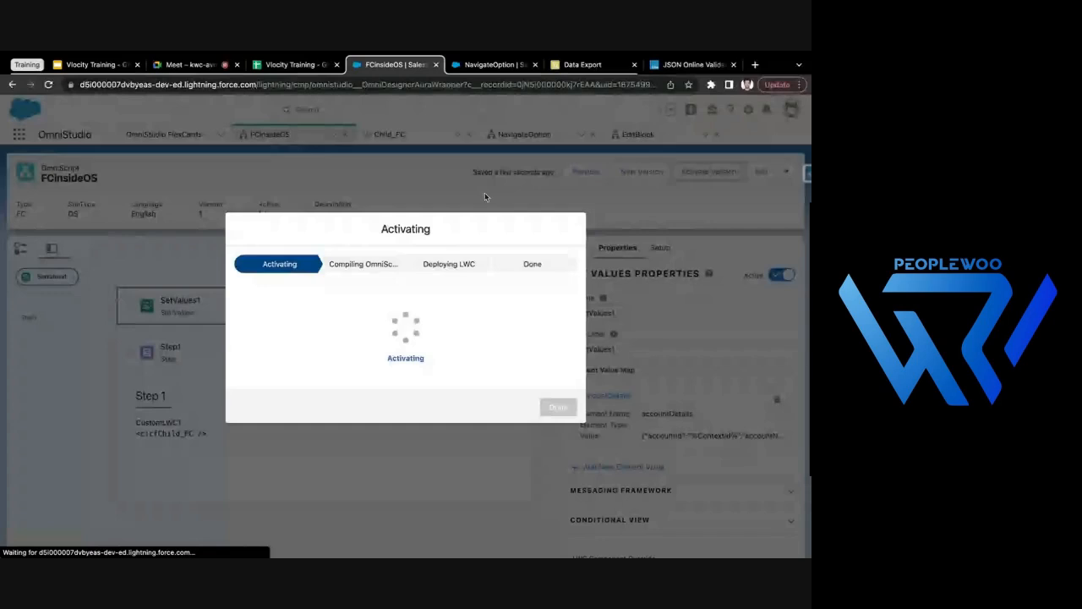
left_click(506, 65)
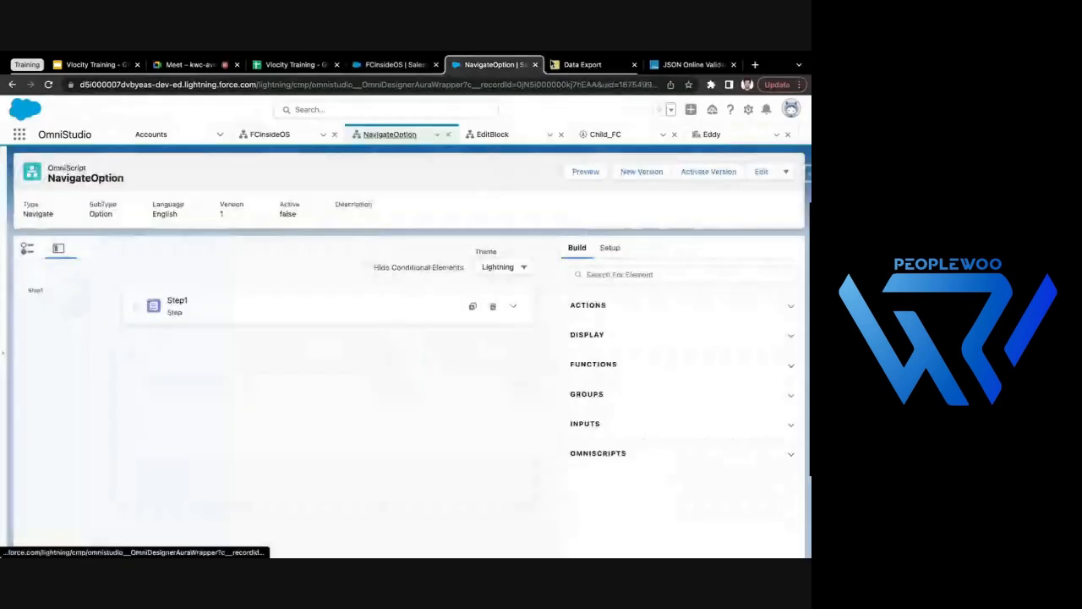
left_click(712, 135)
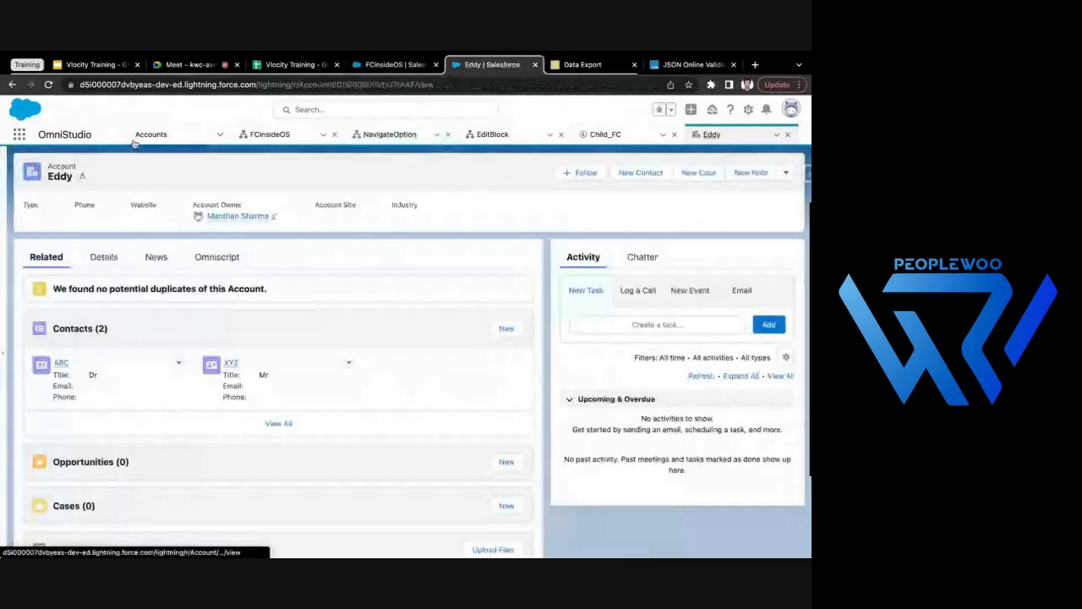
left_click(426, 70)
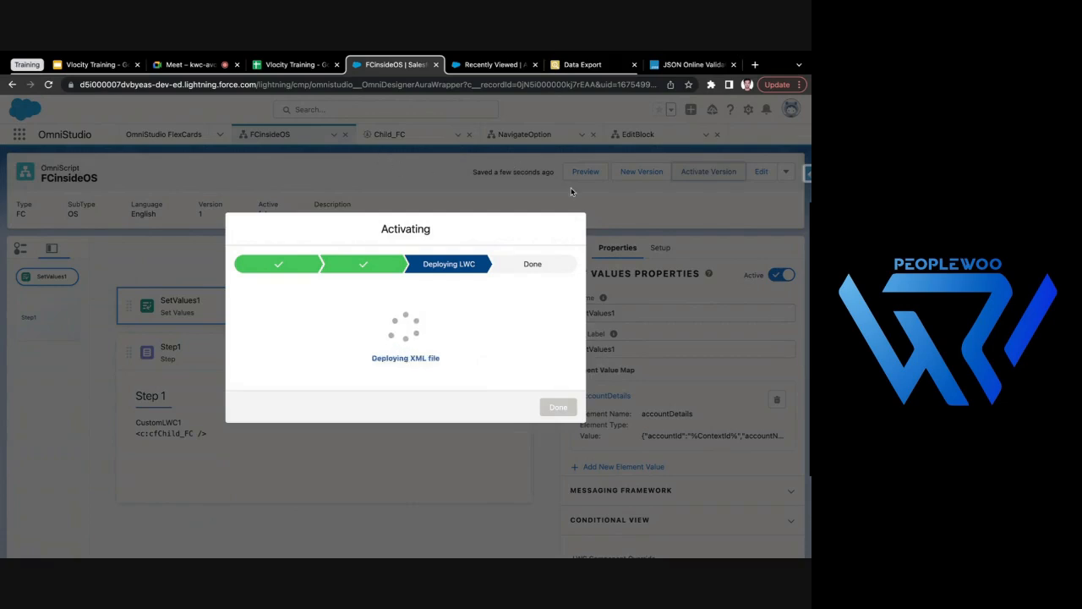
left_click(558, 412)
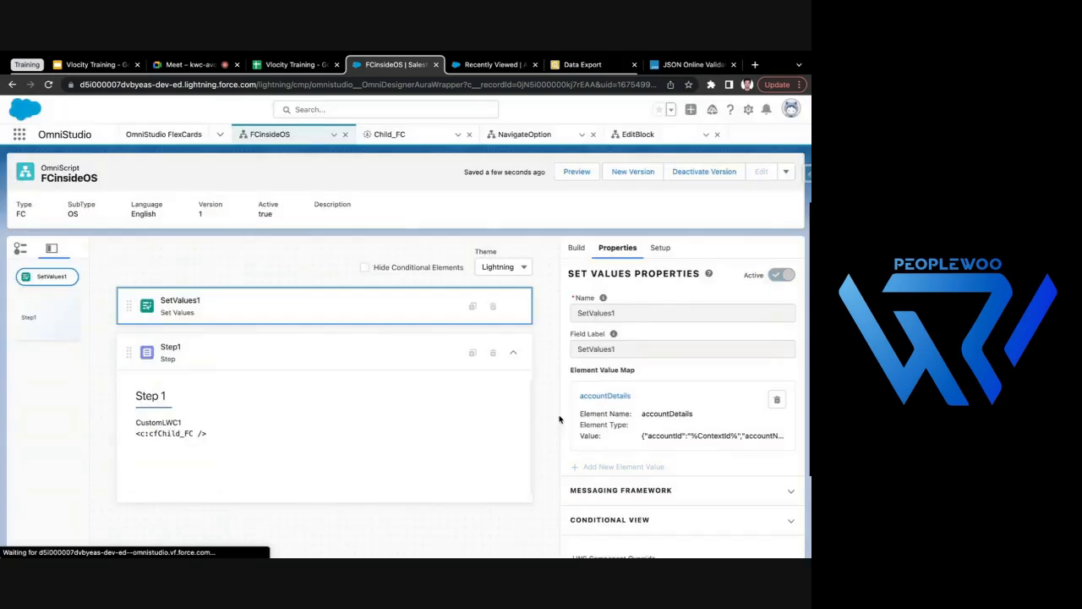
- Preview FCinsideOS without a context ID and examine the contact records and account details listed in Step 1
left_click(575, 172)
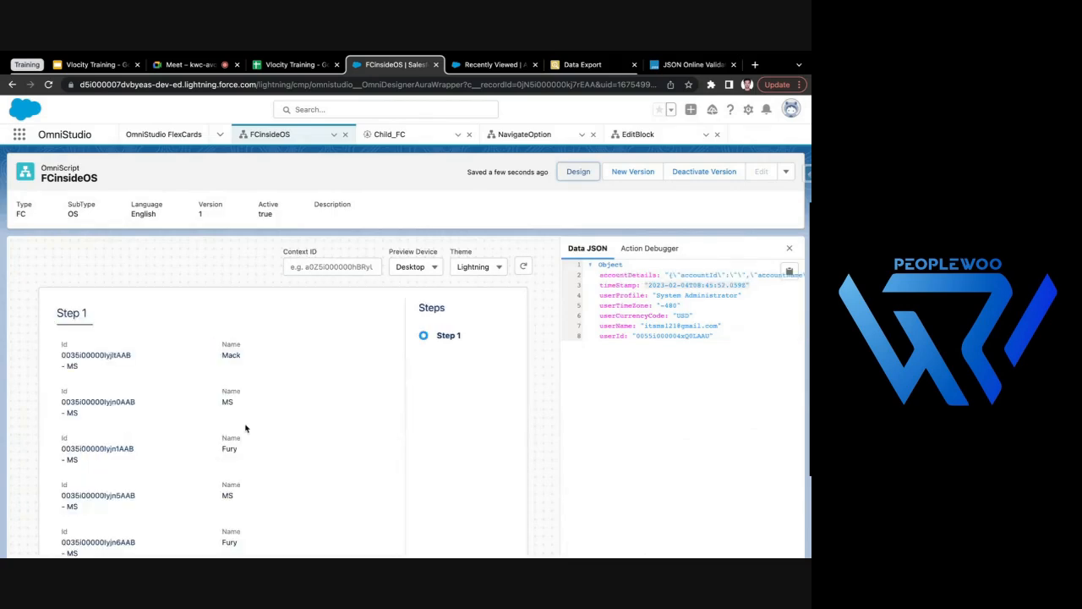
scroll(240, 433, "down", 1)
left_click_drag(64, 313, 101, 339)
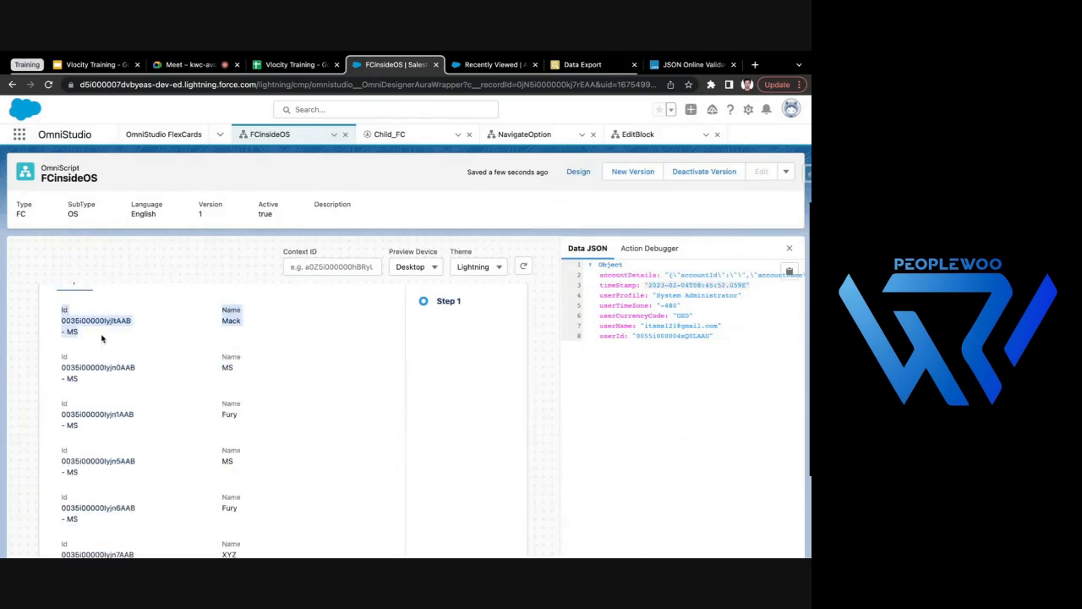
left_click(61, 336)
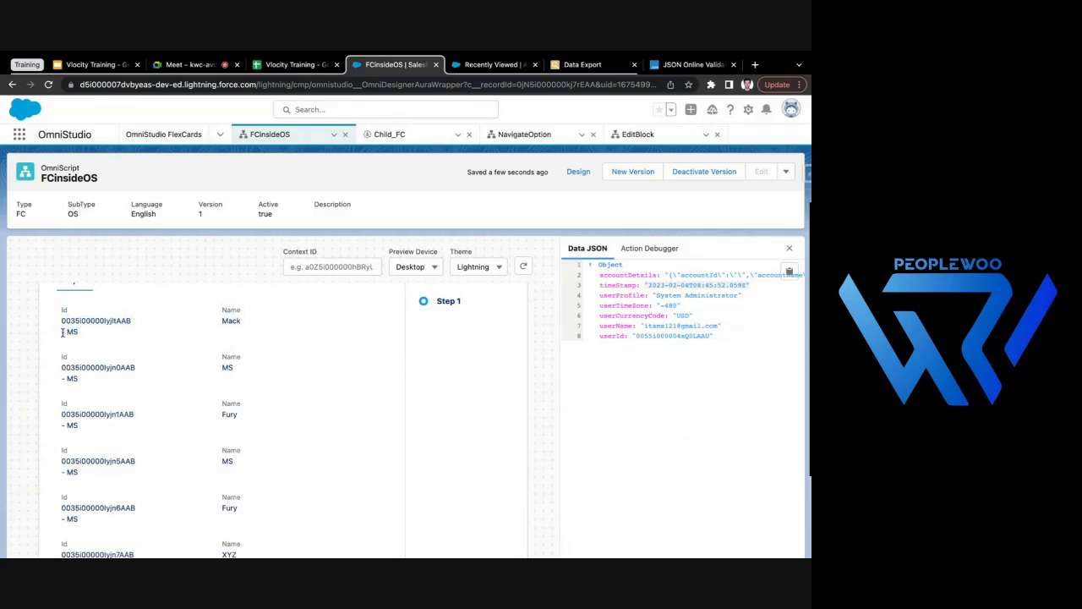
scroll(93, 339, "up", 1)
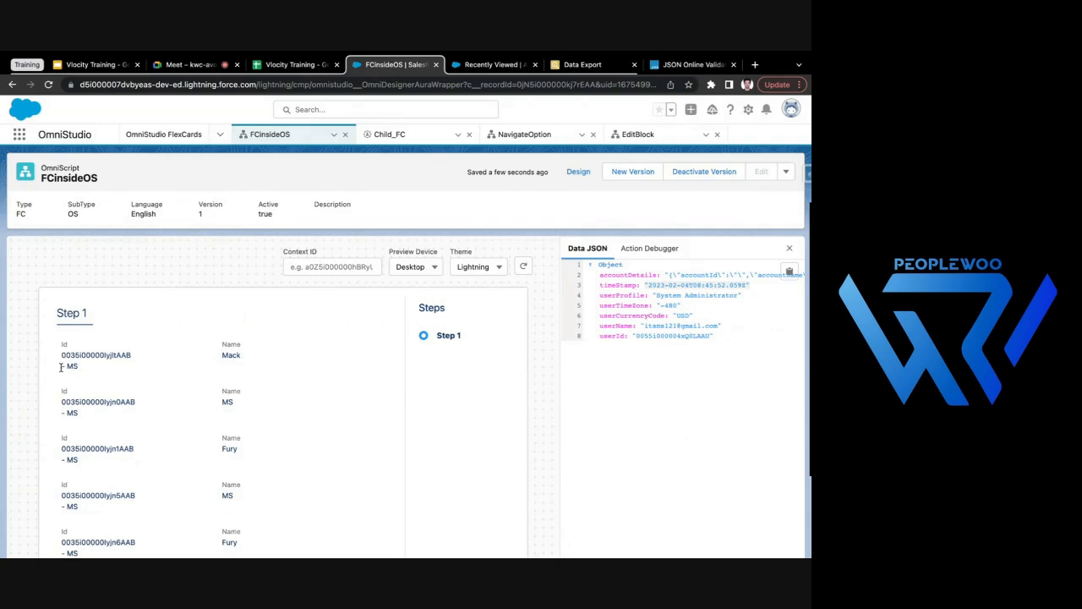
scroll(261, 386, "down", 5)
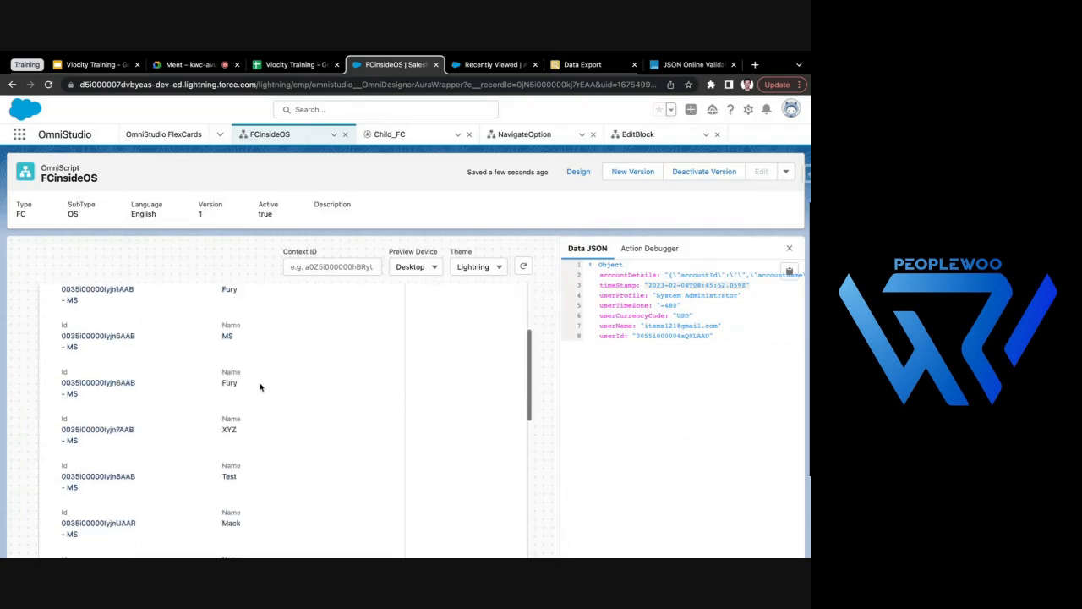
scroll(260, 387, "up", 5)
- Copy the record ID from the Burlington Textiles Corp of America account's URL into the FCinsideOS preview's Context ID
left_click(494, 64)
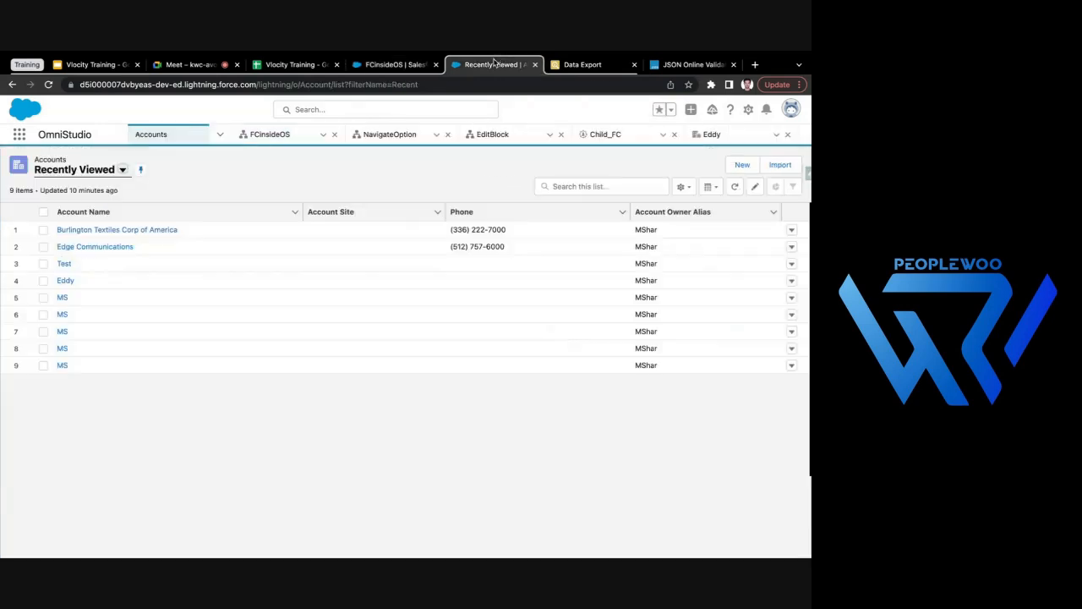
left_click(140, 231)
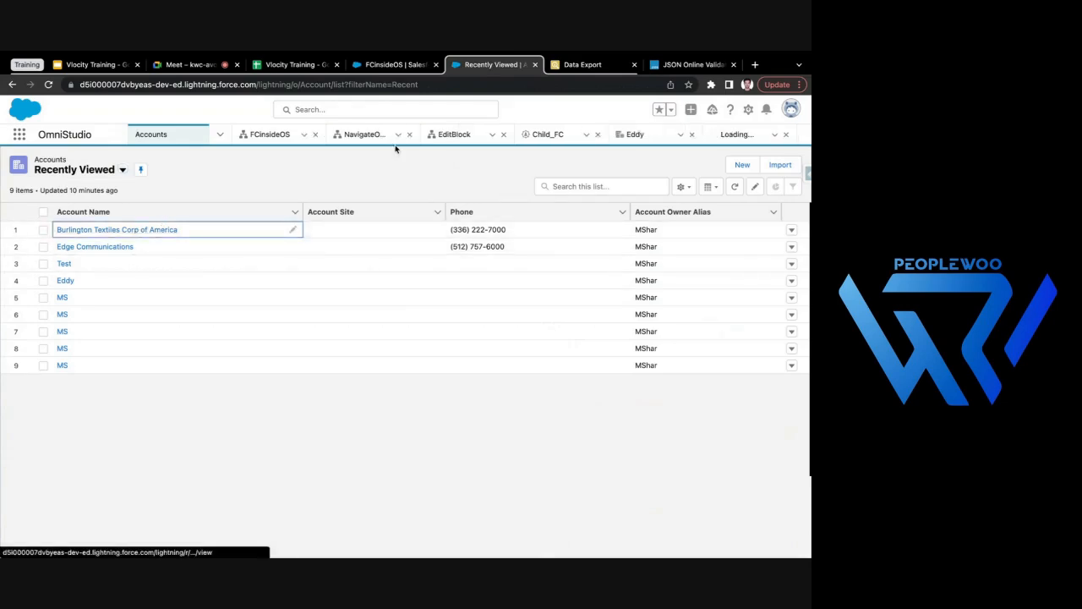
double_click(372, 84)
key("ctrl+c")
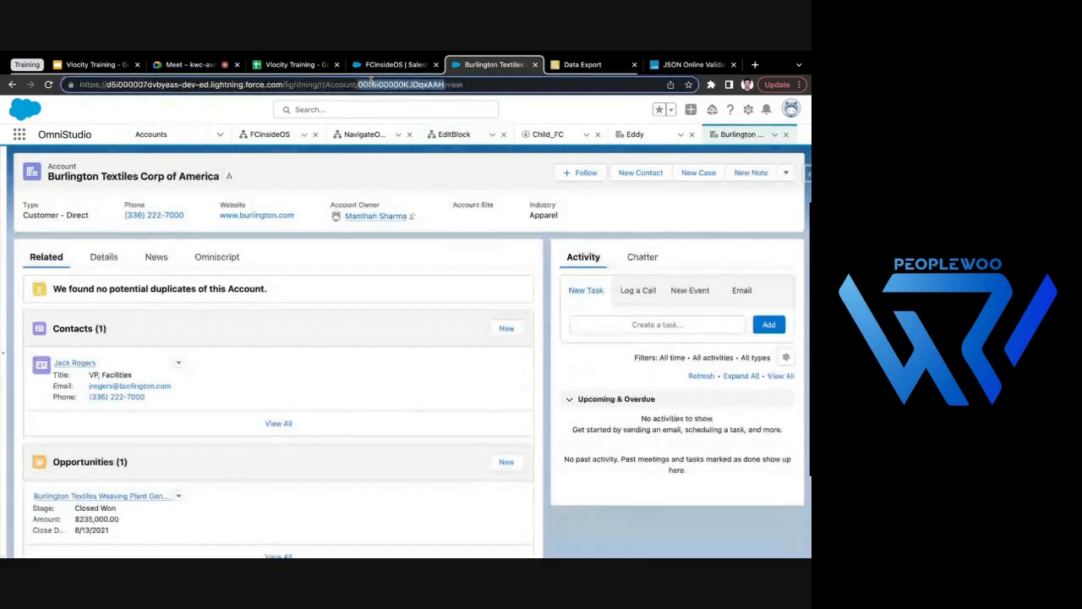
left_click(393, 64)
left_click(346, 268)
key("ctrl+v")
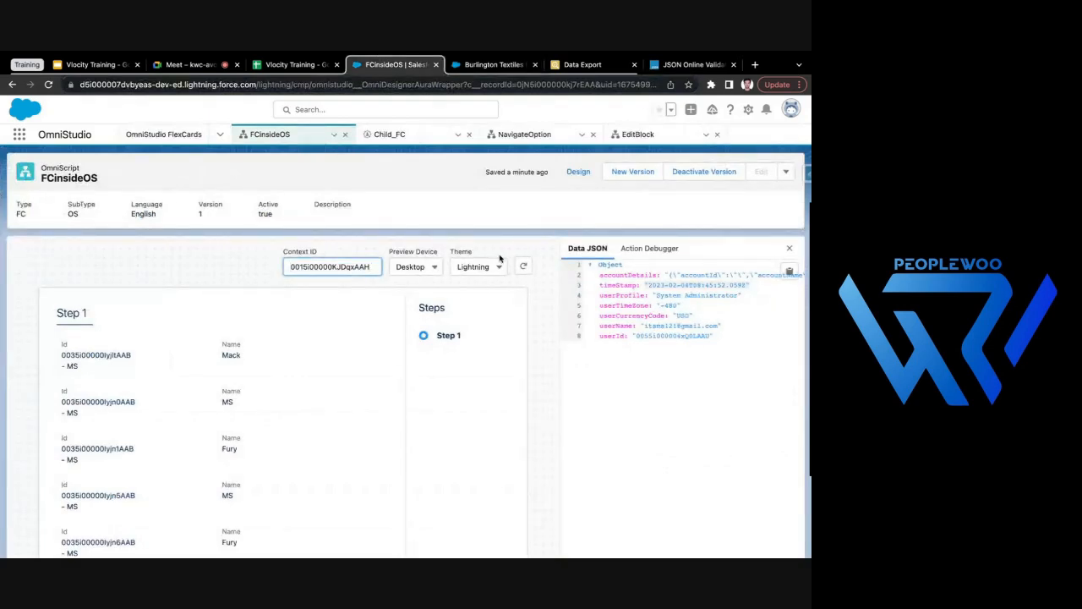
- Refresh the FCinsideOS preview with the Context ID, compare its contact and account details with the Burlington Textiles account, and return to the design view
left_click(524, 266)
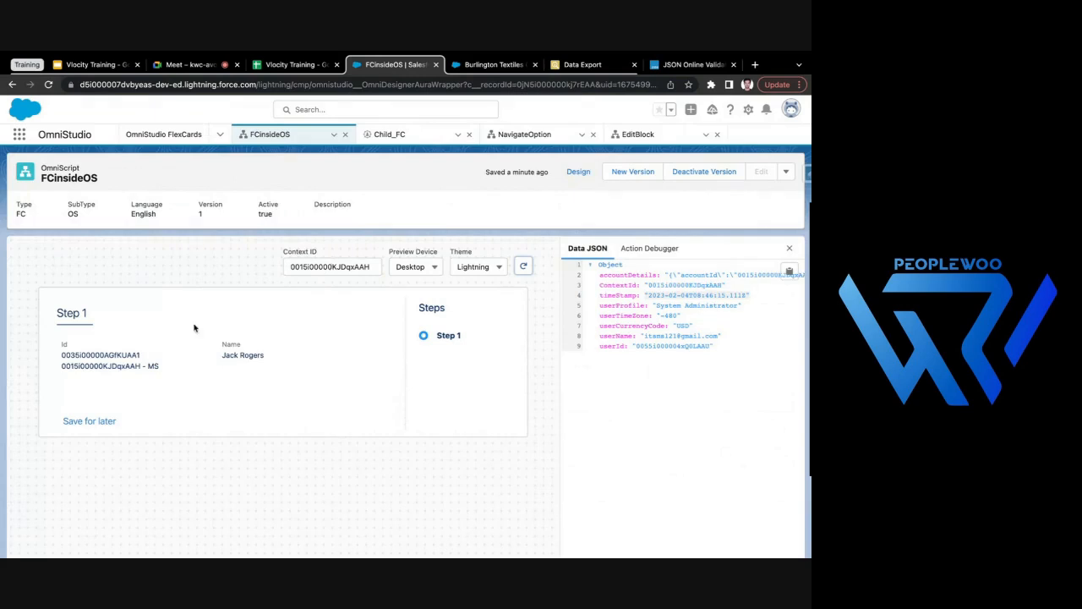
double_click(123, 365)
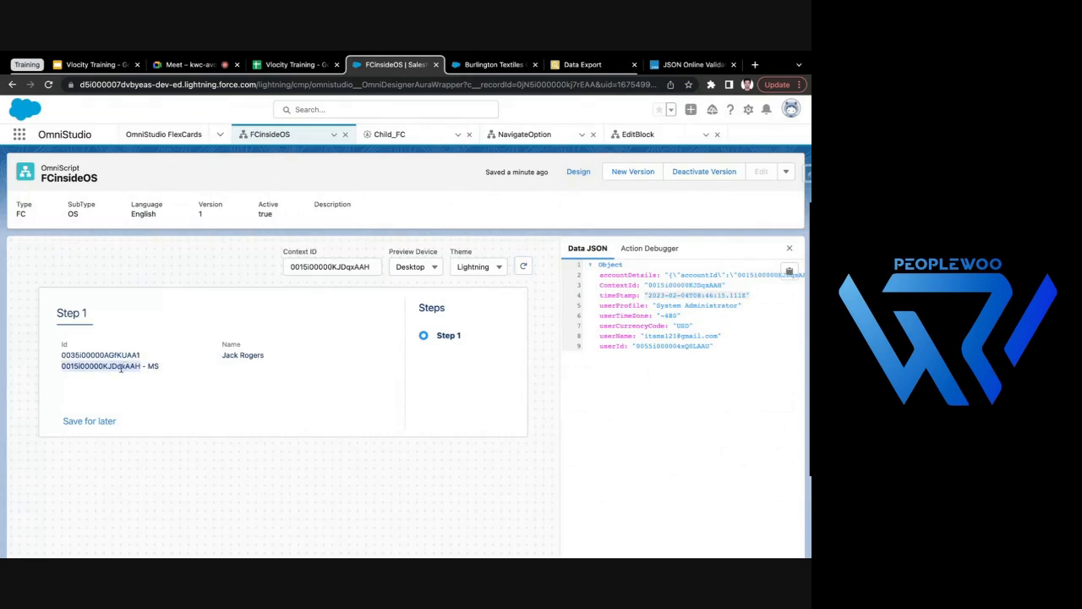
left_click(115, 373)
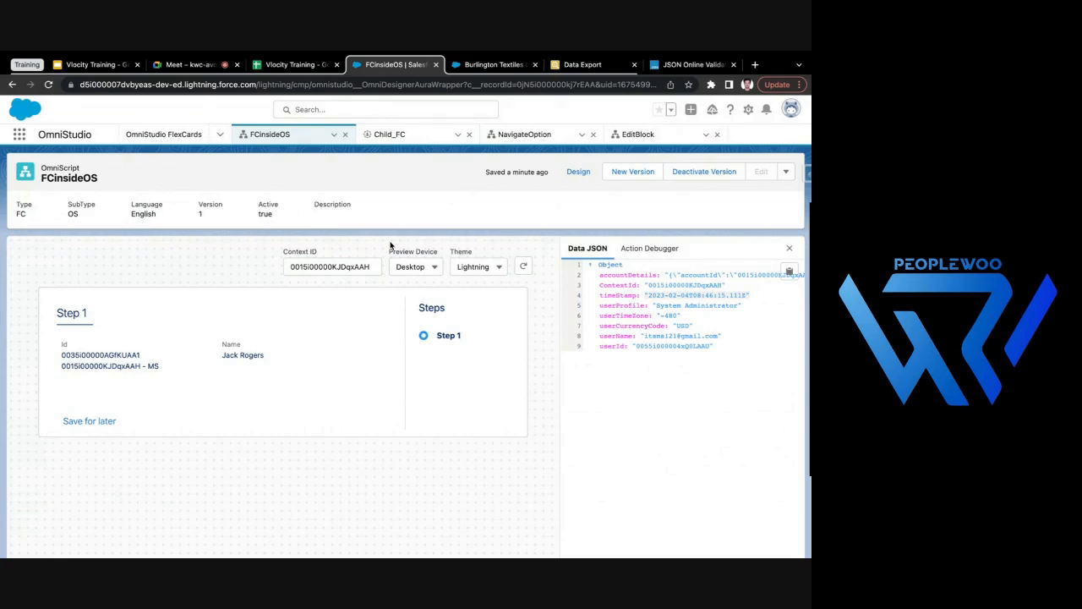
left_click(487, 65)
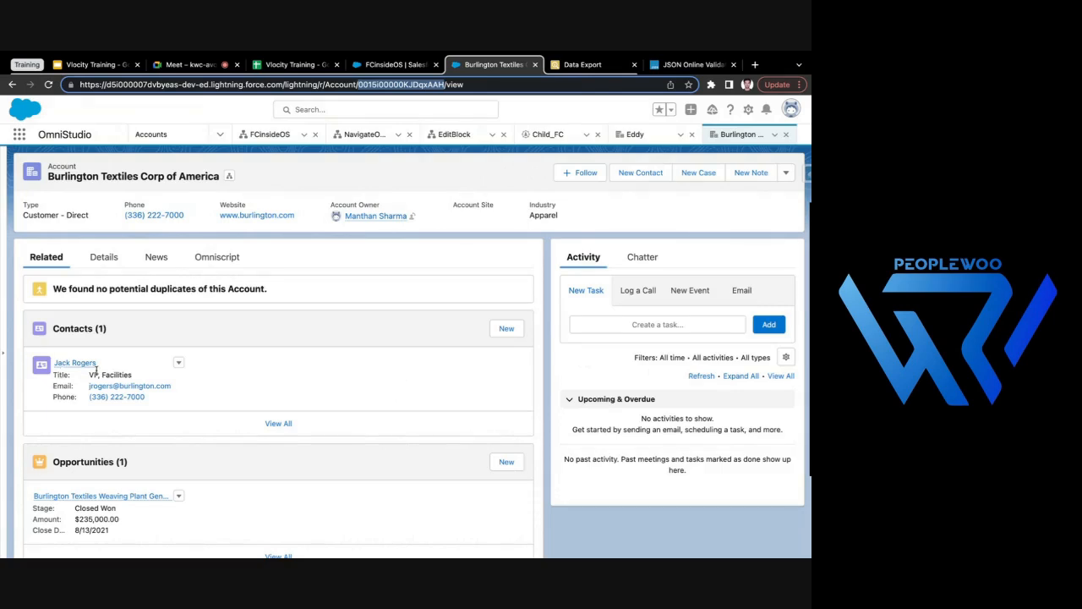
left_click(404, 64)
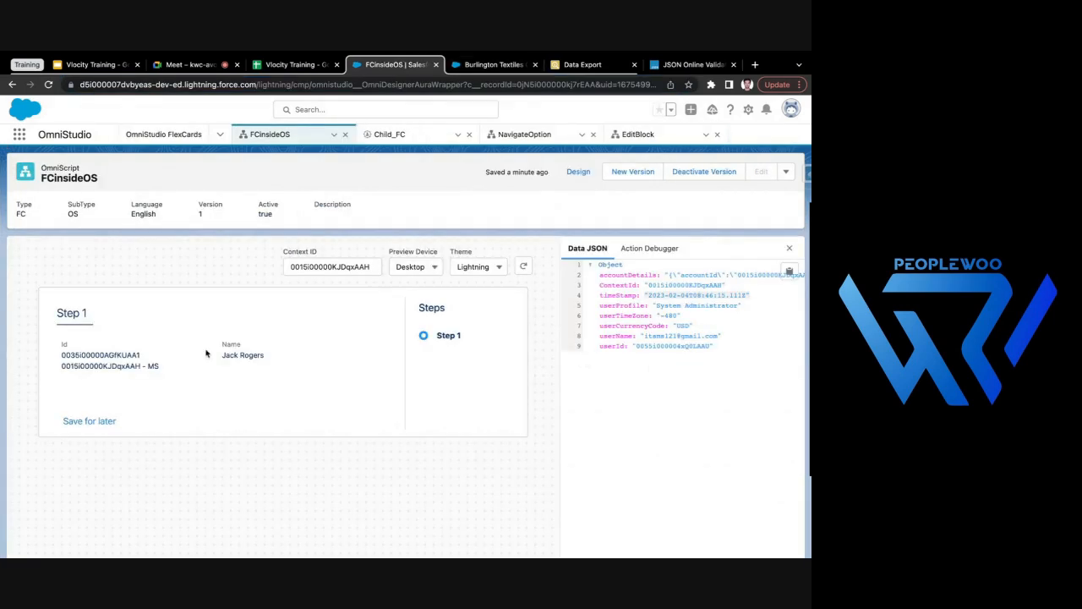
left_click_drag(222, 355, 283, 357)
left_click(578, 172)
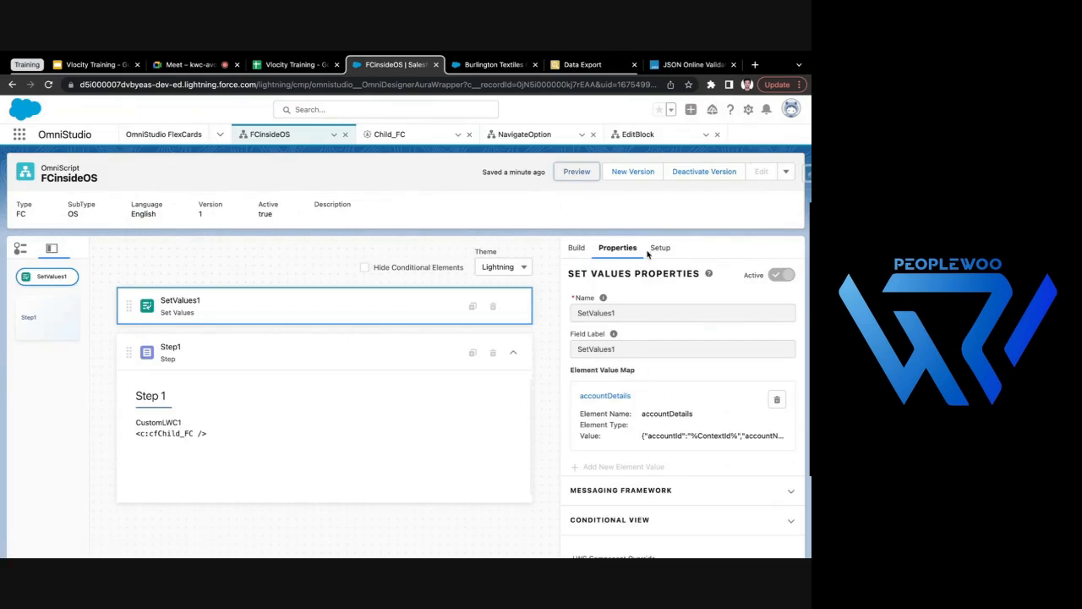
- Bring up the Burlington Textiles Corp of America account page and examine the record ID in its URL
left_click(481, 65)
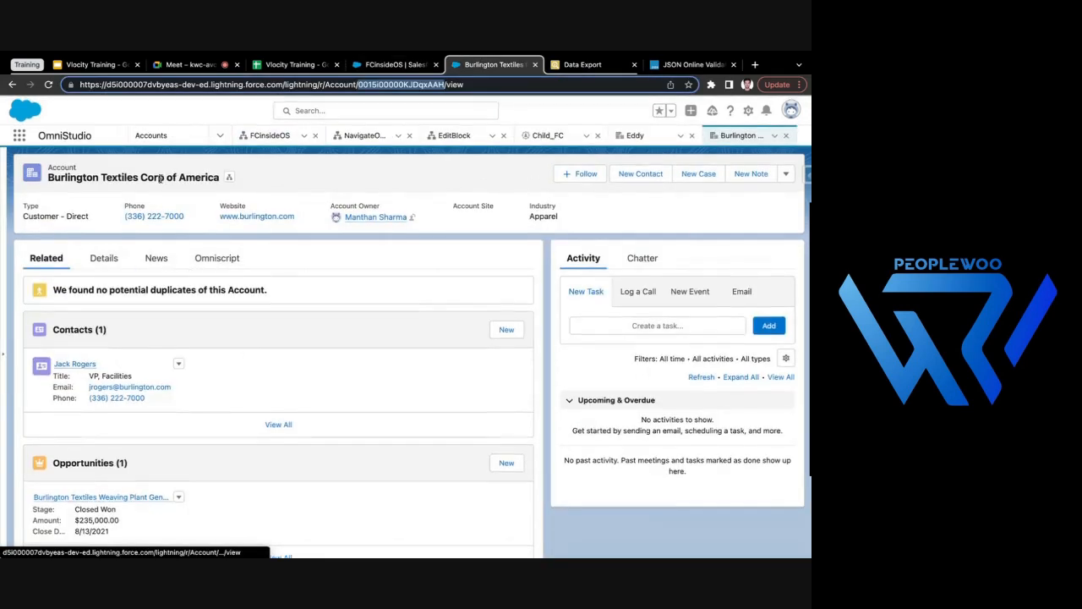
left_click(21, 136)
left_click(265, 167)
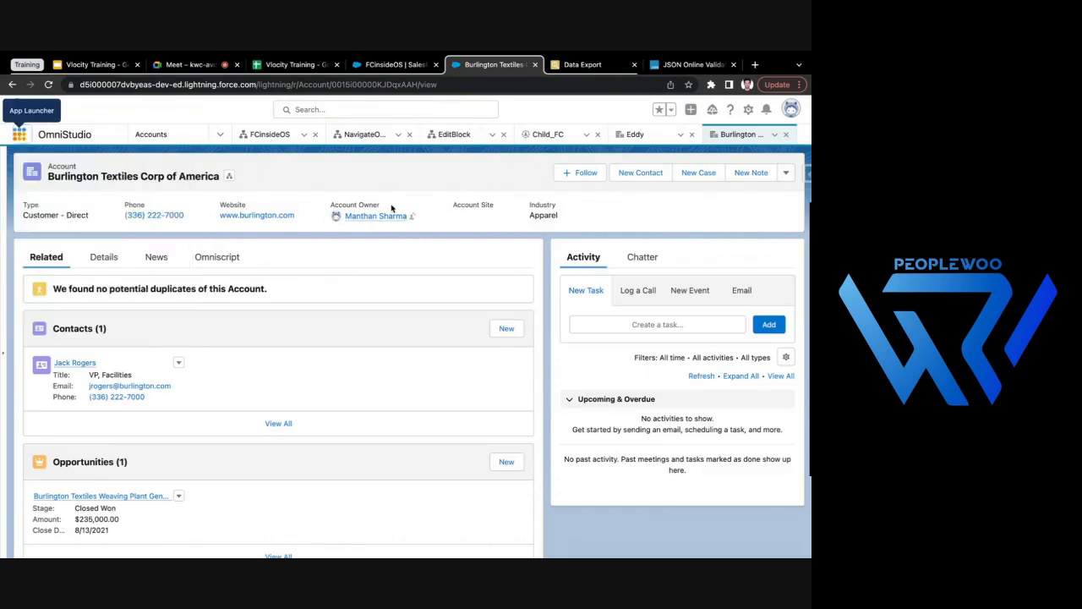
left_click(748, 109)
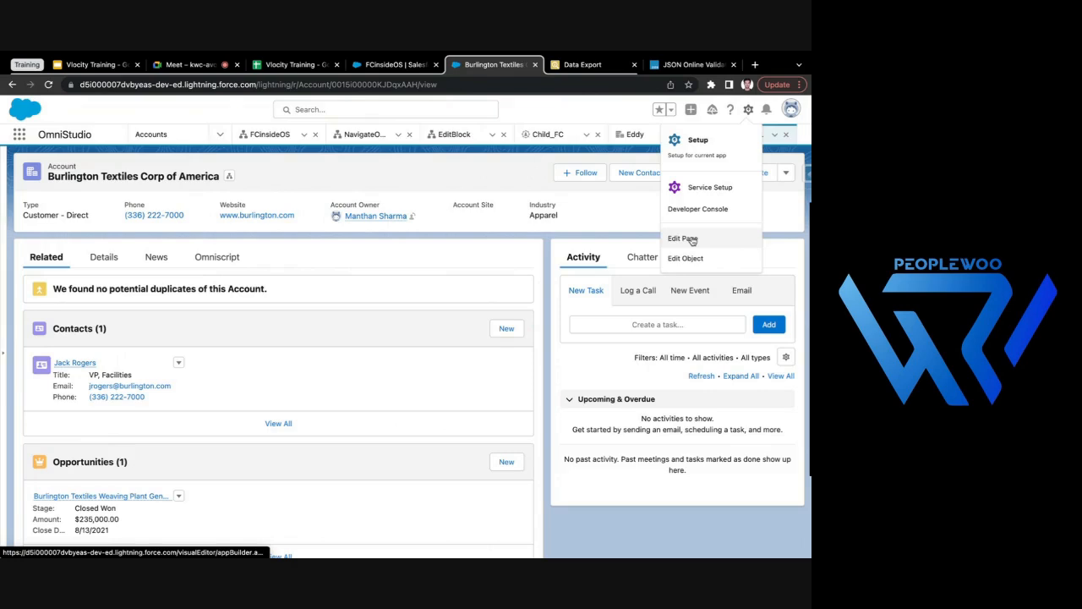
left_click(359, 163)
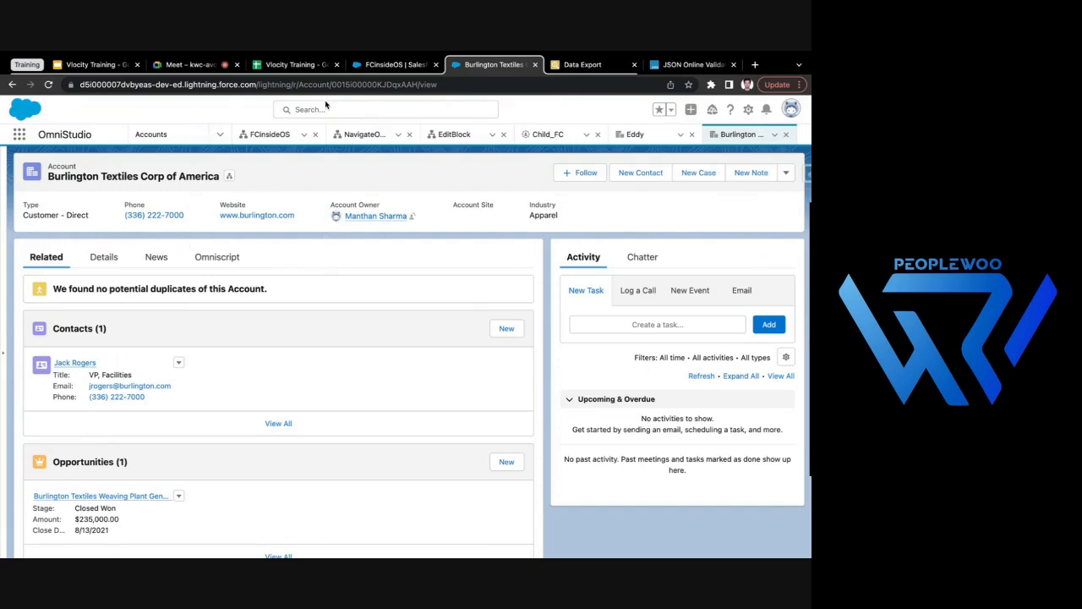
double_click(365, 84)
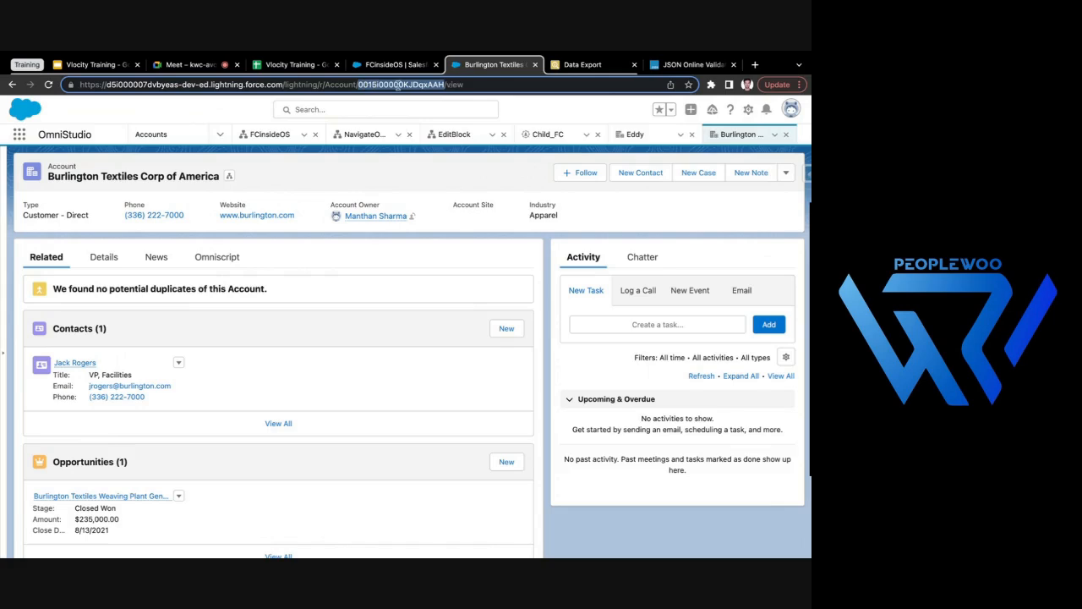
left_click(422, 171)
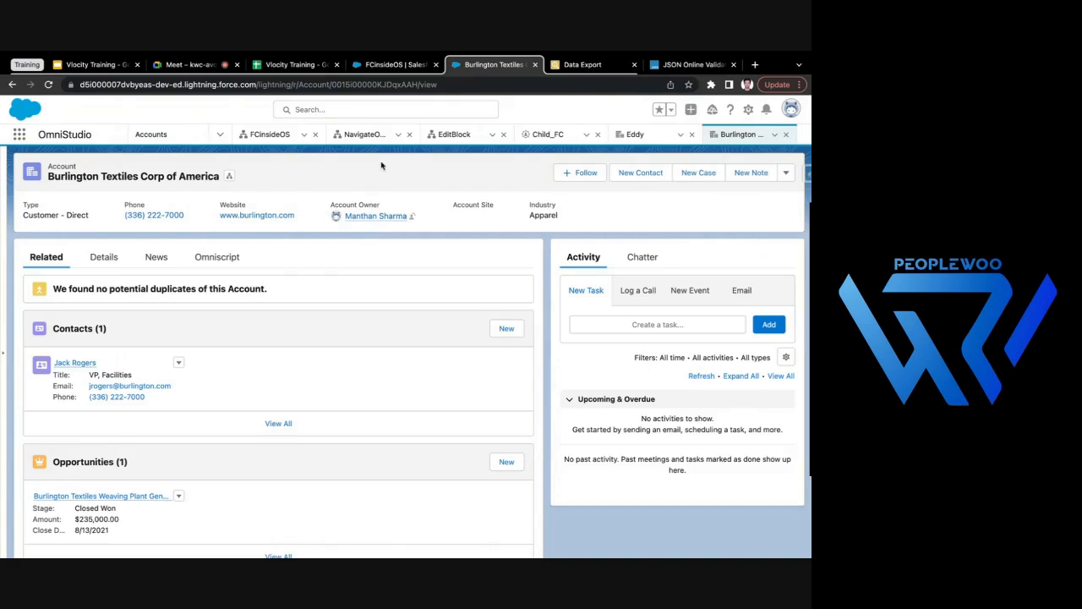
double_click(370, 84)
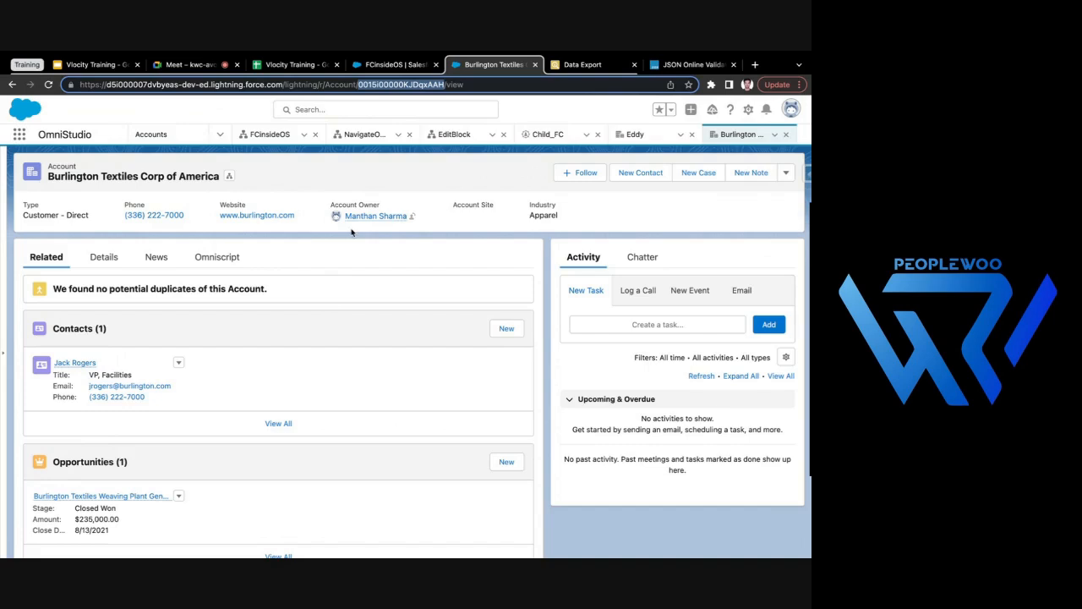
- Open the account's record page for editing in Lightning App Builder
left_click(748, 109)
left_click(686, 239)
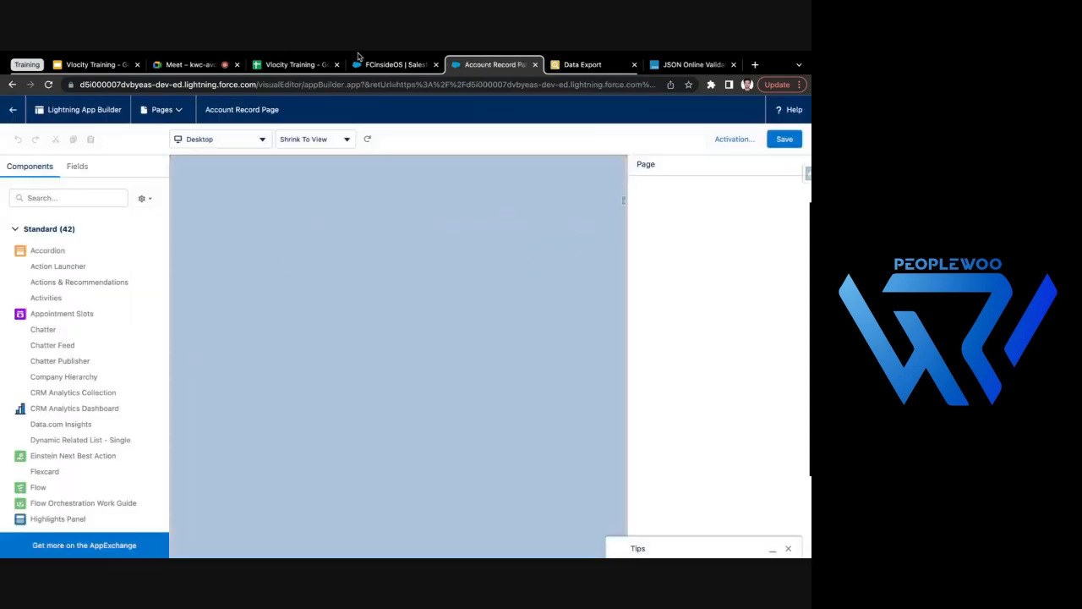
left_click(383, 64)
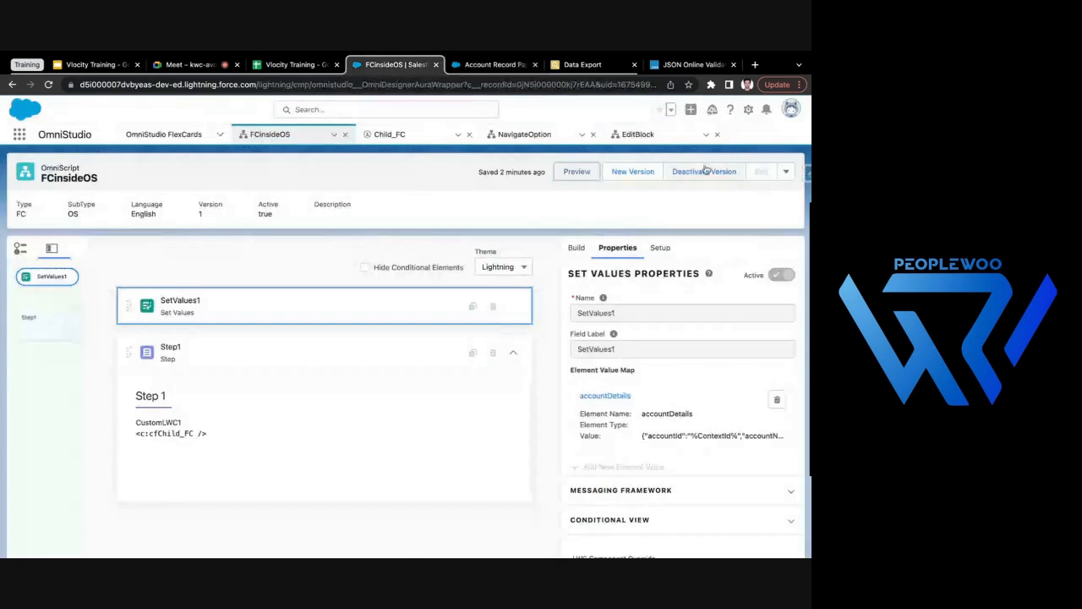
left_click(496, 65)
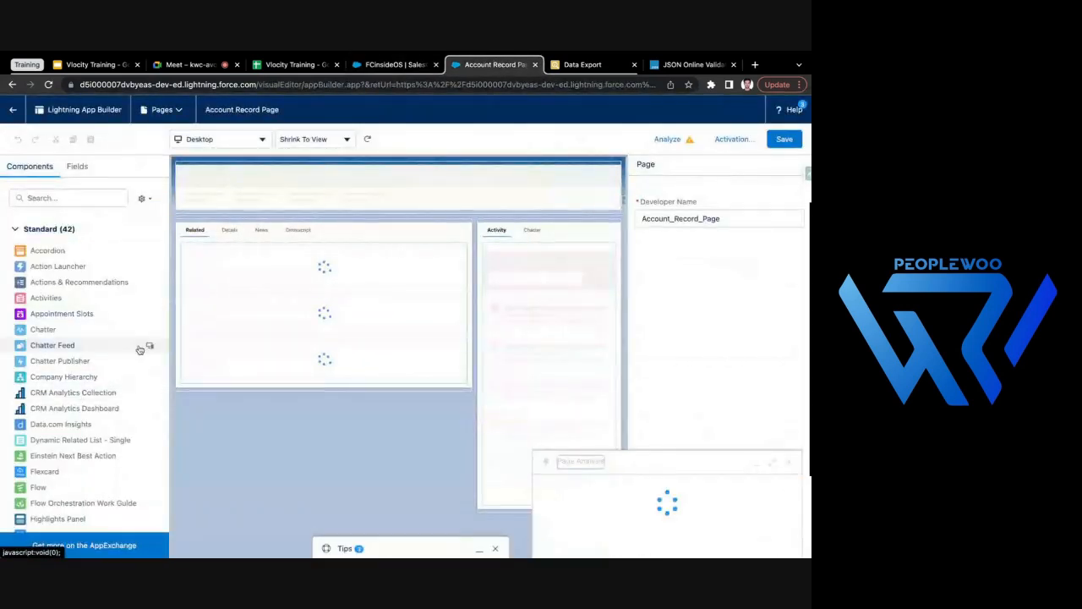
- Show the page's Omniscript tab on the canvas, dismissing the page analysis and the error dialog
left_click(298, 230)
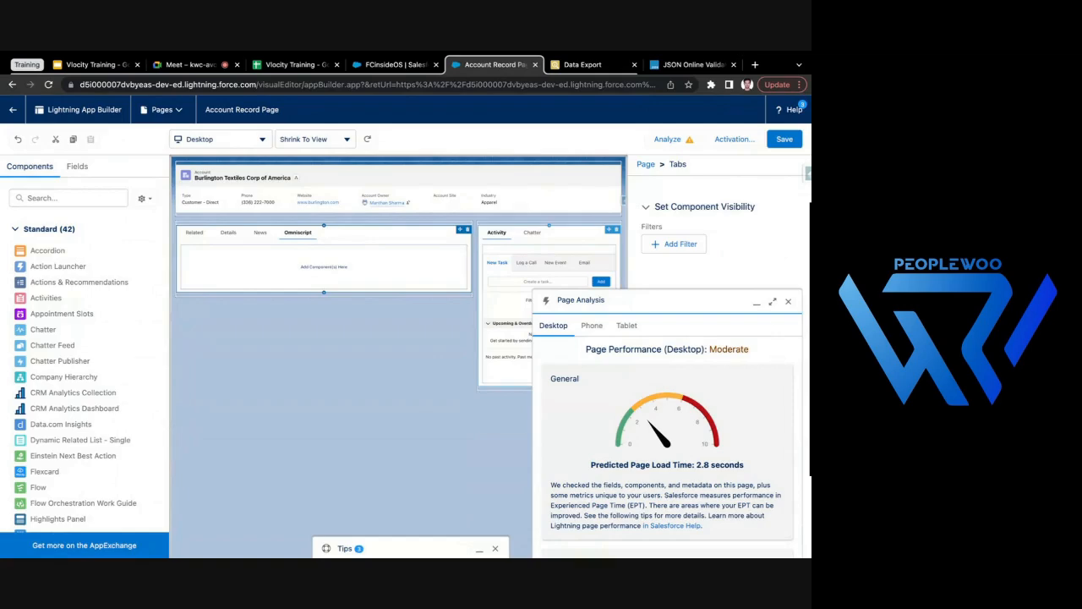
left_click(789, 302)
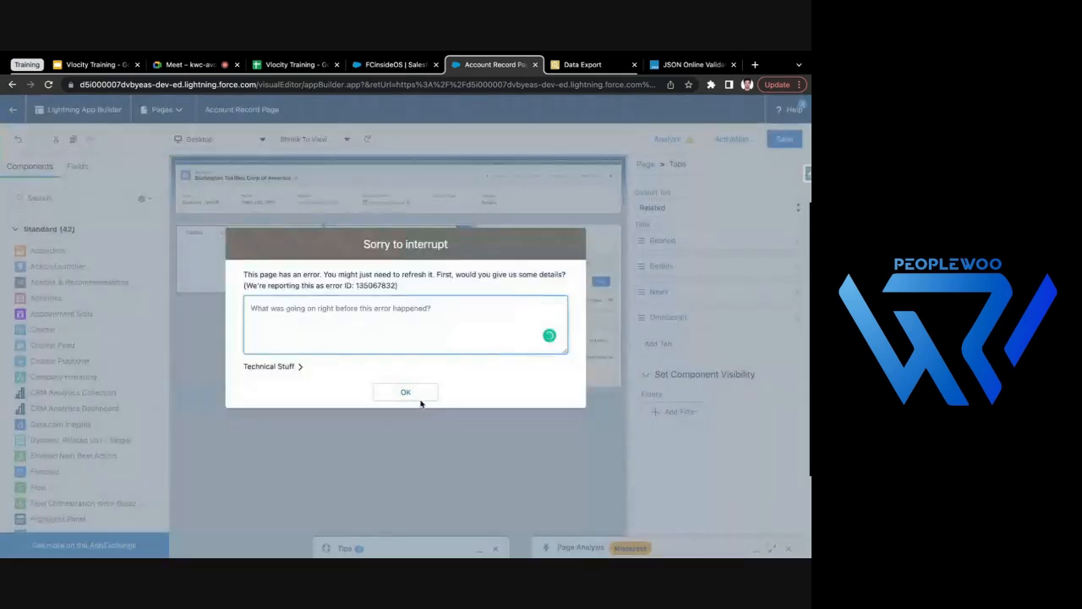
left_click(419, 394)
left_click(309, 268)
left_click(288, 251)
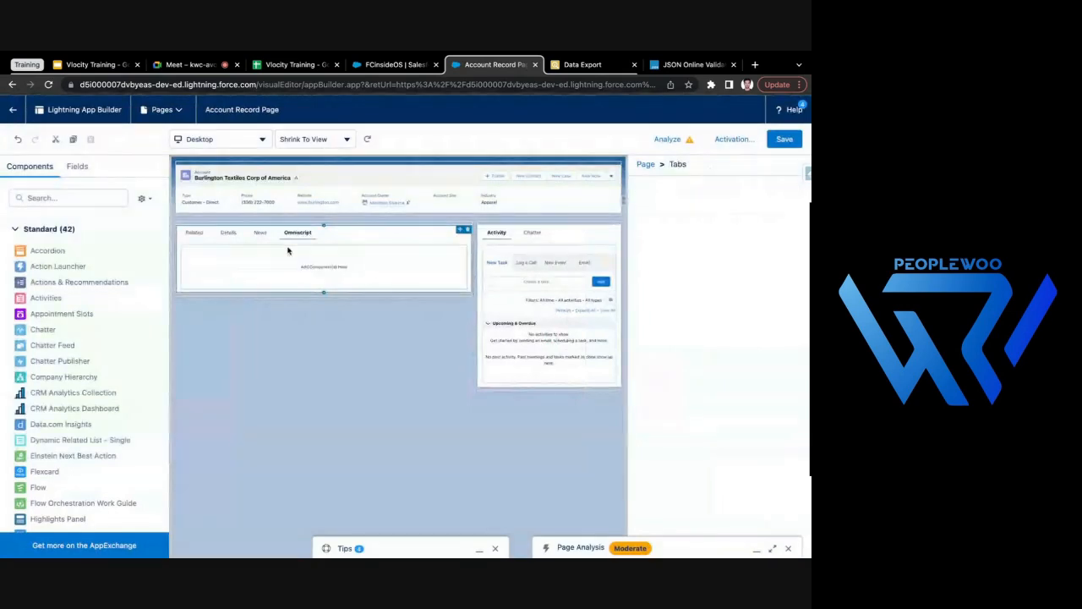
- Place the custom FC/OS/English component in the page's Omniscript tab and save the Account Record Page
scroll(85, 372, "down", 10)
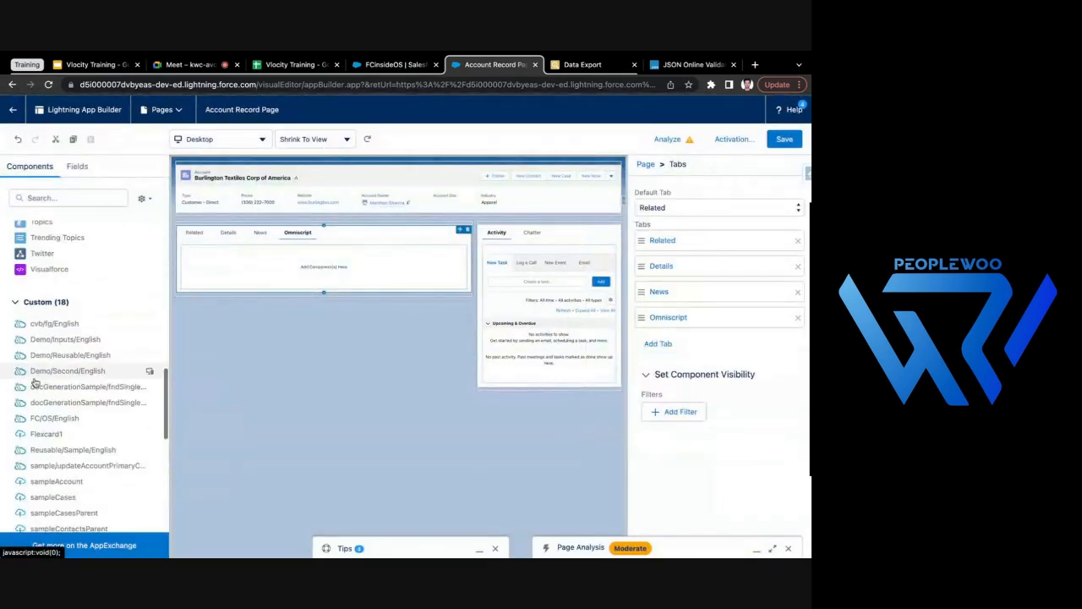
scroll(34, 382, "down", 1)
scroll(77, 405, "down", 1)
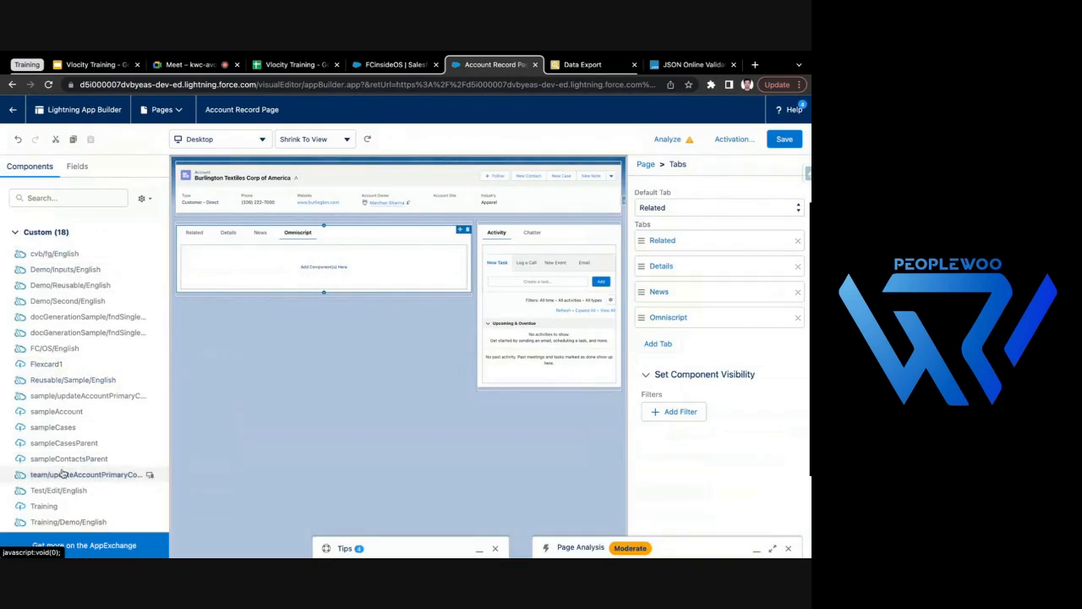
left_click(377, 66)
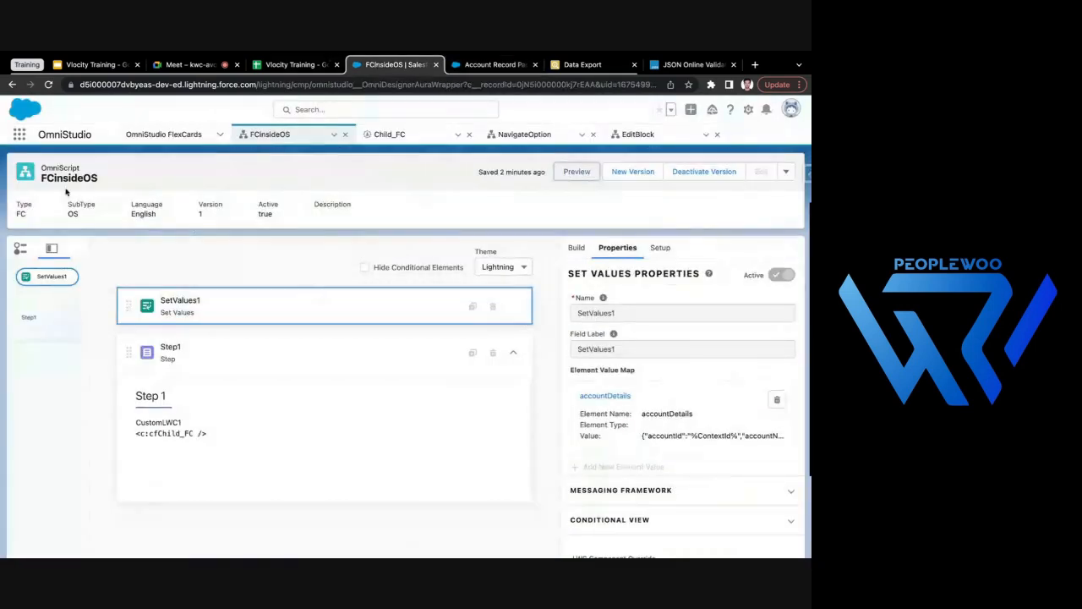
left_click(495, 64)
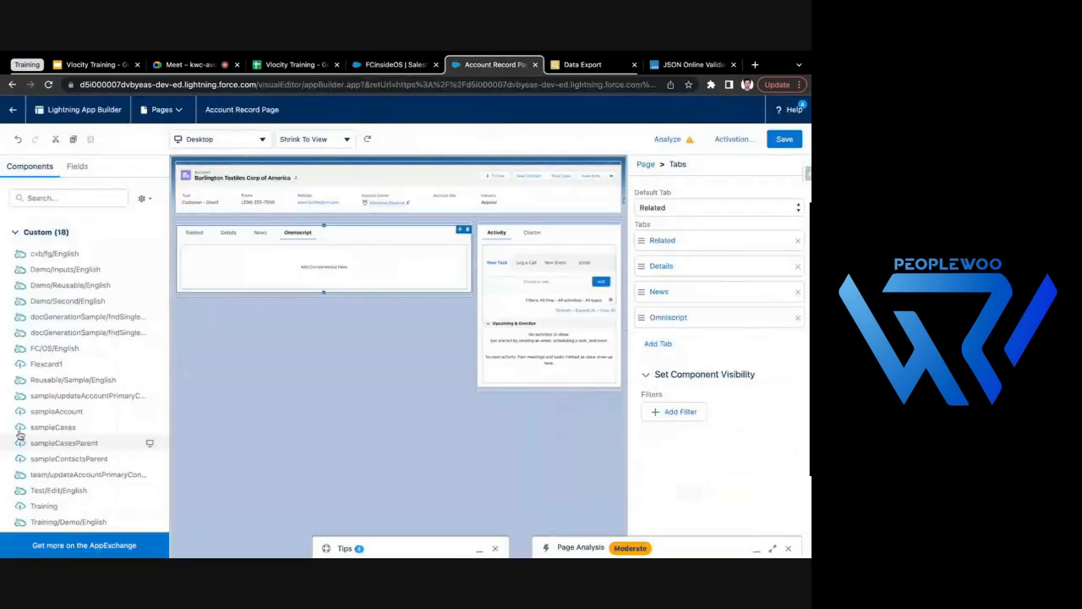
left_click_drag(48, 355, 276, 270)
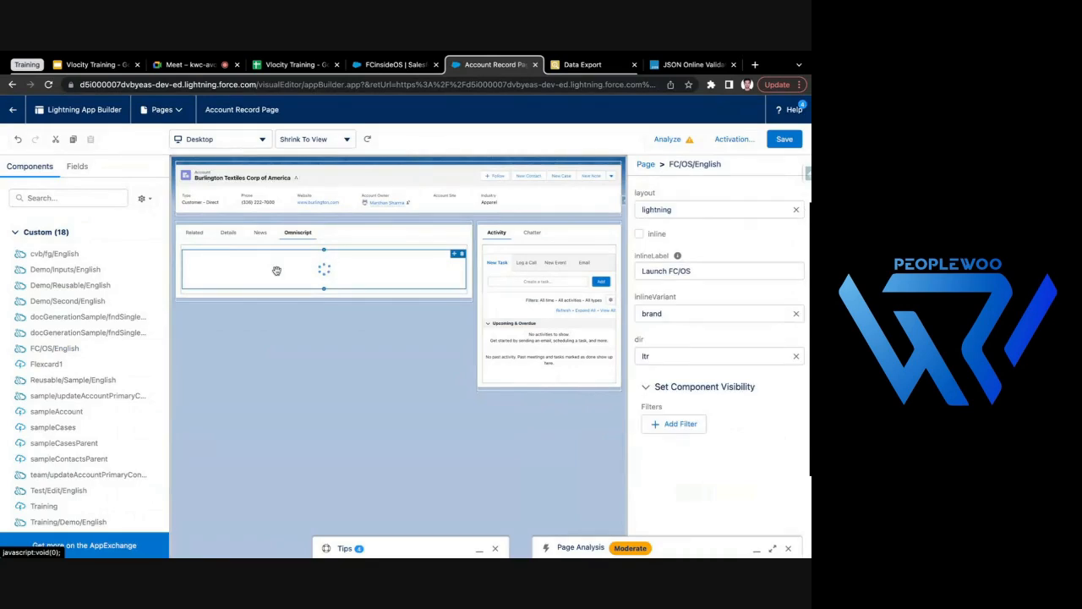
left_click(785, 139)
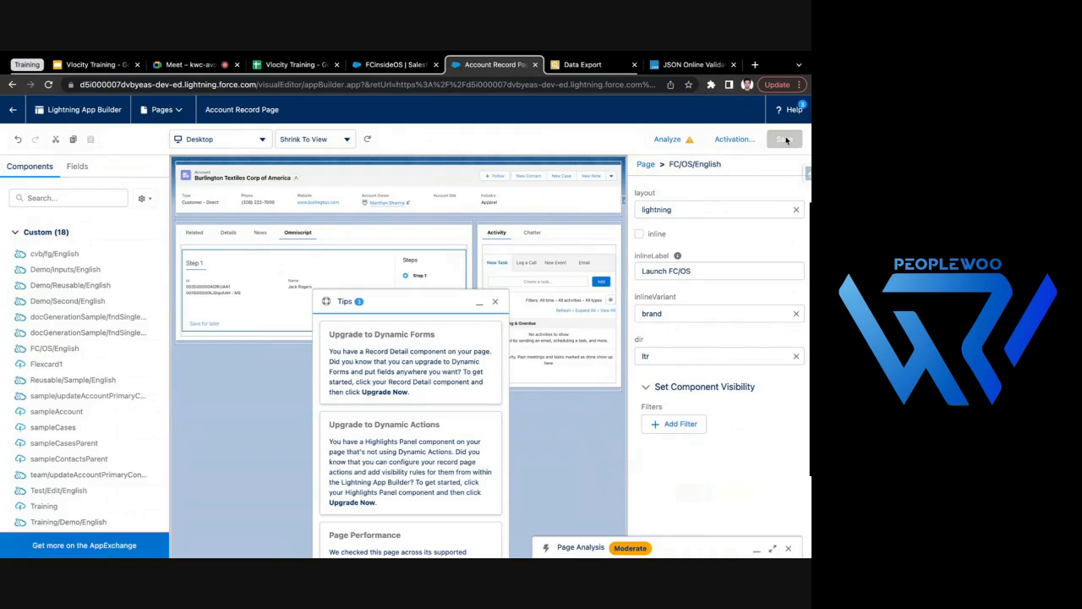
- Return to the Burlington Textiles Corp of America account and examine the contact and account ID shown in its Omniscript tab
left_click(13, 109)
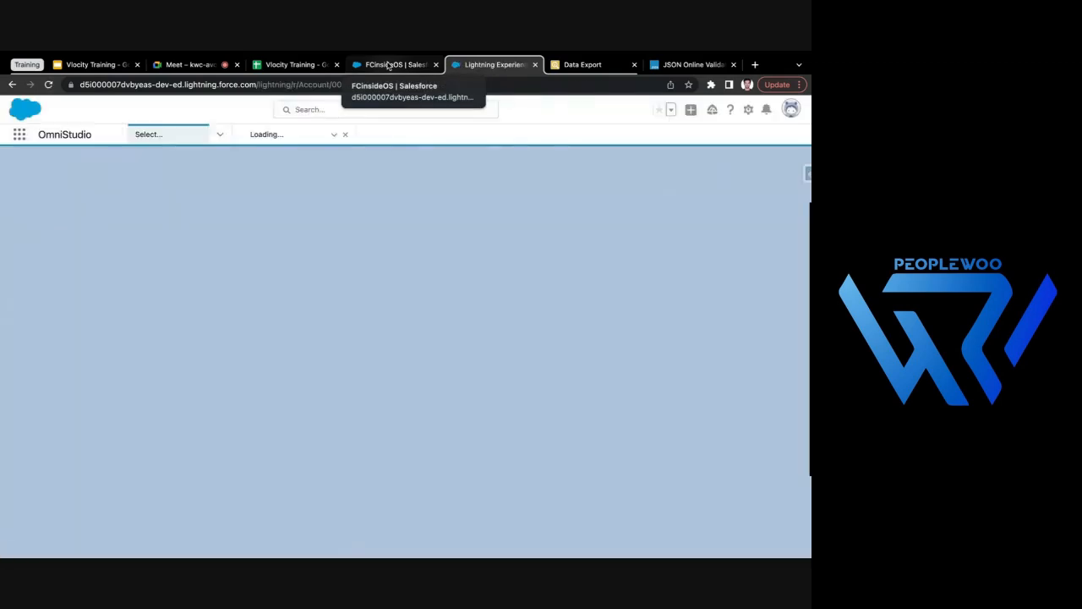
left_click(388, 66)
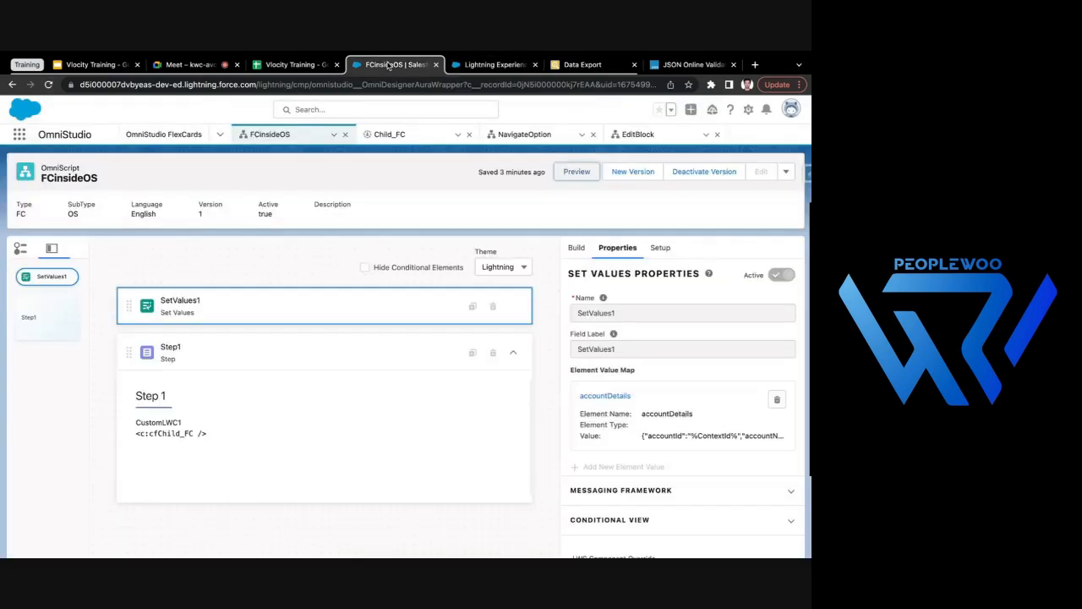
left_click(479, 65)
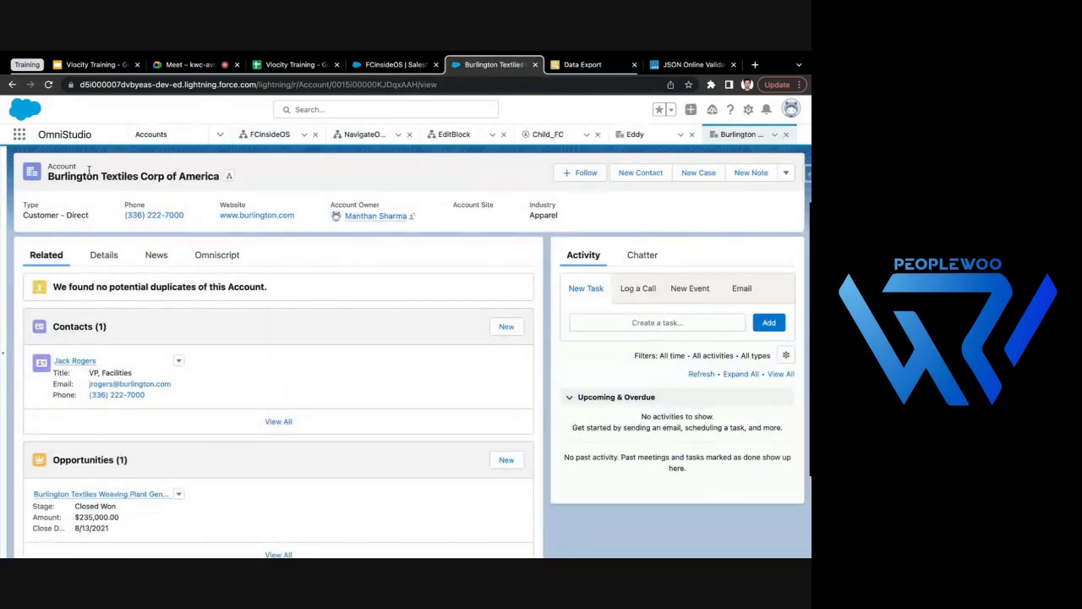
left_click_drag(48, 176, 154, 176)
left_click(219, 255)
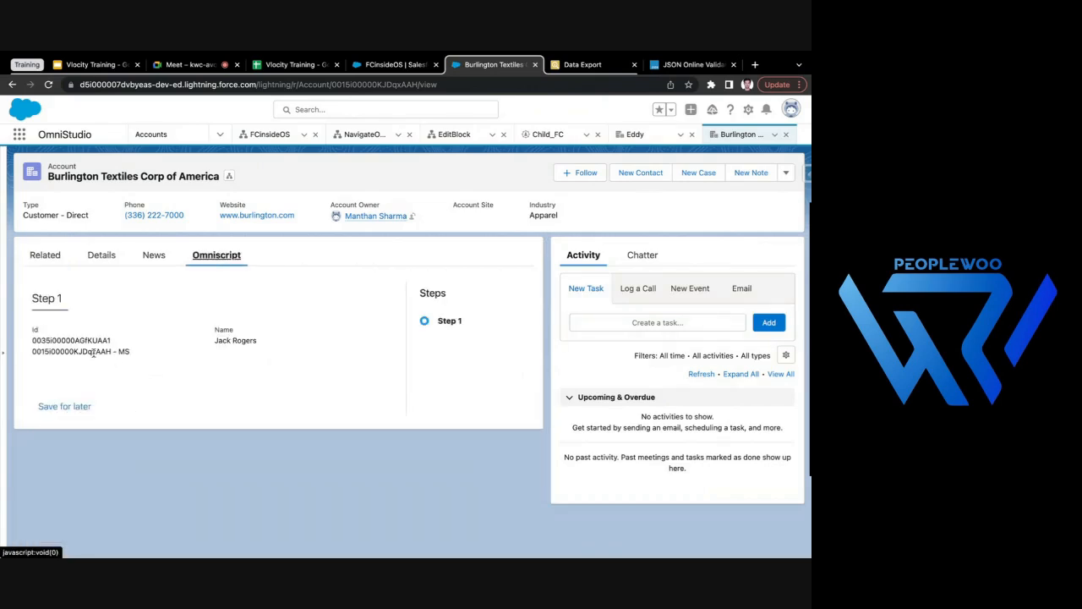
double_click(93, 350)
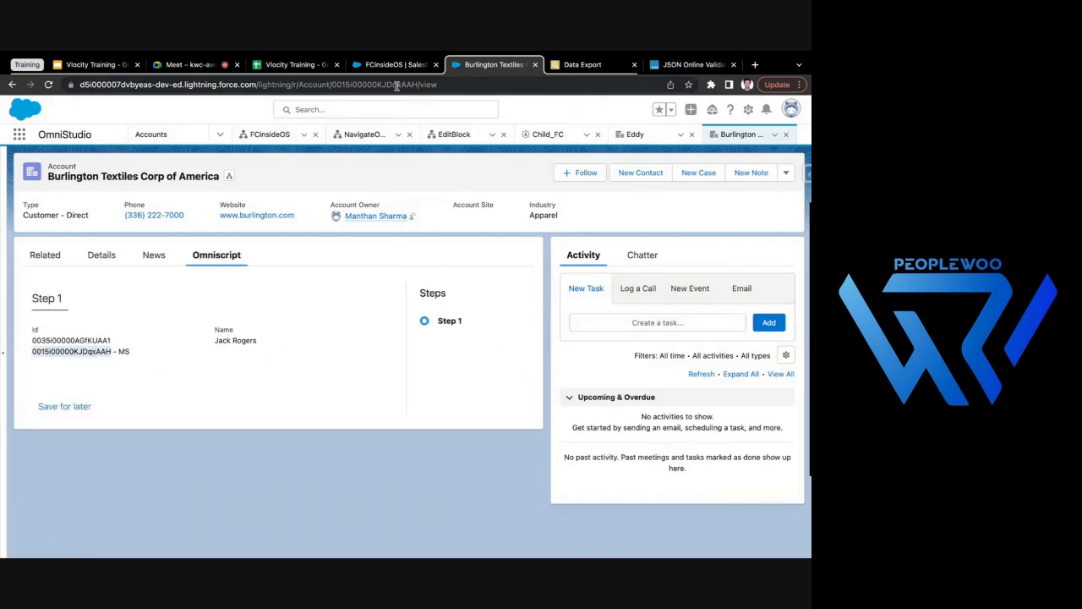
left_click_drag(217, 341, 267, 341)
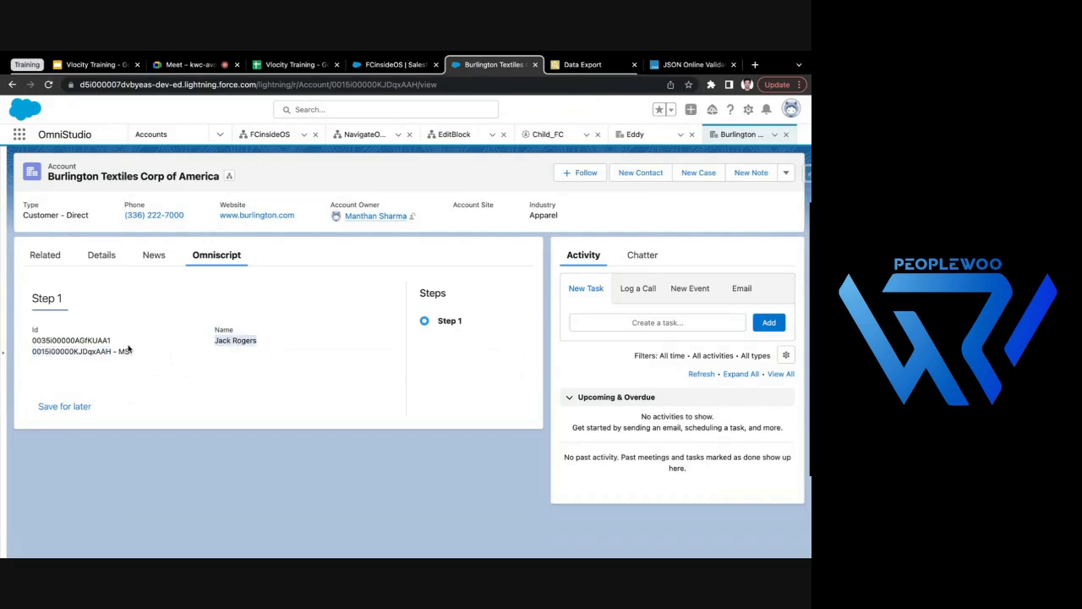
double_click(99, 353)
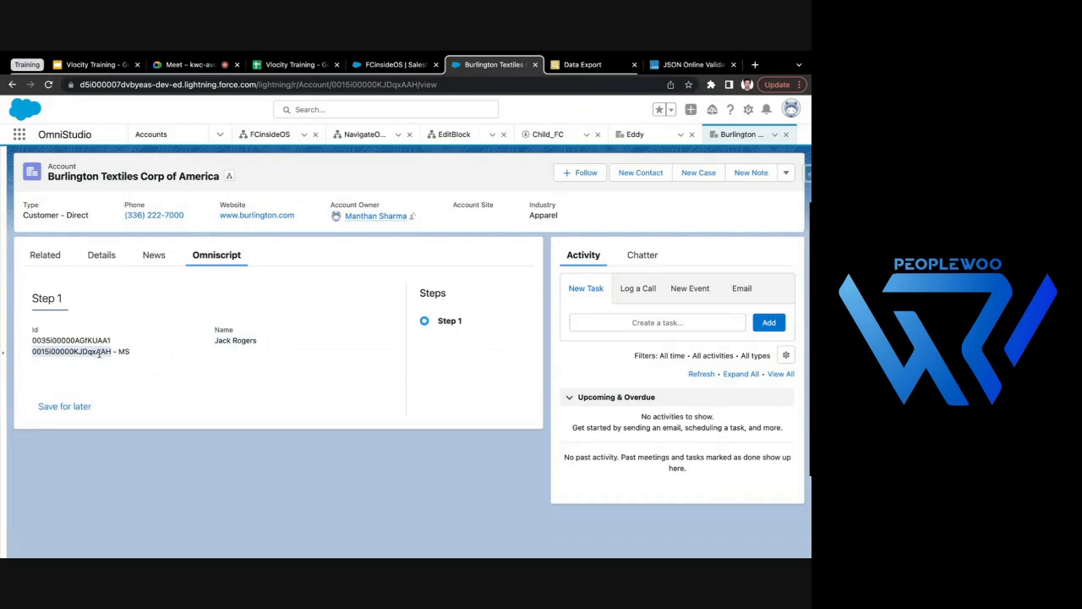
left_click(196, 338)
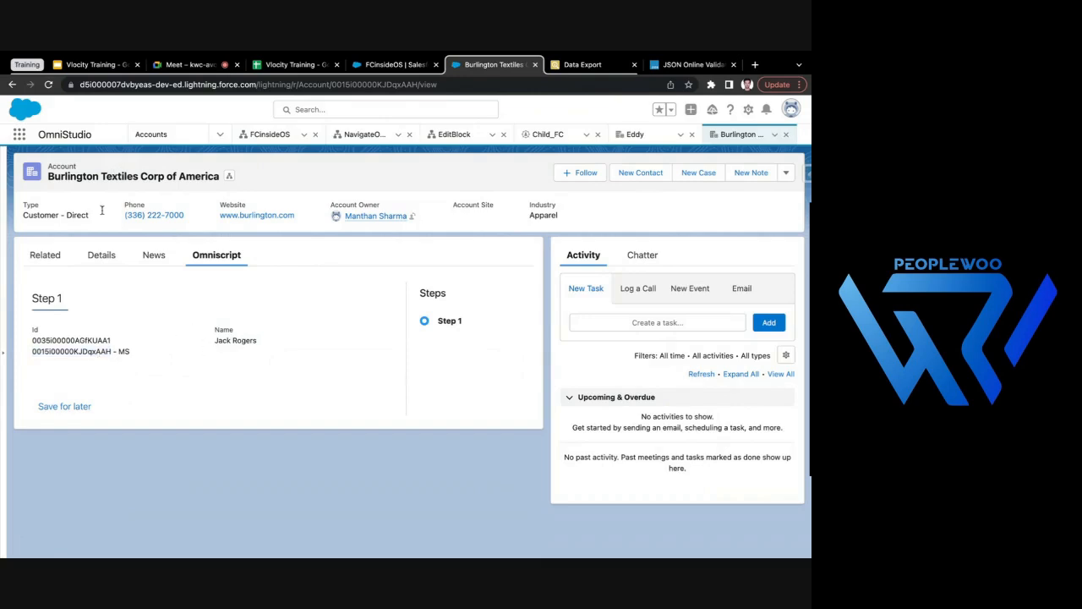
- Open the Edge Communications account and compare the account ID in its Omniscript output with the record ID in the page URL
left_click(154, 135)
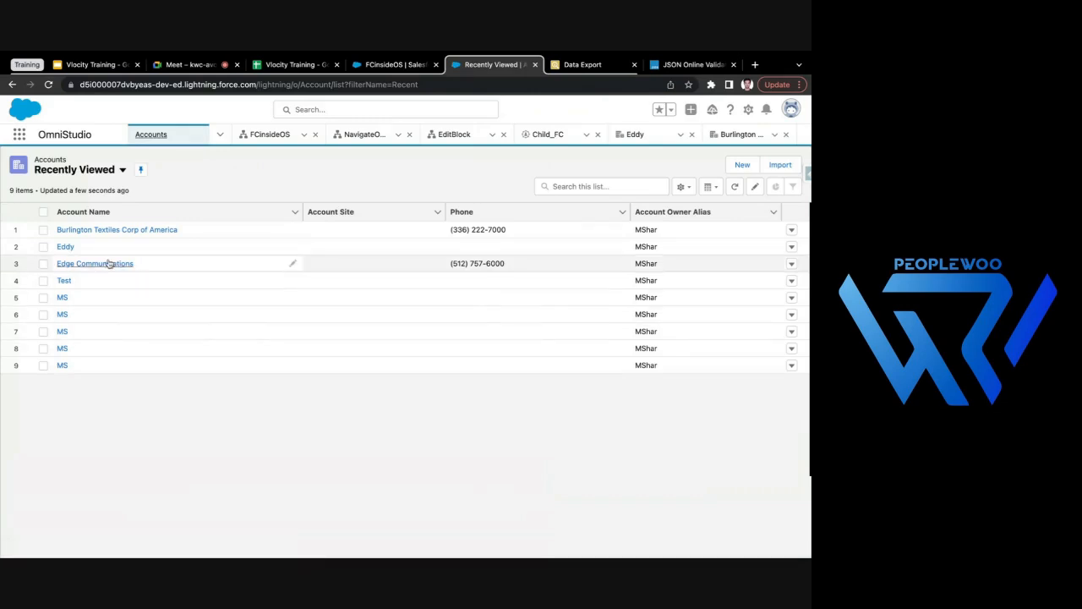
left_click(108, 263)
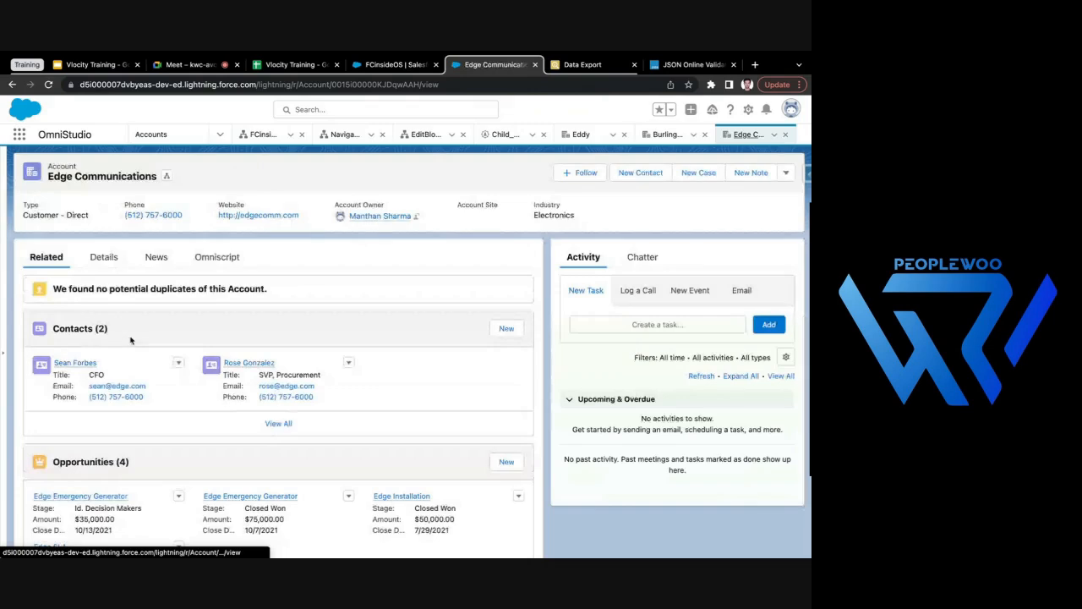
left_click(237, 257)
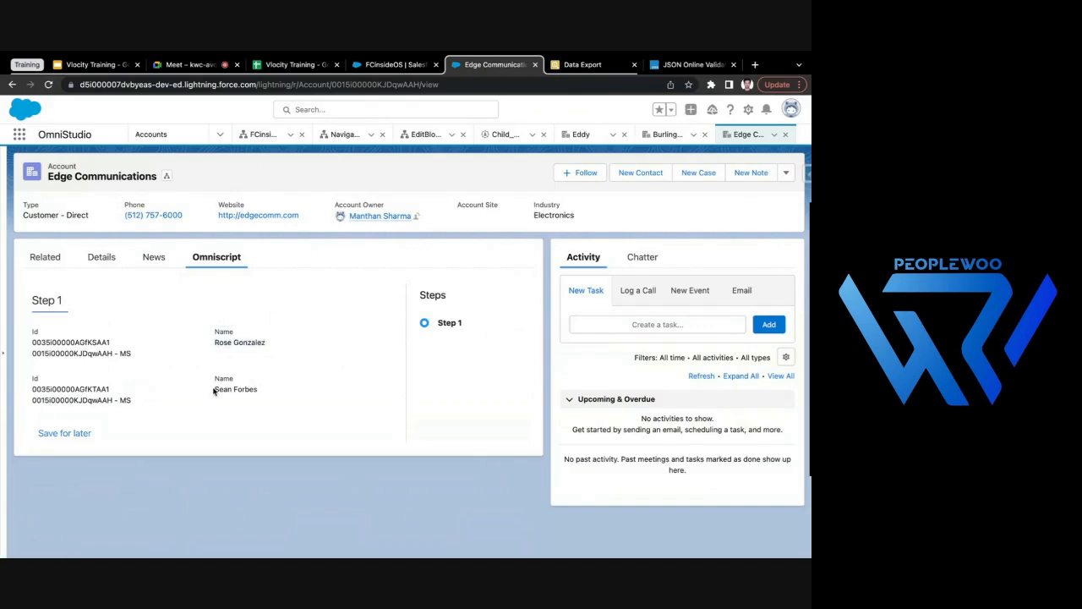
left_click_drag(213, 390, 263, 391)
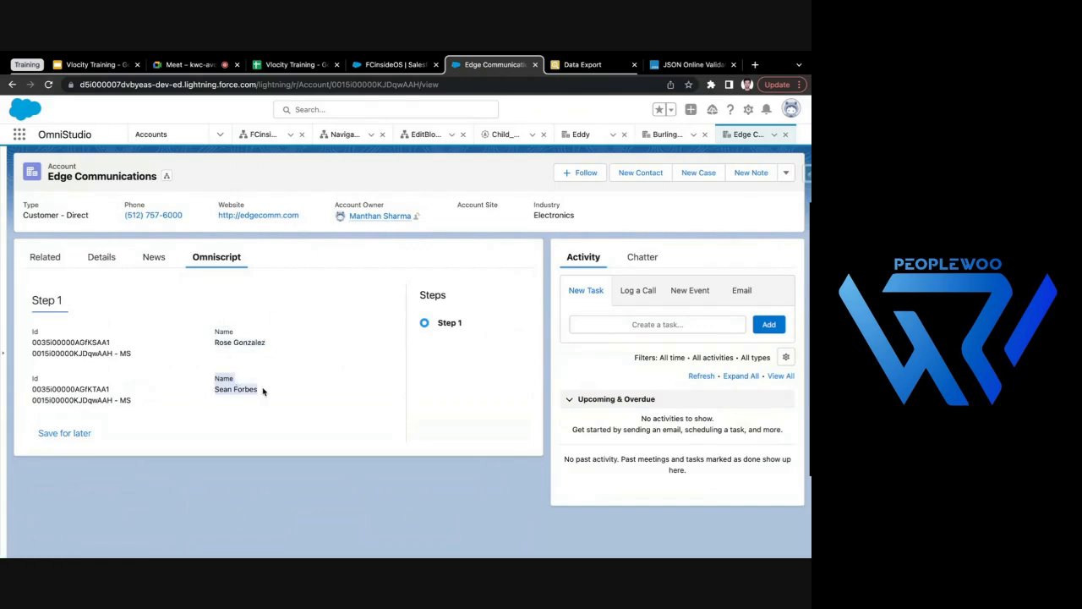
double_click(83, 354)
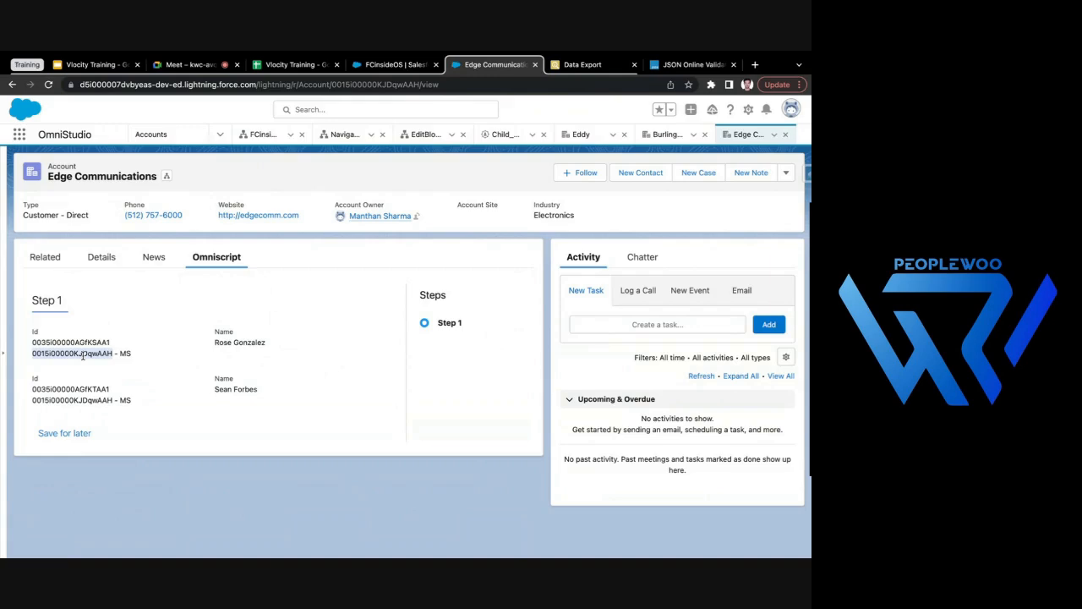
double_click(388, 85)
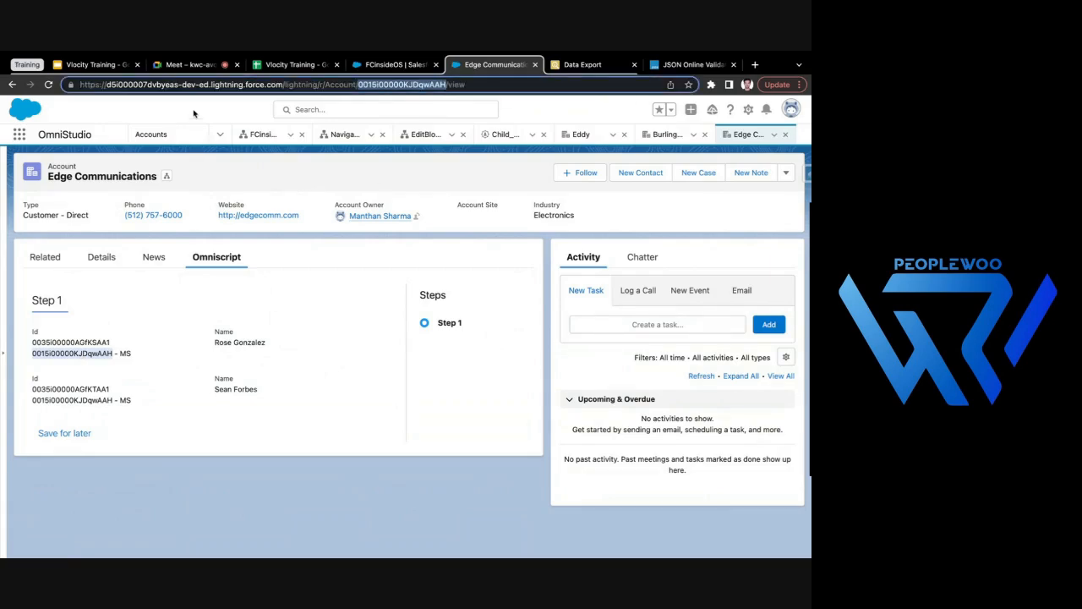
left_click(194, 113)
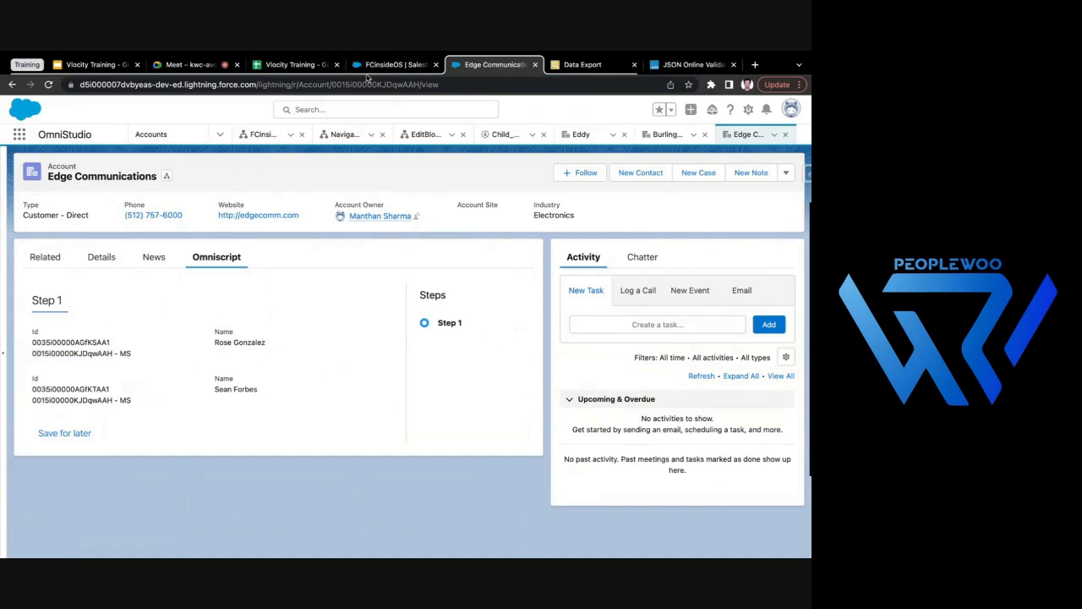
left_click_drag(199, 345, 283, 345)
left_click_drag(213, 390, 266, 386)
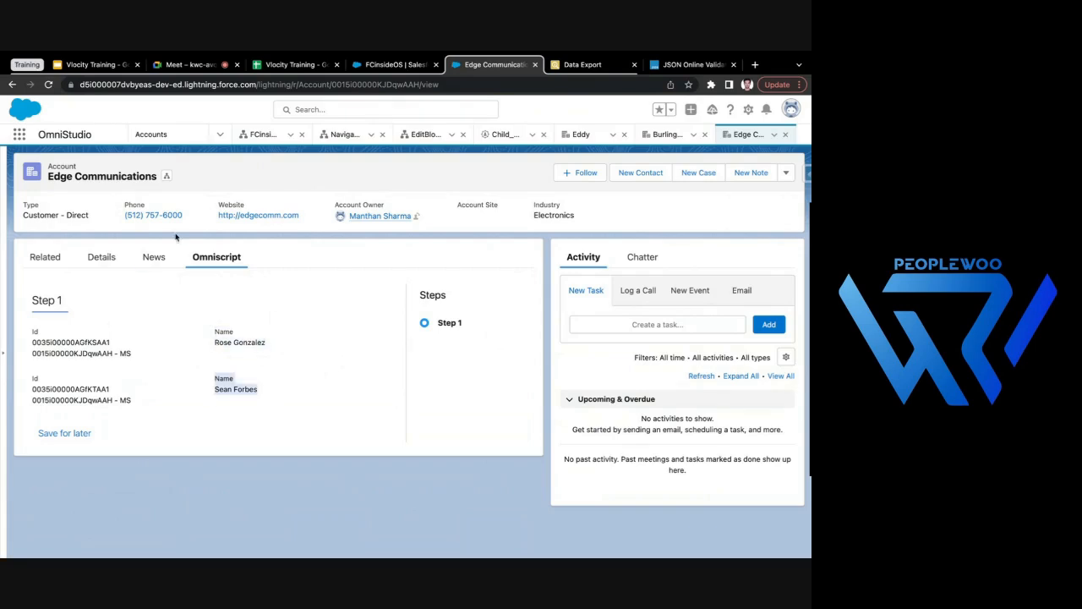
left_click(91, 266)
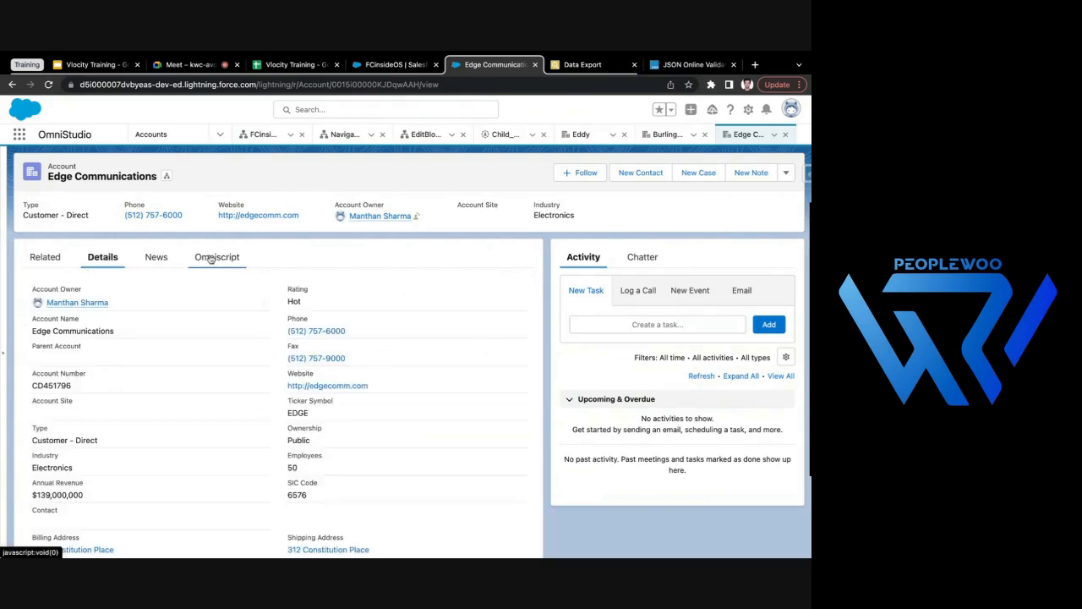
- Examine how ContextId in FCinsideOS's accountDetails value corresponds to the Edge Communications record ID in the URL, and return to that account's OmniScript
left_click(382, 65)
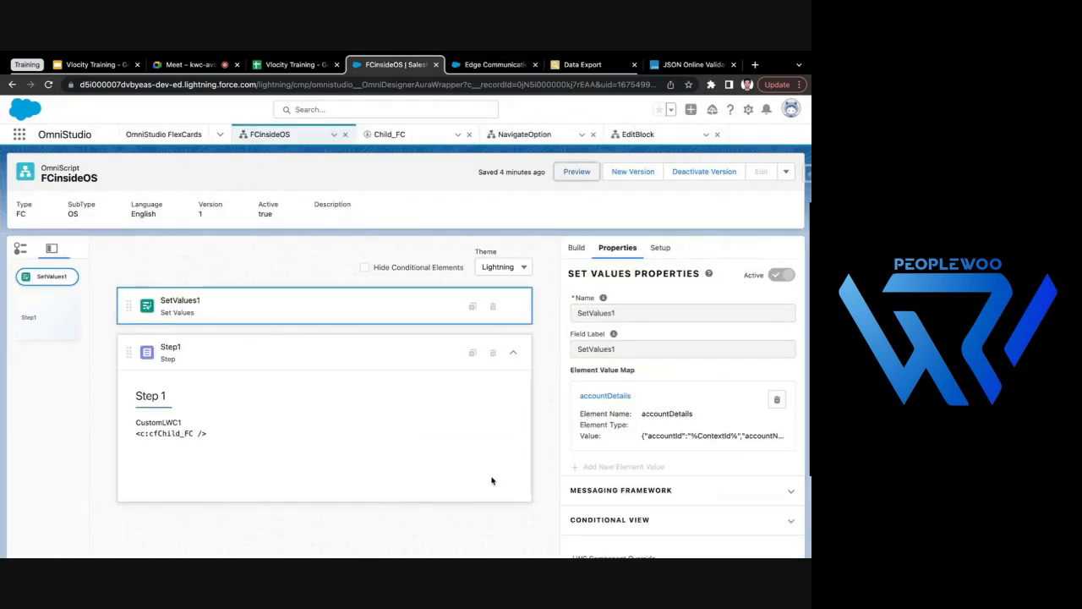
left_click(606, 395)
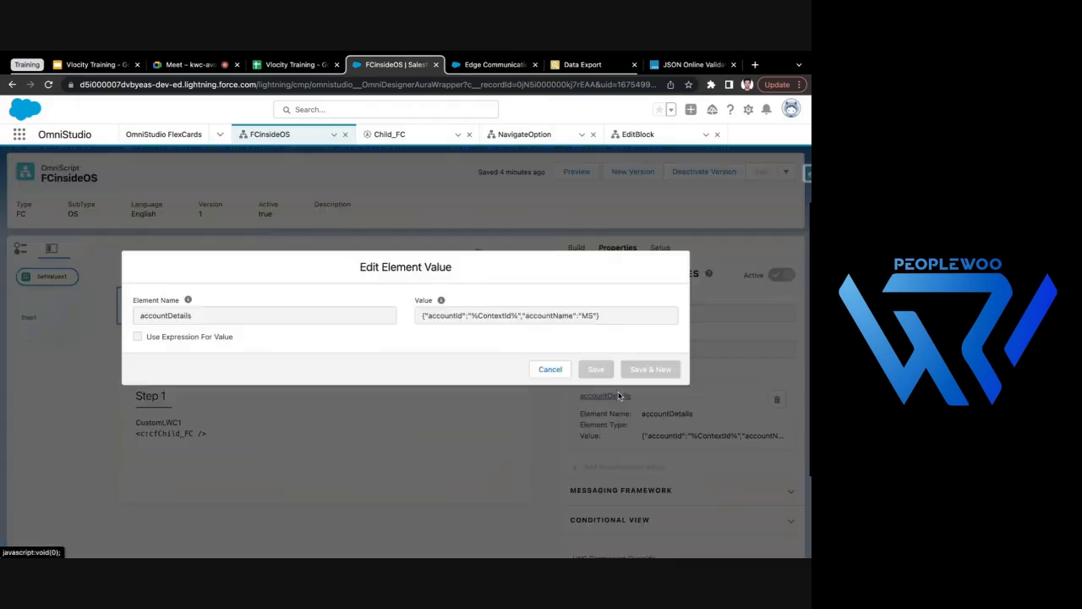
double_click(502, 322)
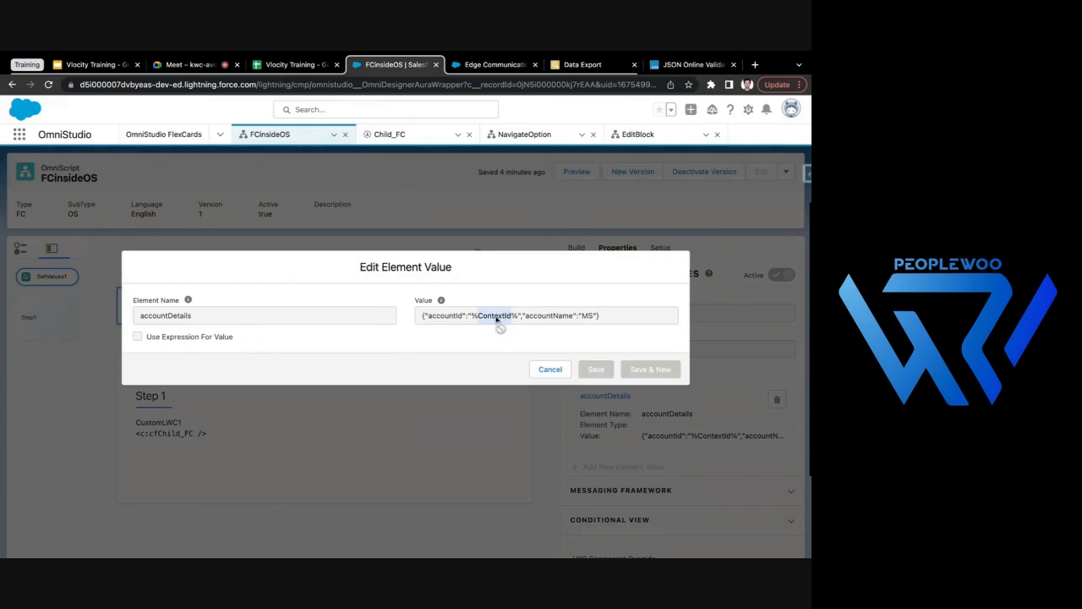
left_click(505, 66)
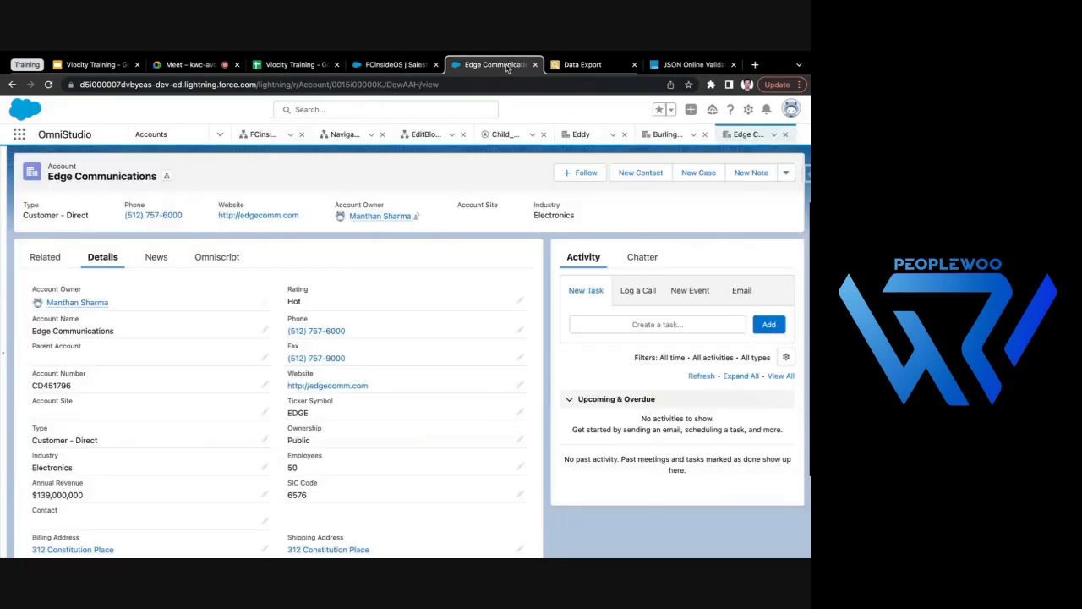
double_click(367, 84)
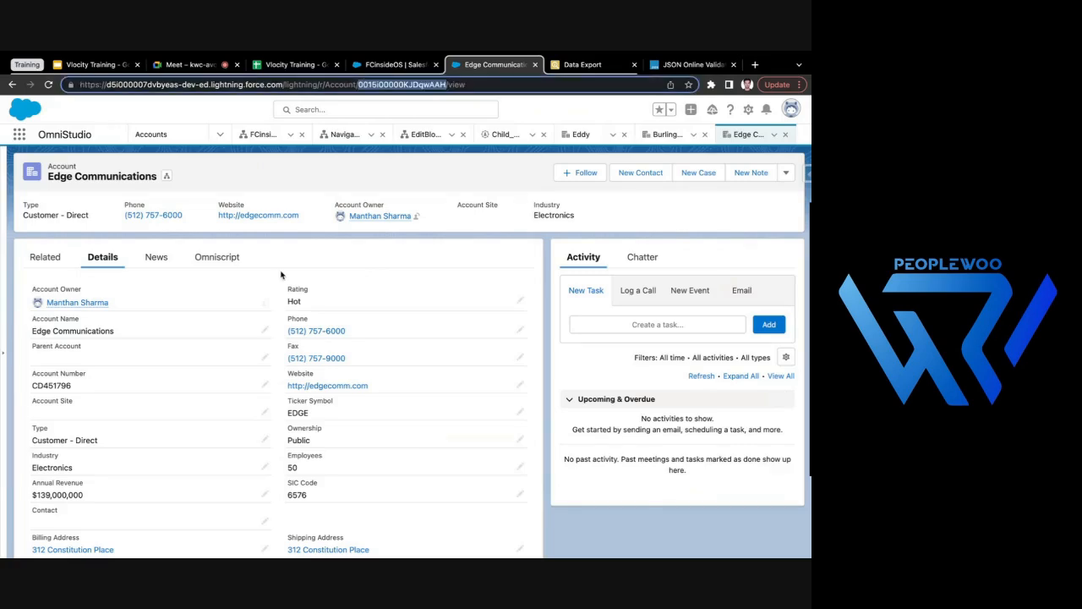
double_click(398, 83)
left_click(394, 67)
left_click(497, 319)
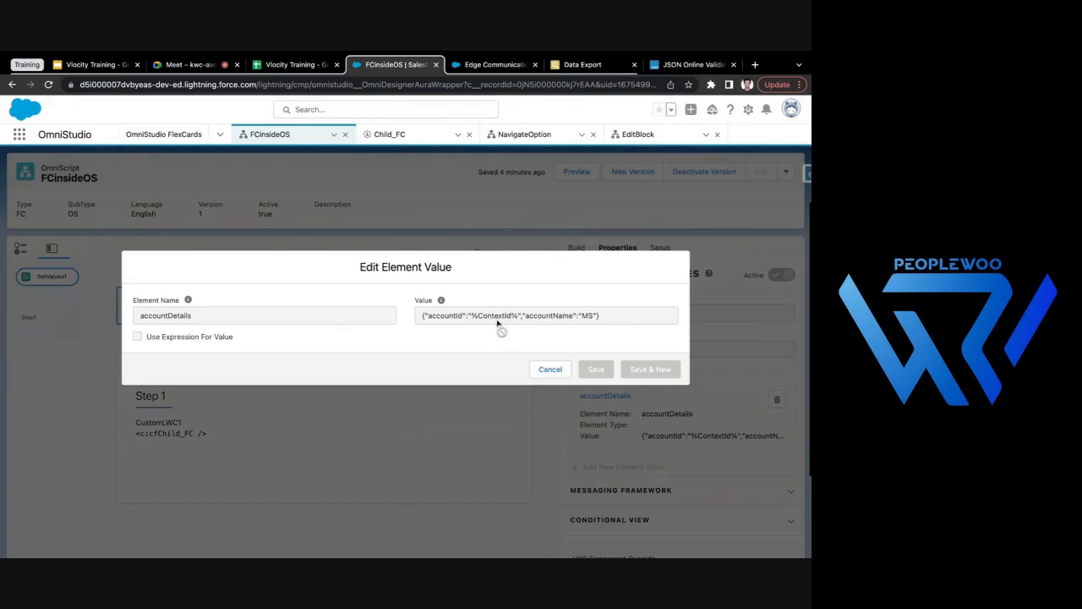
left_click(551, 369)
left_click(470, 68)
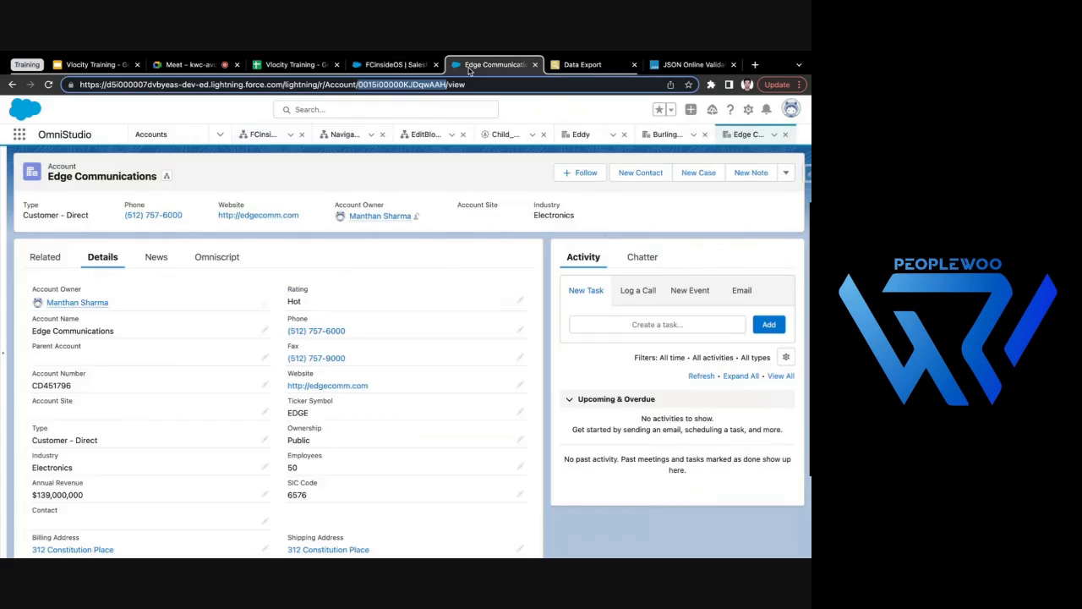
left_click(217, 257)
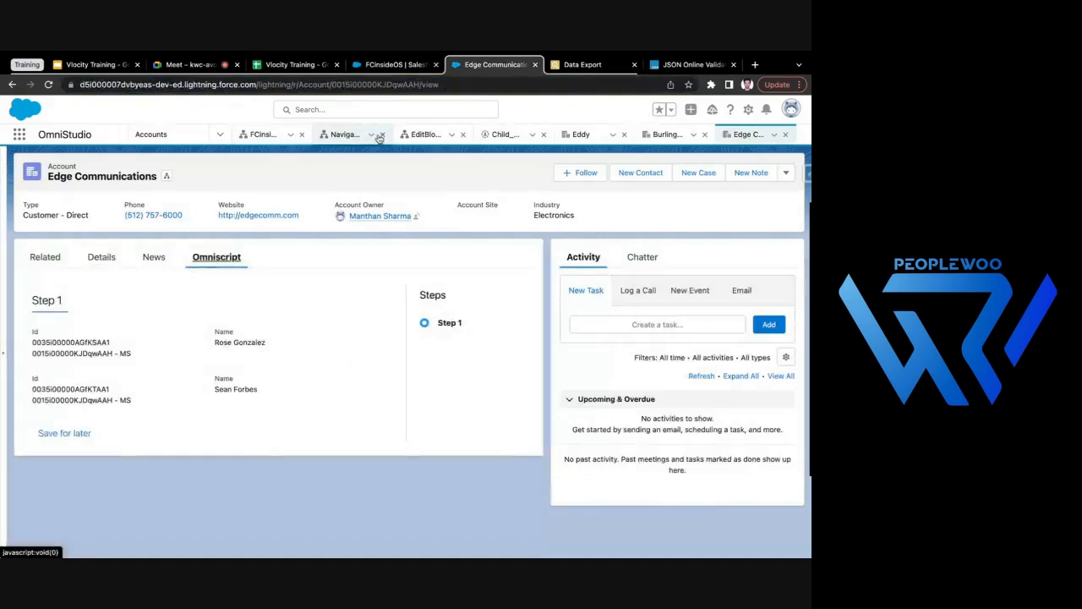
- Open Express Logistics and Transport from the All Accounts list view and examine the contacts in its OmniScript and the account details
left_click(151, 134)
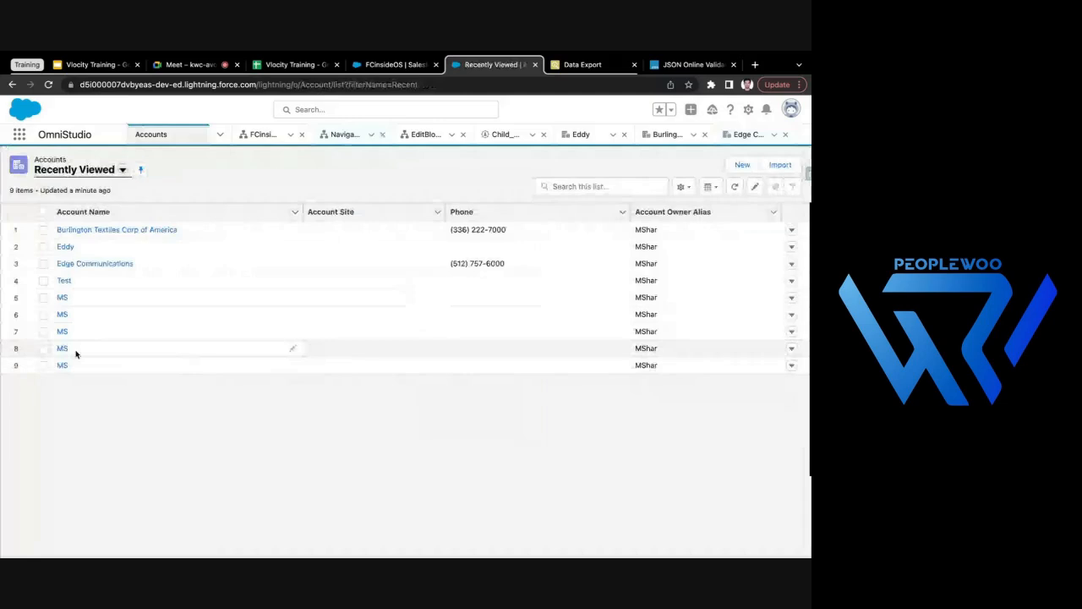
left_click(83, 171)
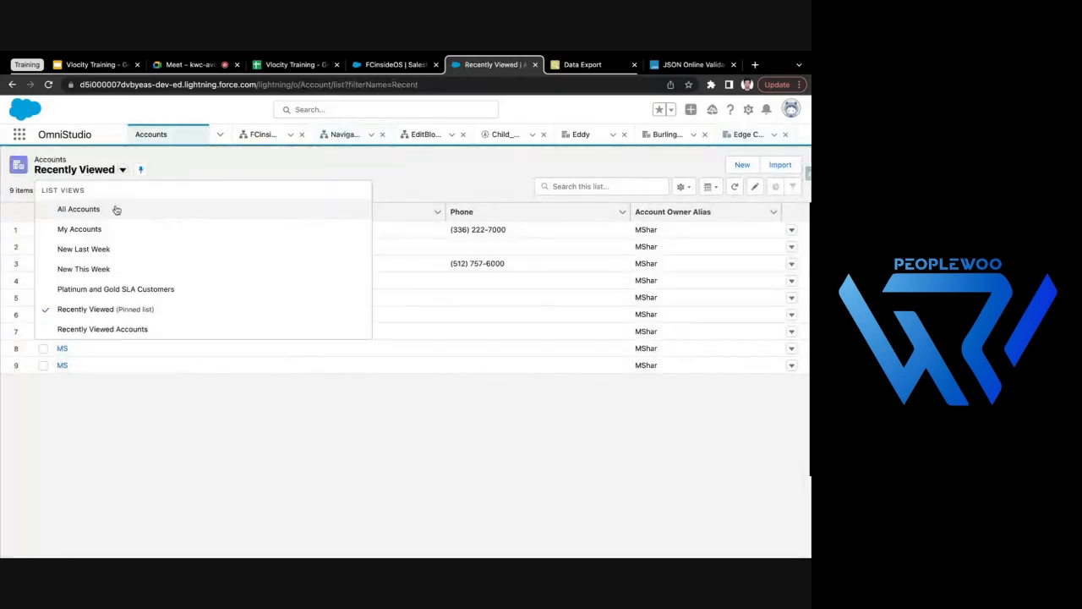
left_click(116, 209)
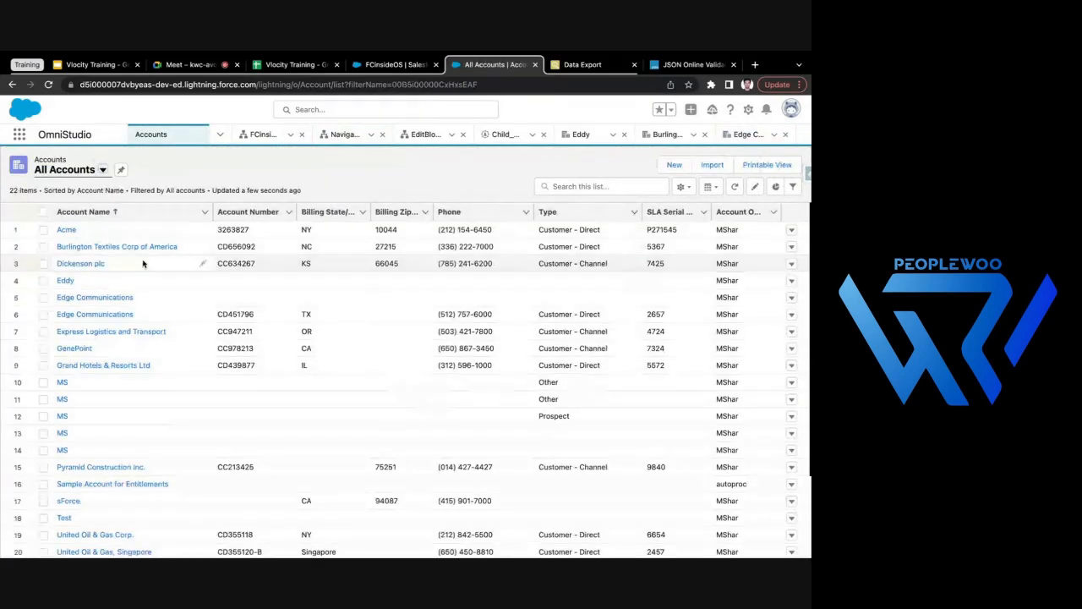
left_click(107, 332)
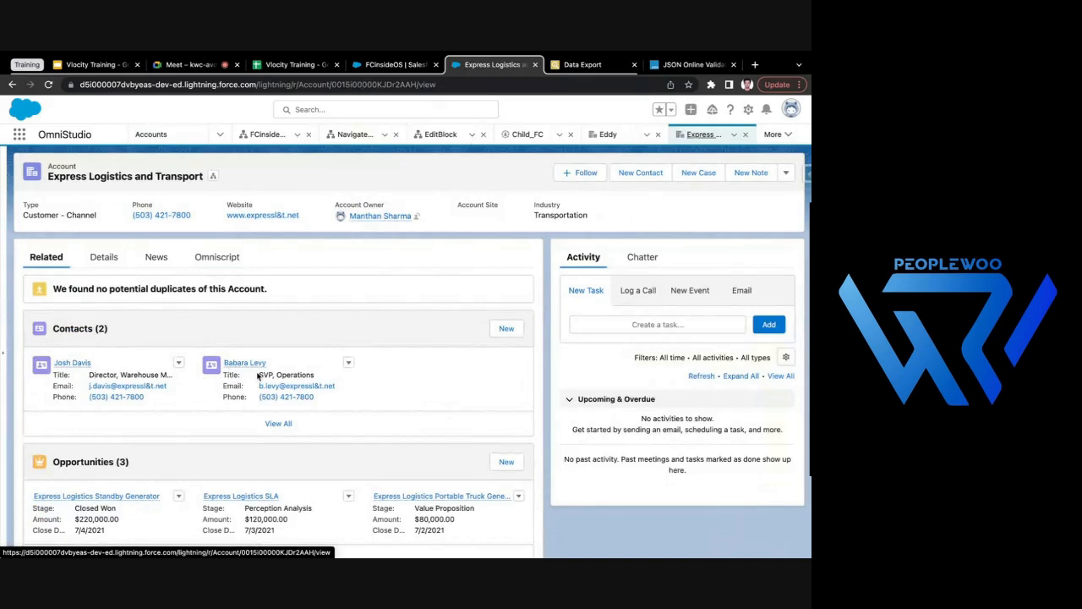
left_click(226, 264)
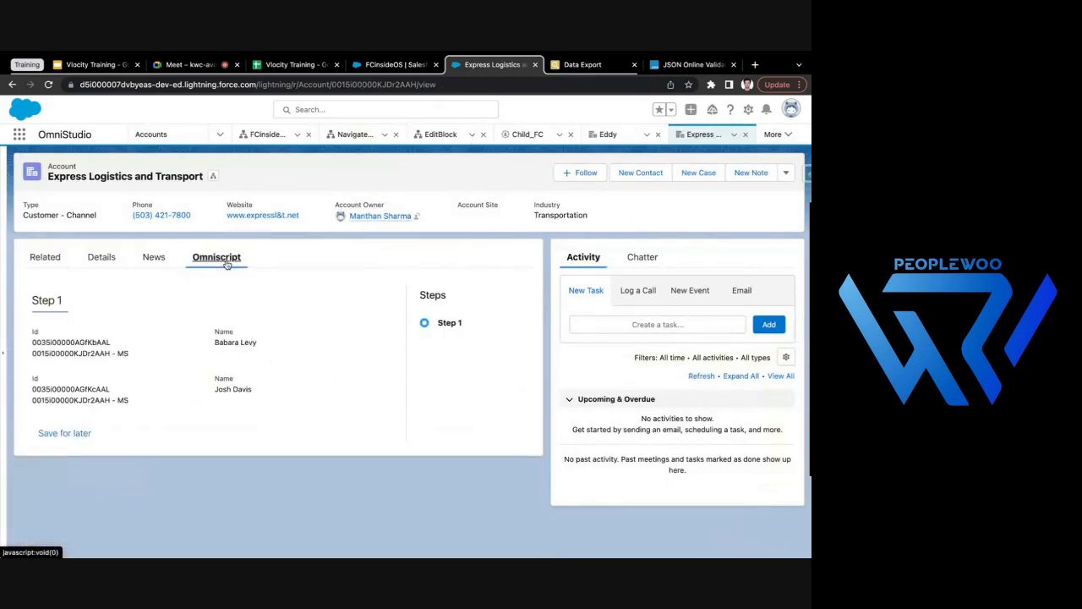
left_click_drag(215, 342, 257, 342)
left_click_drag(215, 389, 253, 388)
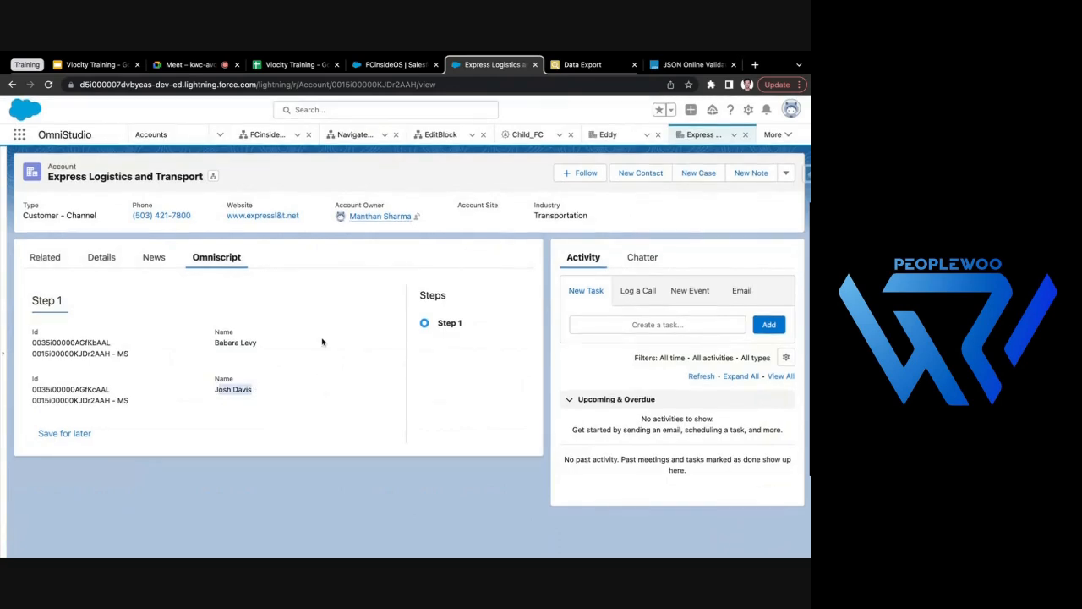
left_click(119, 258)
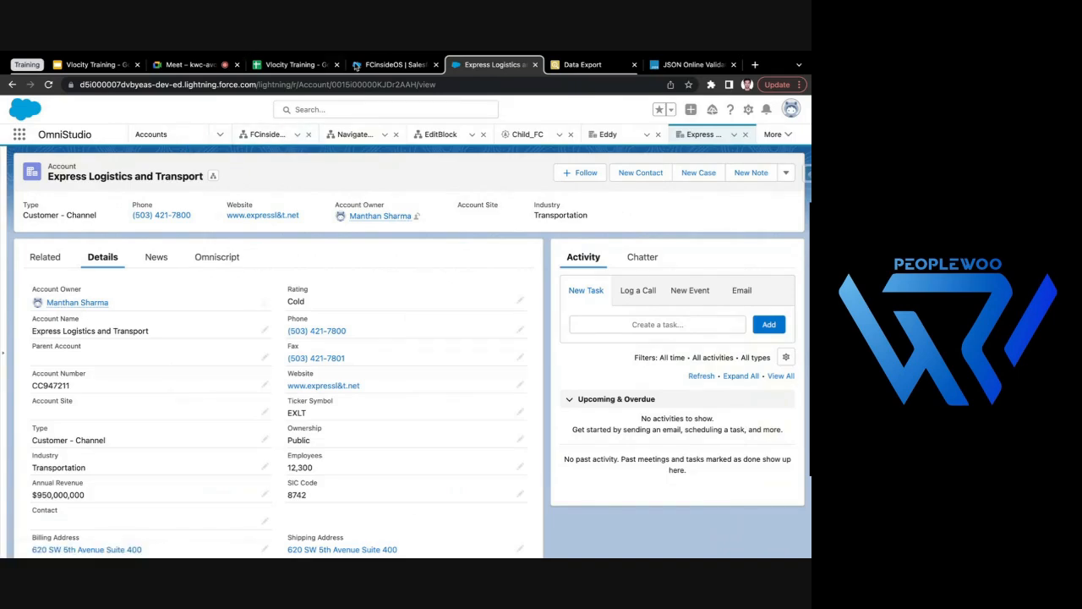
left_click(773, 136)
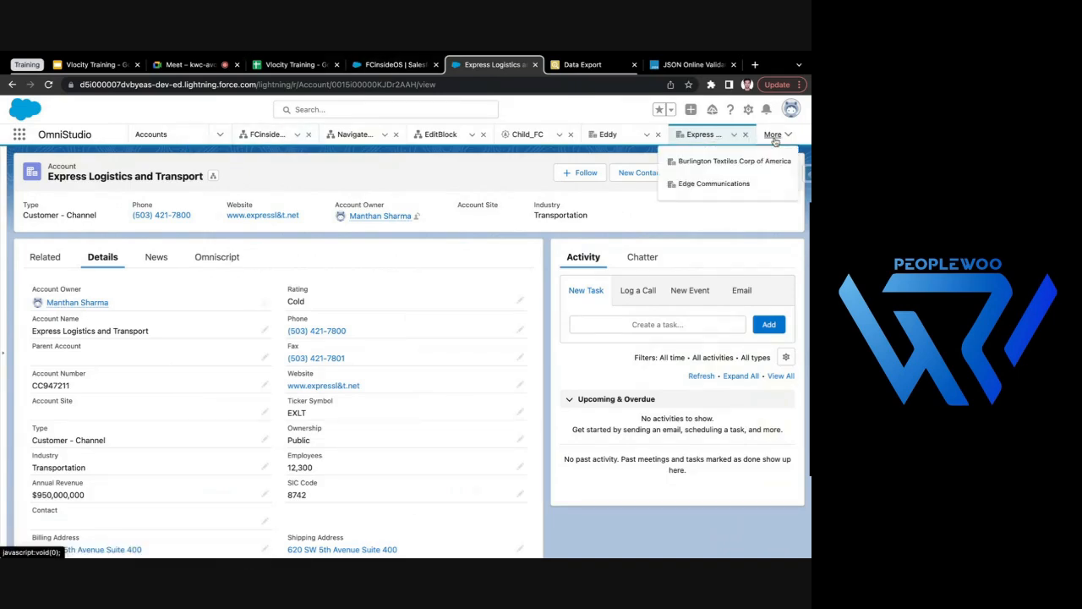
- Close FCinsideOS, Child_FC and EditBlock in the designer window, and expand and select Step1 of the NavigateOption OmniScript
left_click(394, 65)
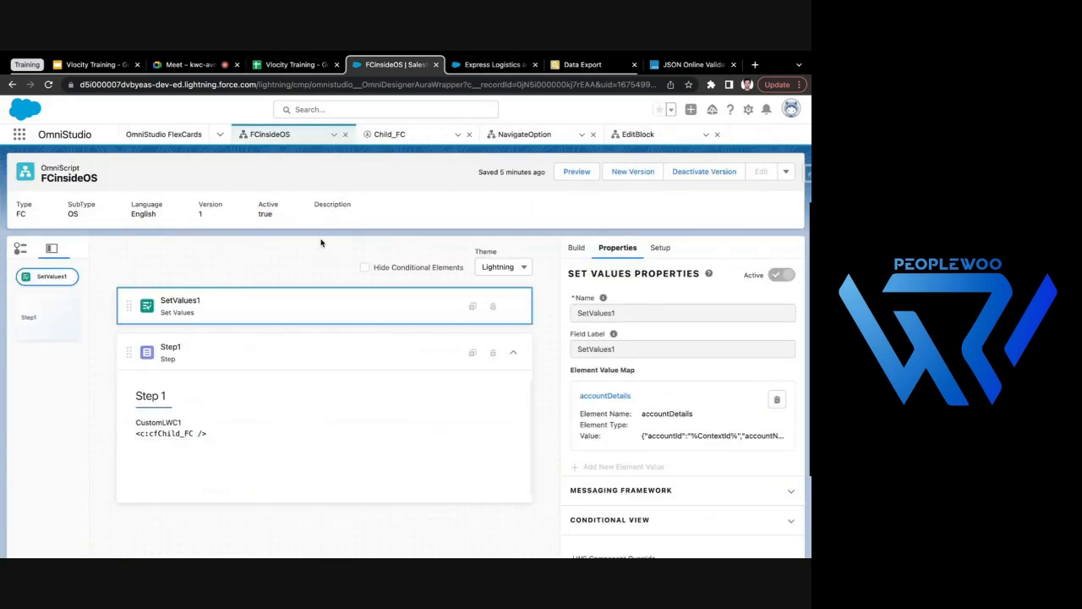
left_click(513, 353)
left_click(514, 353)
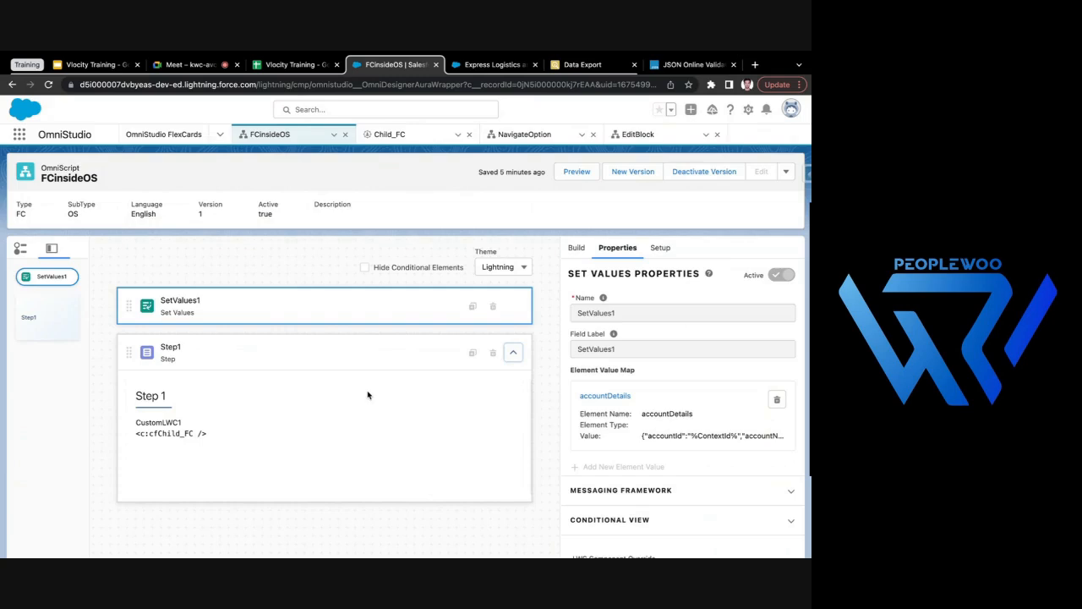
left_click(345, 133)
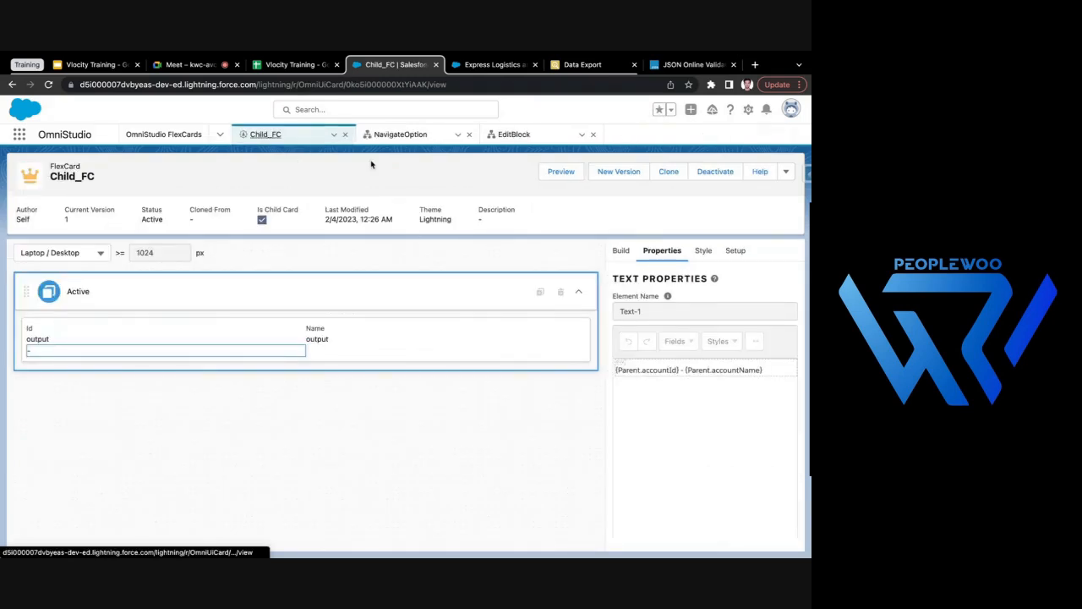
left_click(344, 134)
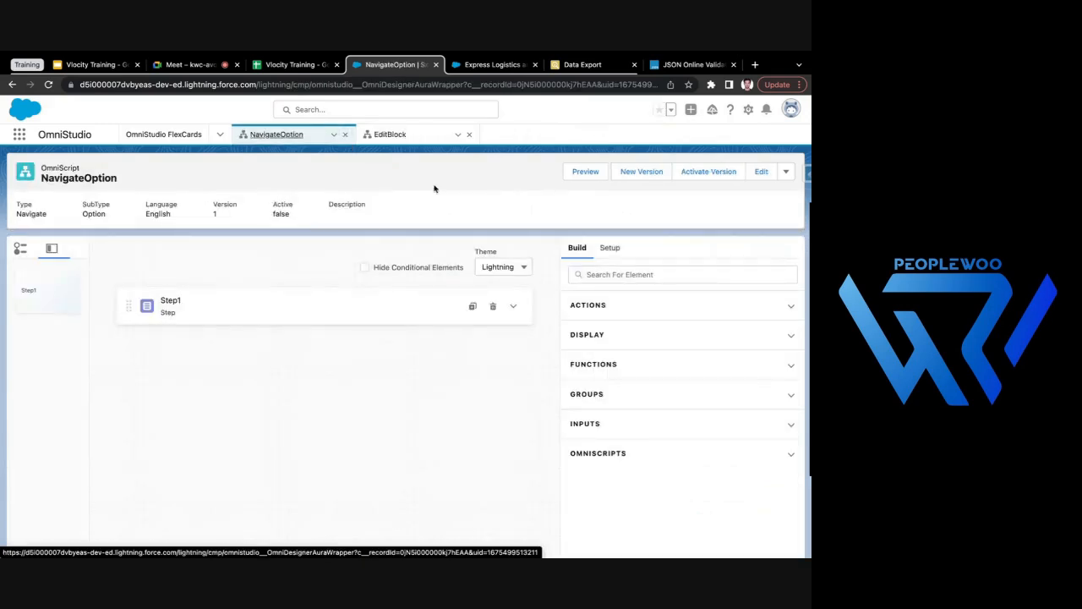
left_click(388, 142)
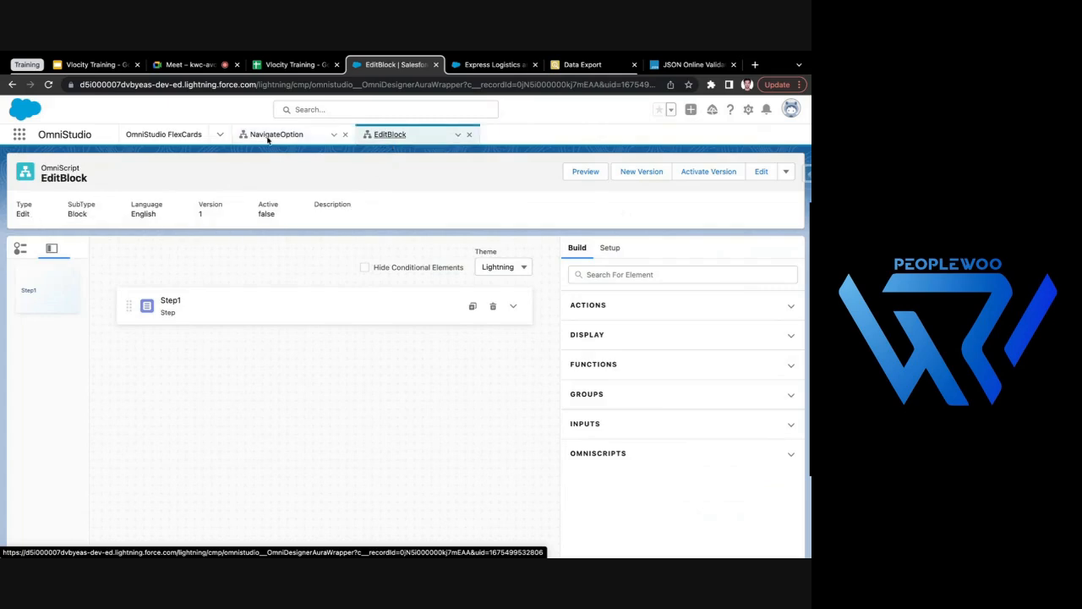
left_click(470, 137)
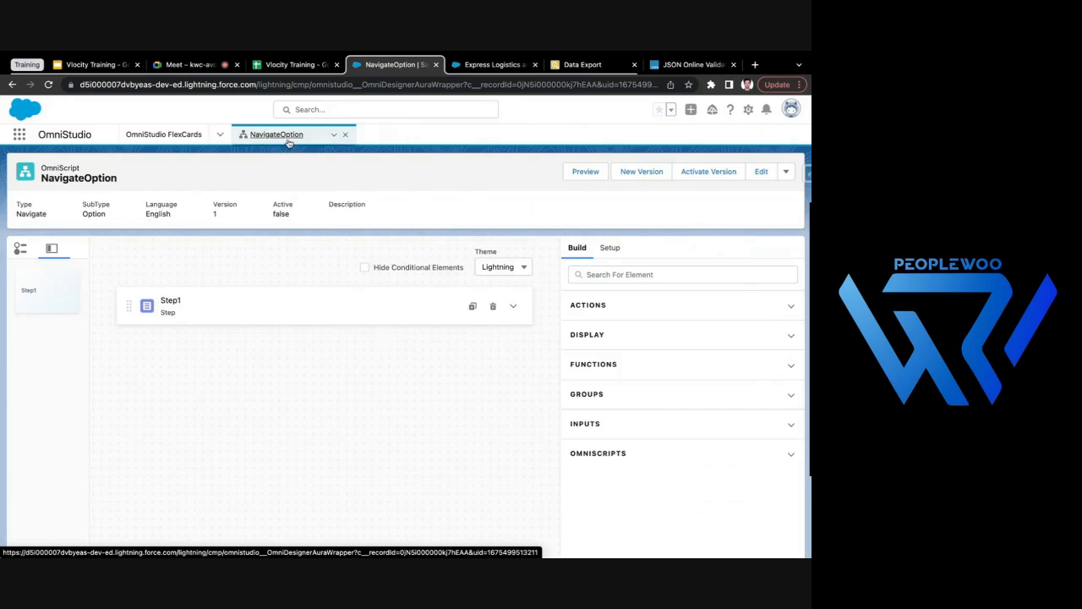
left_click(513, 307)
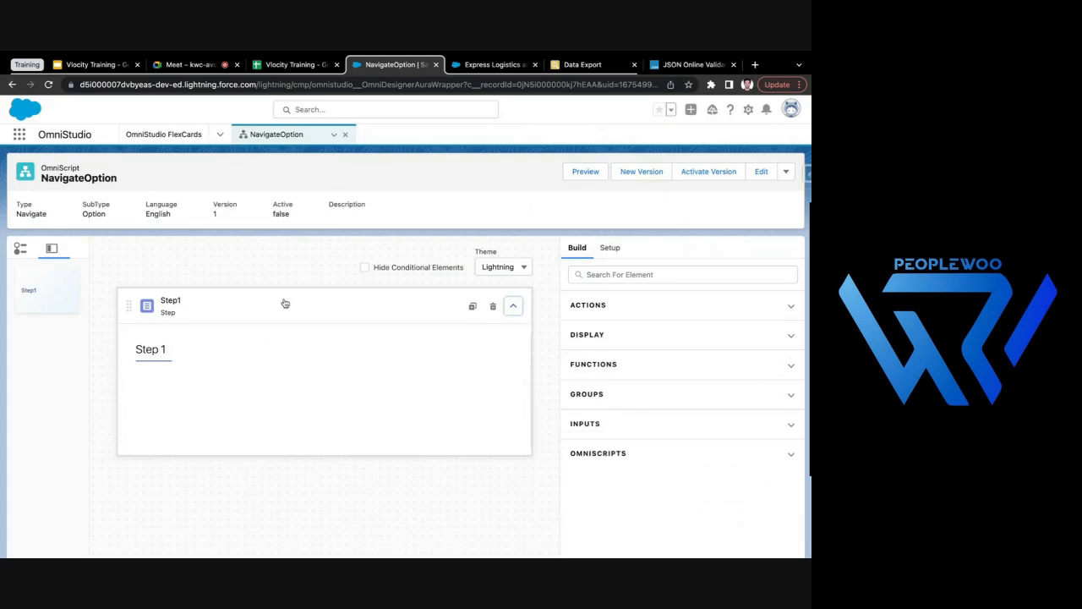
left_click(298, 309)
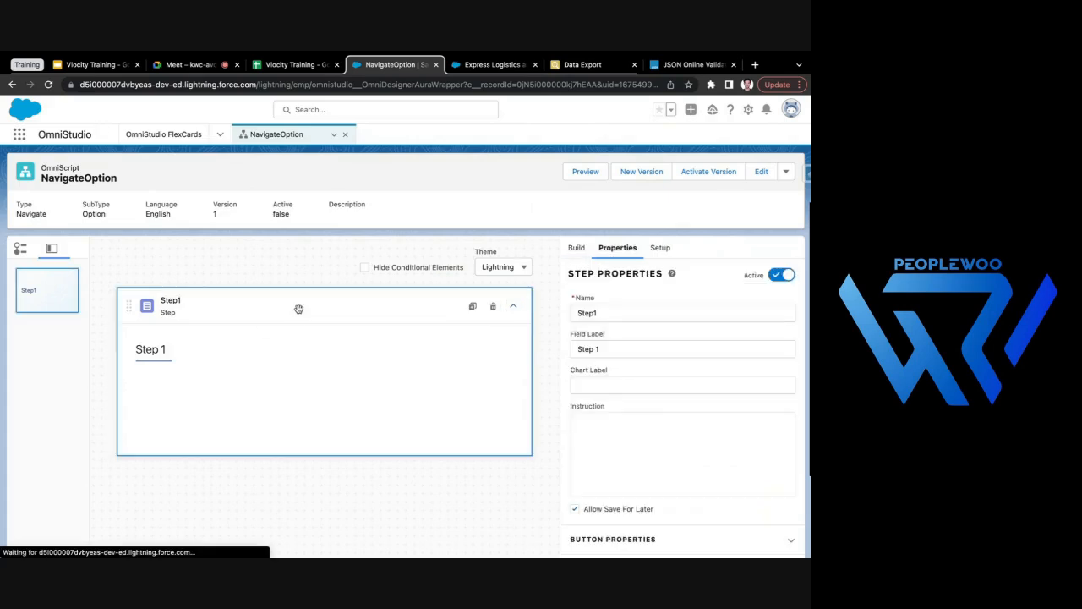
- Display the OmniScripts list in the designer window and recheck the OmniScript output on the Express Logistics and Transport account
left_click(219, 135)
left_click(193, 158)
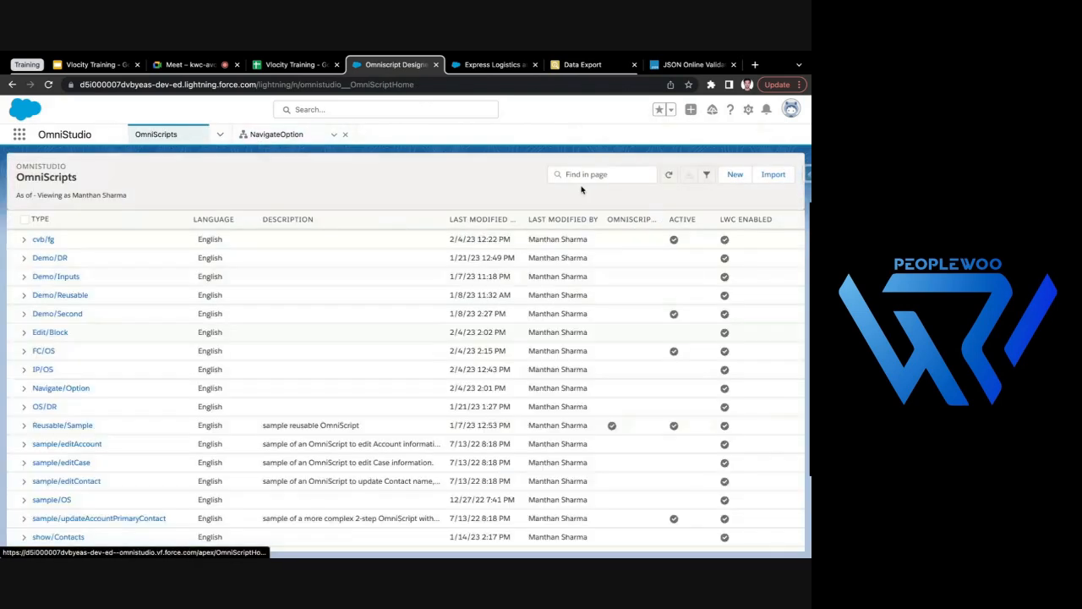
left_click(596, 176)
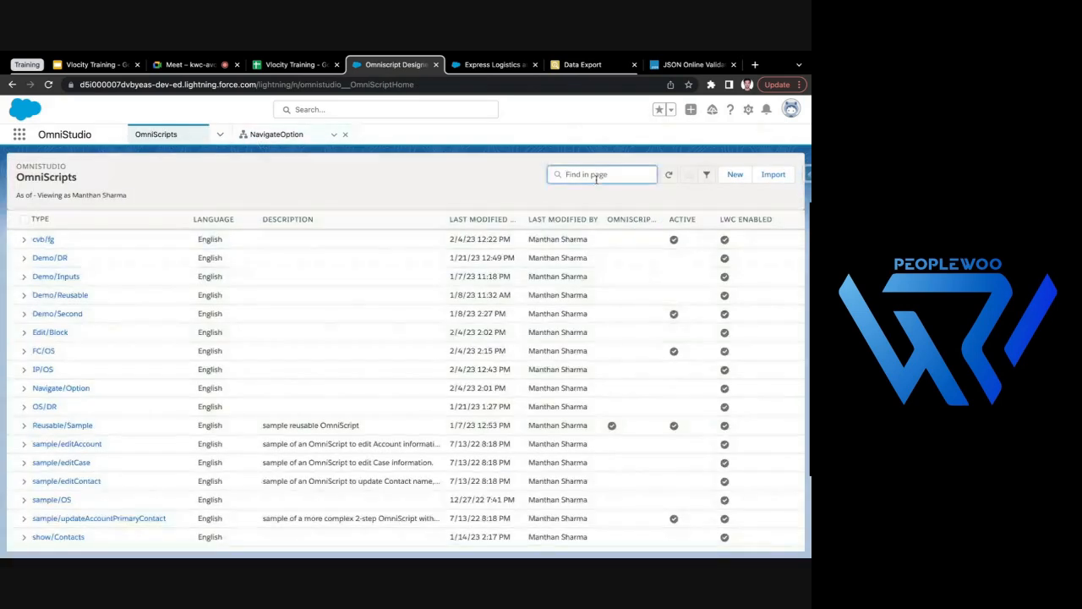
left_click(486, 61)
left_click(221, 256)
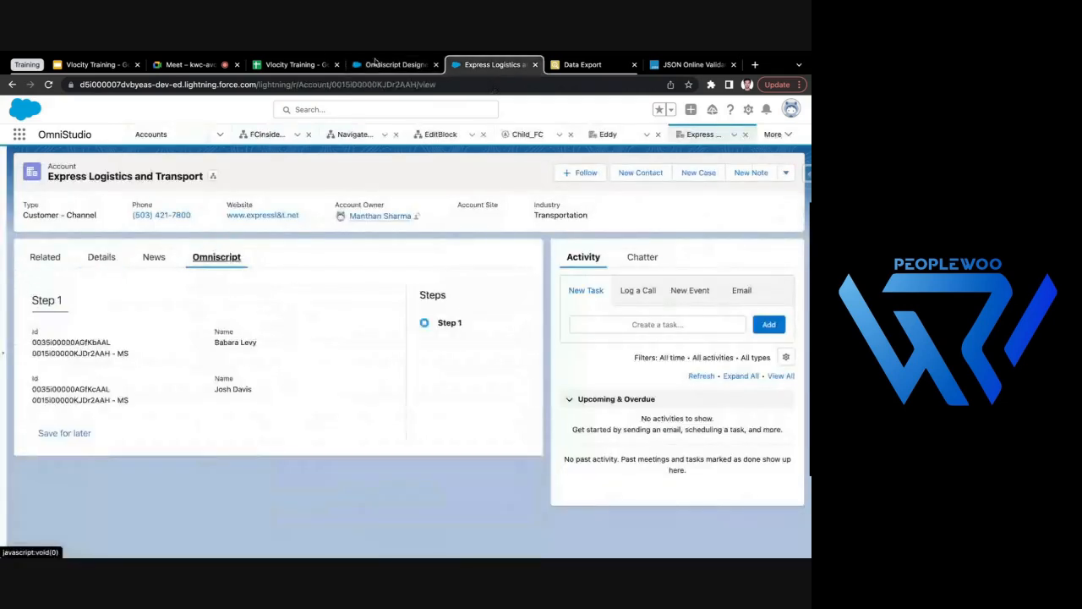
- Search the OmniScripts list for OS, open the FCinsideOS version under FC/OS, and close NavigateOption
left_click(393, 64)
type("OS")
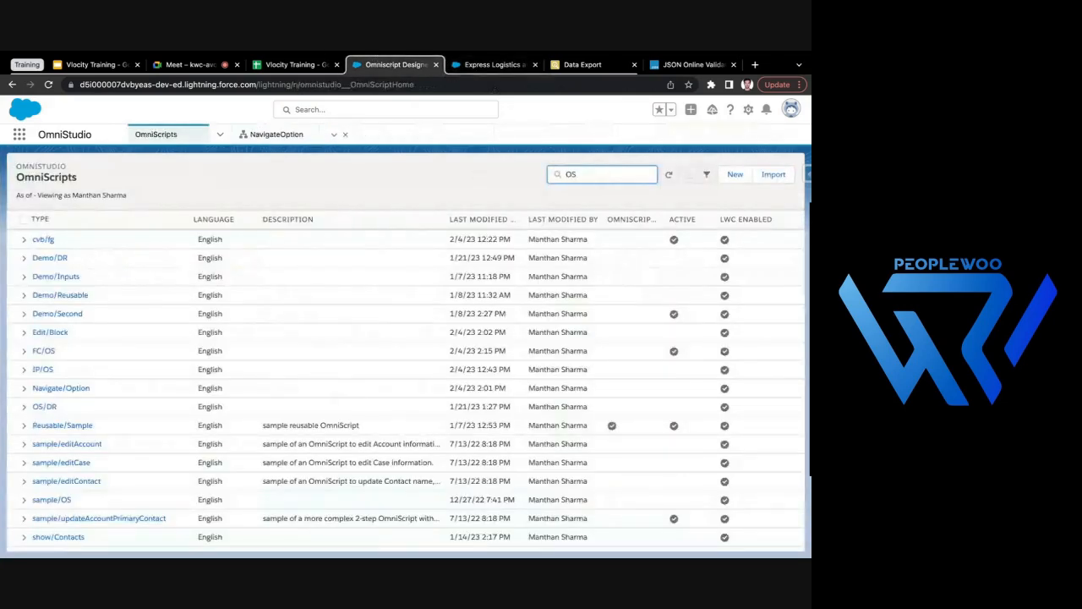
key("Return")
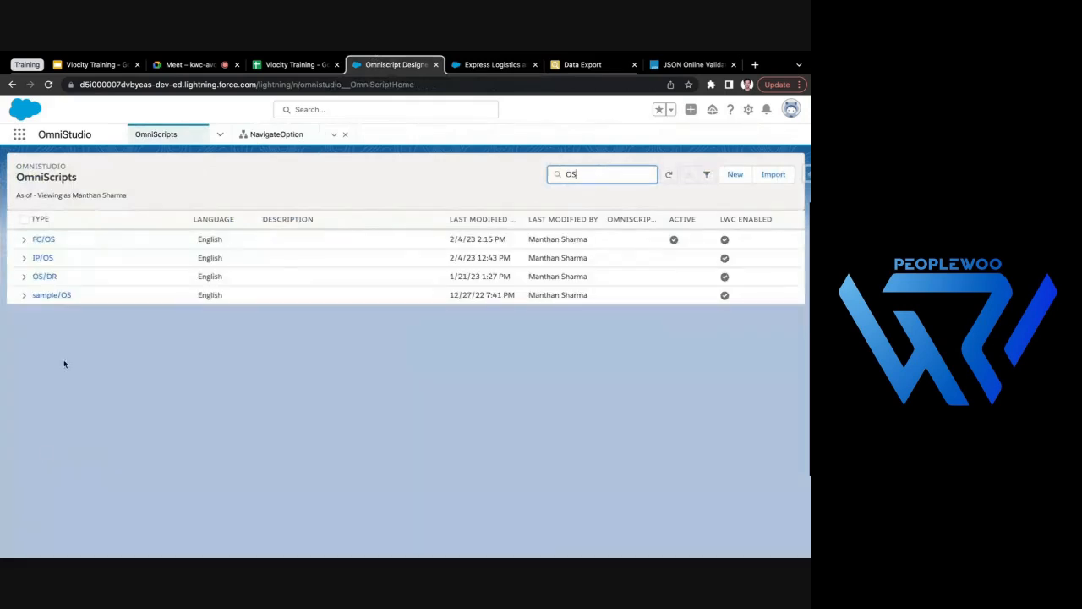
left_click(44, 240)
left_click(67, 257)
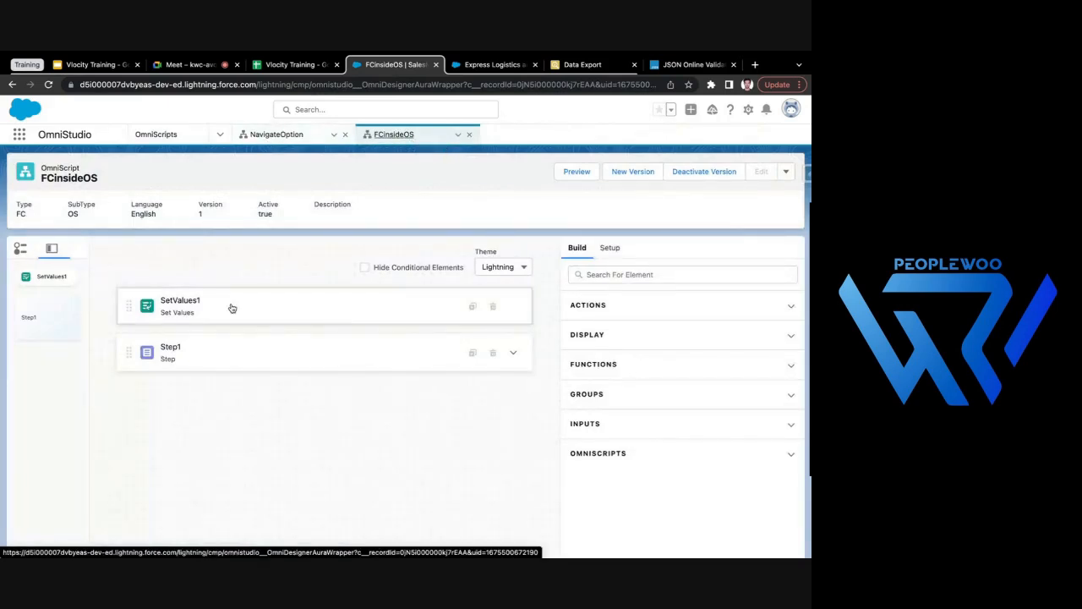
left_click(344, 135)
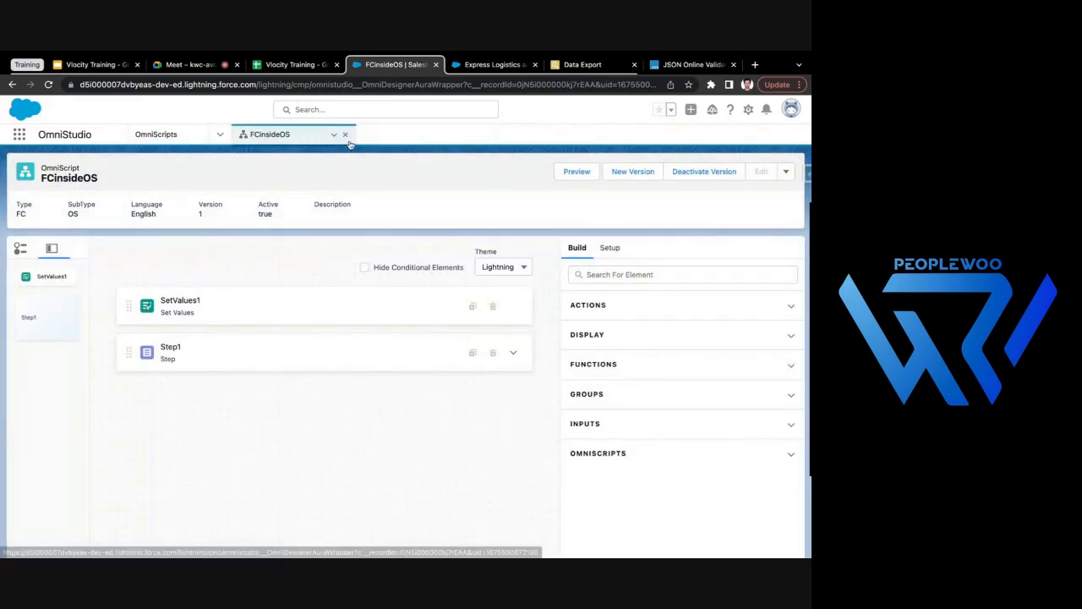
- Deactivate the FCinsideOS version and add a Navigate Action below Step1
left_click(697, 173)
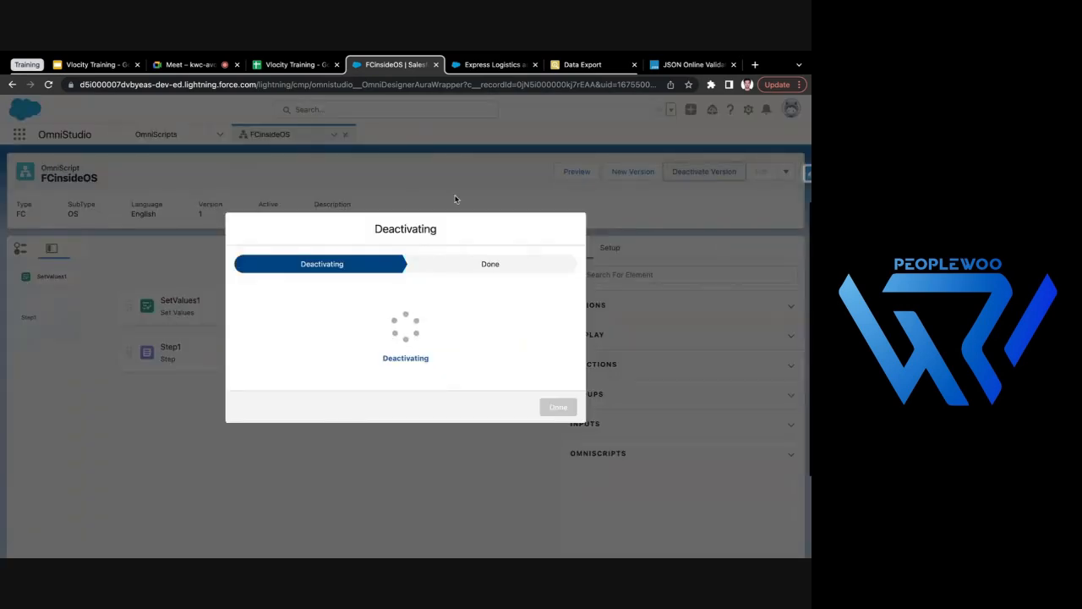
left_click(560, 420)
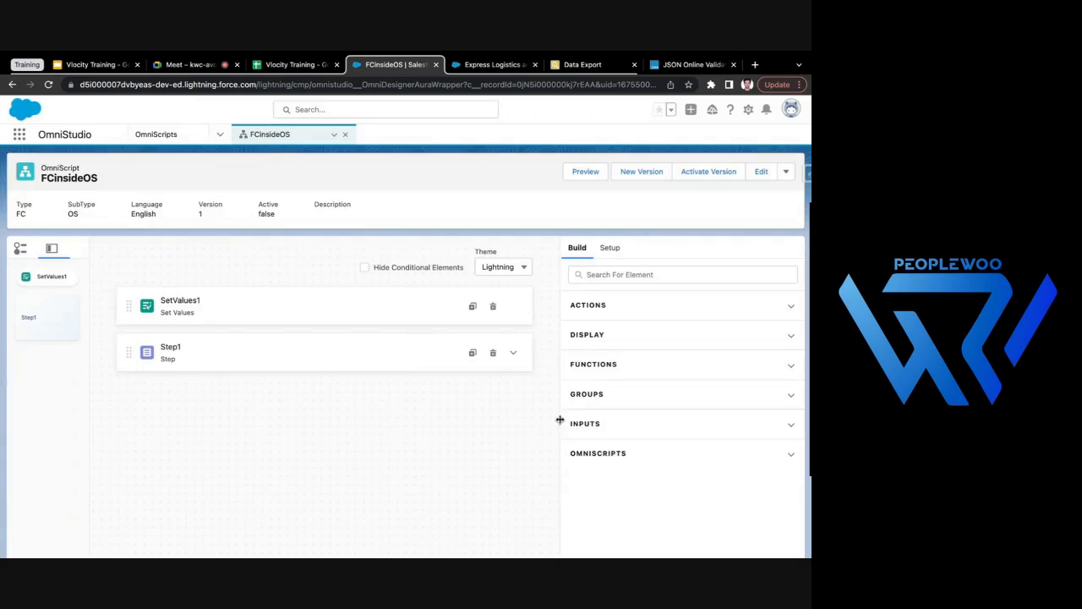
left_click(607, 281)
type("navi")
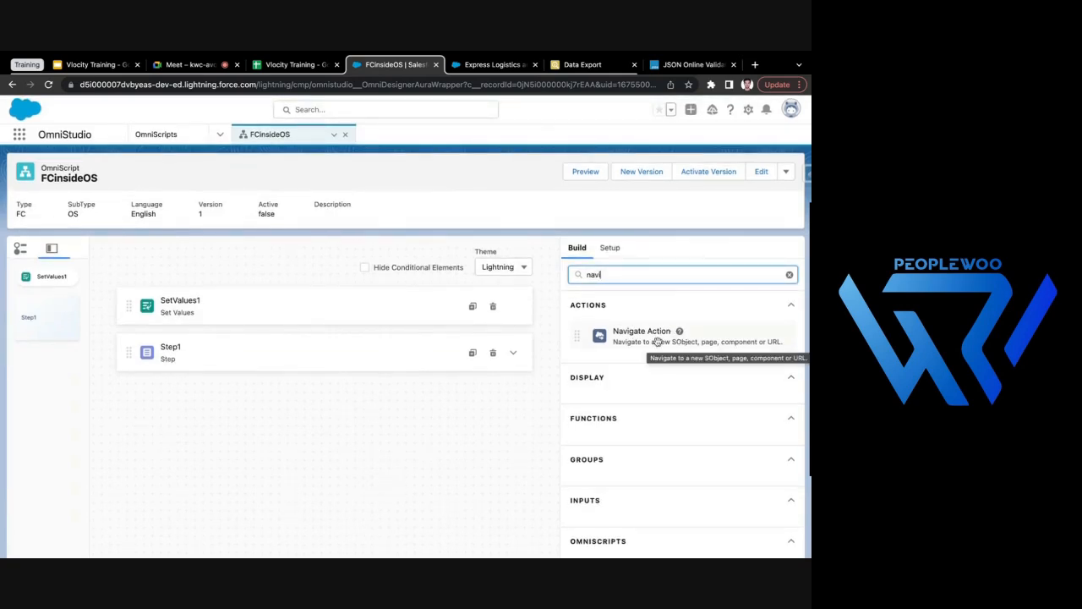
left_click_drag(658, 341, 459, 381)
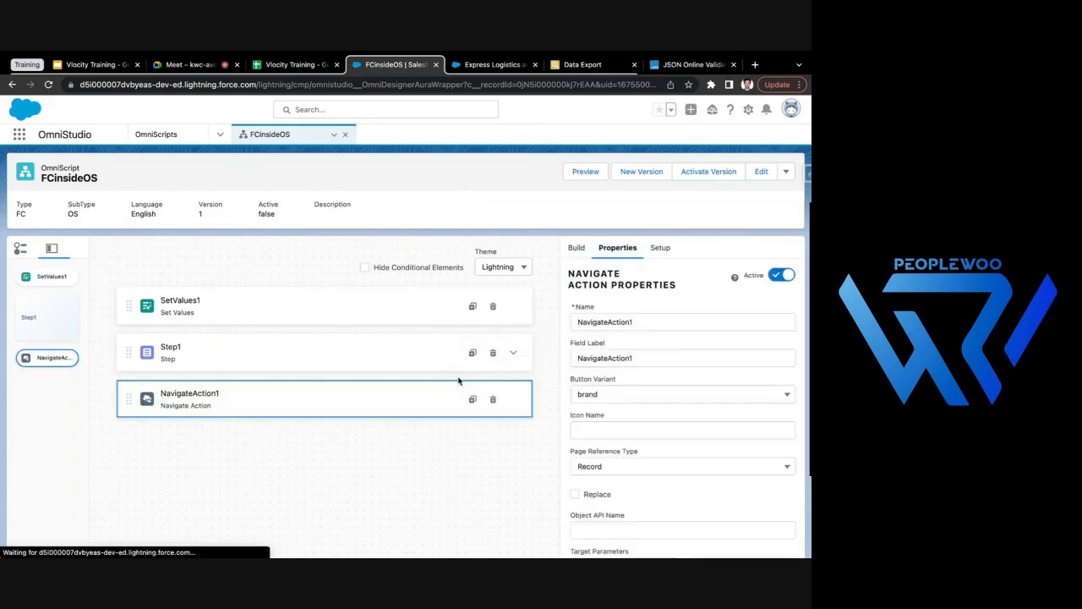
- Expand Step1, try placing NavigateAction1 inside it under CustomLWC1, and move the action back below the step
left_click(513, 355)
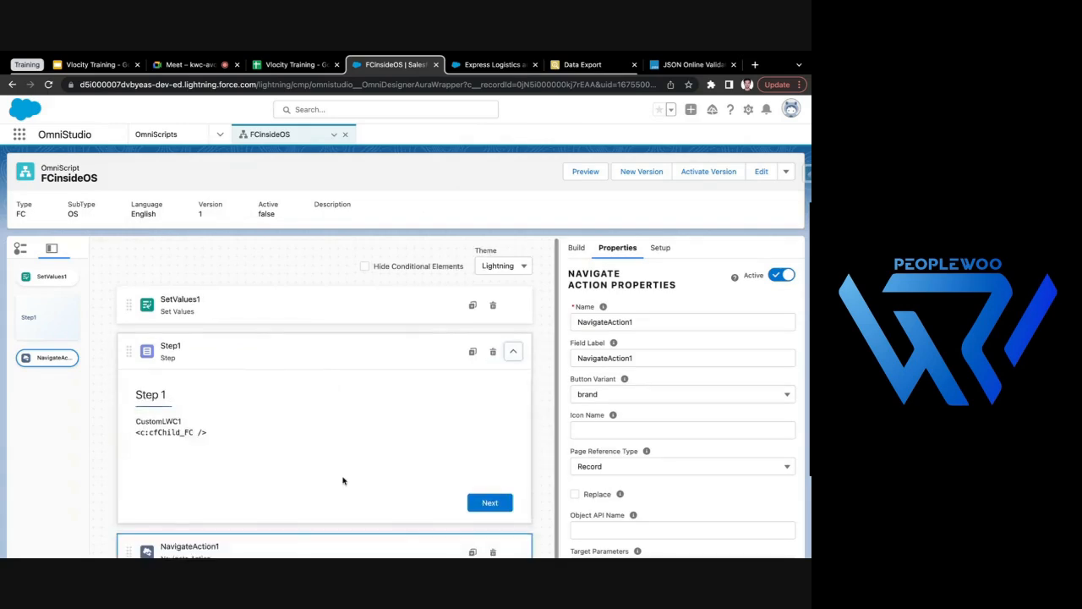
scroll(343, 481, "down", 1)
left_click_drag(264, 493, 282, 422)
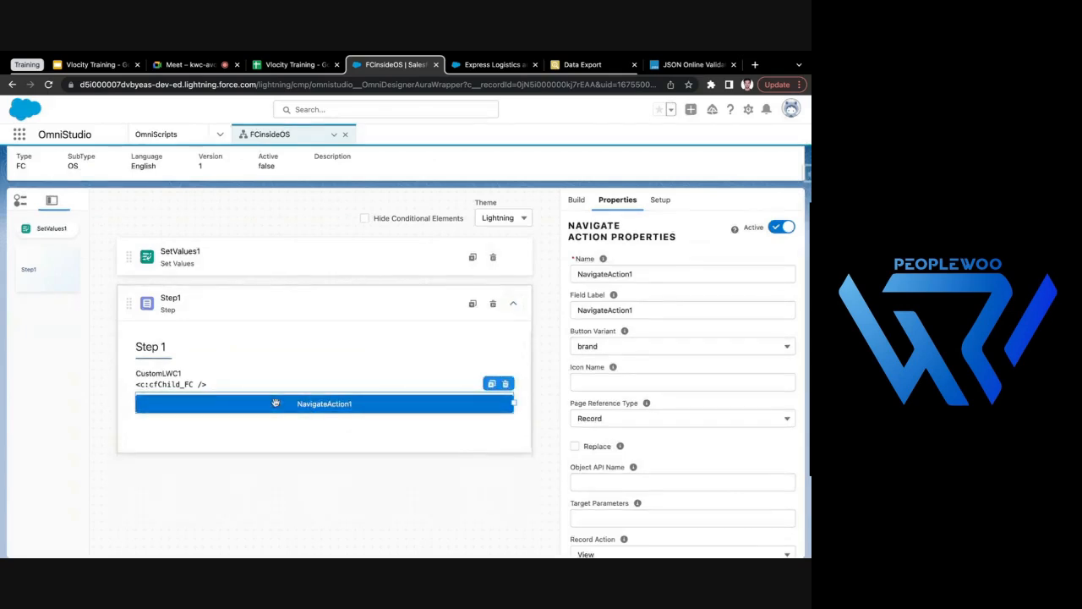
left_click_drag(354, 403, 362, 476)
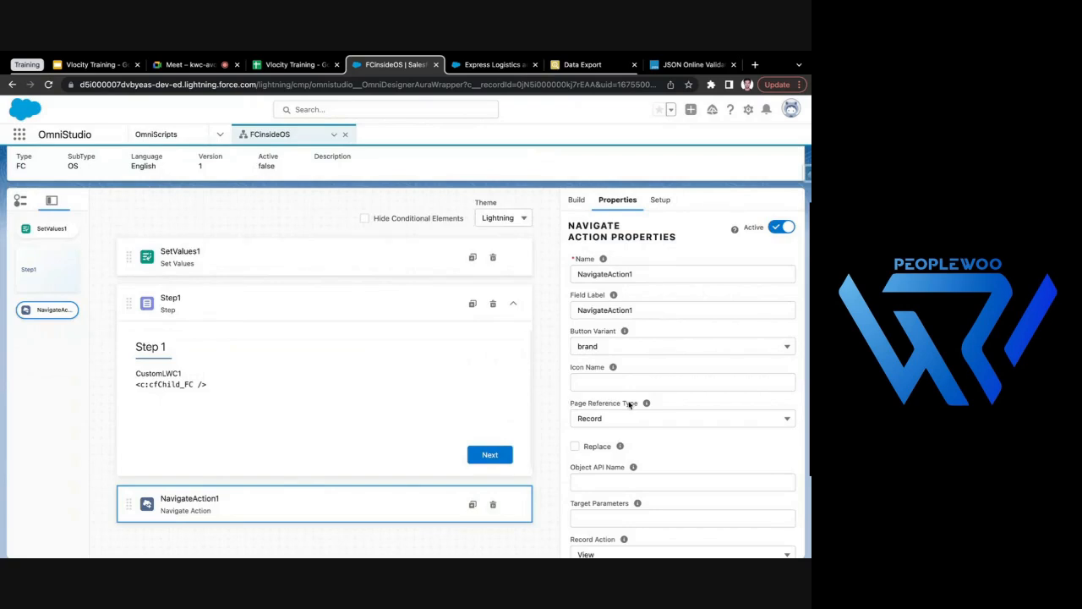
- Review the Page Reference Type options of NavigateAction1 and set the type to App
left_click(642, 418)
scroll(674, 451, "up", 2)
scroll(698, 389, "down", 2)
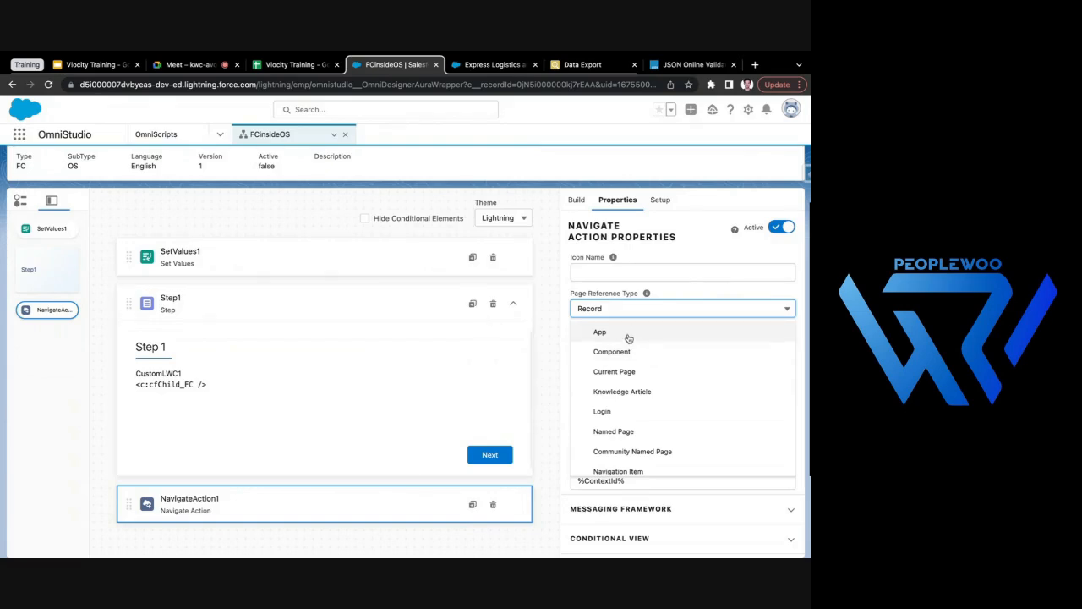
scroll(640, 382, "down", 3)
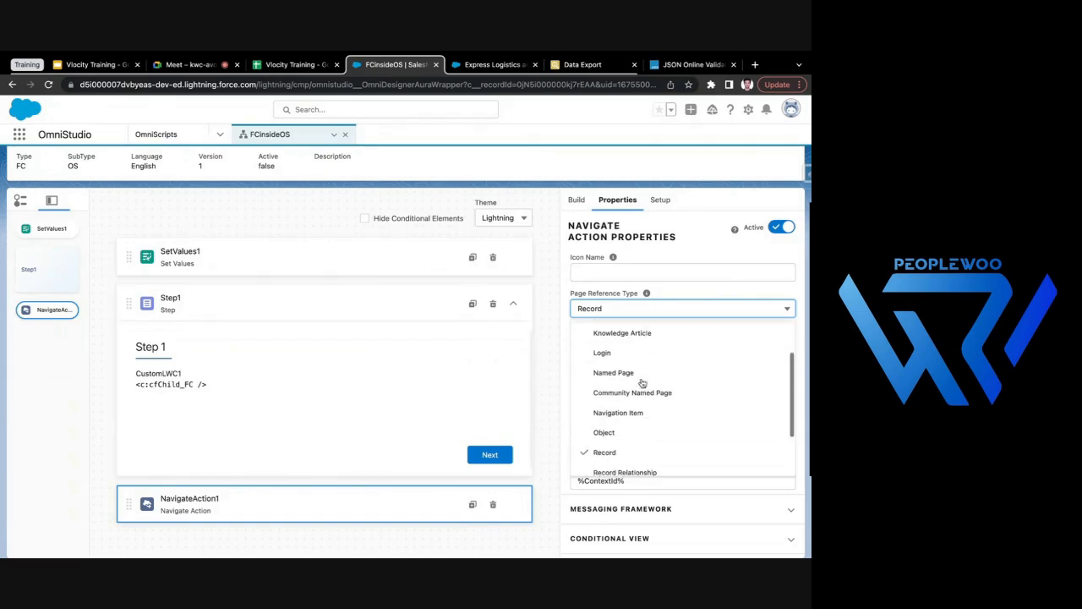
scroll(641, 383, "up", 1)
scroll(652, 394, "down", 2)
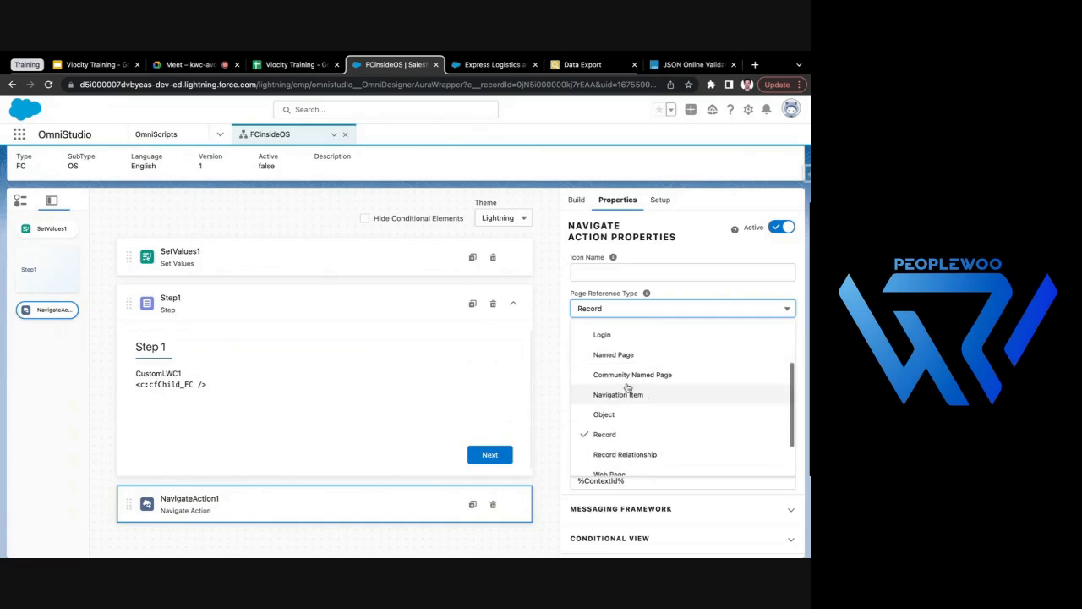
scroll(648, 422, "down", 2)
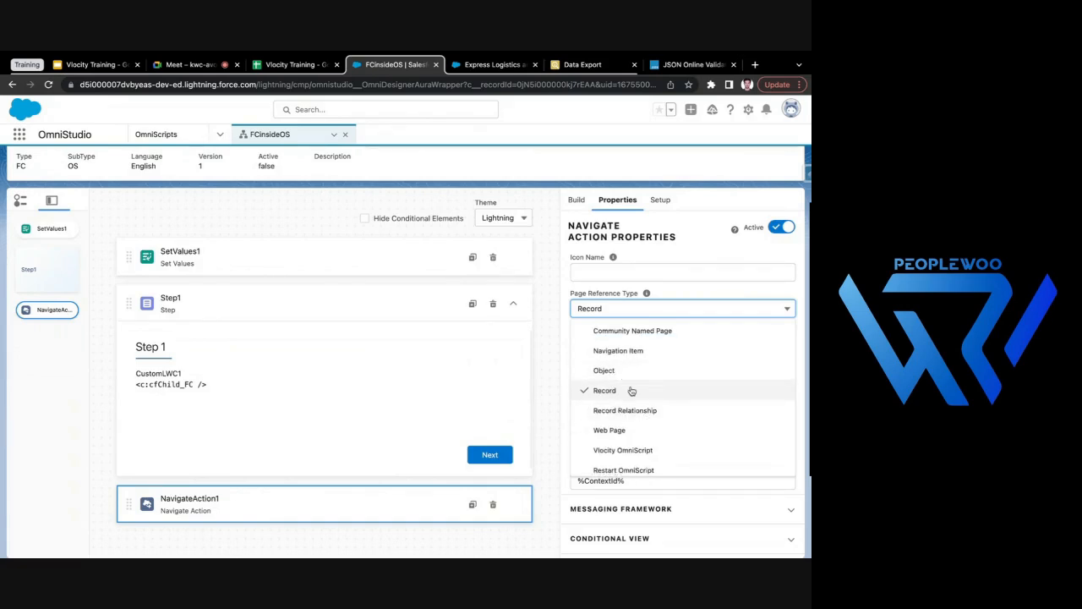
scroll(655, 396, "up", 6)
scroll(660, 422, "down", 2)
scroll(659, 418, "up", 2)
scroll(659, 436, "down", 7)
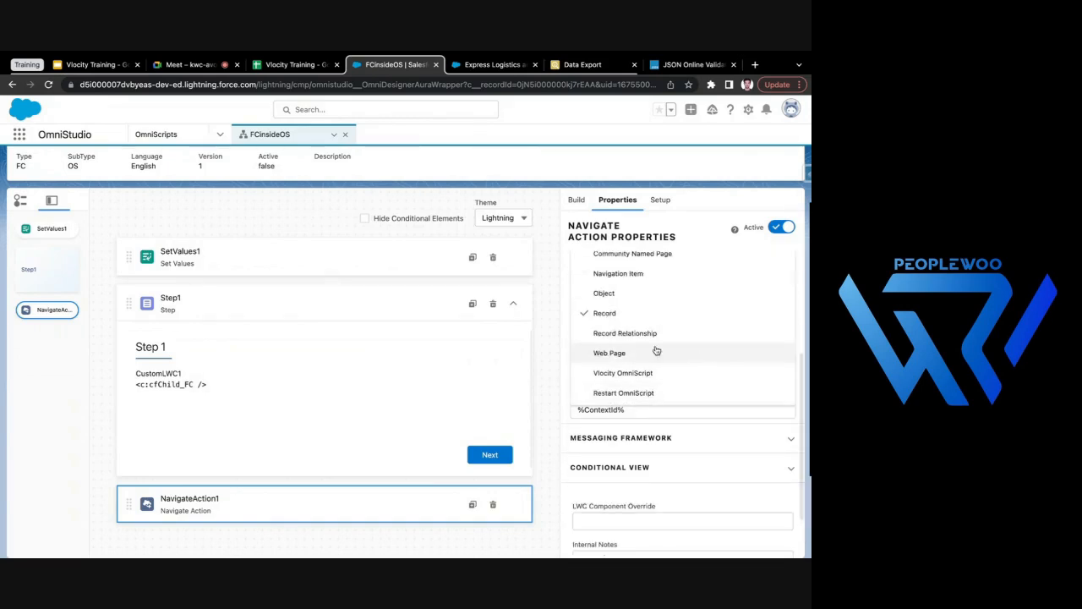
scroll(676, 351, "up", 6)
scroll(600, 317, "up", 2)
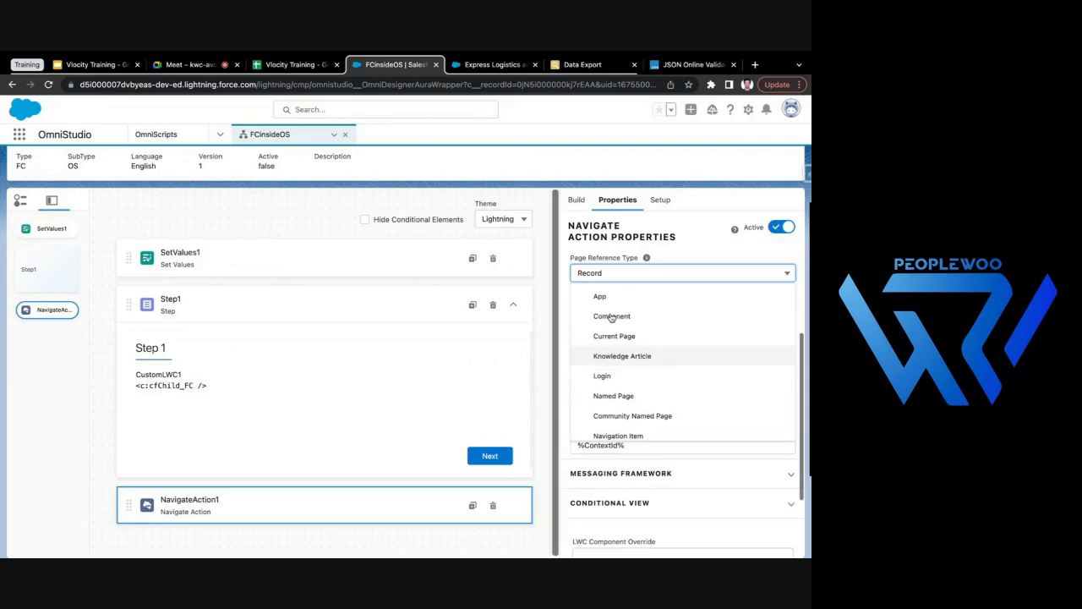
left_click(654, 298)
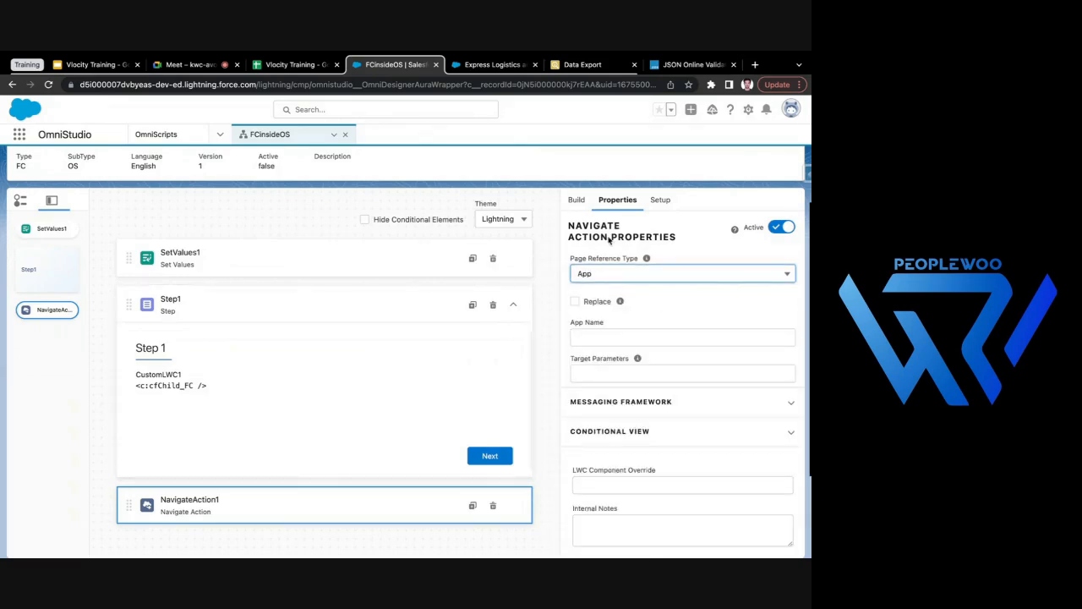
- Examine the properties for the App page reference and check the App Launcher in the Express Logistics and Transport window
scroll(609, 241, "up", 4)
scroll(641, 344, "up", 1)
scroll(575, 296, "down", 1)
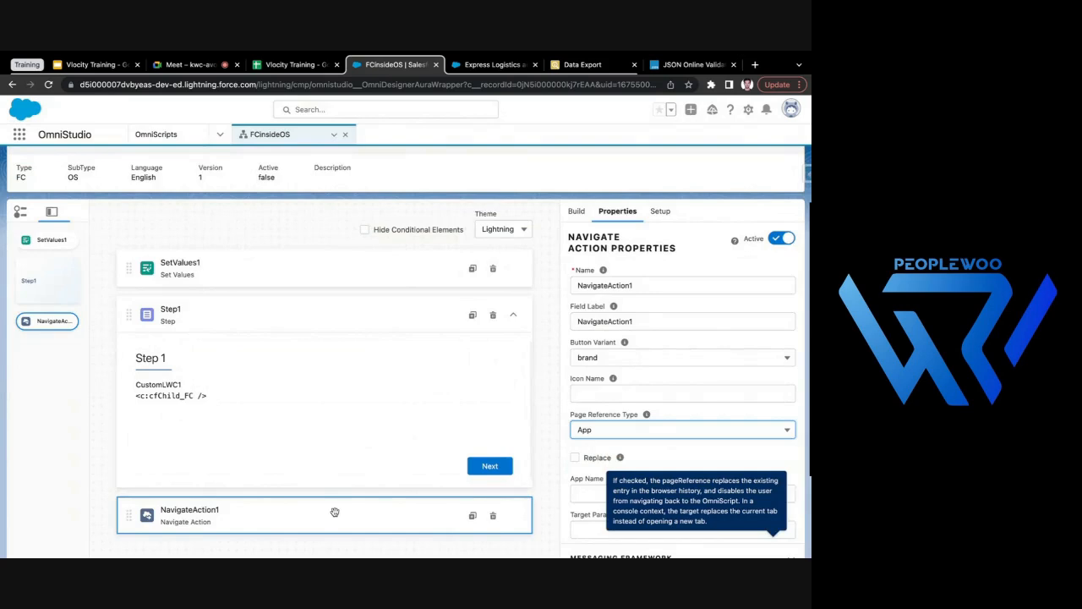
left_click(476, 61)
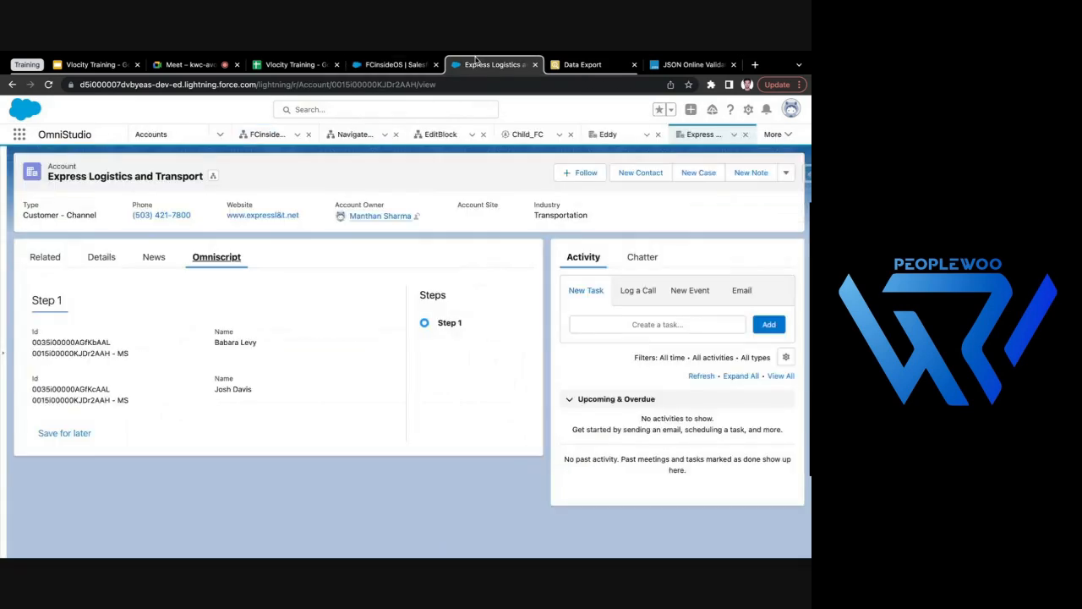
left_click(18, 134)
left_click(229, 154)
left_click(390, 63)
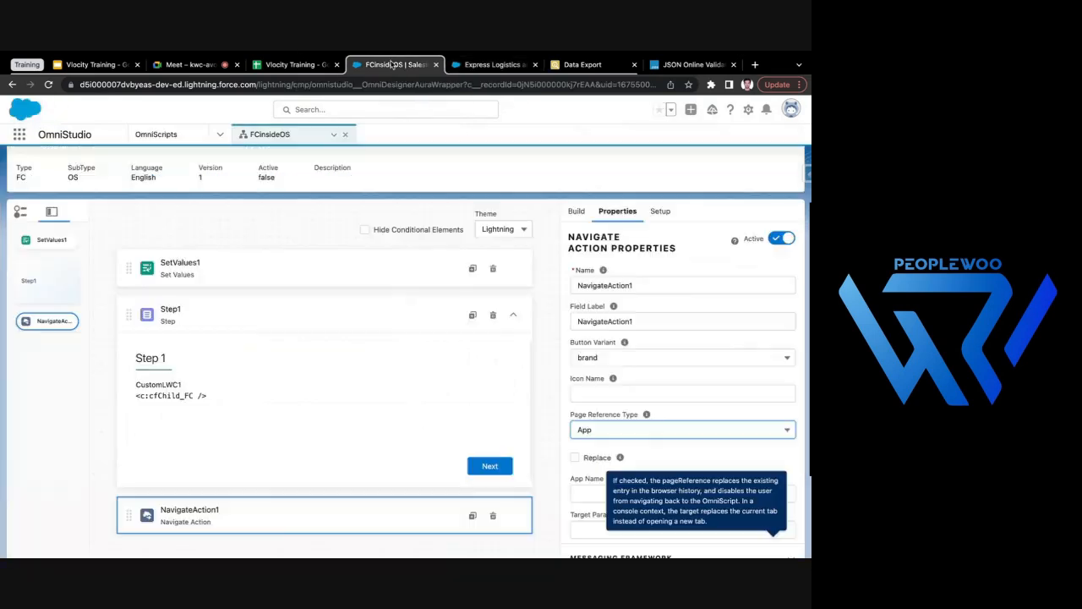
- Begin the App Name of NavigateAction1 with the prefix standard_
scroll(629, 448, "down", 2)
left_click(559, 389)
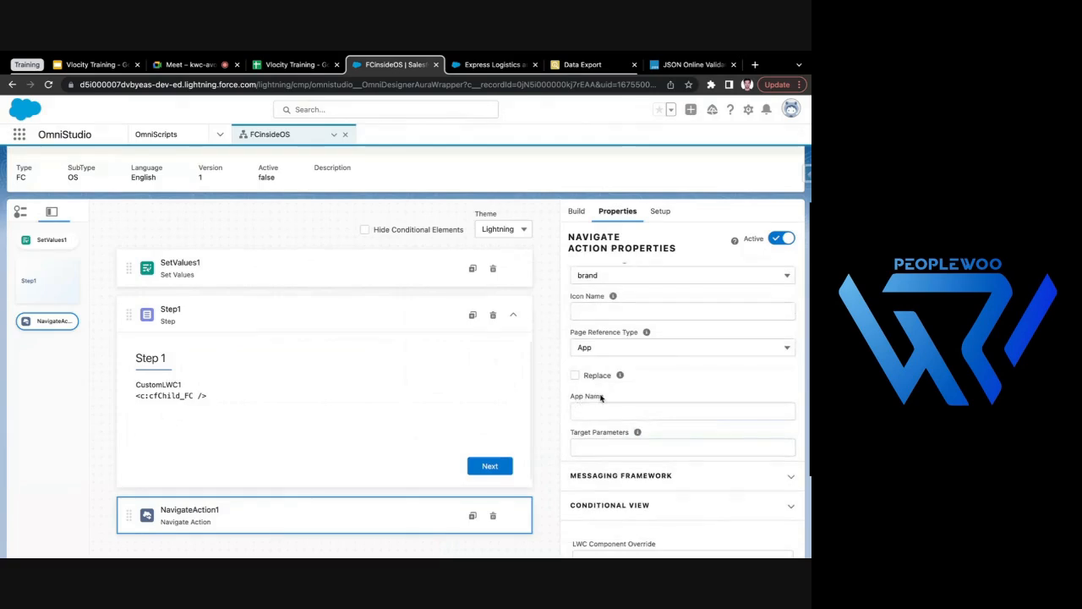
left_click(612, 411)
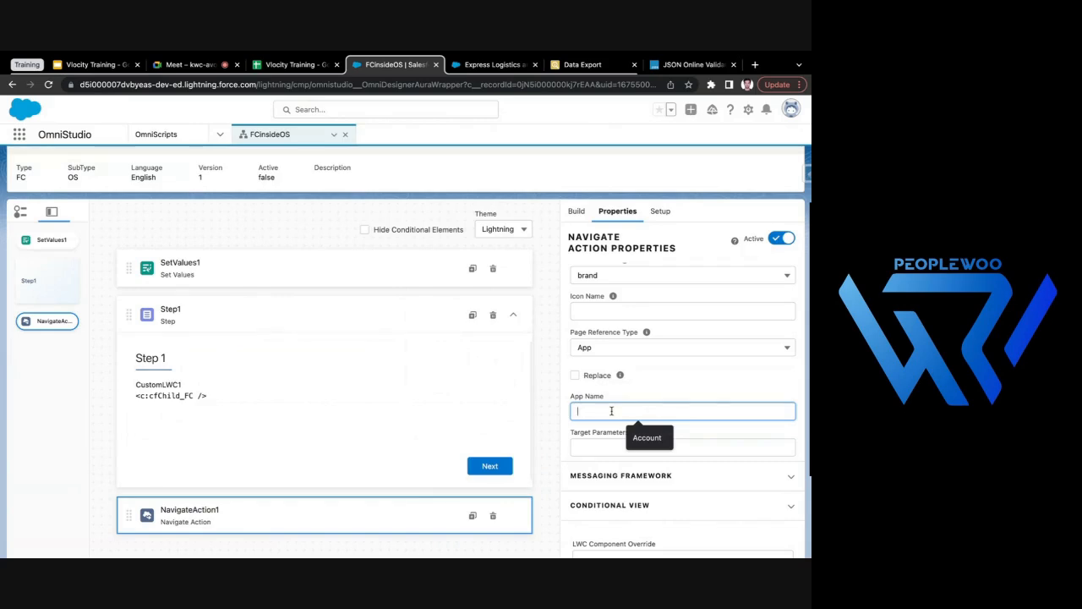
type("s")
- Examine the full list of apps in the App Launcher from the account page, close it and return to FCinsideOS
left_click(498, 66)
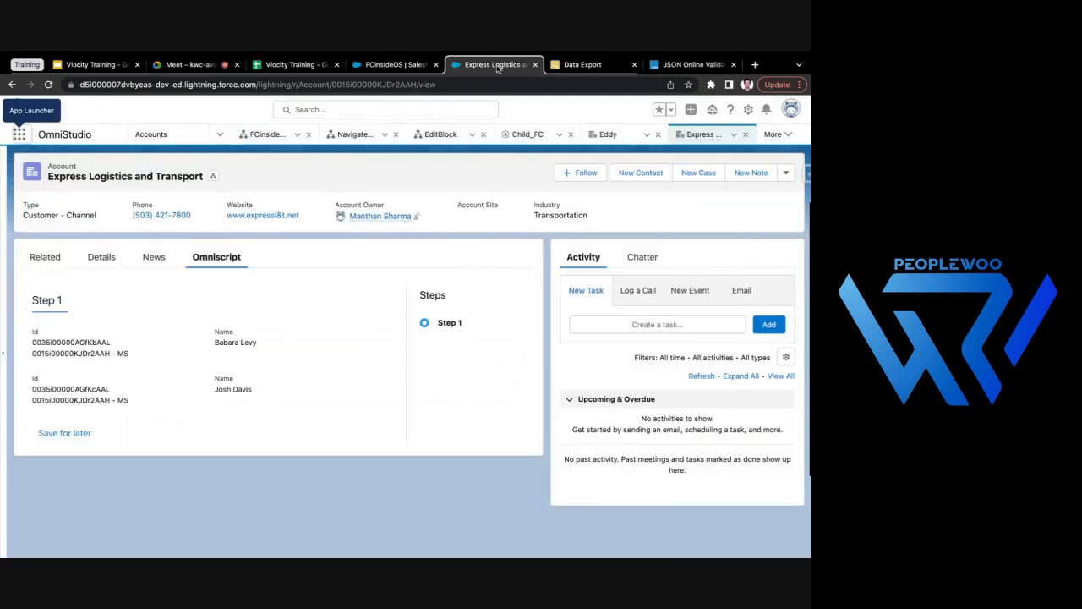
left_click(20, 133)
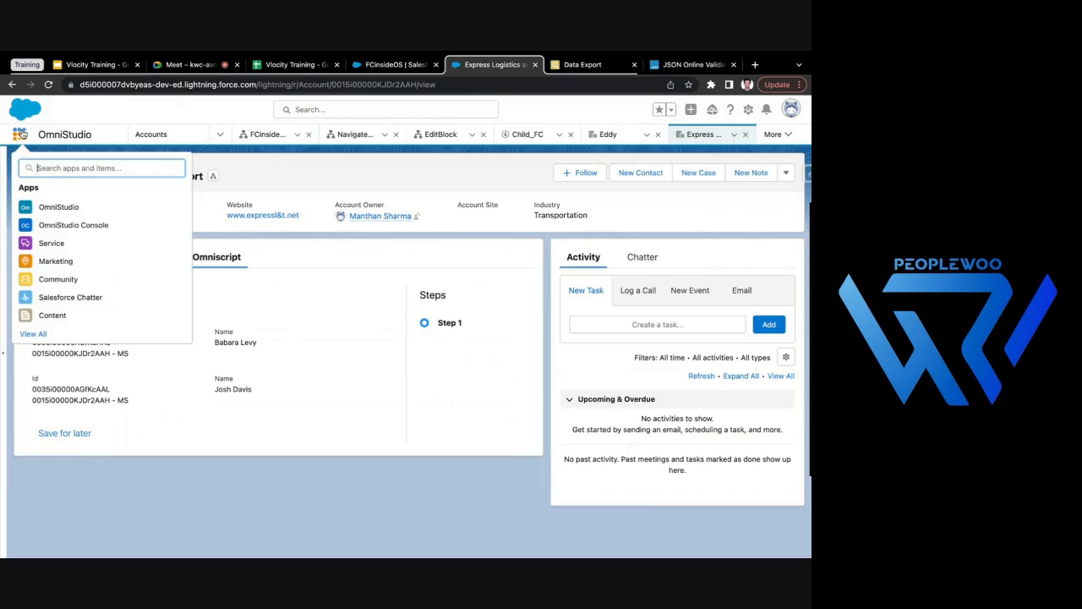
right_click(46, 336)
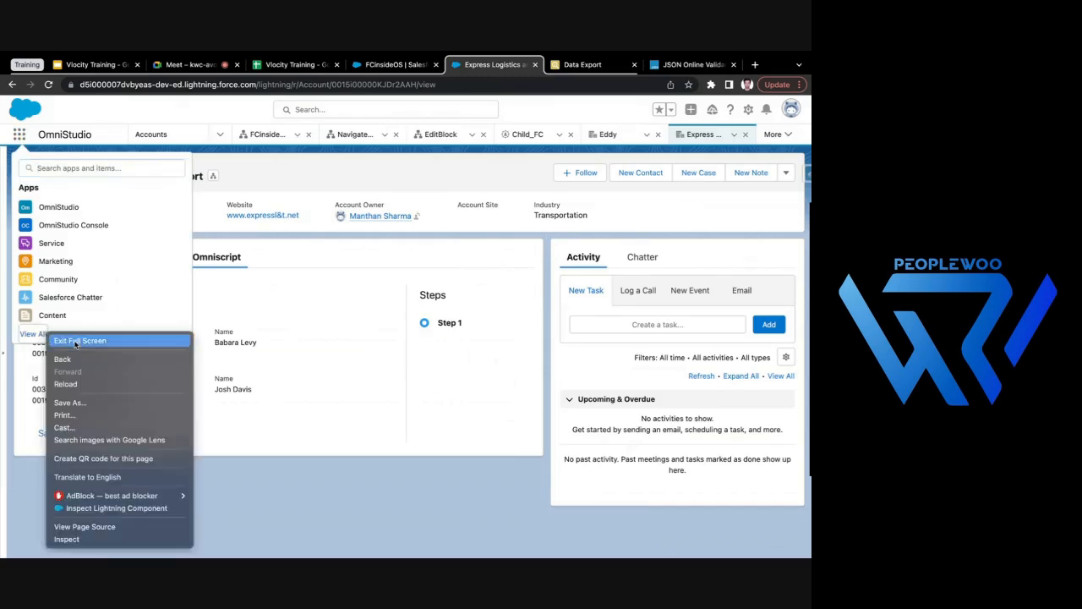
left_click(35, 335)
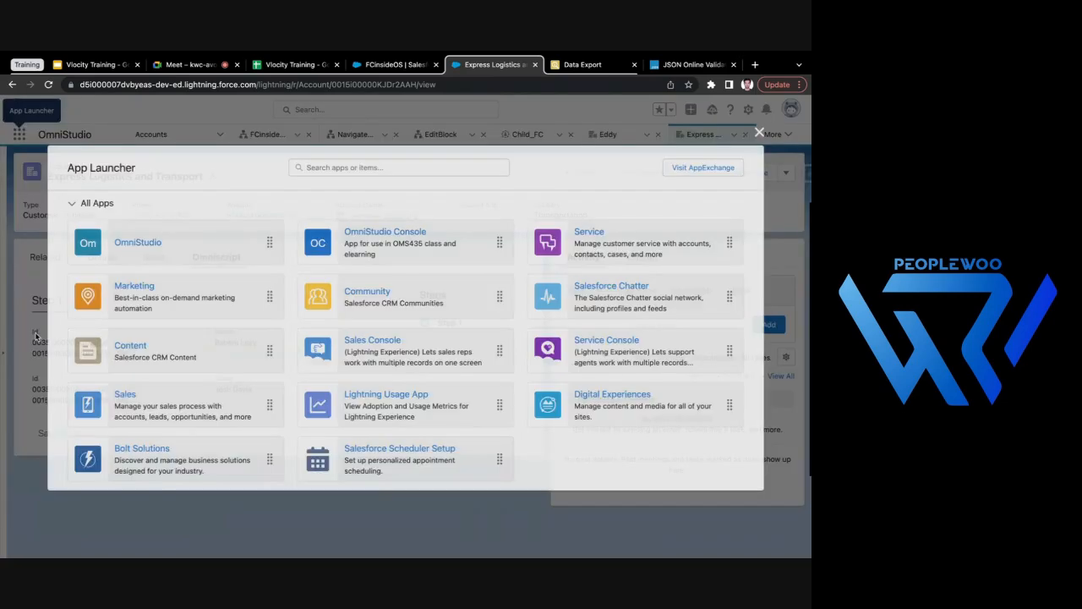
scroll(387, 360, "down", 1)
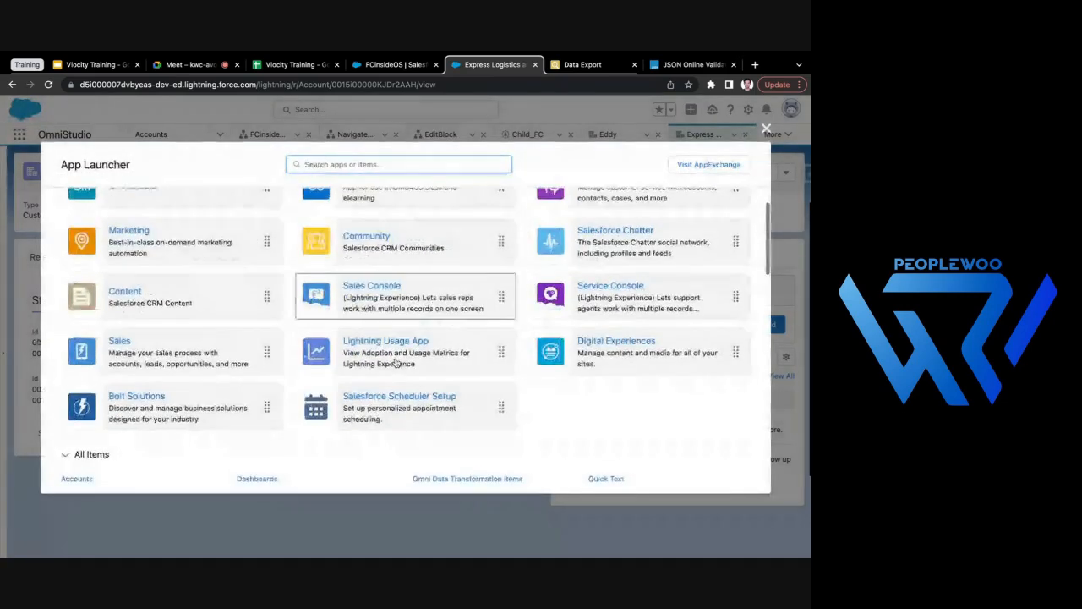
scroll(388, 368, "up", 1)
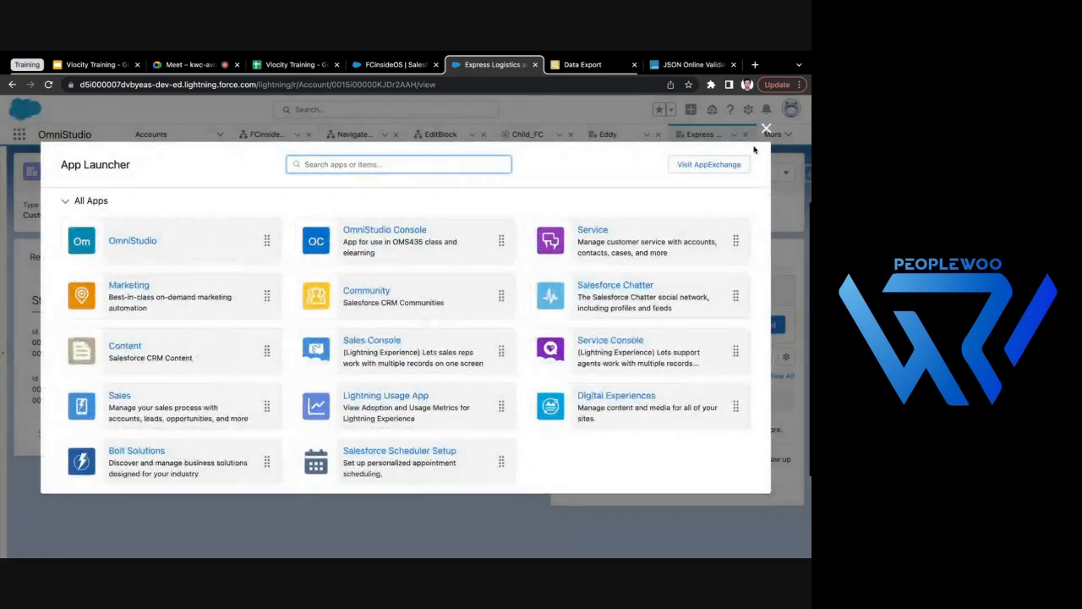
left_click(766, 131)
left_click(391, 64)
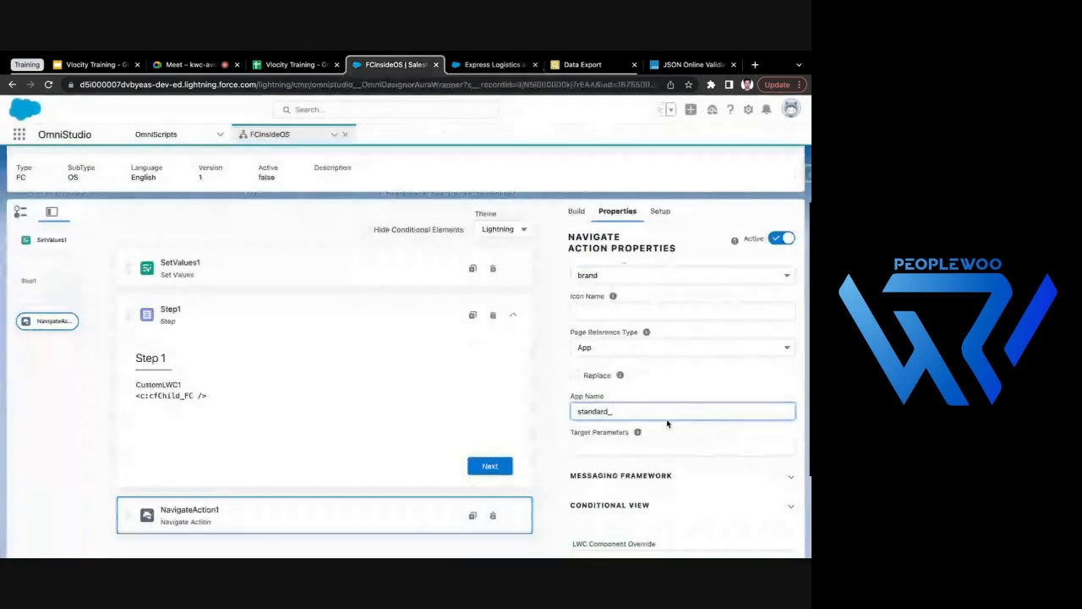
- Complete the App Name of NavigateAction1 as standard_Sales
type("Sales")
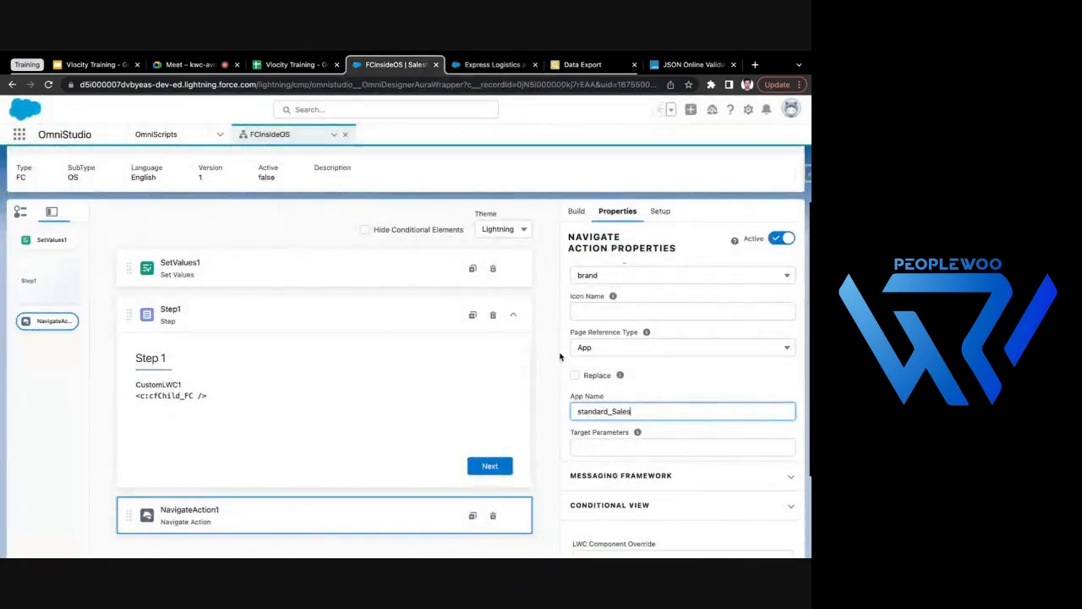
left_click(548, 334)
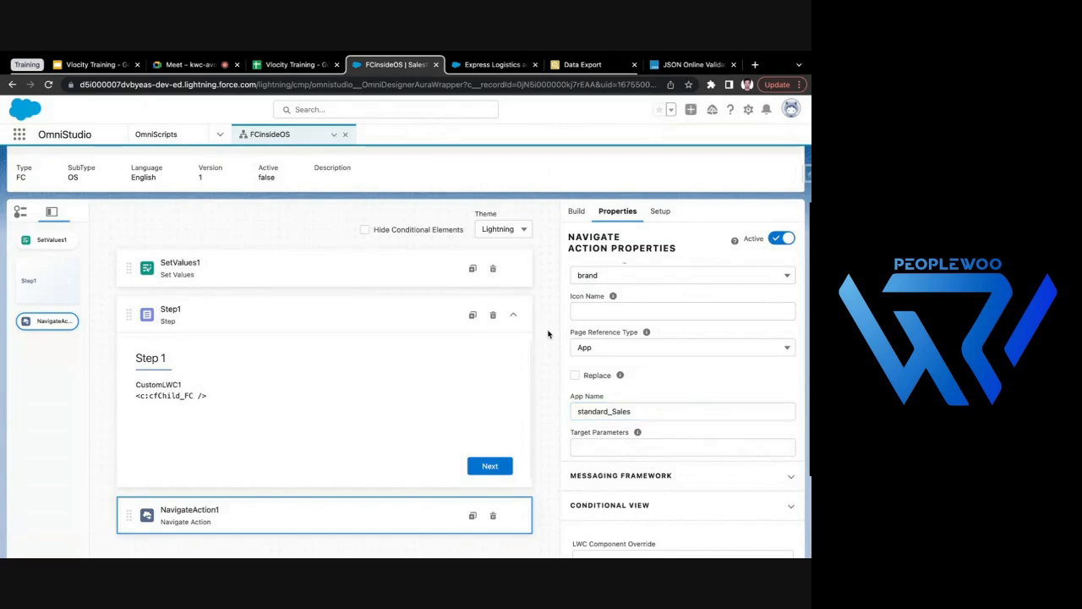
scroll(654, 365, "up", 4)
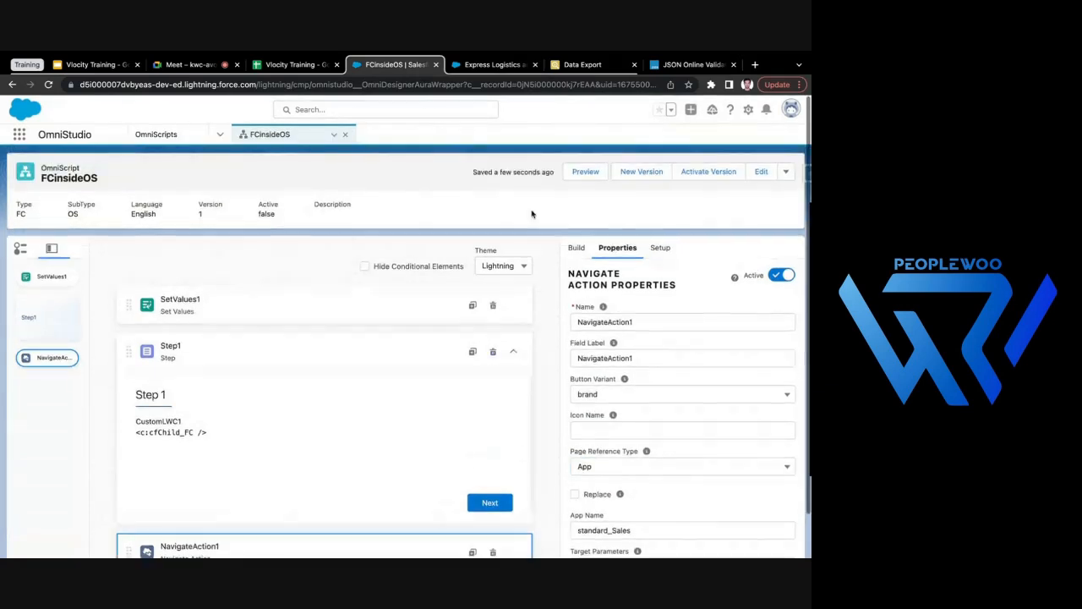
- Activate the FCinsideOS version, reload the Express Logistics and Transport account page and advance its embedded OmniScript past Step 1
left_click(706, 173)
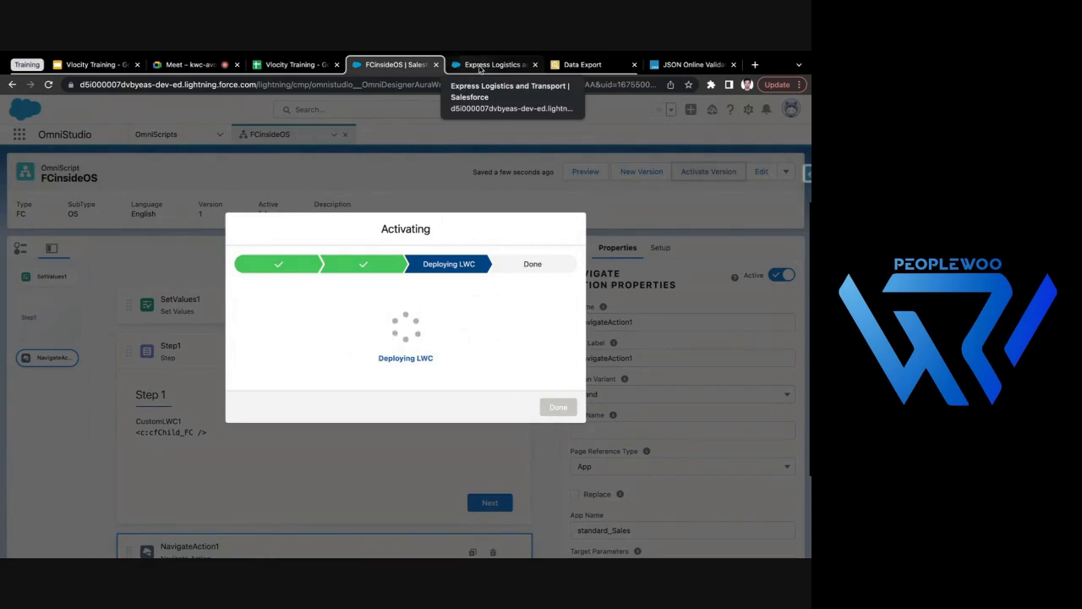
left_click(479, 68)
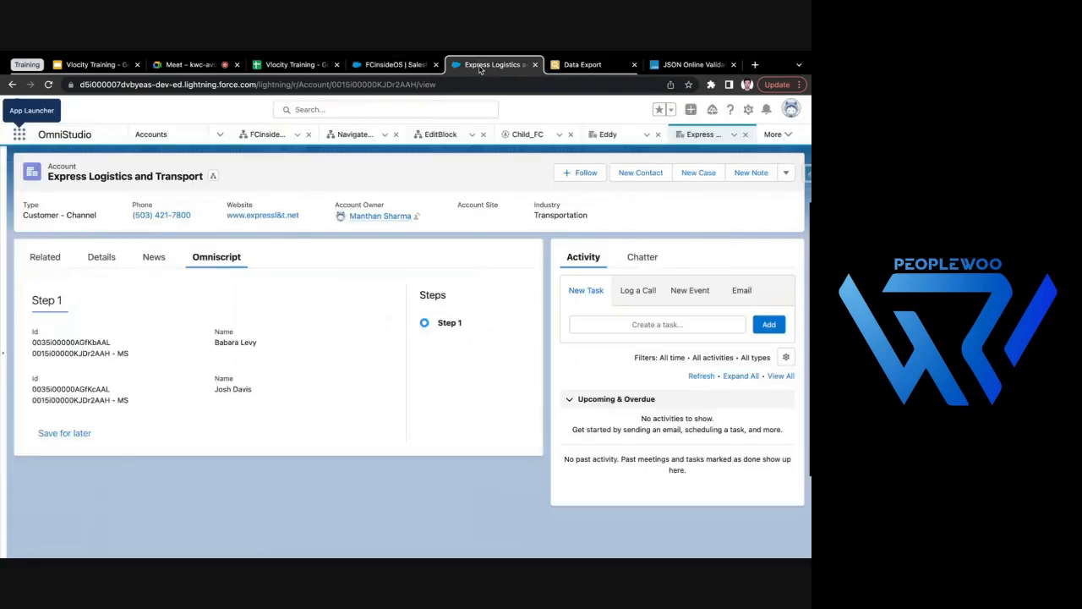
left_click(48, 85)
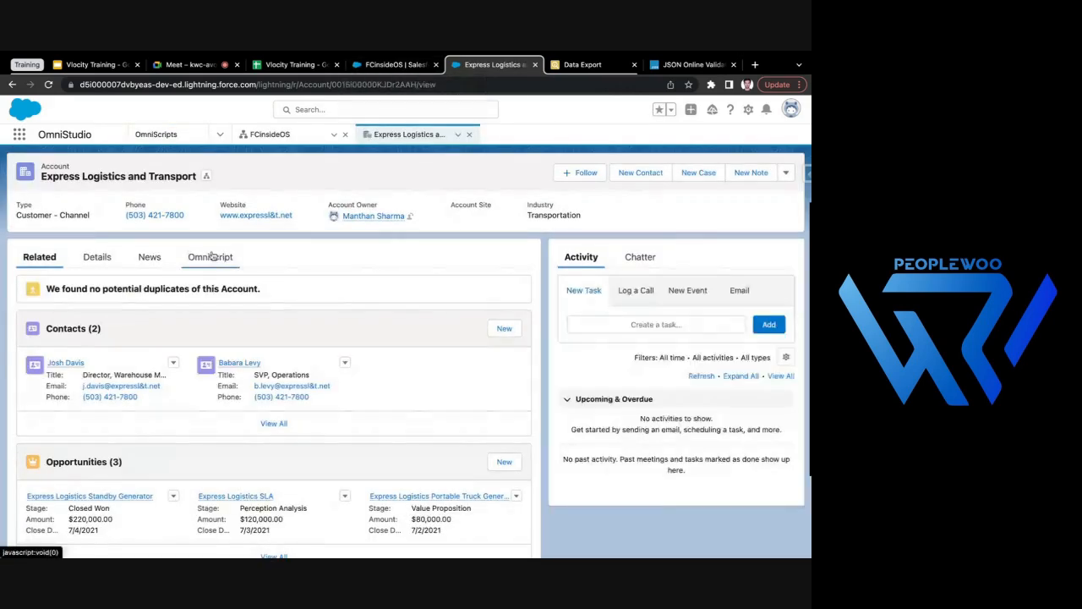
left_click(211, 258)
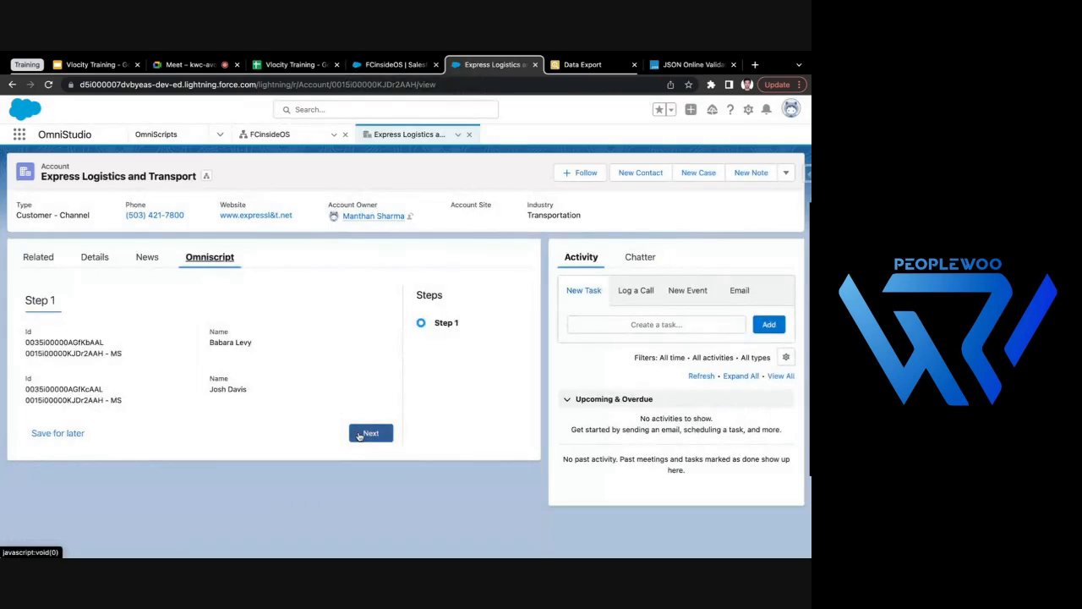
left_click(359, 435)
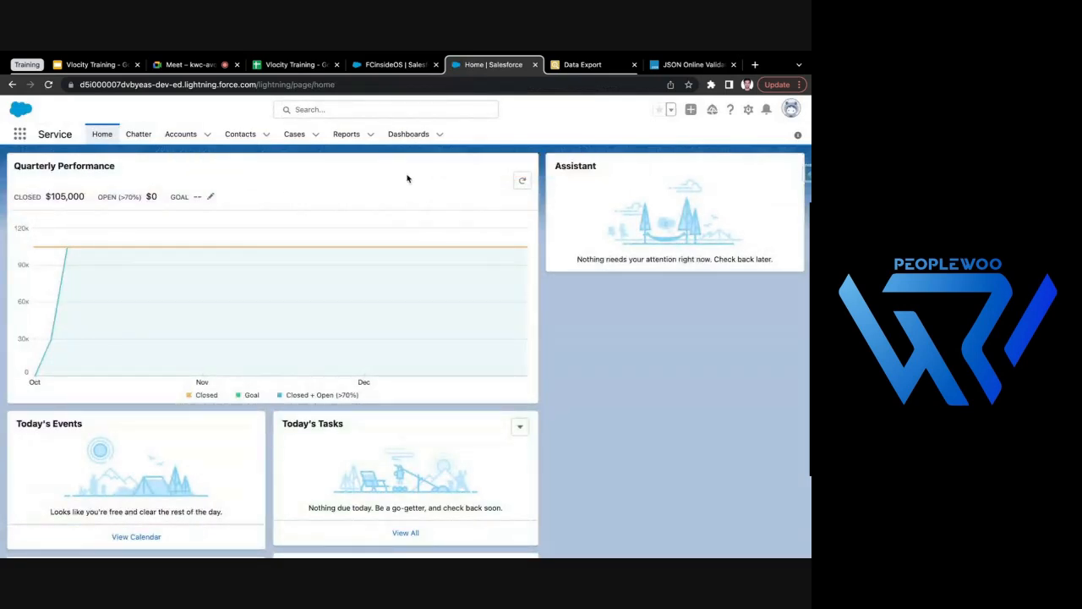
- Reopen the Express Logistics and Transport account from the Service app and retest navigation from Step 1 of its OmniScript
left_click(181, 133)
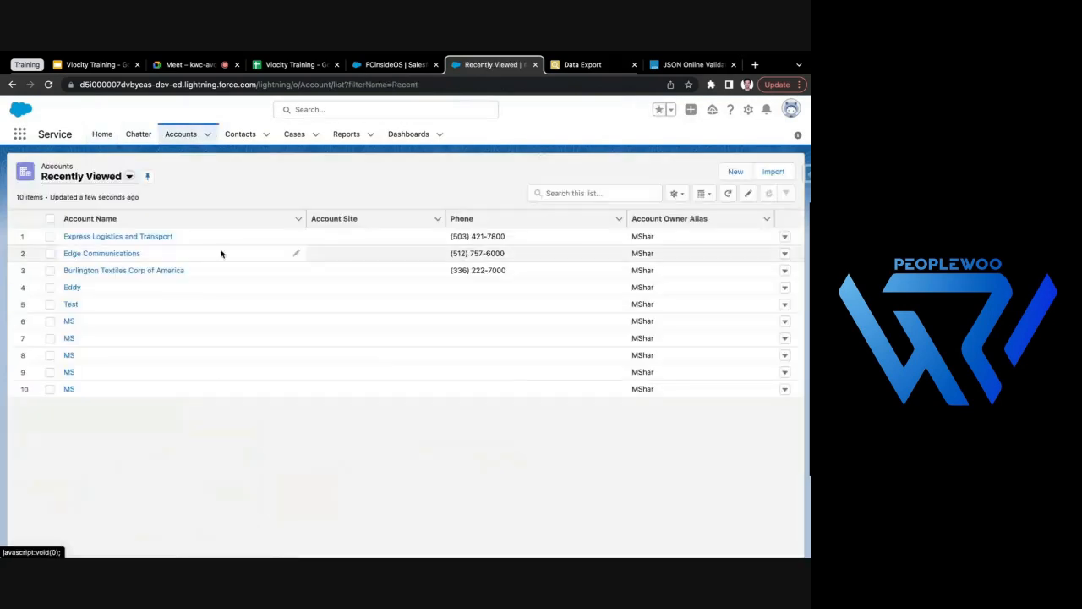
left_click(99, 236)
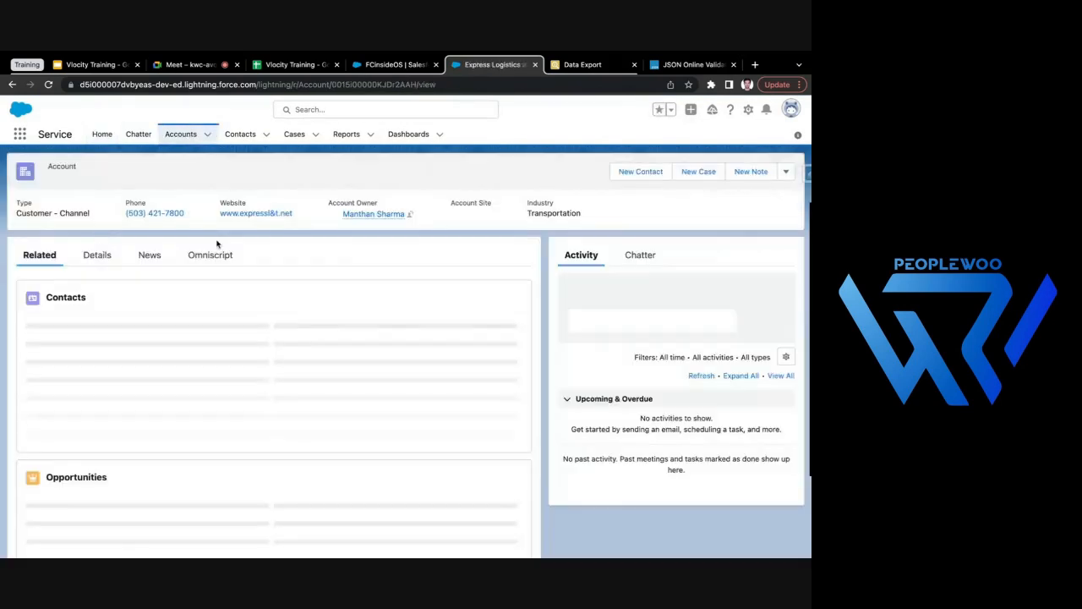
left_click(207, 257)
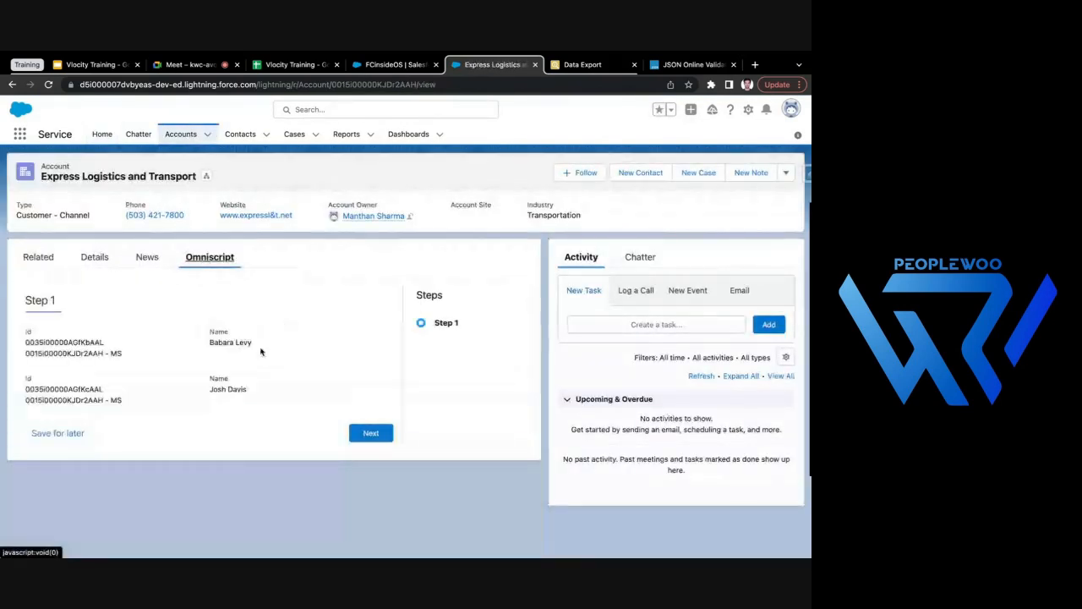
left_click(370, 435)
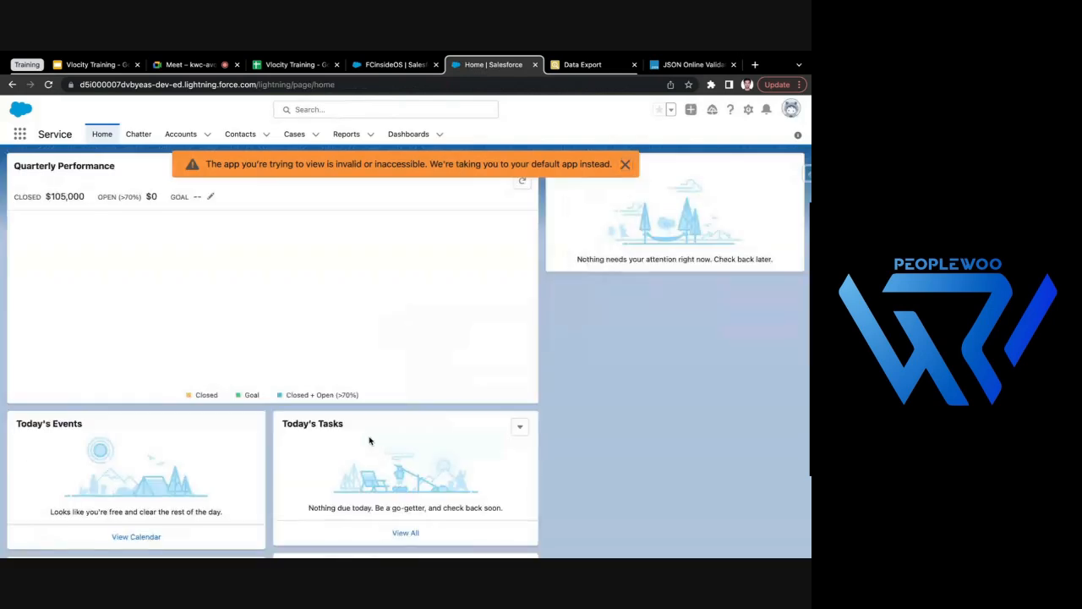
- Return to FCinsideOS, review the NavigateAction1 properties and deactivate the version to allow editing
left_click(385, 65)
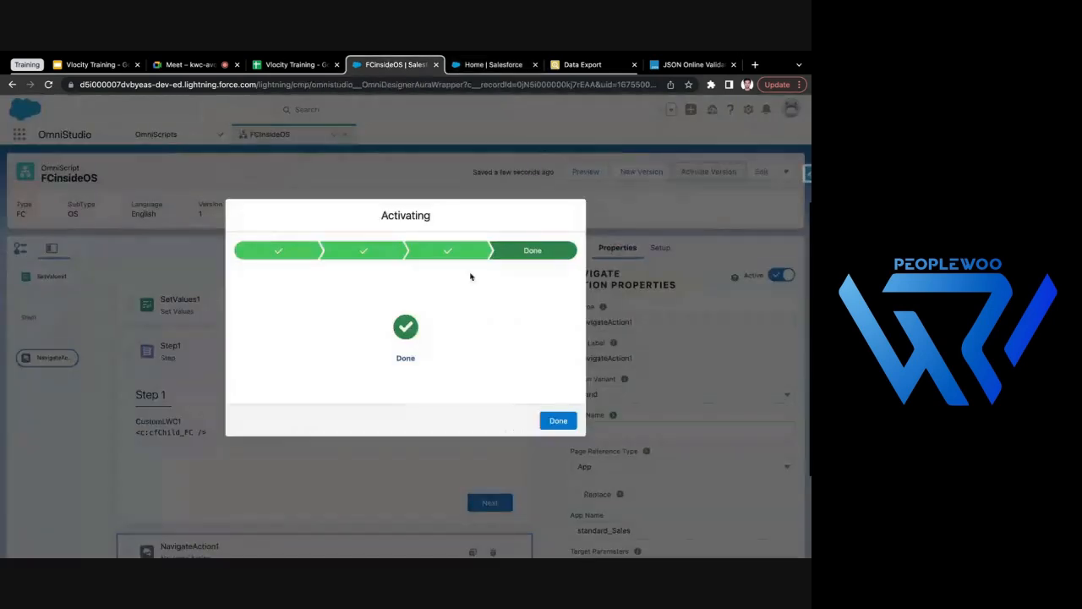
left_click(555, 423)
scroll(628, 499, "down", 3)
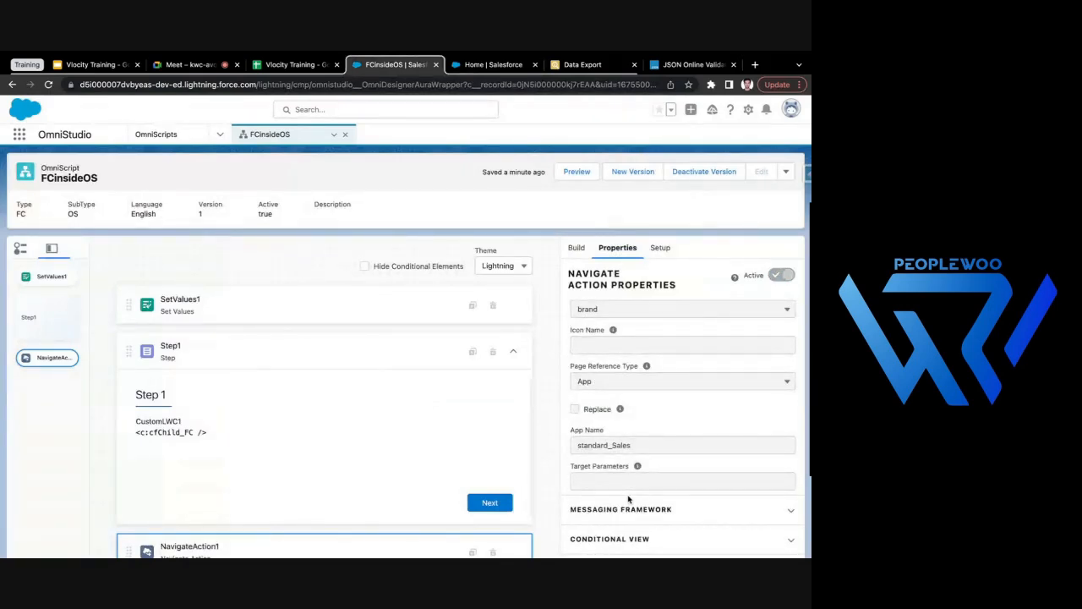
scroll(606, 421, "up", 2)
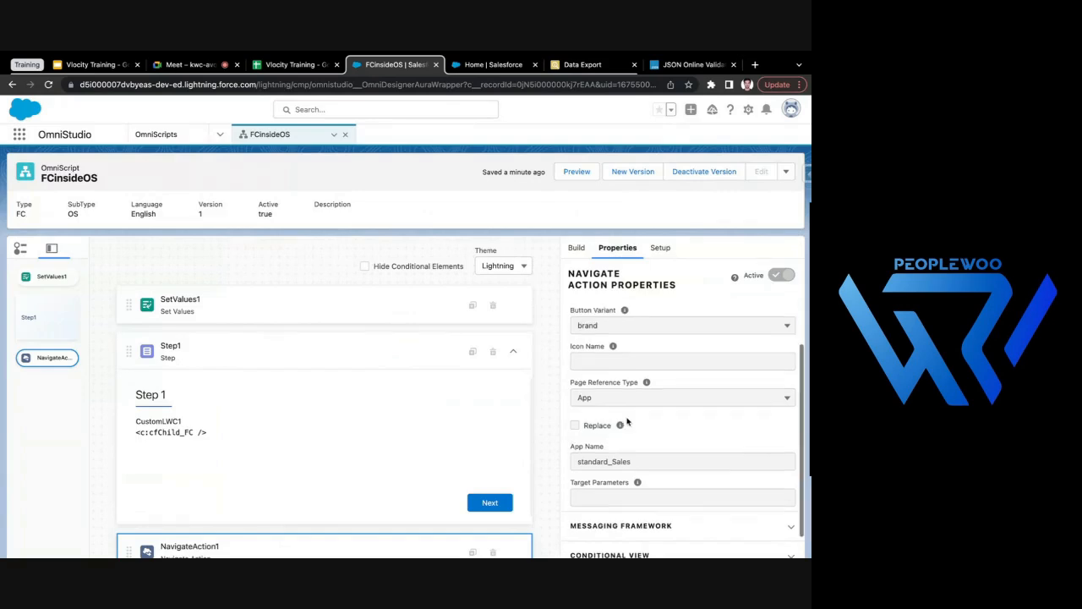
scroll(615, 391, "up", 2)
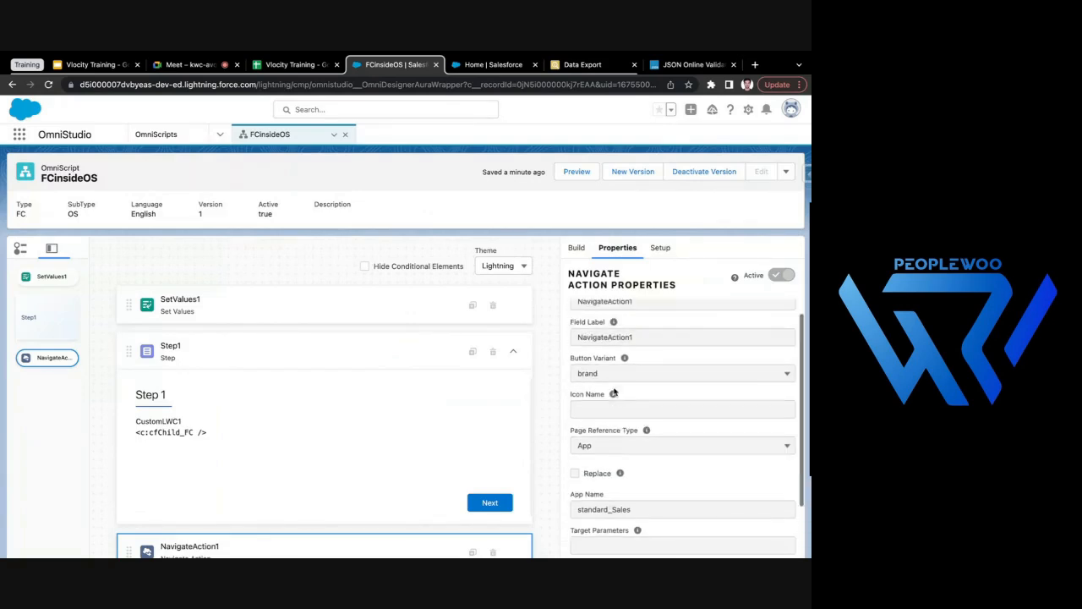
left_click(706, 172)
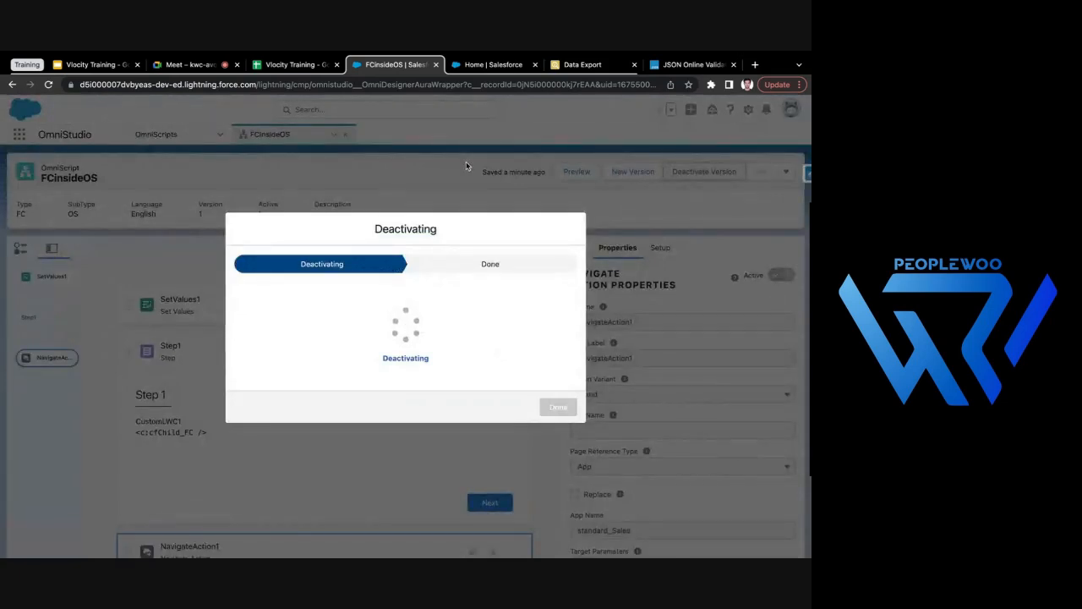
left_click(563, 420)
scroll(602, 499, "down", 3)
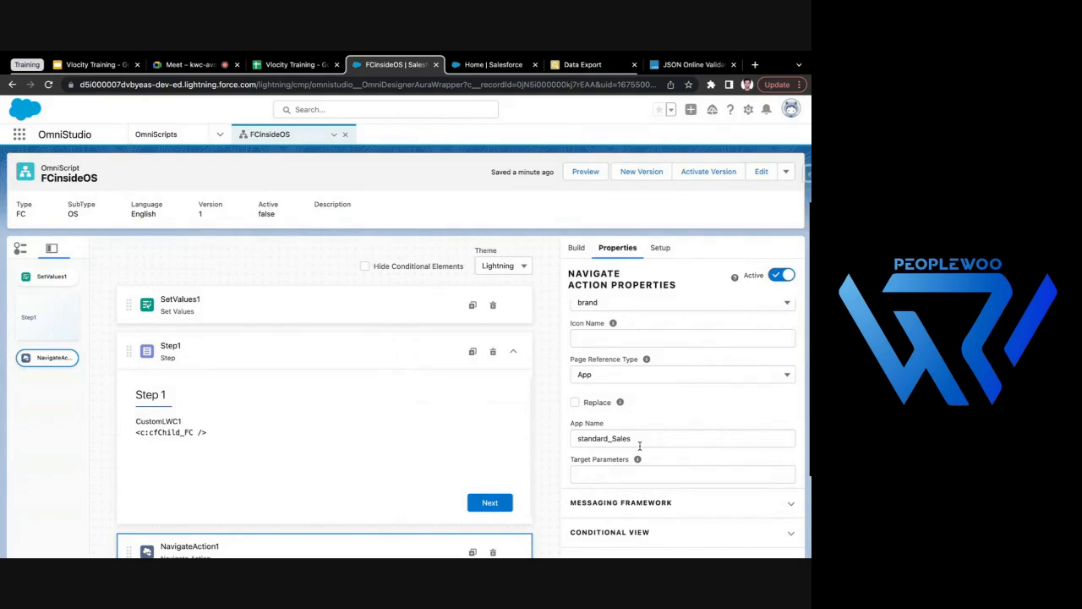
- Search the App Launcher for "Sa" to check the Sales app entry, and return to FCinsideOS
left_click(525, 64)
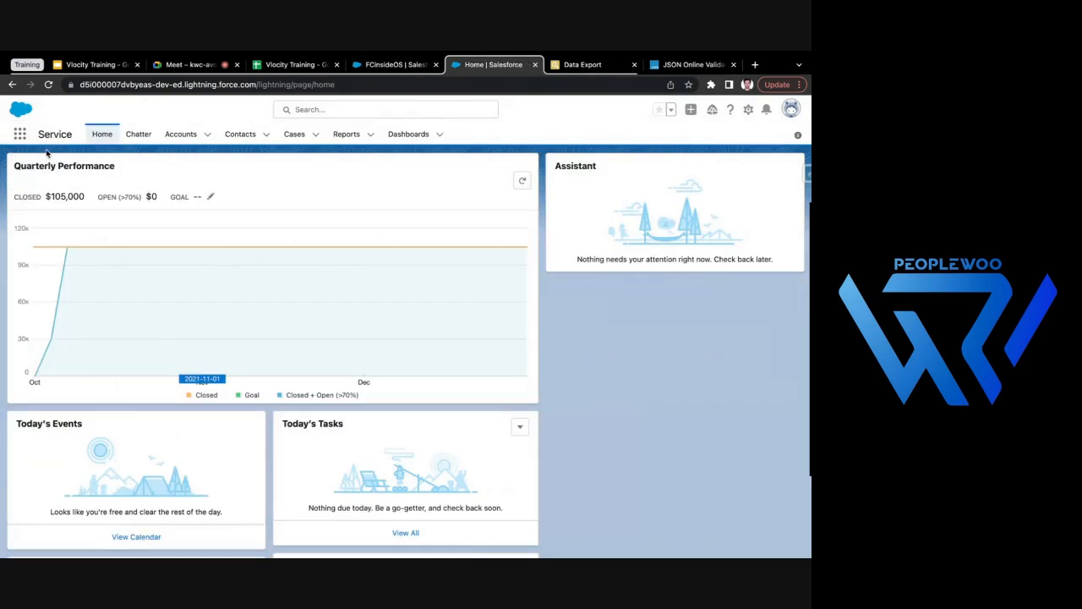
left_click(20, 134)
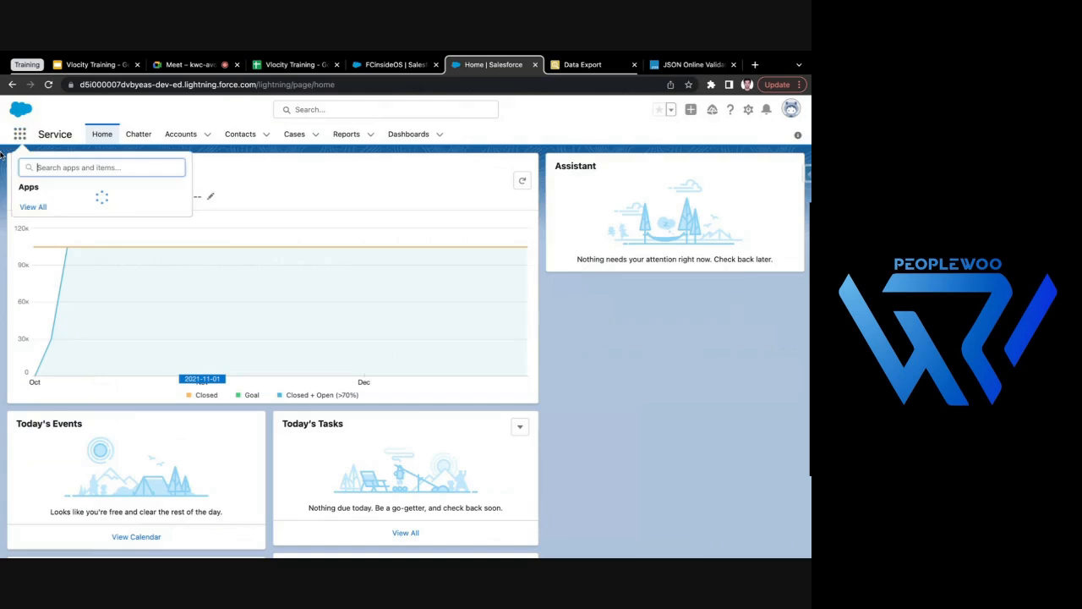
type("Sa")
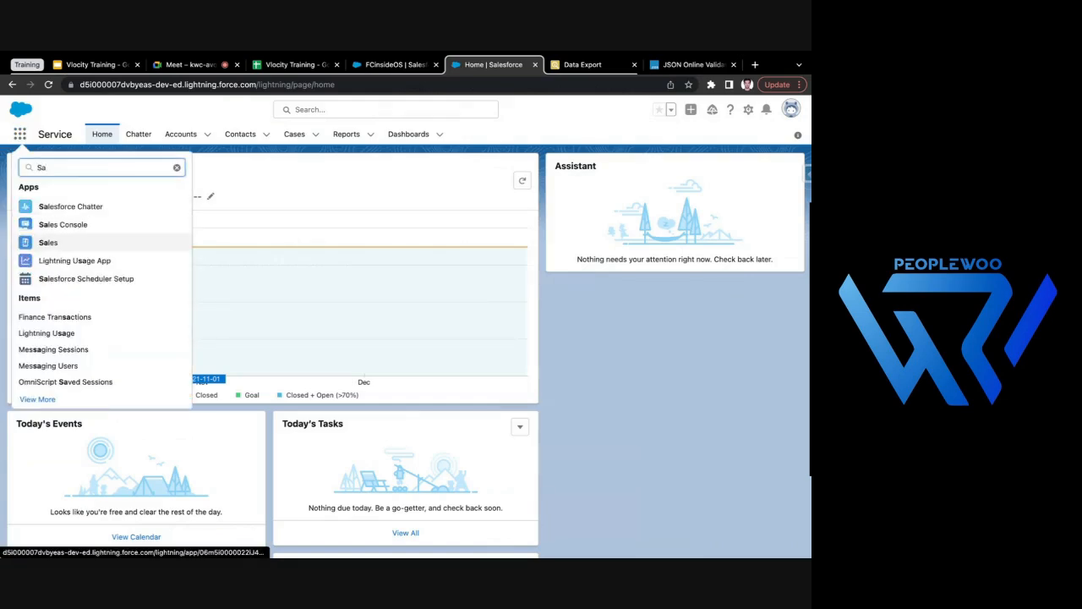
left_click(383, 63)
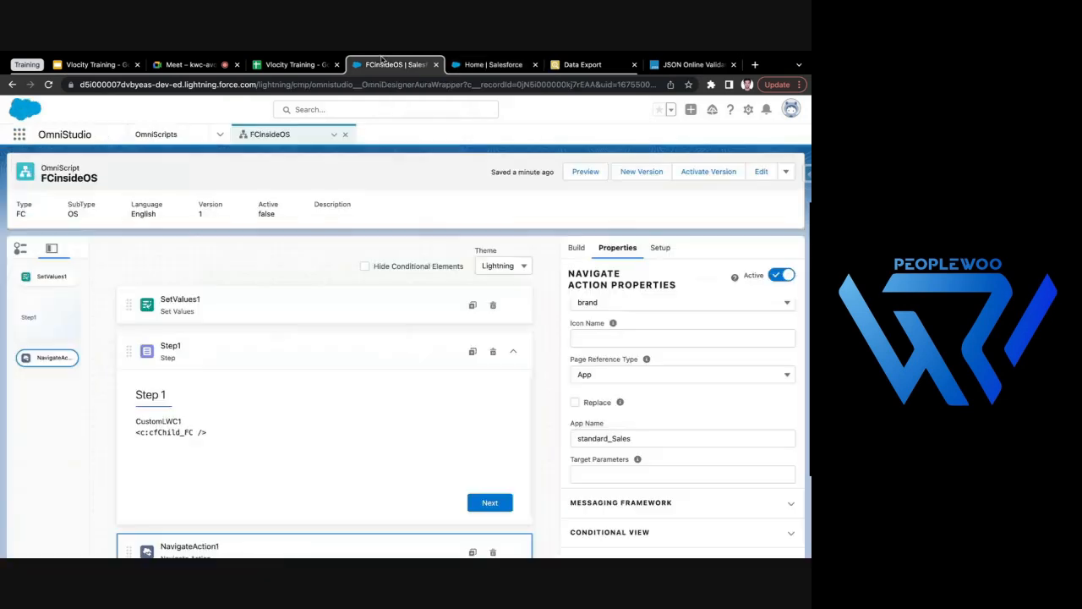
- Remove Sales from NavigateAction1's App Name and change its Page Reference Type to Object
left_click(663, 444)
key("BackSpace")
key("BackSpace")
key("BackSpace")
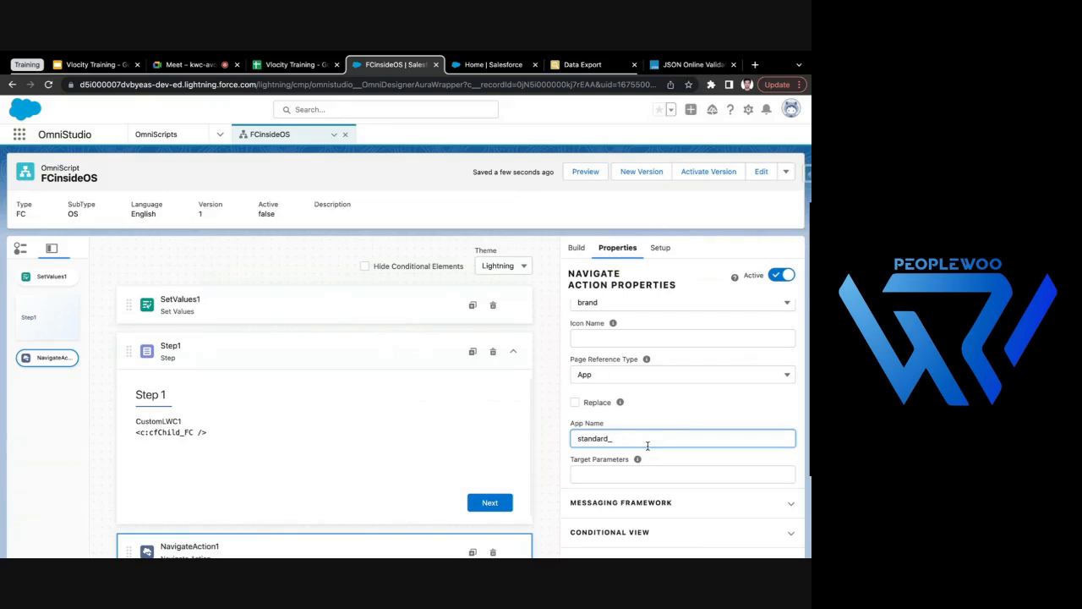
left_click(668, 374)
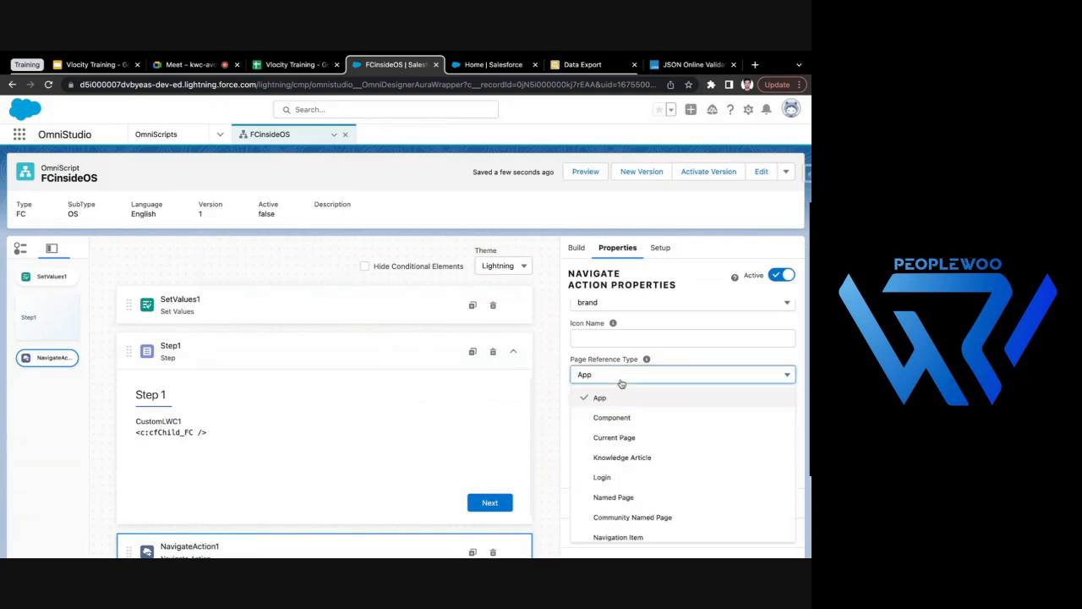
scroll(681, 461, "down", 5)
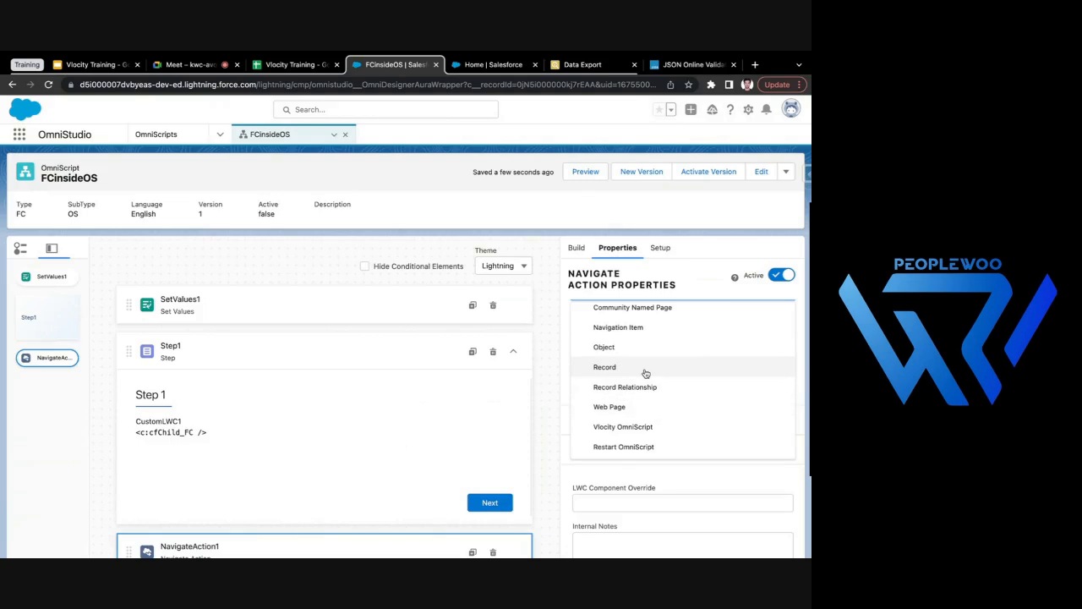
left_click(645, 346)
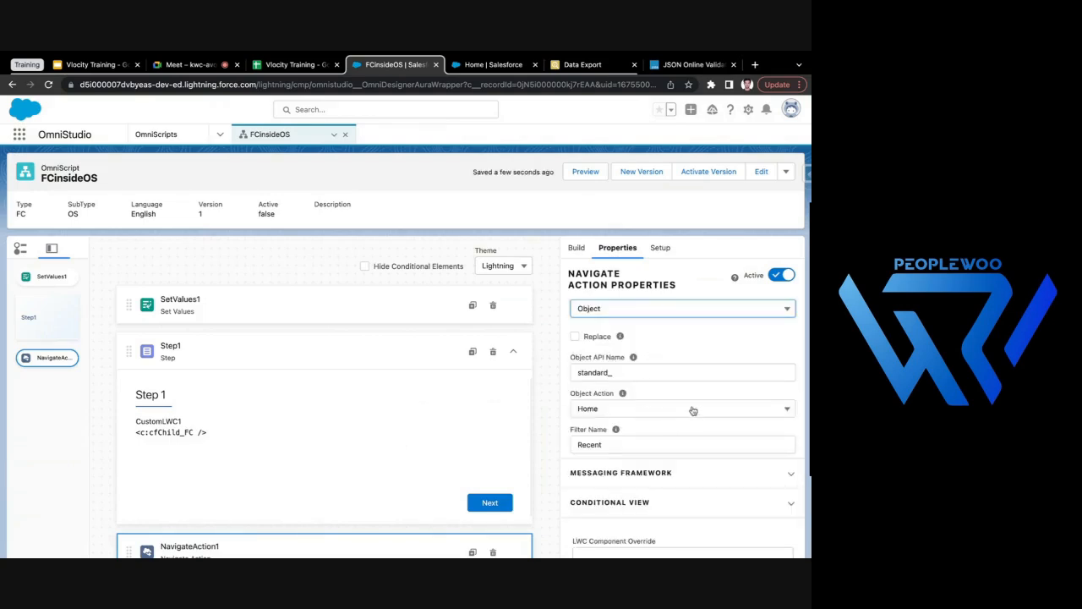
- Replace the Object API Name of NavigateAction1 with Account
left_click(636, 422)
double_click(640, 424)
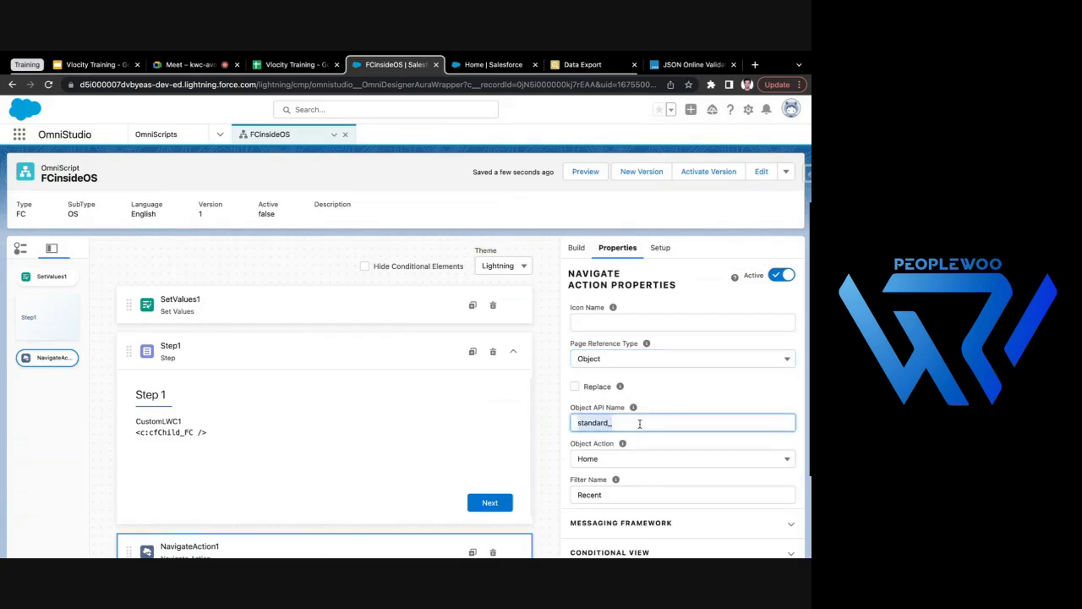
key("BackSpace")
type("A")
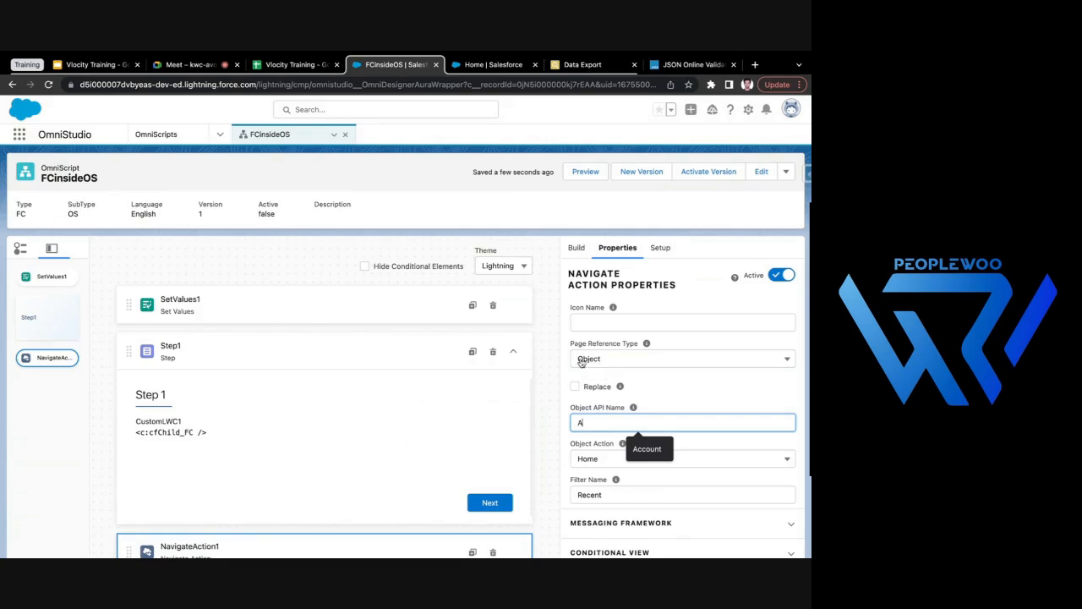
type("ccount")
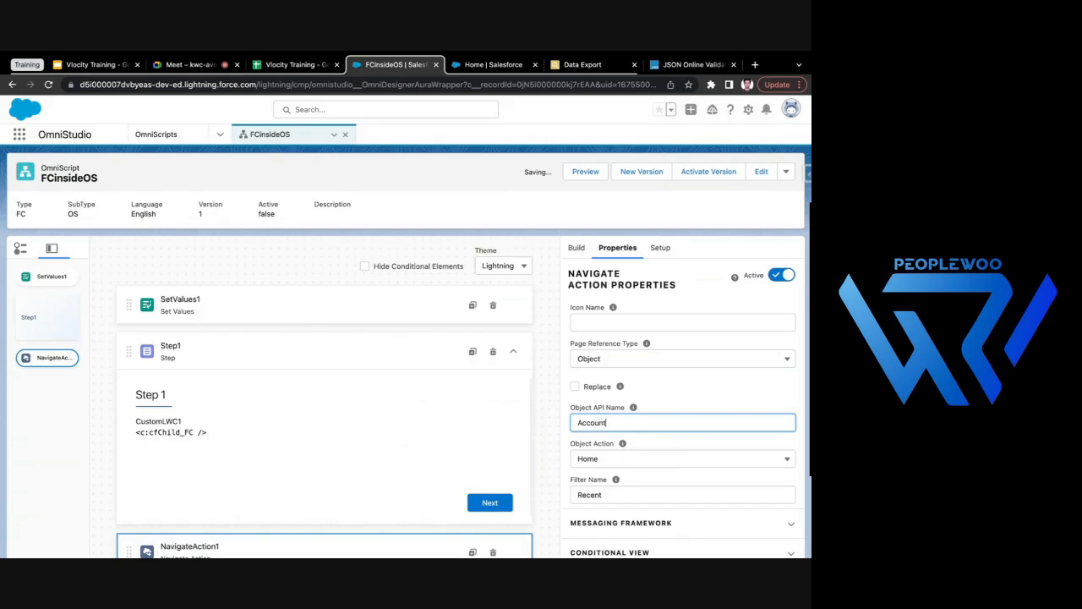
left_click(550, 404)
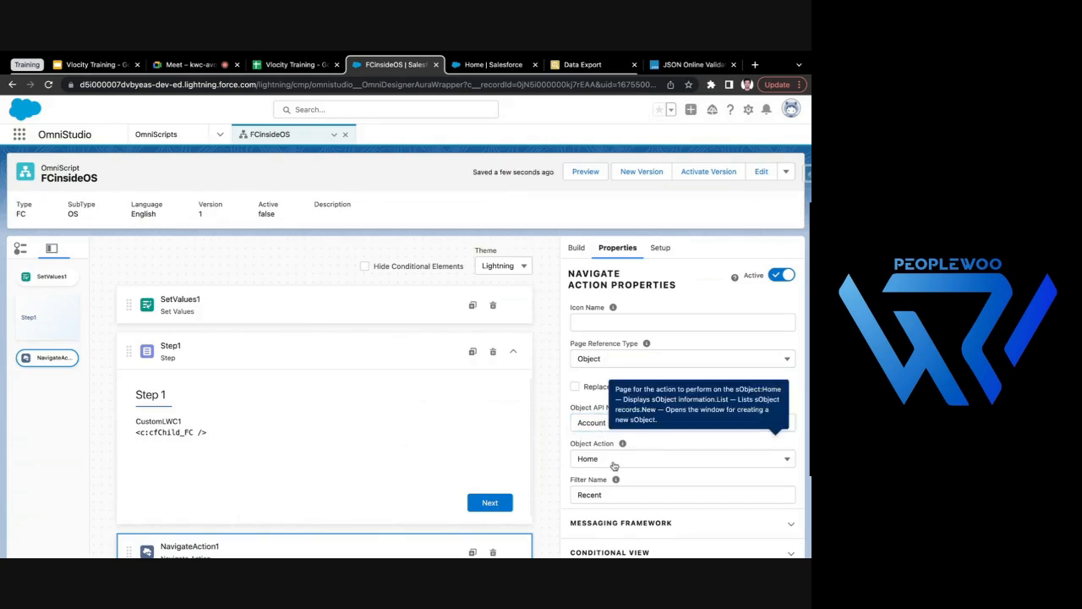
- Review the Object page reference settings of NavigateAction1 and activate the FCinsideOS version
scroll(604, 469, "down", 2)
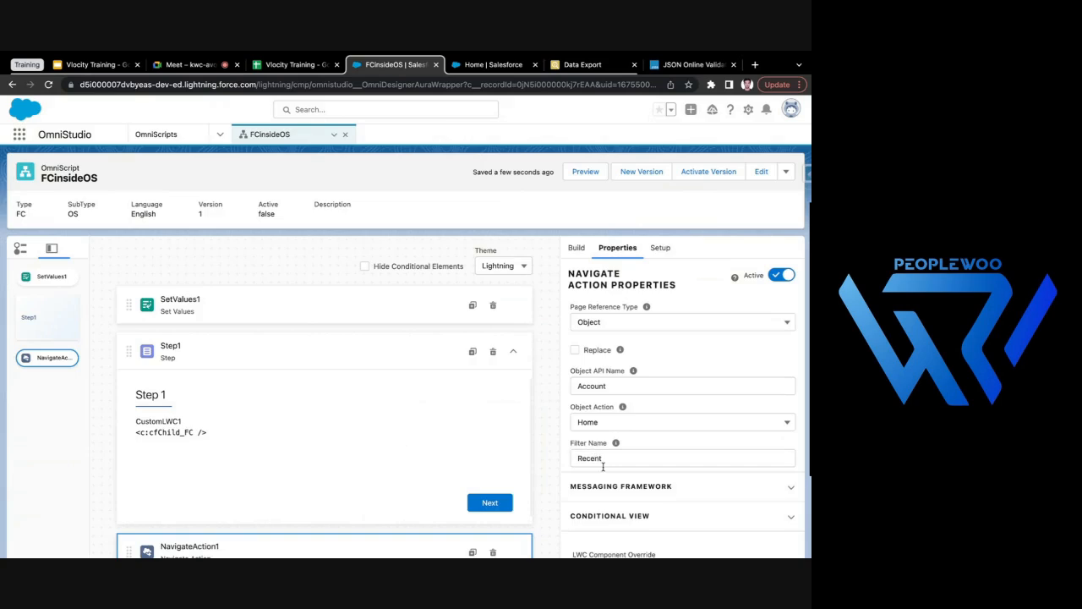
scroll(603, 335, "up", 4)
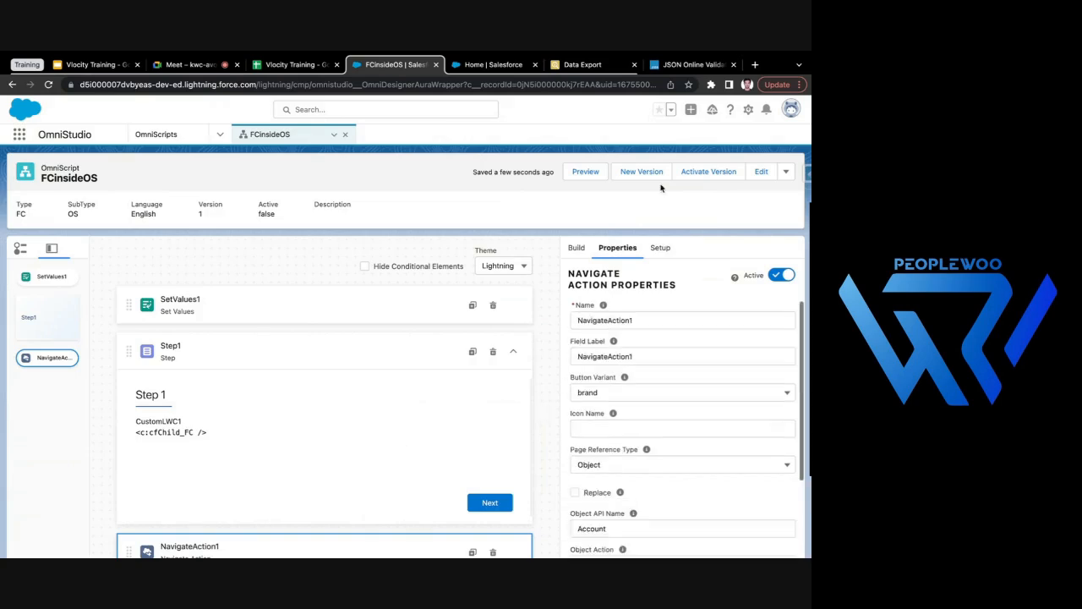
left_click(720, 173)
- Open the embedded OmniScript on the Express Logistics and Transport account, and check the activation progress in FCinsideOS
left_click(493, 64)
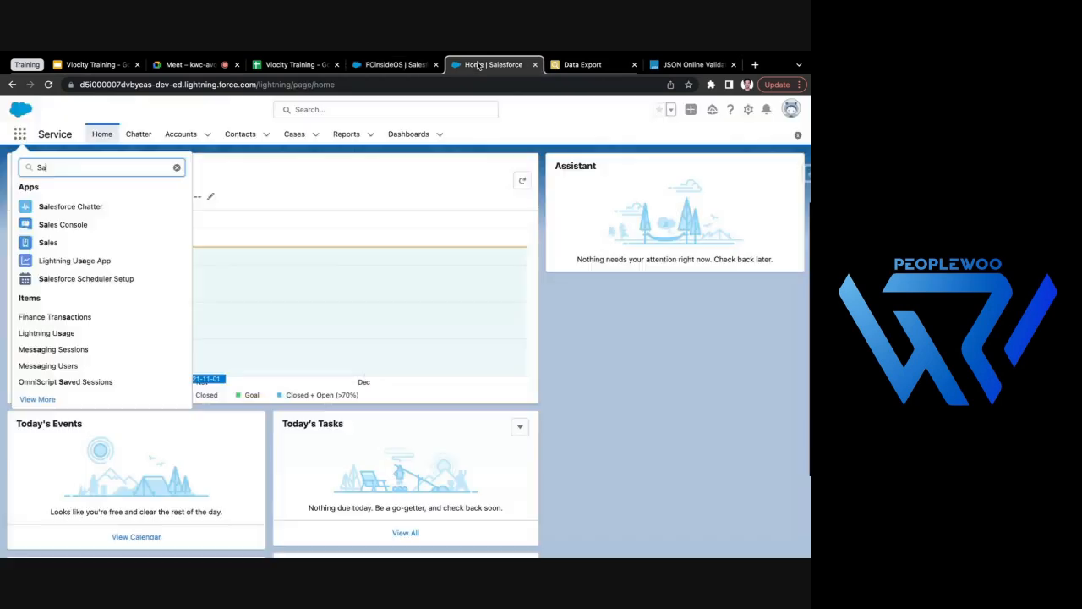
left_click(181, 134)
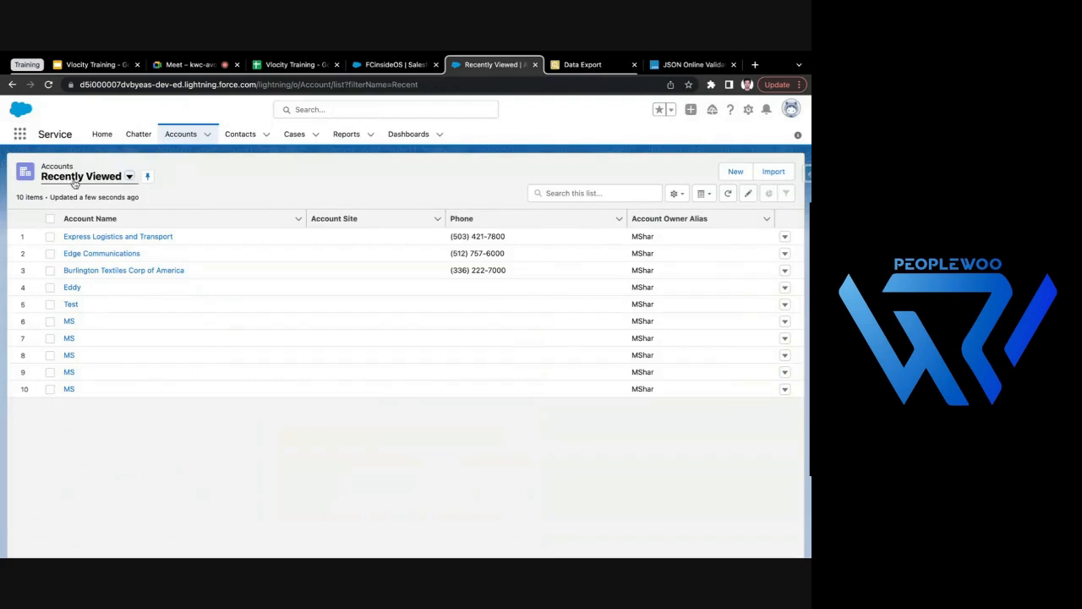
left_click(131, 238)
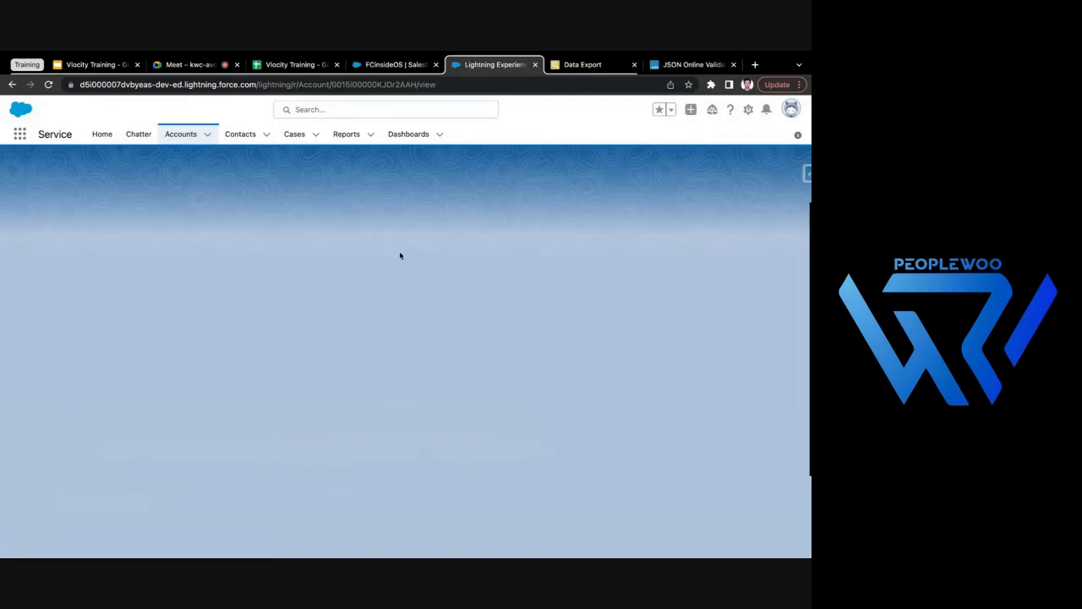
left_click(372, 64)
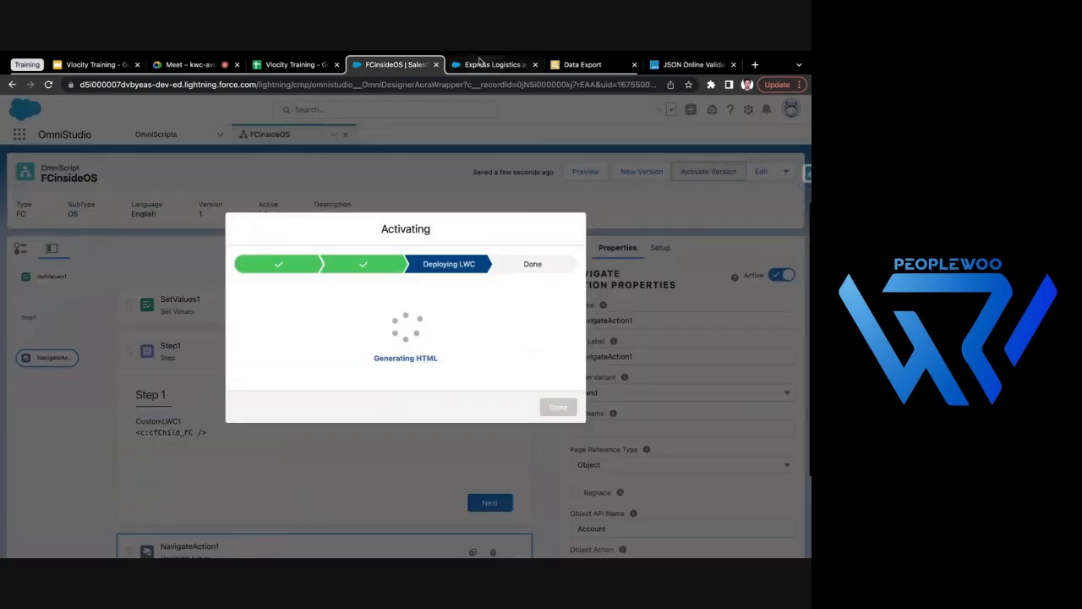
left_click(479, 63)
left_click(210, 254)
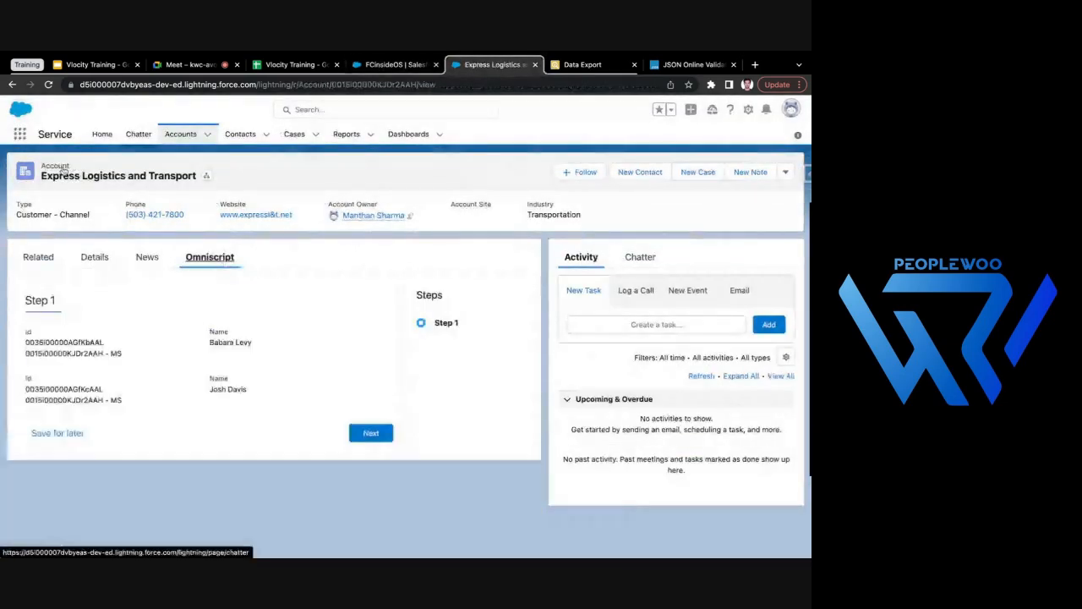
left_click(393, 65)
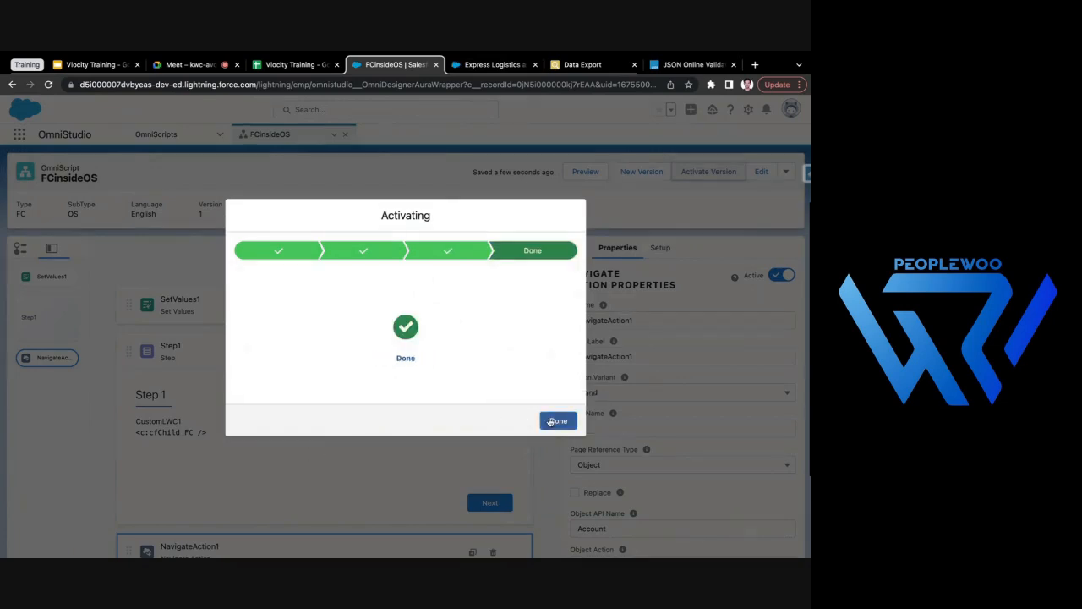
- Complete the FCinsideOS activation and review NavigateAction1's Object page reference settings
left_click(551, 421)
scroll(440, 418, "down", 1)
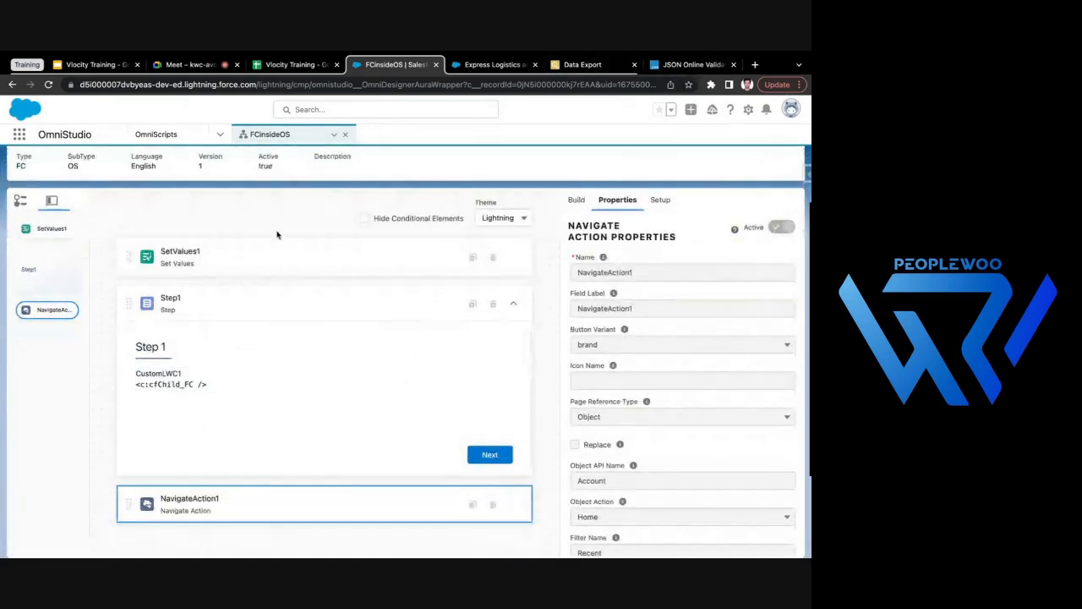
scroll(295, 309, "up", 1)
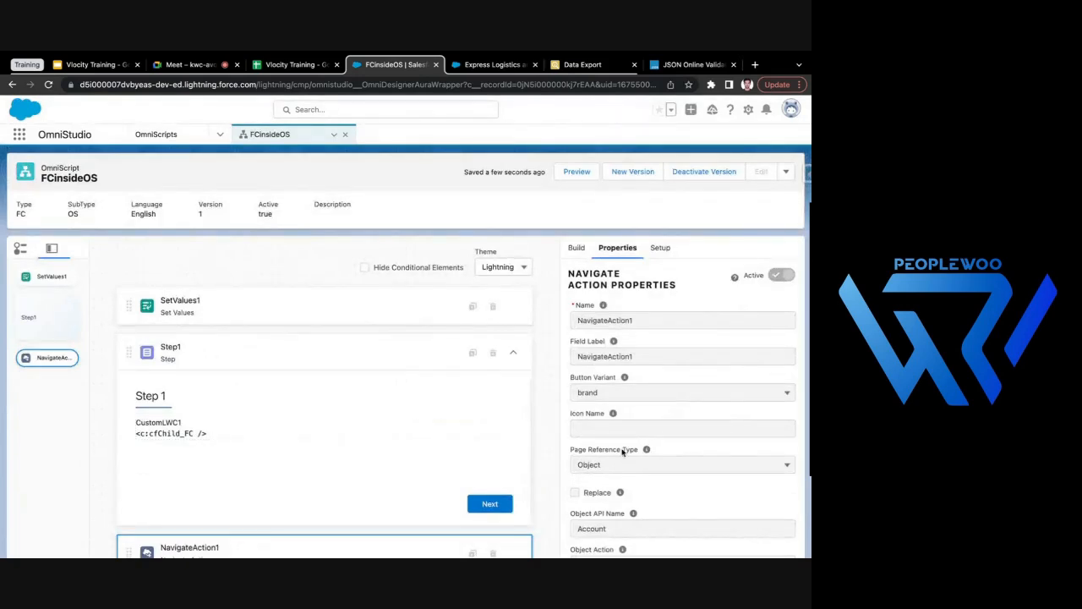
scroll(626, 457, "down", 1)
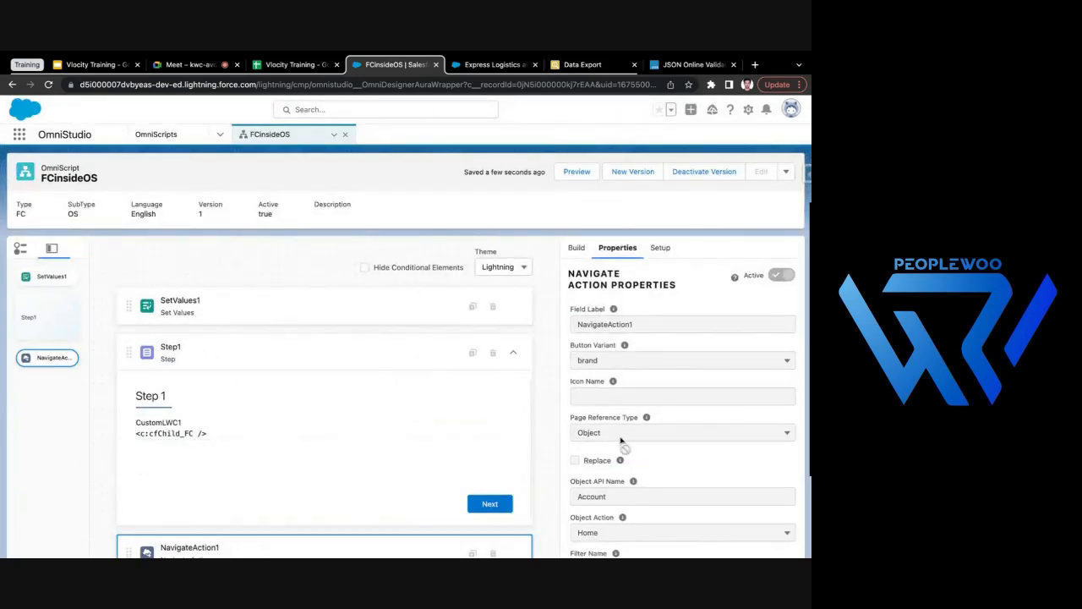
scroll(649, 443, "up", 1)
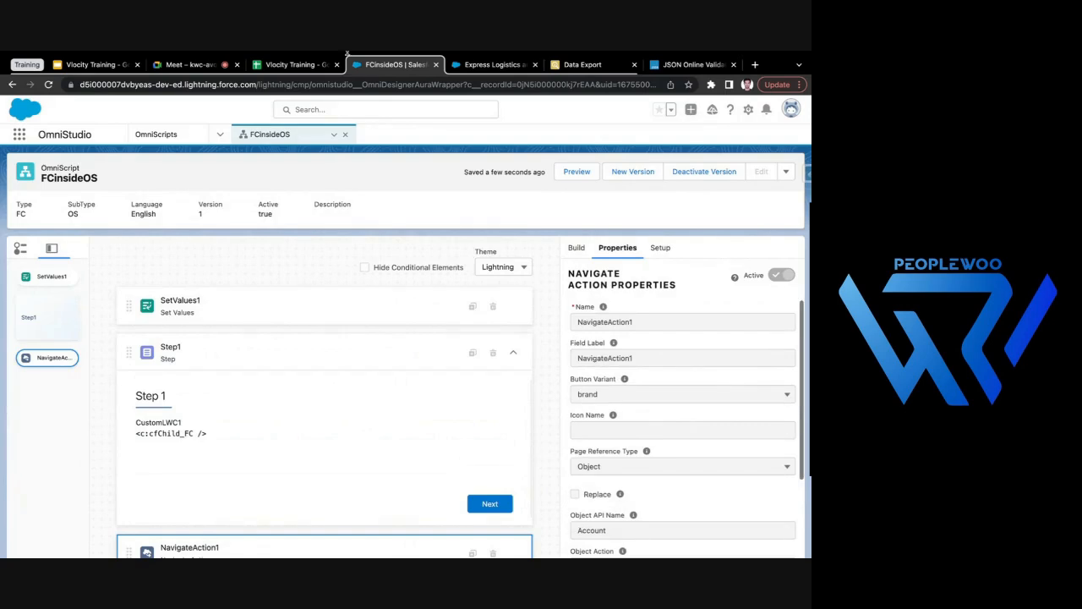
- Reload the Express Logistics and Transport account page and test its embedded OmniScript by advancing past Step 1
left_click(492, 64)
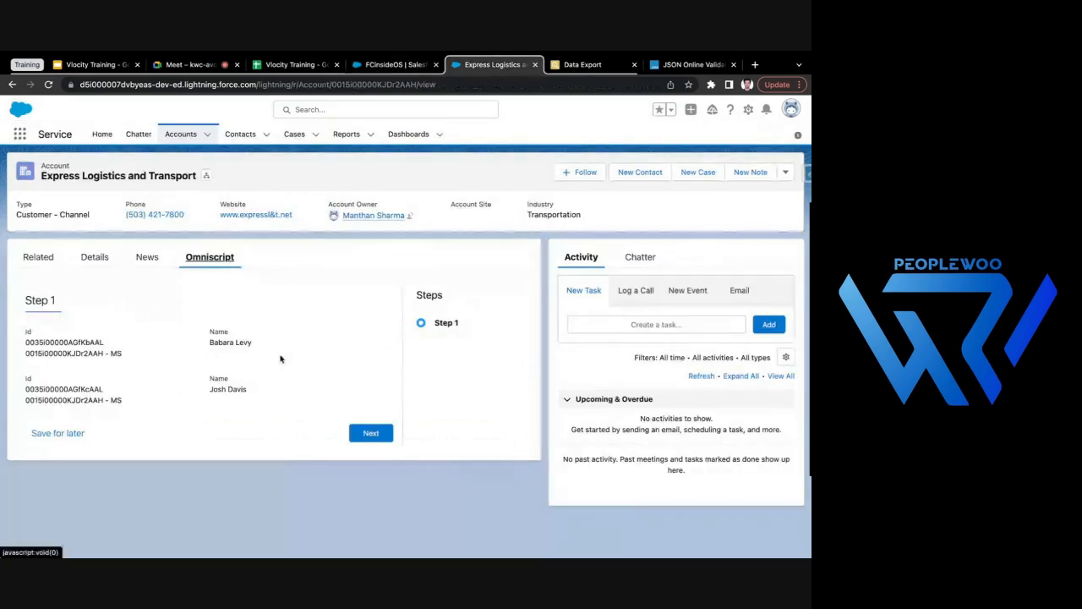
left_click(48, 84)
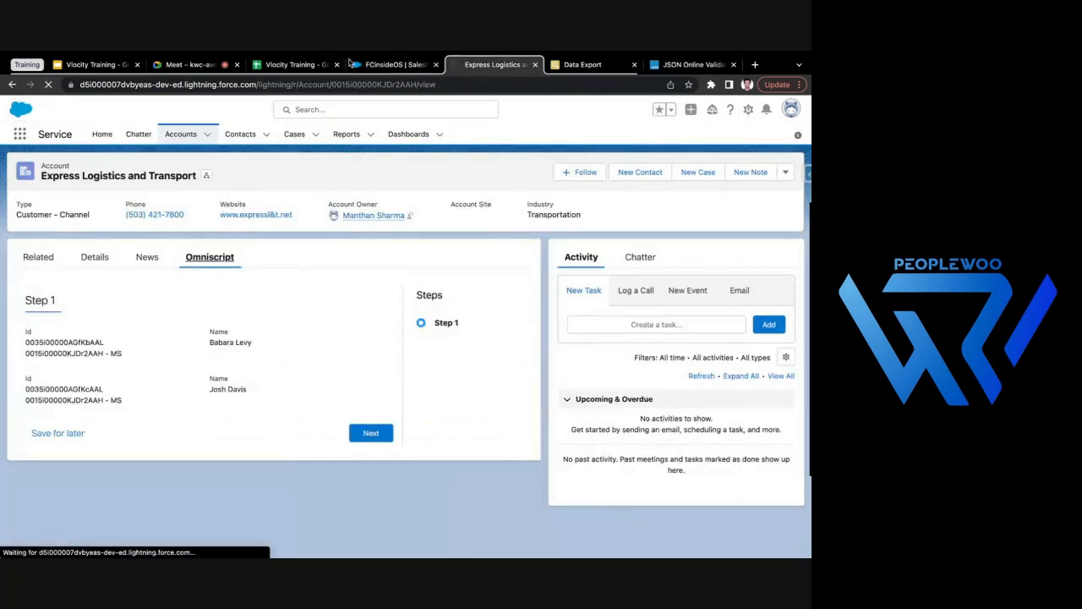
left_click(395, 65)
left_click(492, 64)
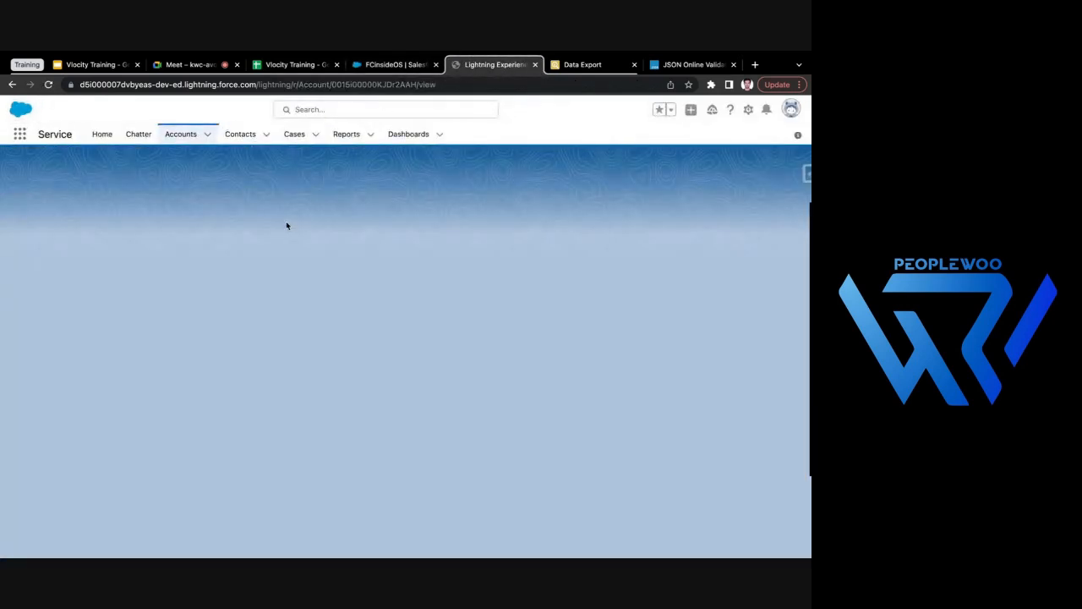
left_click(382, 66)
key("ctrl+Tab")
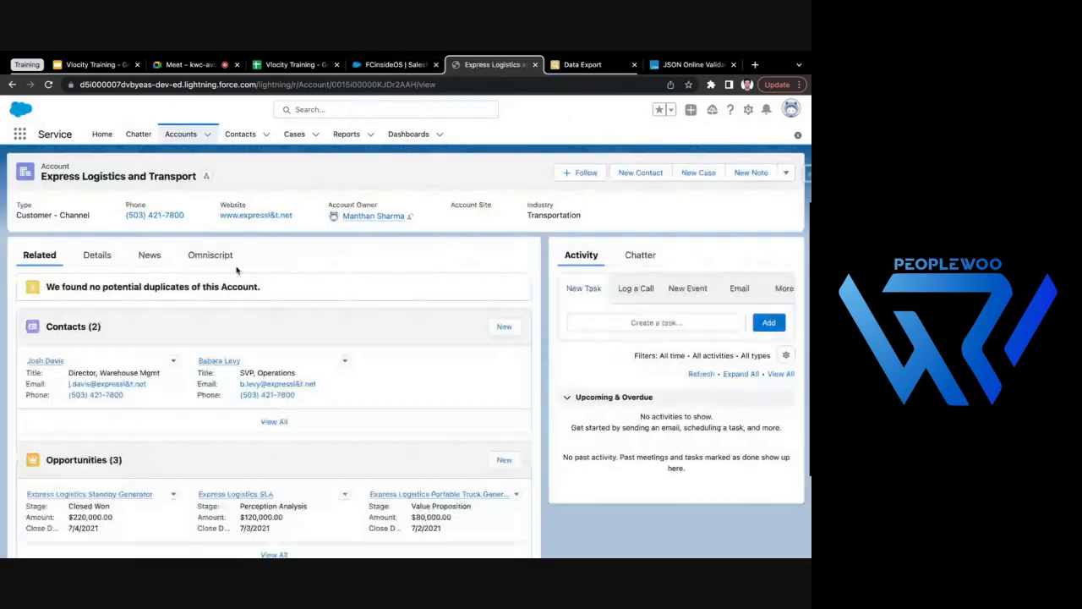
left_click(218, 258)
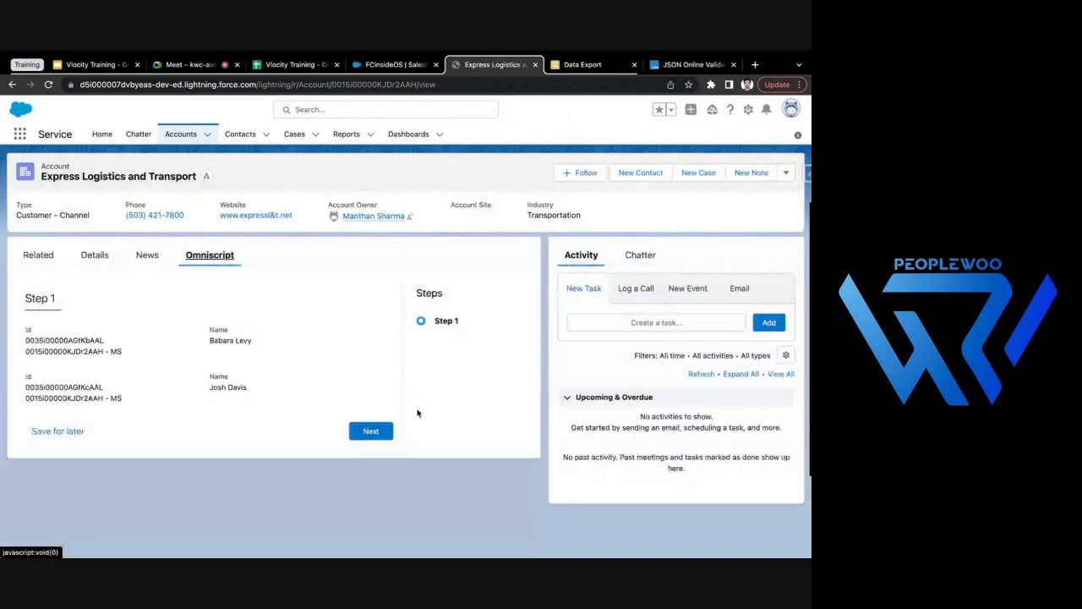
left_click(370, 435)
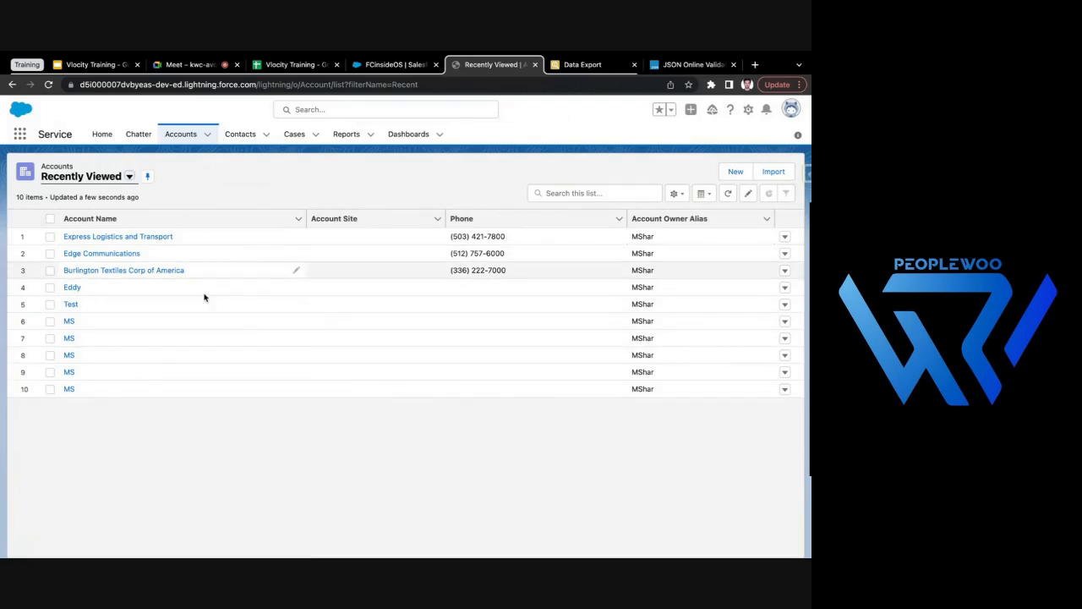
- Review the Object API Name, Object Action and Filter Name of NavigateAction1 in FCinsideOS
left_click(393, 65)
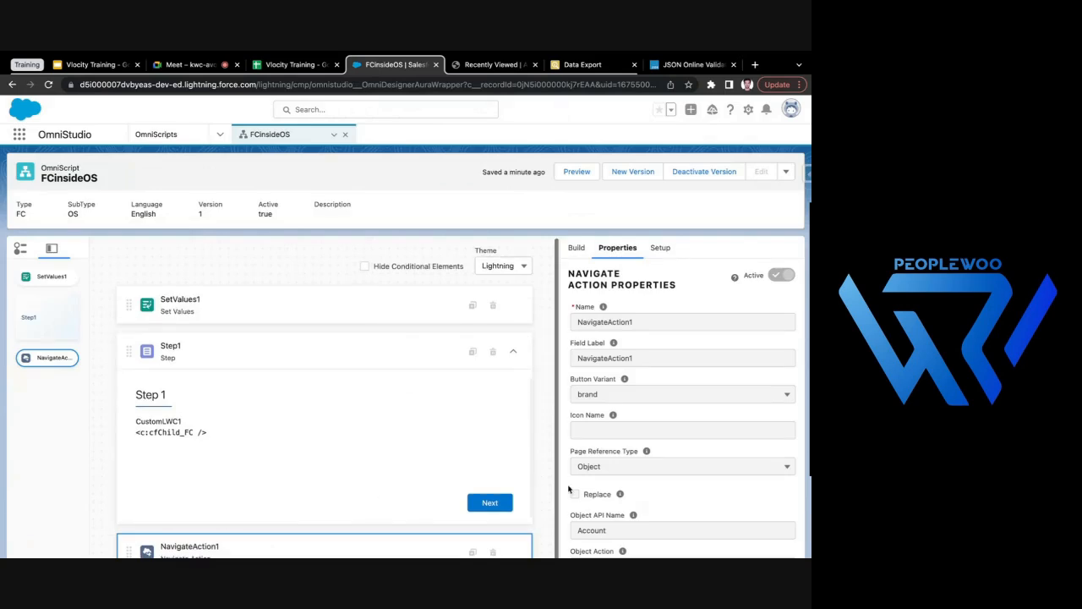
scroll(575, 490, "down", 2)
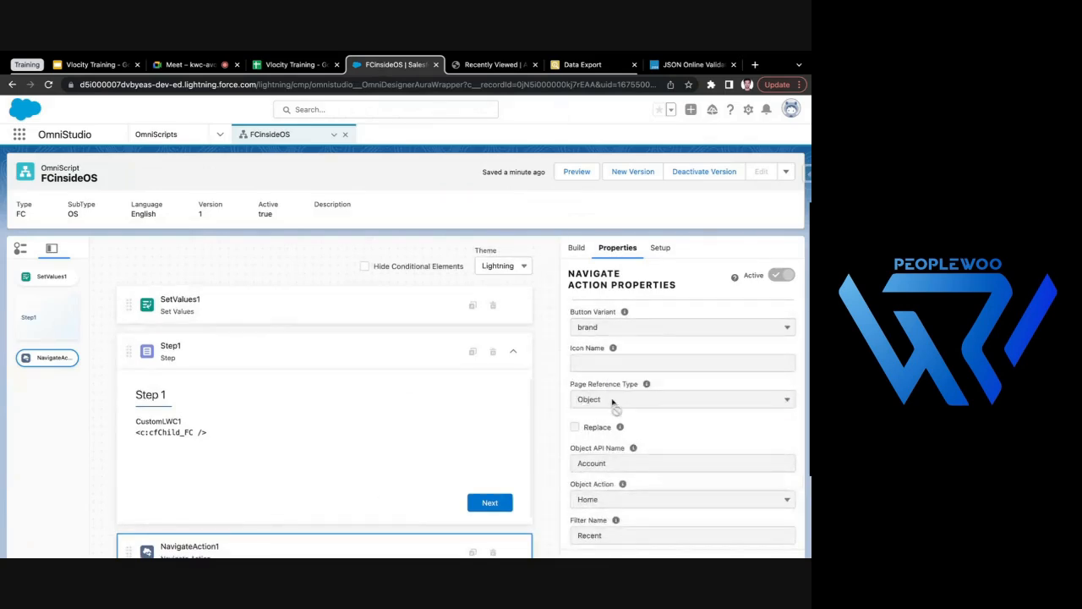
scroll(617, 409, "down", 2)
left_click_drag(579, 391, 615, 395)
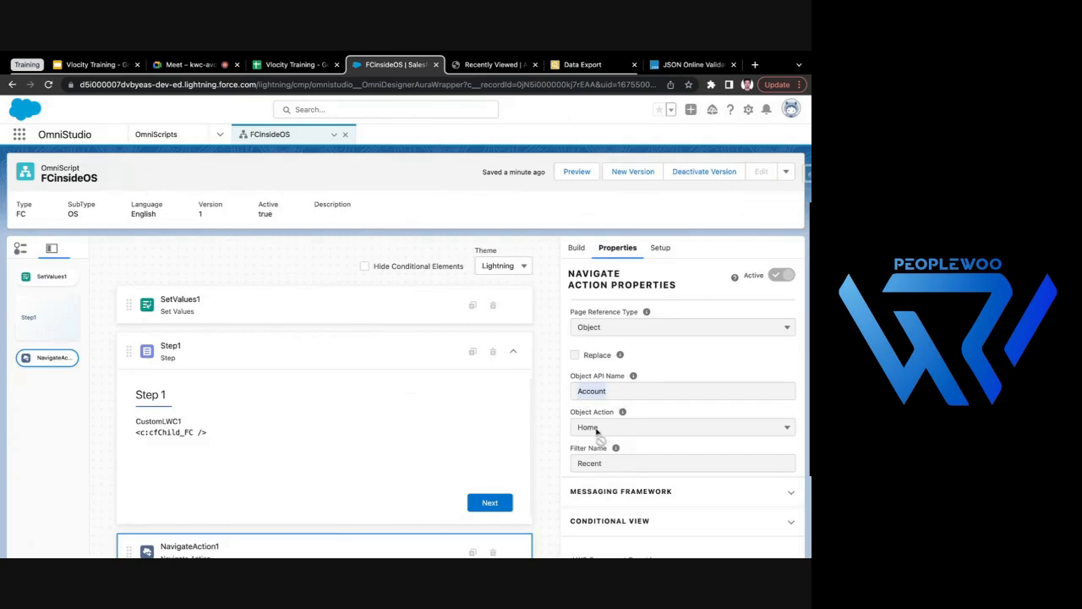
left_click_drag(579, 464, 605, 465)
- Reopen Express Logistics and Transport from the Recently Viewed accounts and run its OmniScript past Step 1 again
left_click(456, 64)
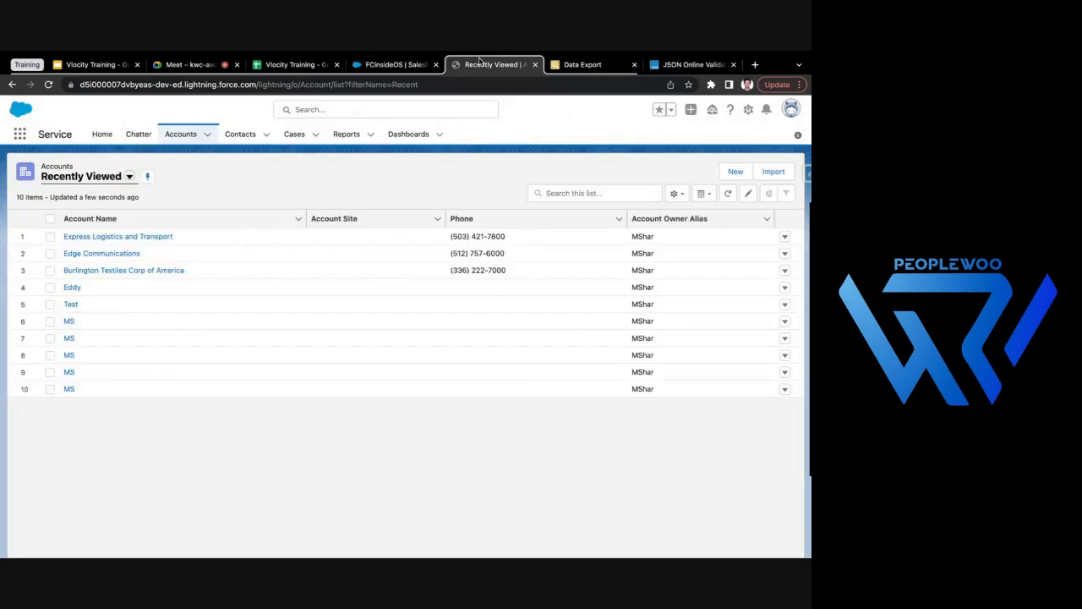
left_click(144, 237)
left_click(220, 258)
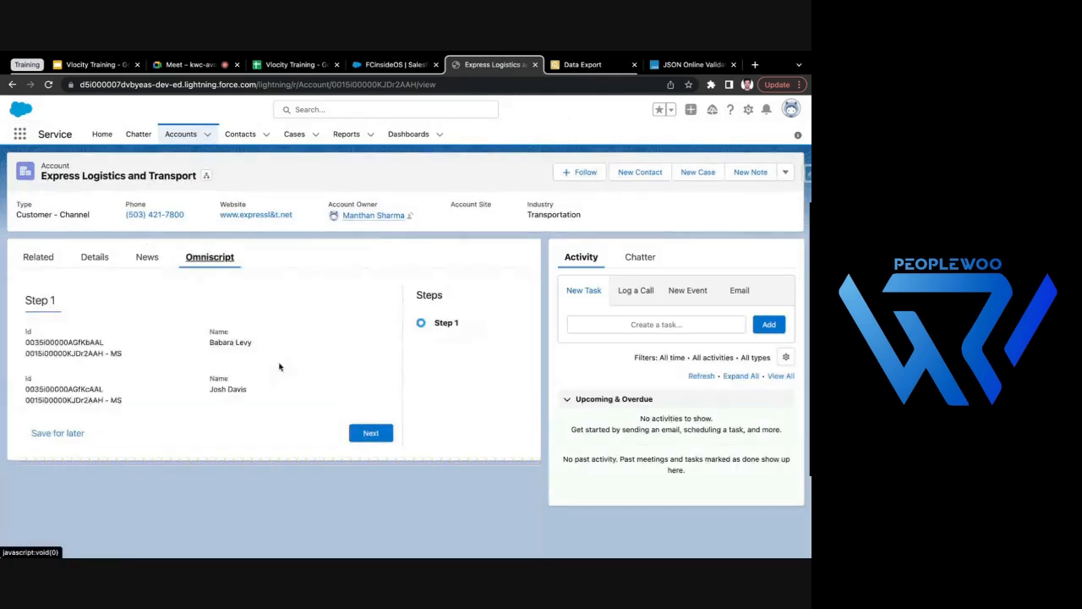
left_click(371, 434)
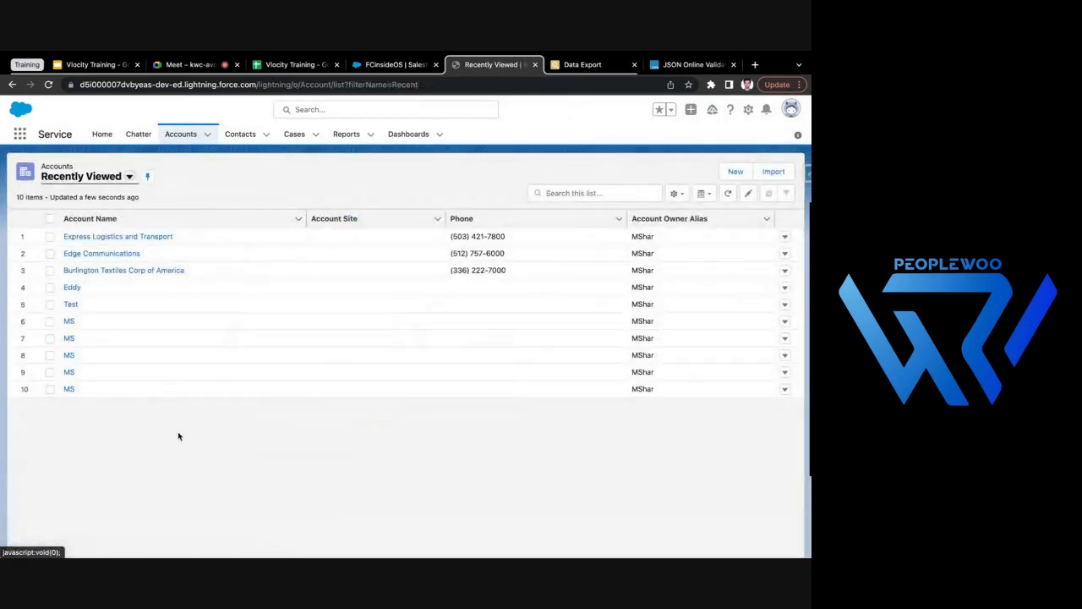
- Deactivate the FCinsideOS version and check which Object Action options NavigateAction1 offers
left_click(391, 64)
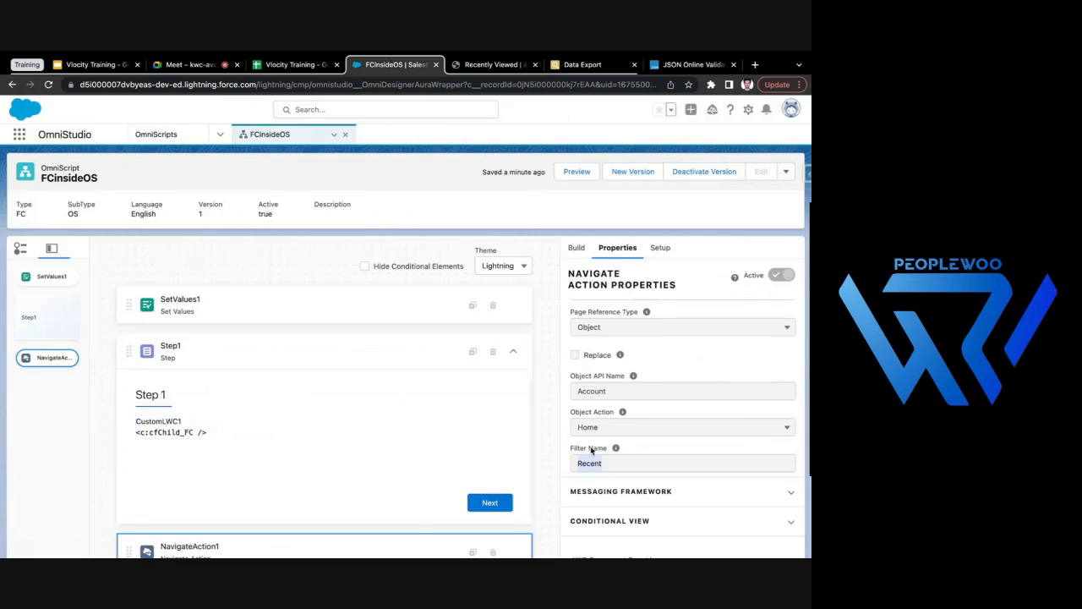
left_click(701, 172)
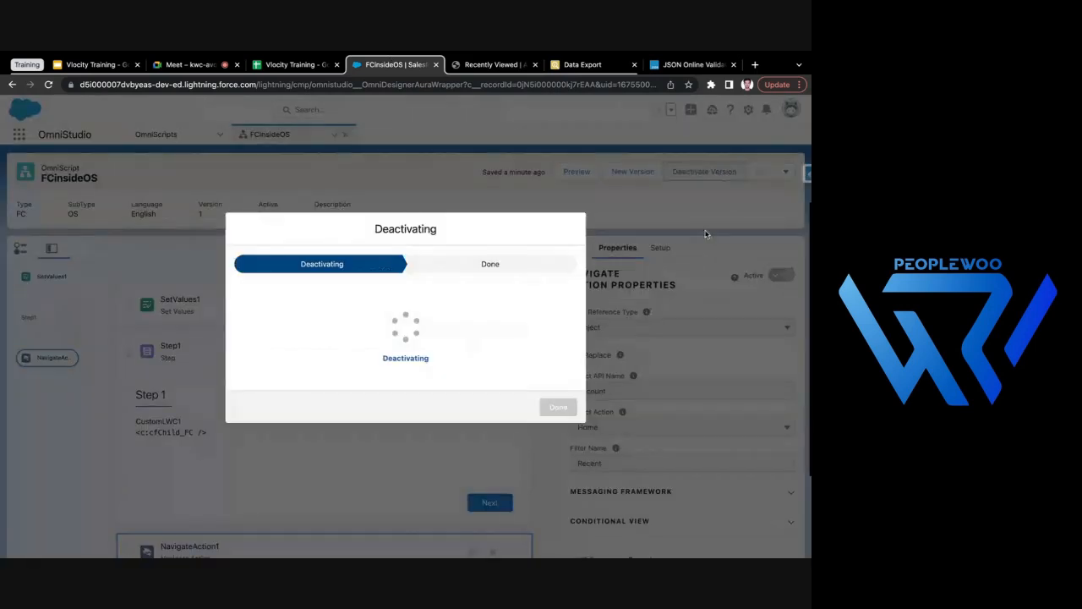
left_click(557, 421)
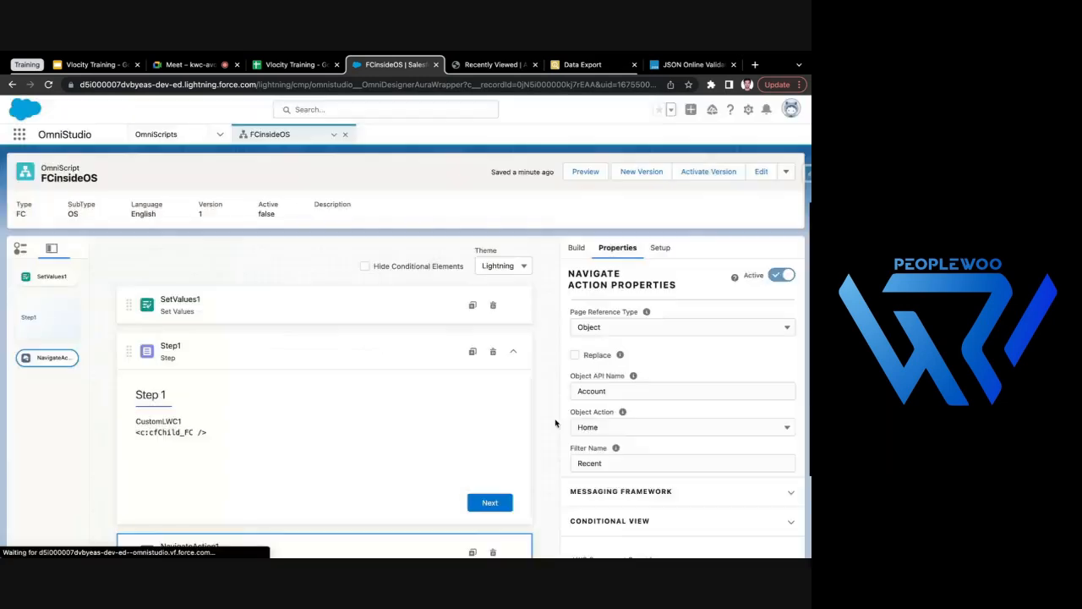
left_click(608, 430)
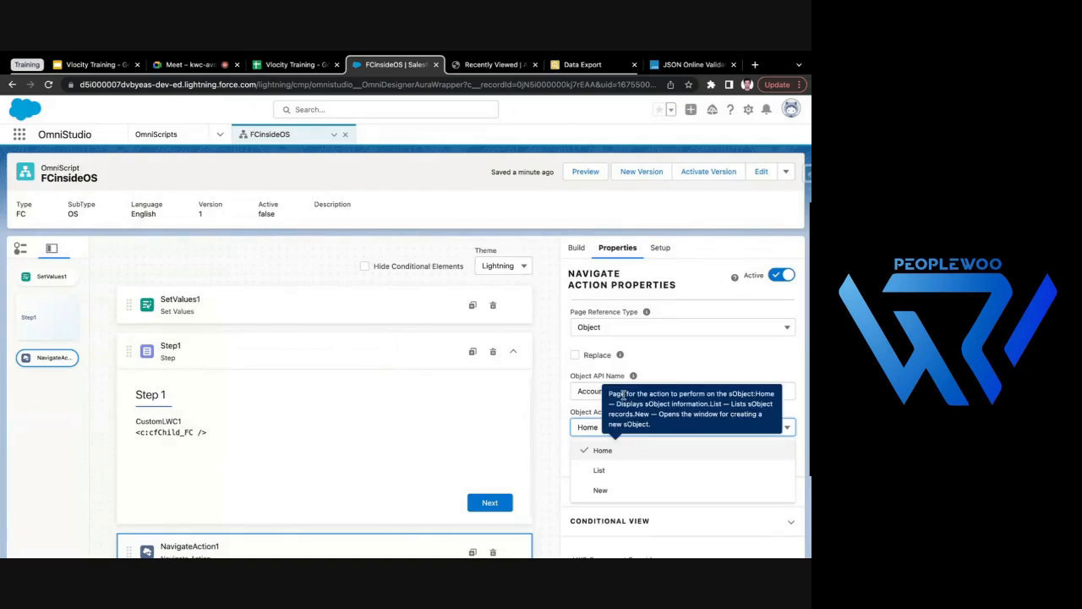
left_click(581, 391)
- Change NavigateAction1's Page Reference Type to Web Page and open its Web URL for entry
left_click(607, 328)
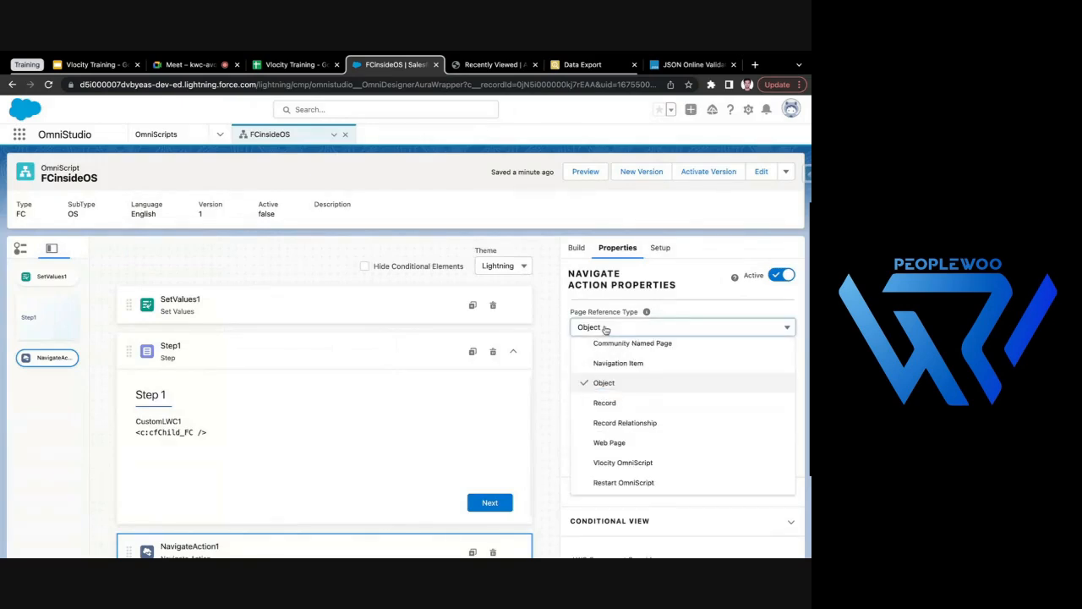
scroll(640, 398, "down", 2)
scroll(621, 370, "up", 2)
scroll(652, 367, "down", 2)
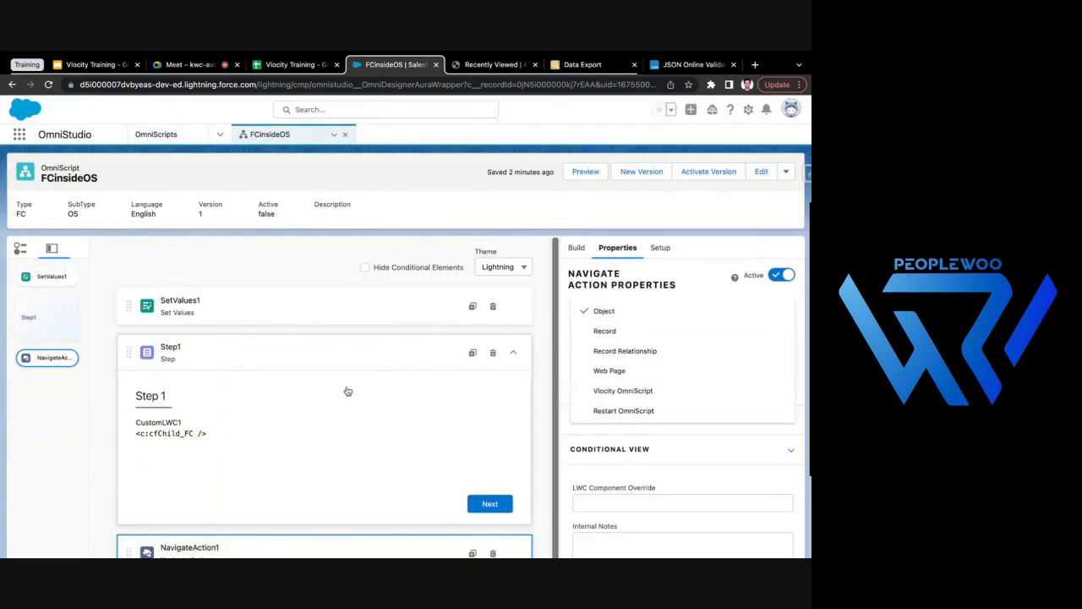
left_click(648, 371)
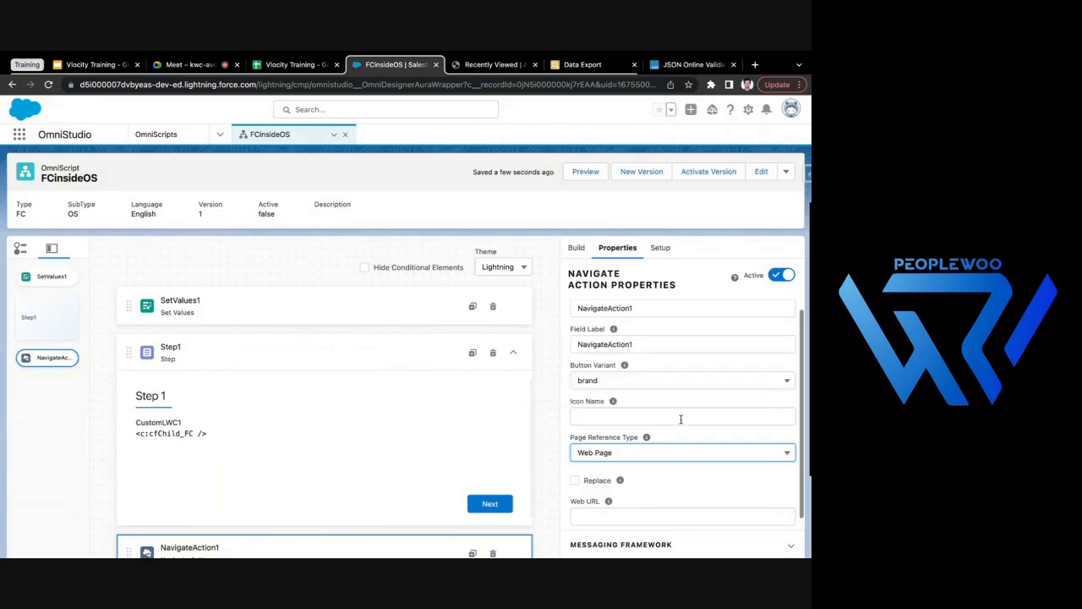
scroll(691, 387, "down", 1)
left_click(634, 435)
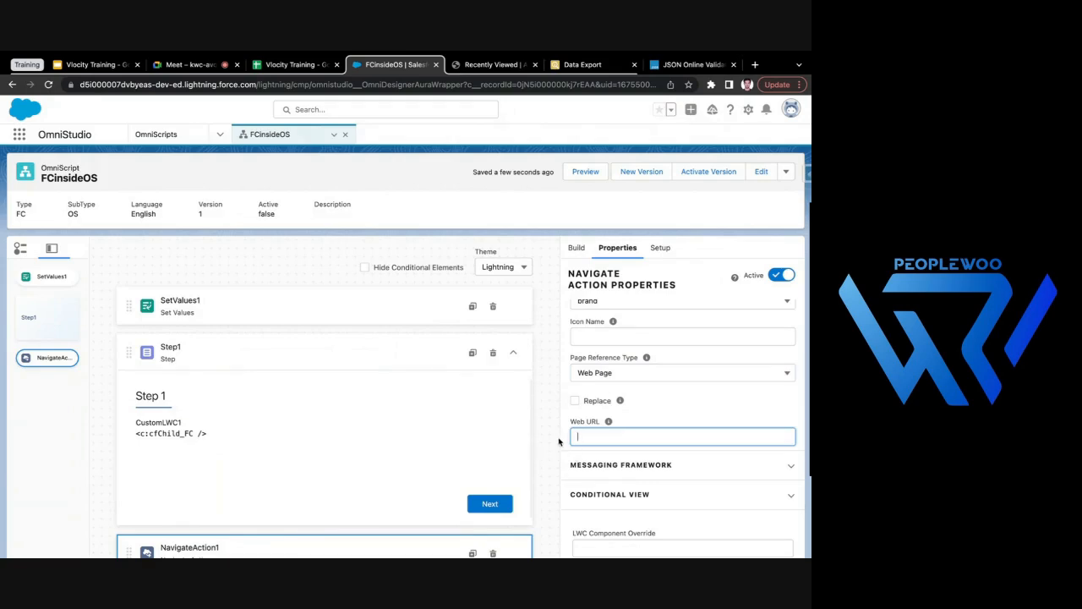
- Set the Page Reference Type of NavigateAction1 to Restart OmniScript
left_click(639, 373)
scroll(647, 423, "down", 1)
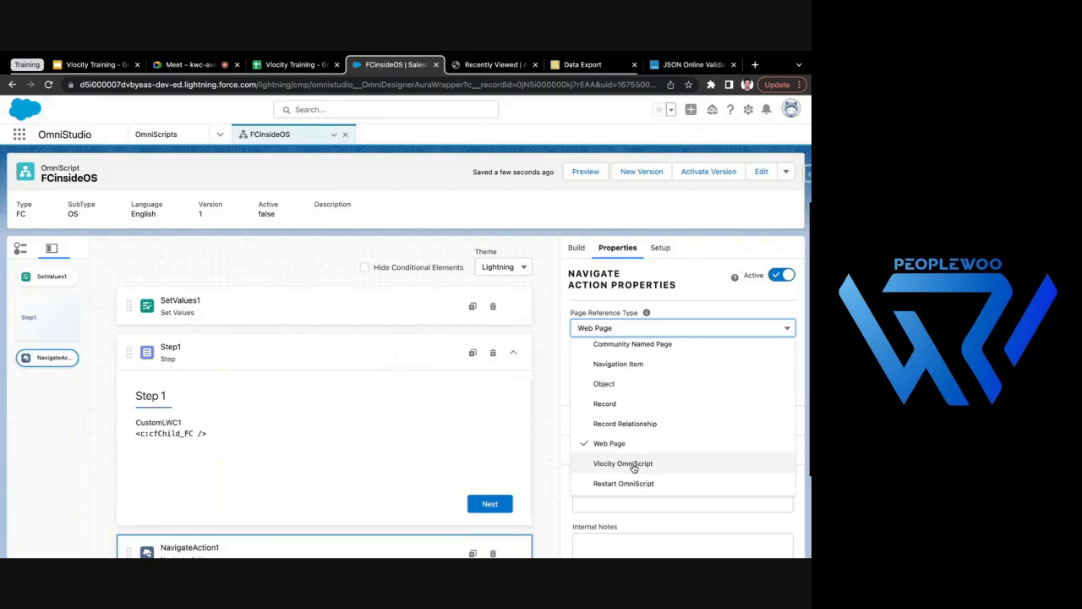
left_click(640, 485)
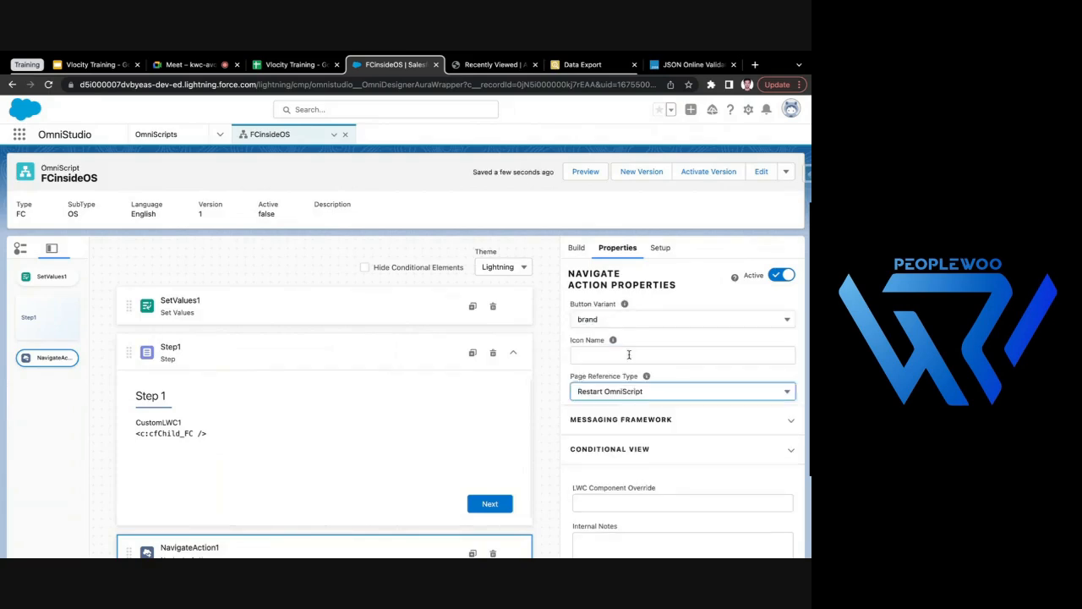
scroll(673, 384, "up", 2)
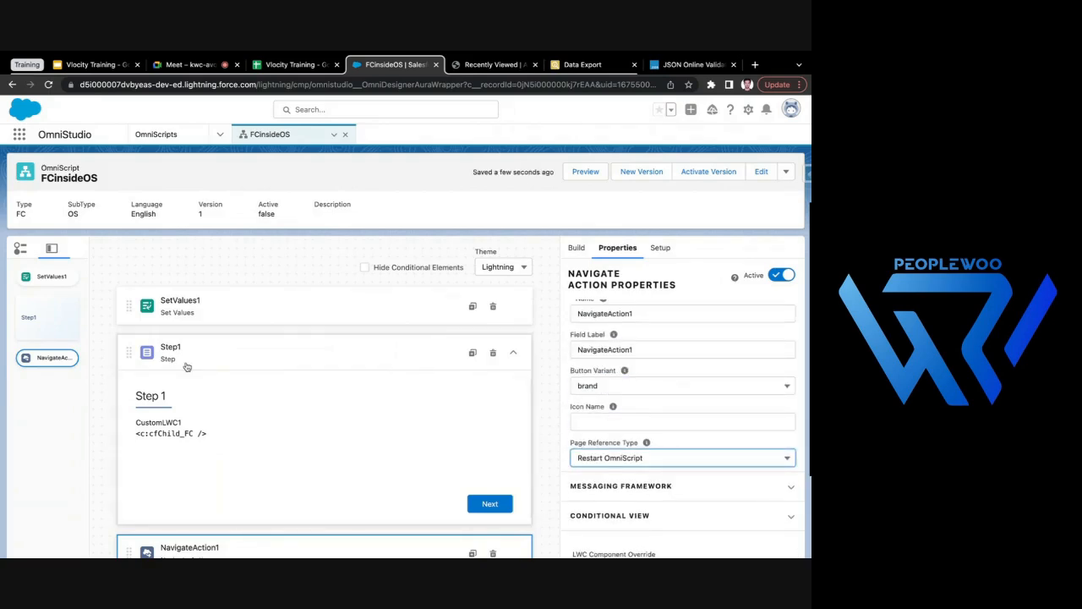
right_click(545, 216)
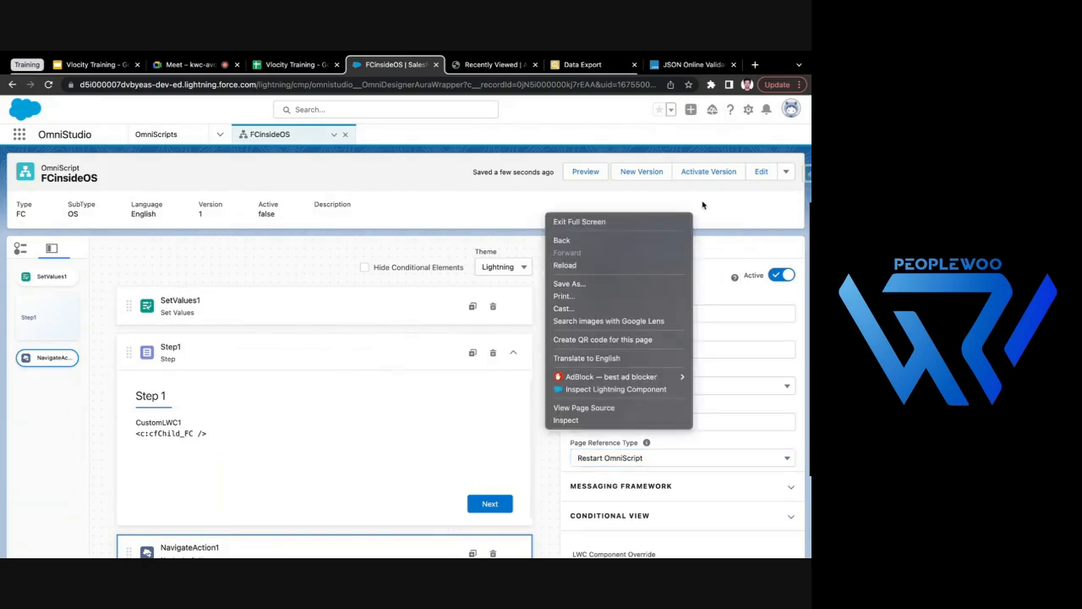
- Activate the FCinsideOS version and deactivate it again
left_click(709, 171)
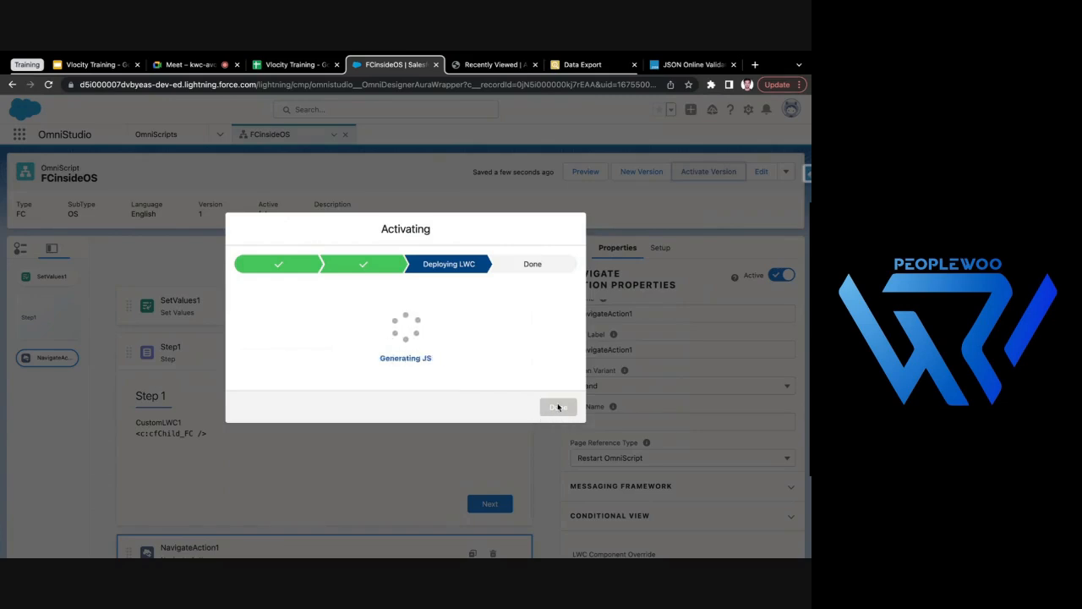
left_click(559, 424)
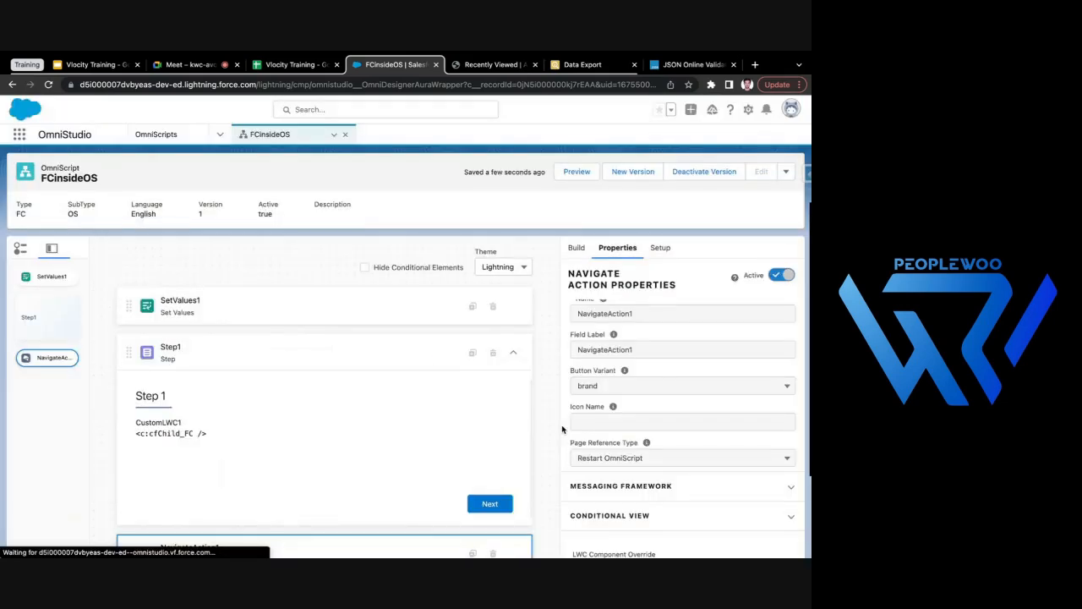
left_click(706, 172)
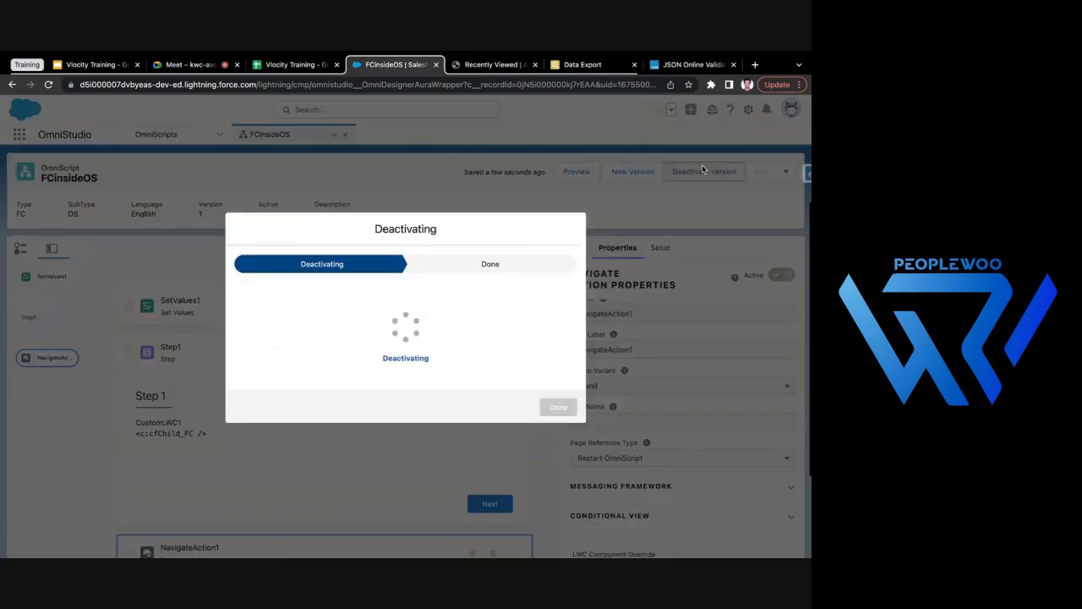
left_click(558, 421)
- Search the OmniScript elements for "ste" and add a Step between SetValues1 and Step1
left_click(576, 247)
left_click(615, 274)
key("BackSpace")
key("BackSpace")
key("BackSpace")
key("BackSpace")
type("ste")
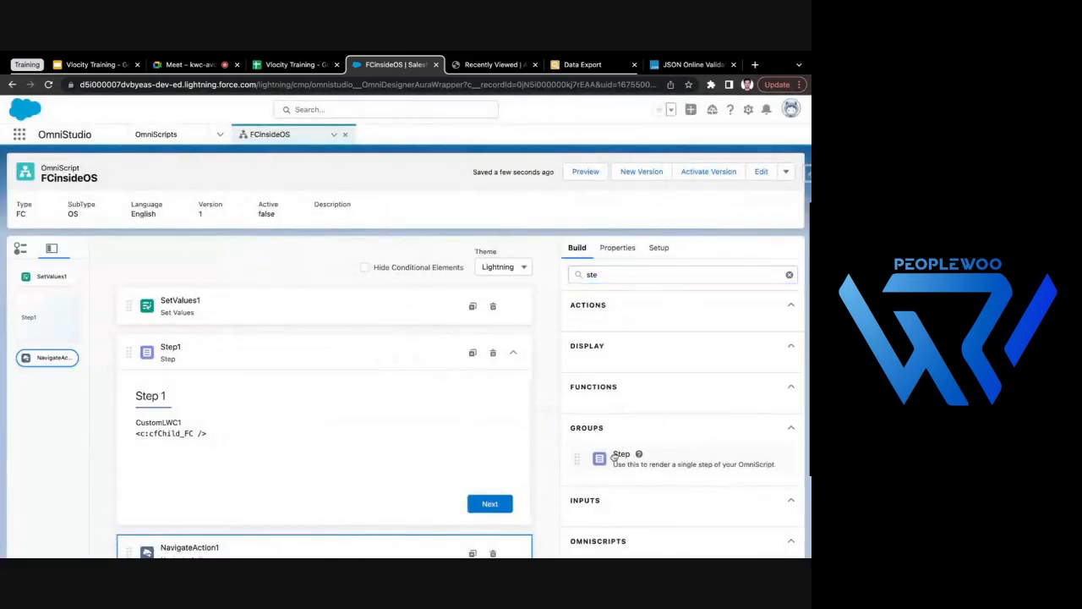
left_click_drag(614, 456, 408, 364)
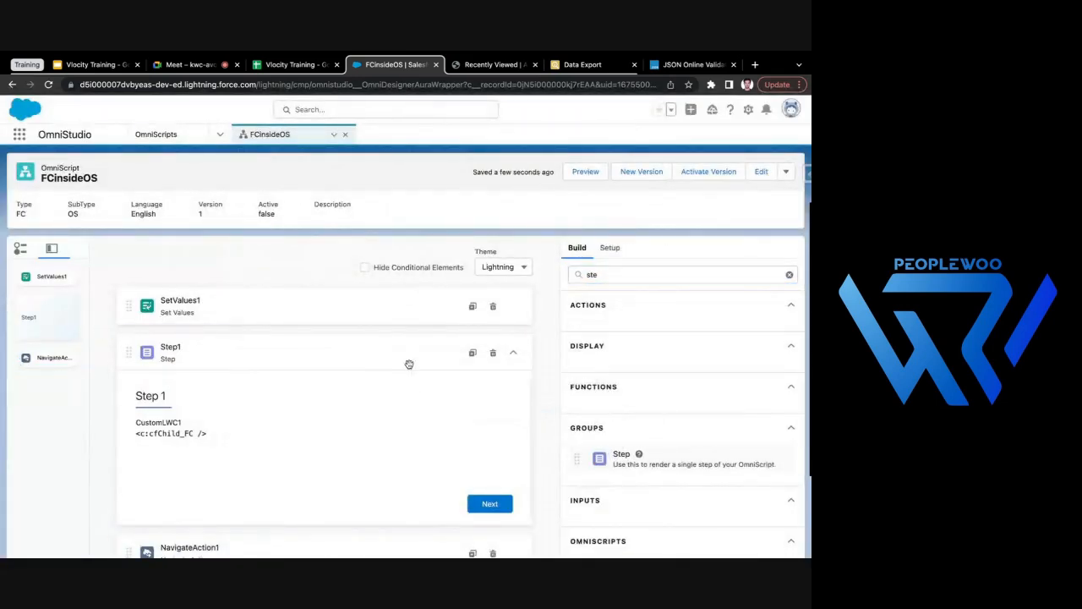
- Activate the FCinsideOS version and open the embedded Omniscript on the Express Logistics and Transport account
left_click(689, 175)
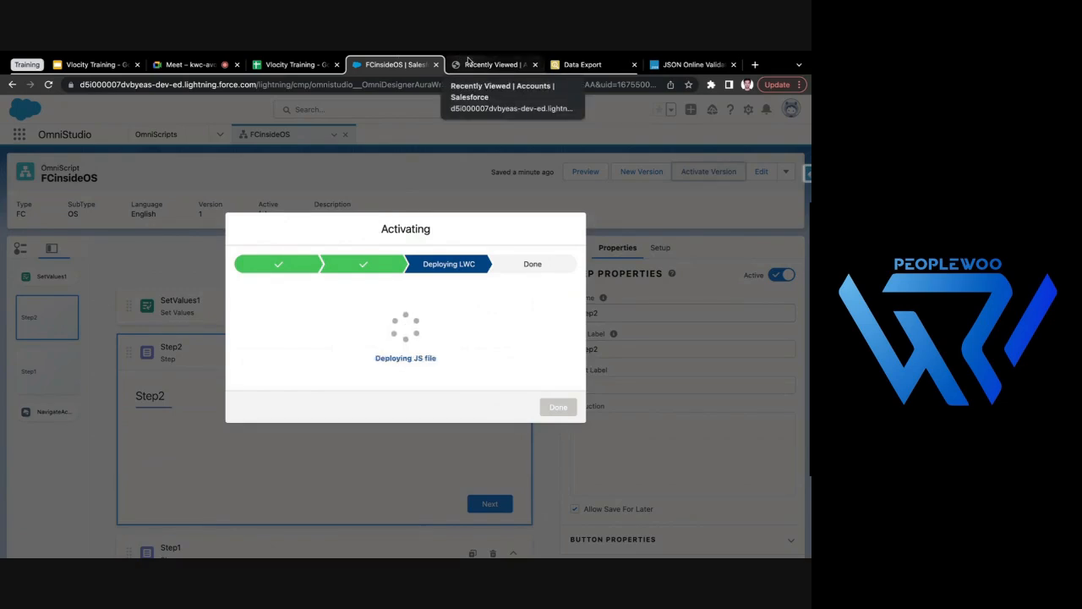
left_click(468, 61)
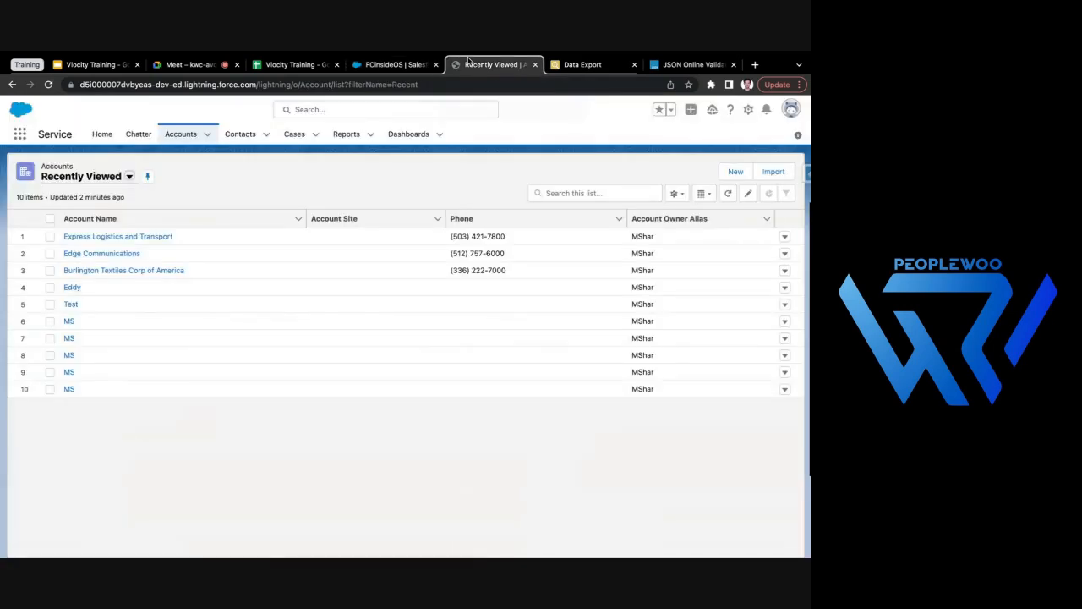
left_click(102, 236)
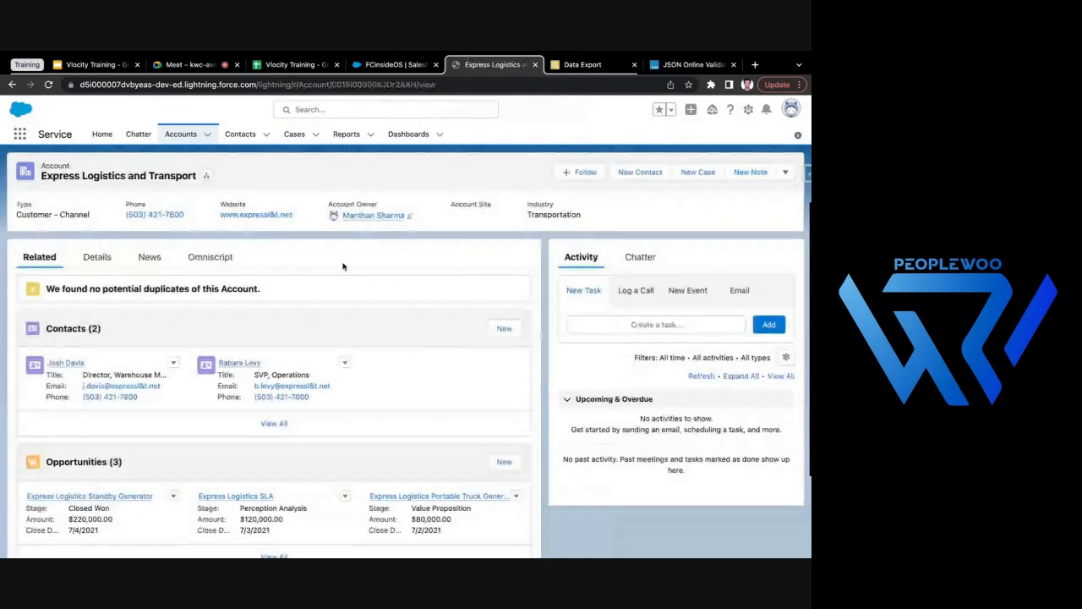
left_click(209, 257)
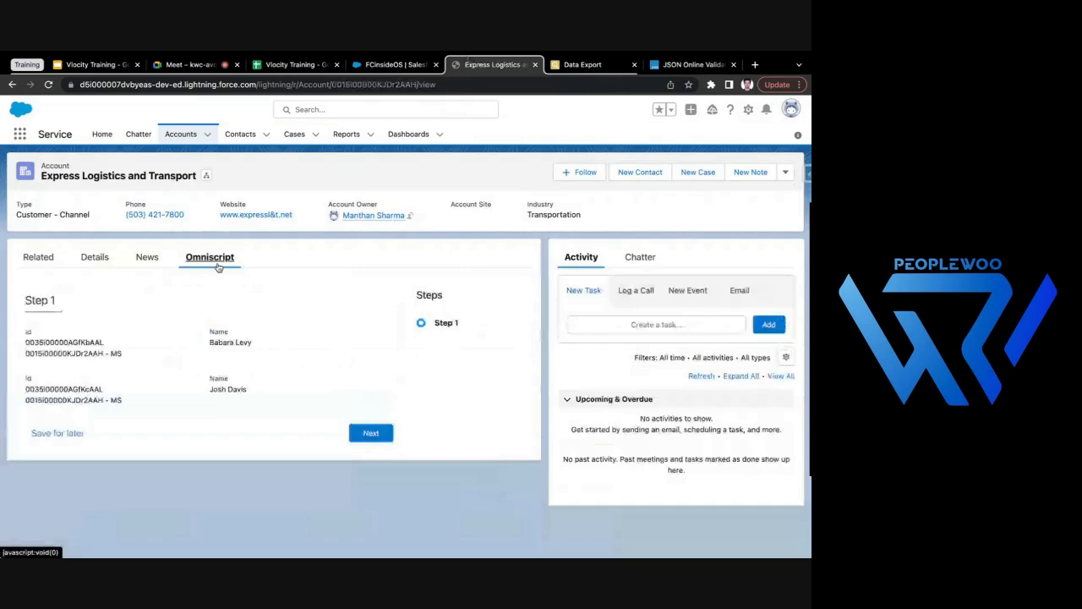
- Reload the account page and reopen the Omniscript of Express Logistics and Transport from the Accounts list
left_click(49, 84)
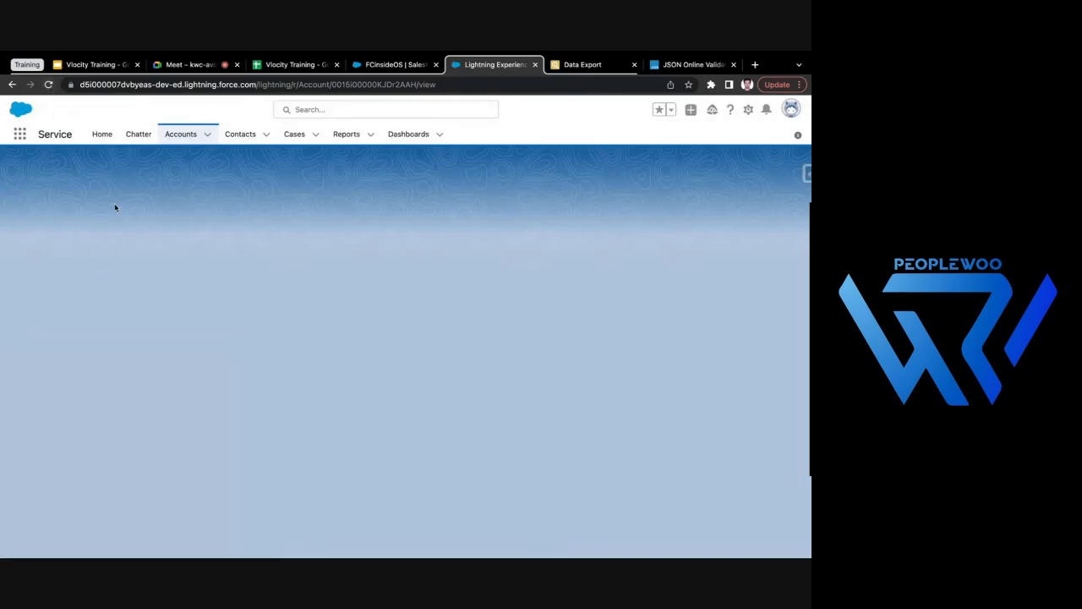
left_click(182, 135)
left_click(102, 237)
left_click(209, 258)
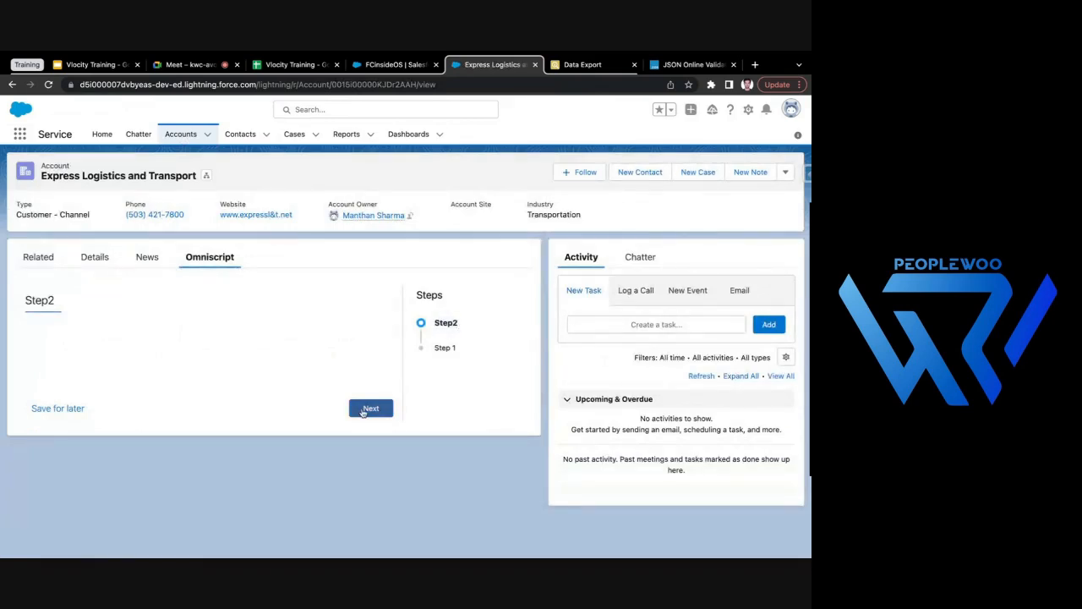
- Test the restart by advancing the embedded OmniScript through Step2 and Step 1, and return from Step 1 to Step2
left_click(363, 410)
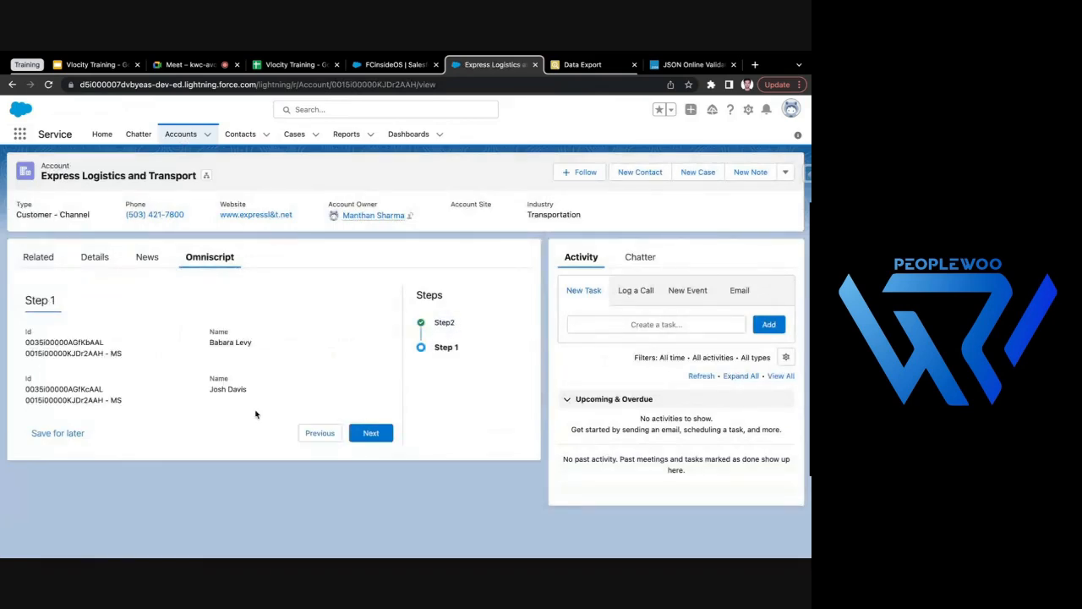
left_click(373, 434)
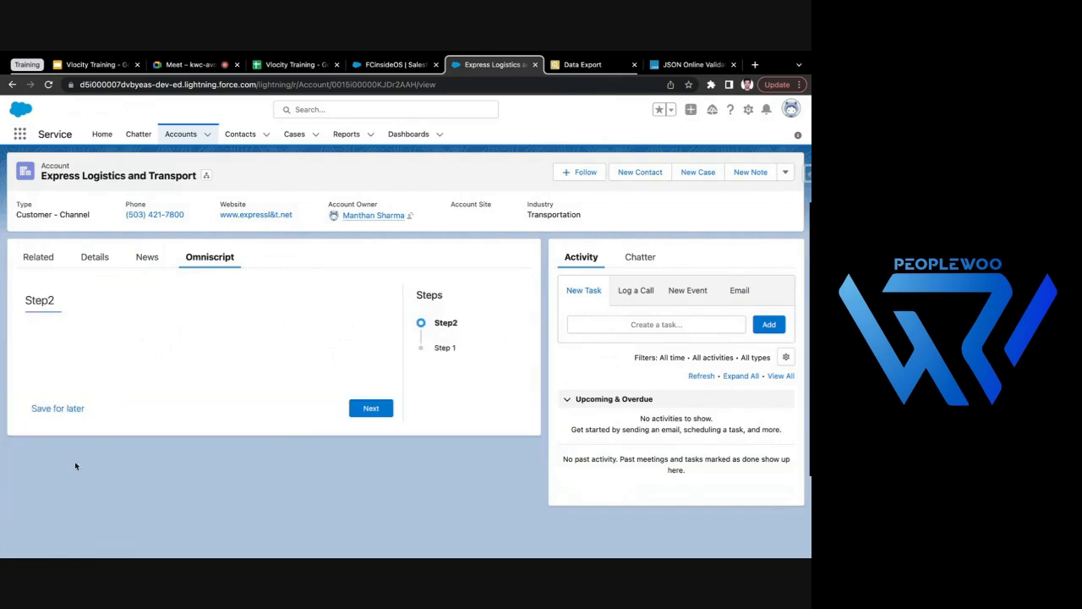
left_click(367, 409)
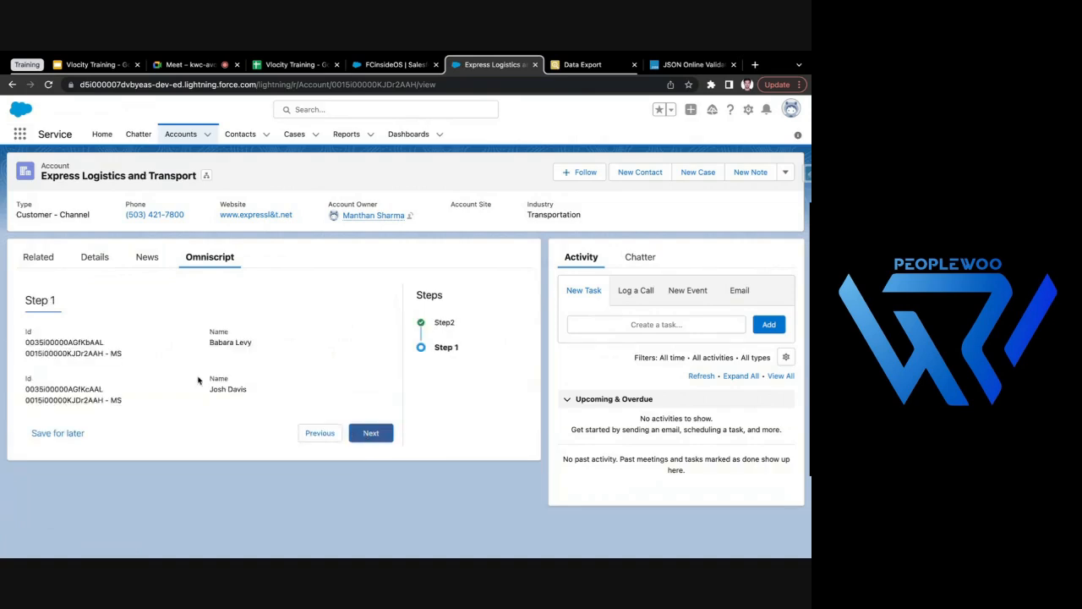
left_click(320, 433)
- Finish the FCinsideOS activation in the designer and review the properties of Step2
left_click(397, 64)
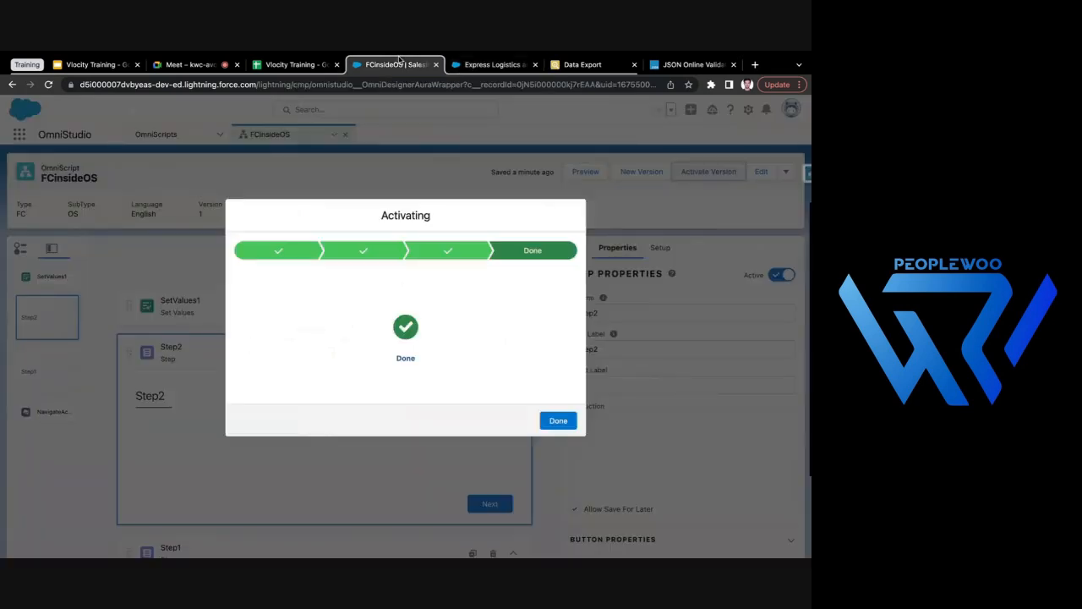
left_click(560, 421)
scroll(362, 414, "down", 3)
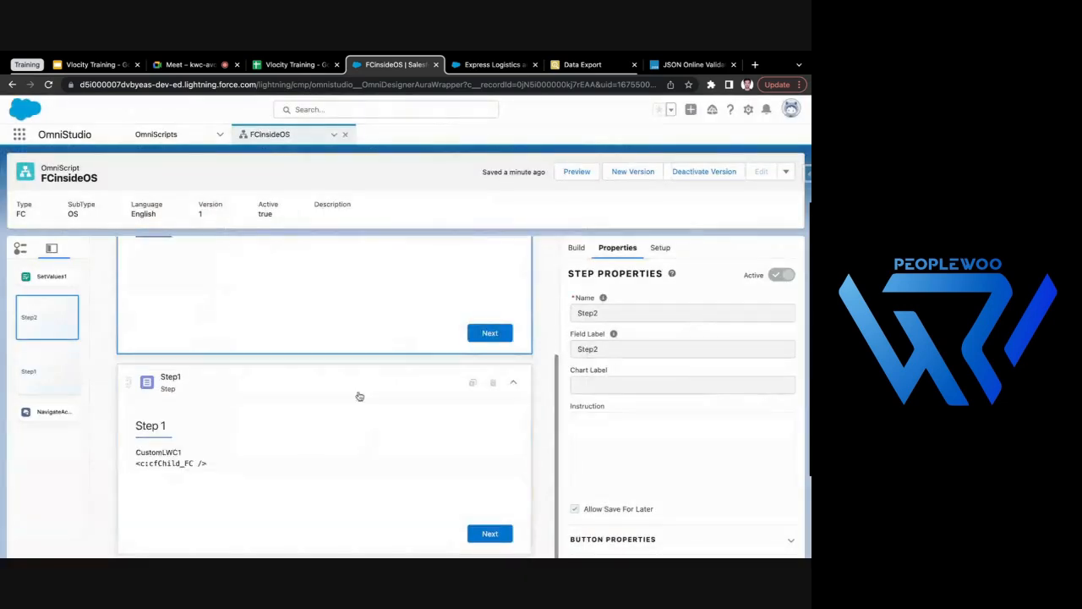
scroll(428, 435, "up", 3)
scroll(427, 435, "down", 3)
scroll(668, 440, "down", 3)
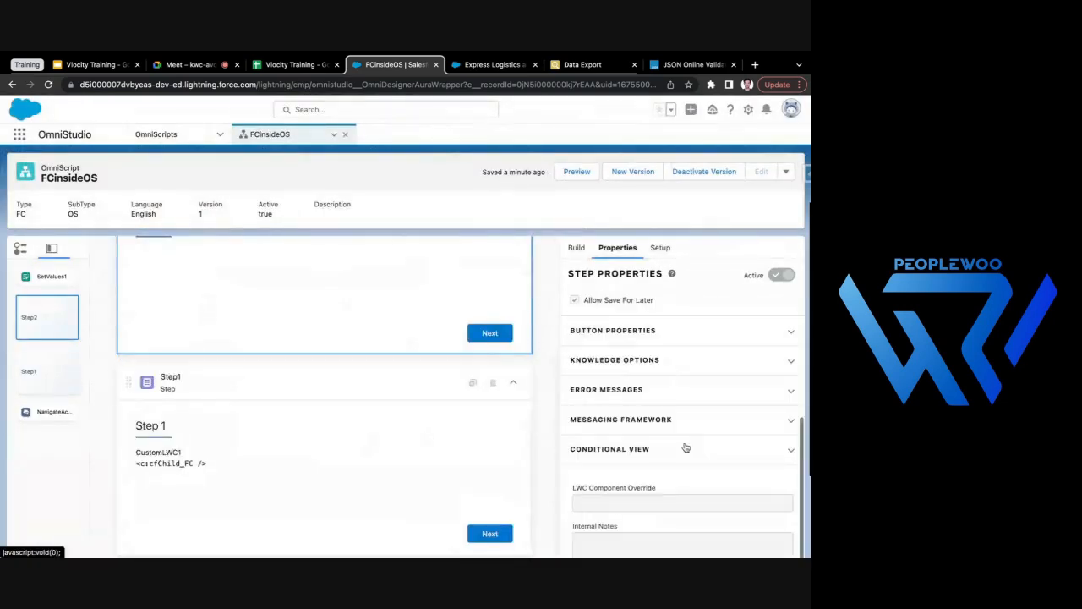
scroll(380, 499, "down", 1)
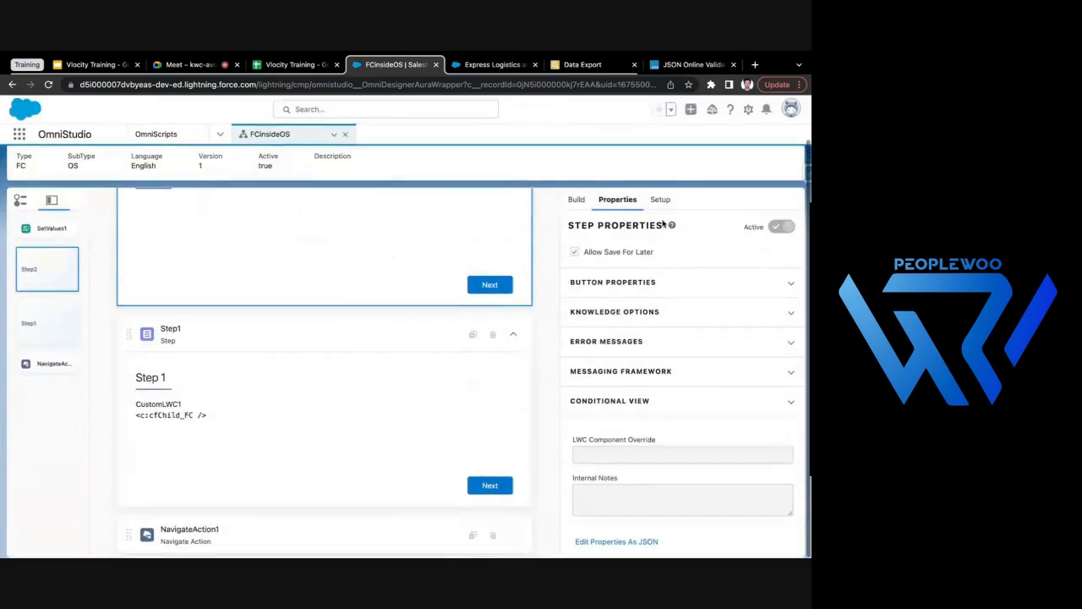
- Review the Navigate Action properties of NavigateAction1 and reselect Step2 in the FCinsideOS script
left_click(296, 531)
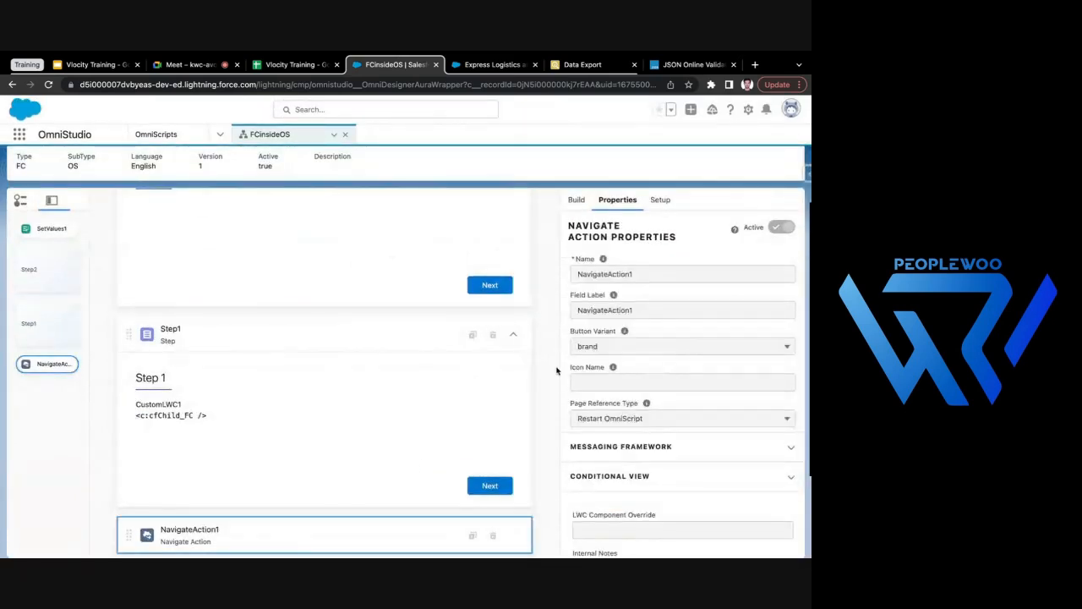
scroll(360, 312, "up", 5)
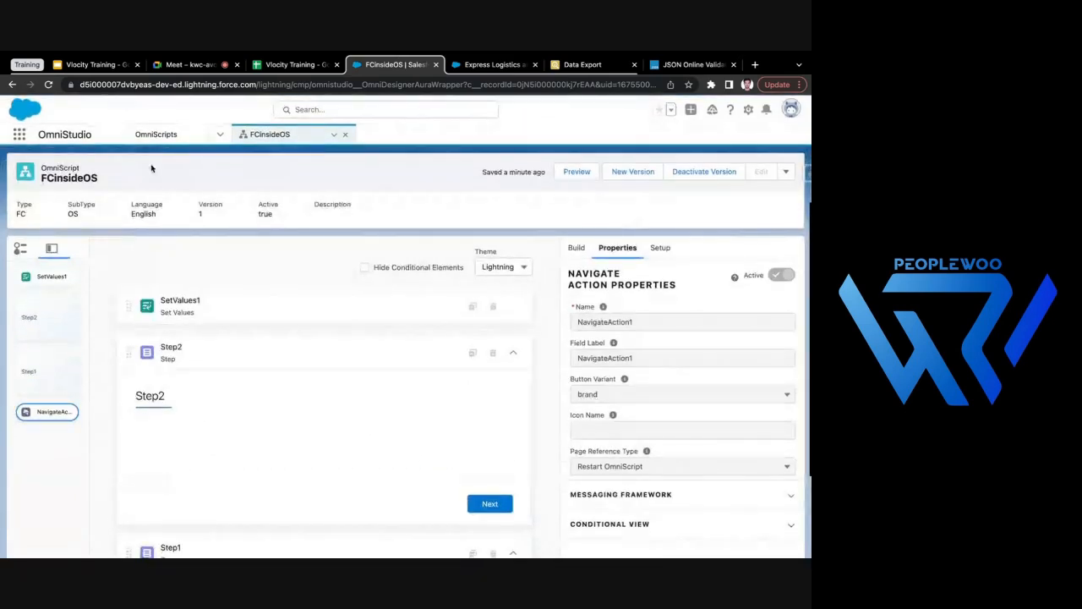
scroll(316, 415, "down", 4)
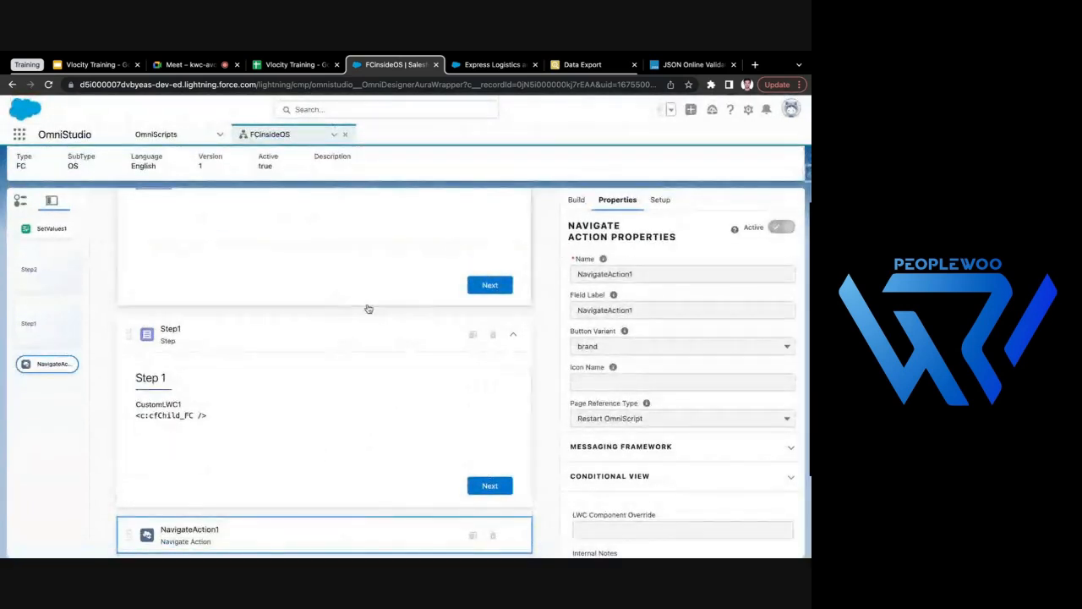
scroll(384, 321, "up", 5)
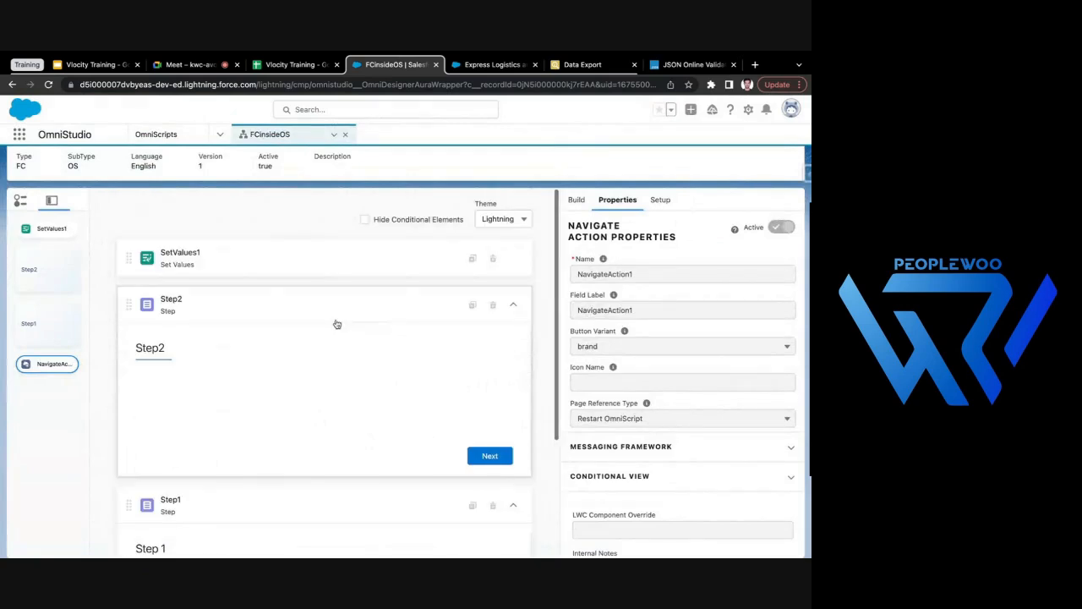
left_click(313, 296)
scroll(254, 283, "up", 2)
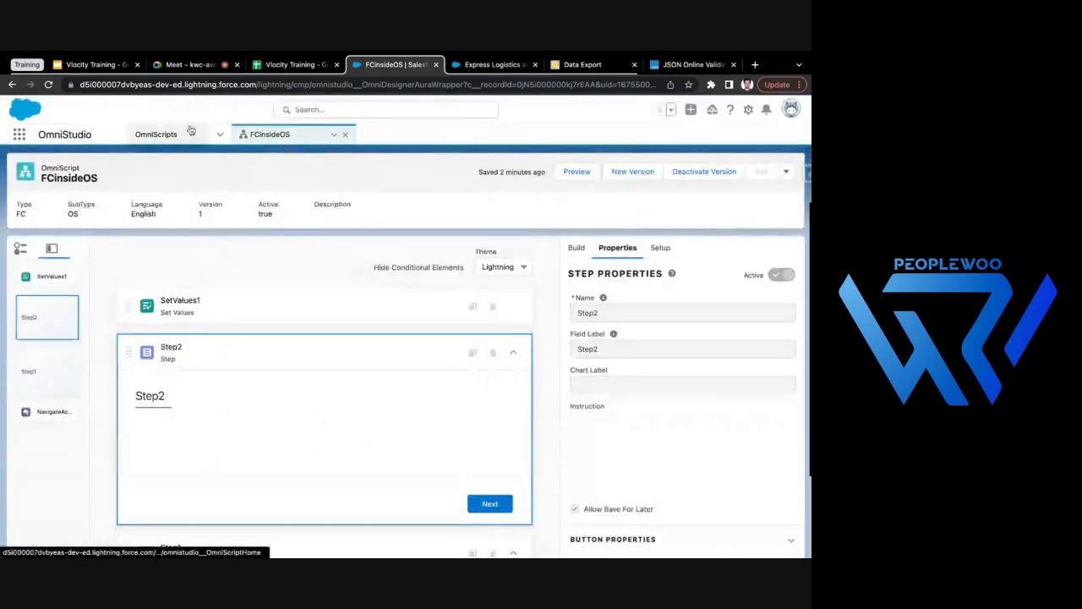
- Return to FCinsideOS from the OmniScripts list and collapse the Step2 and Step1 elements
left_click(156, 135)
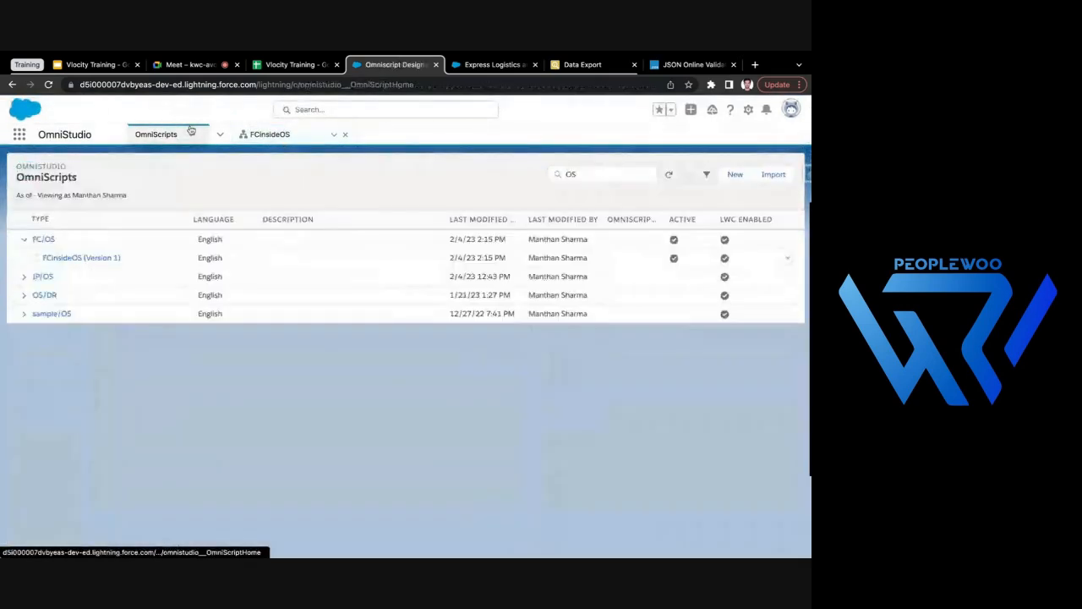
left_click(271, 134)
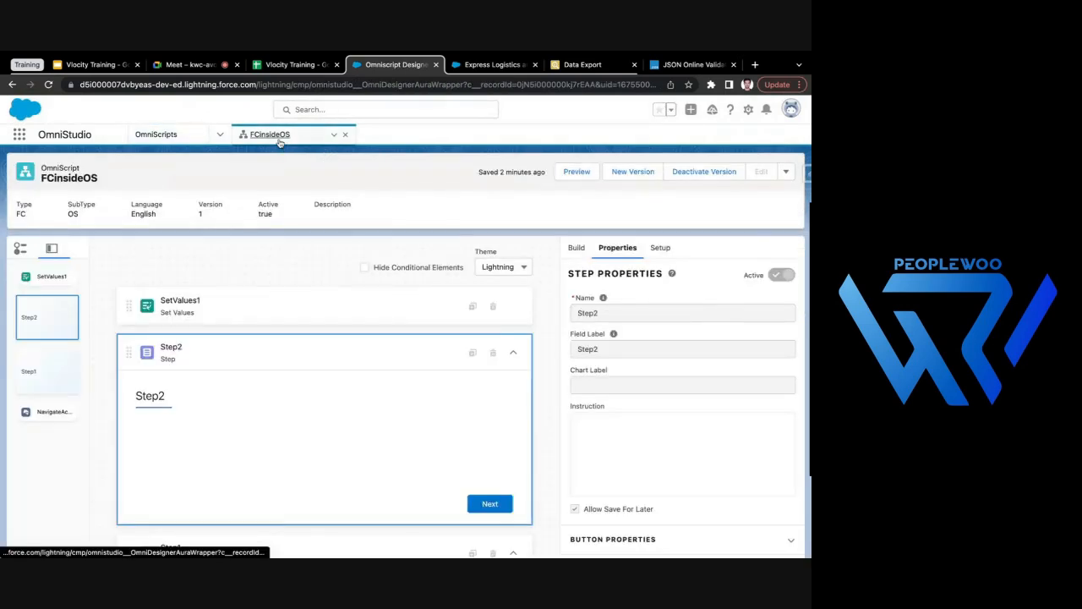
left_click(513, 352)
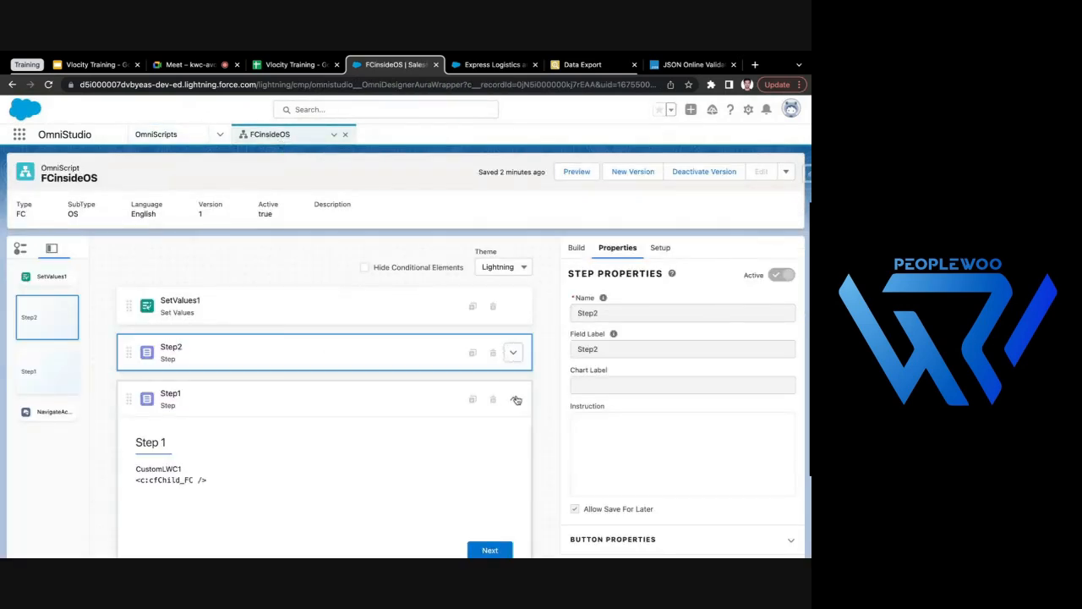
left_click(514, 399)
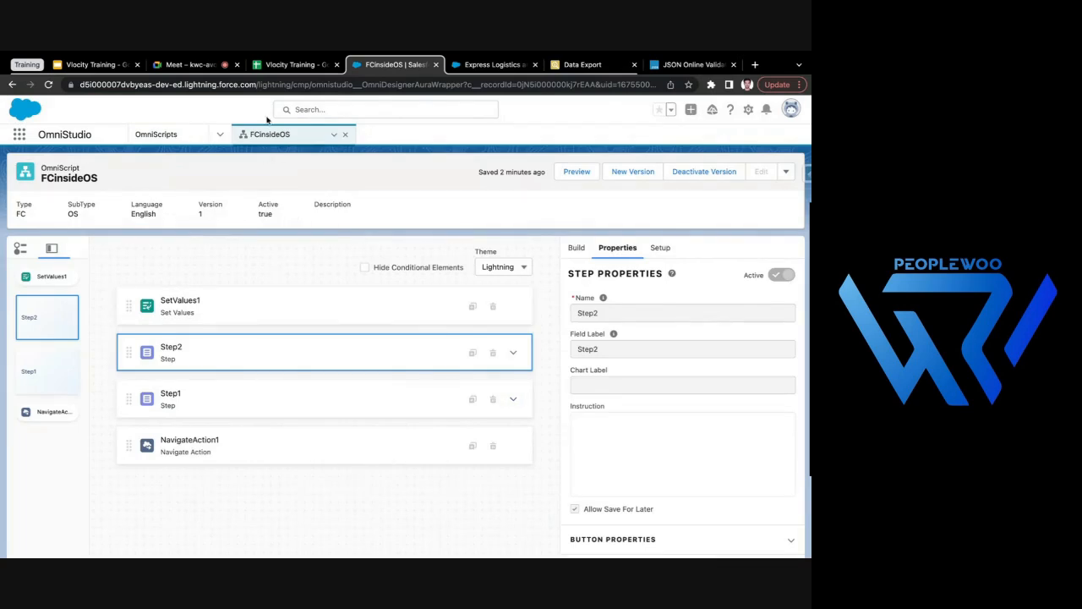
- View the Service app's Home page from the account record and return to the FCinsideOS designer
left_click(466, 65)
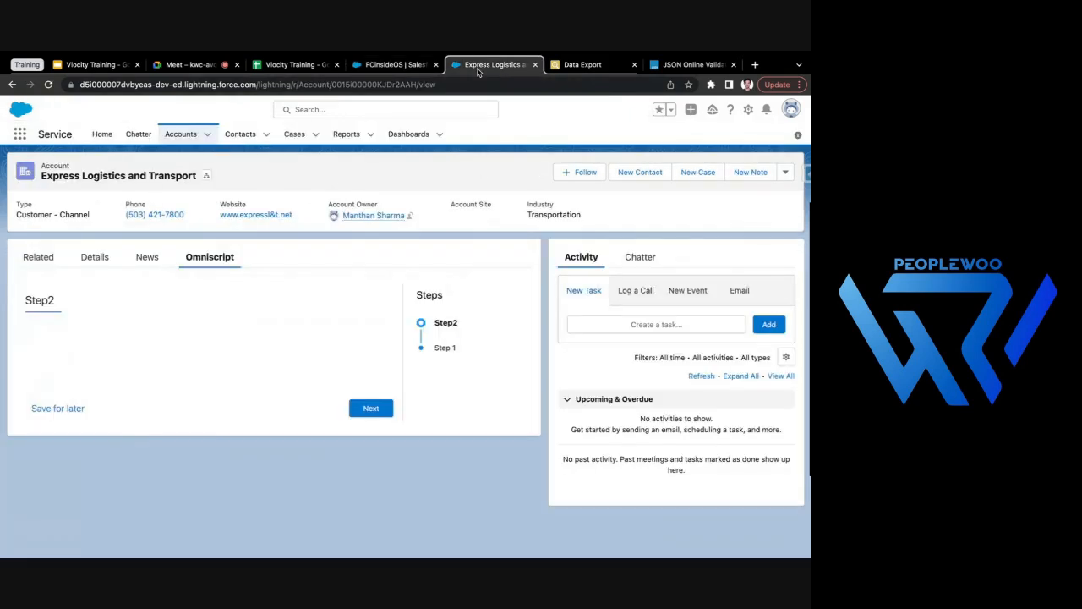
left_click(101, 133)
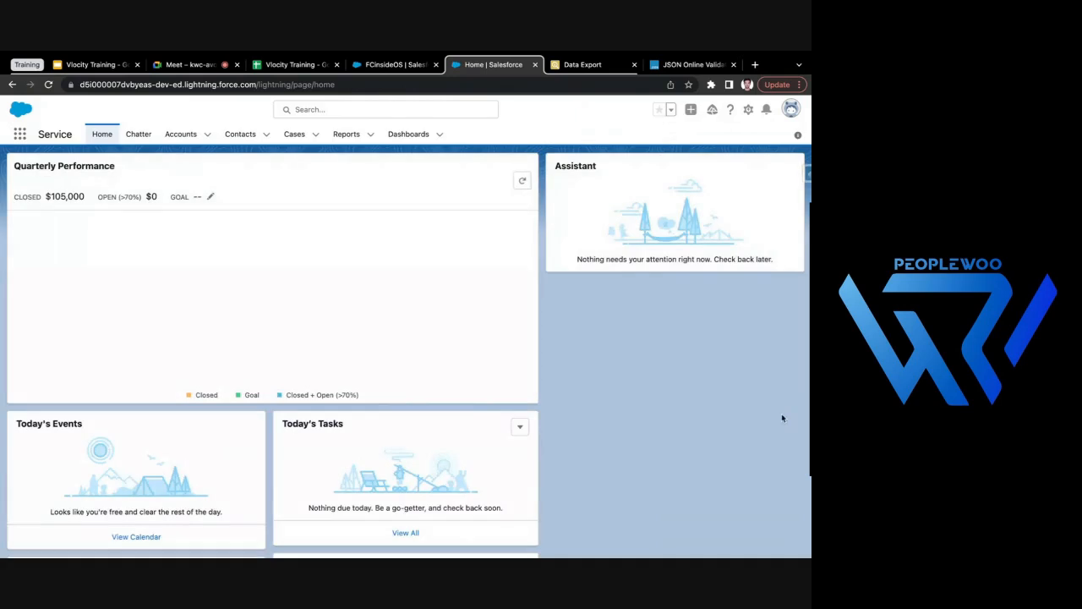
left_click(397, 65)
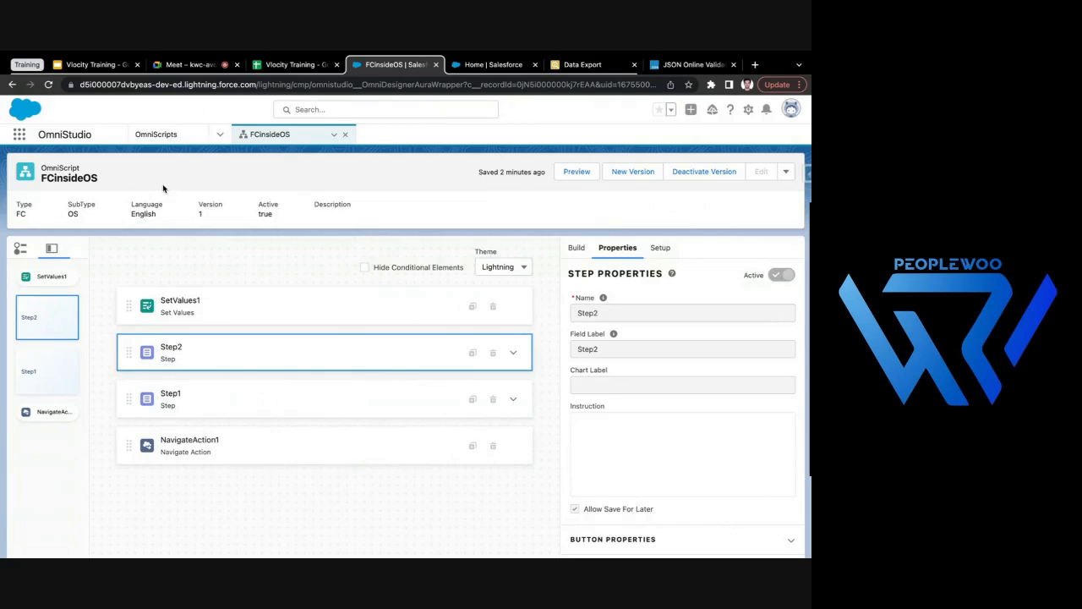
- Inspect the properties of the SetValues1 and NavigateAction1 elements in FCinsideOS
left_click(182, 144)
left_click(269, 144)
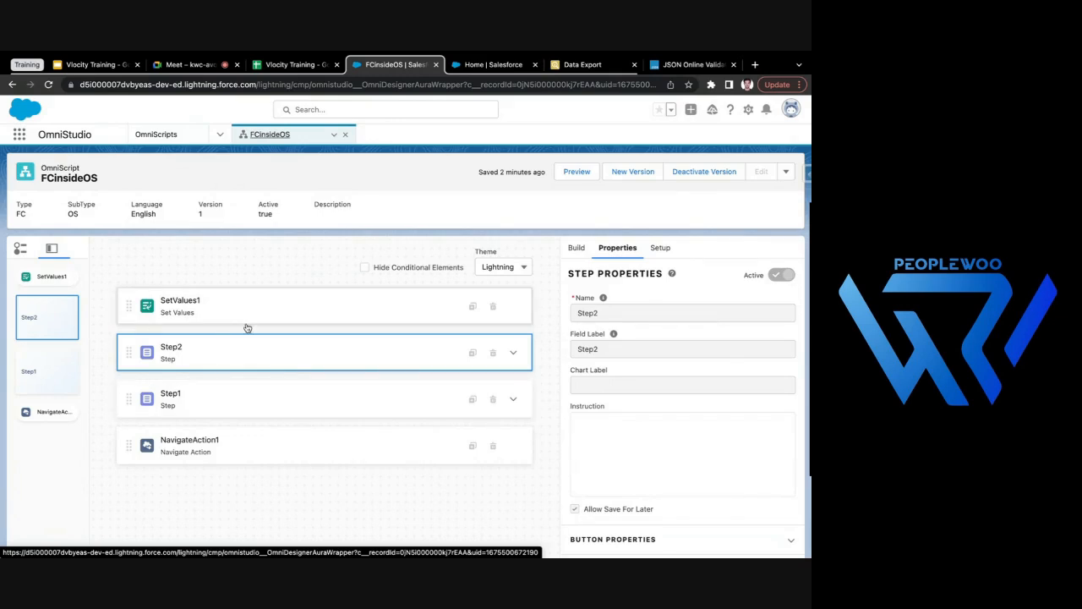
left_click(279, 315)
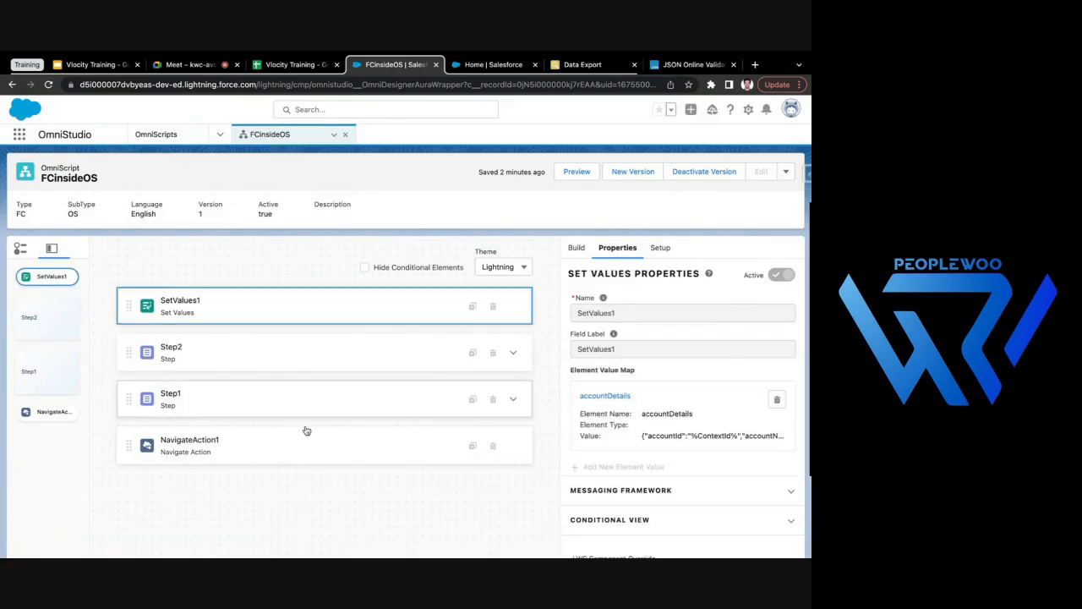
left_click(332, 450)
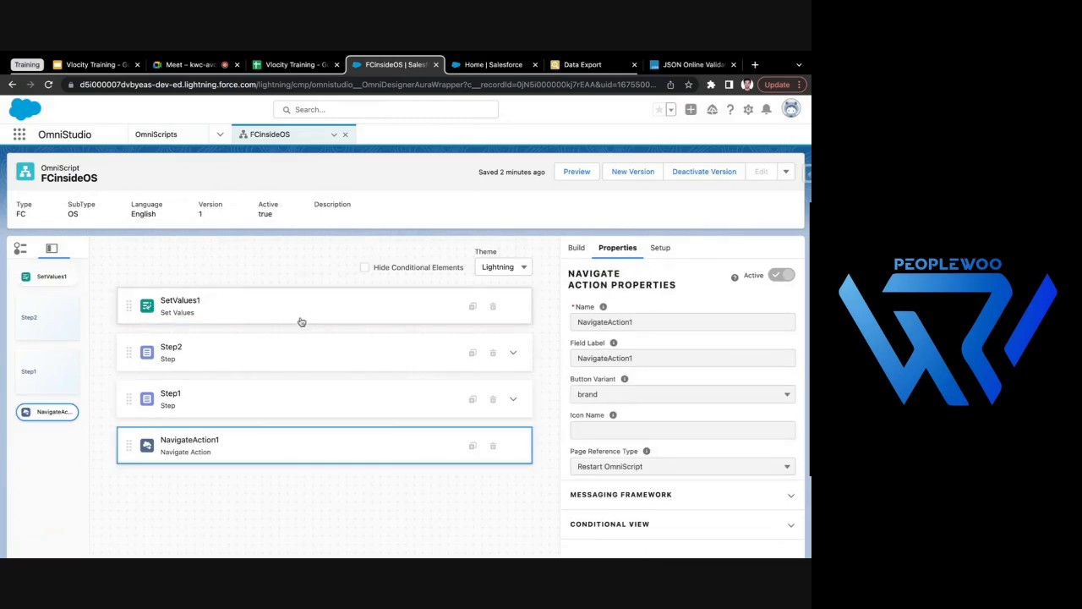
left_click(276, 296)
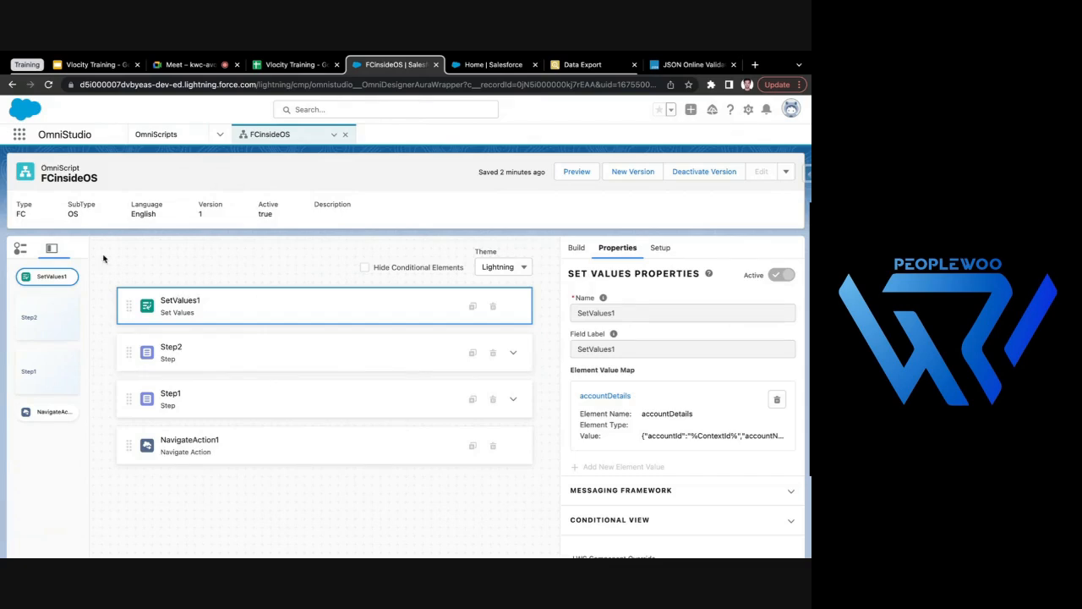
left_click(479, 63)
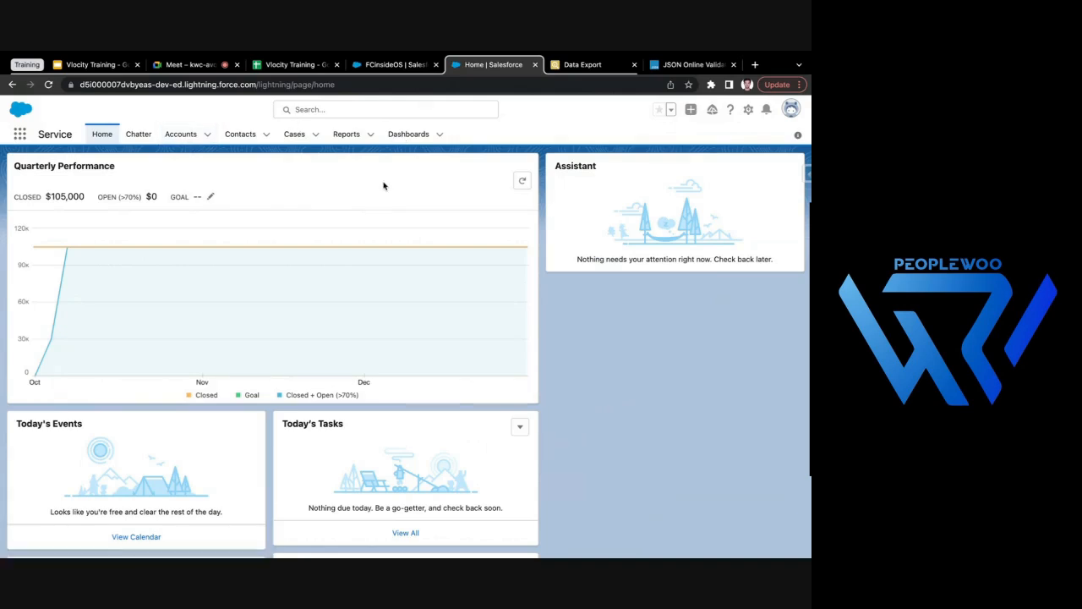
left_click(379, 64)
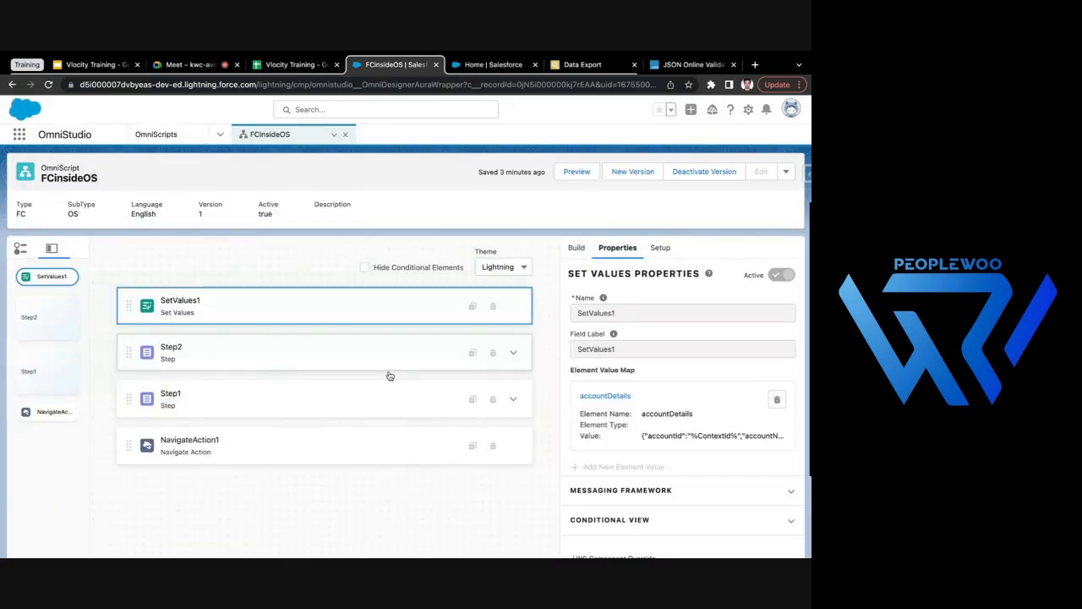
left_click(489, 65)
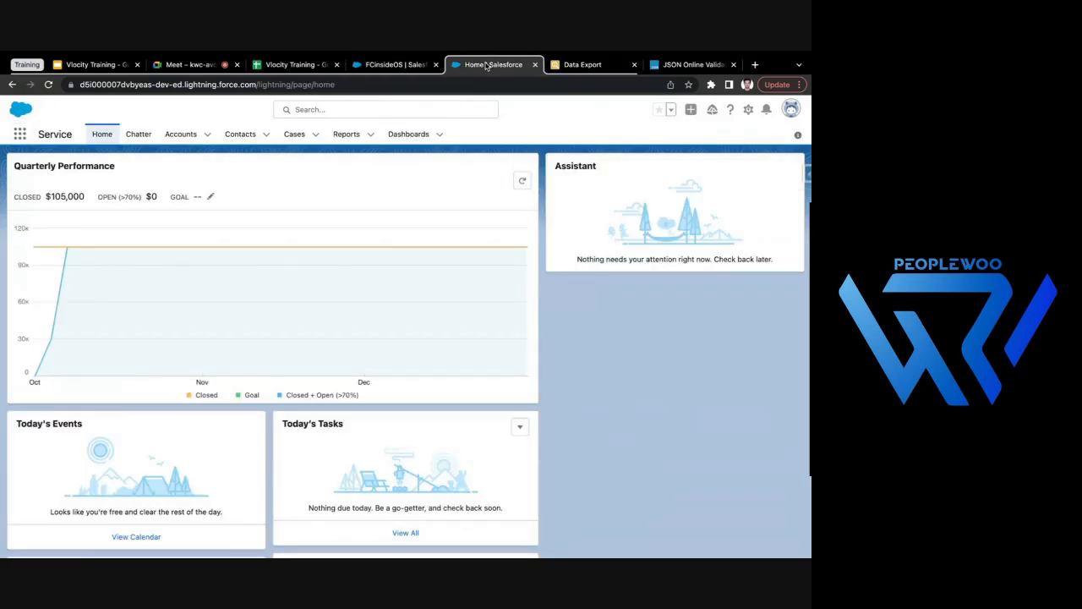
left_click(381, 67)
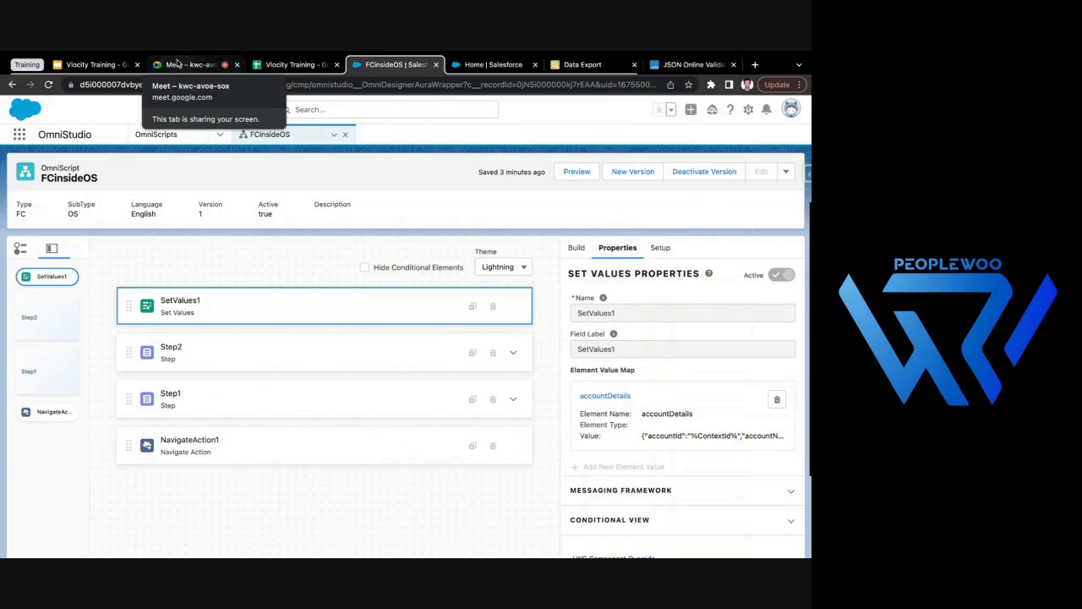
left_click(178, 63)
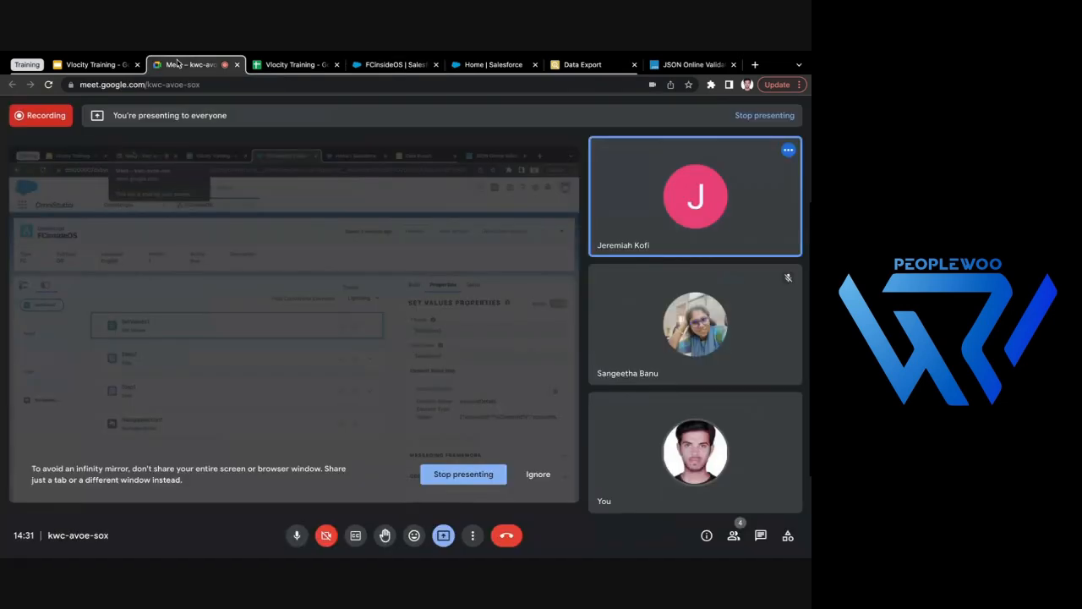
left_click(397, 64)
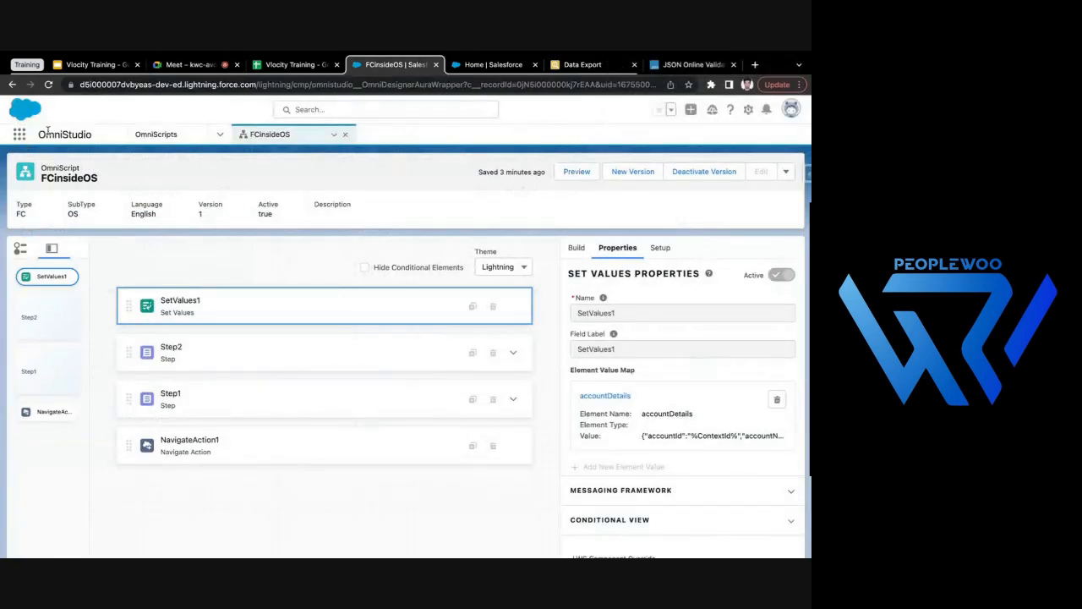
left_click(168, 64)
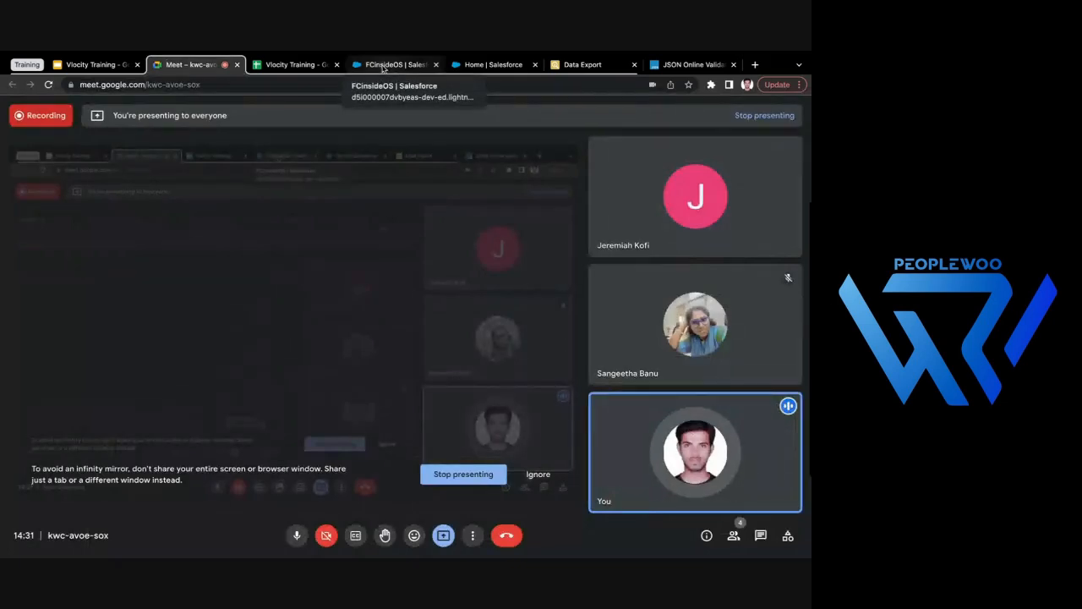
left_click(383, 68)
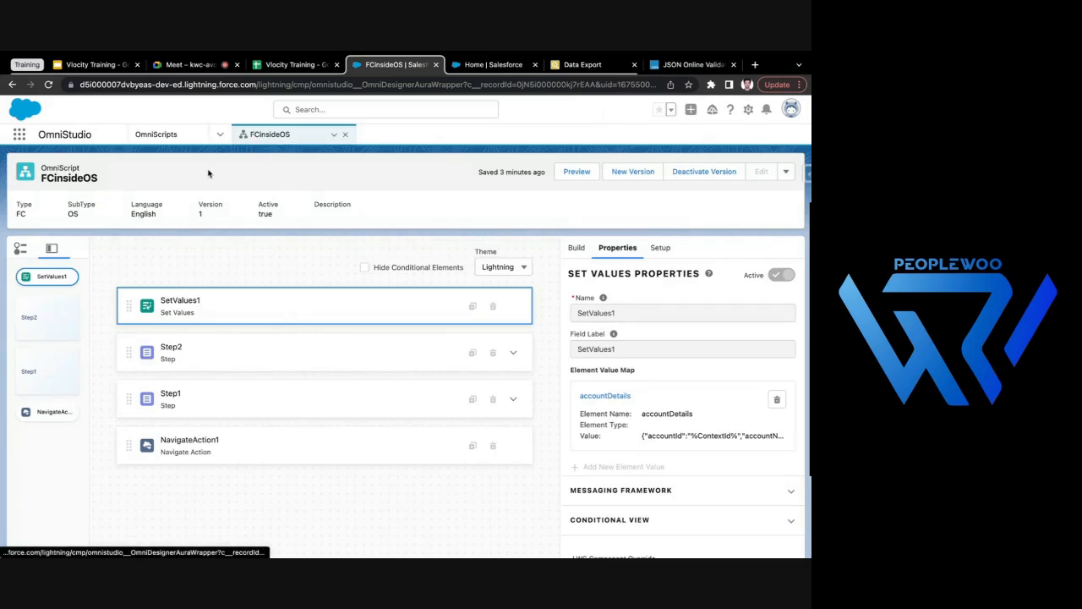
left_click(180, 62)
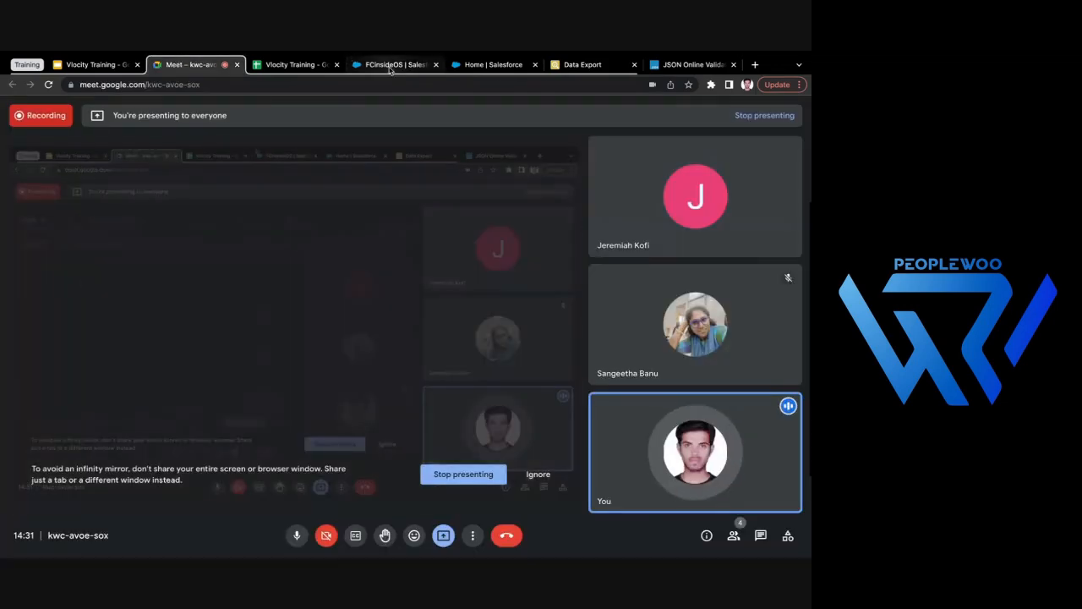
left_click(392, 67)
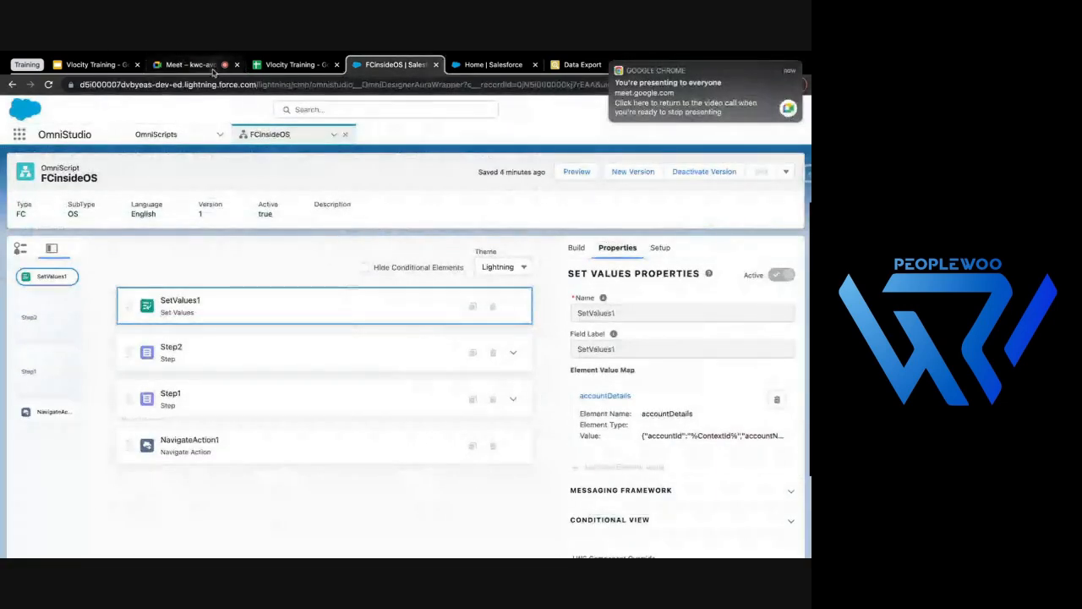
left_click(173, 66)
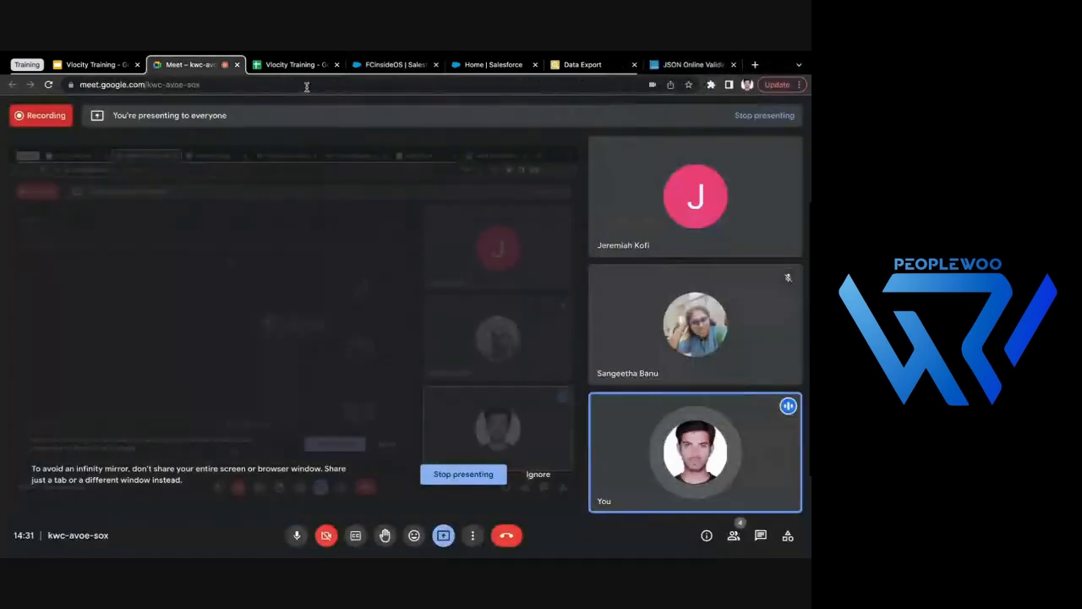
left_click(392, 64)
left_click(334, 136)
left_click(307, 153)
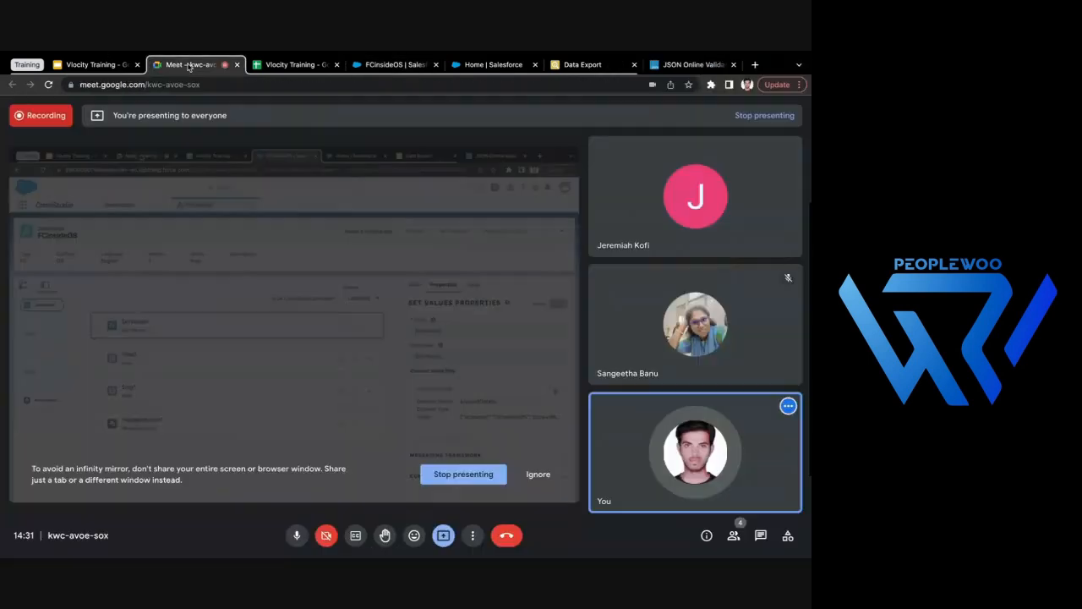
left_click(190, 64)
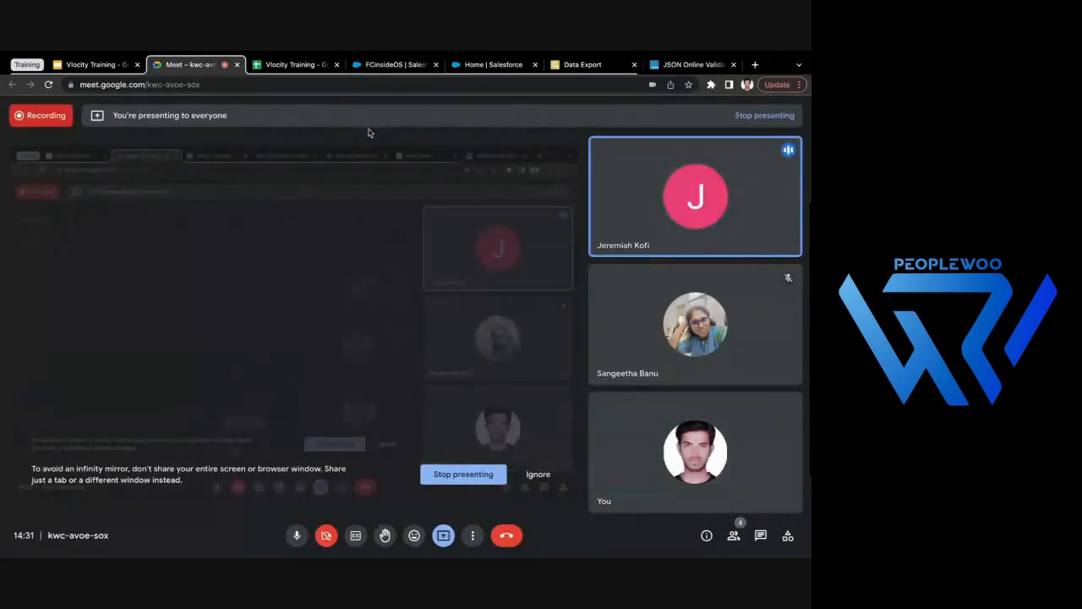